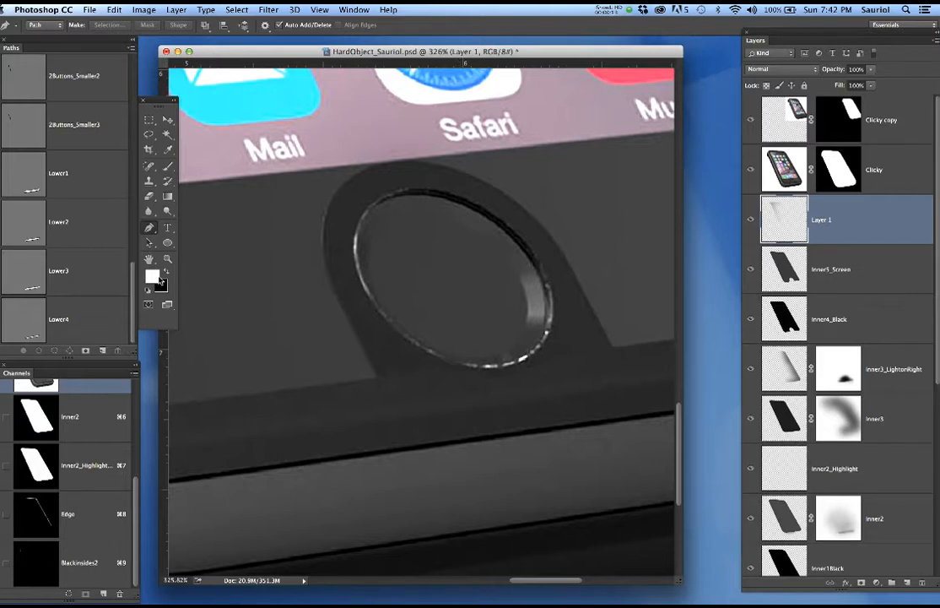
Activate the Ellipse Tool with its drawing mode set to Path.
key(u)
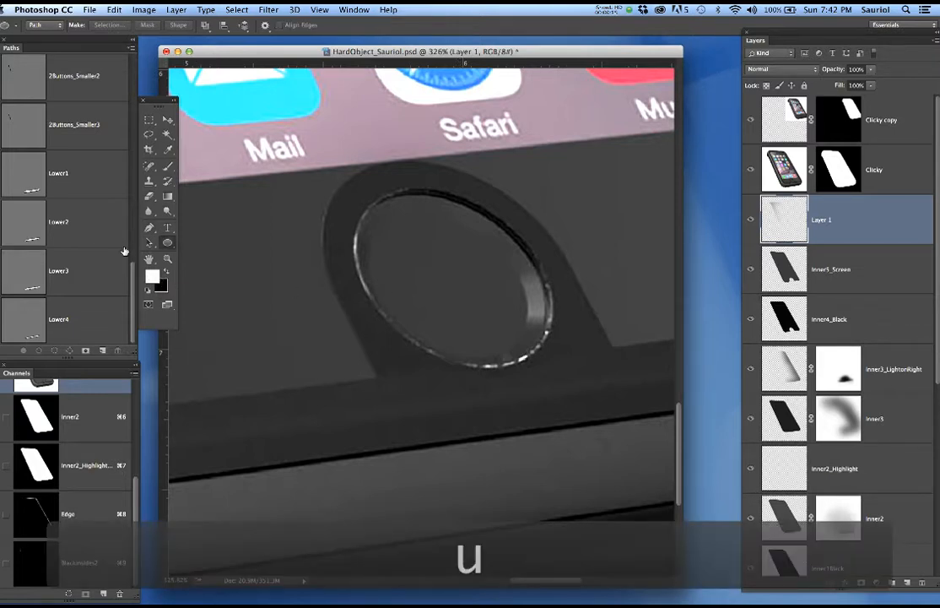
right_click(168, 243)
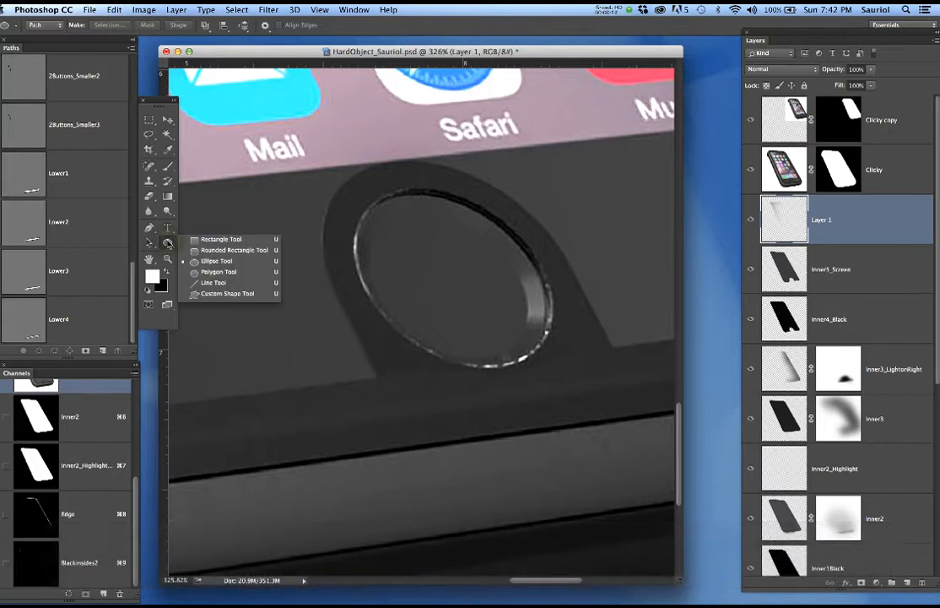
click(210, 264)
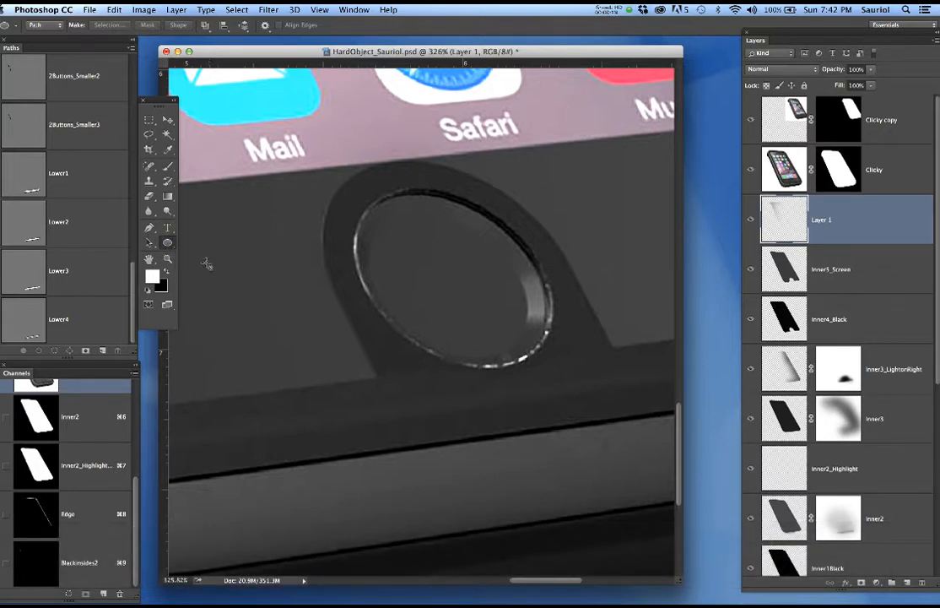
right_click(169, 243)
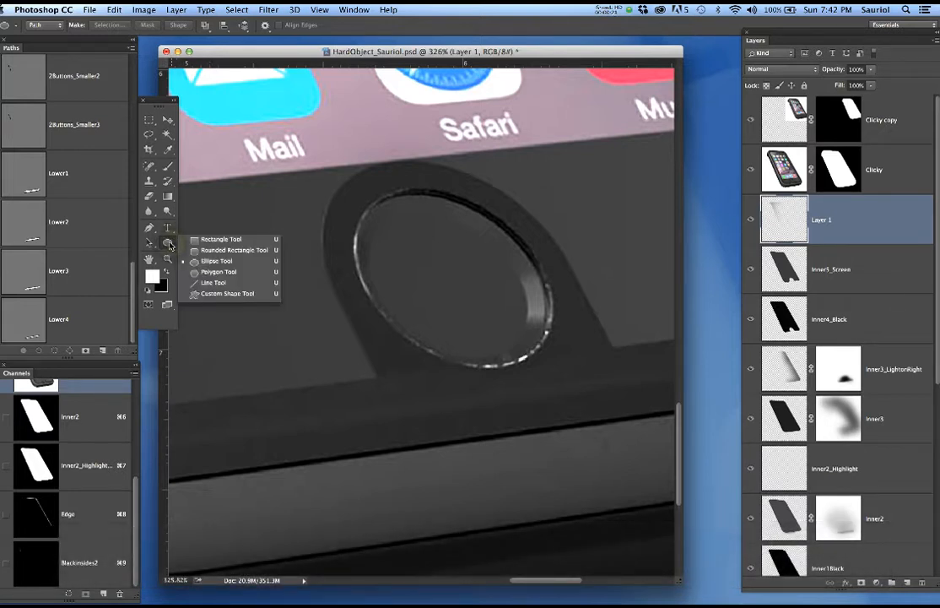
click(169, 244)
click(38, 25)
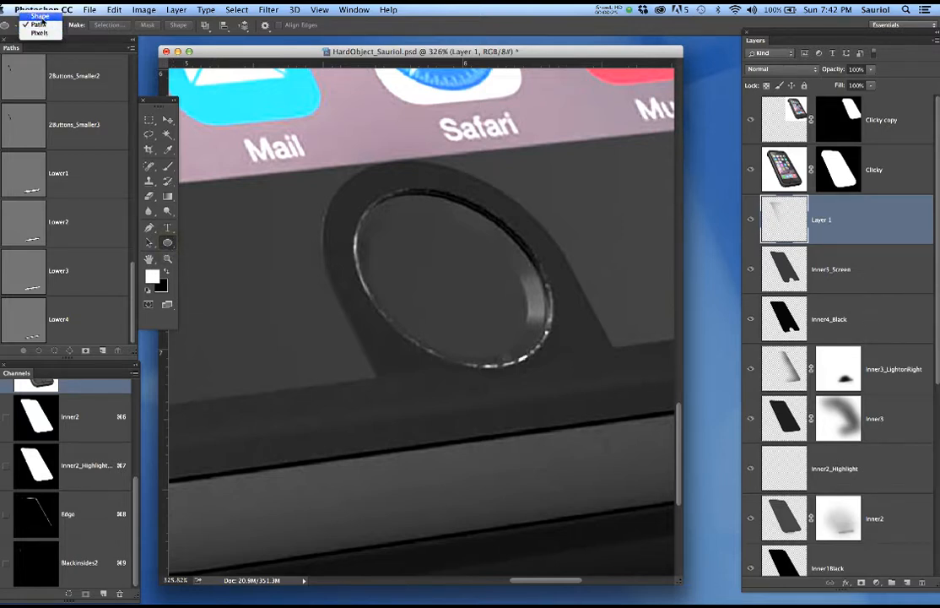
click(39, 26)
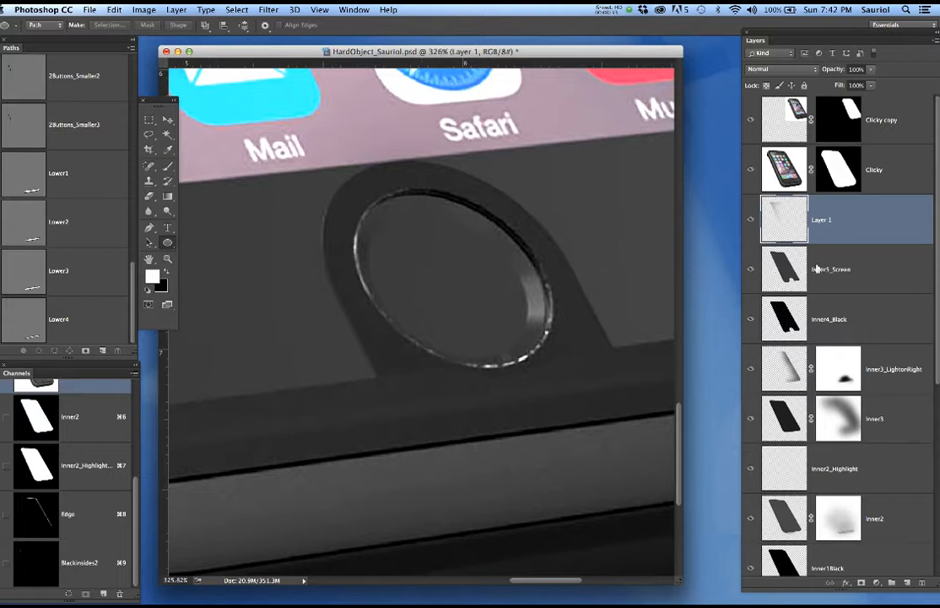
Create a new layer group above Layer 1 and name it Body.
click(890, 583)
double_click(797, 202)
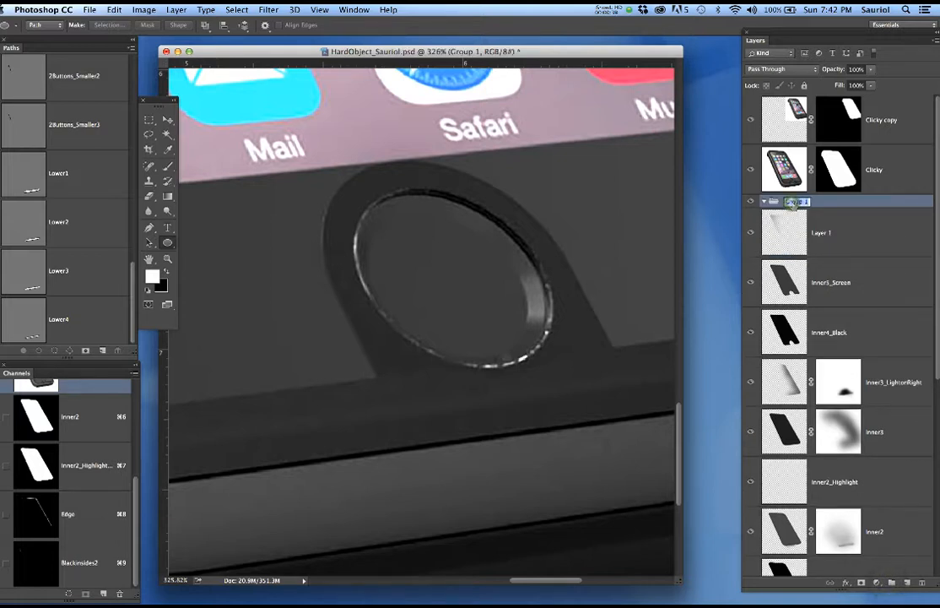
text(Bod)
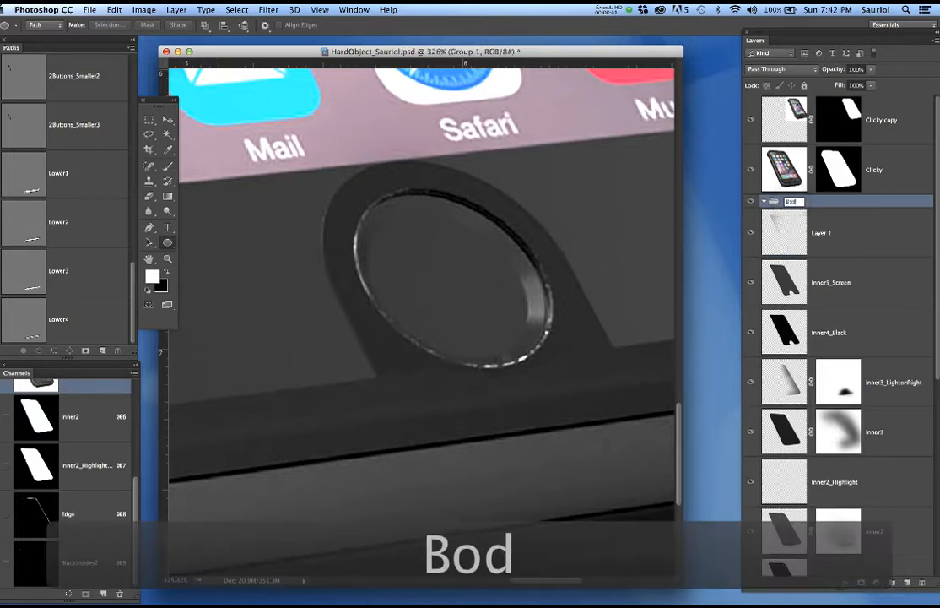
text(y)
key(Return)
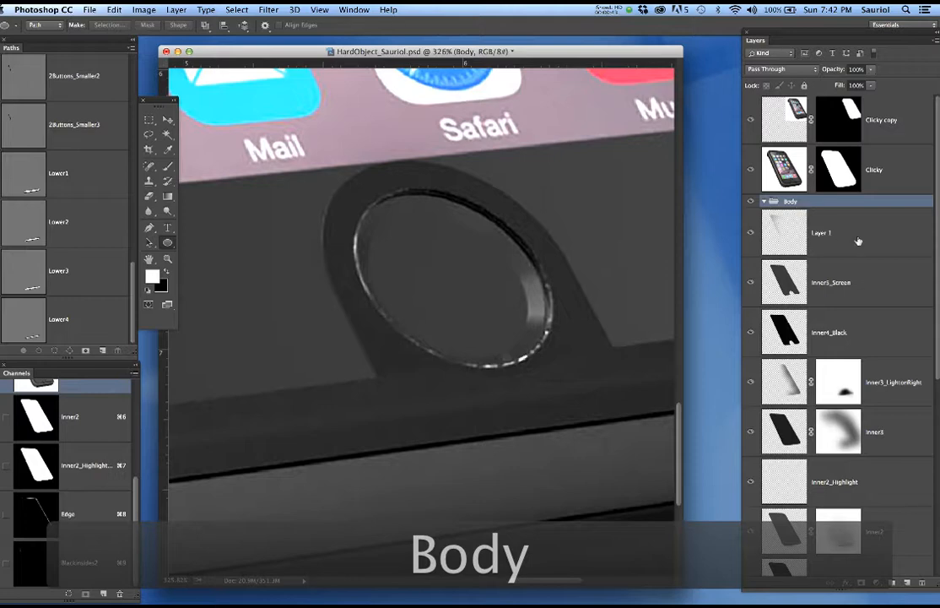
Move all layers from Layer 1 down to Phone1 into the Body group and collapse the group.
click(859, 241)
scroll(861, 295, down, 5)
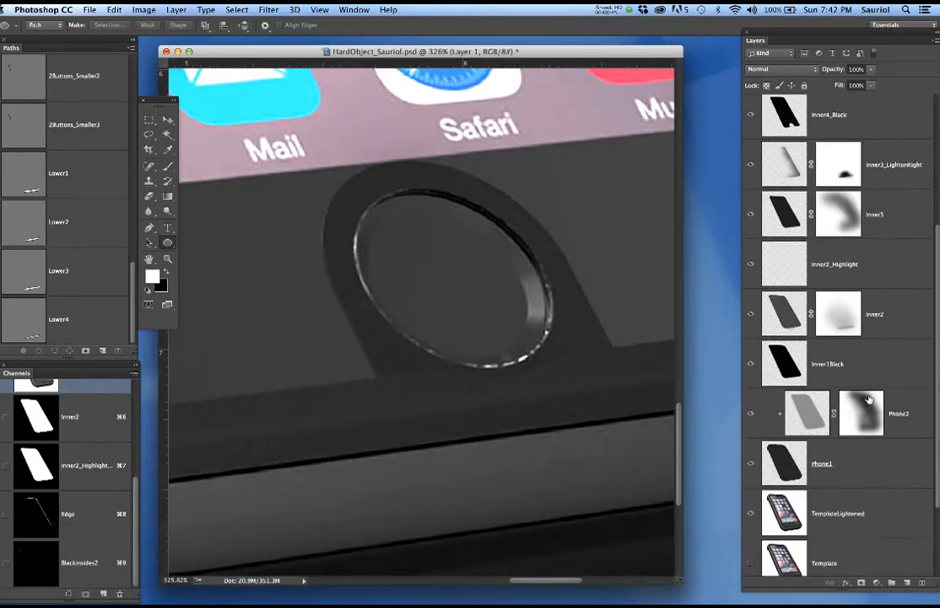
shift+click(883, 468)
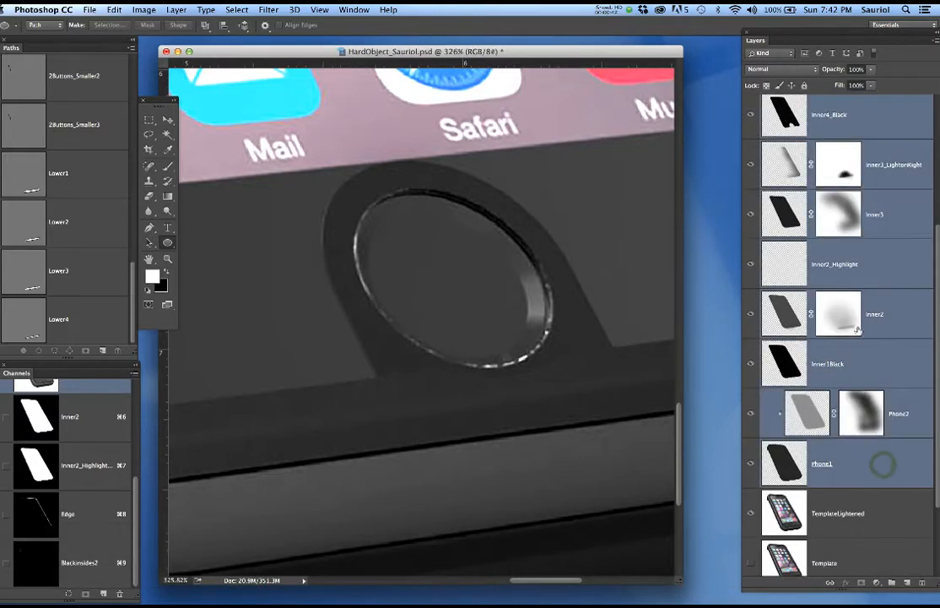
scroll(881, 456, up, 4)
drag(849, 207, 771, 167)
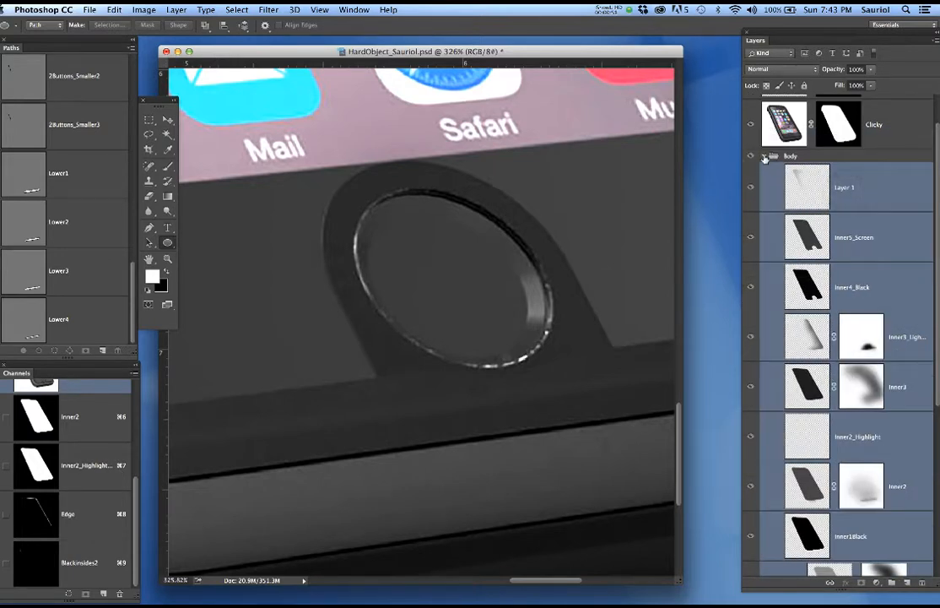
click(765, 157)
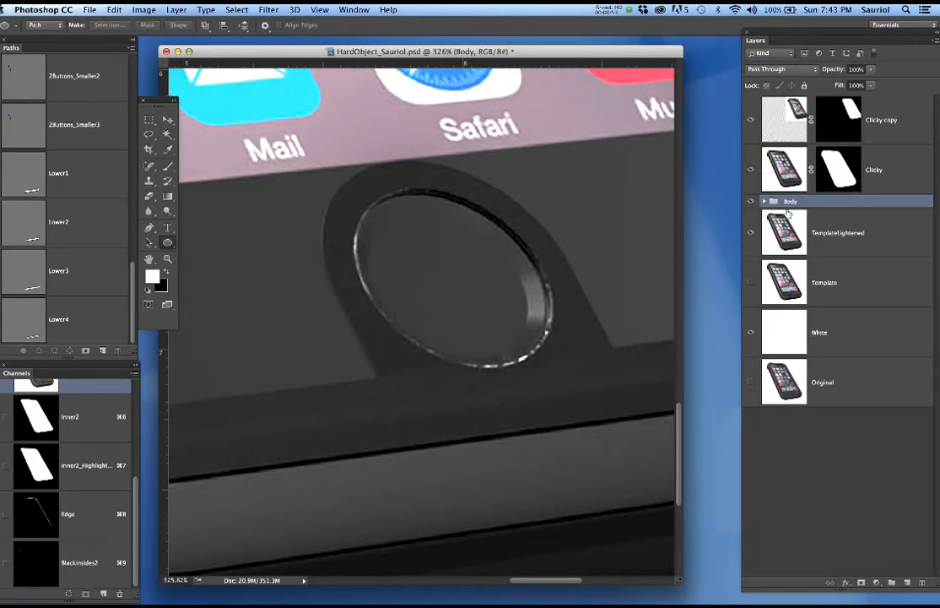
Create another layer group above Body and name it Buttons.
click(893, 585)
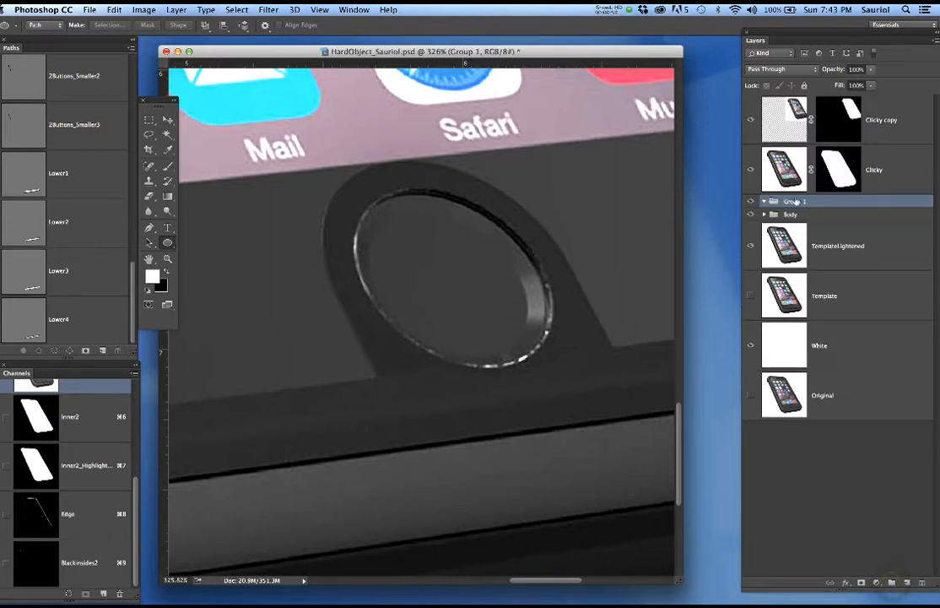
double_click(794, 201)
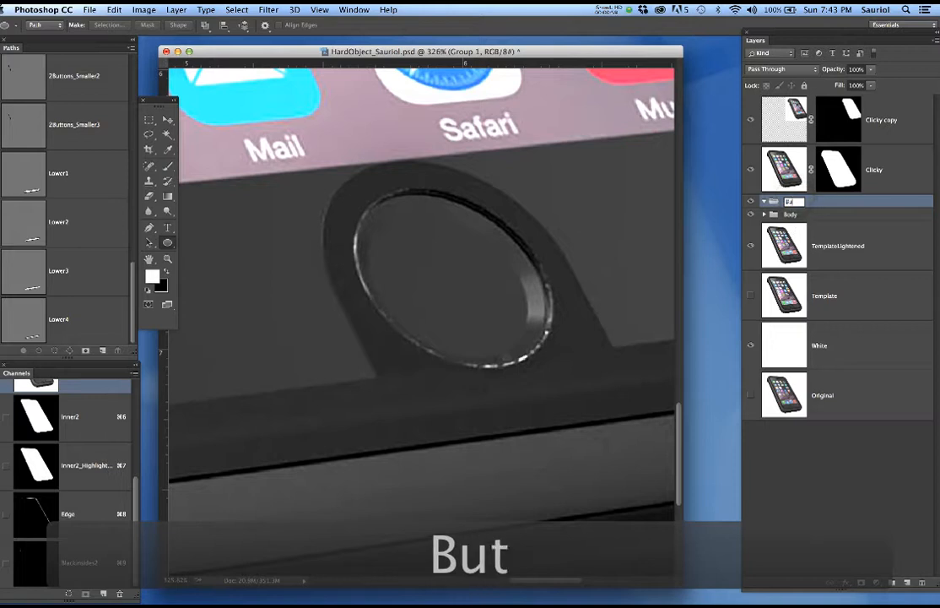
text(Buttons)
key(Return)
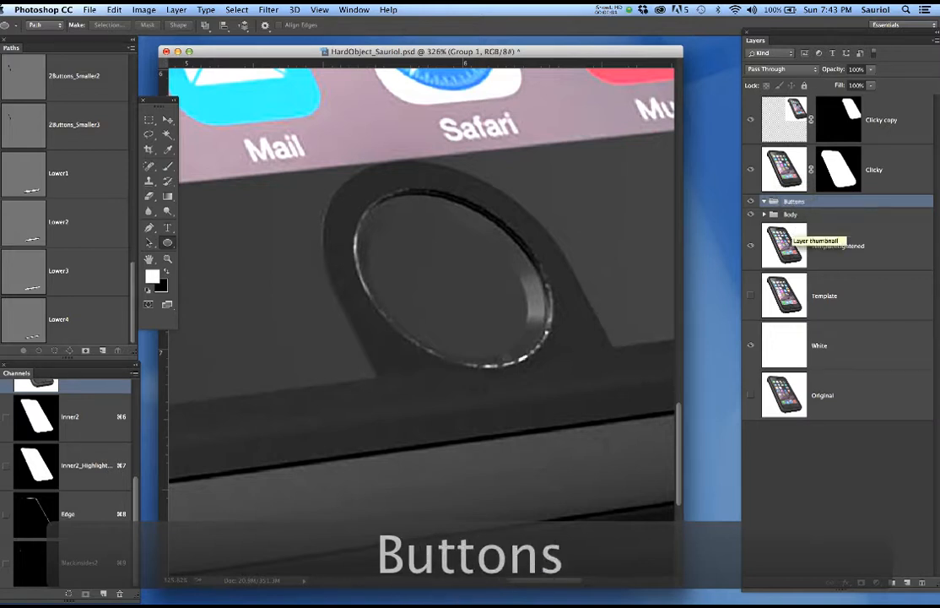
Add seven empty layers inside the Buttons group.
click(908, 583)
click(907, 582)
click(907, 583)
click(907, 582)
click(908, 582)
click(907, 583)
click(908, 582)
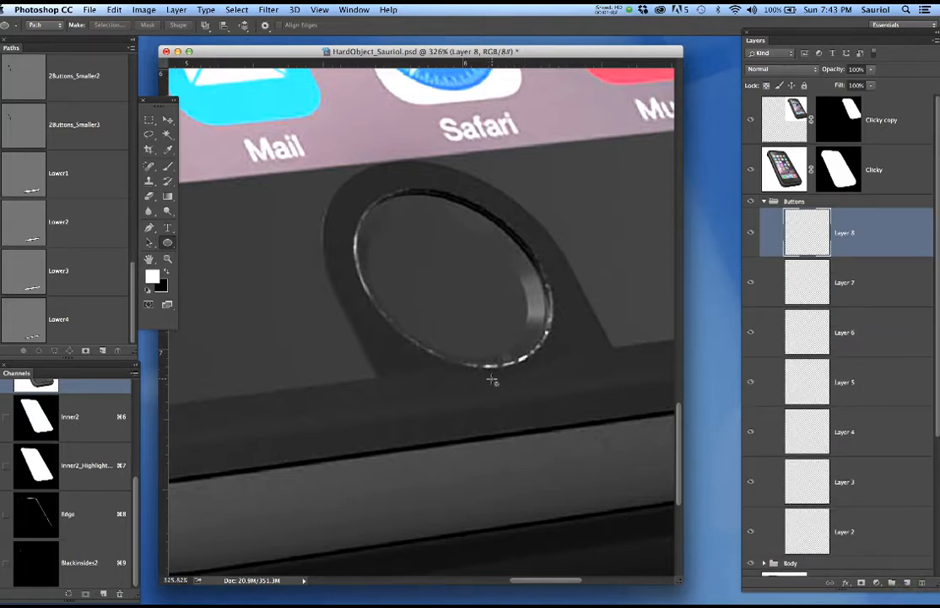
With Layer 2 active, draw an upright ellipse path about 149 by 243 px from the centre of the home button.
click(870, 543)
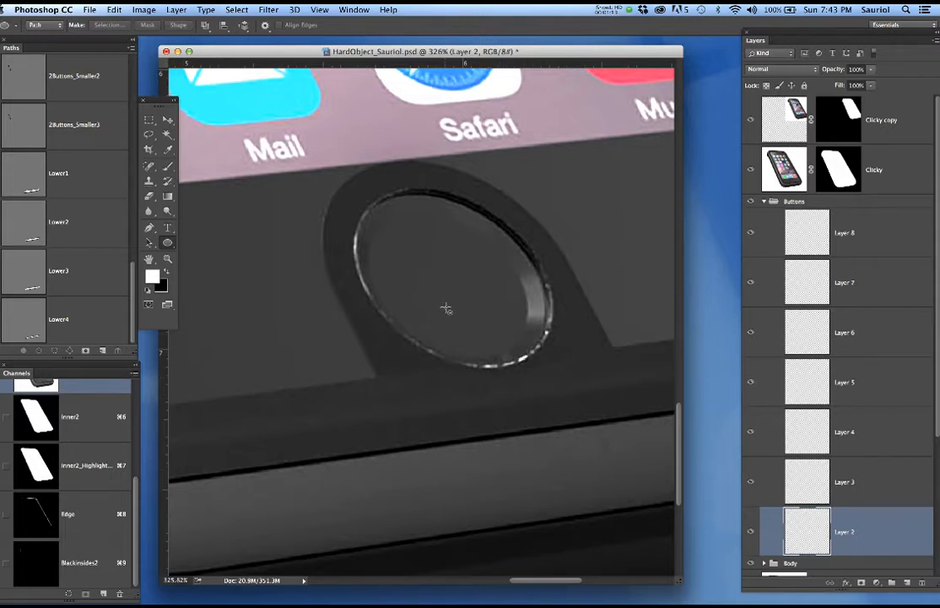
key(u)
drag(451, 277, 519, 390)
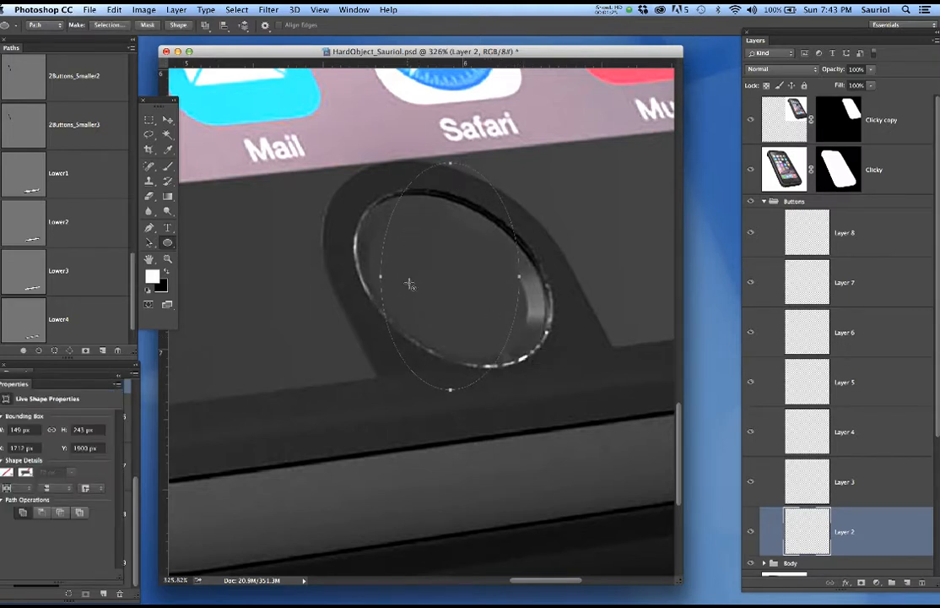
Free-transform the ellipse path to fit the home button's outline, rotating it about -56° and scaling it to about 110% width and 98% height.
key(super+t)
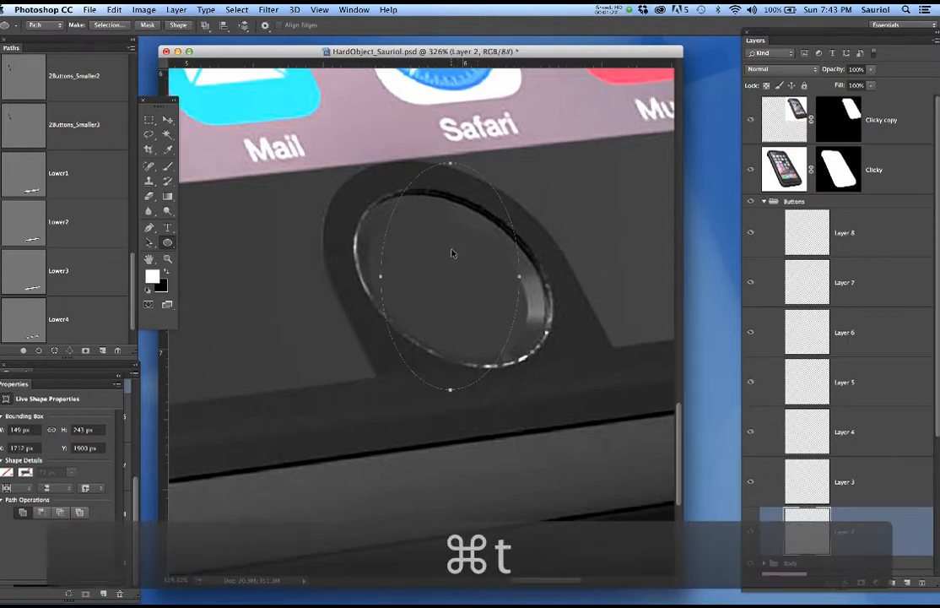
drag(456, 417, 545, 370)
drag(517, 248, 493, 211)
mouse_move(362, 211)
mouse_down()
mouse_move(363, 202)
mouse_move(363, 212)
mouse_up()
mouse_move(544, 334)
mouse_down()
mouse_move(557, 330)
mouse_move(544, 334)
mouse_up()
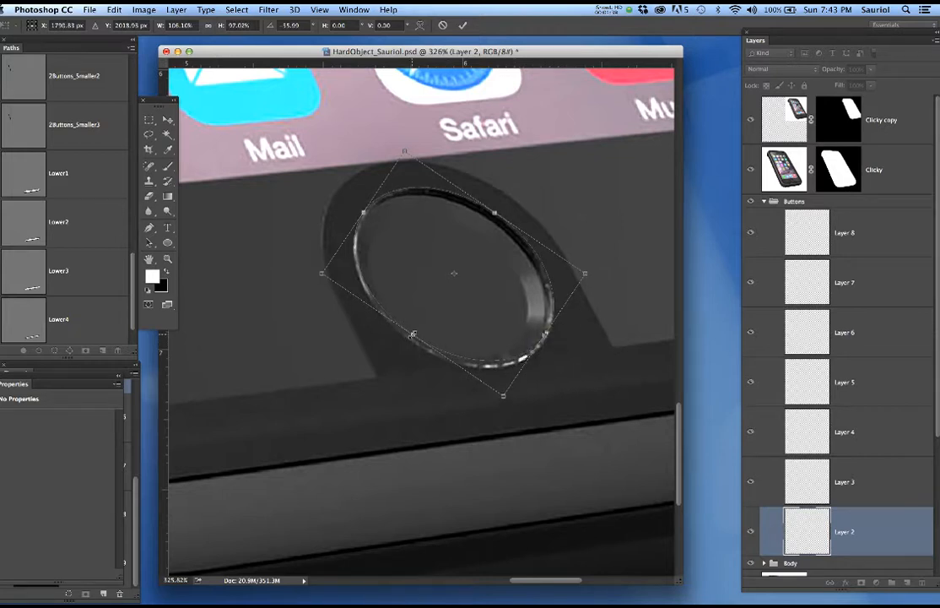
drag(412, 334, 410, 340)
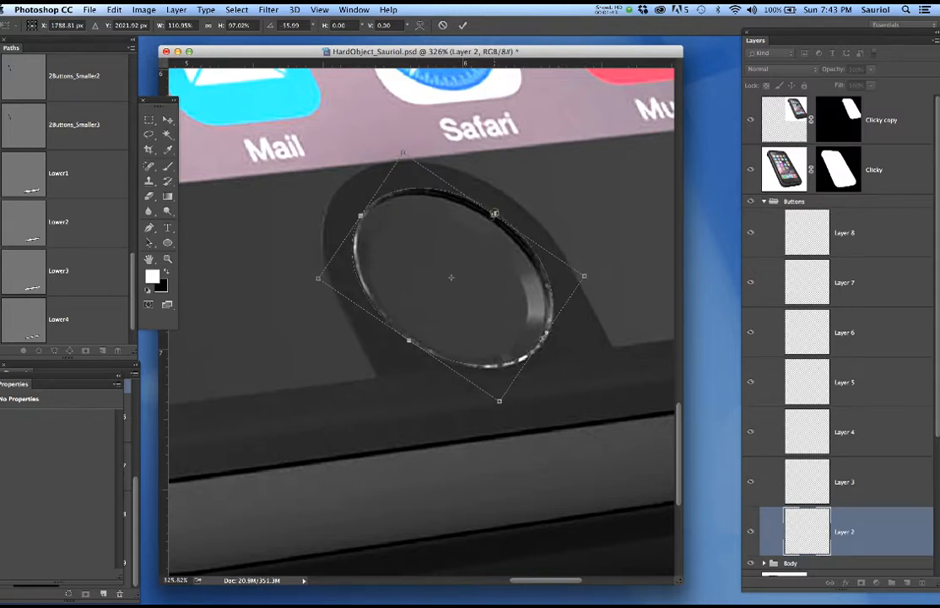
drag(494, 211, 495, 213)
drag(543, 338, 544, 338)
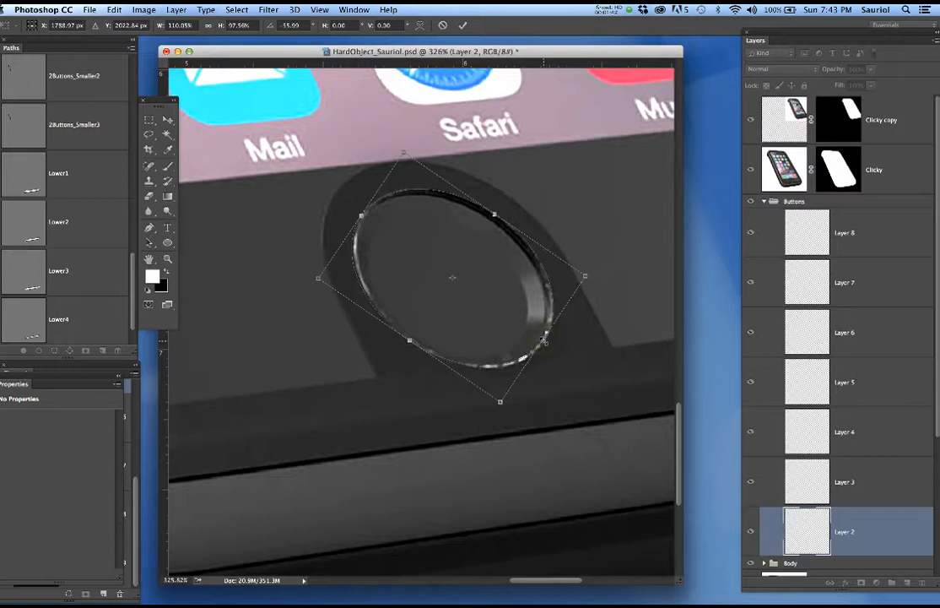
key(Return)
click(547, 224)
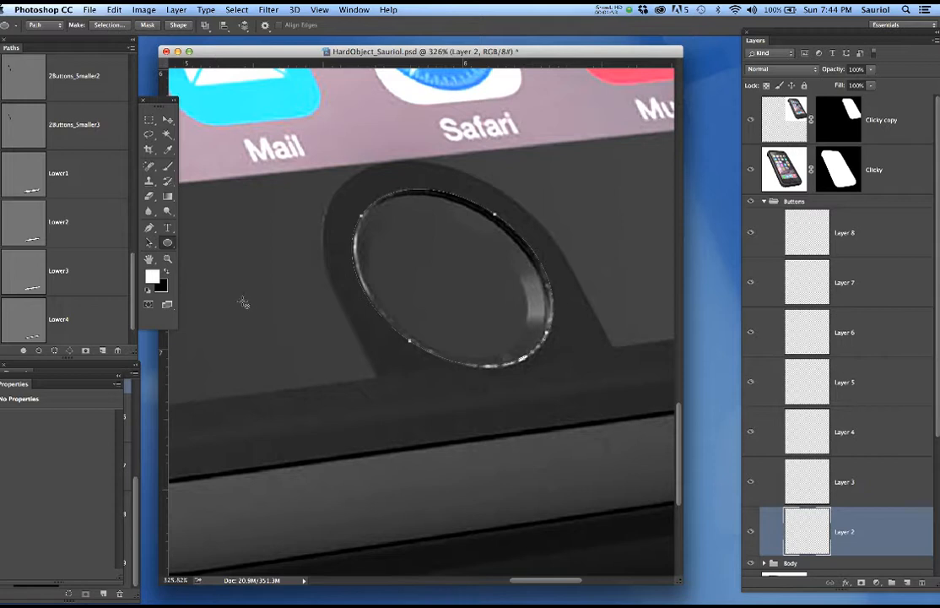
Save the work path of the home button ellipse under the name Center1.
scroll(111, 275, down, 1)
click(75, 328)
double_click(71, 322)
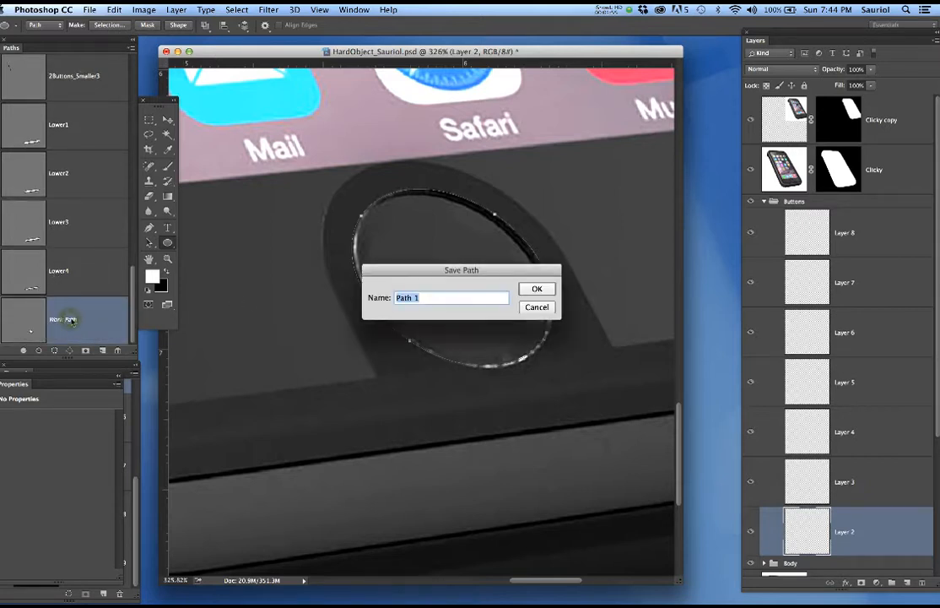
text(Center1)
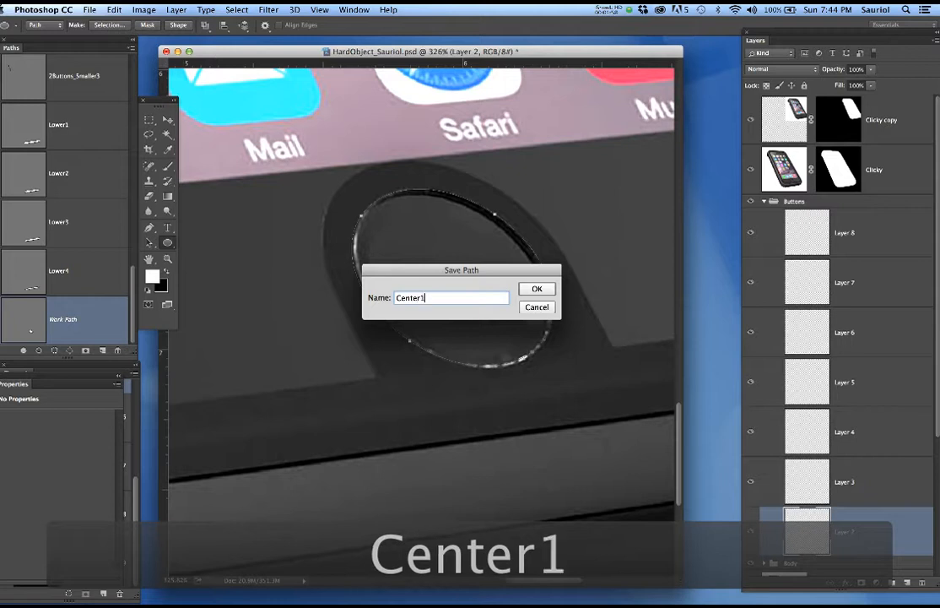
key(Return)
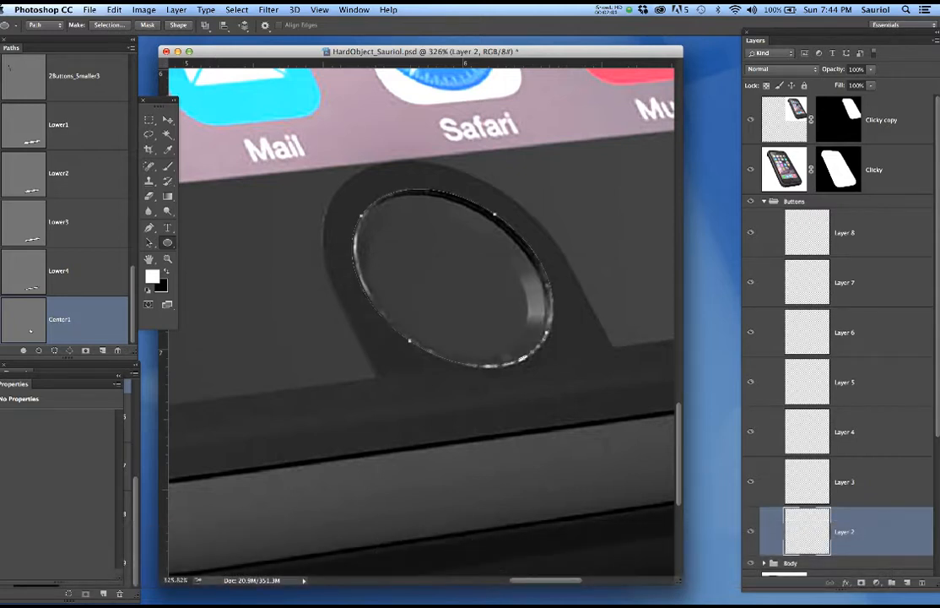
click(235, 8)
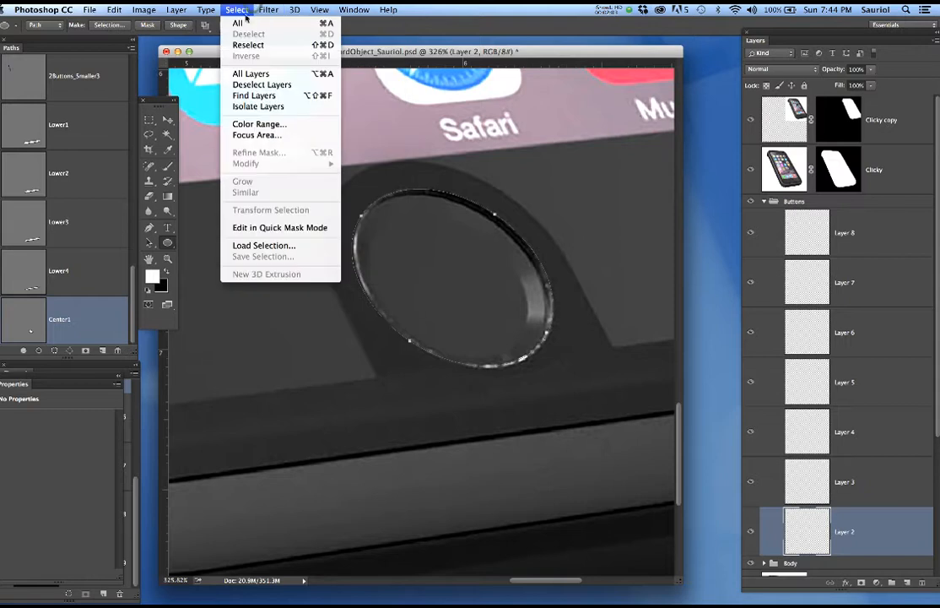
click(487, 147)
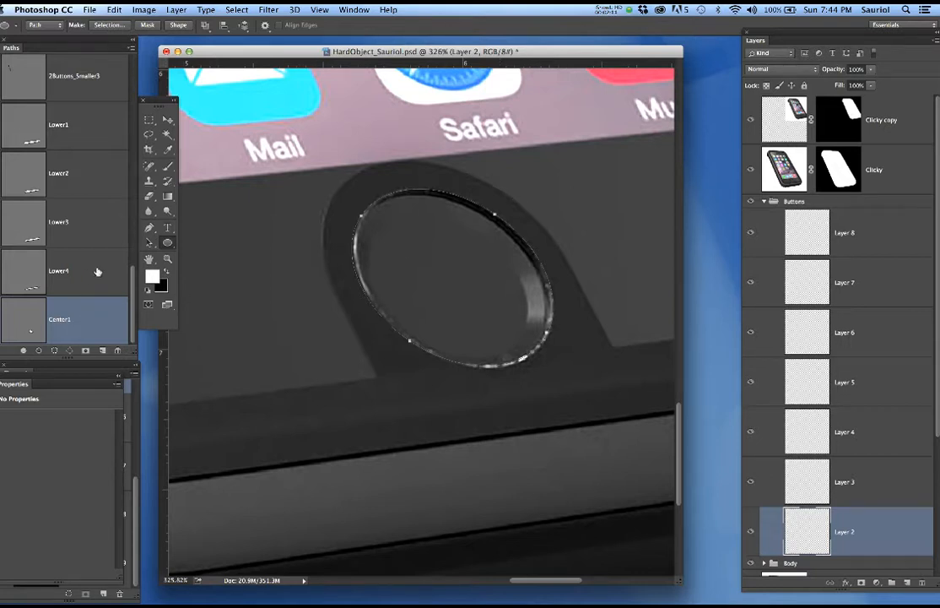
Duplicate the Center1 path and rename the copy Center2.
drag(91, 325, 102, 350)
scroll(84, 317, down, 2)
scroll(81, 325, down, 1)
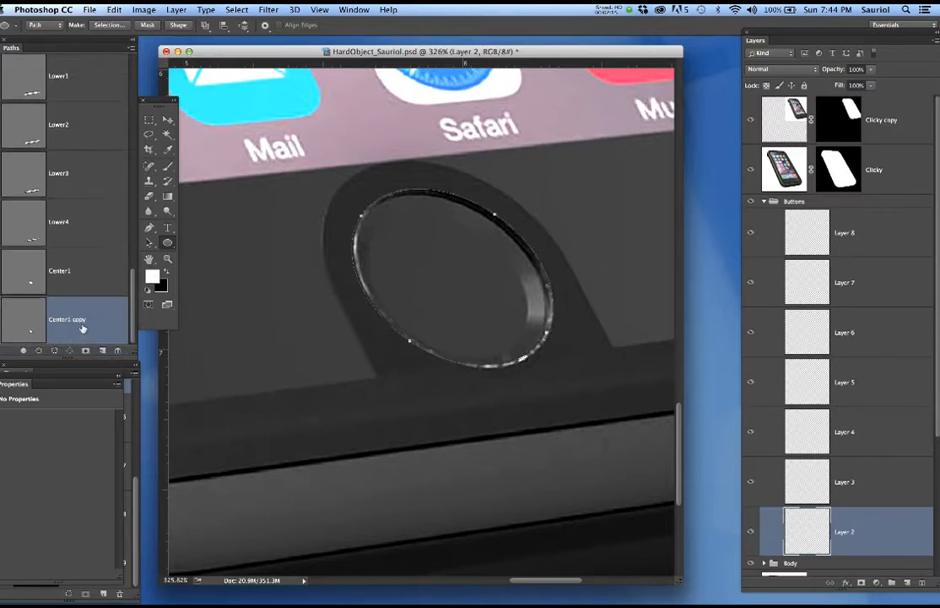
double_click(77, 320)
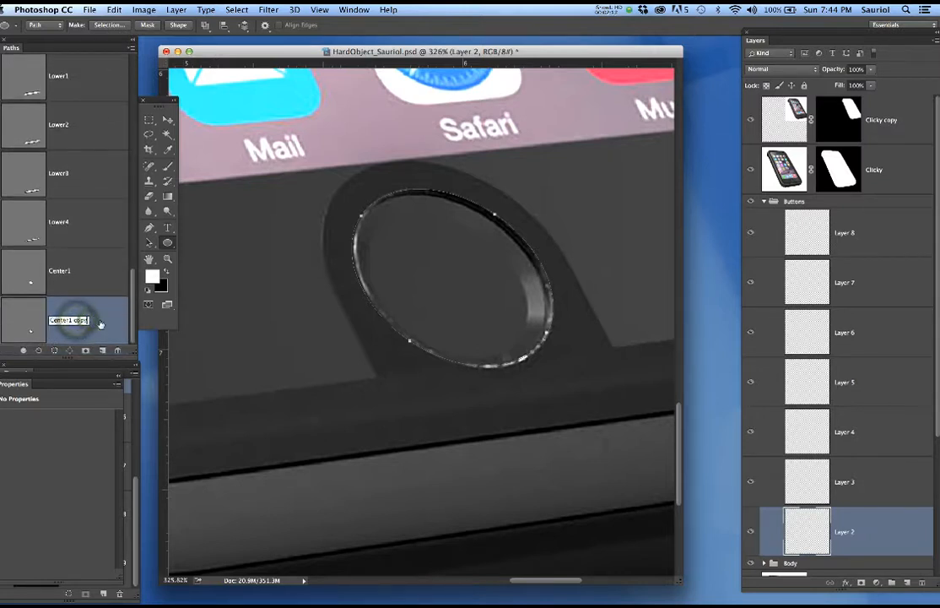
key(BackSpace)
key(BackSpace)
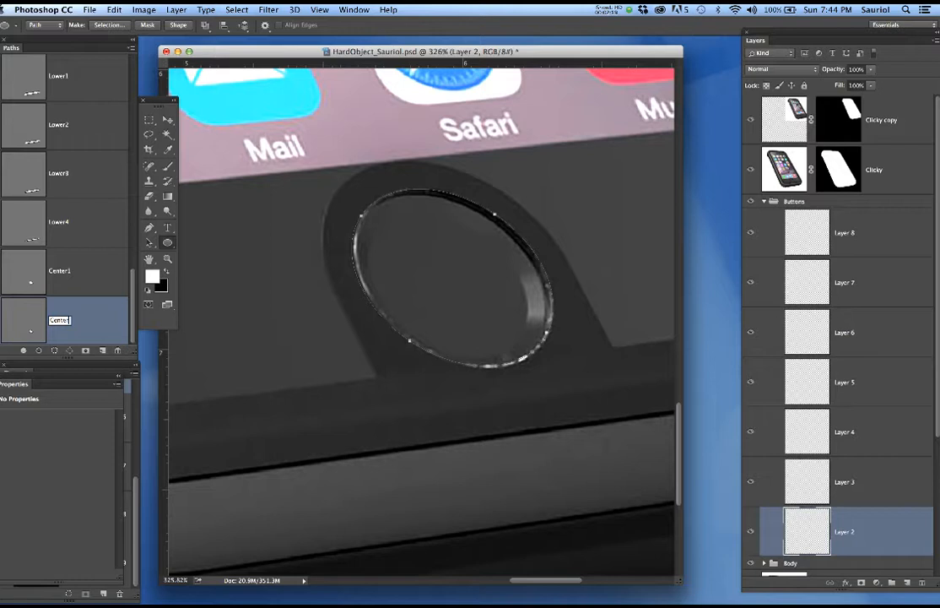
text(2)
key(Return)
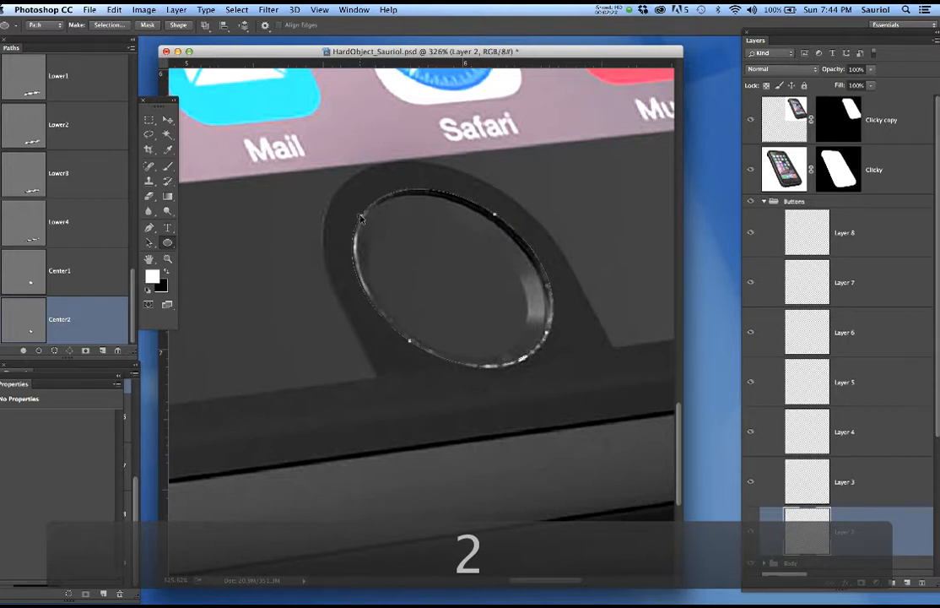
Shift the Center2 ellipse path slightly inward, and adjust its upper-right and lower-right anchor points and handles to the button's inner rim.
drag(361, 218, 366, 221)
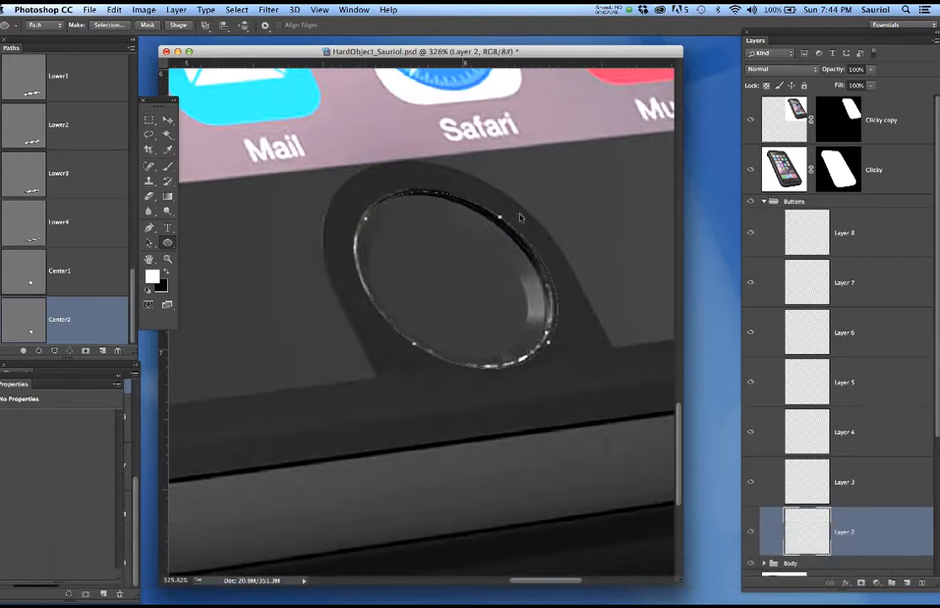
key(p)
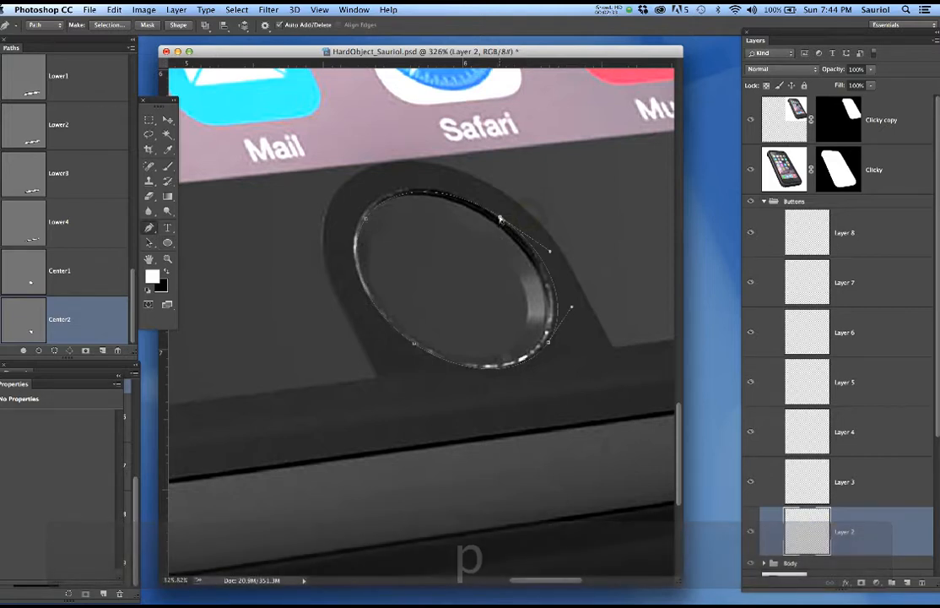
drag(500, 218, 496, 224)
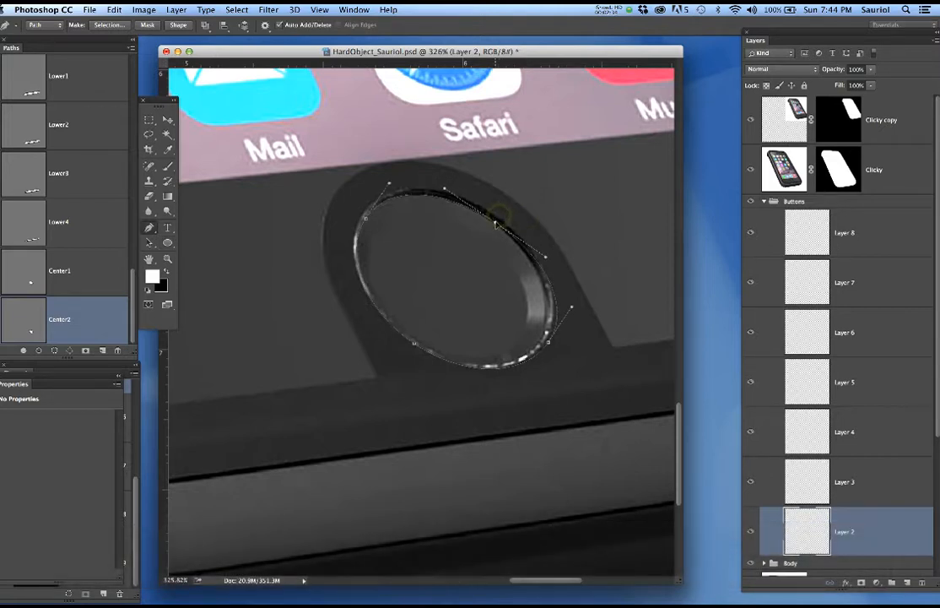
click(548, 342)
drag(549, 342, 535, 348)
drag(547, 262, 537, 251)
Reshape the lower-left part of the Center2 path by adjusting its anchor point and handles to follow the inside of the button rim.
drag(414, 346, 416, 340)
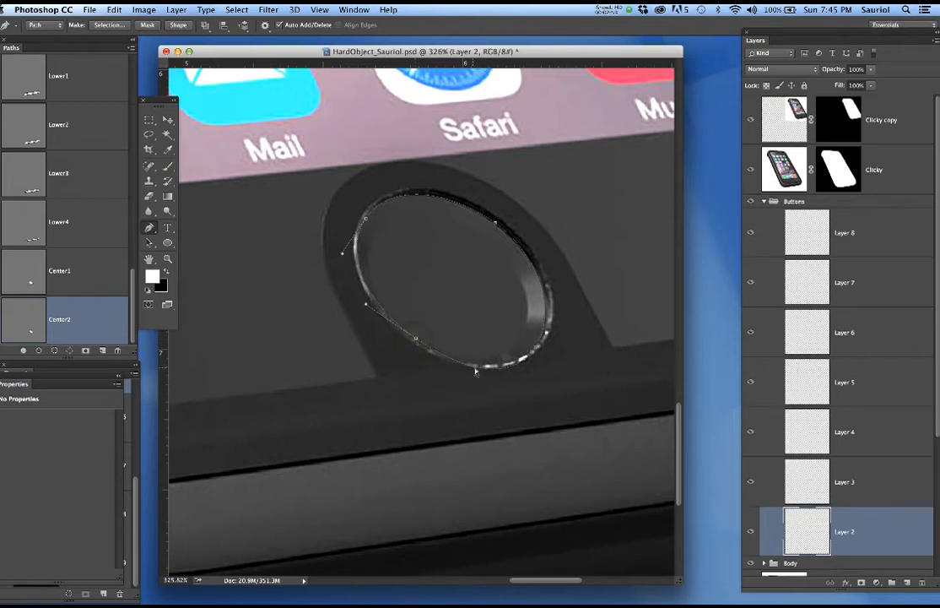
drag(417, 341, 462, 374)
drag(392, 339, 454, 370)
drag(511, 384, 510, 380)
super+click(496, 224)
Duplicate the Center2 path and rename the copy Center3.
drag(80, 321, 103, 349)
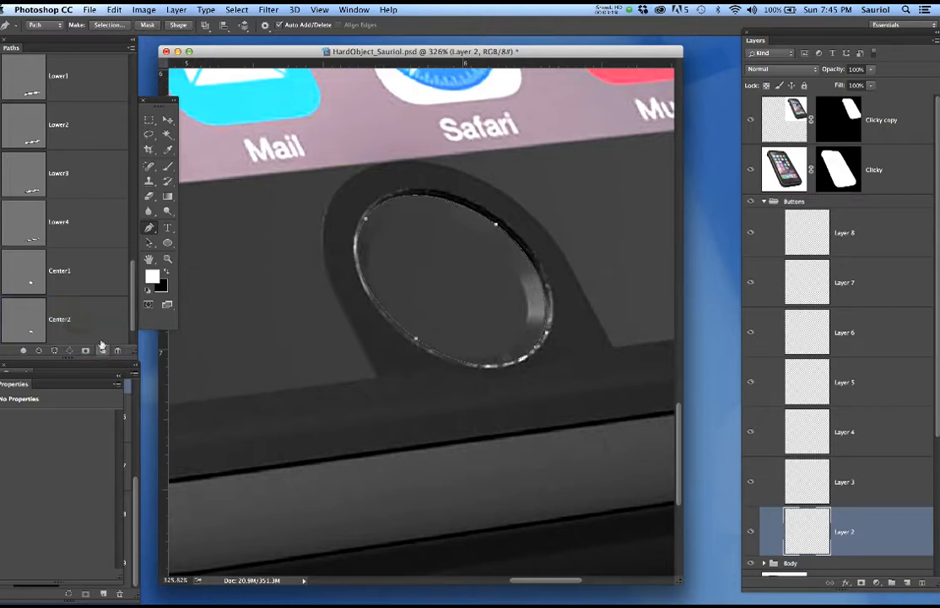
click(90, 315)
double_click(67, 320)
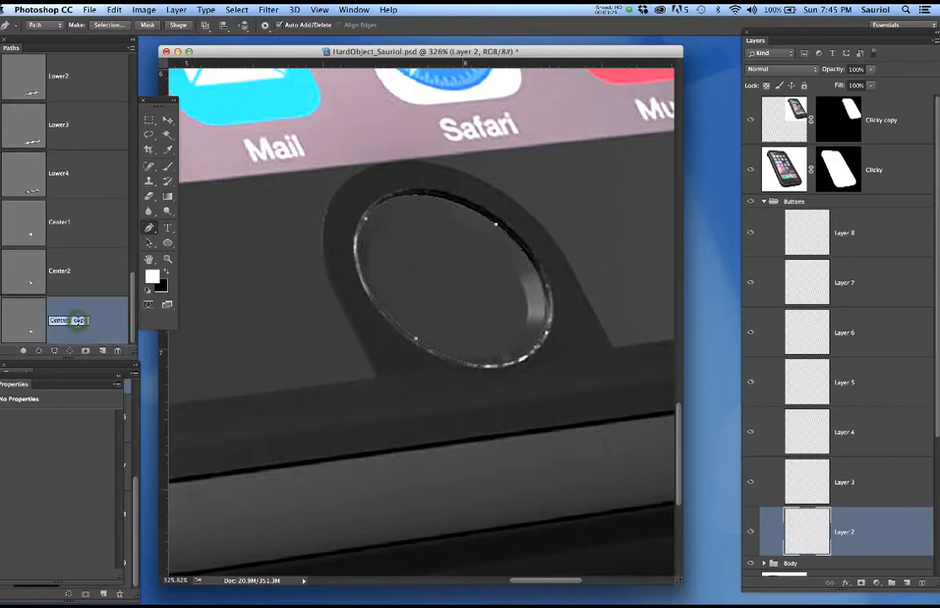
text(Center3)
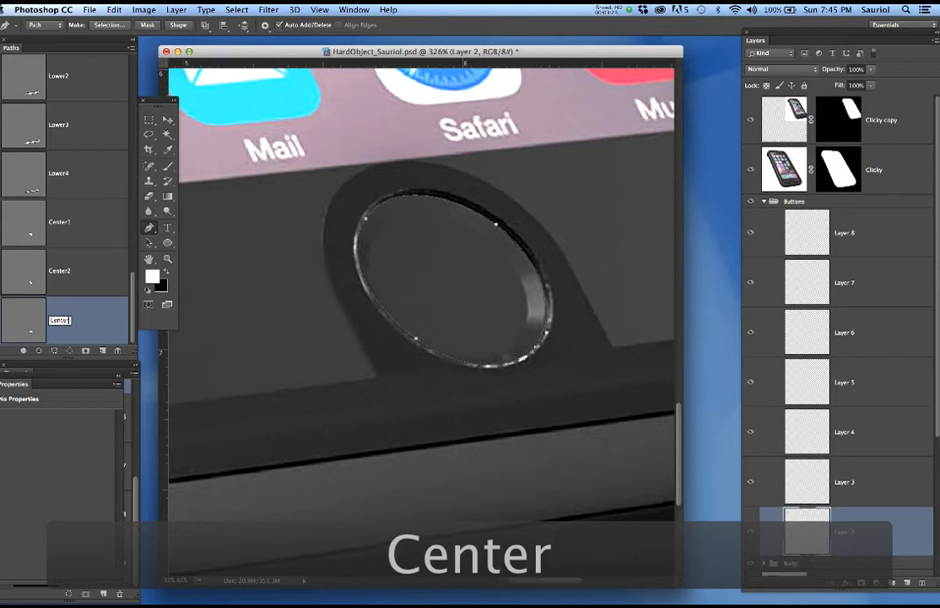
key(Return)
Free-transform the Center3 path to about 81% width and 83% height so it fits the button's flat inner face.
key(super+t)
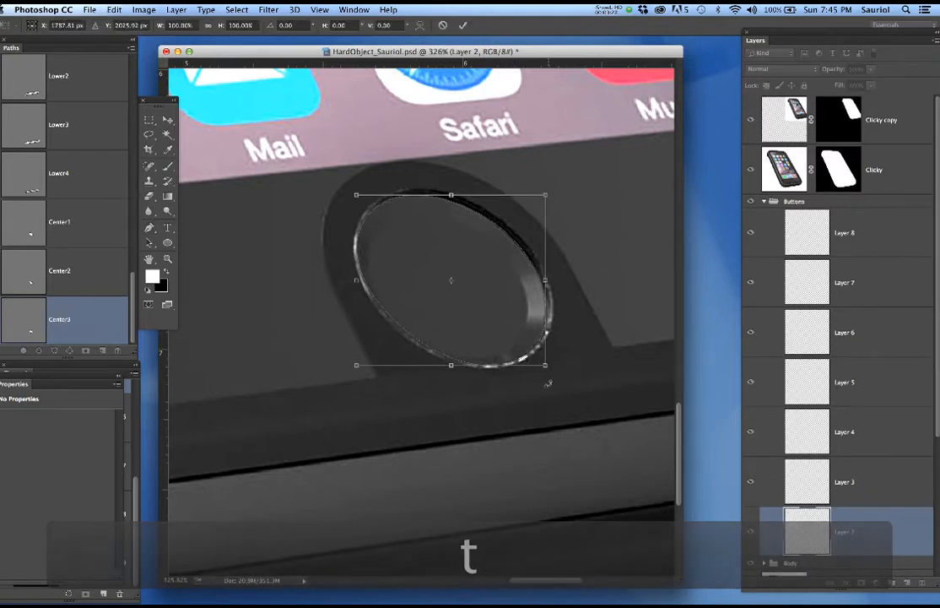
drag(545, 365, 524, 353)
drag(356, 193, 396, 205)
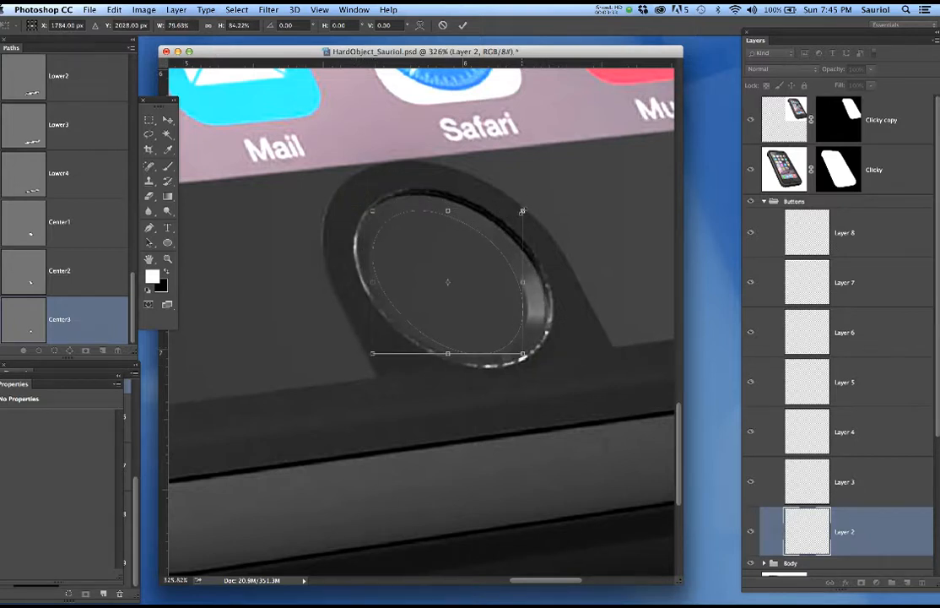
mouse_move(523, 211)
mouse_down()
mouse_move(523, 201)
mouse_move(520, 214)
mouse_up()
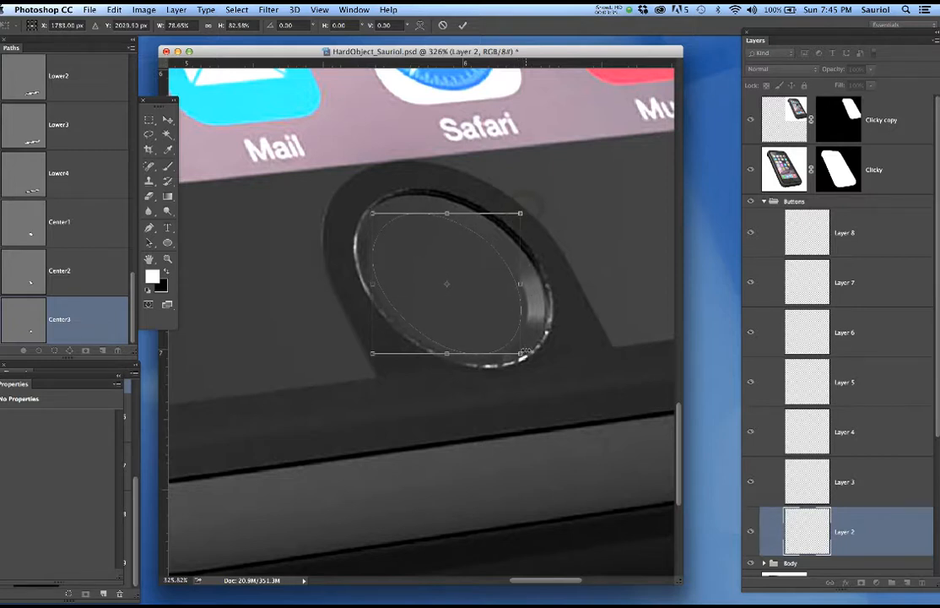
drag(520, 355, 525, 353)
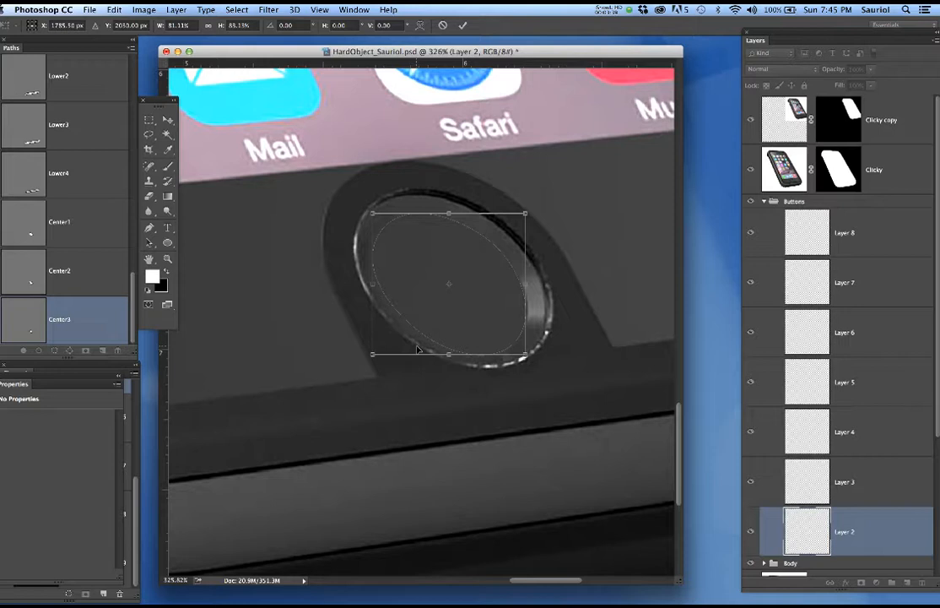
key(Return)
Rename Layer 2 in the Buttons group as Center1 and copy that name for reuse.
key(p)
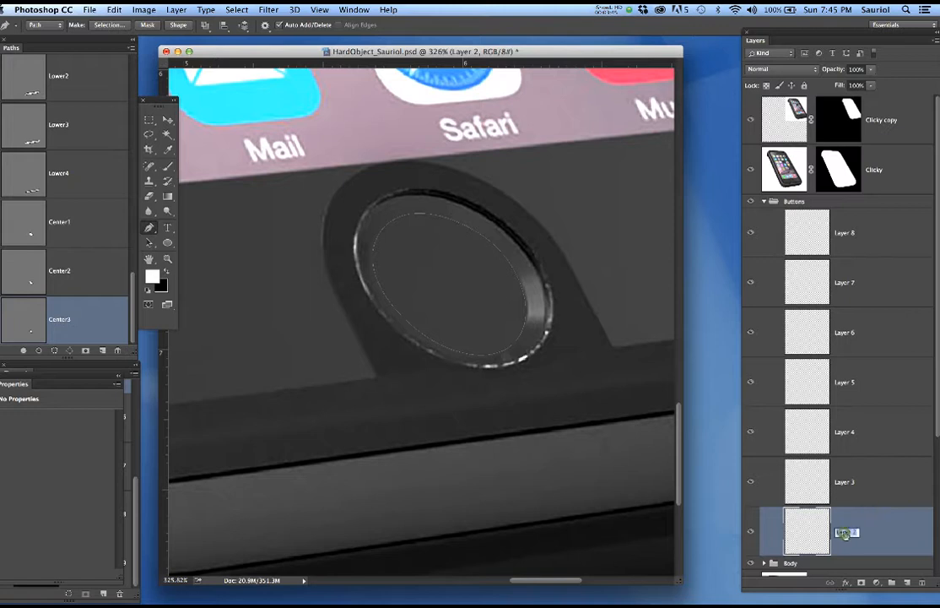
text(C)
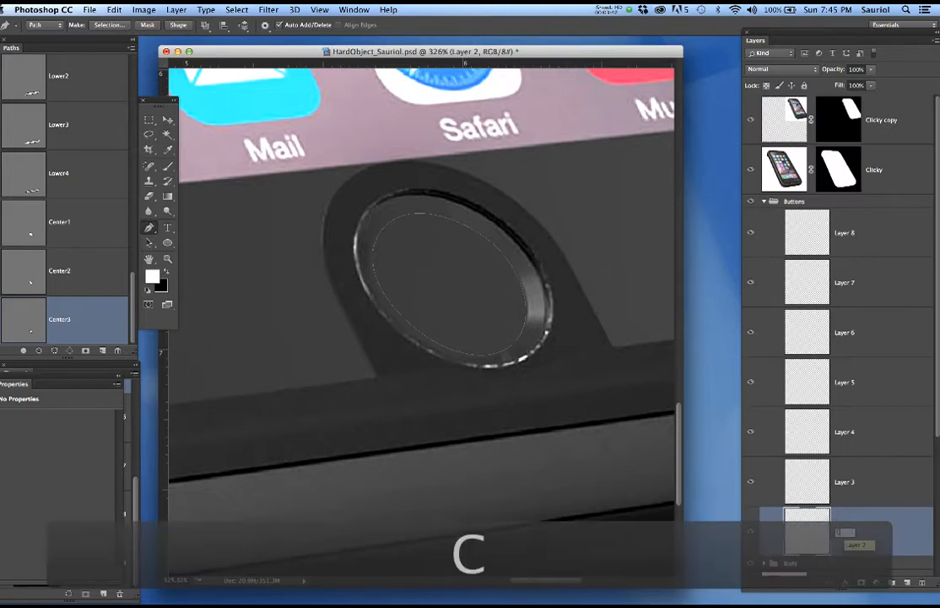
text(enter1)
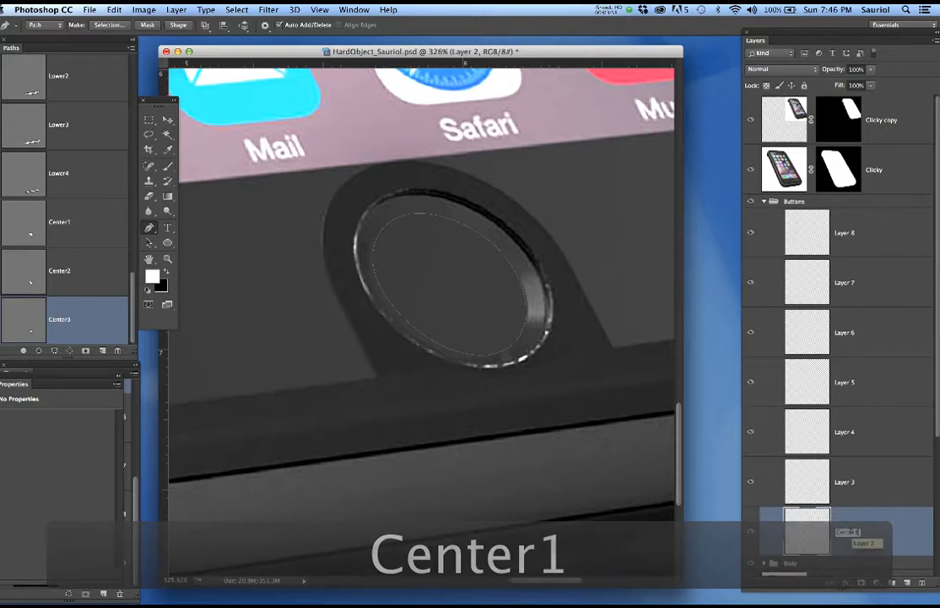
key(super+c)
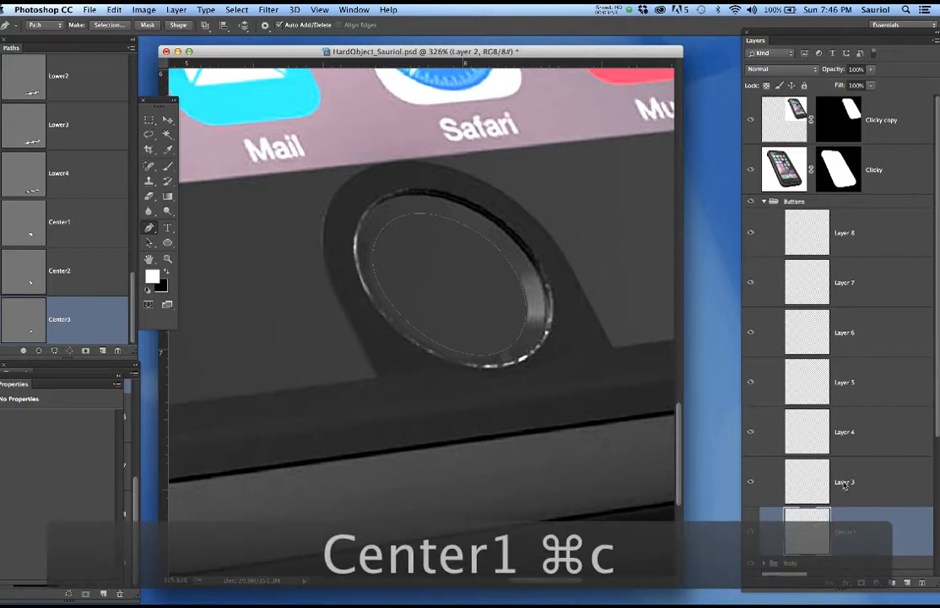
Rename Layer 3 as Center2, reusing the copied layer name.
double_click(845, 482)
key(super+v)
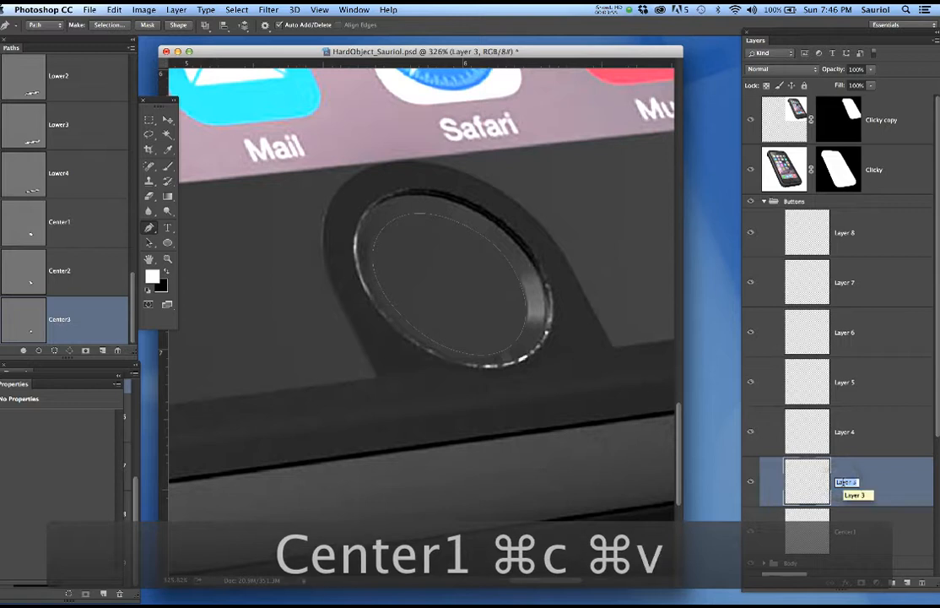
key(BackSpace)
text(2)
key(Return)
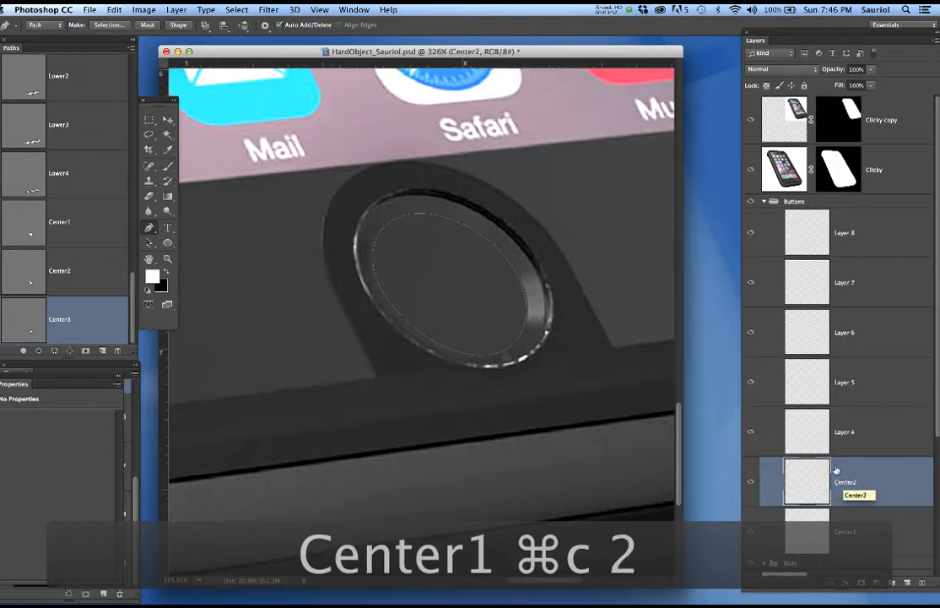
Rename Layer 4 as Center3, reusing the copied layer name, and save the document.
double_click(845, 432)
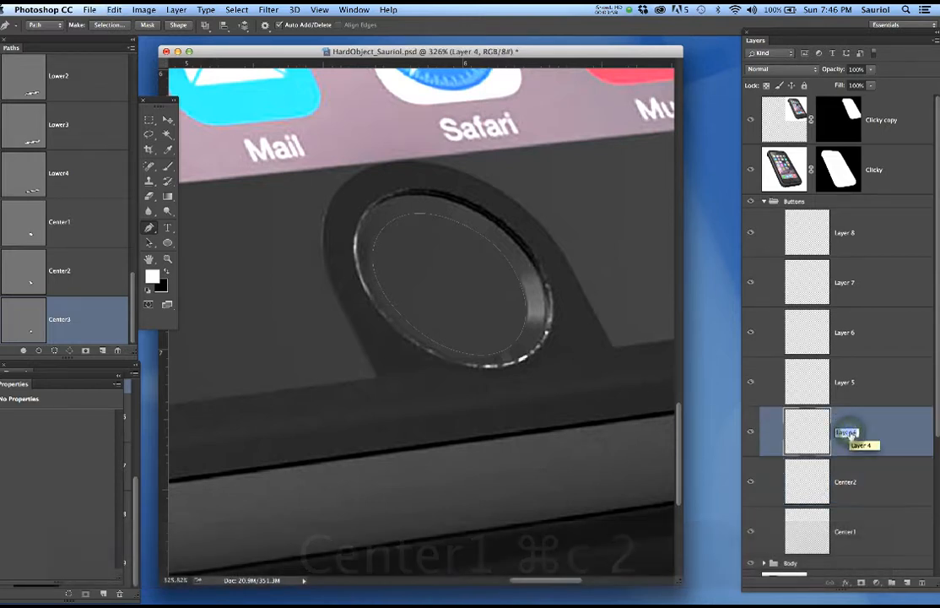
key(super+v)
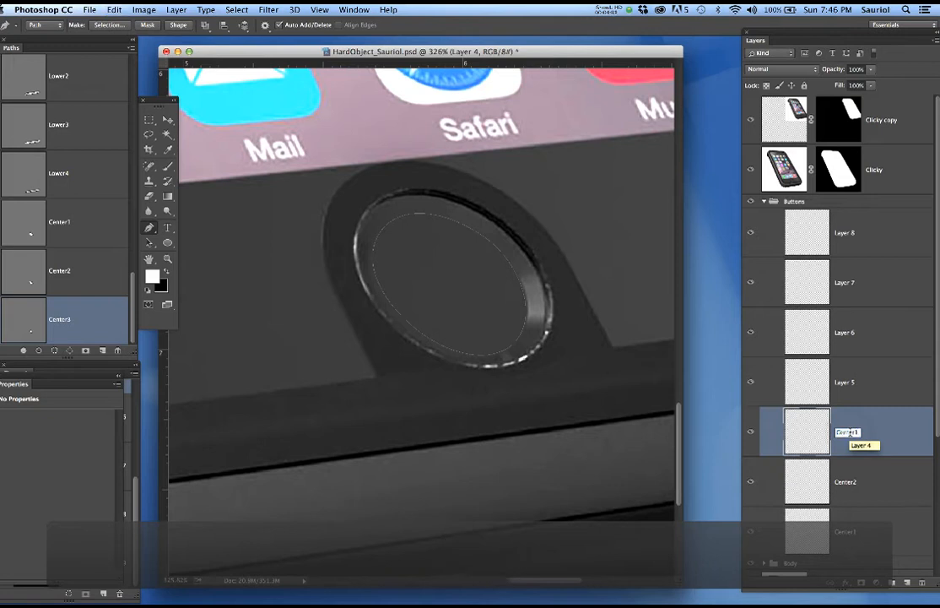
key(BackSpace)
text(3)
key(Return)
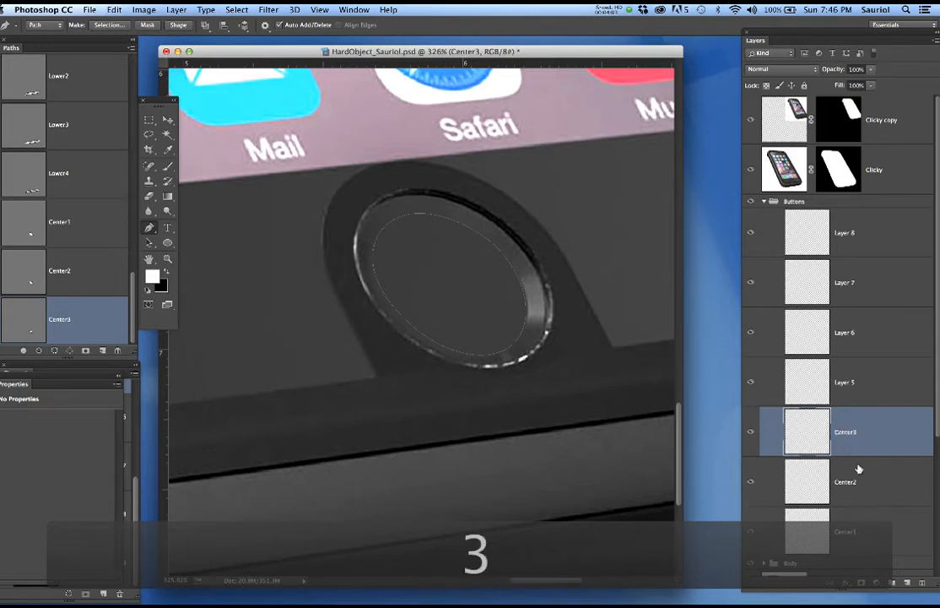
key(super+s)
Load the Center1 path as a selection on the Center1 layer and ready the Brush with black as the foreground colour.
click(883, 516)
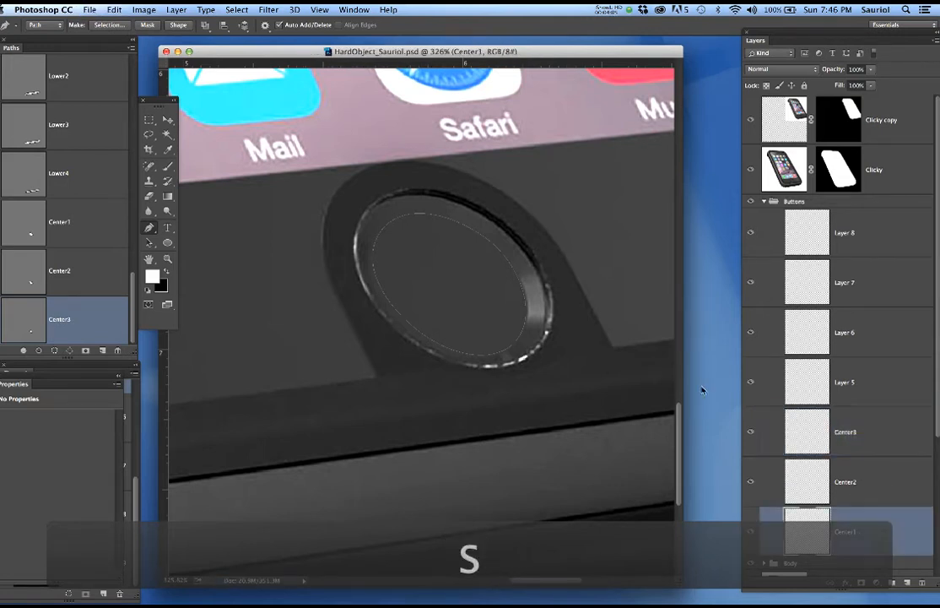
super+click(40, 224)
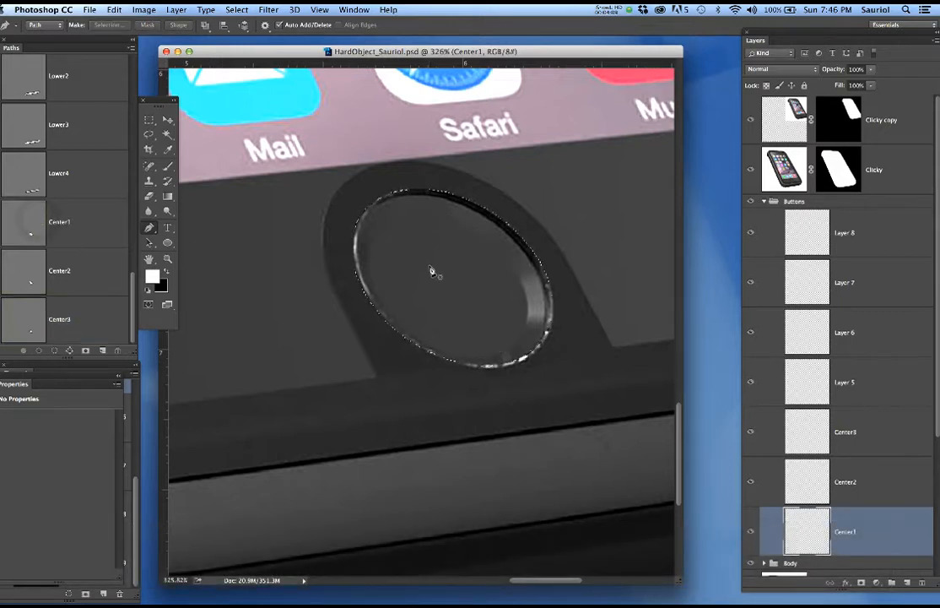
key(b)
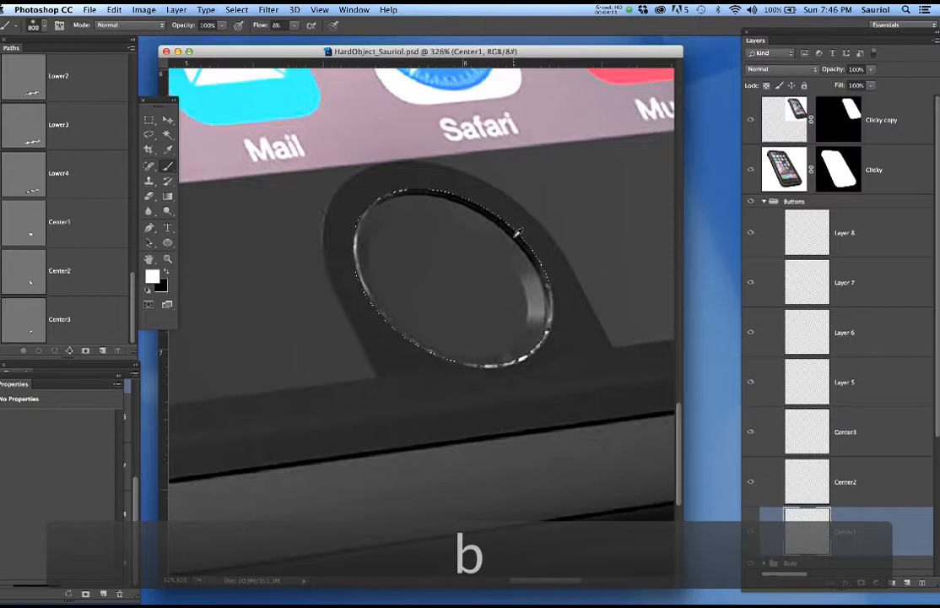
key(x)
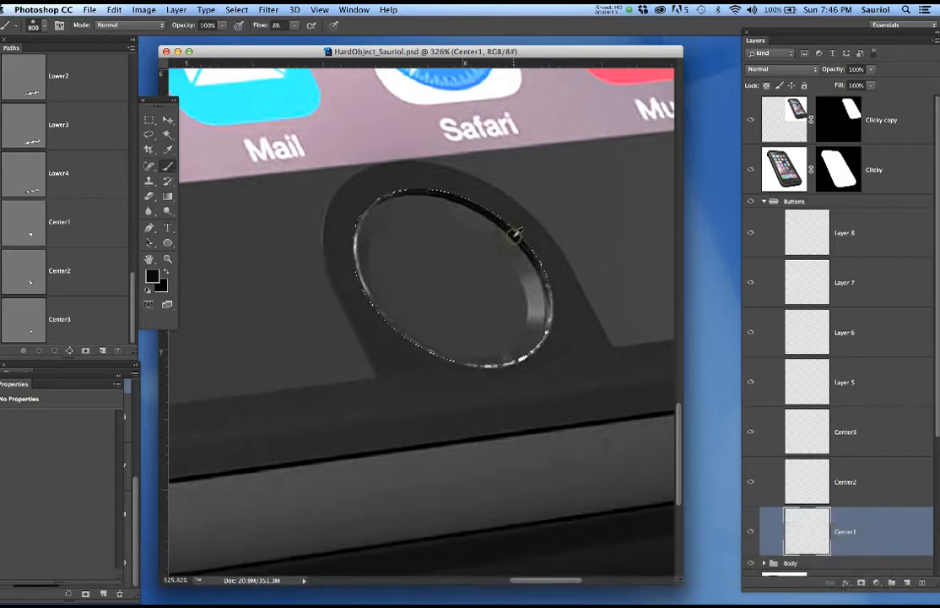
Hide the Clicky reference layer and clear the selection around the home button.
click(751, 171)
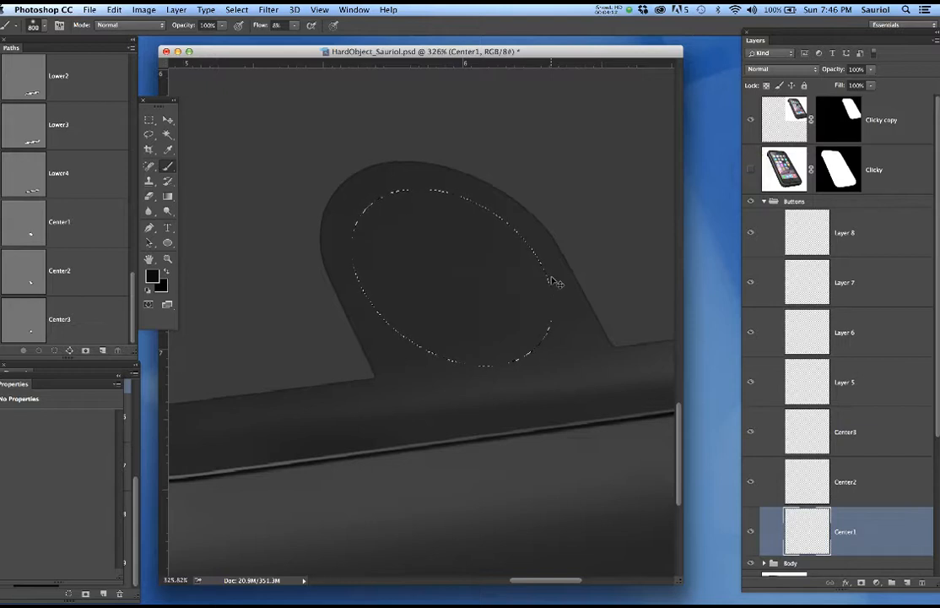
key(super+h)
scroll(552, 276, down, 5)
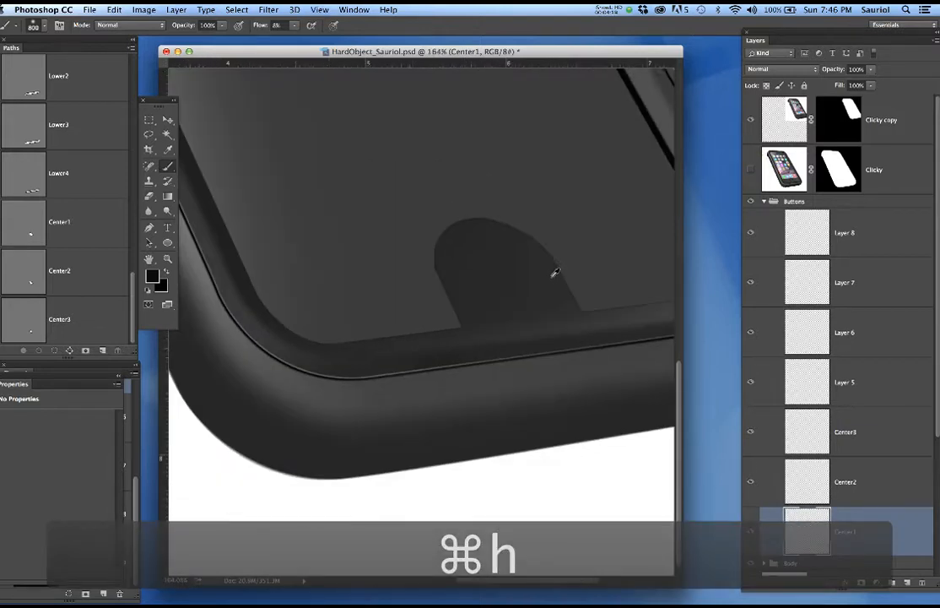
scroll(555, 273, down, 1)
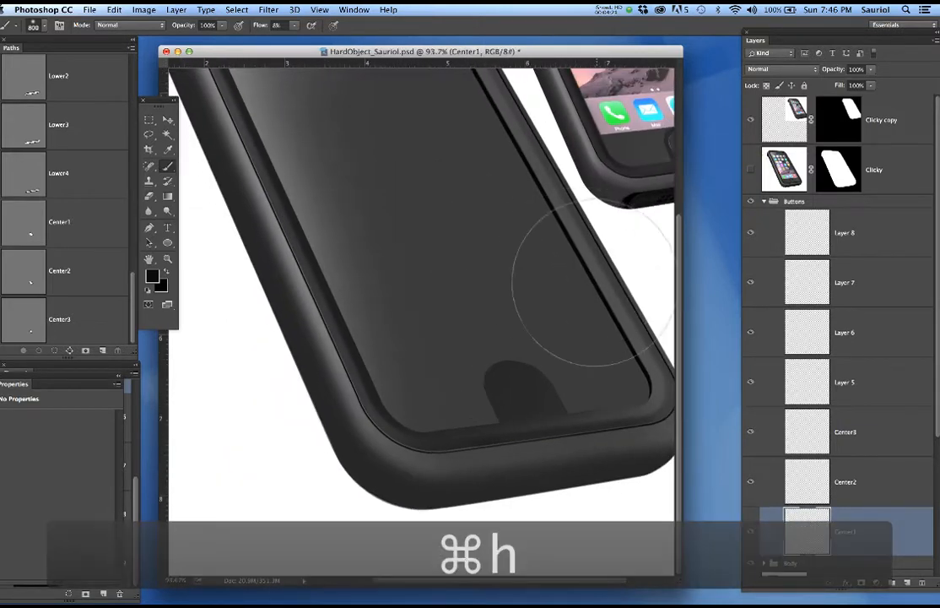
scroll(583, 279, right, 3)
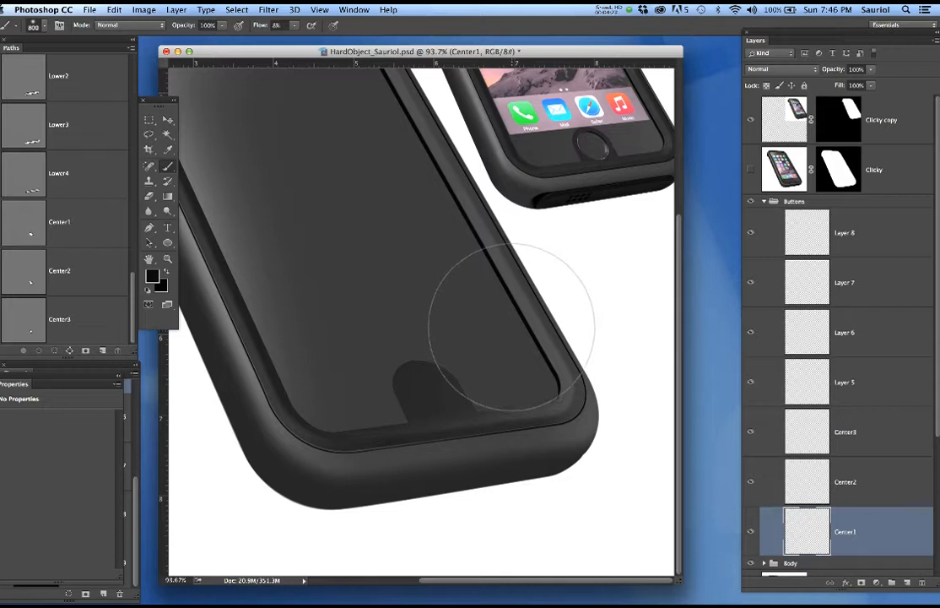
key(super+d)
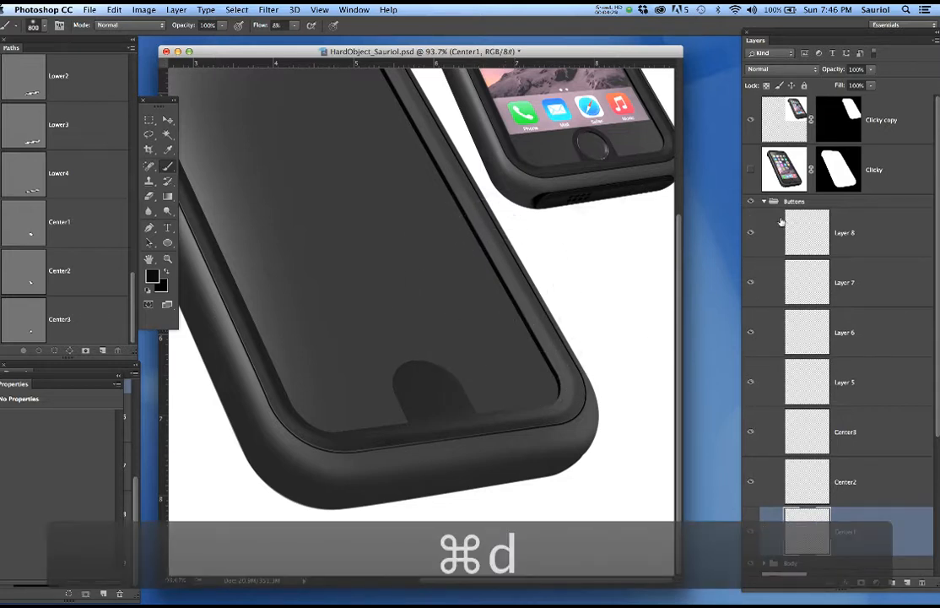
Move the Clicky copy reference phone over the illustration so its home button sits just above the blank button area.
click(895, 125)
key(v)
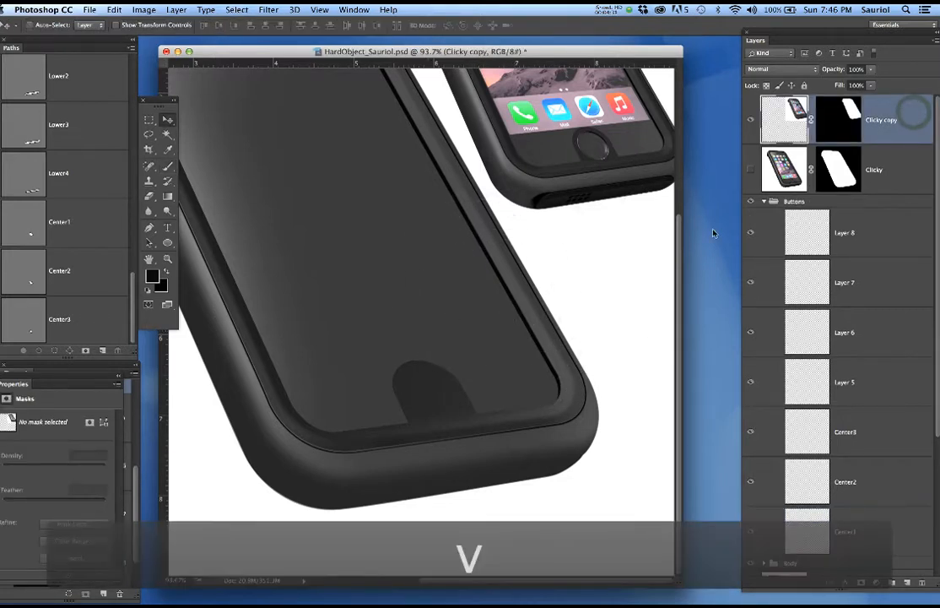
drag(647, 156, 518, 305)
scroll(483, 361, up, 6)
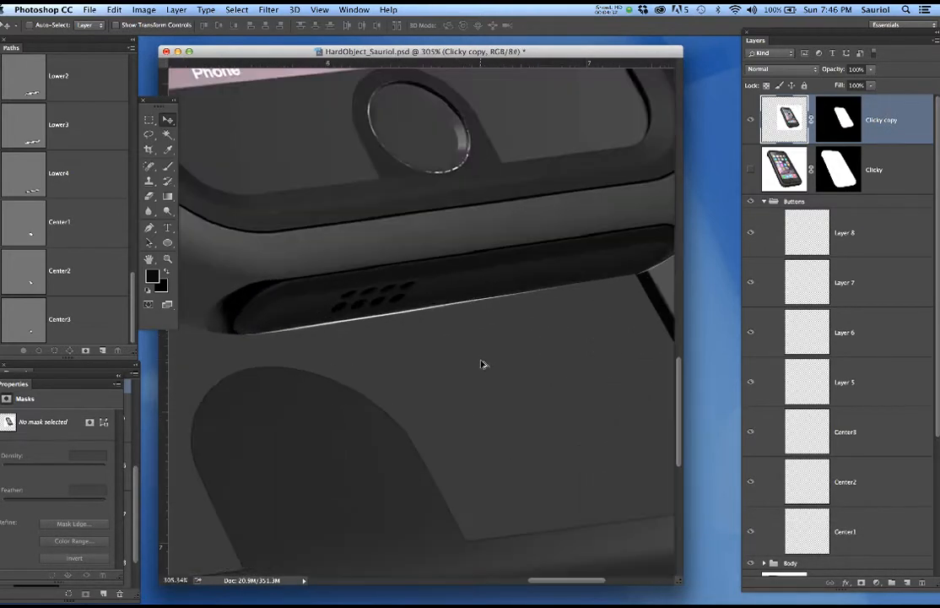
drag(488, 377, 521, 357)
scroll(521, 358, down, 1)
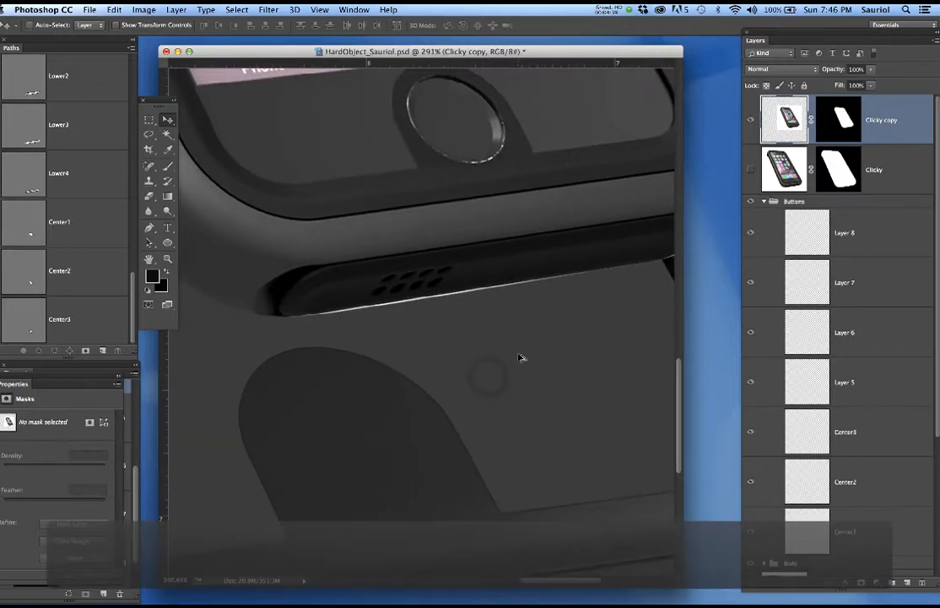
scroll(521, 358, down, 1)
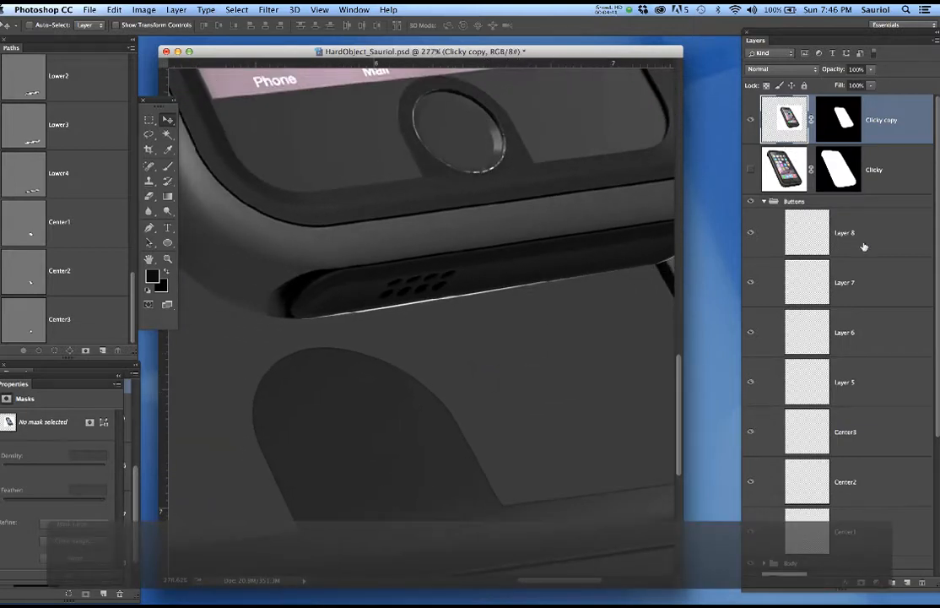
Paint soft black shading inside the button's upper-right edge on the Center1 layer with a 200 px brush, keeping the selection edges hidden.
click(863, 534)
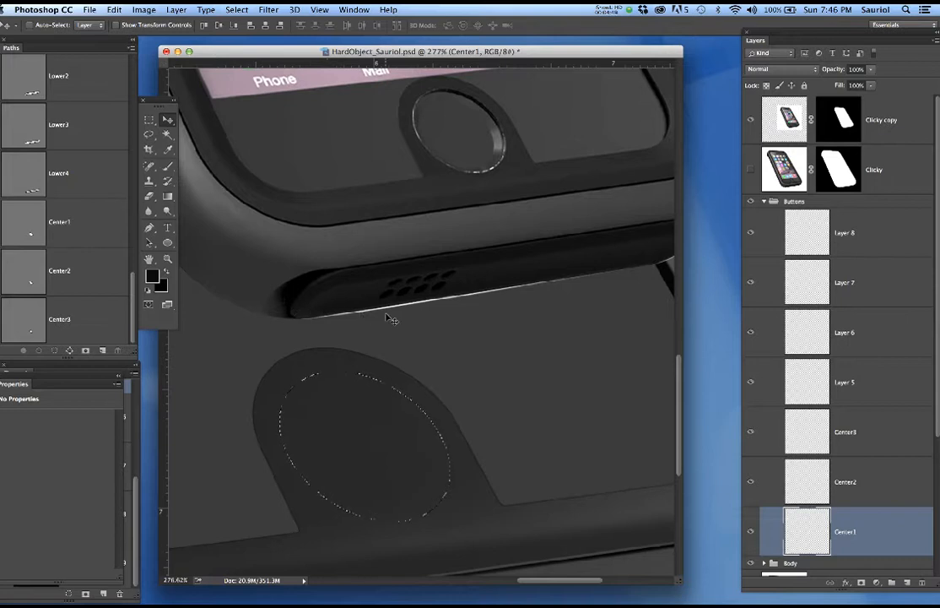
key(super+h)
key(b)
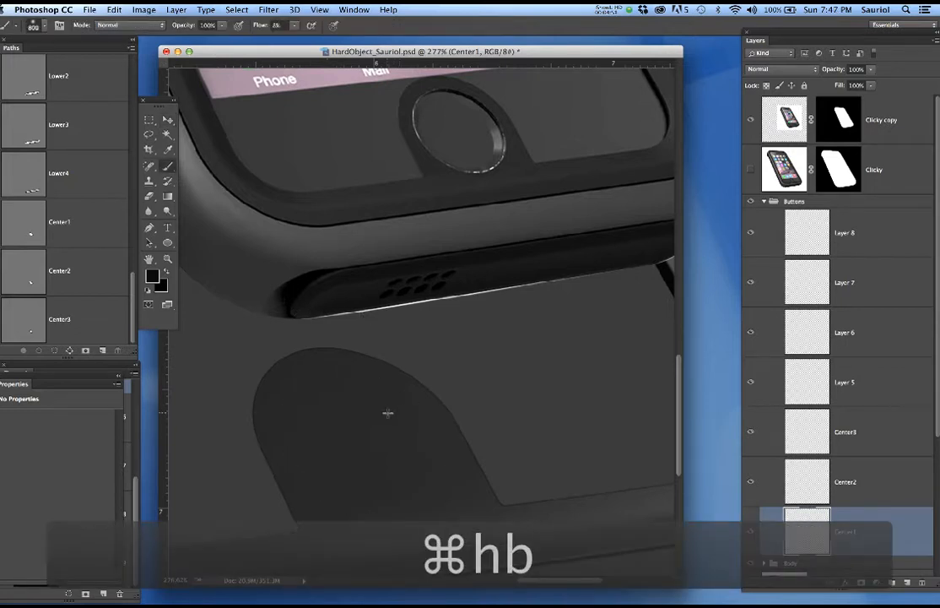
key(bracketleft)
key(bracketleft)
key(bracketleft)
key(bracketleft)
key(bracketleft)
key(bracketleft)
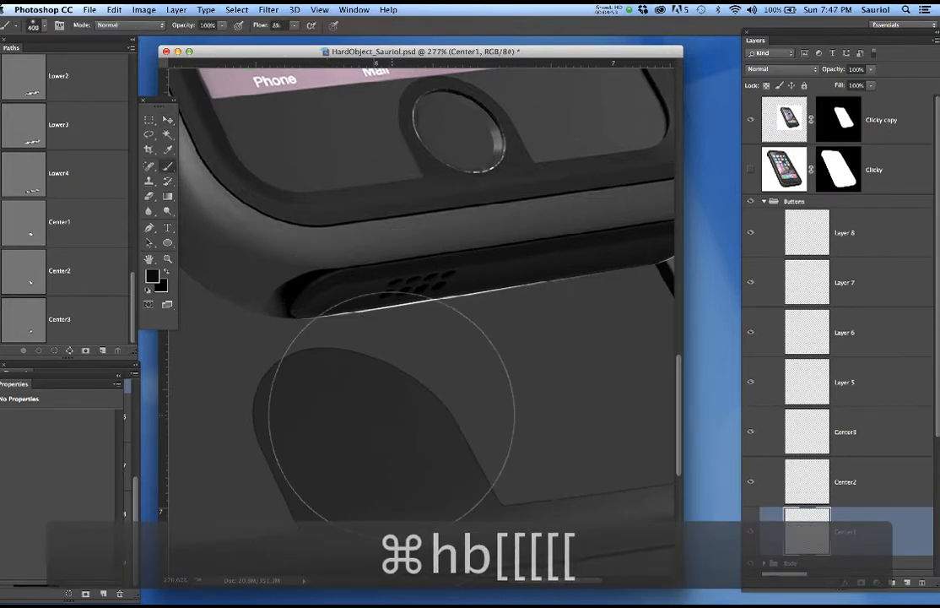
key(bracketleft)
mouse_move(337, 368)
mouse_down()
mouse_move(382, 388)
mouse_move(457, 461)
mouse_move(387, 403)
mouse_move(383, 382)
mouse_move(453, 449)
mouse_move(489, 462)
mouse_move(422, 393)
mouse_up()
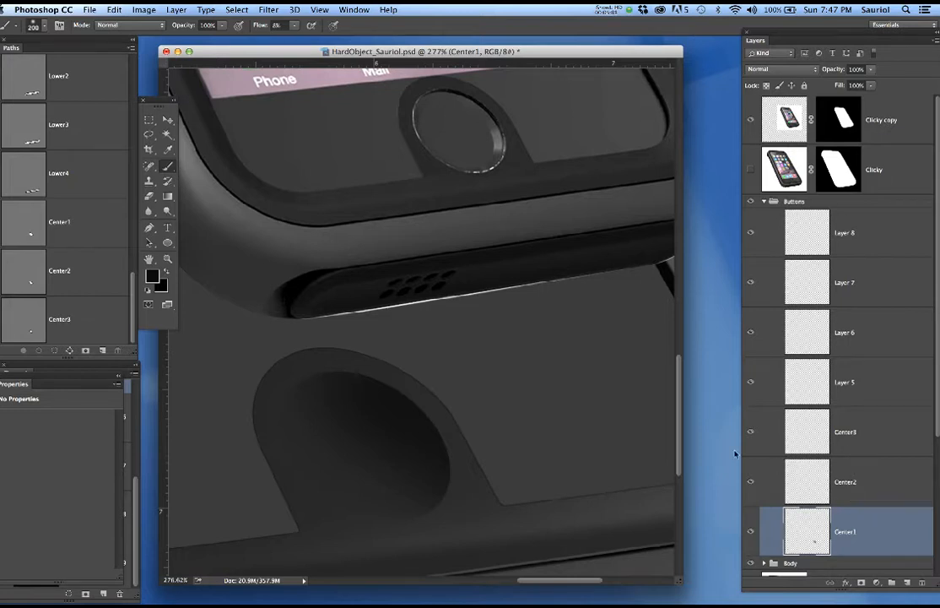
click(453, 461)
Add a new layer directly above Center1 and name it Center1Hightlight.
click(908, 583)
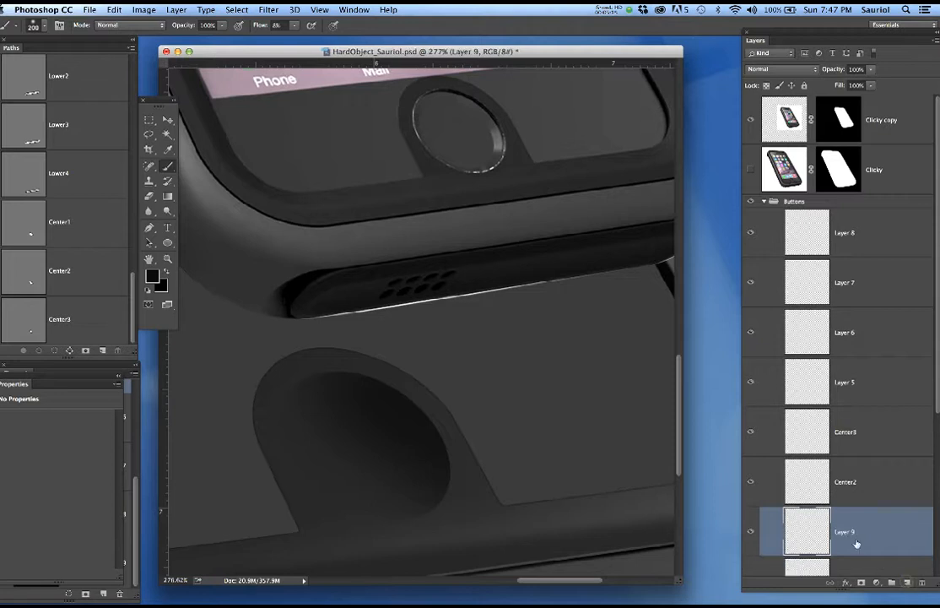
text(C)
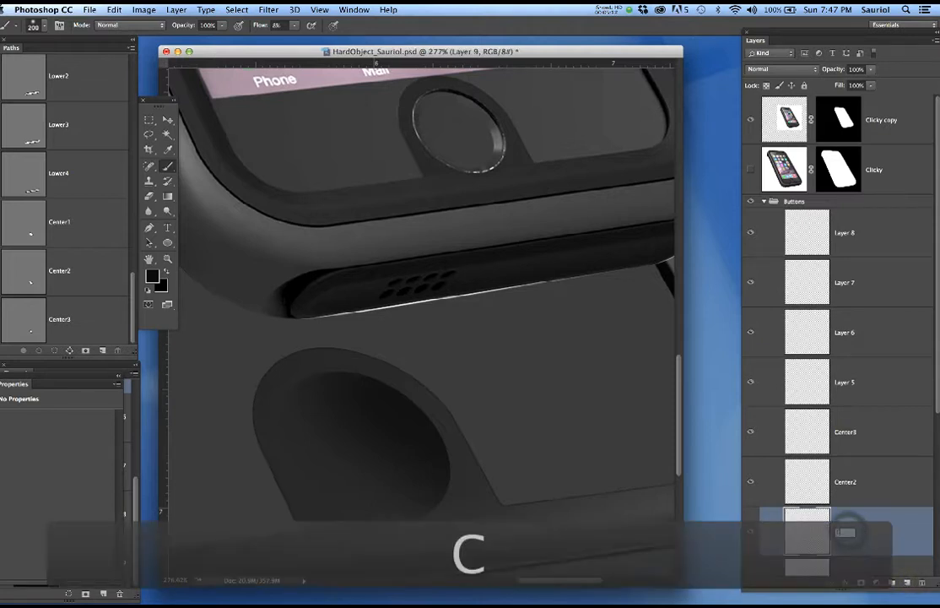
text(enter1)
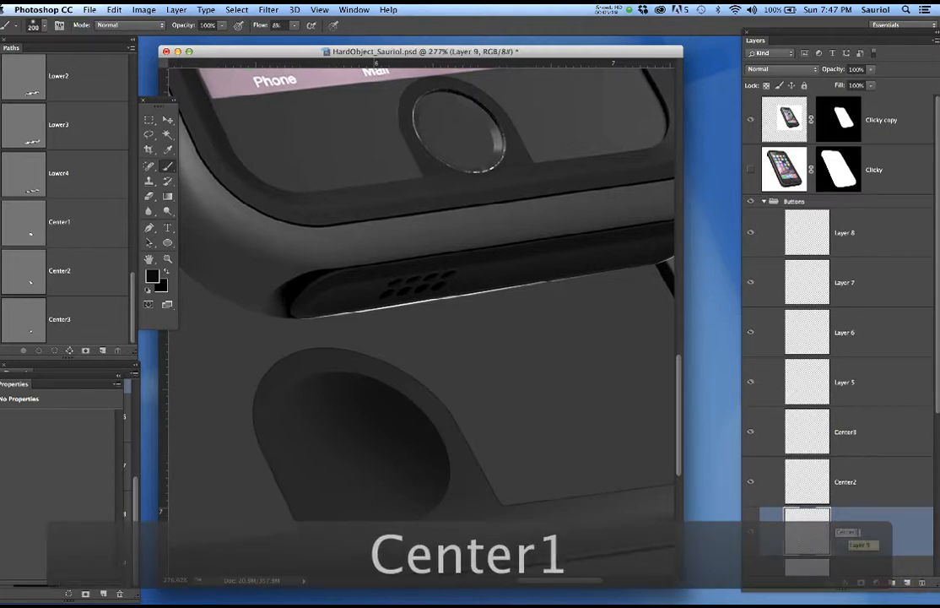
text(Hightlight)
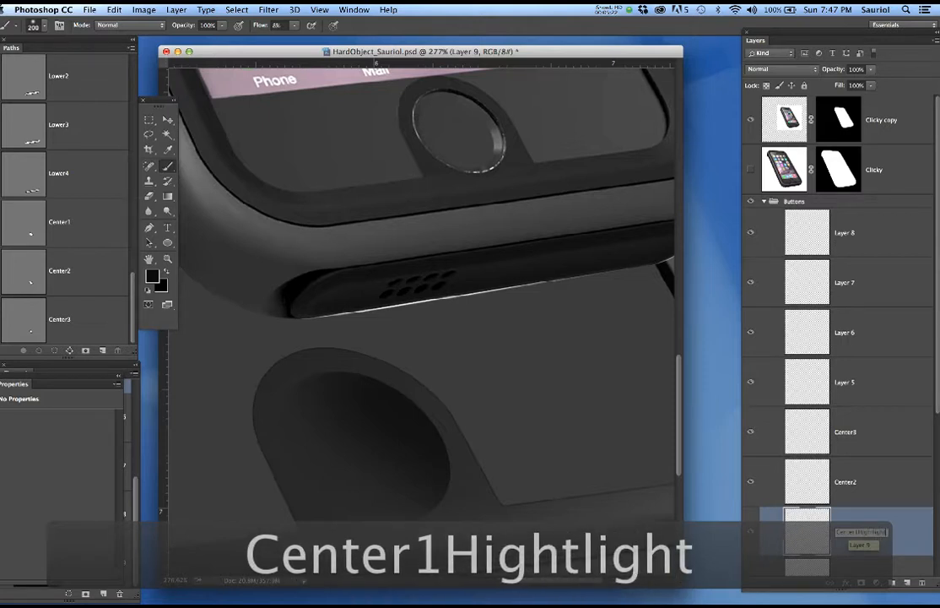
key(Return)
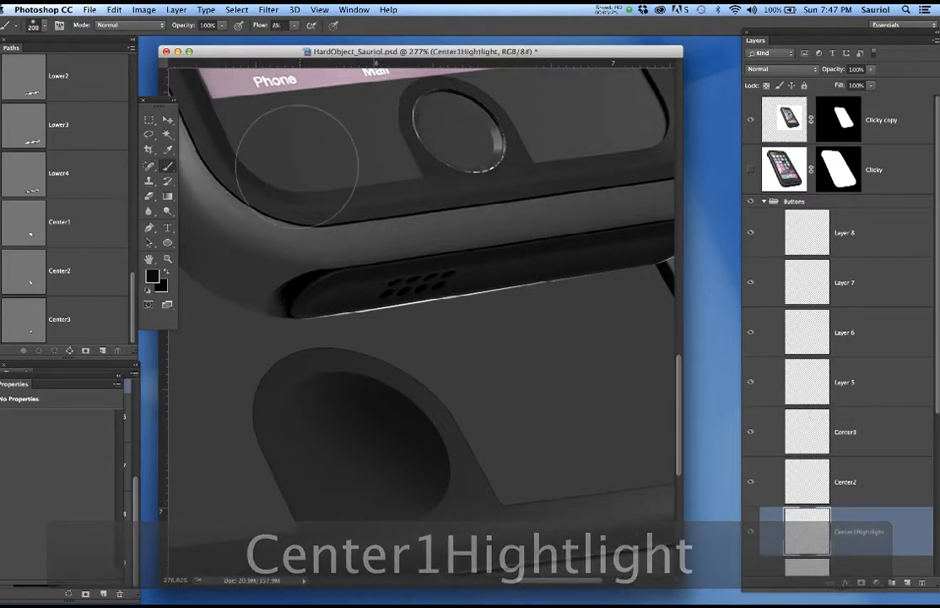
Sample near-white from the reference button's rim, paint a soft highlight along the lower-left button edge with an 80 px brush, and set the flow to 4%.
scroll(477, 180, up, 5)
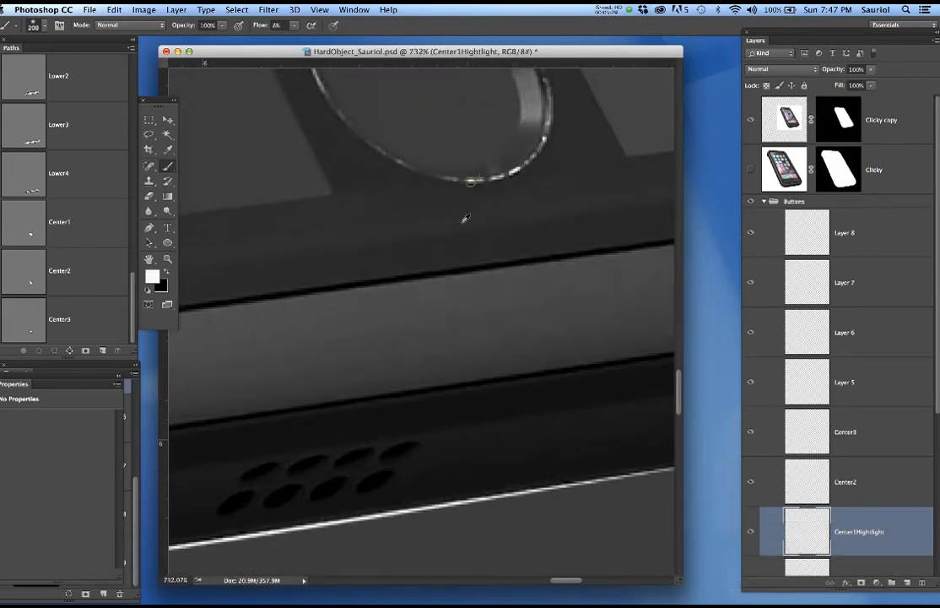
scroll(466, 219, down, 5)
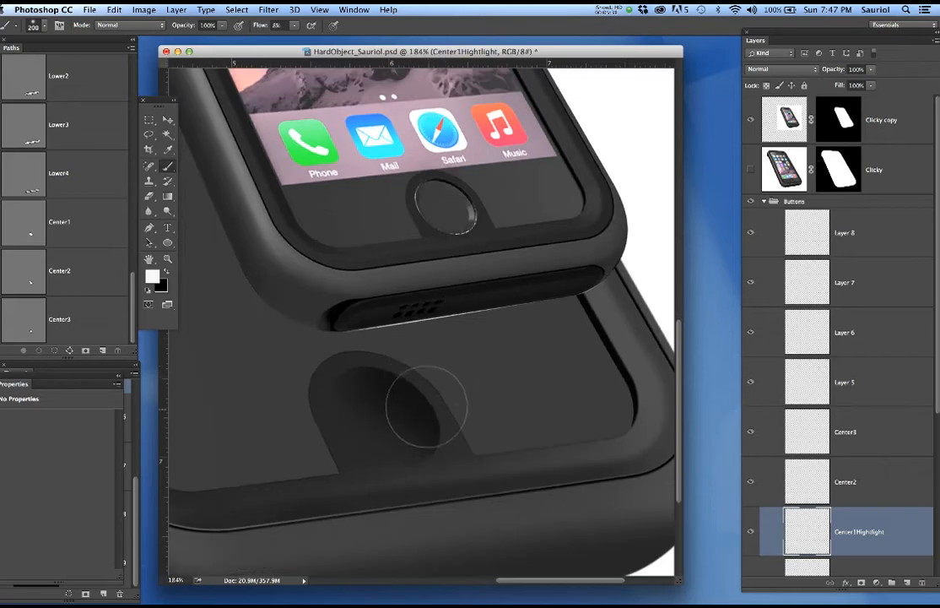
scroll(501, 207, up, 1)
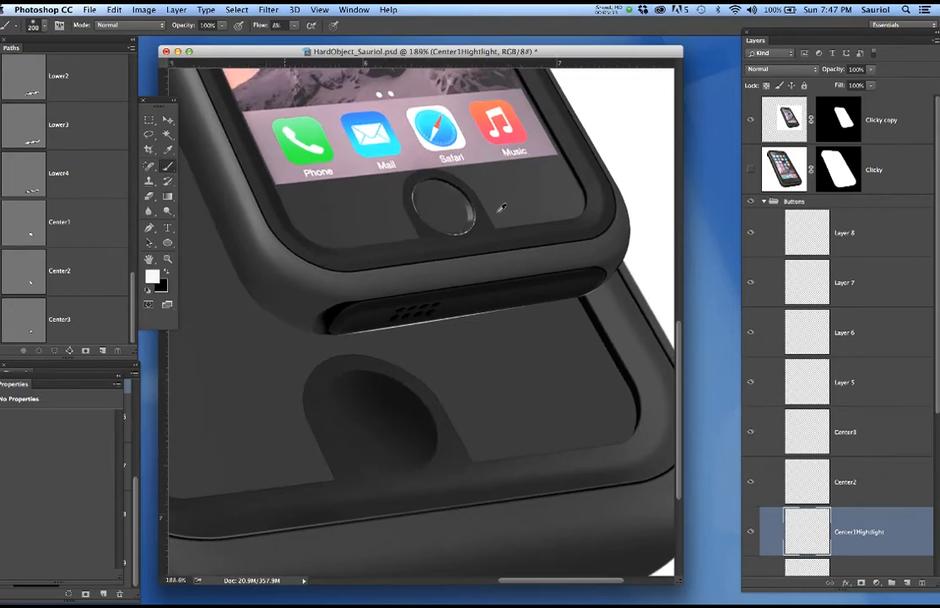
scroll(501, 206, up, 4)
scroll(389, 335, down, 4)
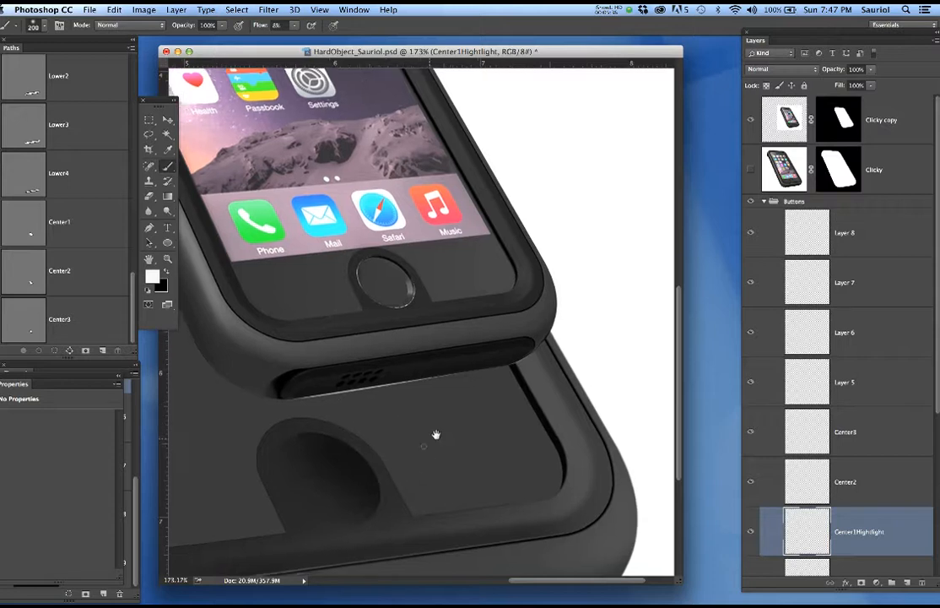
drag(436, 435, 504, 367)
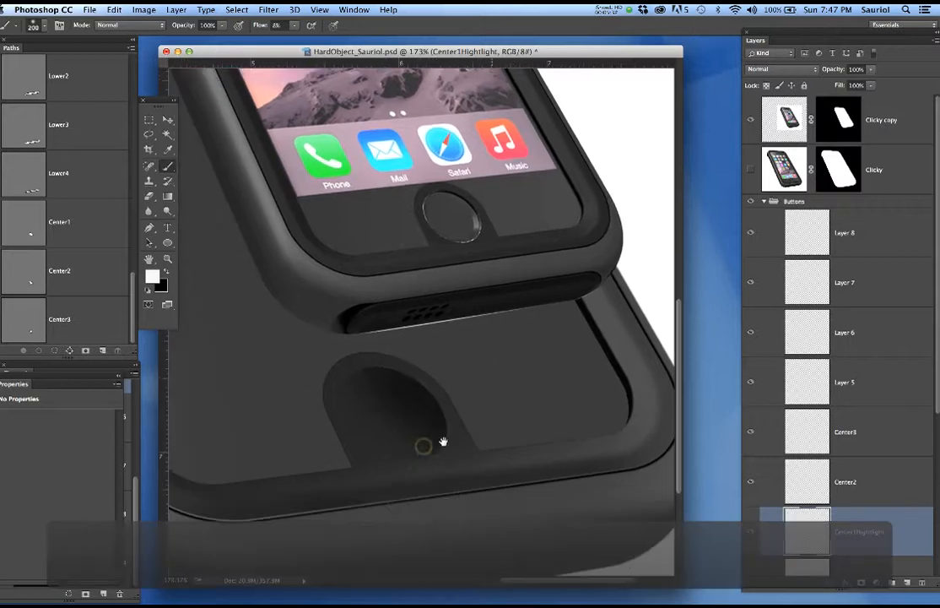
scroll(421, 475, up, 2)
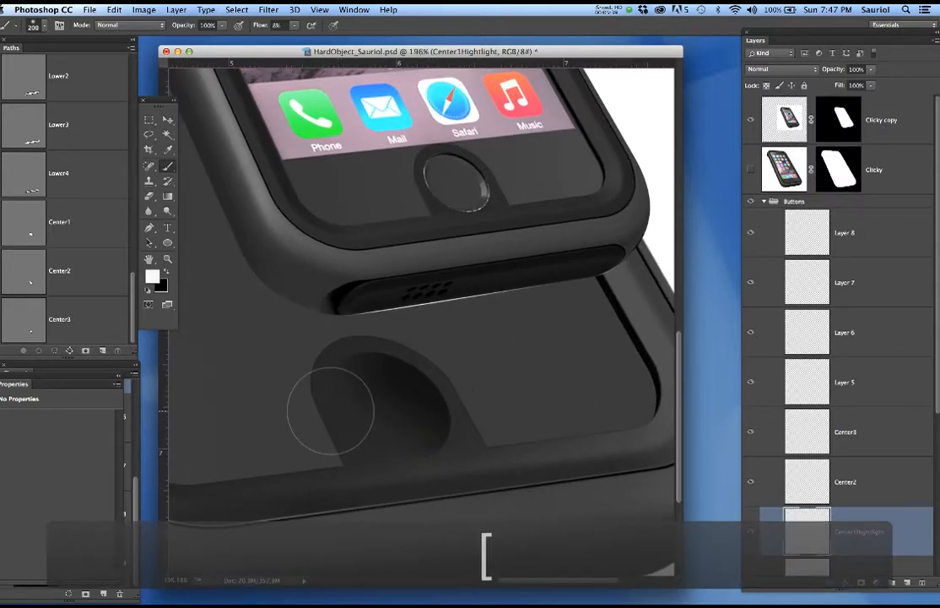
key(bracketleft)
key(bracketleft)
key(bracketleft)
key(bracketleft)
key(bracketleft)
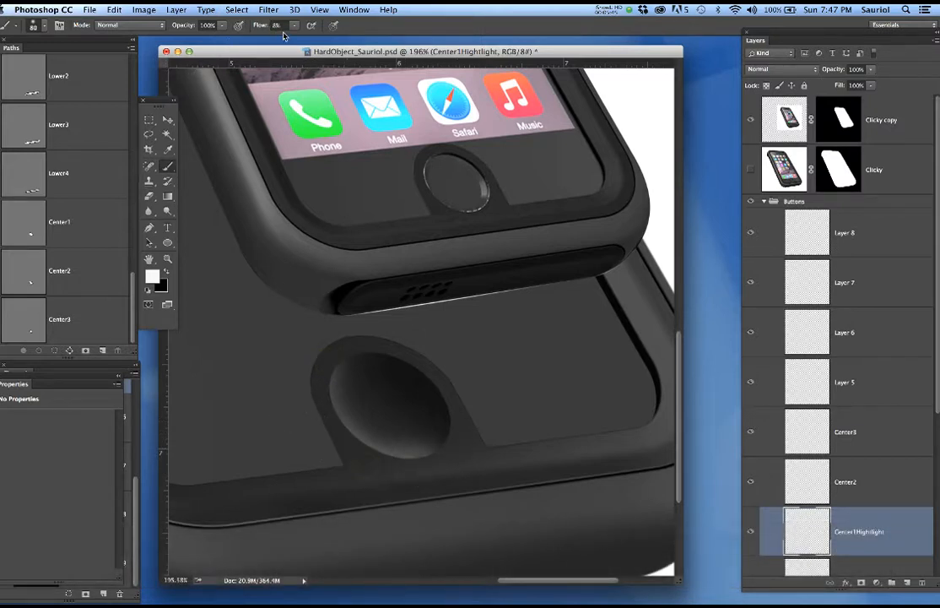
text(4)
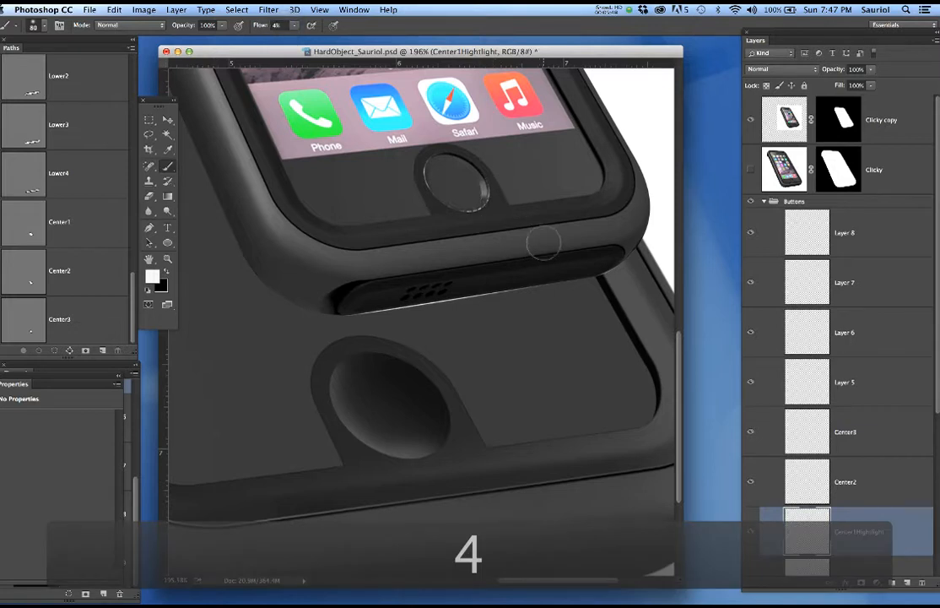
Make Center2 the active layer and examine the bright rim of the reference copy's home button up close.
click(878, 482)
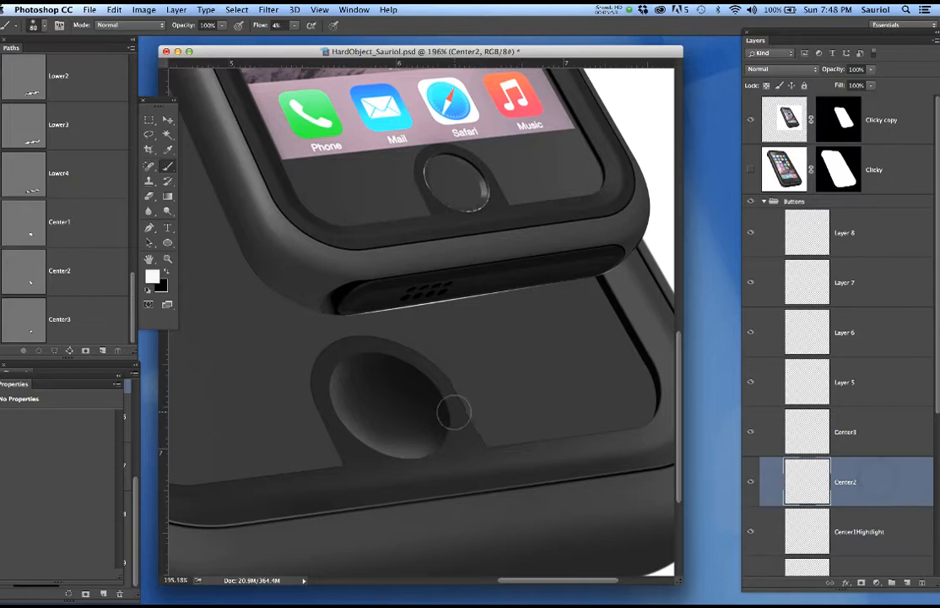
scroll(399, 390, up, 5)
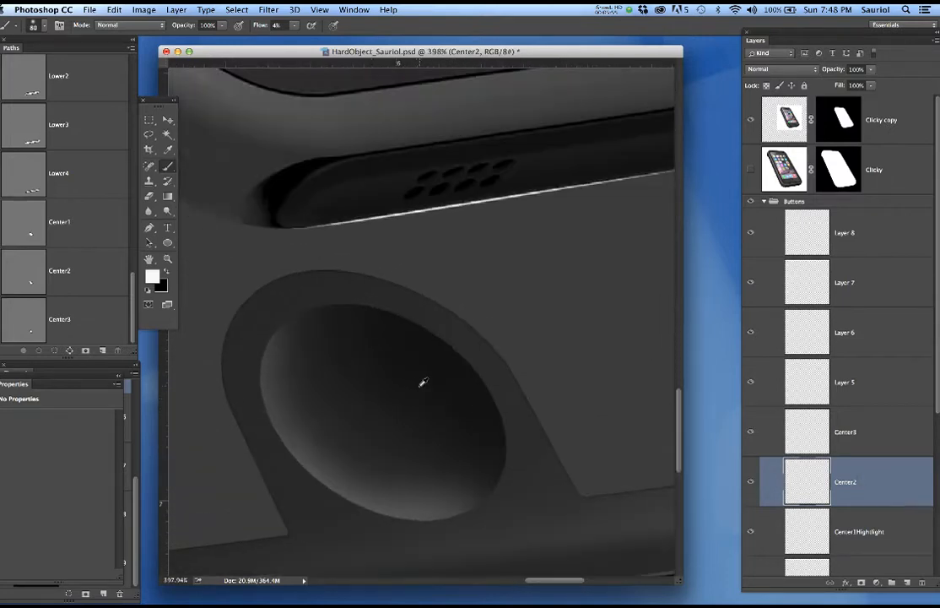
scroll(438, 351, down, 3)
scroll(465, 144, up, 10)
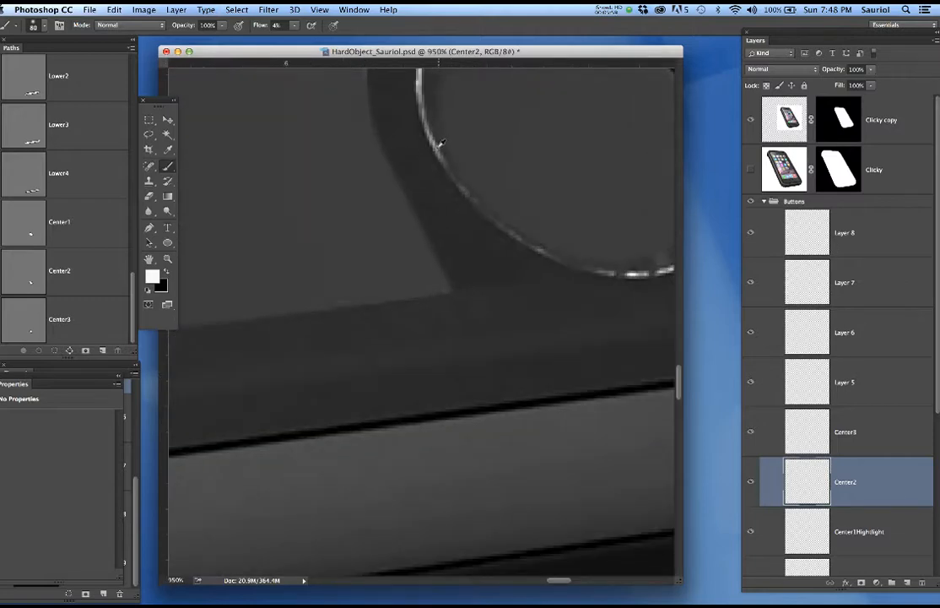
scroll(439, 144, down, 5)
Show the Clicky reference layer and the hidden selection edges to compare the selection with the home button's rim.
click(752, 172)
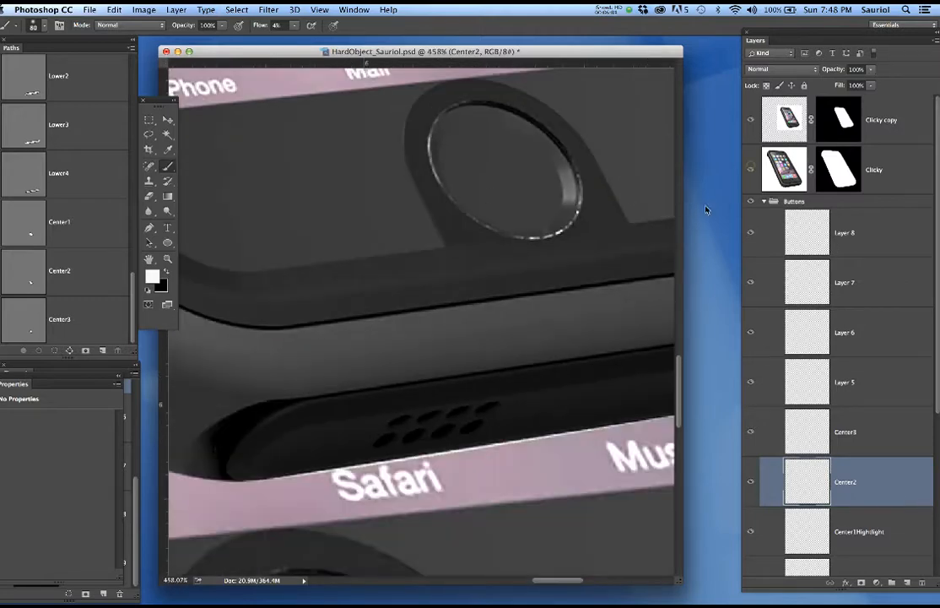
scroll(450, 361, down, 5)
drag(452, 360, 468, 137)
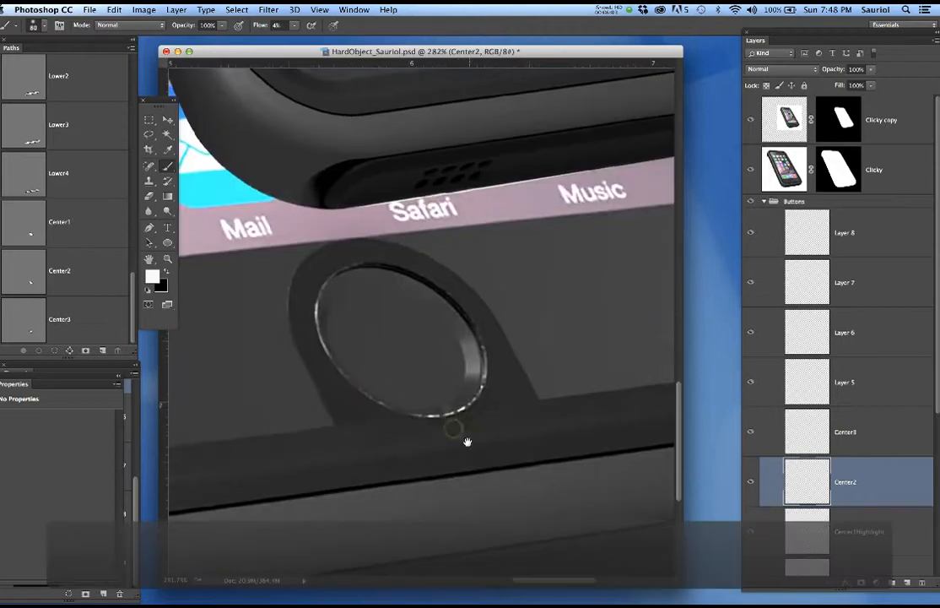
scroll(469, 438, up, 8)
drag(438, 384, 522, 439)
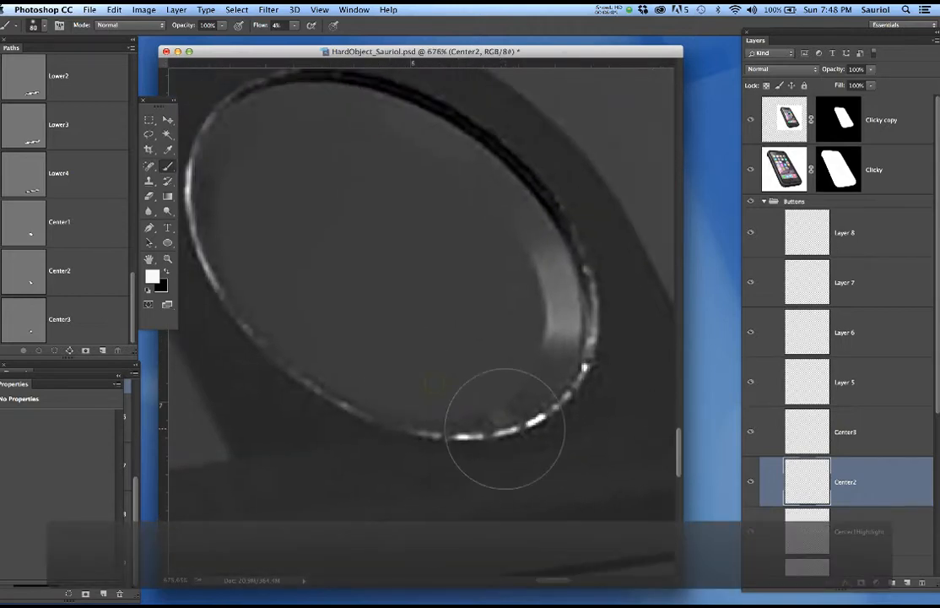
key(super+h)
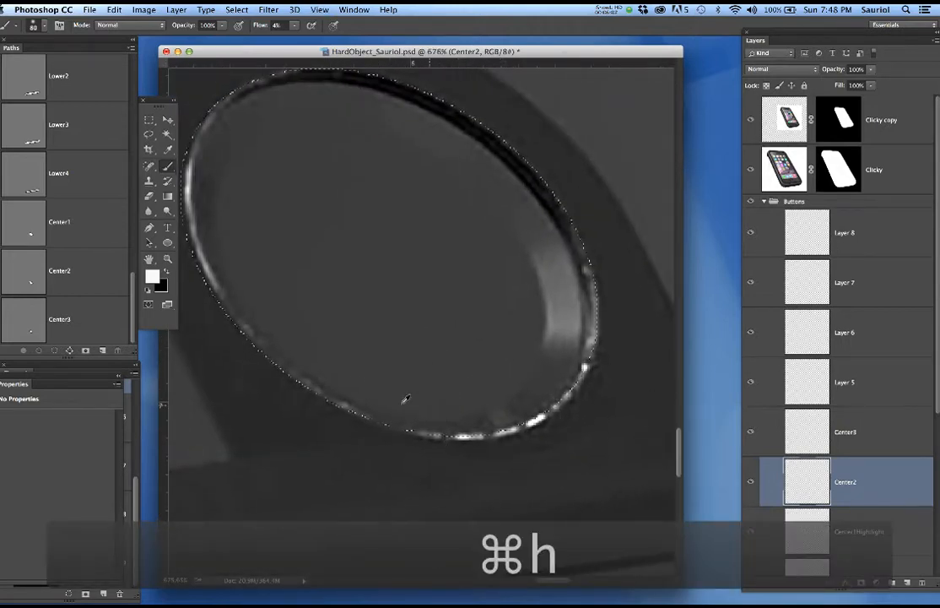
scroll(325, 380, up, 1)
scroll(323, 378, up, 3)
drag(286, 306, 434, 395)
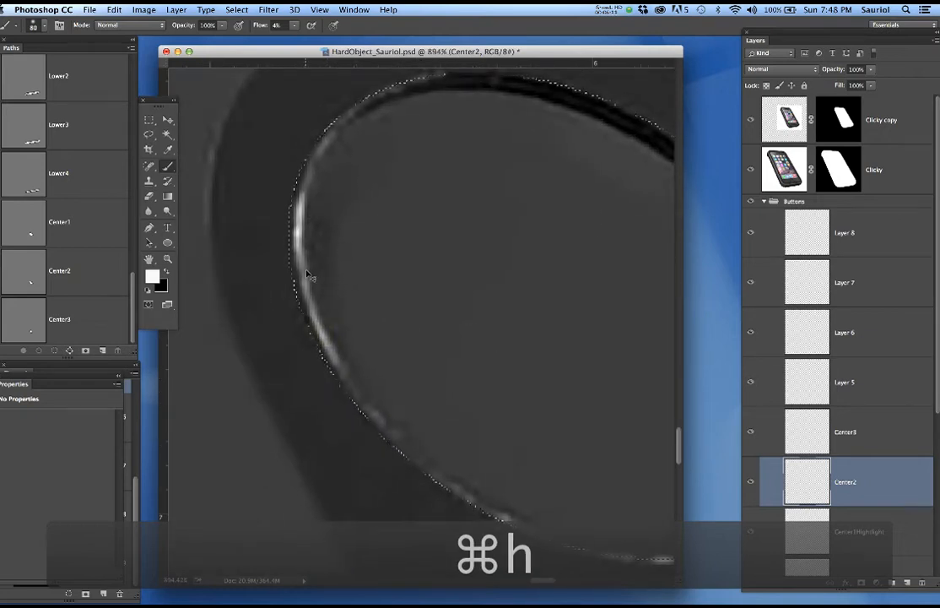
Contract the home button selection by 3 pixels.
click(236, 11)
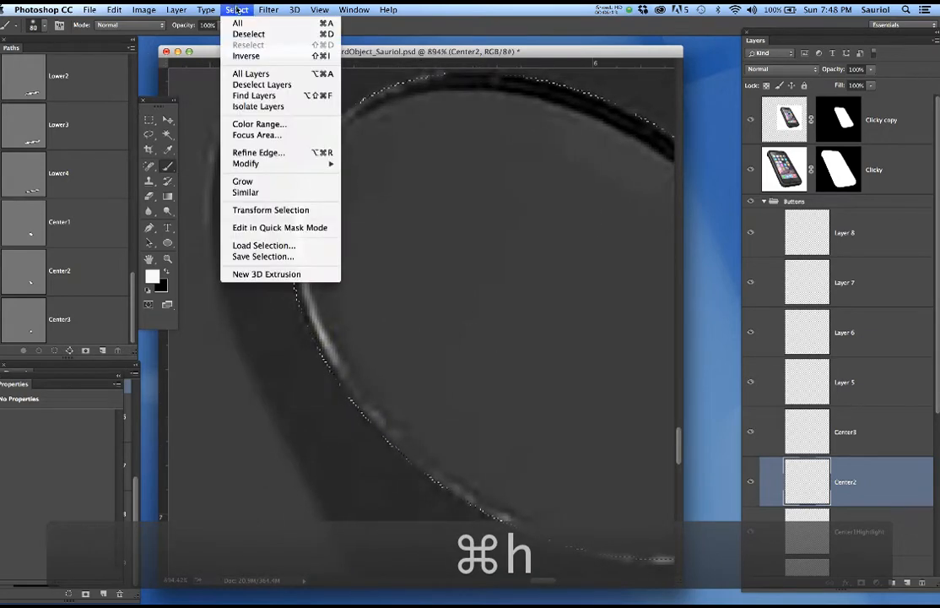
mouse_move(314, 171)
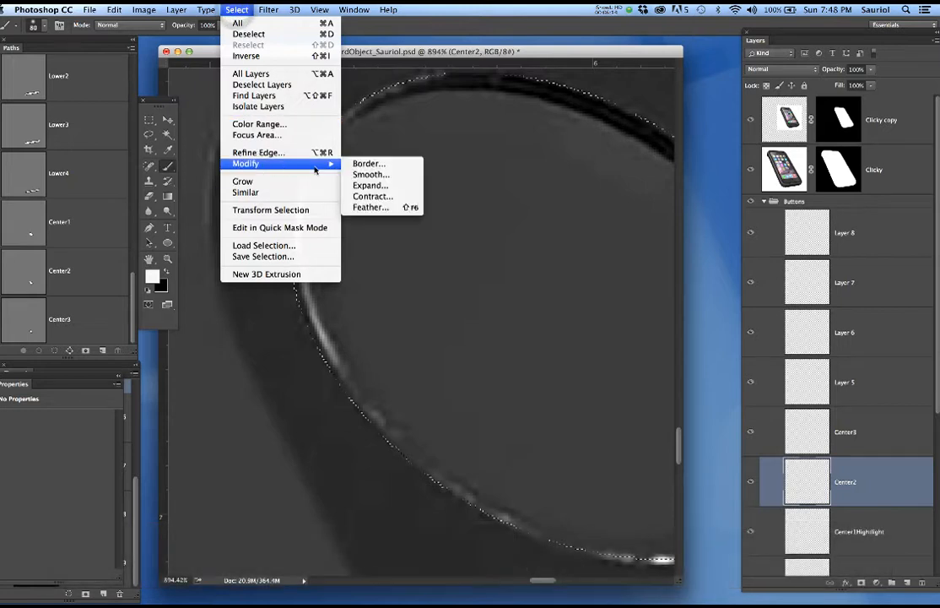
click(372, 196)
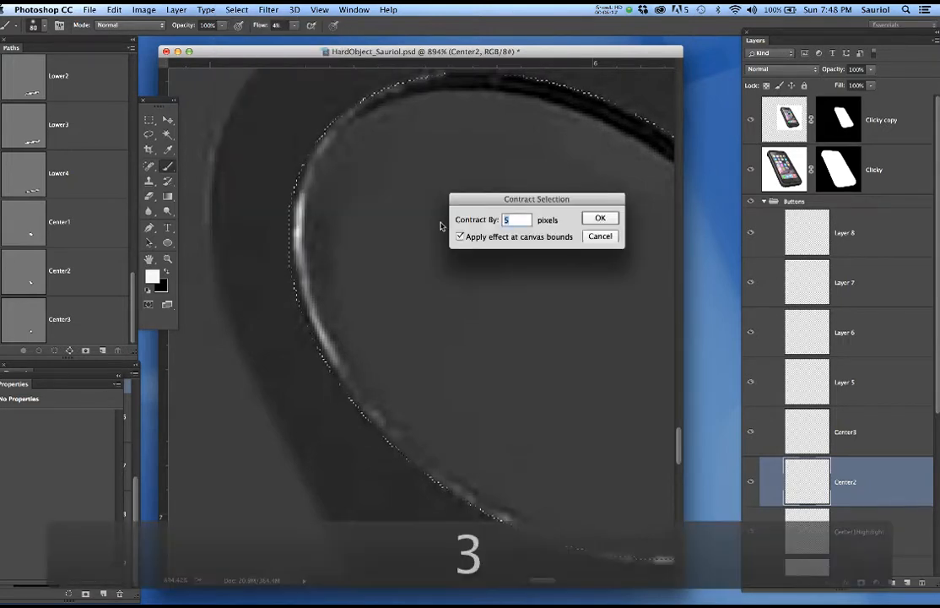
text(3)
key(Return)
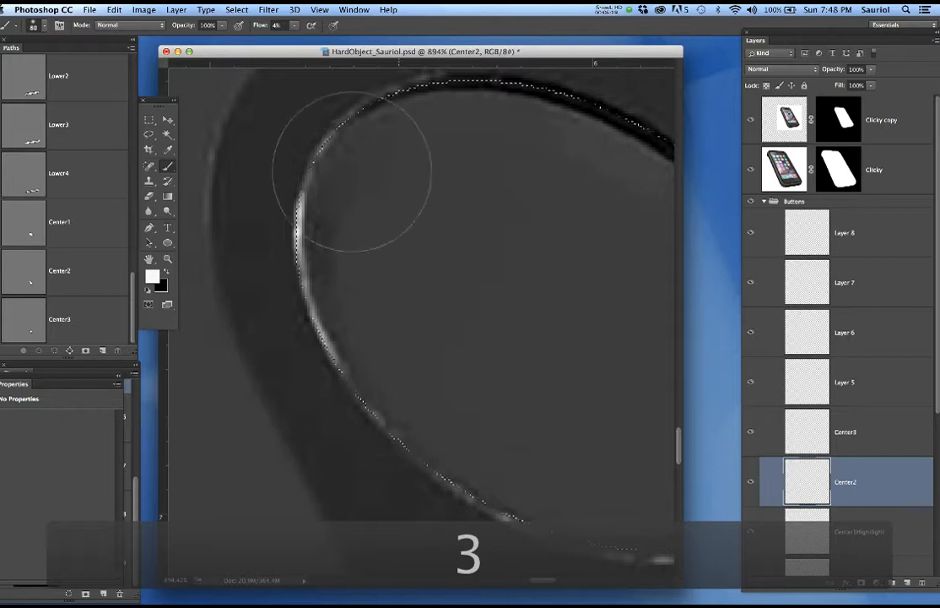
Try contracting the home button selection by a further 2 pixels, and undo that second contraction.
click(237, 10)
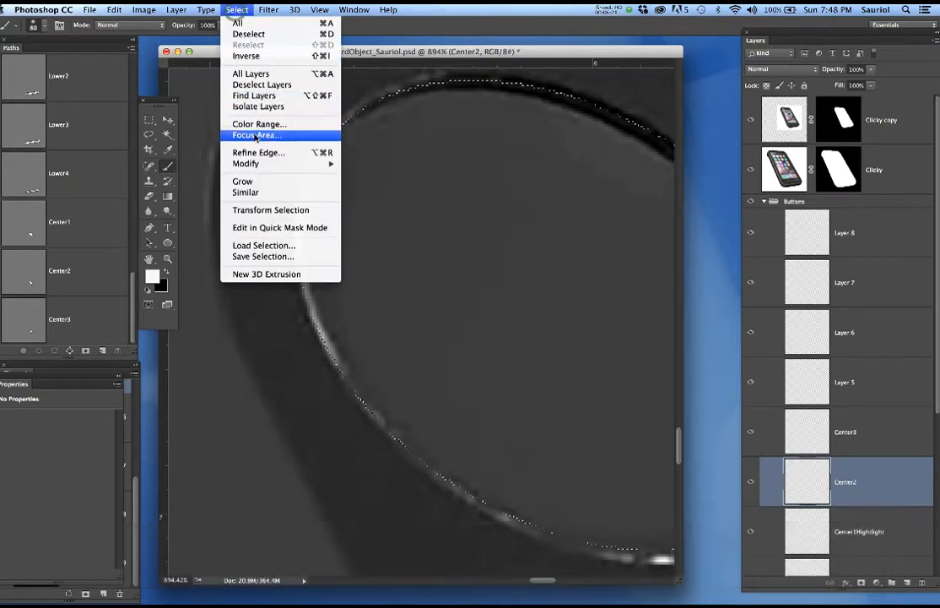
mouse_move(304, 163)
click(372, 196)
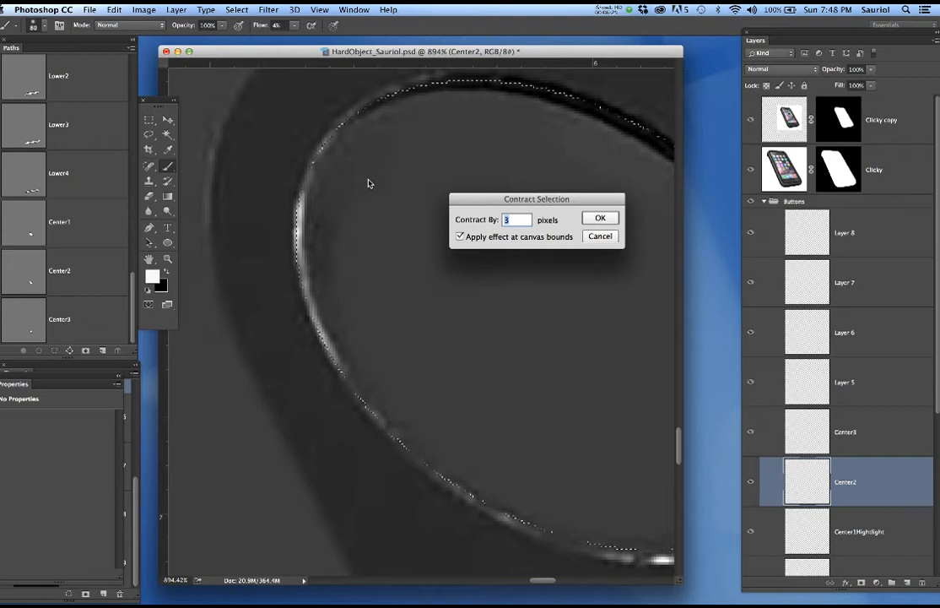
text(2)
key(Return)
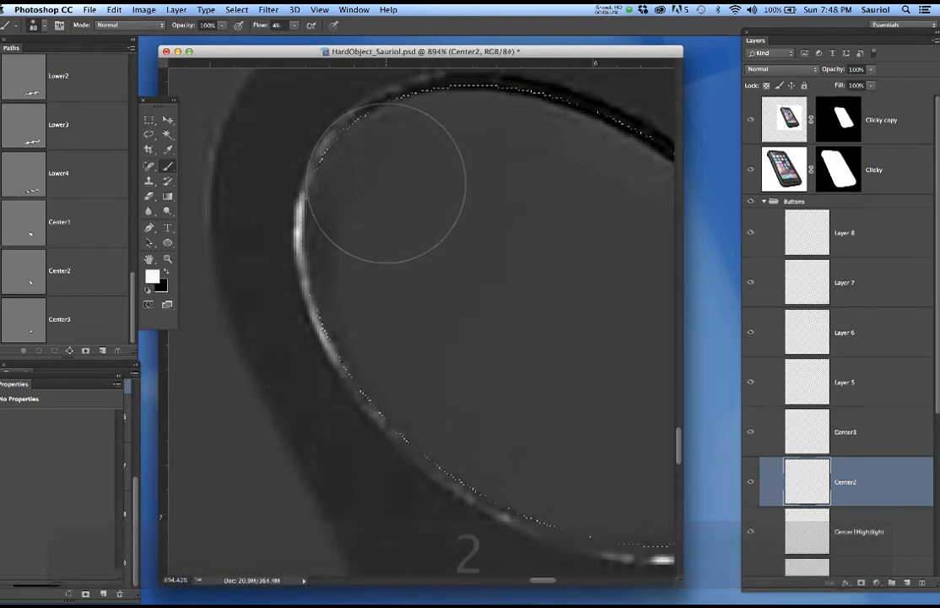
scroll(398, 186, right, 1)
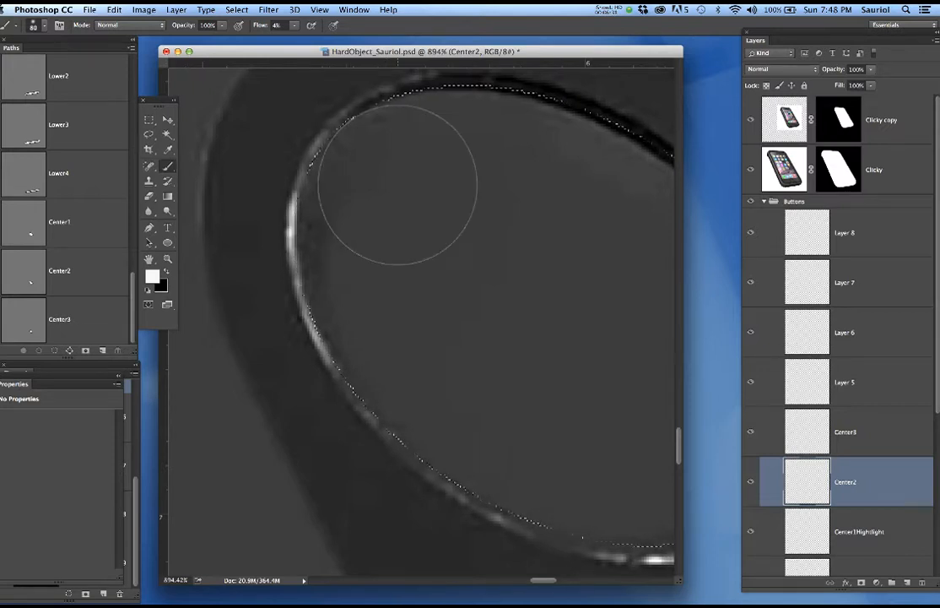
key(super+z)
Nudge the home button selection two pixels right and one pixel down to line up with the reference rim.
scroll(415, 189, down, 2)
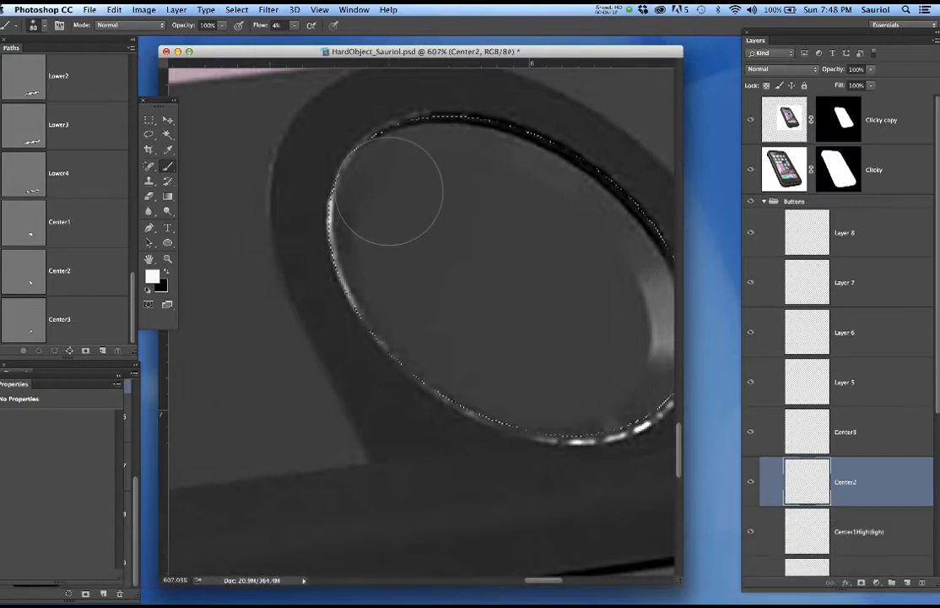
key(b)
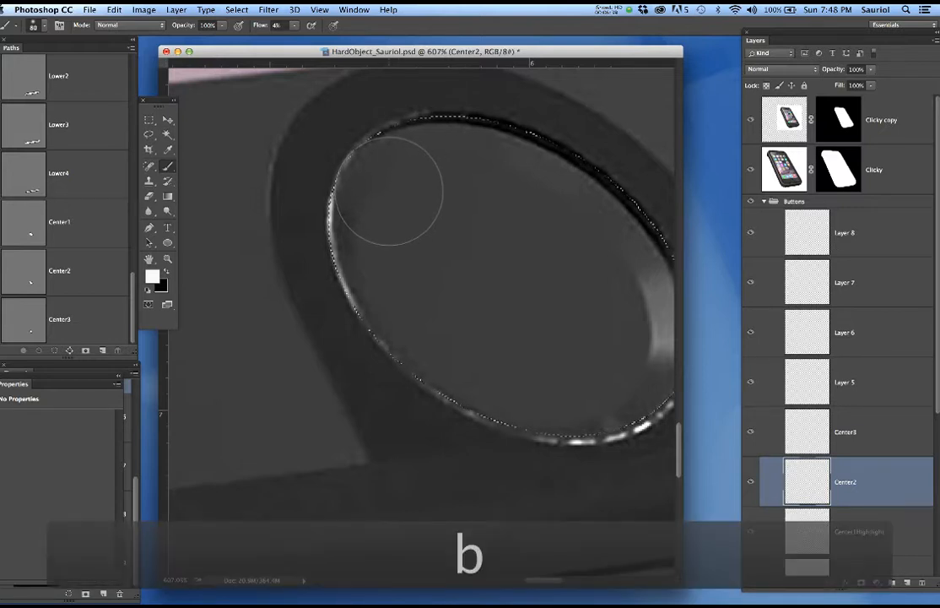
key(Right)
key(Right)
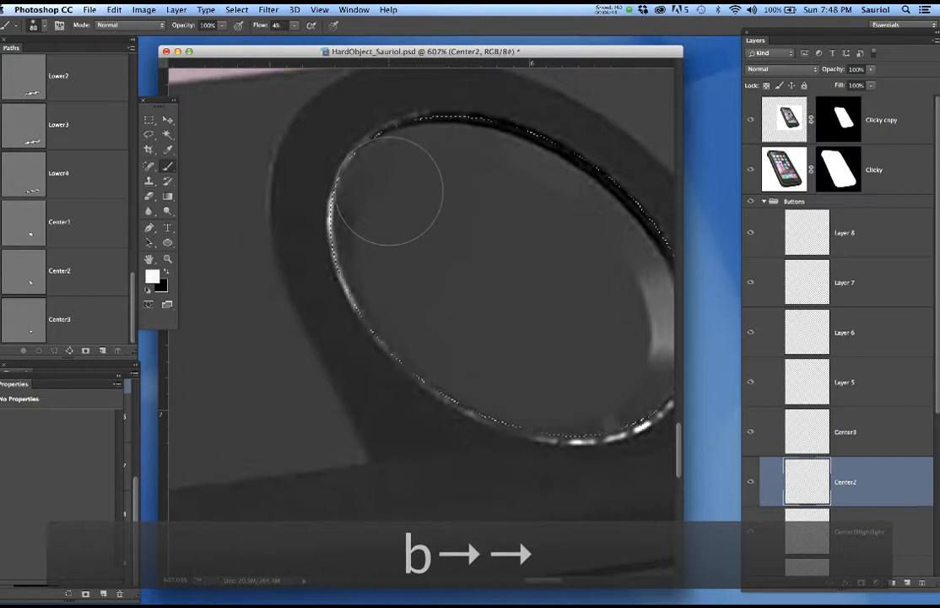
key(Down)
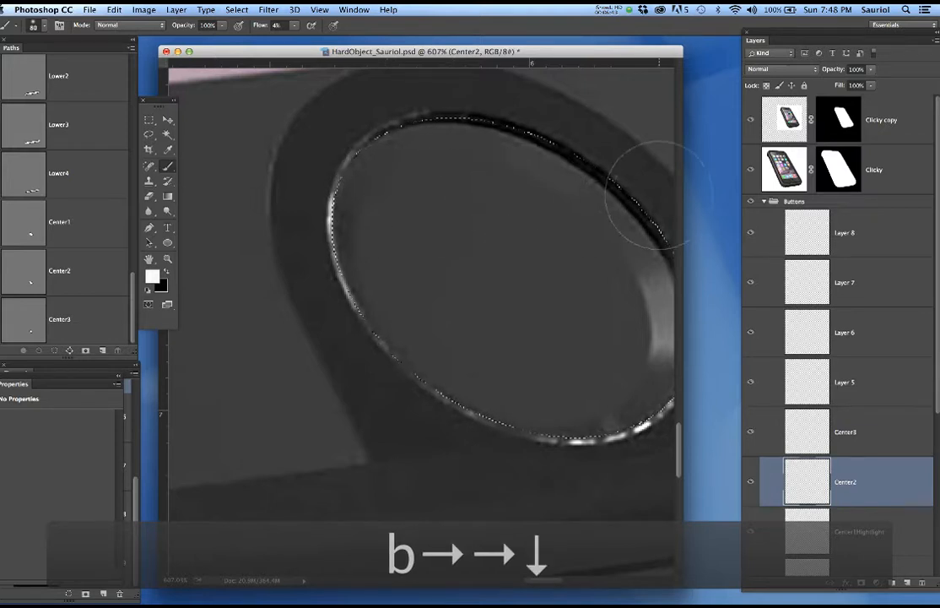
Hide the Clicky reference and paint dark gray inside the selection on Center2, leaving a thin light rim along the button's lower-left edge.
click(750, 169)
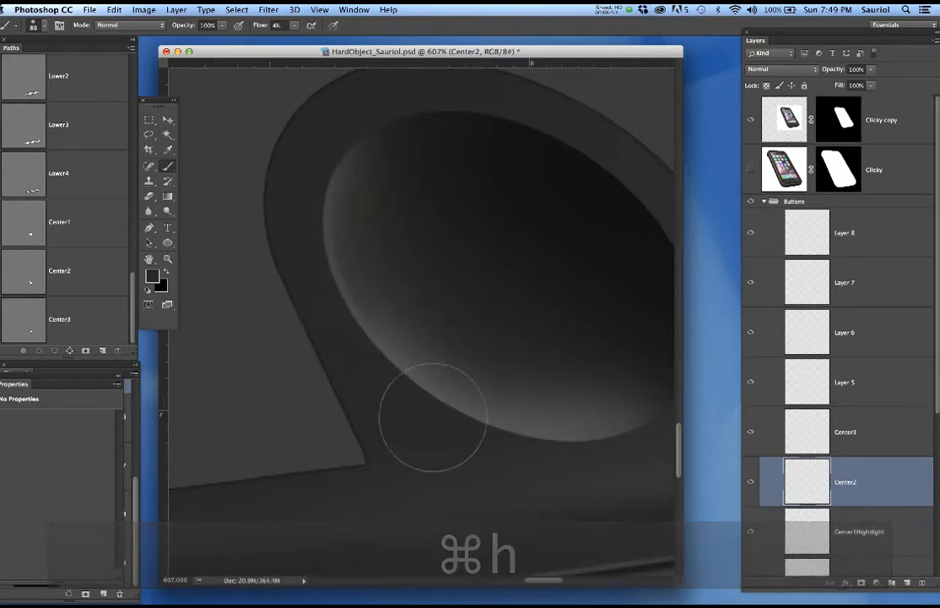
mouse_move(316, 229)
mouse_down()
mouse_move(353, 374)
mouse_move(593, 424)
mouse_move(454, 379)
mouse_up()
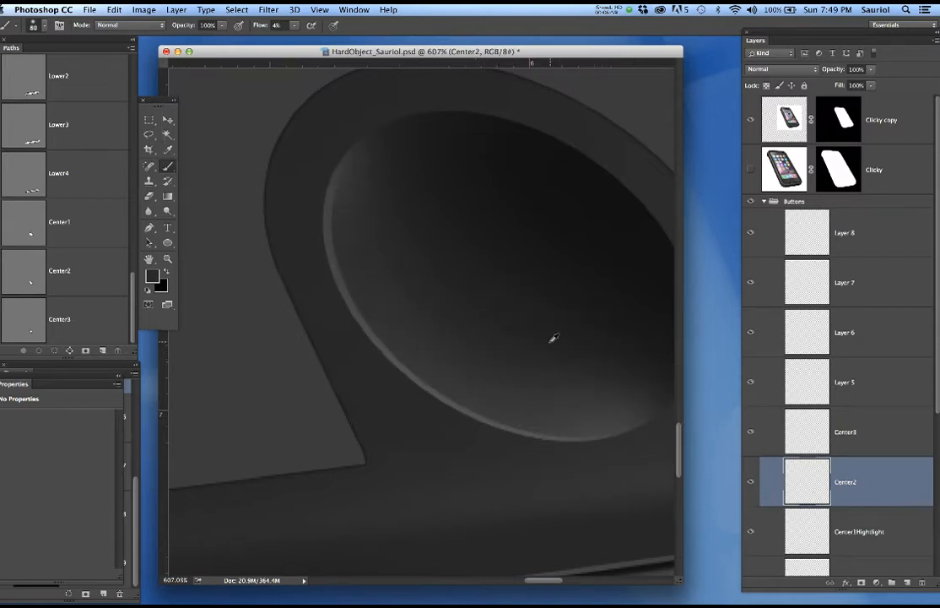
scroll(552, 340, down, 2)
Make Center3 the active layer and toggle Center2's visibility to check the painted rim.
click(848, 432)
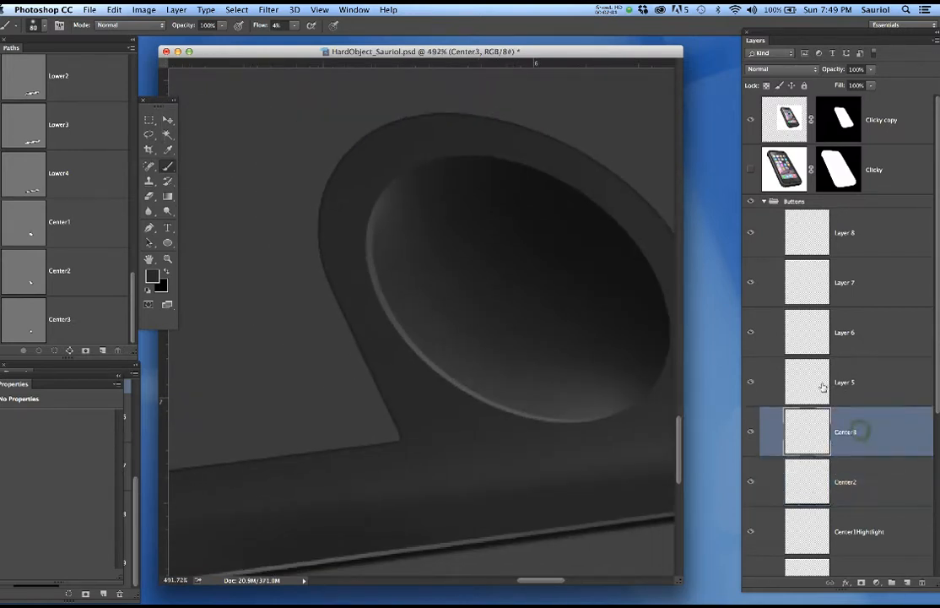
drag(597, 354, 532, 363)
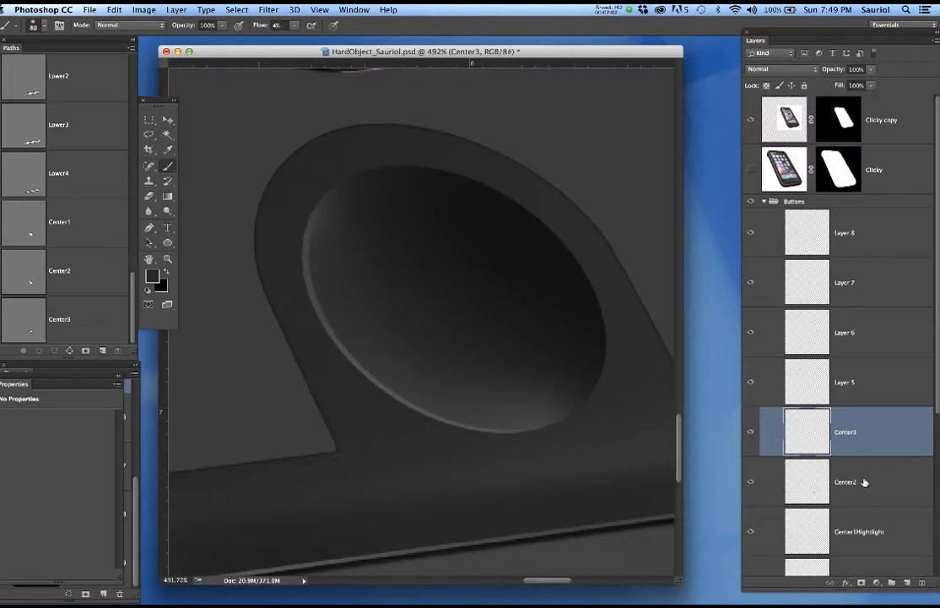
click(751, 481)
click(751, 481)
Show the Clicky reference, sample gray from its home button face, and add a layer named Center2Gray above Center2.
click(752, 171)
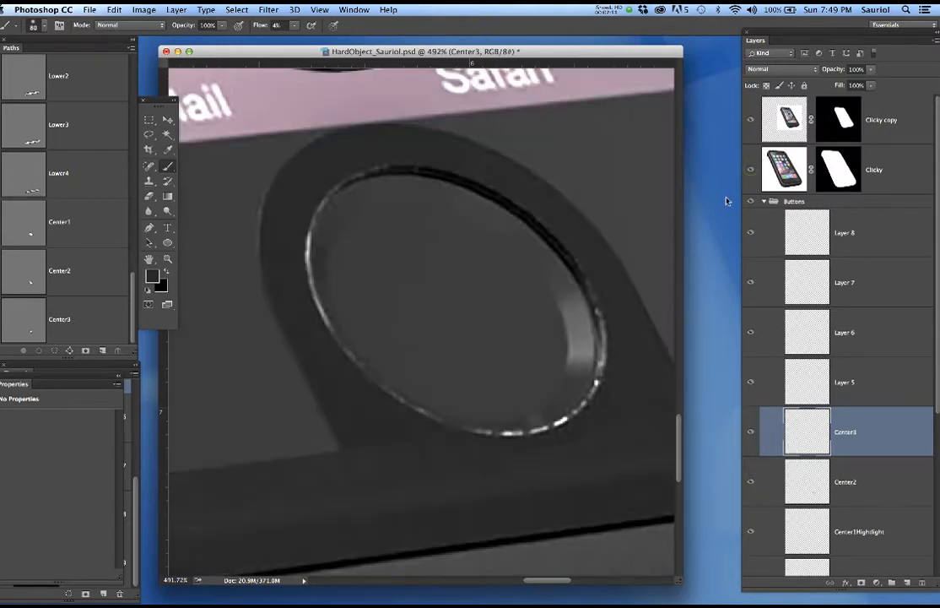
alt+click(539, 243)
click(879, 482)
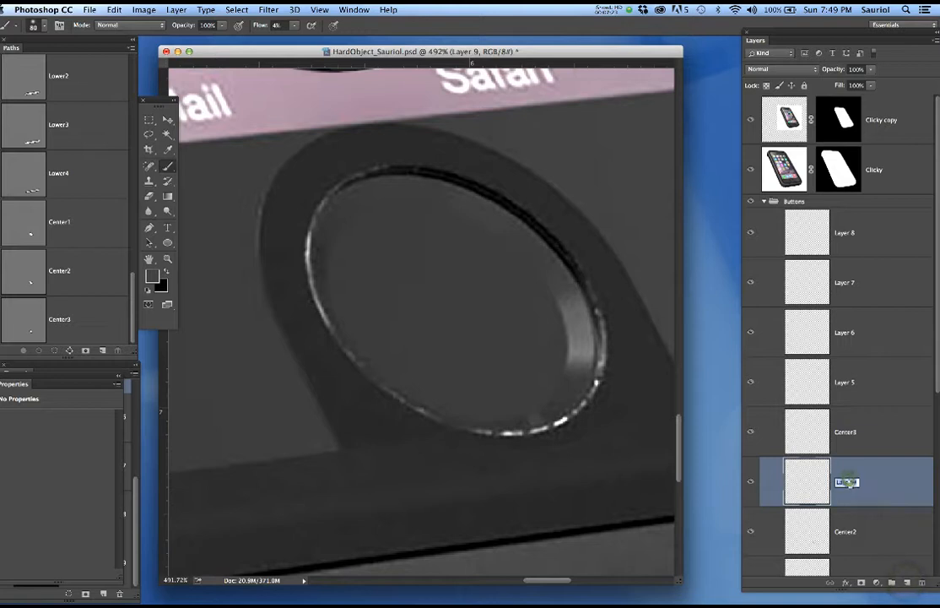
double_click(853, 482)
text(Center2)
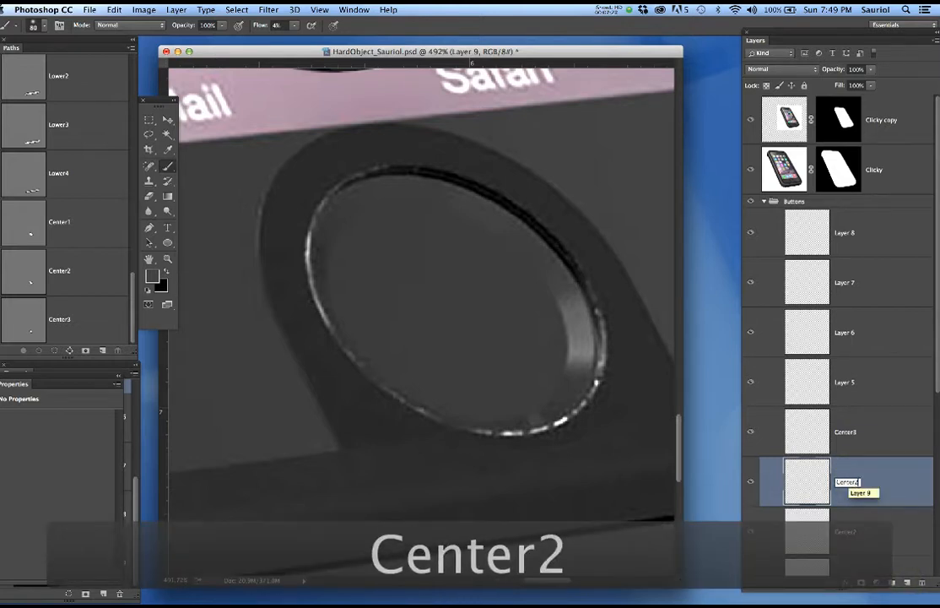
text(Gray)
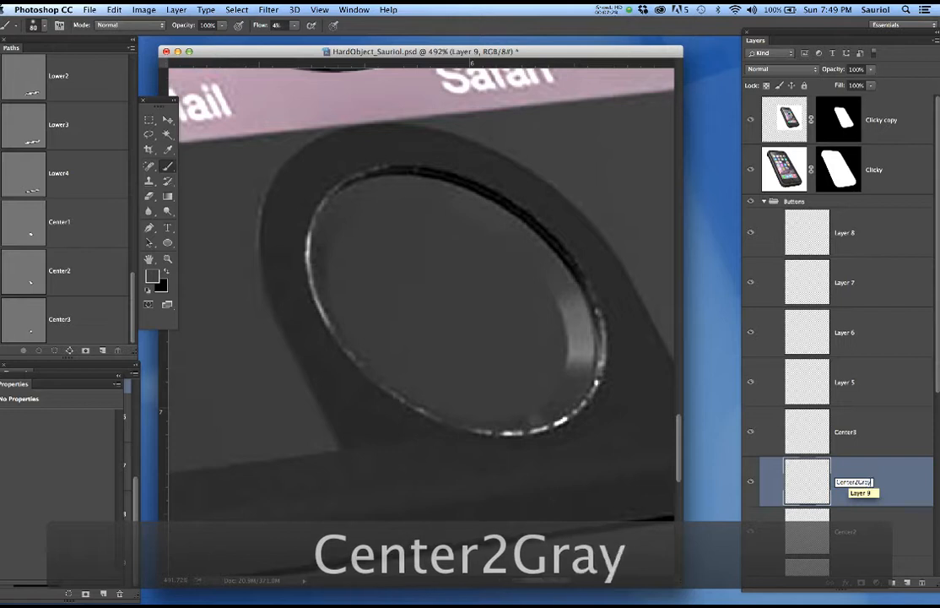
key(Return)
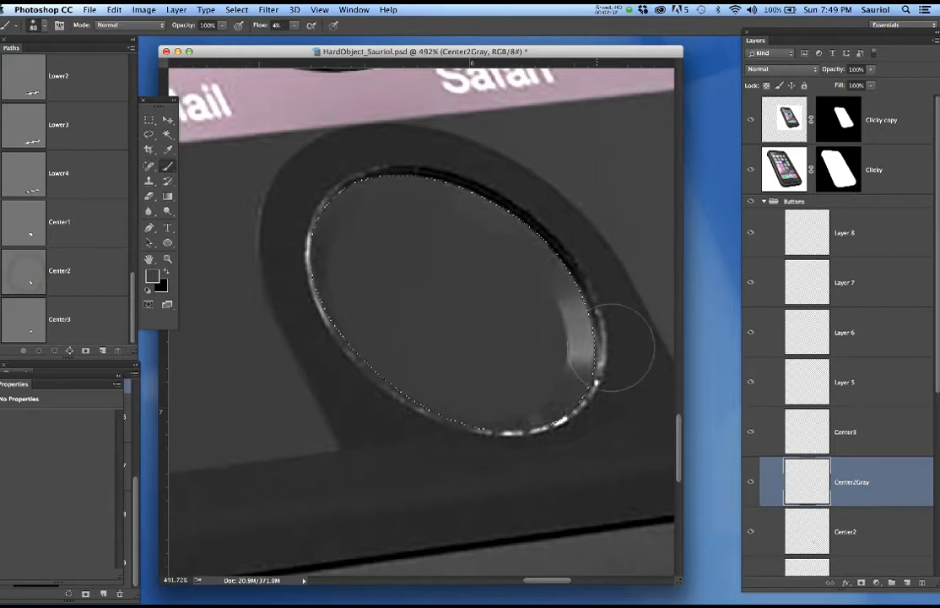
Hide the Clicky reference layer and the edges of the active home button selection.
click(751, 170)
scroll(574, 207, down, 5)
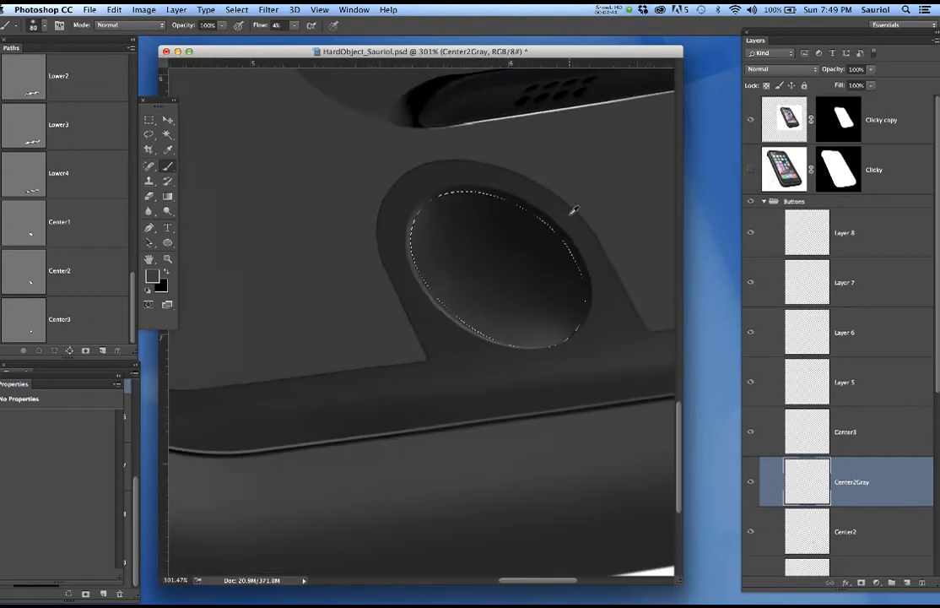
drag(478, 304, 440, 412)
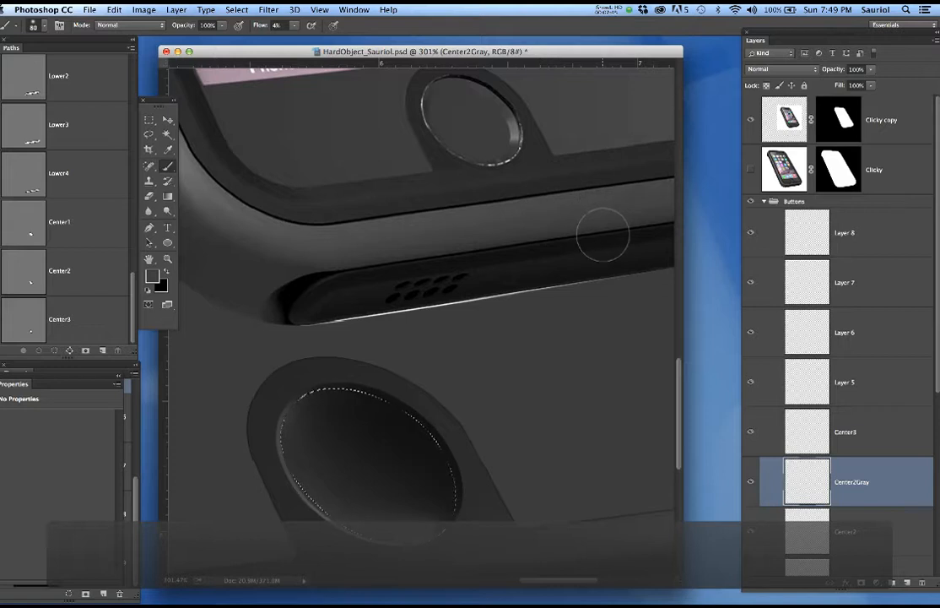
key(super+h)
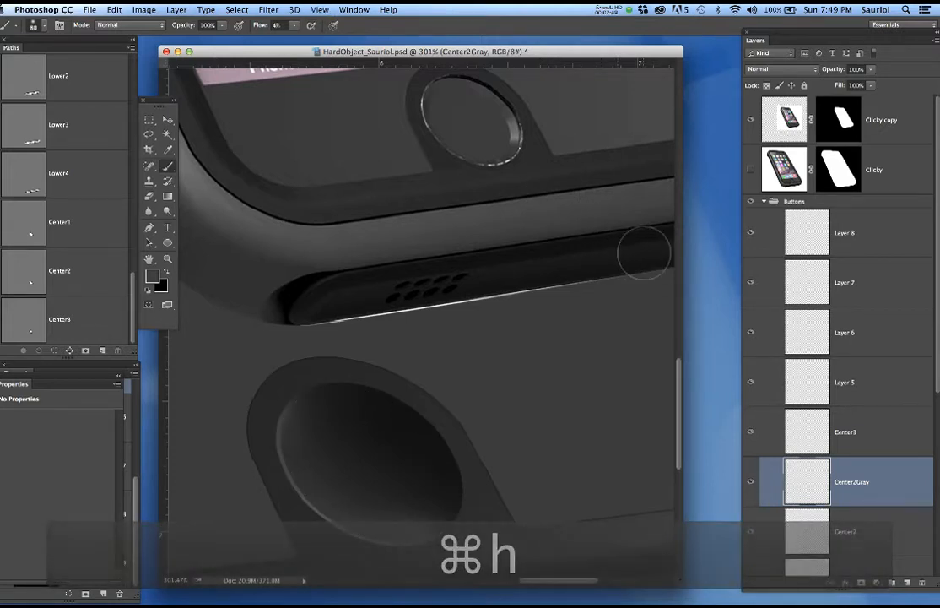
Paint the sampled gray over the home button's face on Center2Gray with a 175 px brush, leaving the dark upper-right rim.
key(bracketright)
key(bracketright)
key(bracketright)
key(bracketright)
key(bracketright)
key(bracketright)
key(bracketright)
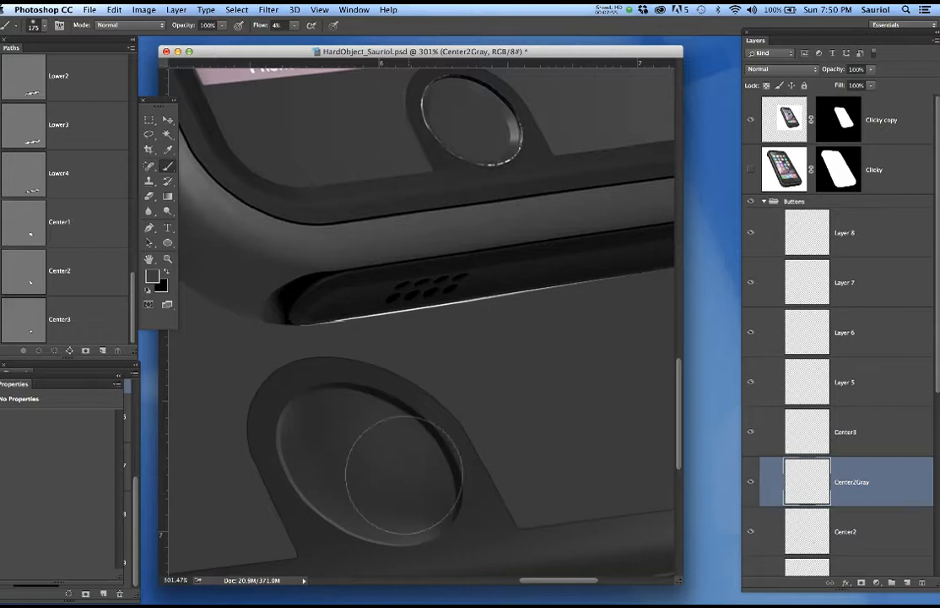
mouse_move(404, 479)
mouse_down()
mouse_move(454, 504)
mouse_move(450, 492)
mouse_move(430, 509)
mouse_move(429, 481)
mouse_up()
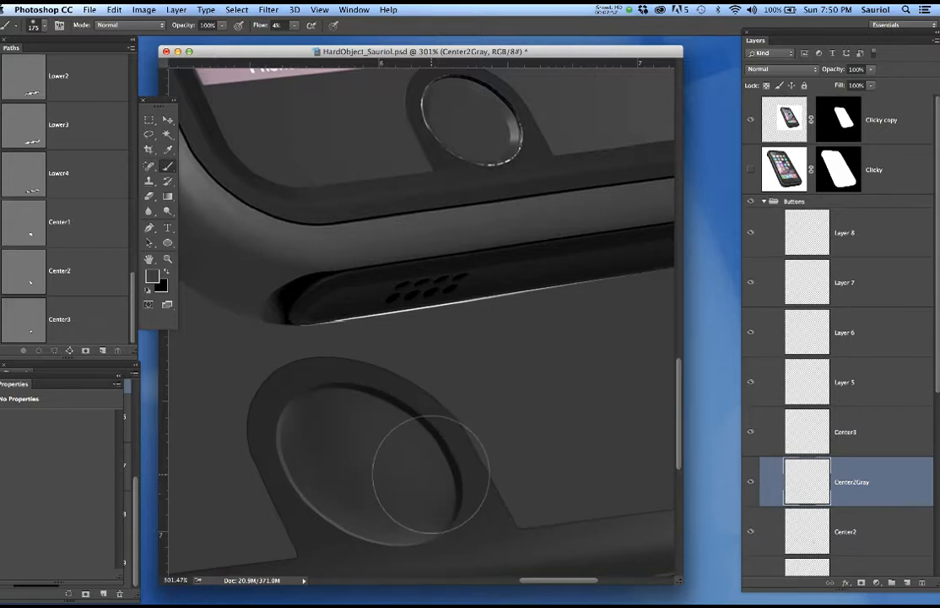
mouse_move(349, 395)
mouse_down()
mouse_move(367, 427)
mouse_move(383, 417)
mouse_move(443, 466)
mouse_move(439, 453)
mouse_move(376, 408)
mouse_move(439, 471)
mouse_move(383, 401)
mouse_up()
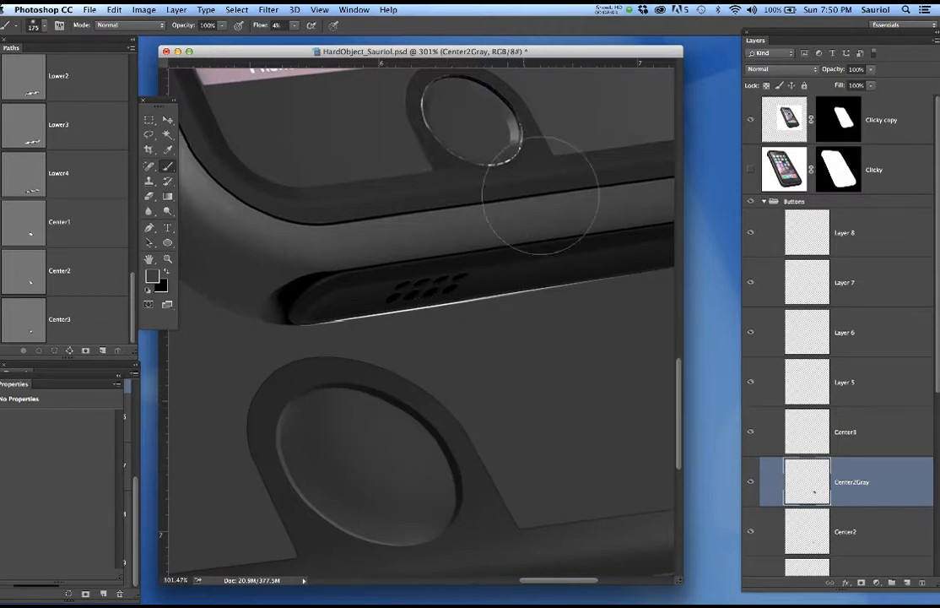
Show the Clicky reference and add a layer named Center2Hightlight above Center2Gray, based on the copied Center2Gray name.
click(751, 170)
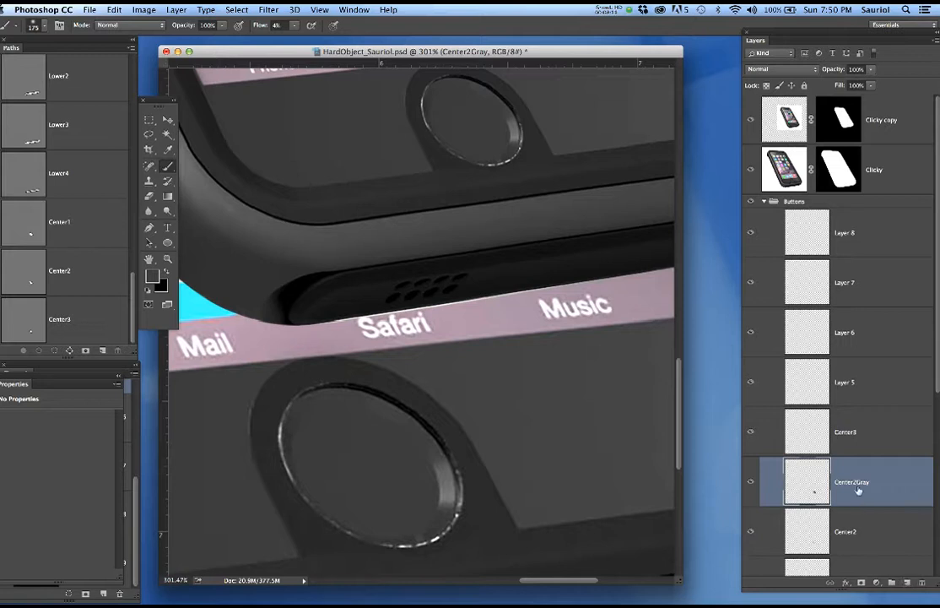
double_click(854, 483)
key(super+c)
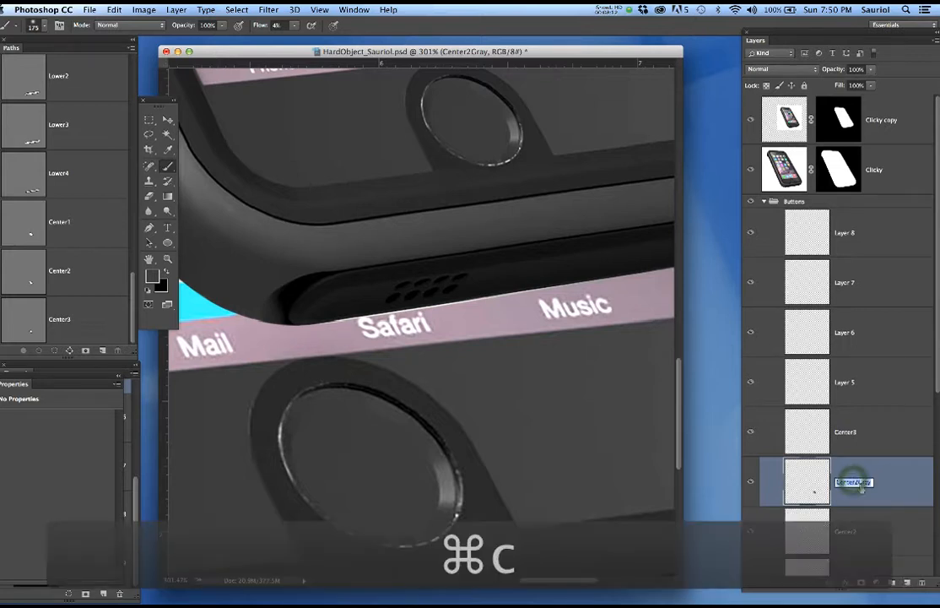
click(908, 583)
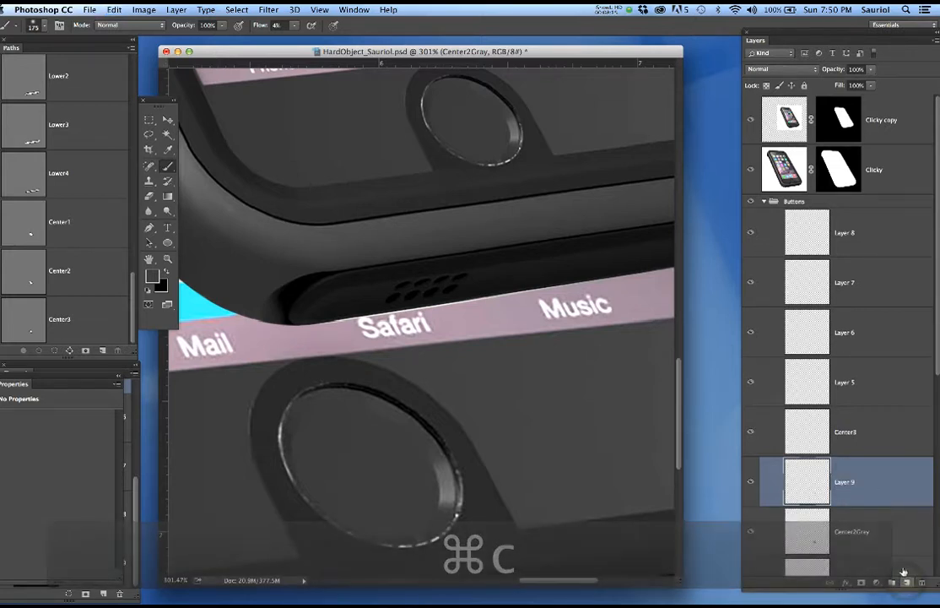
double_click(845, 482)
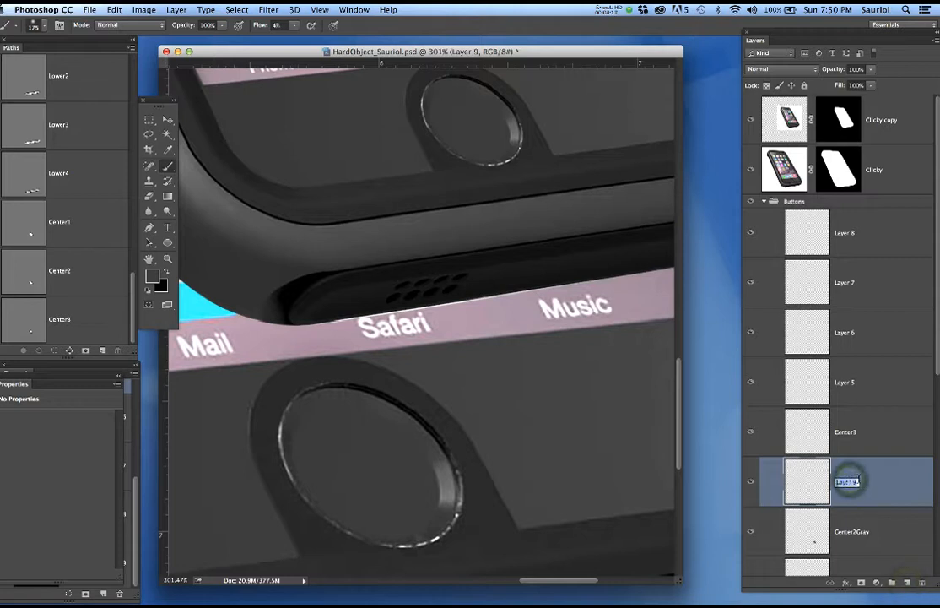
key(super+v)
key(BackSpace)
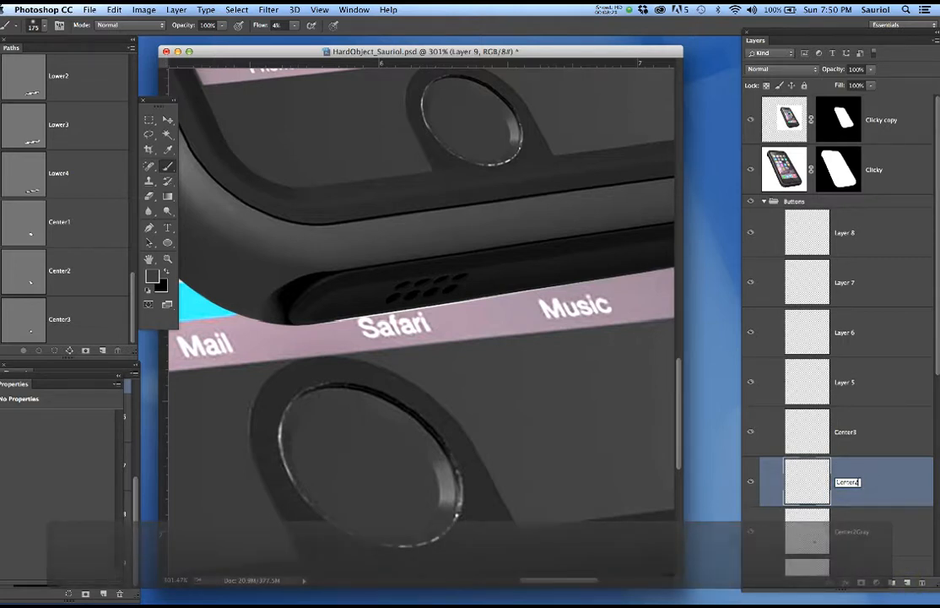
text(Hightlight)
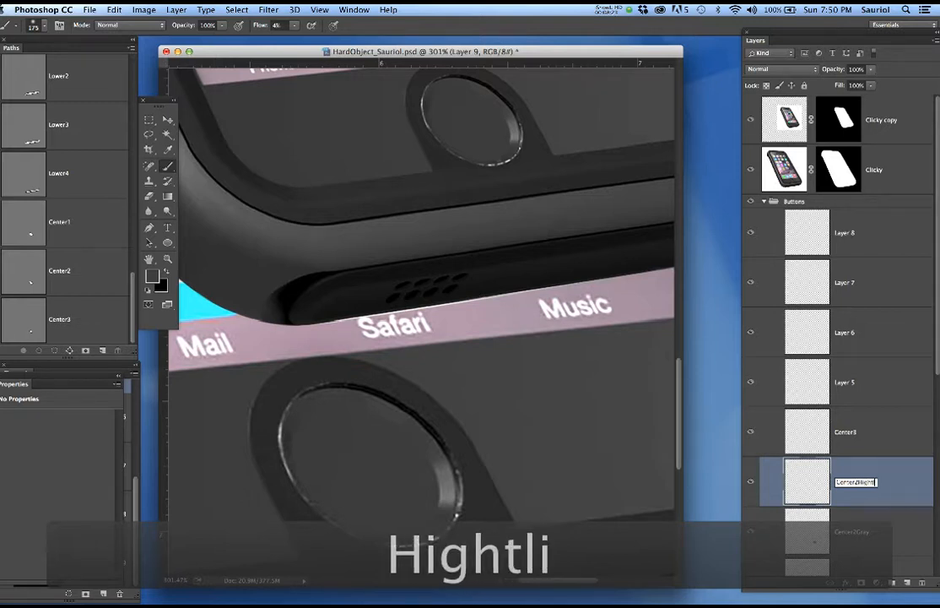
key(Return)
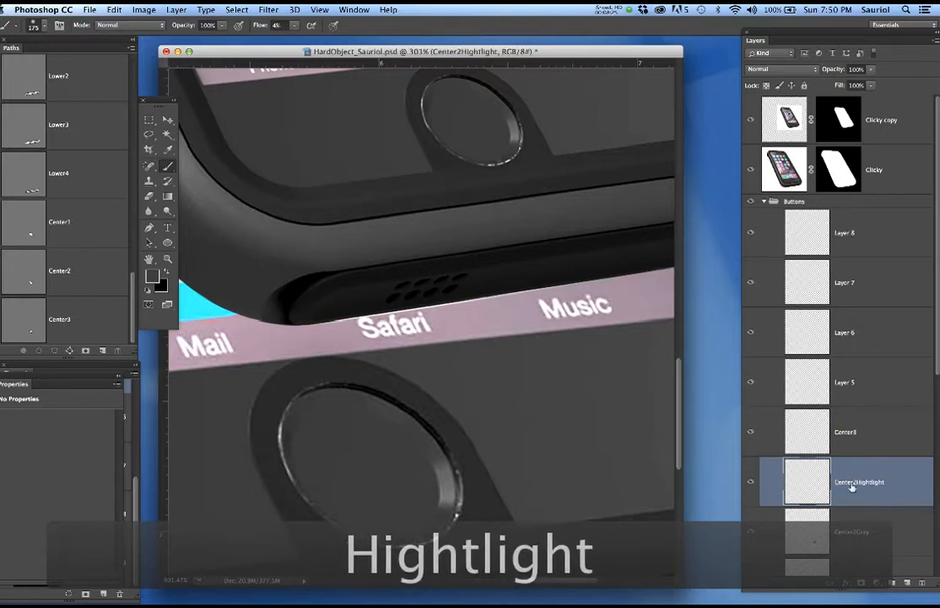
Paint a lighter gray reflection at the home button's right edge on Center2Hightlight with a 45 px brush, checking it against the Clicky reference.
click(750, 169)
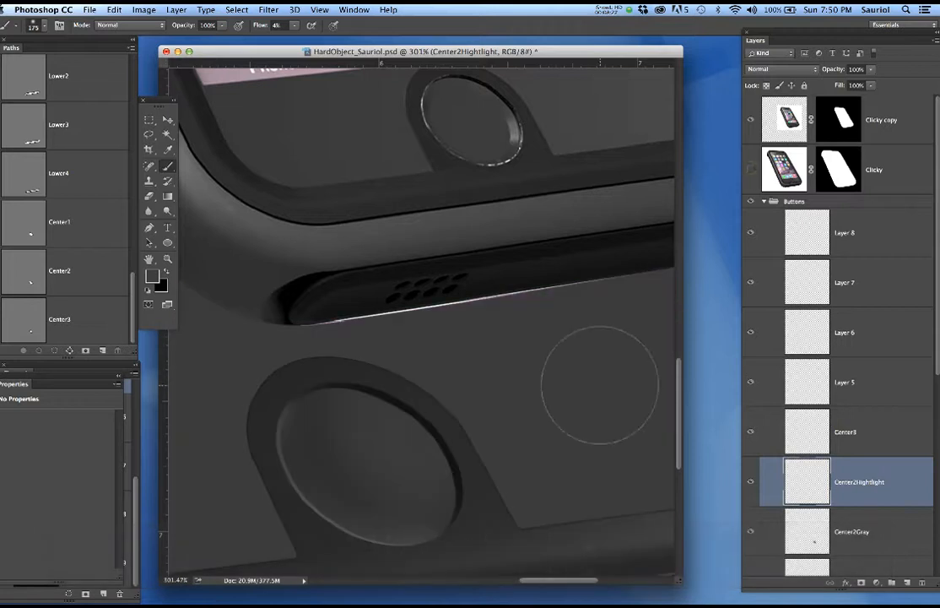
scroll(523, 462, up, 5)
scroll(523, 462, up, 5)
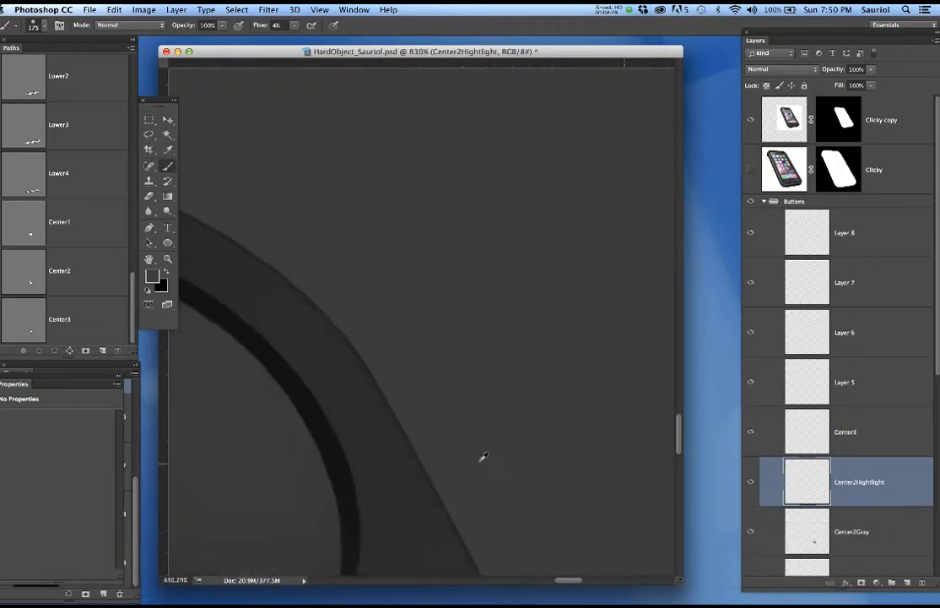
drag(472, 455, 563, 326)
key(bracketleft)
key(bracketleft)
key(bracketleft)
key(bracketleft)
key(bracketleft)
key(bracketleft)
key(bracketleft)
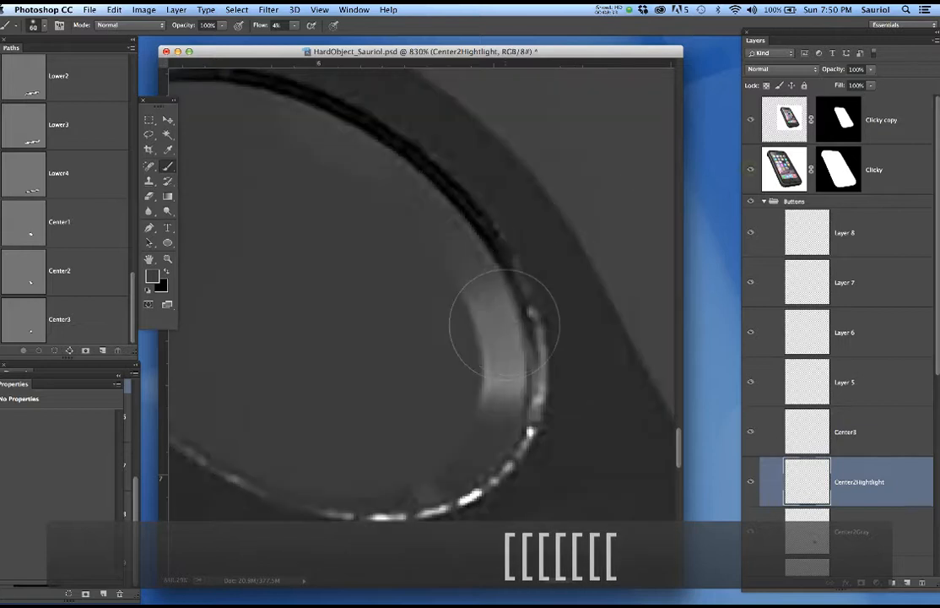
key(bracketleft)
key(bracketleft)
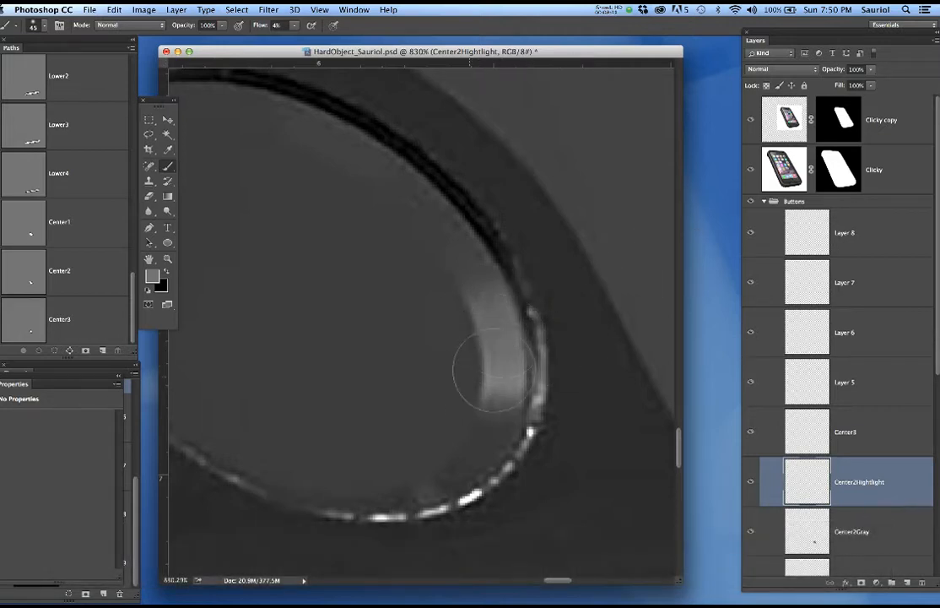
click(752, 171)
click(752, 170)
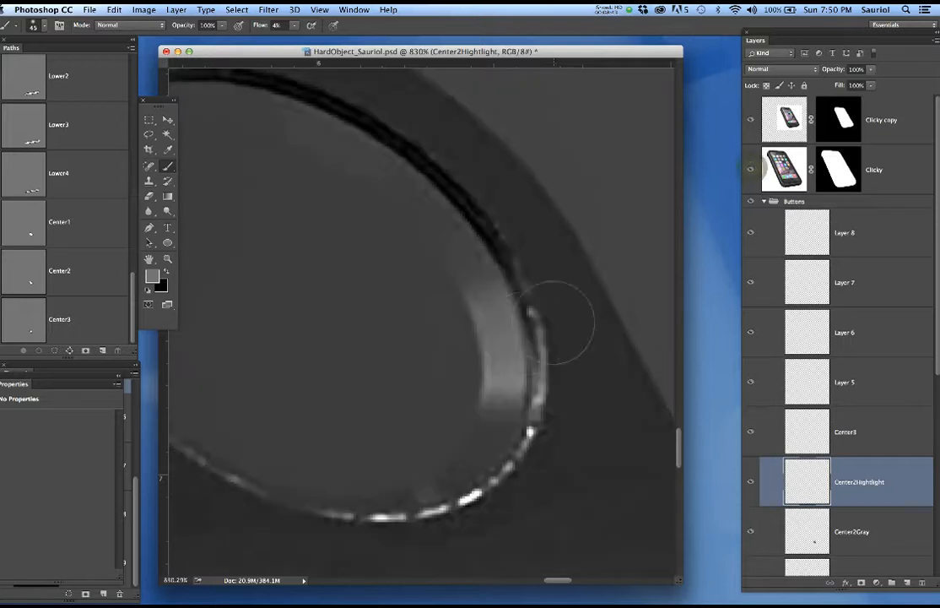
Paint a second light gray highlight at the home button's lower-right edge with a 35 px brush, and hide the Clicky reference.
key(bracketleft)
key(bracketleft)
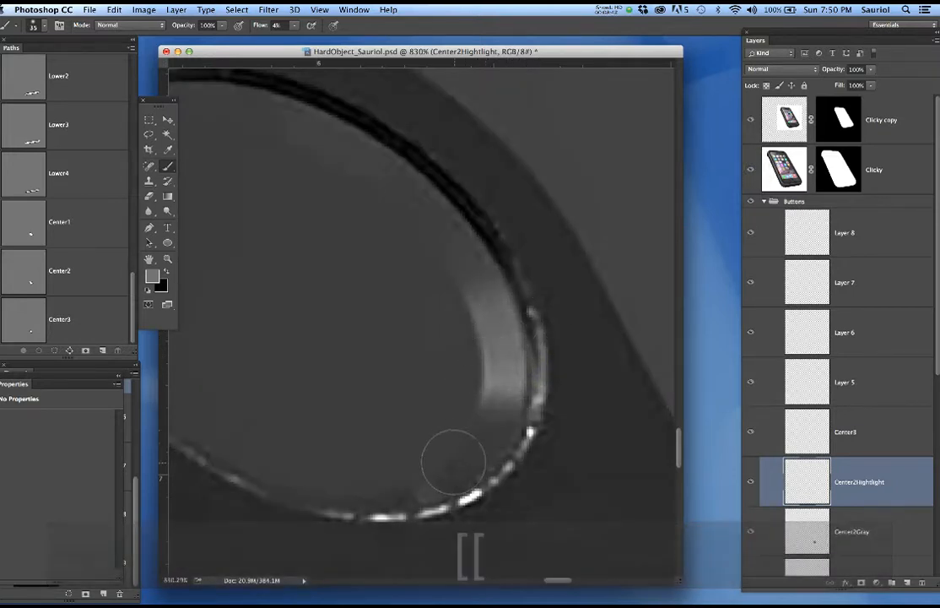
drag(381, 434, 428, 504)
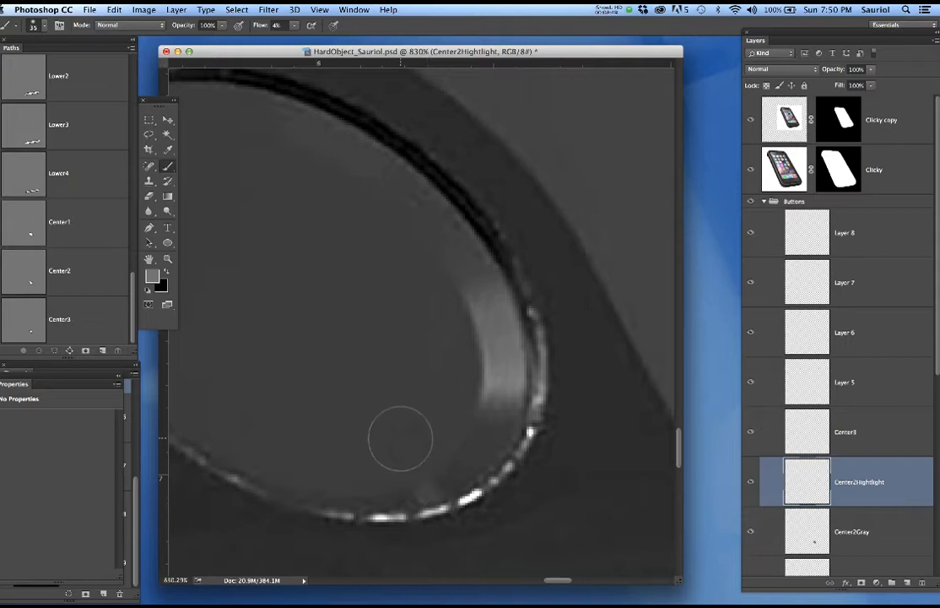
scroll(400, 438, down, 5)
scroll(404, 429, up, 1)
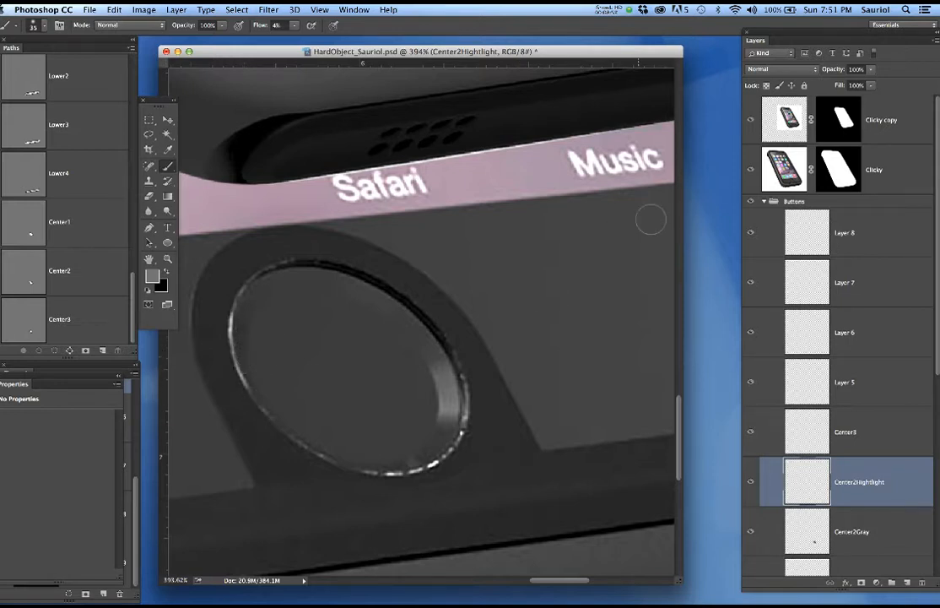
click(751, 171)
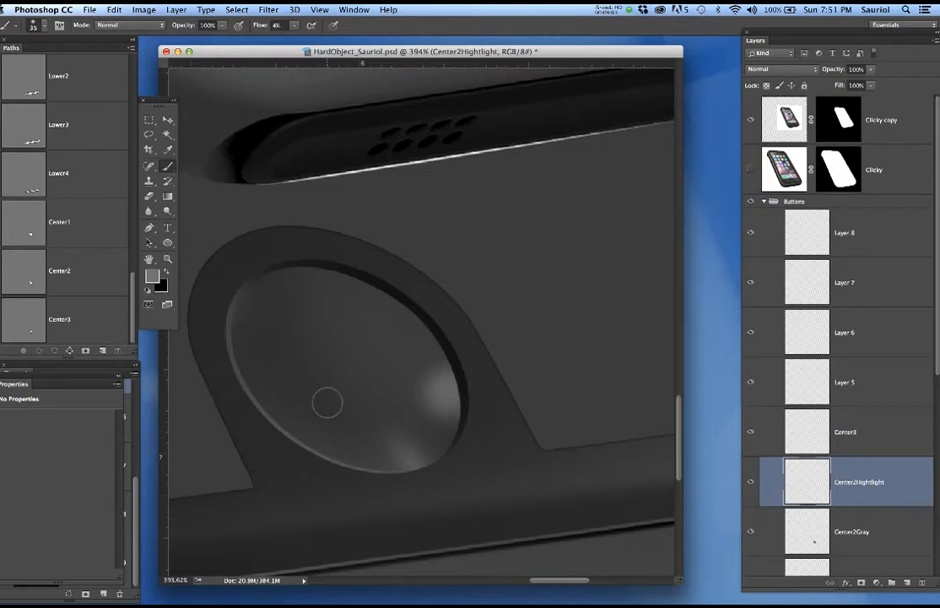
Show the Clicky reference, sample the dark gray of its home button's bevel, and hide the reference.
key(super+h)
key(super+h)
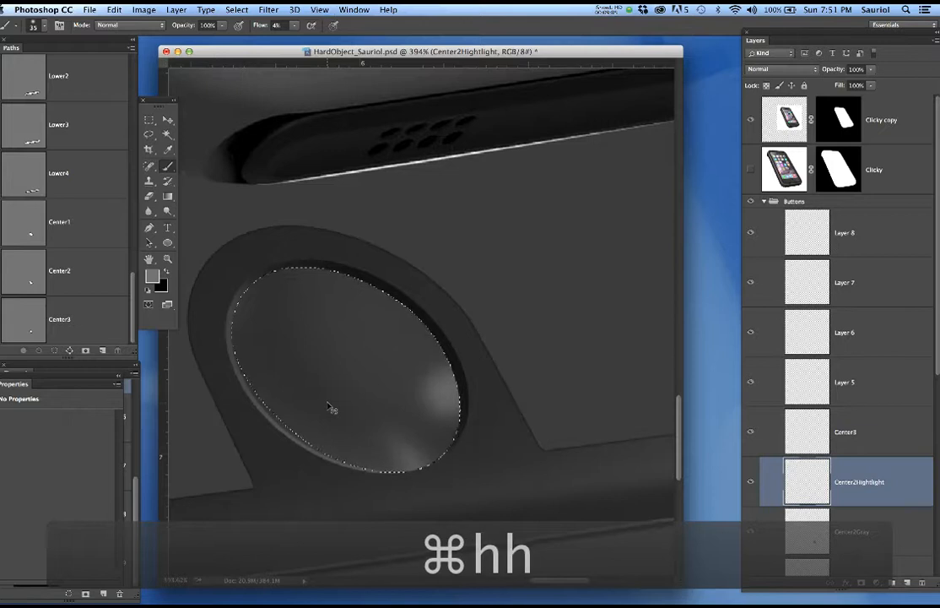
click(751, 170)
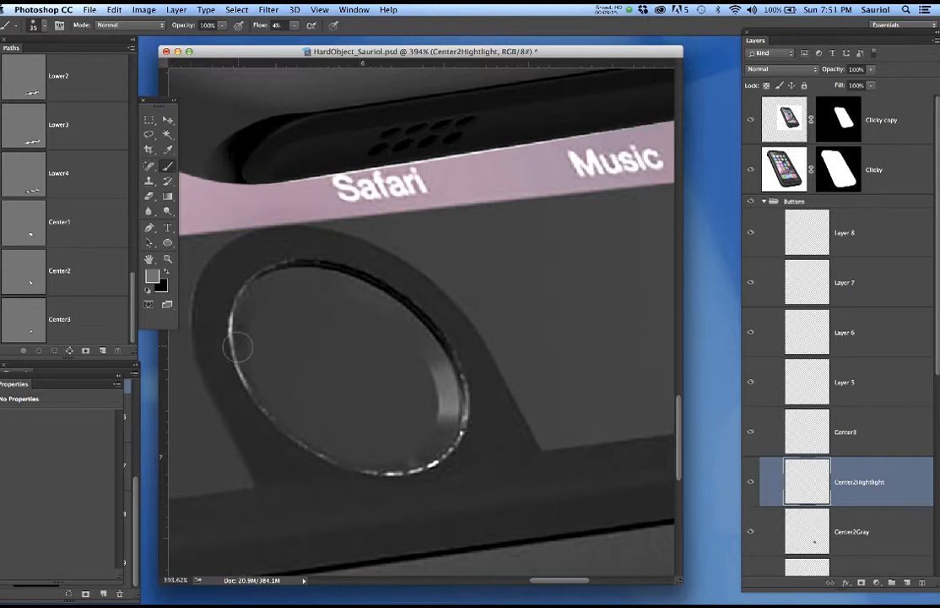
key(b)
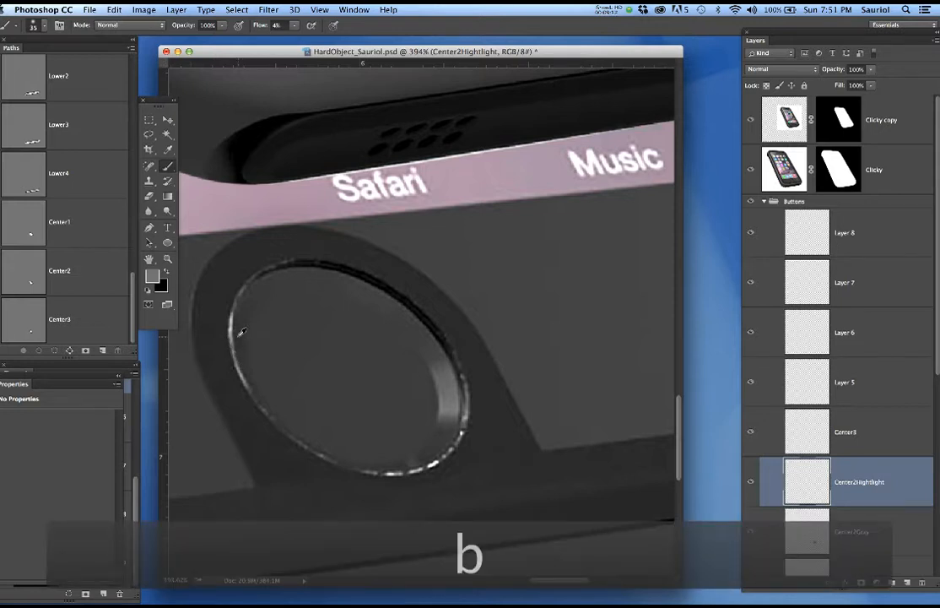
alt+click(239, 336)
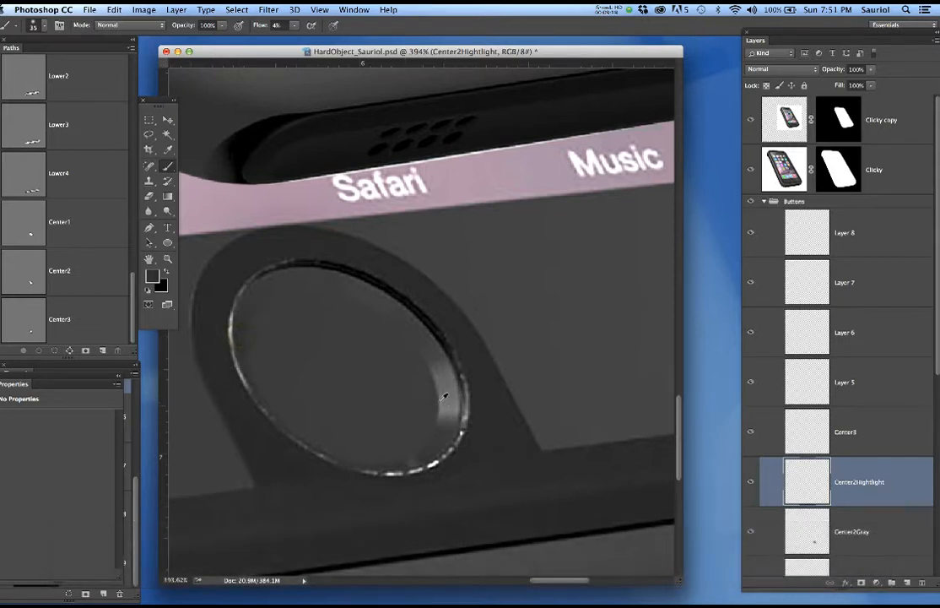
alt+click(379, 288)
click(750, 170)
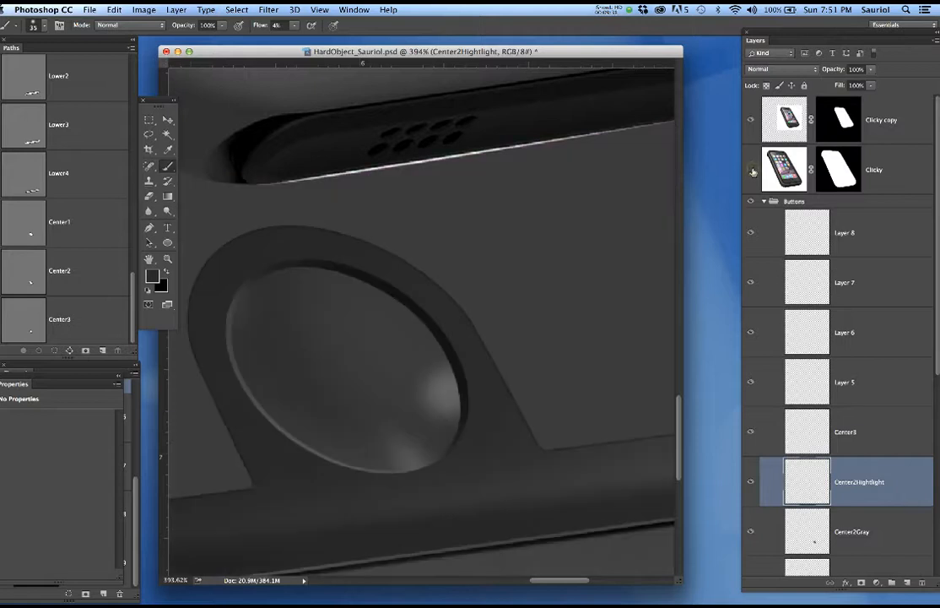
Paint the sampled dark gray along the home button's left edge on Center2Hightlight with a 50 px brush, checking the Clicky reference first.
click(750, 170)
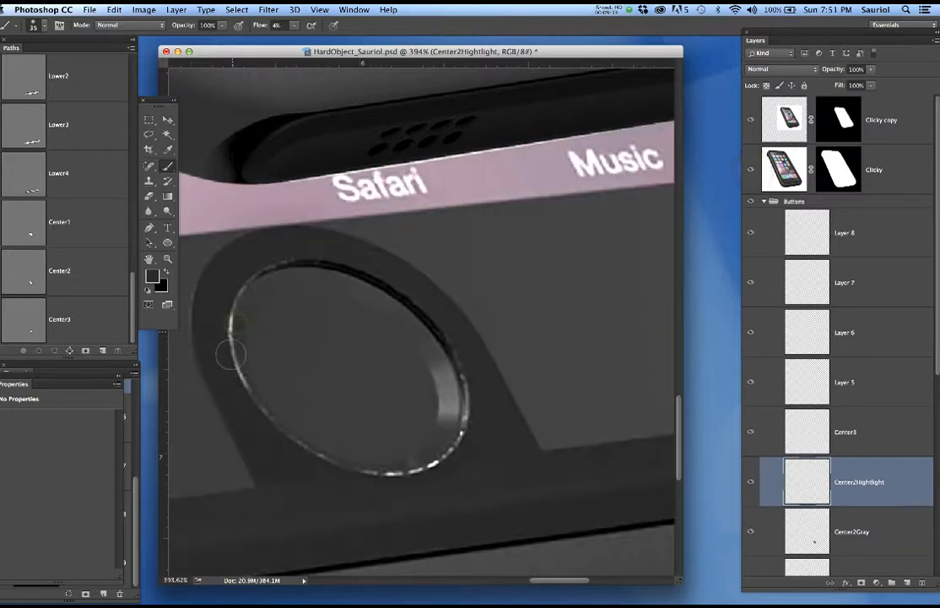
key(bracketright)
key(bracketright)
key(bracketright)
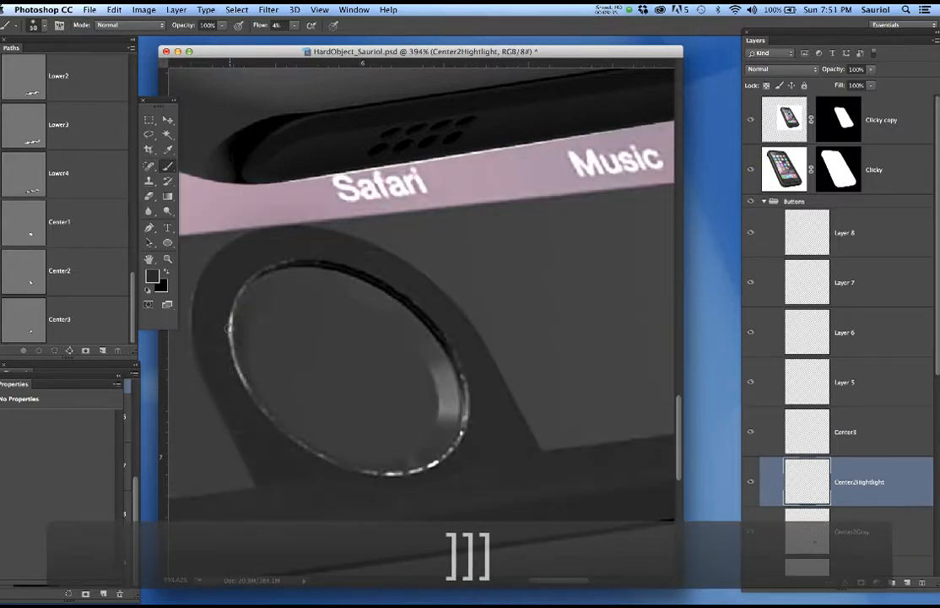
click(750, 171)
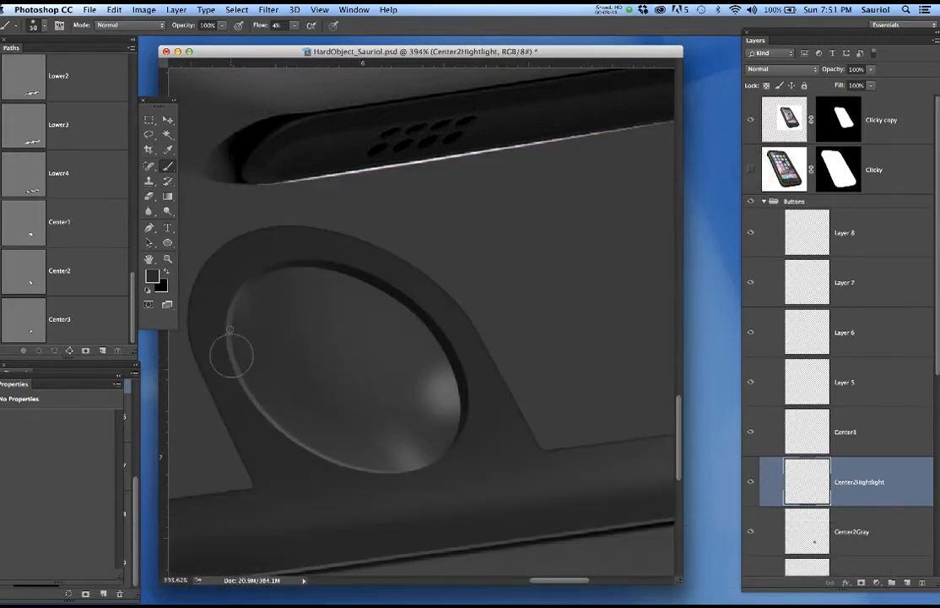
drag(229, 330, 243, 383)
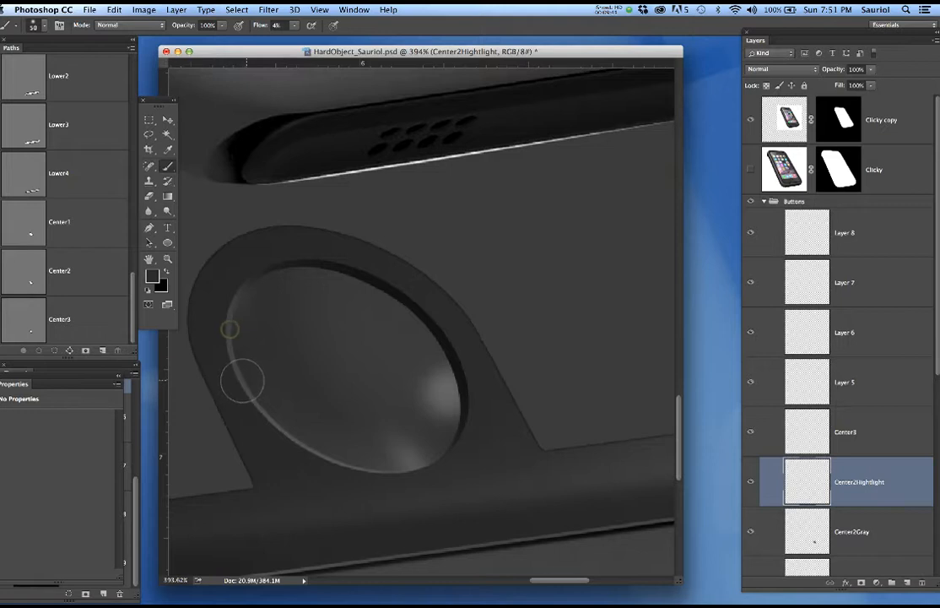
Select the Center3 layer, load the Center3 path as a selection, sample the button face gray from Clicky, and hide the selection edges.
click(862, 440)
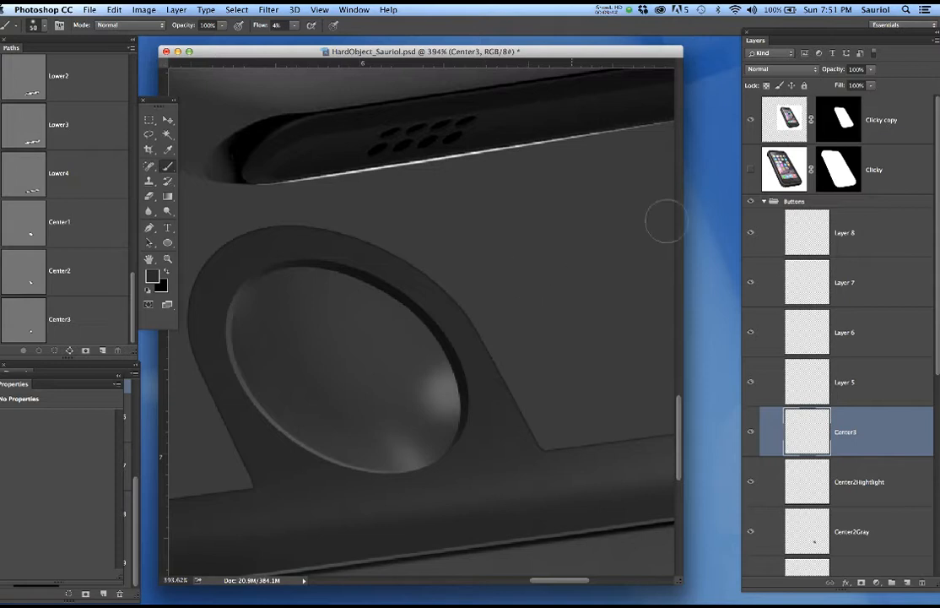
click(749, 170)
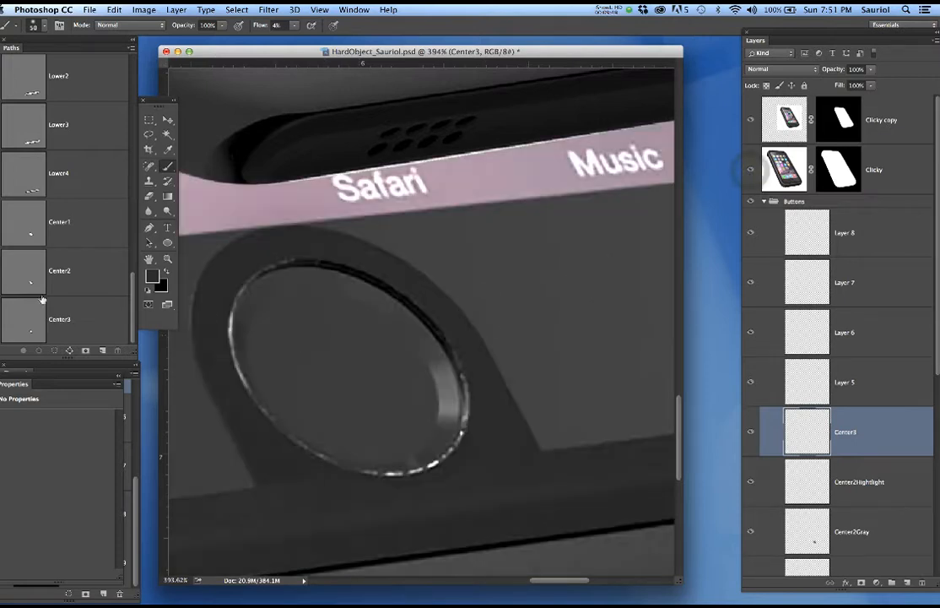
super+click(32, 323)
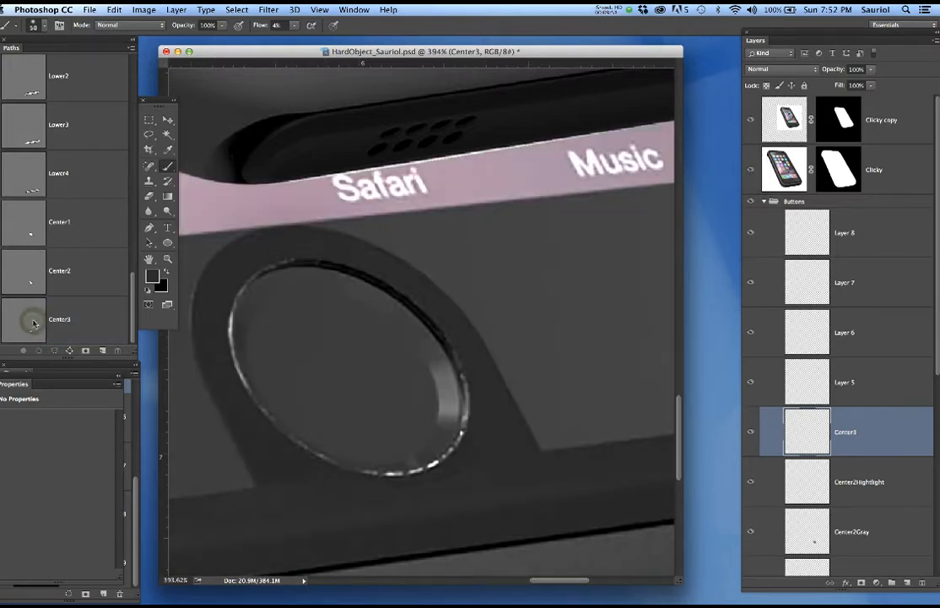
alt+click(399, 388)
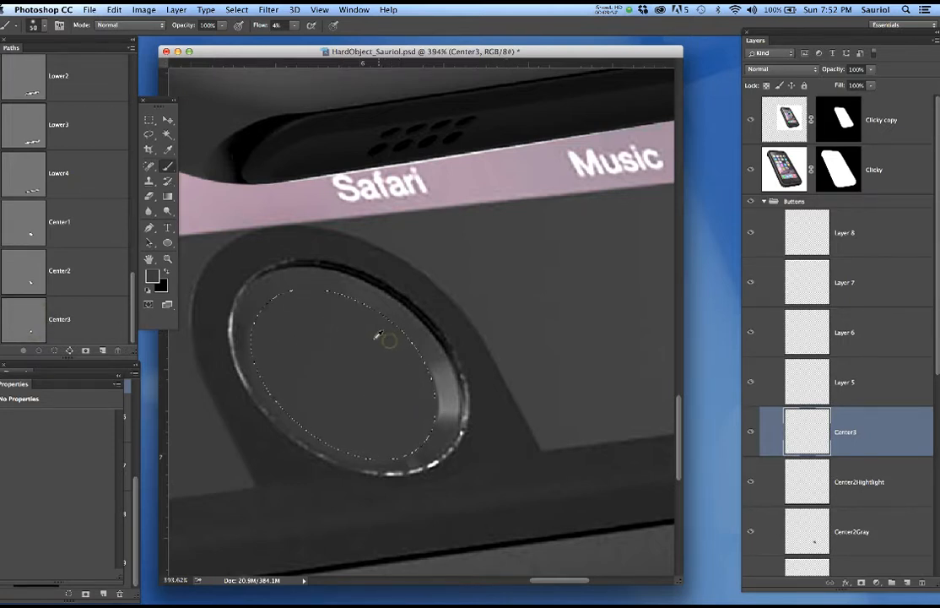
click(751, 169)
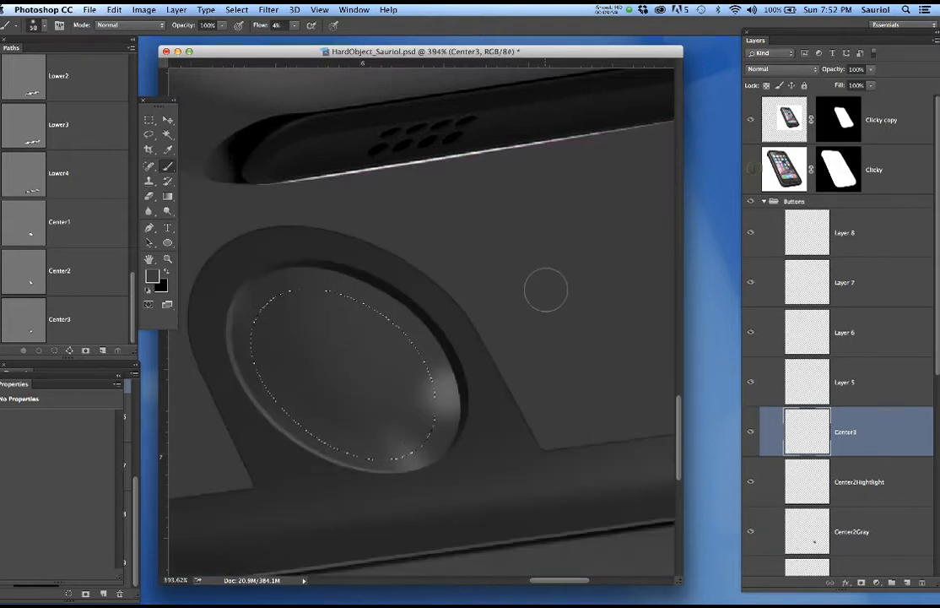
key(super+h)
key(alt)
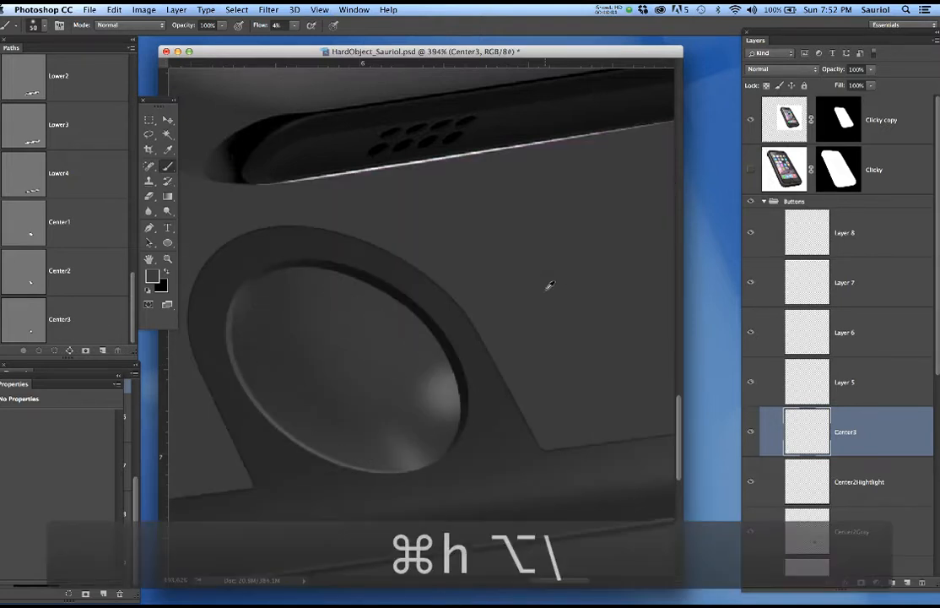
Resample the home button's face gray from Clicky, fill the Center3 selection with it, and compare the result against the reference.
click(751, 170)
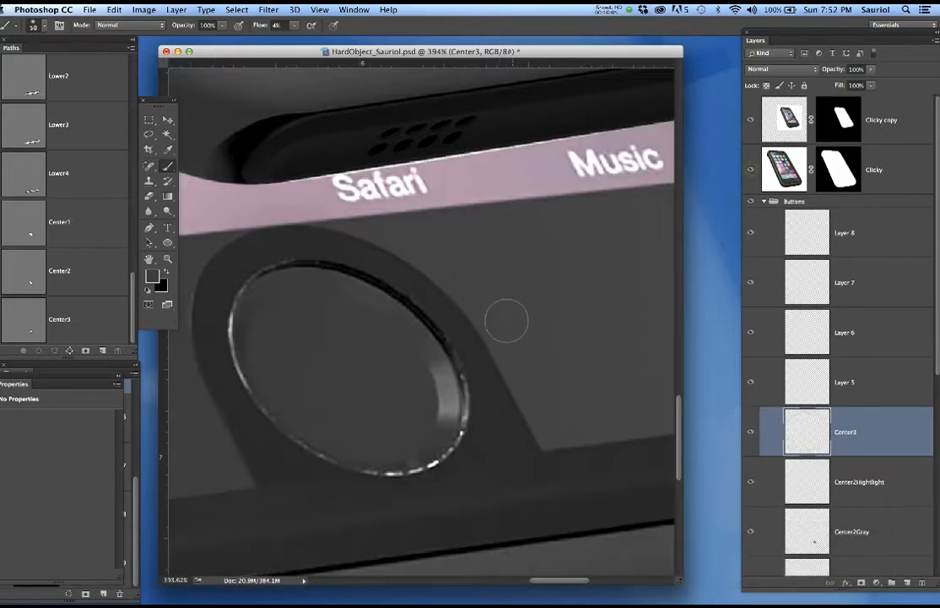
alt+click(394, 369)
click(751, 170)
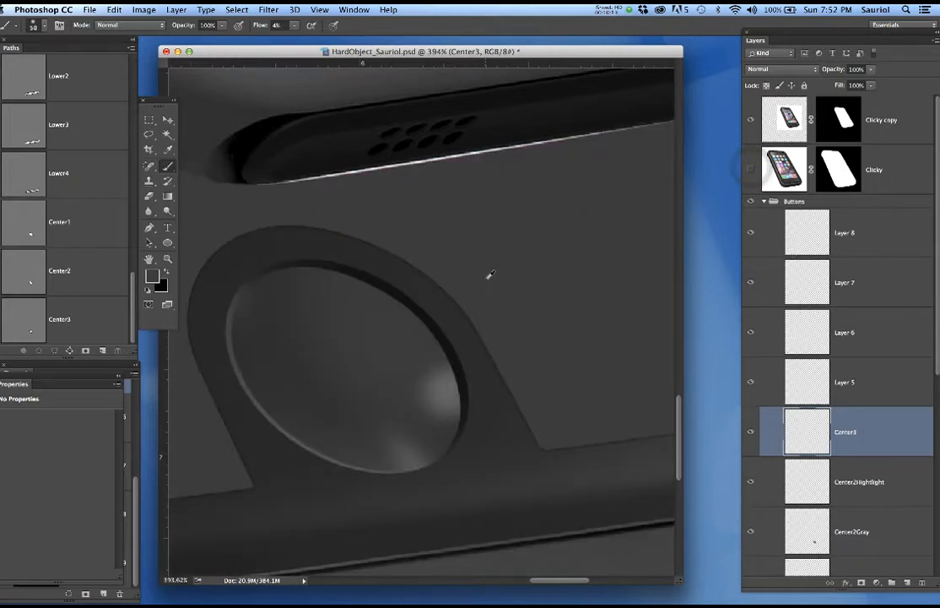
key(alt+BackSpace)
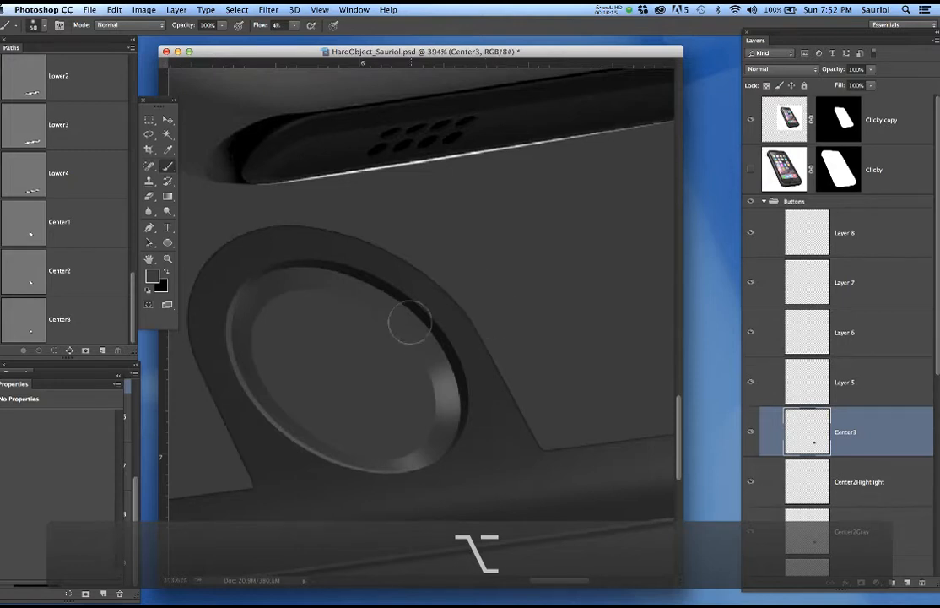
click(751, 170)
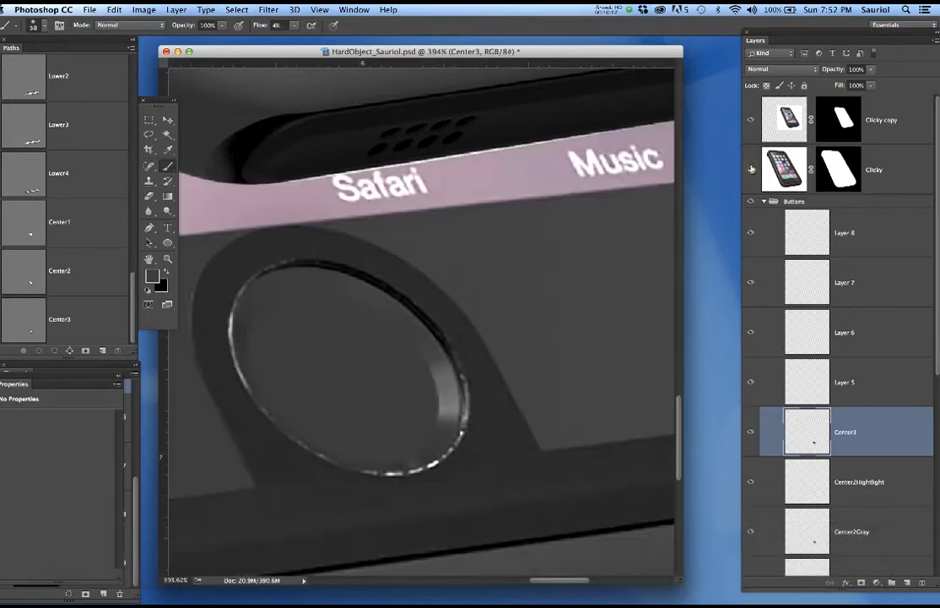
click(752, 169)
click(751, 170)
click(752, 170)
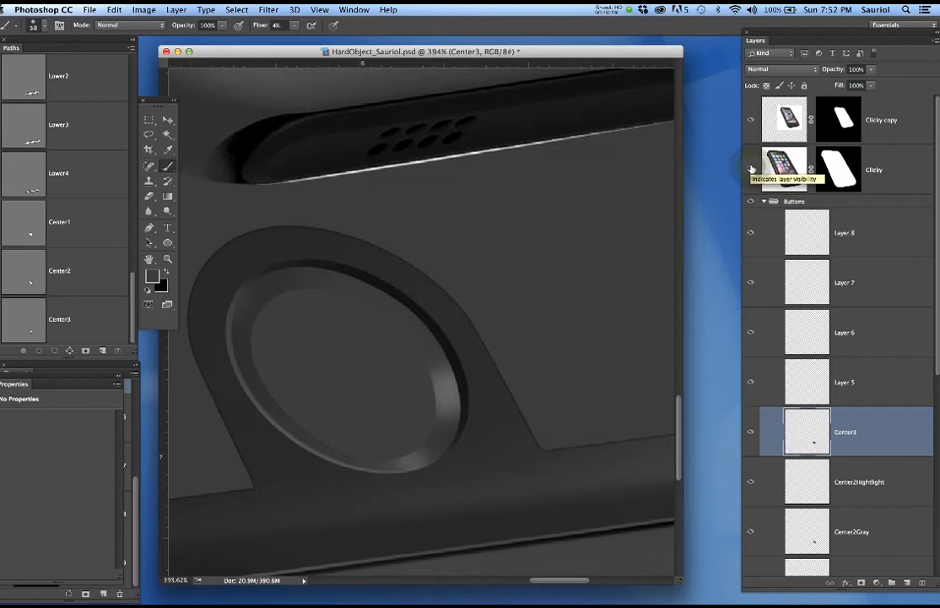
Add a layer named Center3Lighter above Center3, based on the copied Center3 name, and save the document.
click(751, 170)
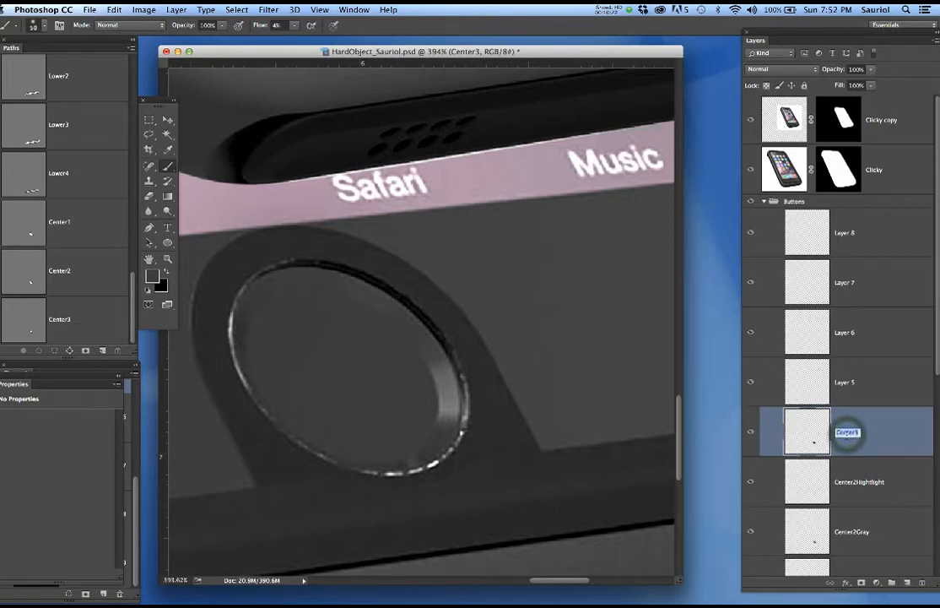
key(super+c)
drag(889, 437, 908, 584)
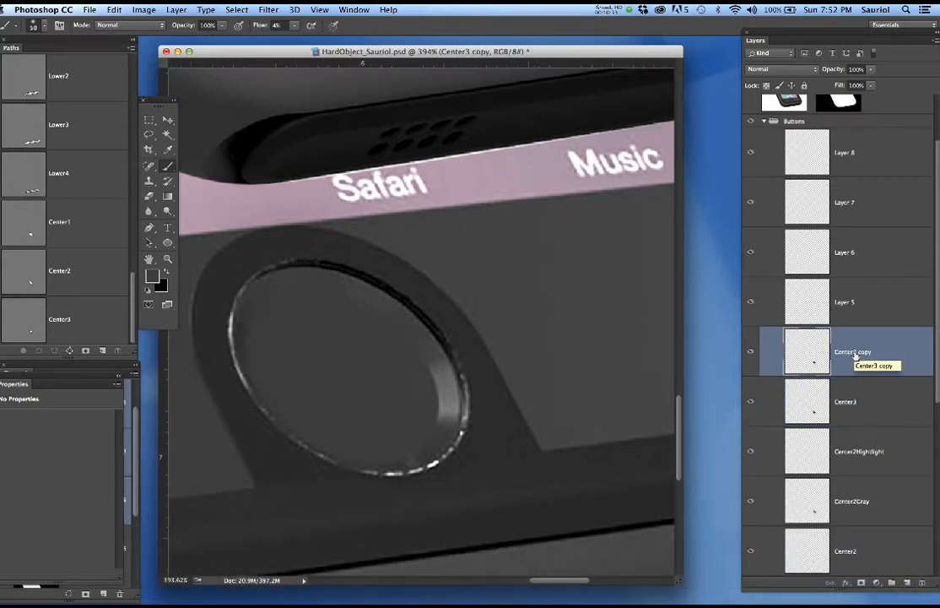
key(super+z)
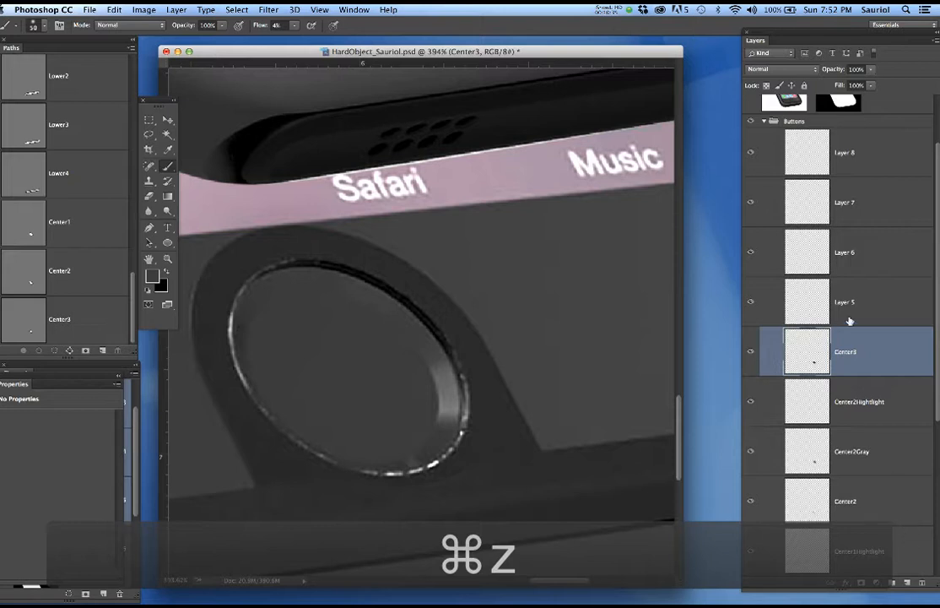
click(887, 346)
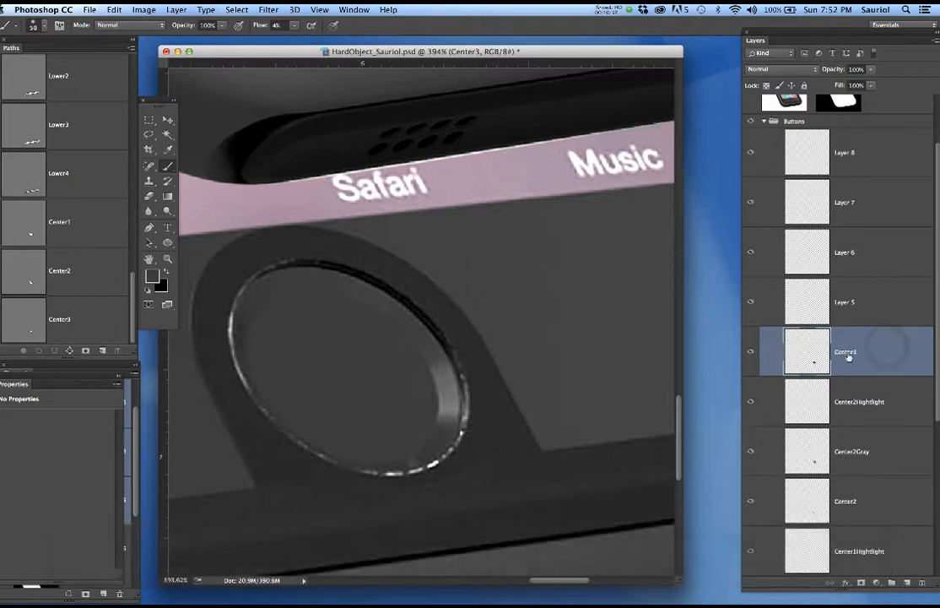
click(908, 583)
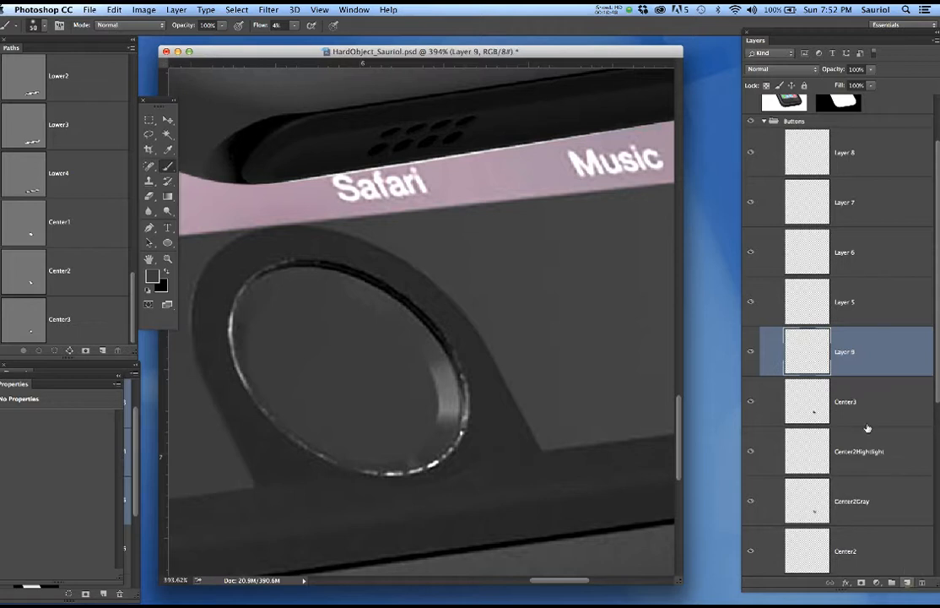
double_click(847, 352)
key(super+v)
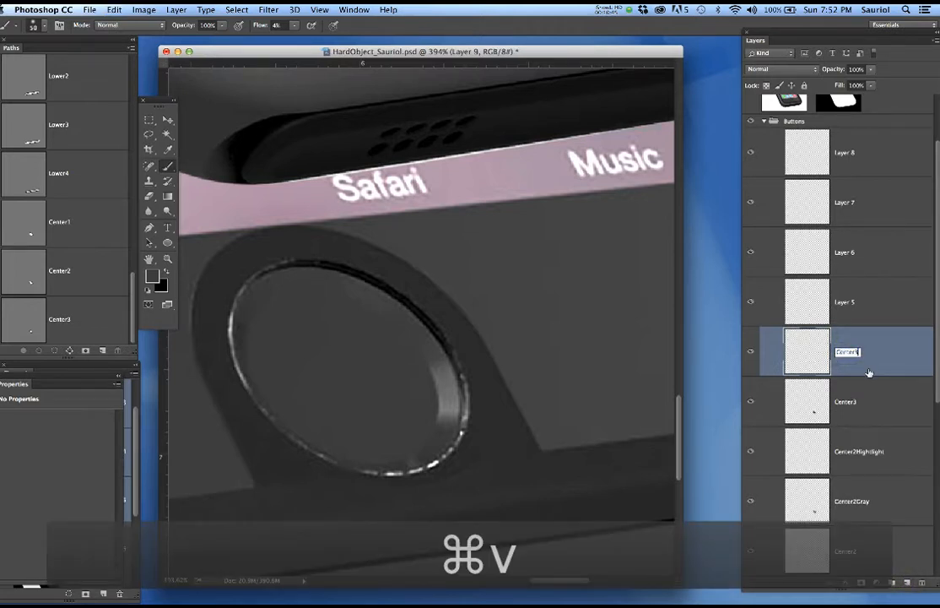
text(Lighter)
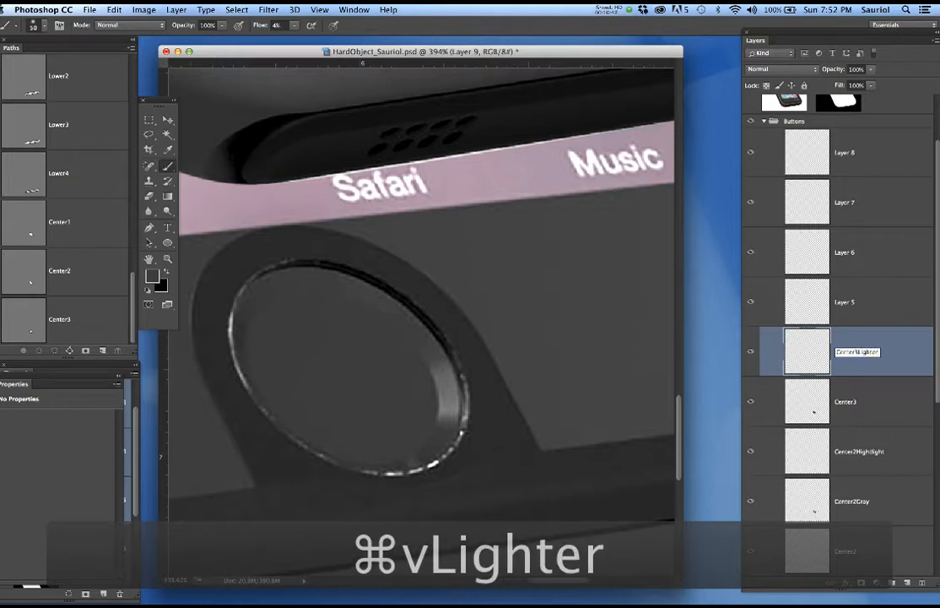
key(Return)
key(super+s)
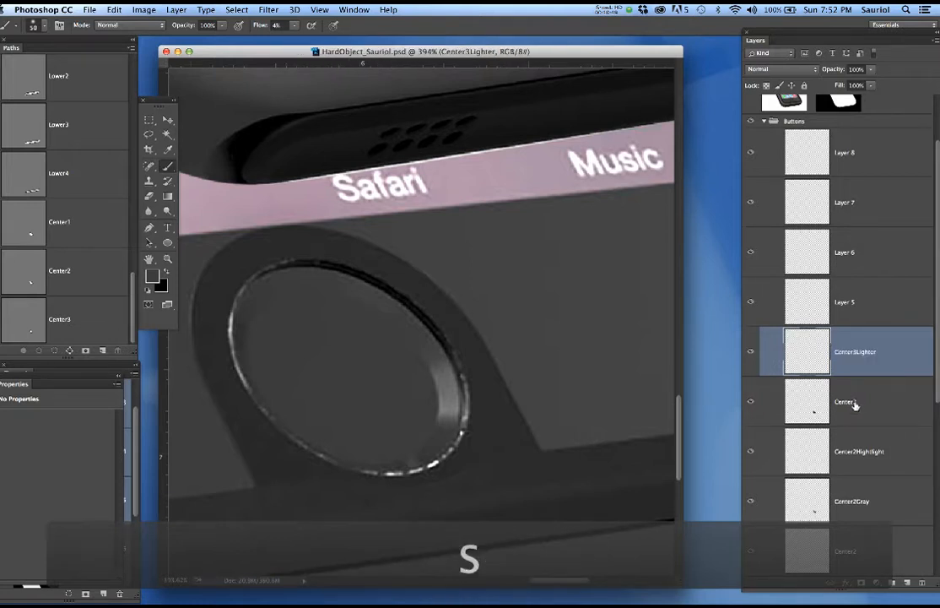
Hide Clicky and paint a lighter gray sampled from the button's right highlight over the face's upper-right area on Center3Lighter, using a 125 px brush.
scroll(812, 187, up, 1)
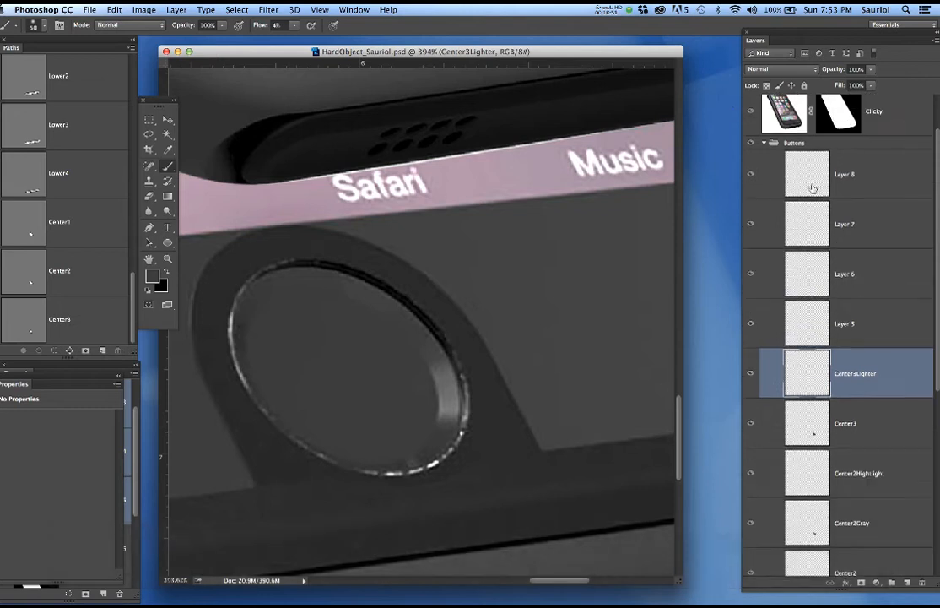
click(751, 114)
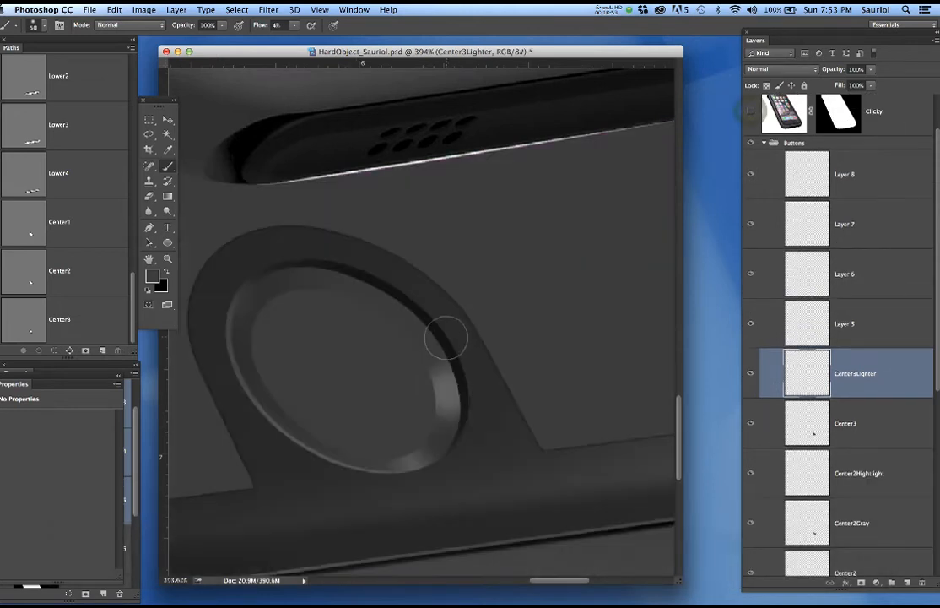
key(bracketright)
key(bracketright)
key(bracketright)
key(bracketright)
key(bracketright)
key(bracketright)
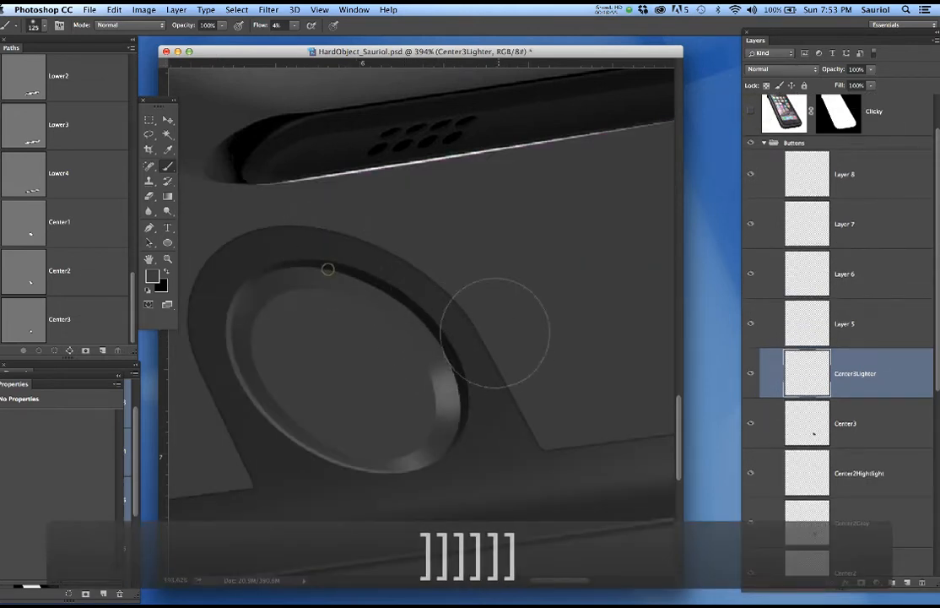
alt+click(451, 392)
drag(328, 243, 424, 315)
drag(362, 275, 335, 243)
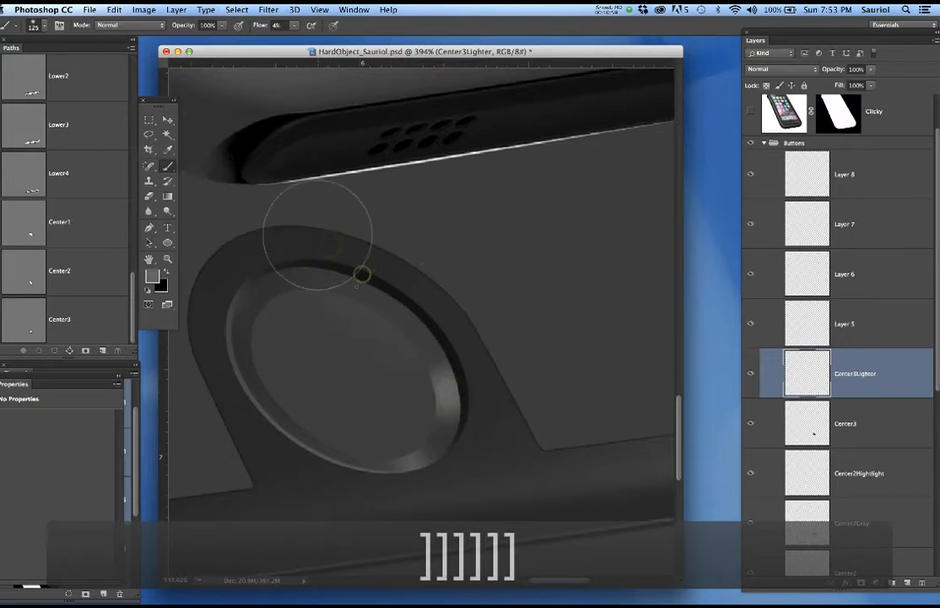
drag(356, 286, 327, 267)
drag(452, 393, 389, 317)
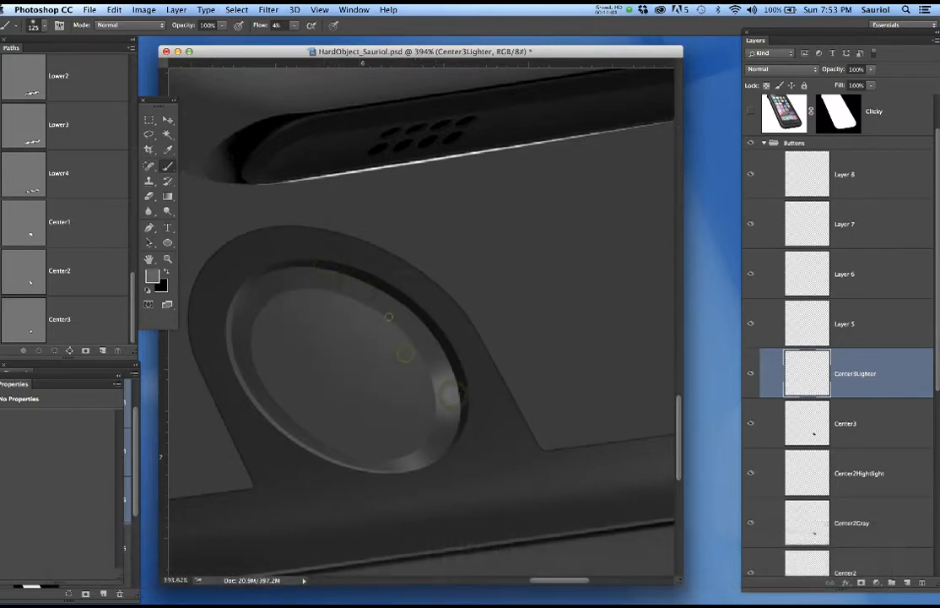
scroll(510, 336, down, 5)
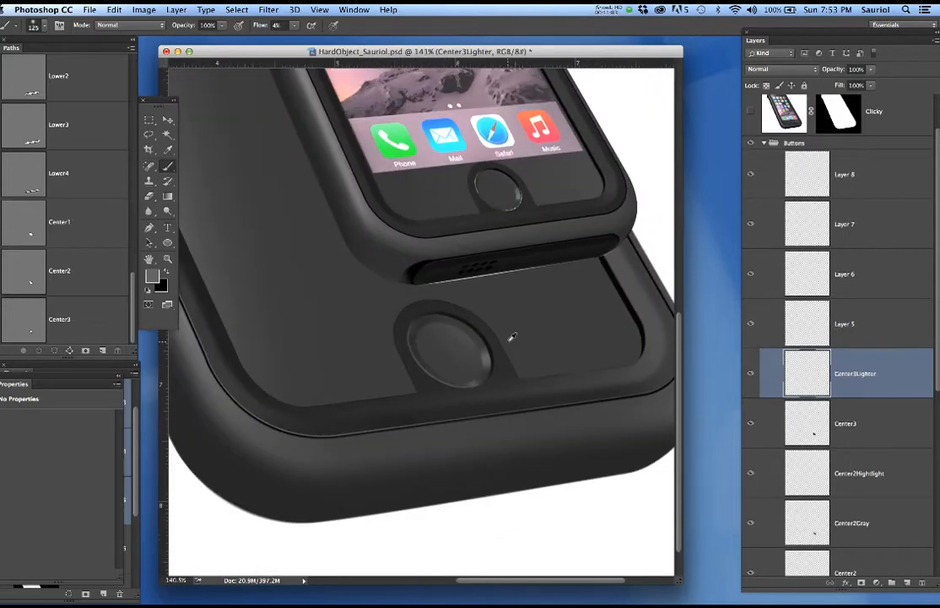
scroll(528, 336, up, 4)
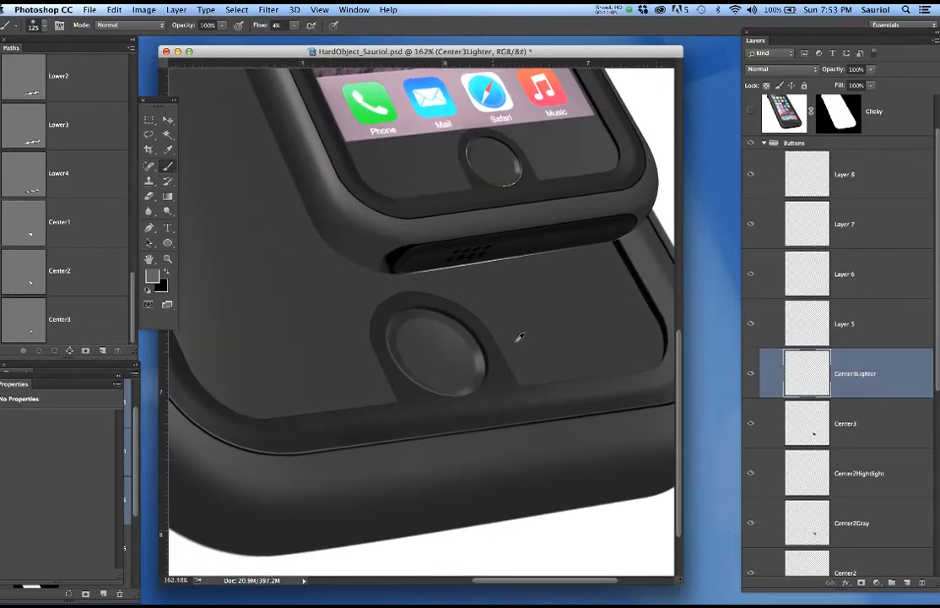
Add a layer above Center3Lighter and name it Hightlight.
scroll(404, 417, up, 3)
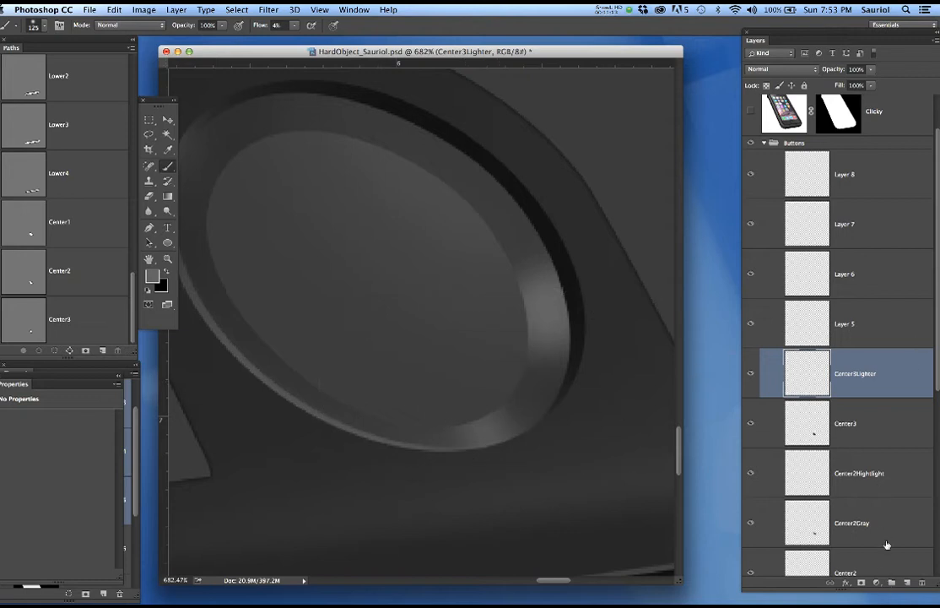
click(905, 582)
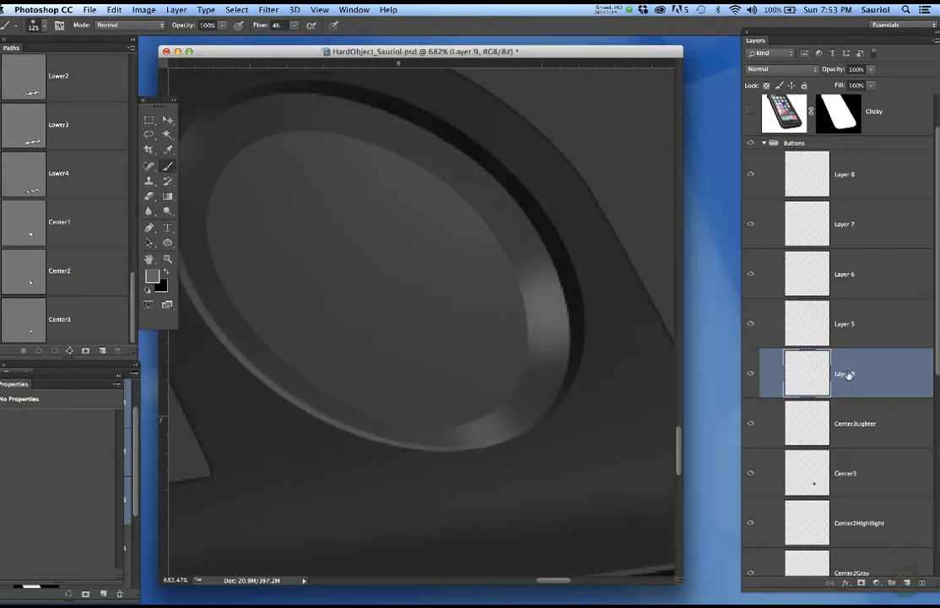
text(High)
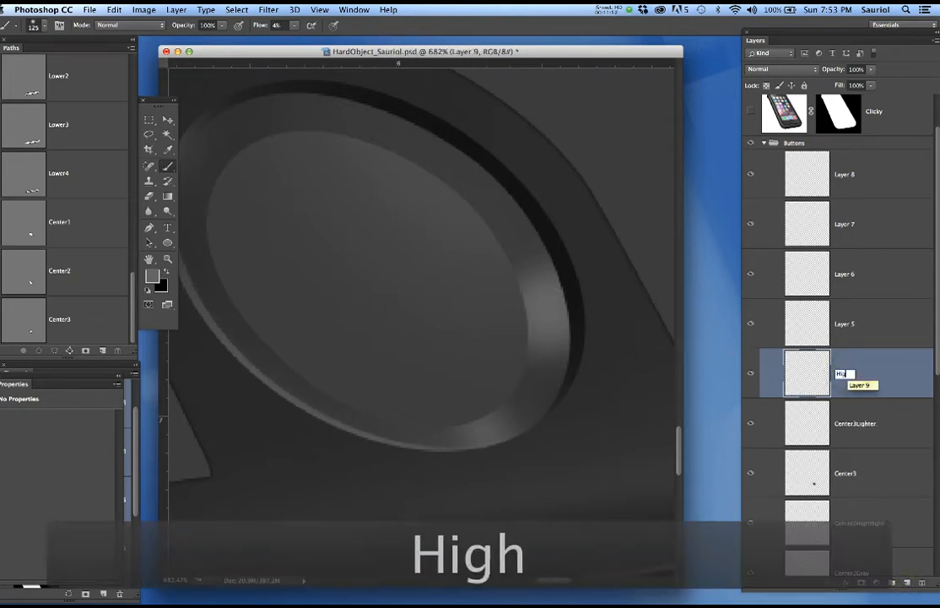
text(tli)
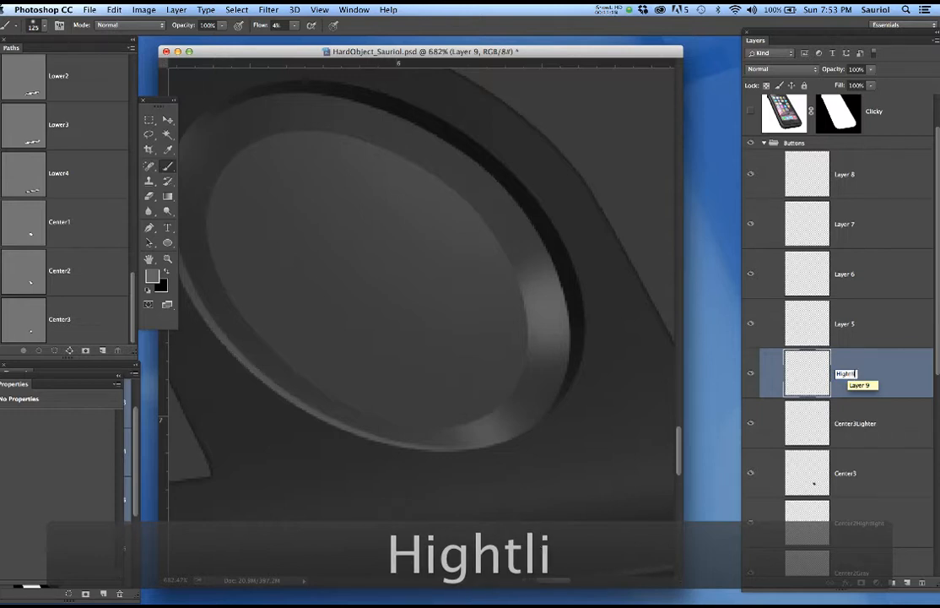
text(ght)
key(Return)
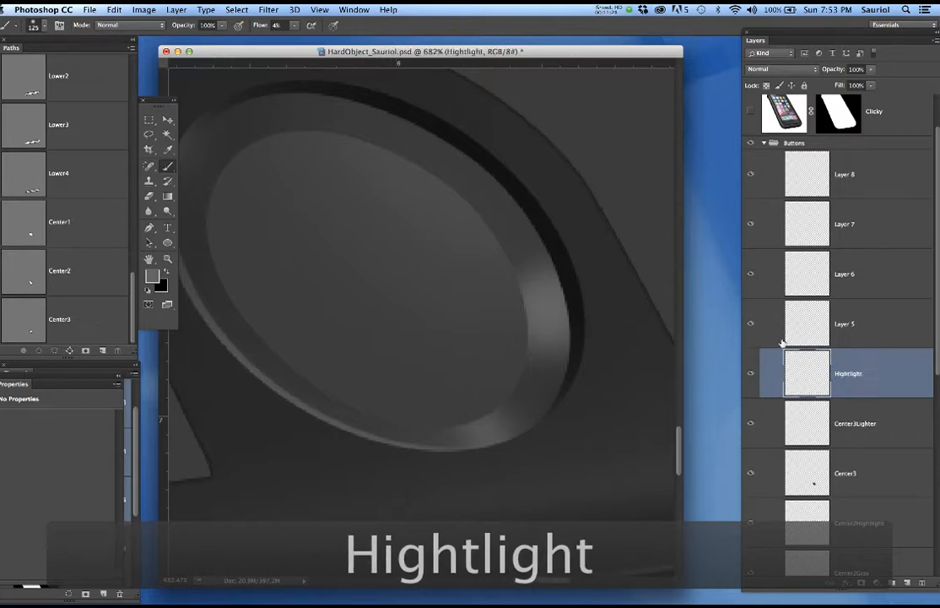
Show Clicky to examine the home button's rim highlight, sample white as the foreground color, and hide Clicky again.
scroll(561, 245, down, 3)
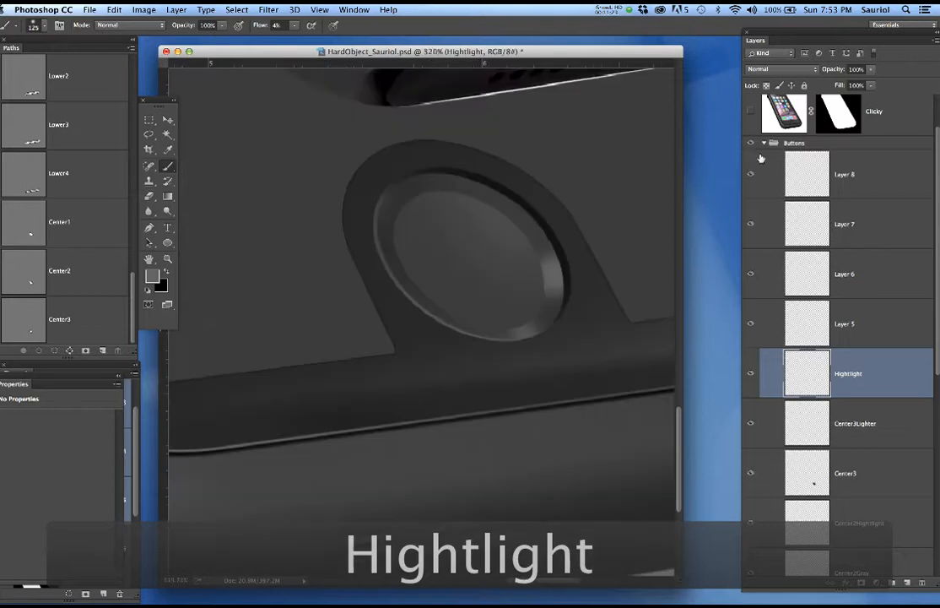
click(751, 110)
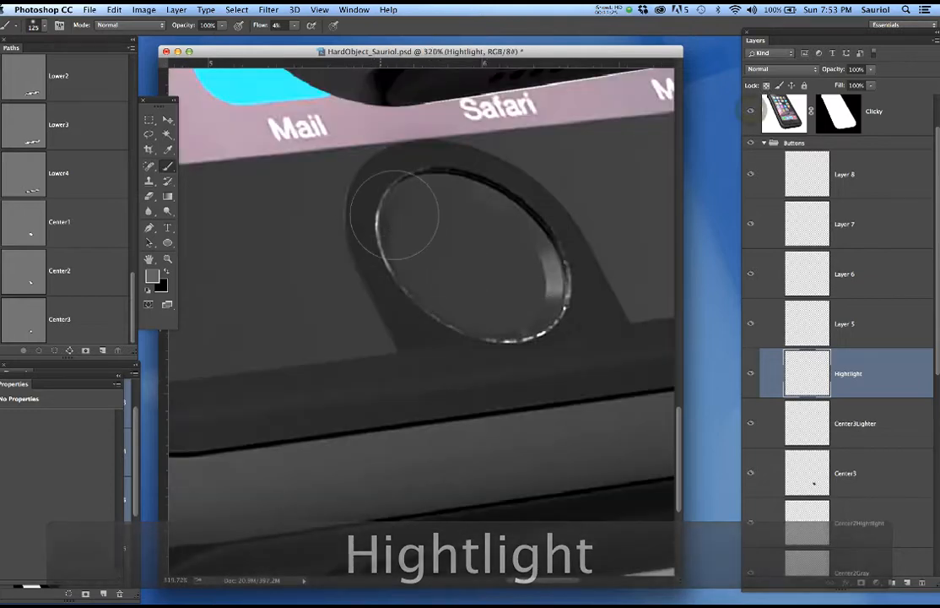
scroll(486, 341, down, 3)
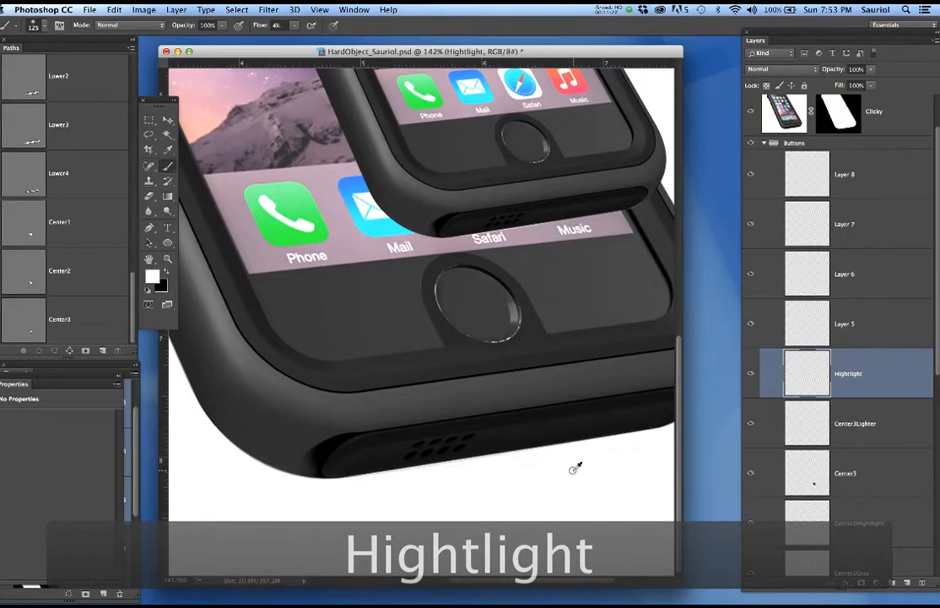
scroll(473, 322, up, 3)
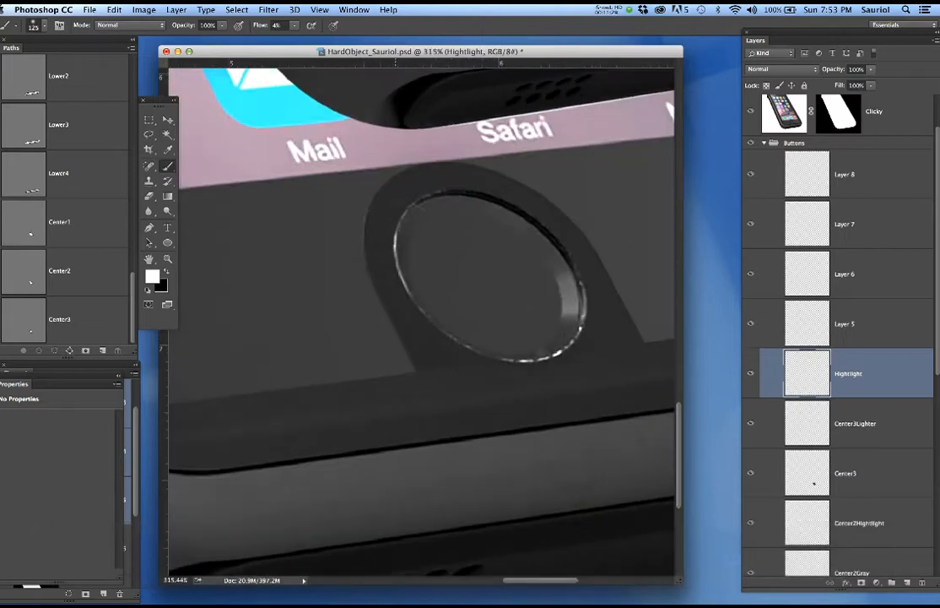
click(750, 112)
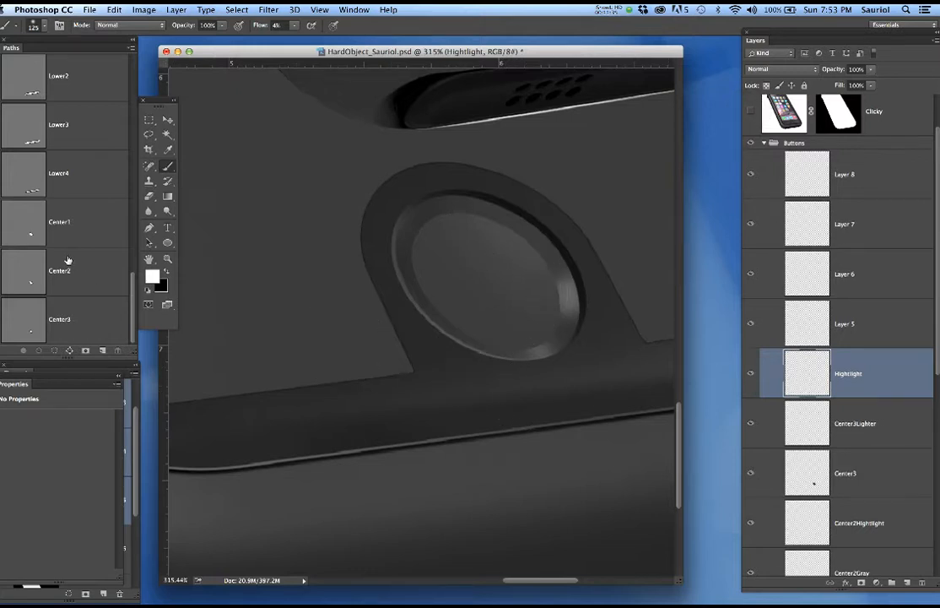
Load the Center1 path as a selection and contract it by 4 pixels.
drag(270, 257, 281, 254)
drag(480, 288, 401, 300)
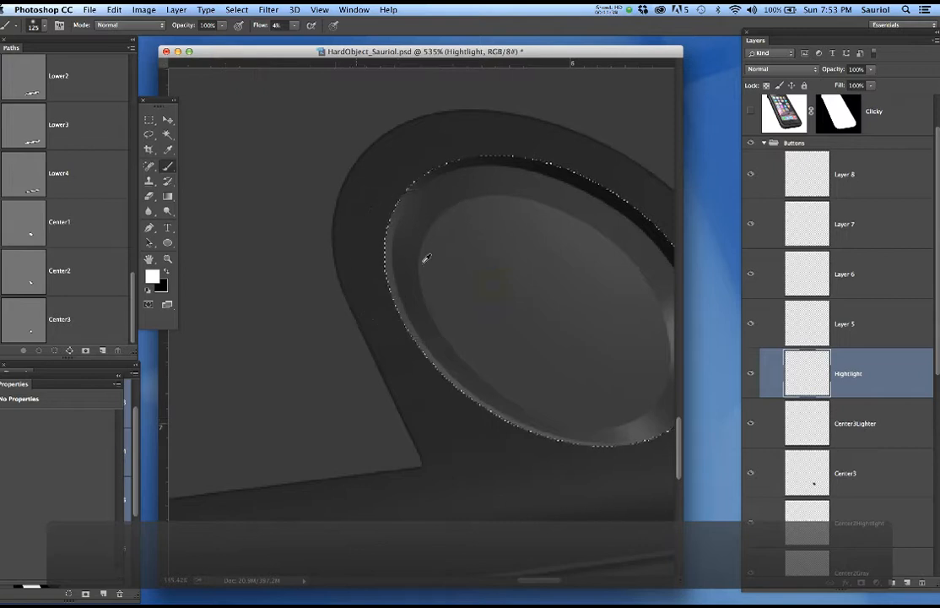
scroll(421, 261, up, 5)
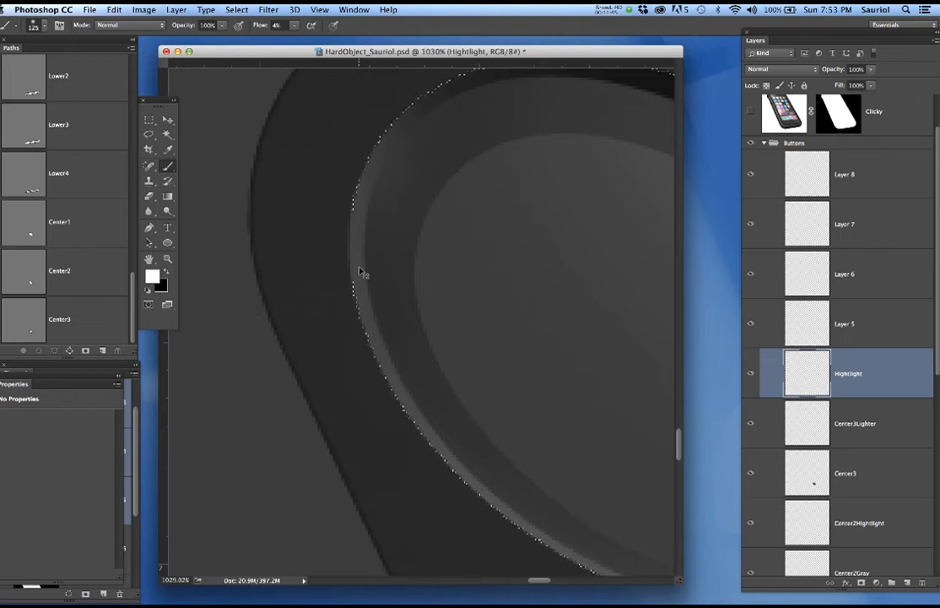
click(2, 377)
scroll(69, 480, down, 4)
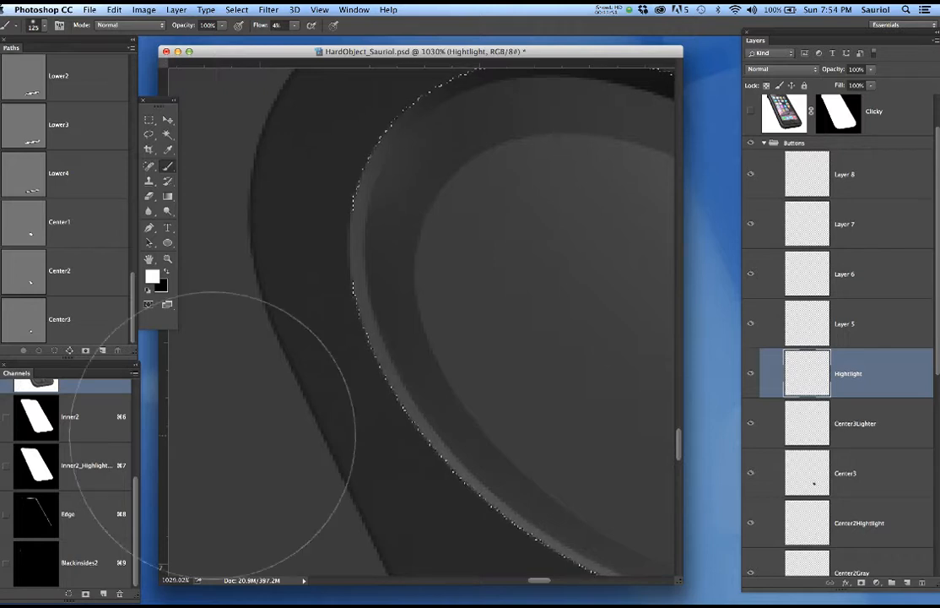
click(239, 10)
mouse_move(253, 163)
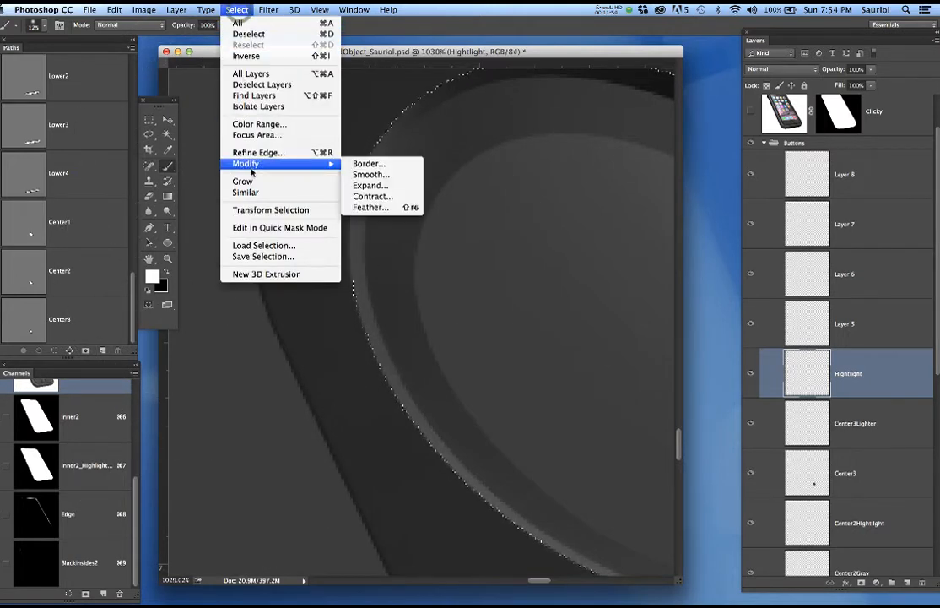
click(359, 197)
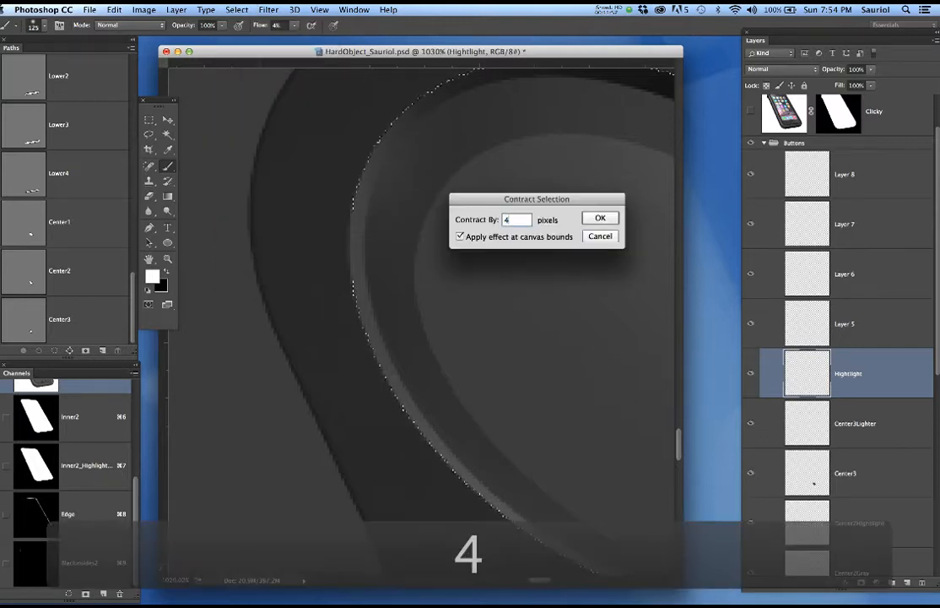
key(Return)
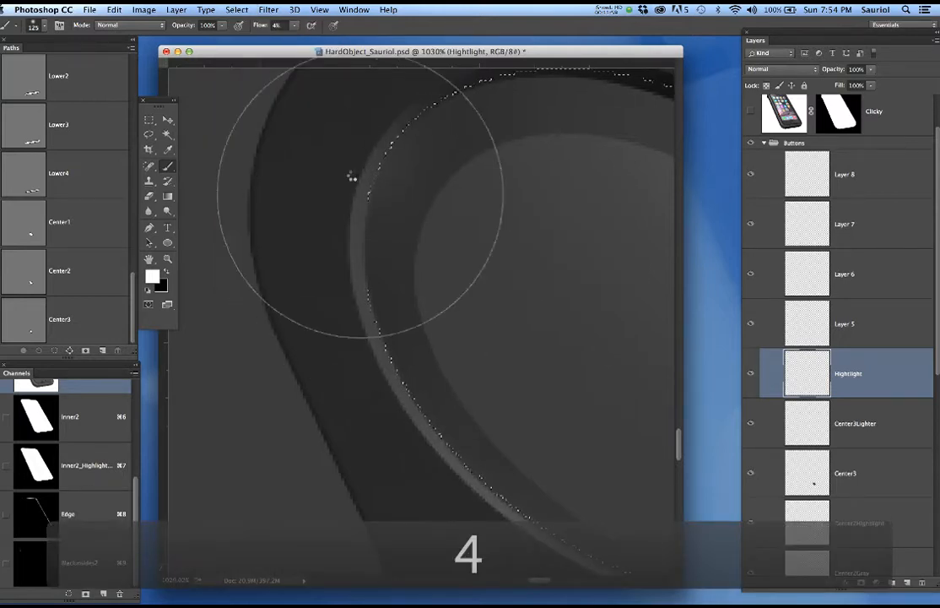
Save the contracted selection as a channel named 4, and subtract it from the reloaded Center1 path selection to isolate a thin rim ring.
click(237, 10)
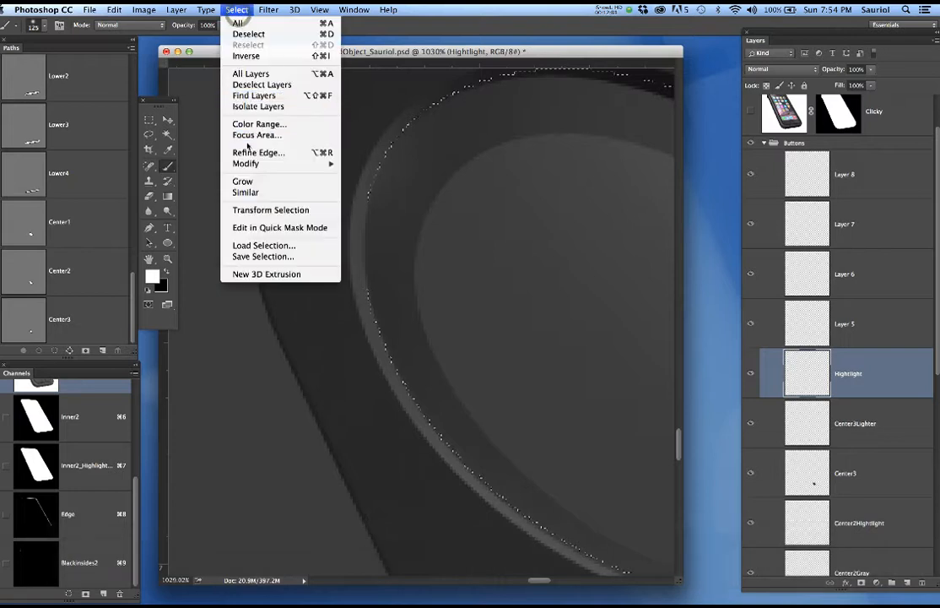
mouse_move(249, 164)
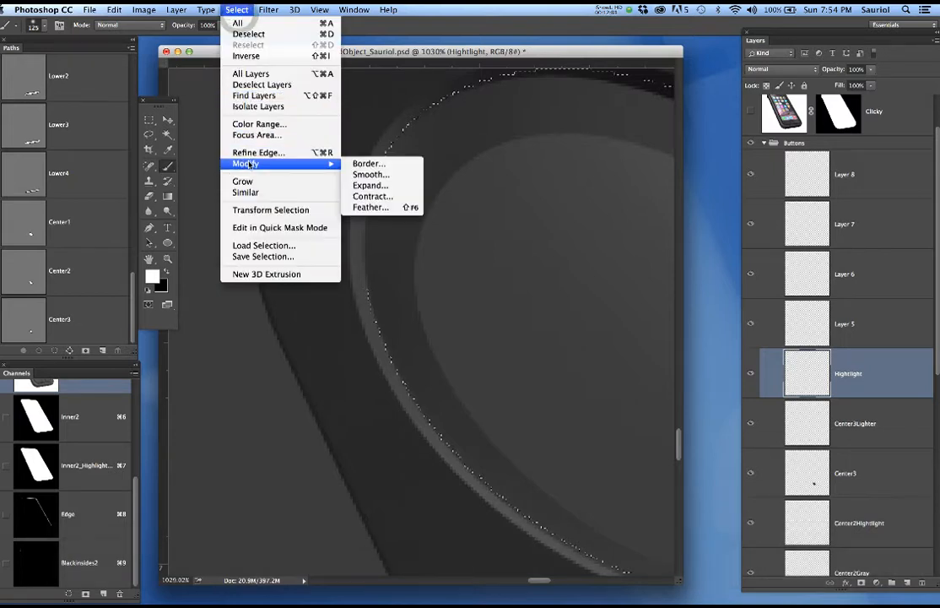
click(247, 255)
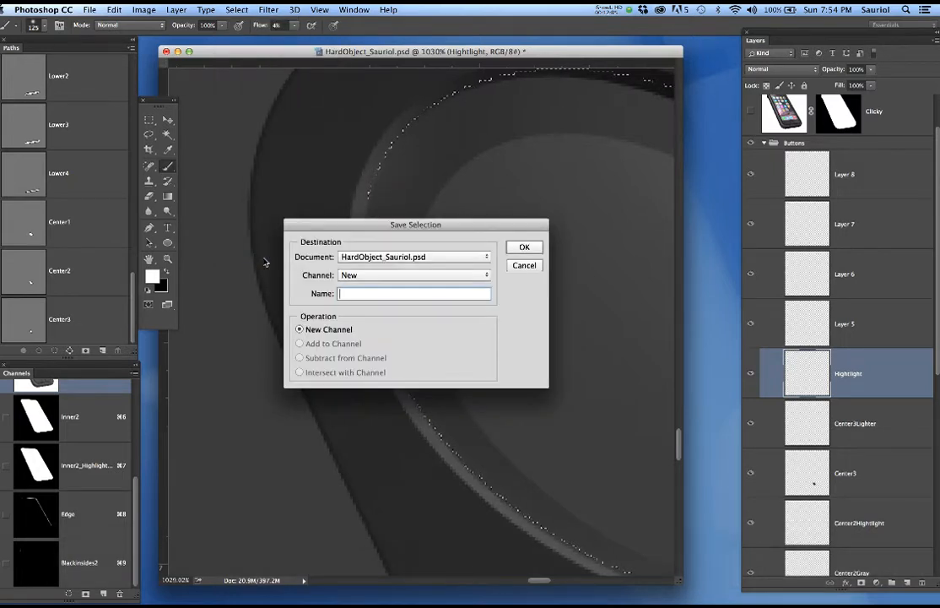
text(4)
key(Return)
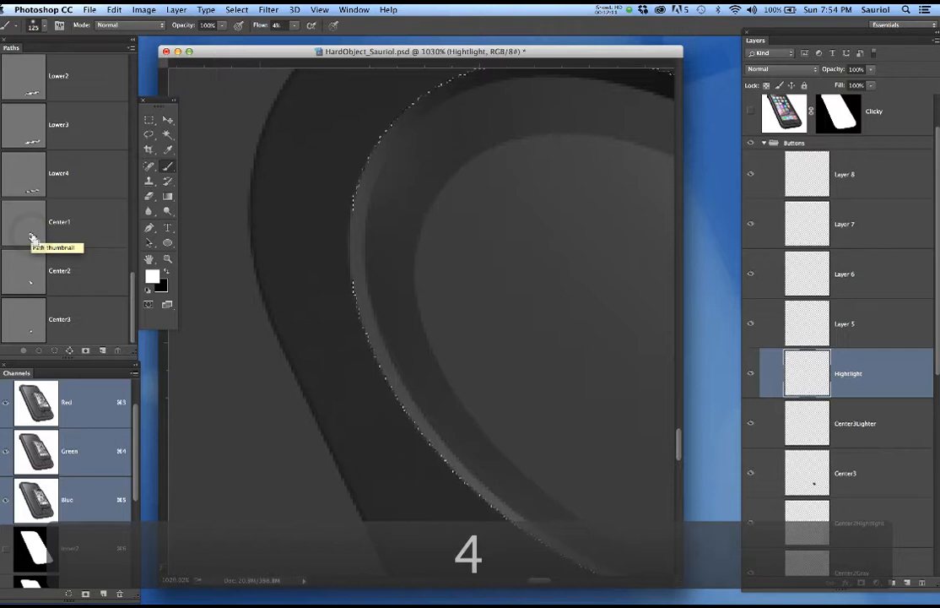
scroll(67, 469, down, 5)
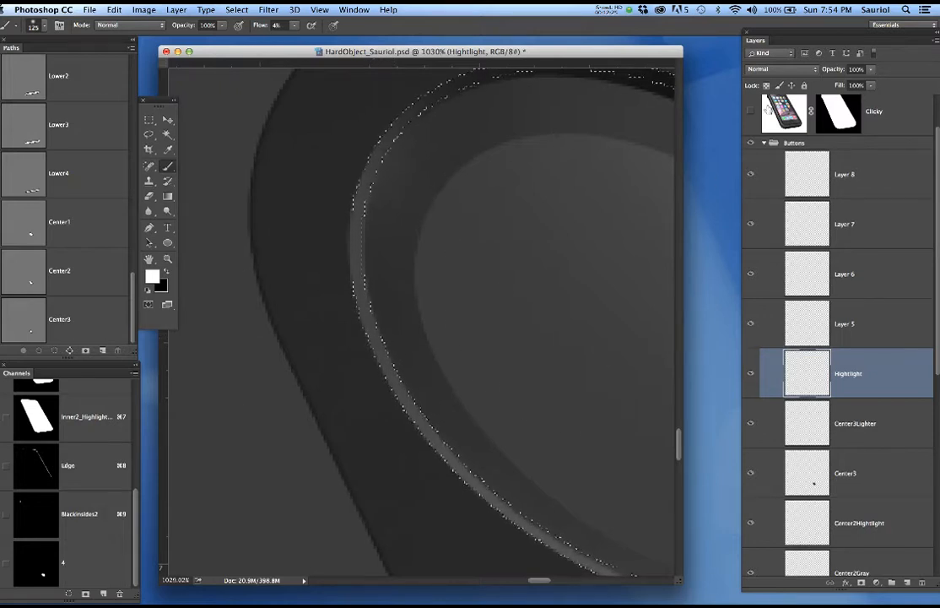
Sample the rim highlight's light gray from Clicky, hide Clicky, and paint the ring's left side on Hightlight with a 45 px brush.
click(752, 112)
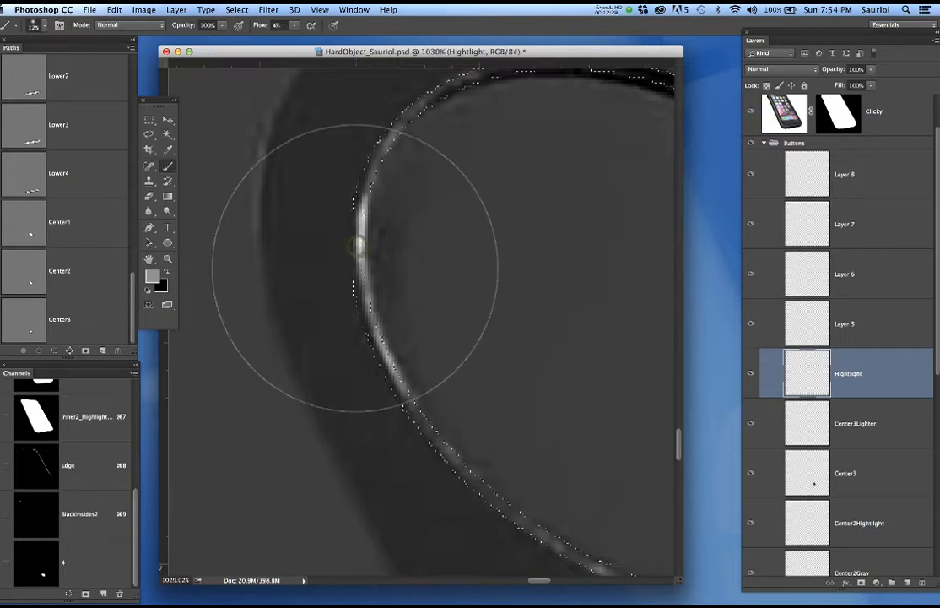
key(bracketleft)
key(bracketleft)
key(bracketleft)
key(bracketleft)
key(bracketleft)
key(bracketleft)
key(bracketleft)
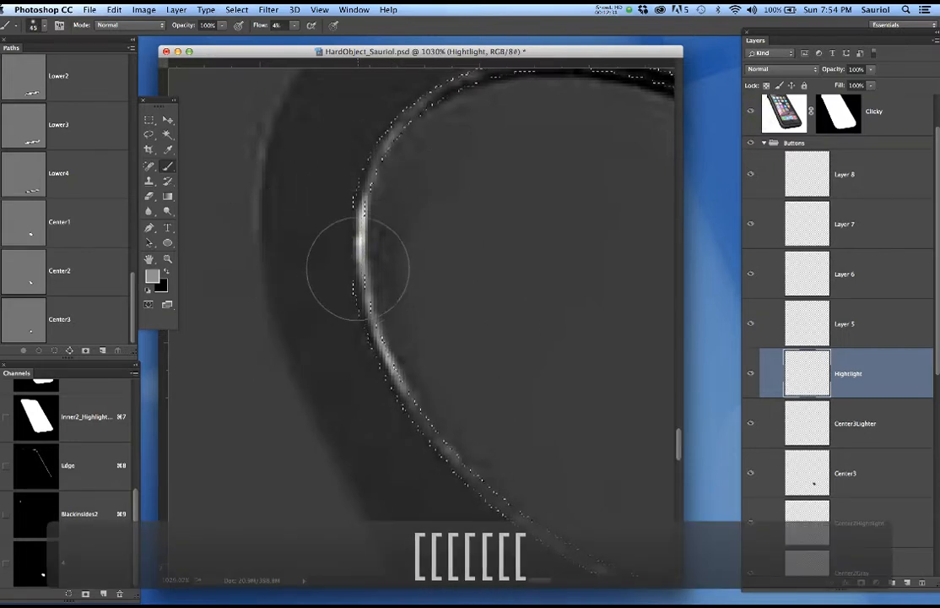
click(750, 114)
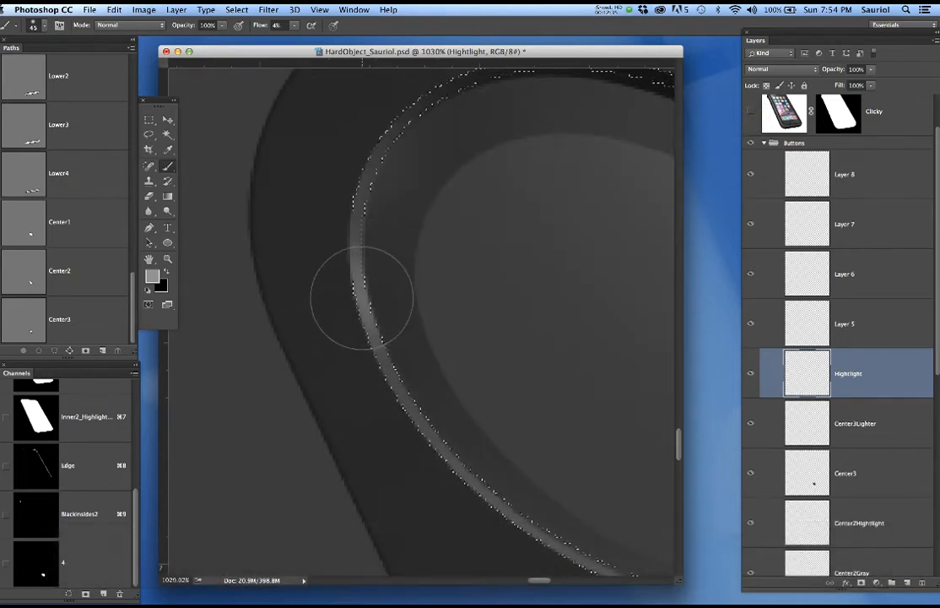
Paint brighter glints on the rim's left and lower-right edges with a 20 px brush, and deselect the ring.
scroll(365, 293, down, 2)
scroll(365, 293, down, 1)
key(bracketleft)
key(bracketleft)
key(bracketleft)
key(bracketleft)
key(bracketleft)
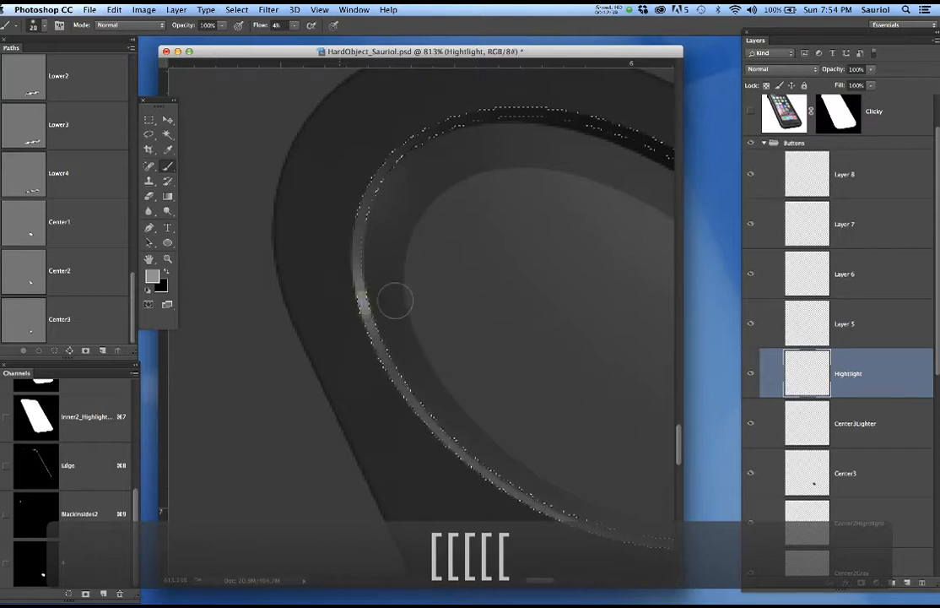
scroll(402, 319, down, 4)
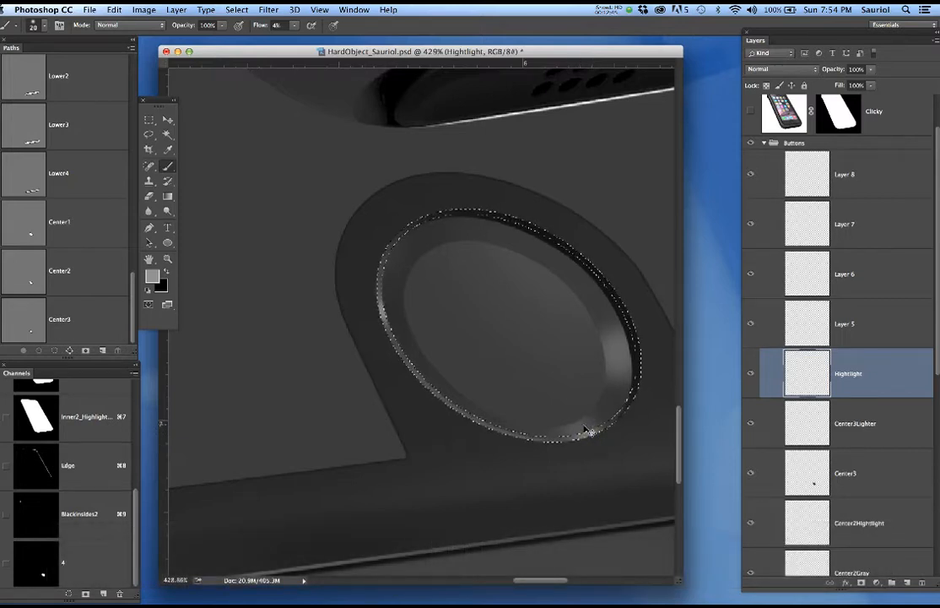
key(super+h)
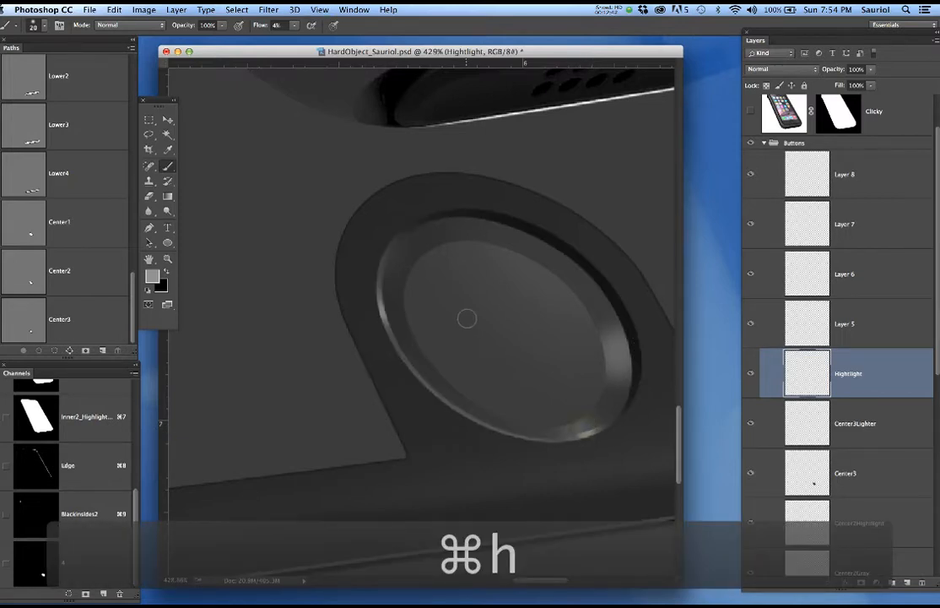
key(super+d)
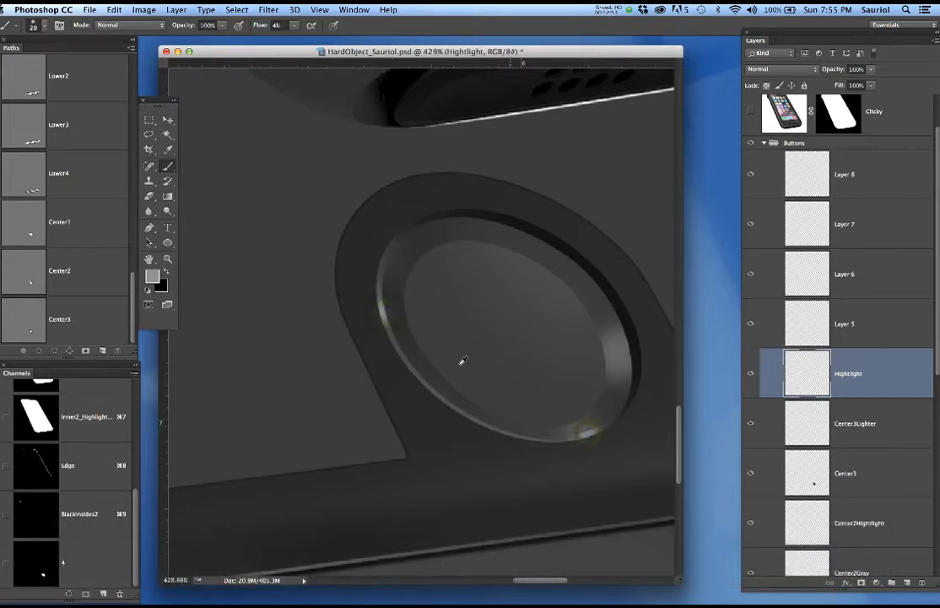
Review how the home button is built up by hiding its layers one at a time from Hightlight down to Center1Hightlight.
scroll(462, 360, down, 10)
scroll(554, 382, up, 5)
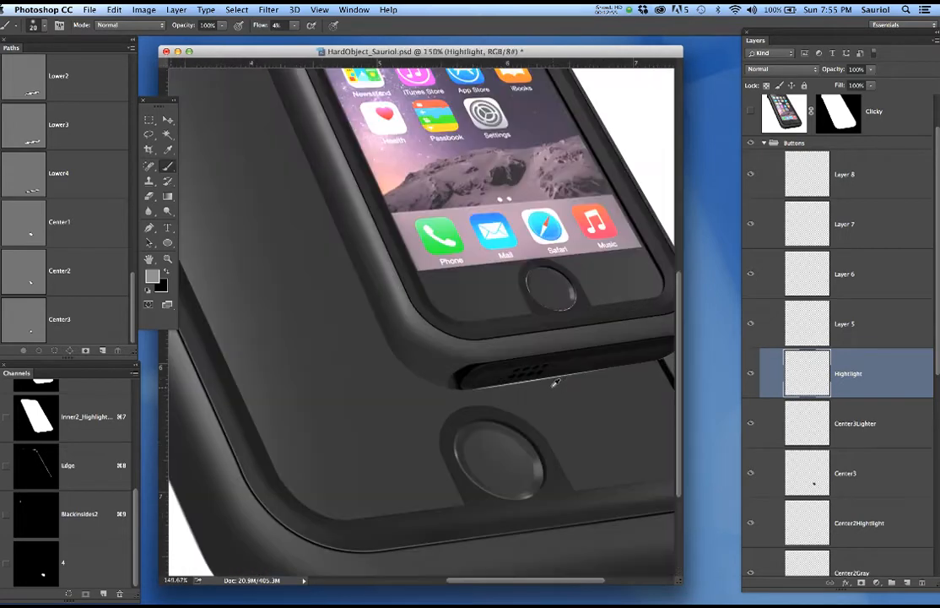
scroll(547, 359, up, 3)
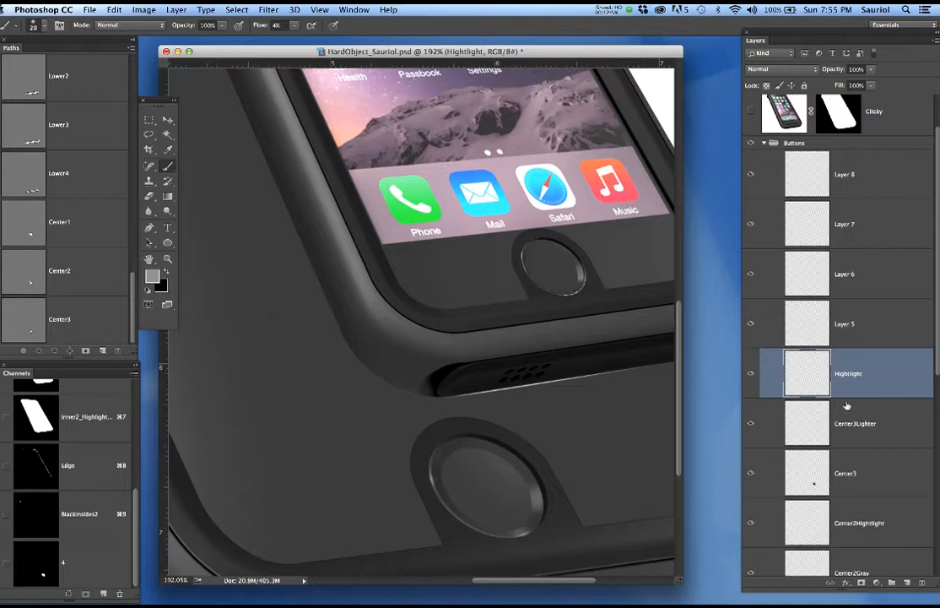
scroll(847, 406, down, 5)
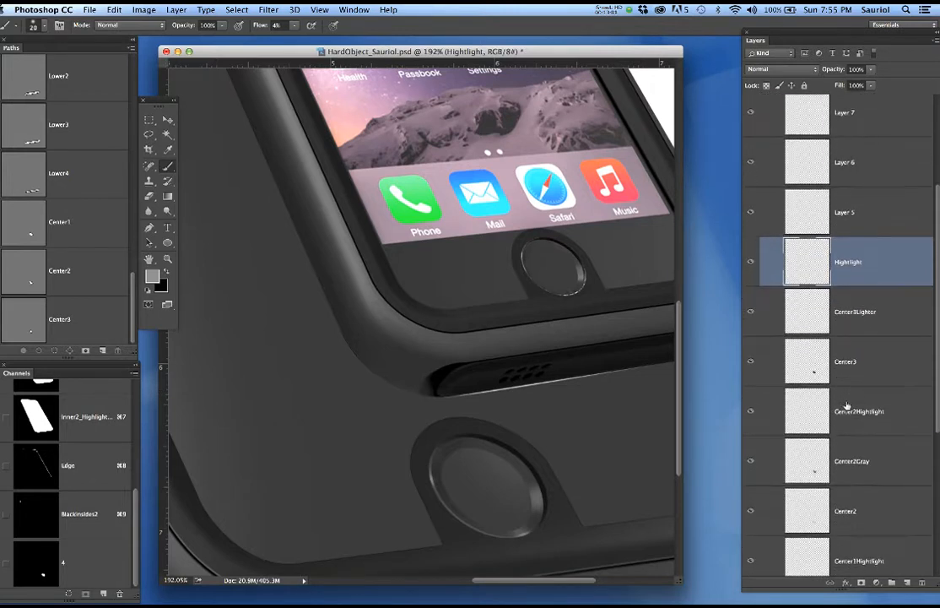
click(752, 267)
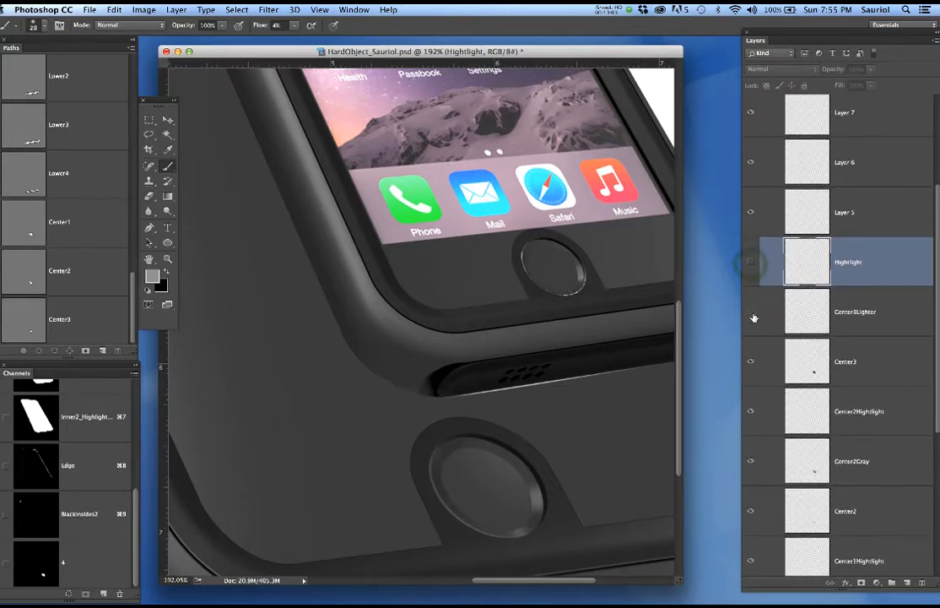
click(753, 312)
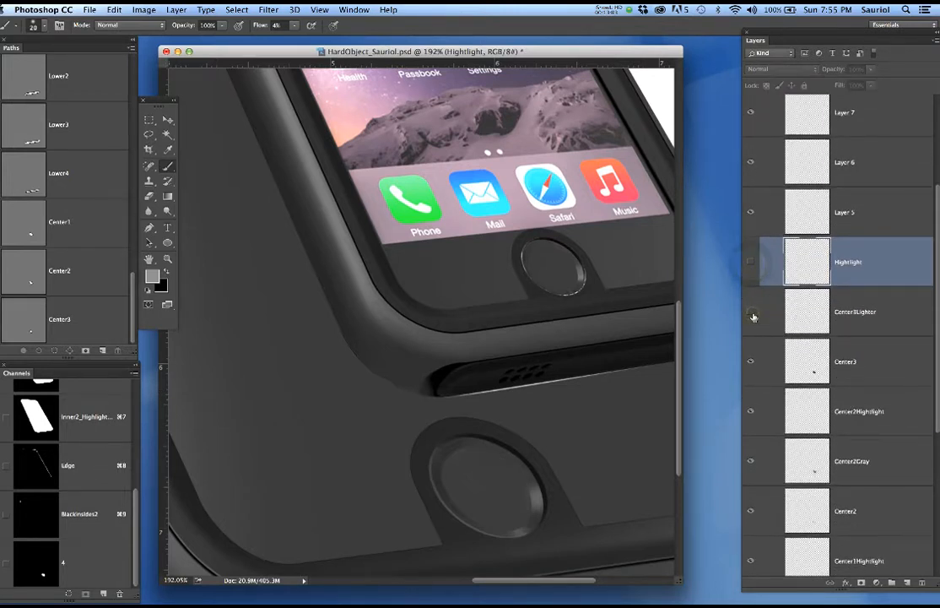
click(753, 361)
scroll(753, 372, down, 1)
click(752, 391)
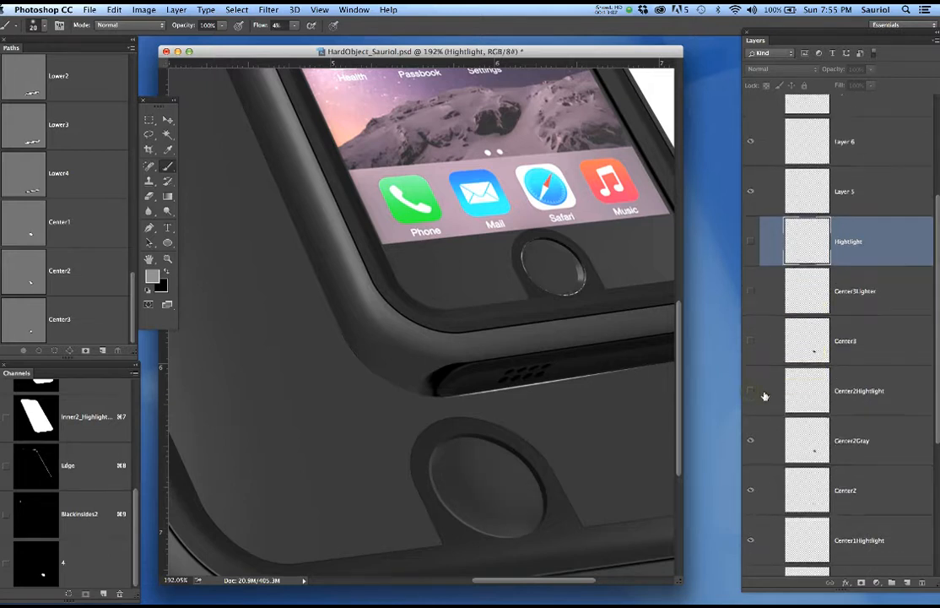
scroll(761, 409, down, 1)
click(750, 424)
scroll(768, 422, down, 2)
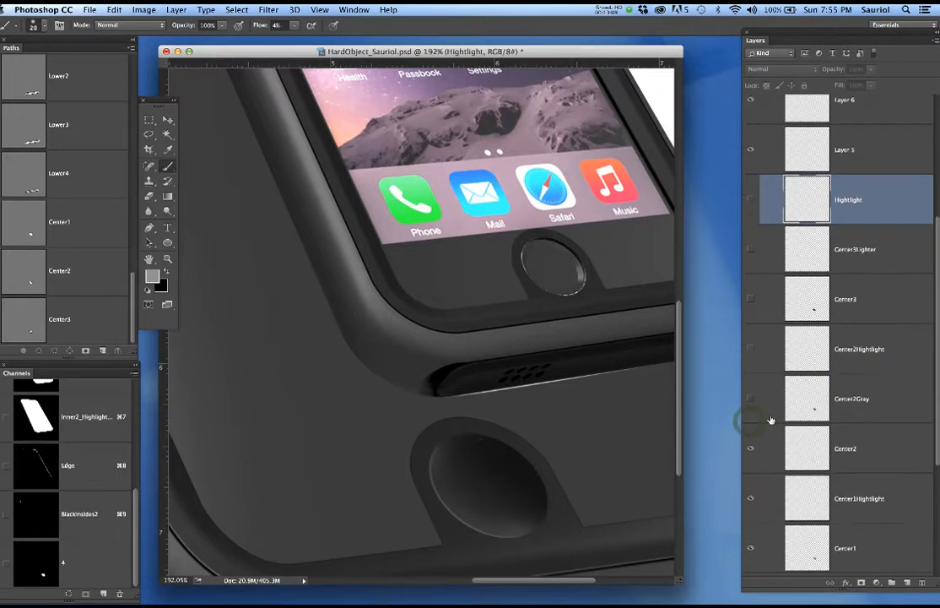
click(752, 438)
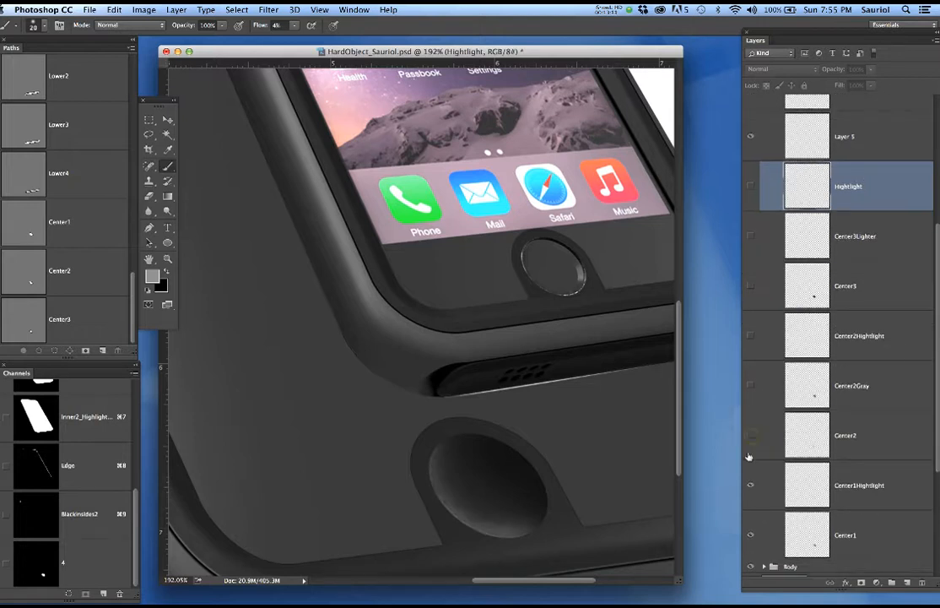
click(750, 484)
click(750, 484)
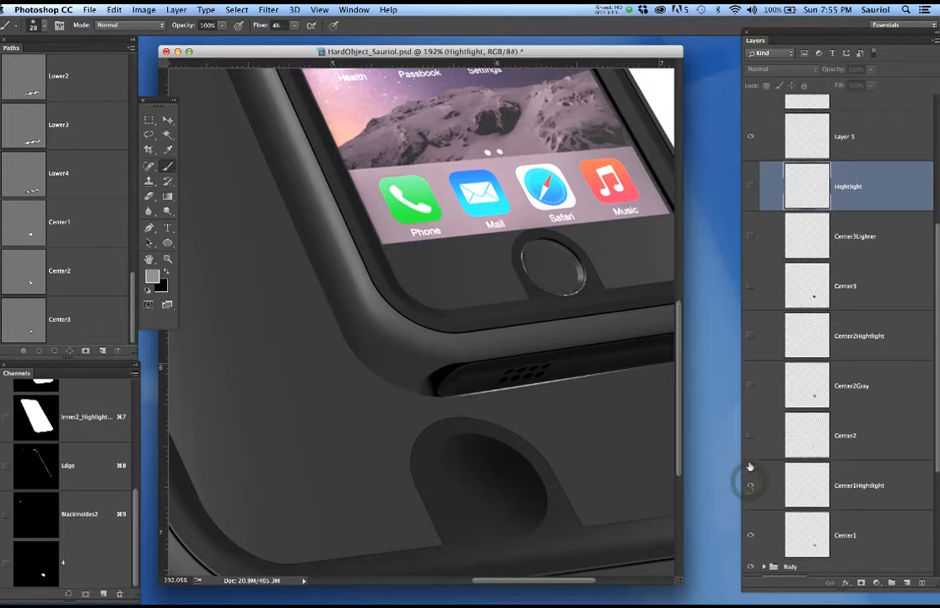
Show the home button layers again one at a time from Center2 up to Hightlight.
click(750, 435)
click(751, 386)
click(751, 335)
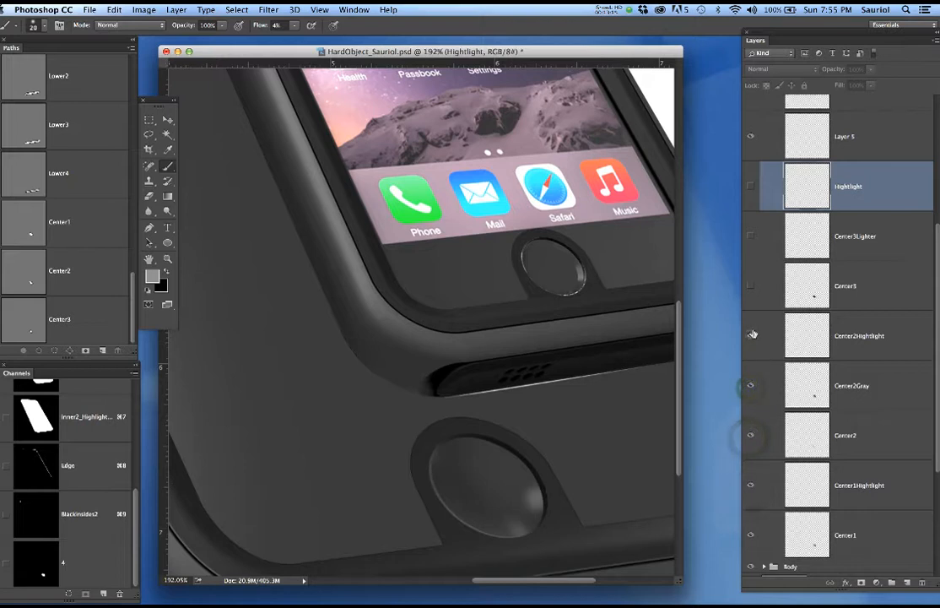
click(751, 286)
click(751, 236)
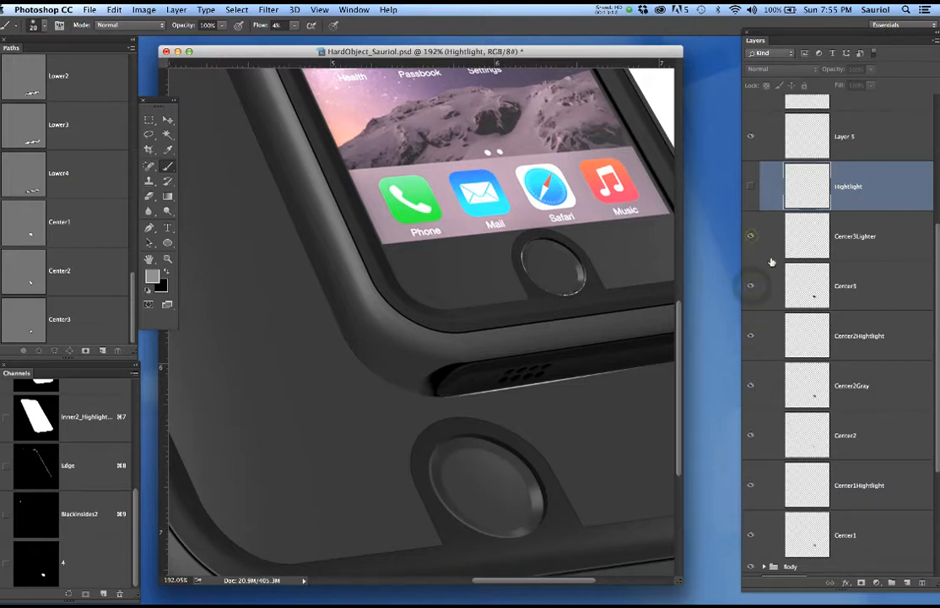
click(751, 186)
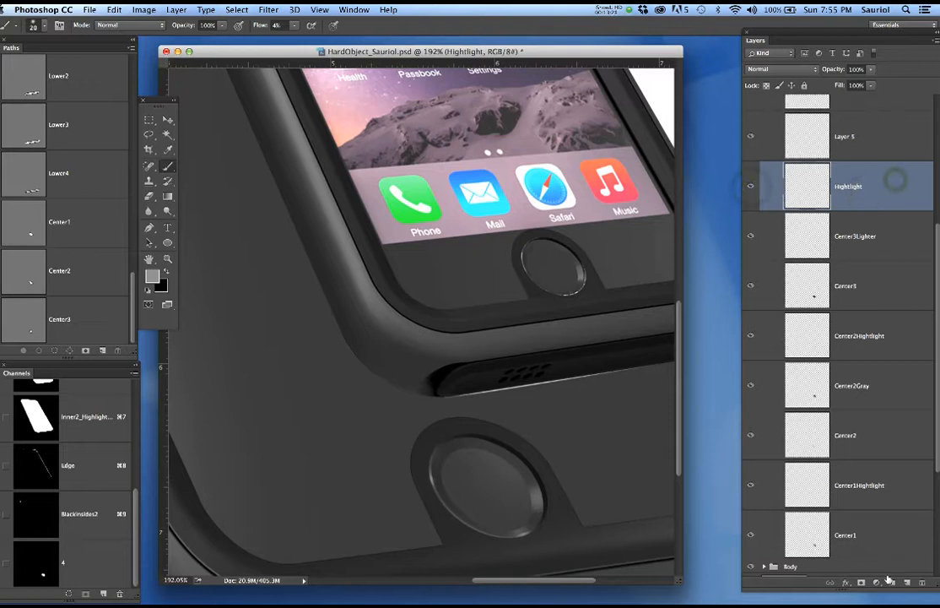
Create a layer group above Hightlight and name it CenterButton.
drag(889, 579, 891, 583)
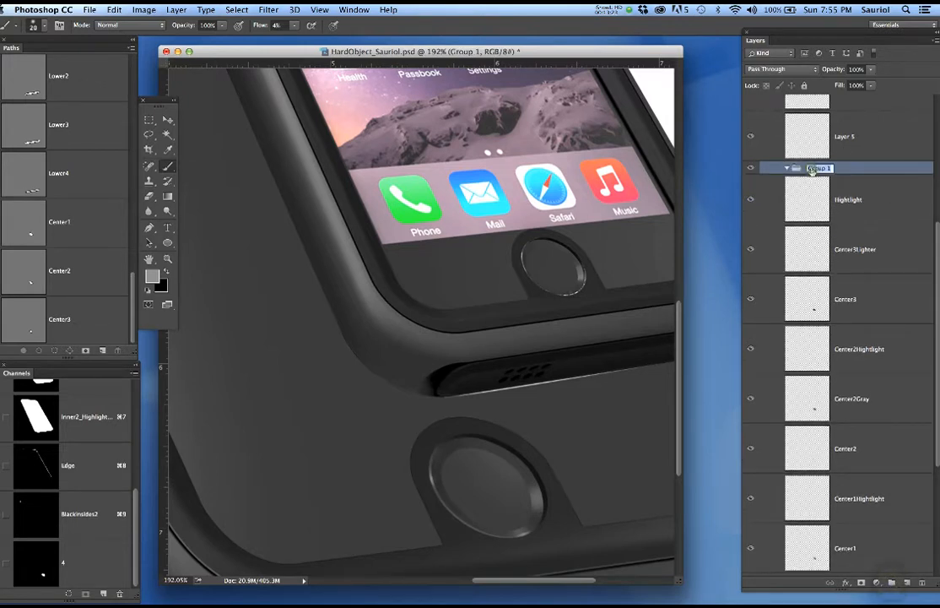
text(Cente)
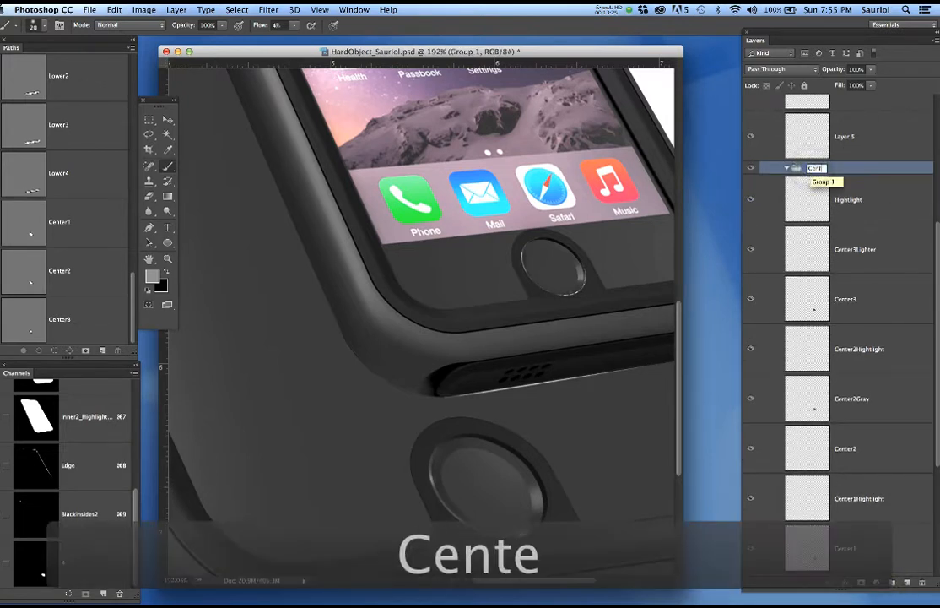
text(rButton)
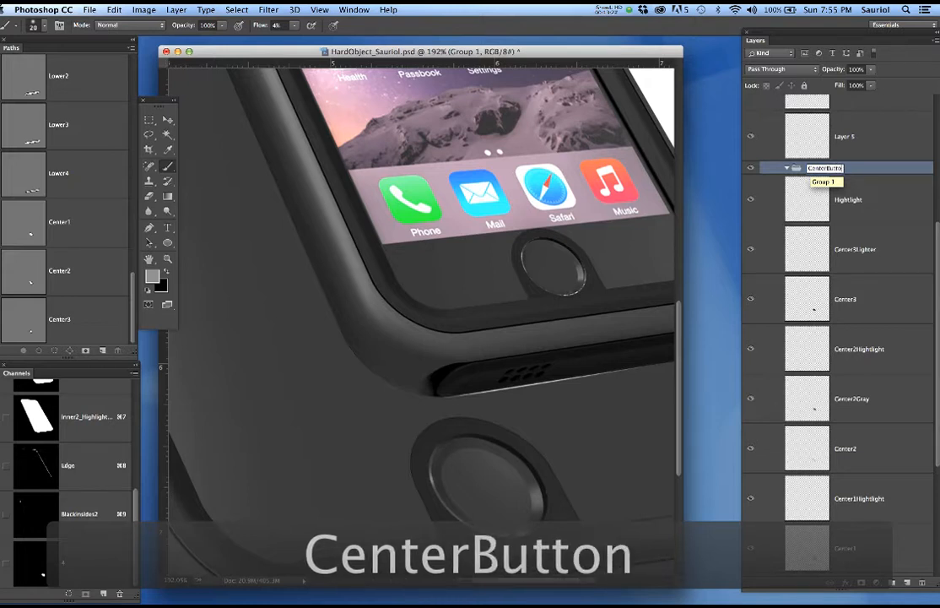
key(Return)
Move all layers from Hightlight down to Center1 into the CenterButton group and collapse the group.
click(881, 200)
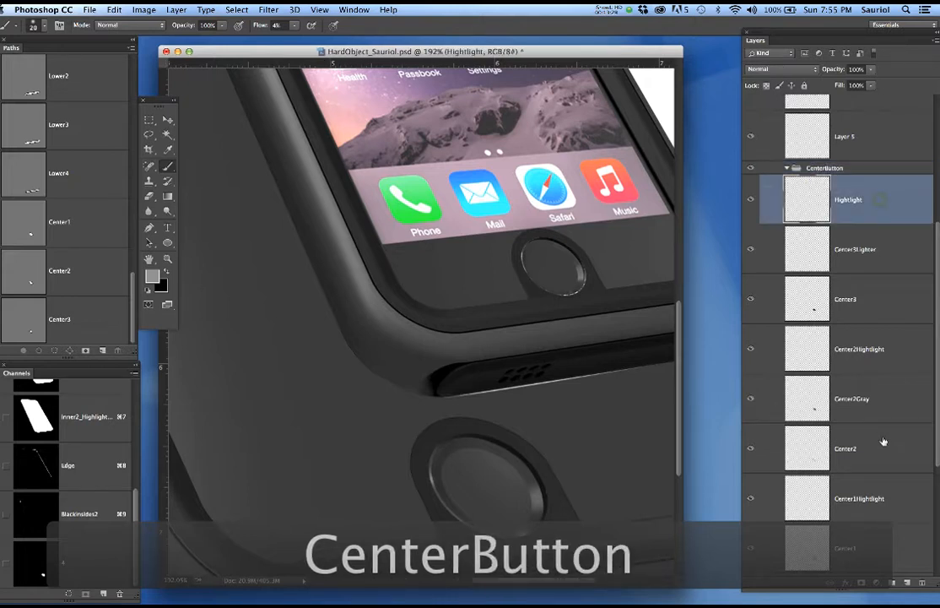
shift+click(879, 549)
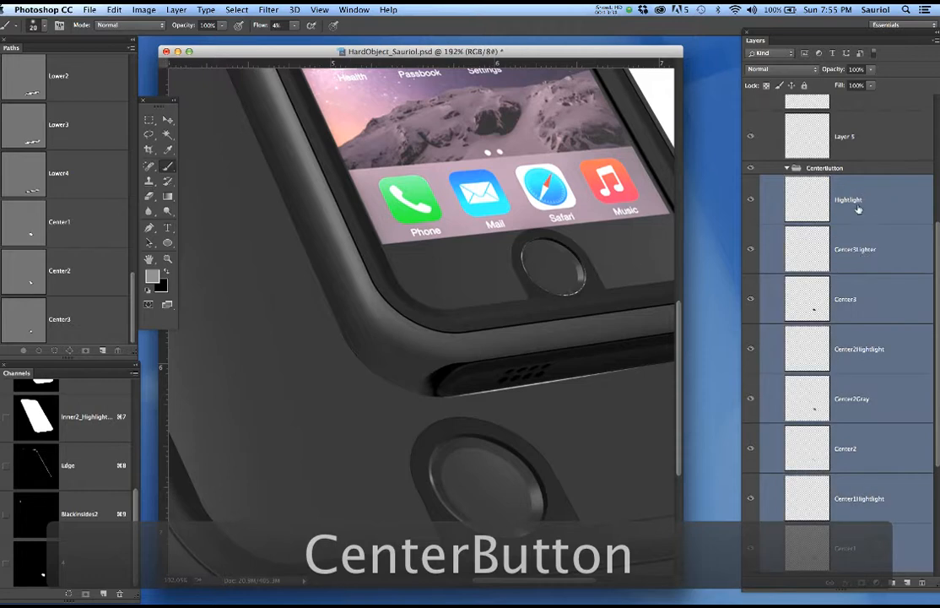
drag(866, 200, 798, 171)
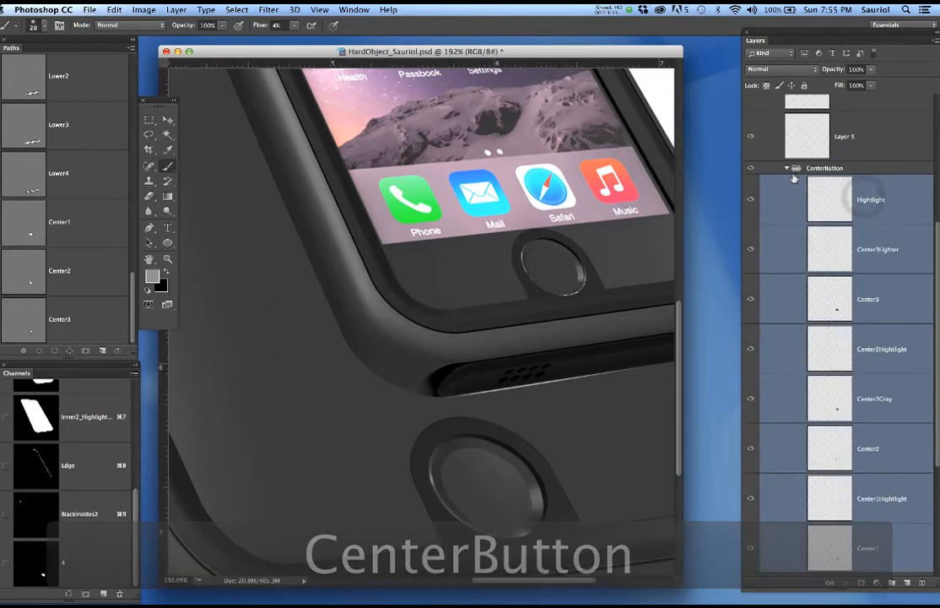
click(787, 171)
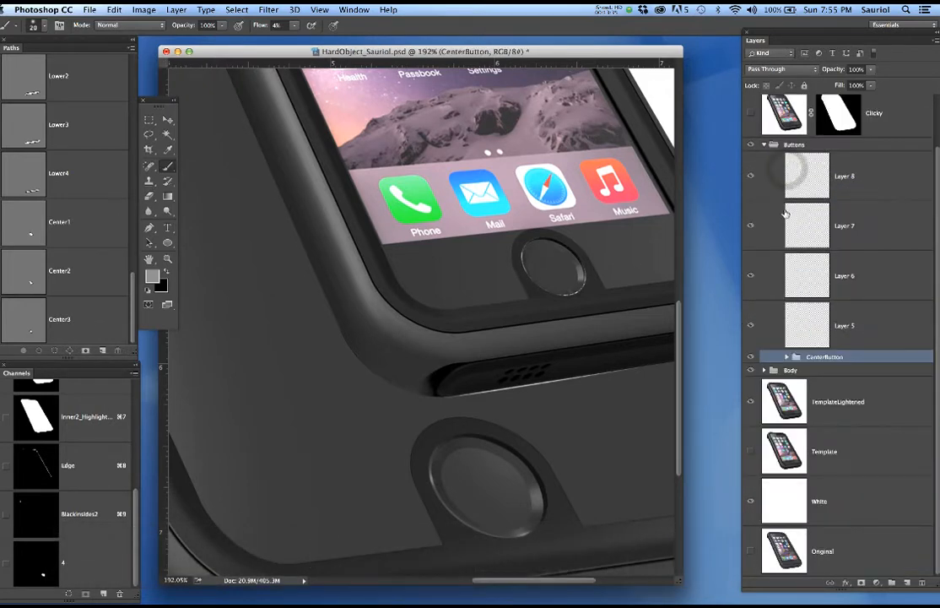
Rename Layer 5, directly above the CenterButton group, as Lower1.
alt+click(545, 357)
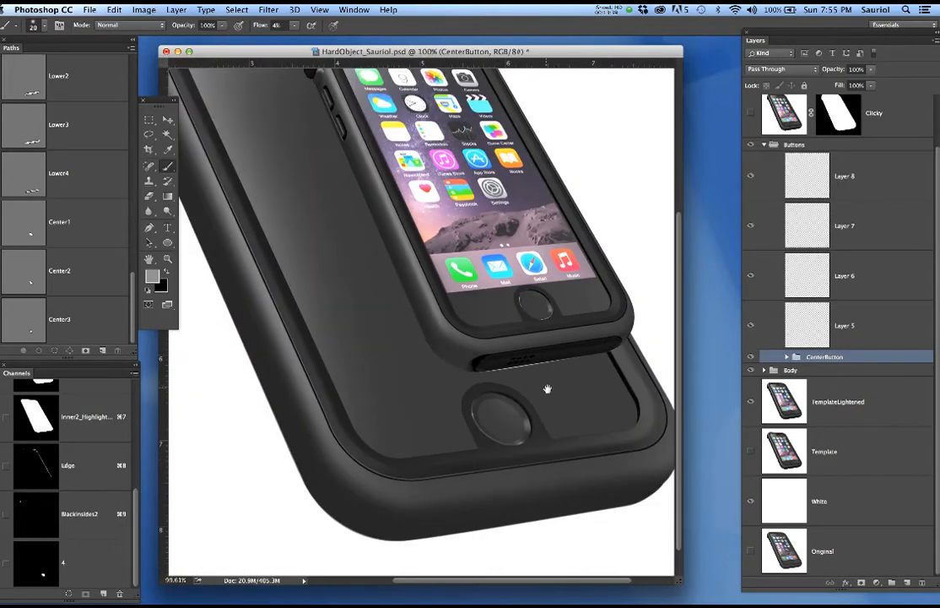
drag(574, 425, 524, 398)
scroll(525, 396, up, 5)
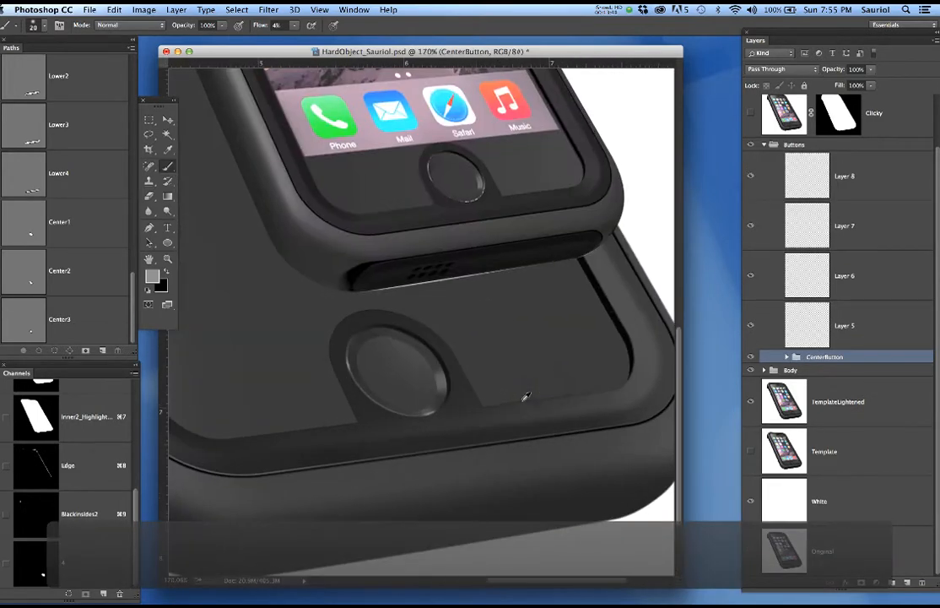
scroll(525, 396, down, 1)
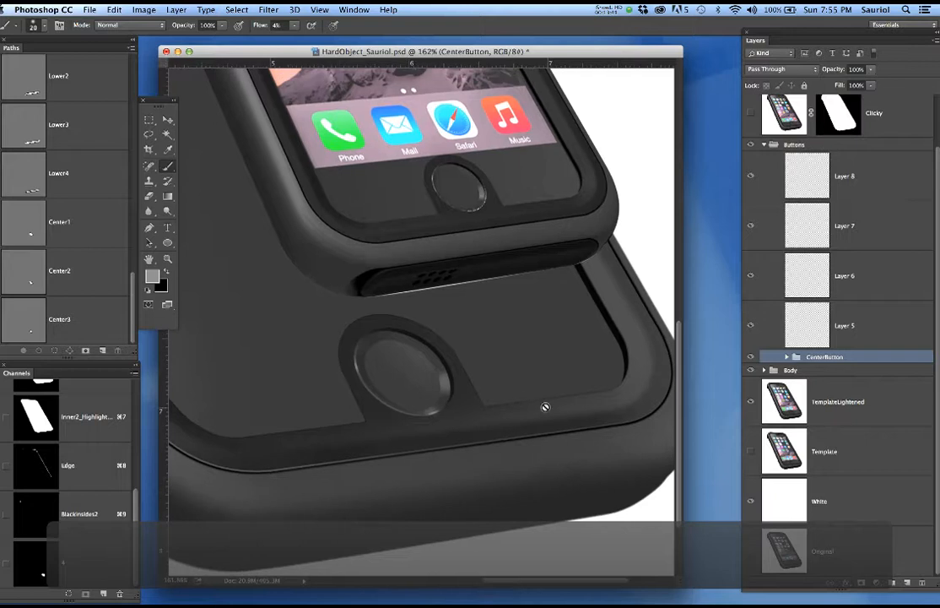
click(828, 328)
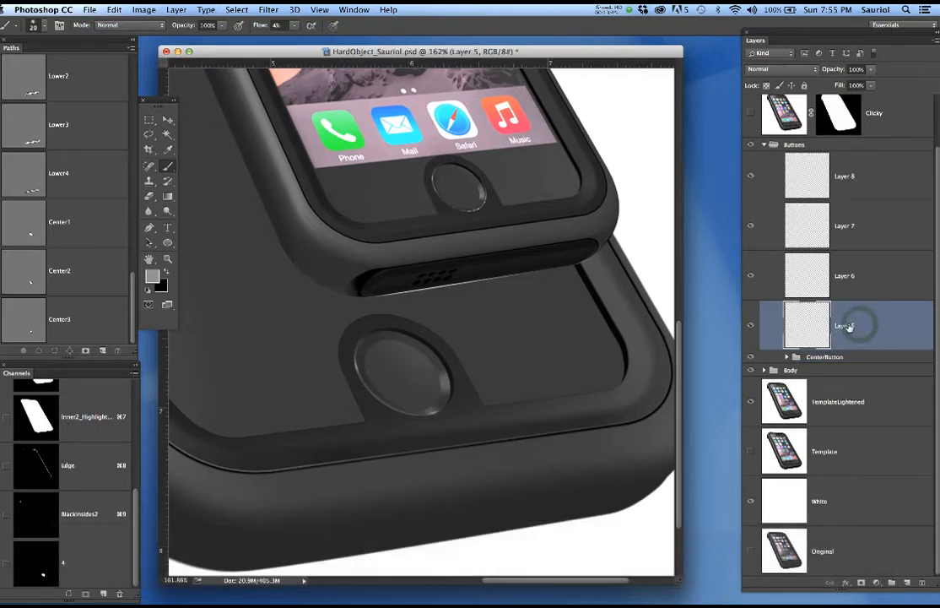
double_click(848, 327)
text(Lowe)
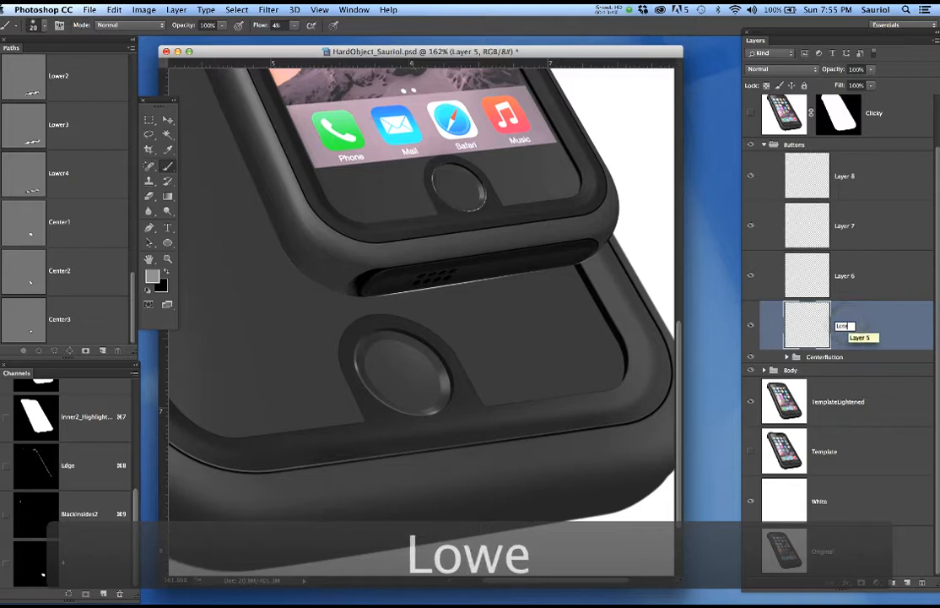
text(r1)
key(Return)
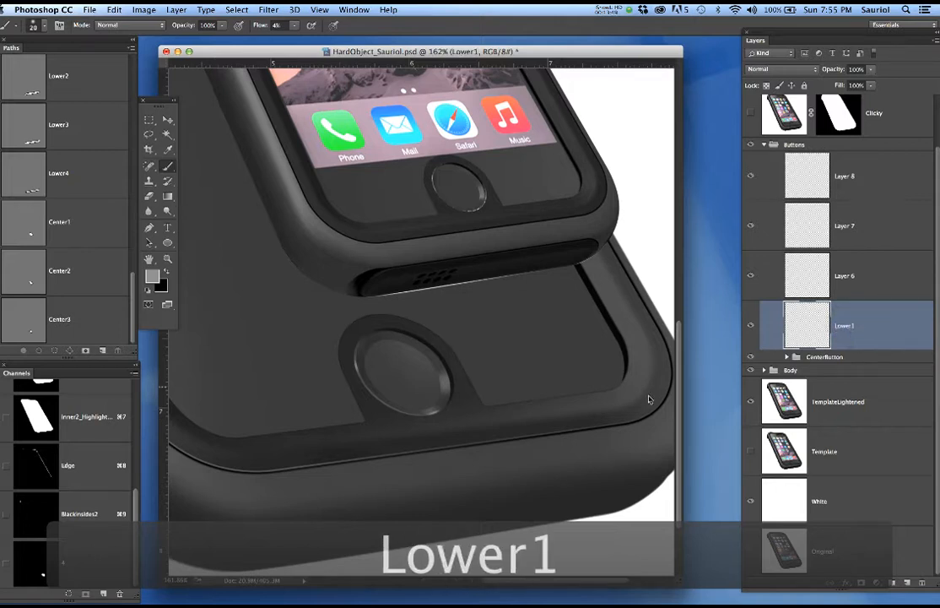
Show the Clicky reference and display the Lower1 path around the phone's lower port strip, using the Pen tool in full-screen mode.
scroll(514, 418, down, 3)
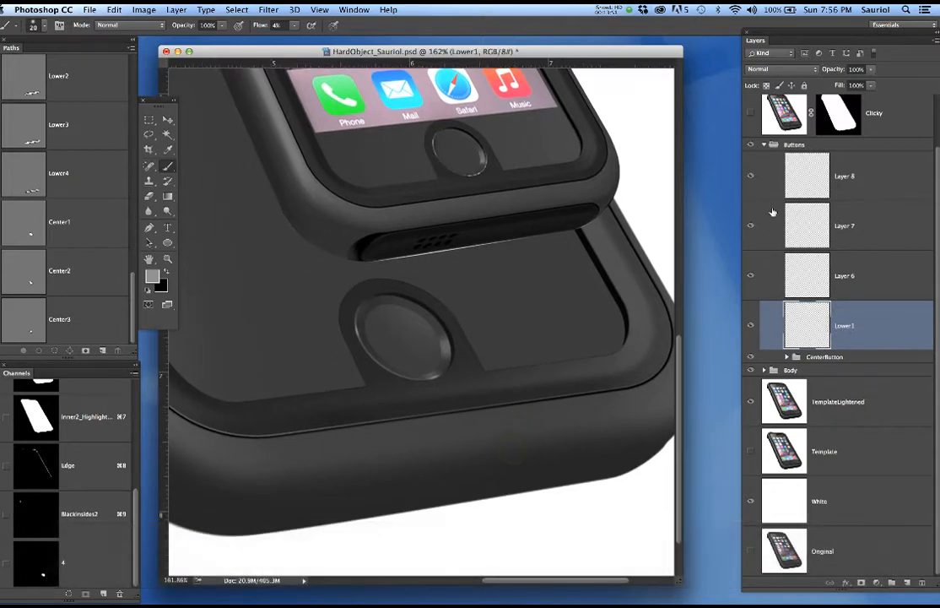
click(751, 115)
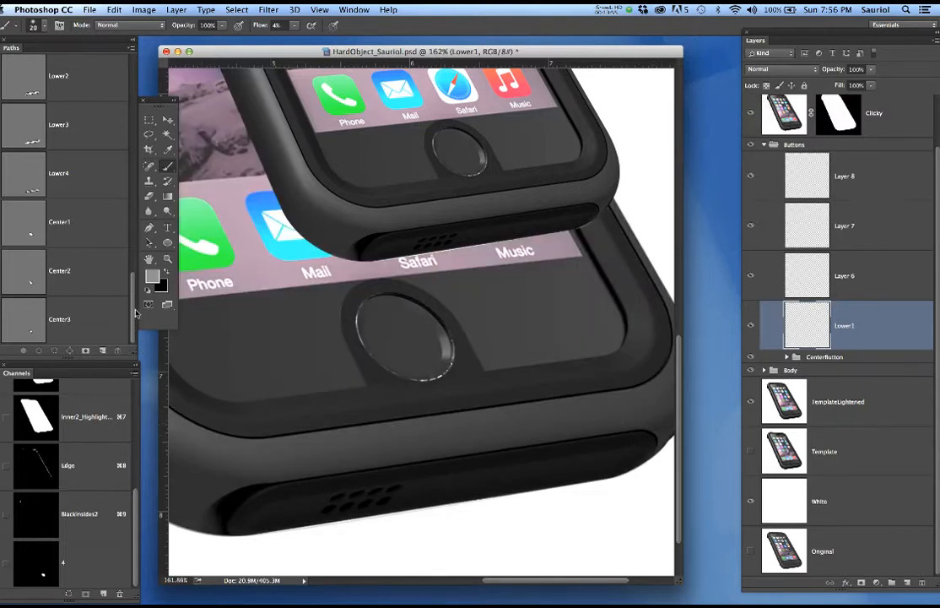
scroll(72, 242, up, 5)
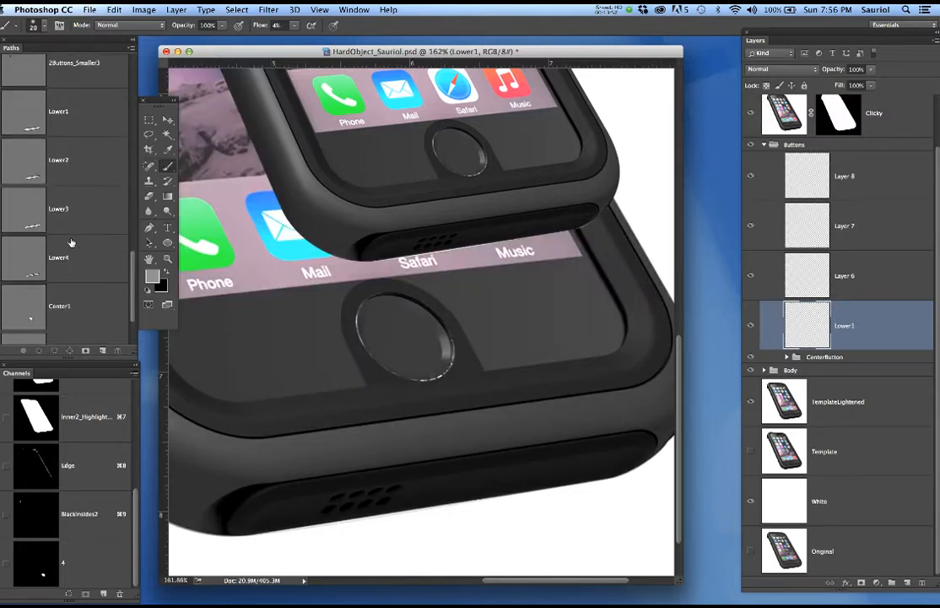
click(32, 150)
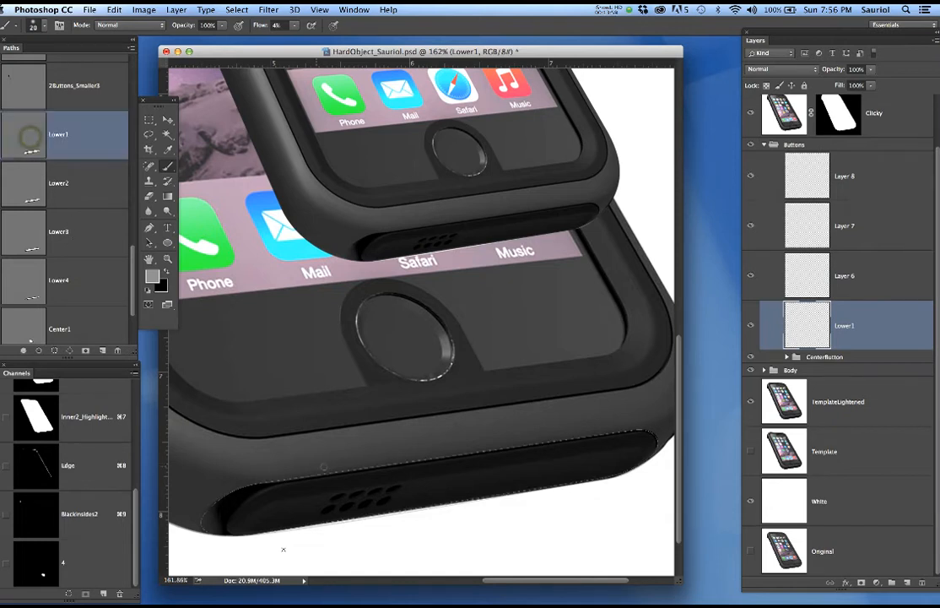
scroll(547, 479, up, 3)
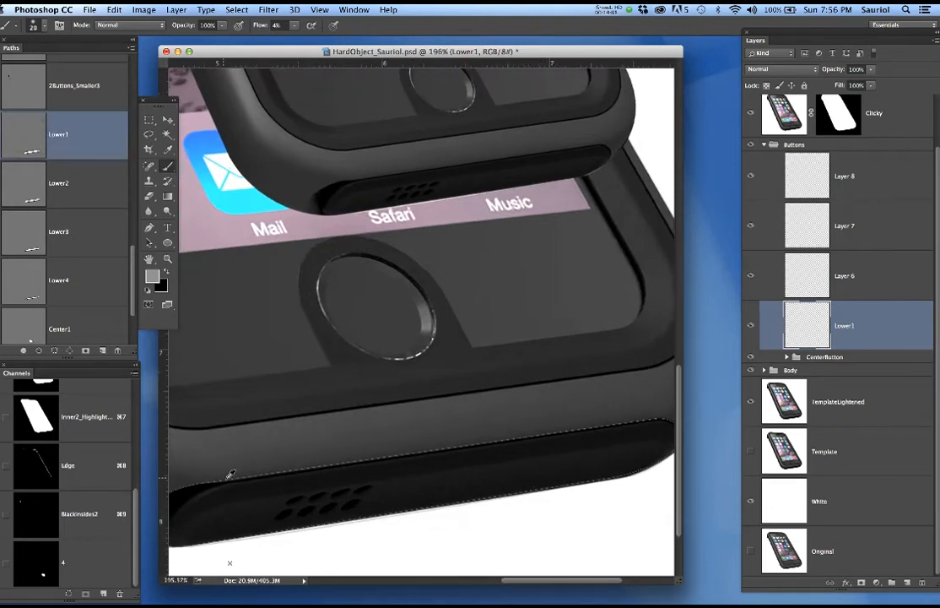
key(p)
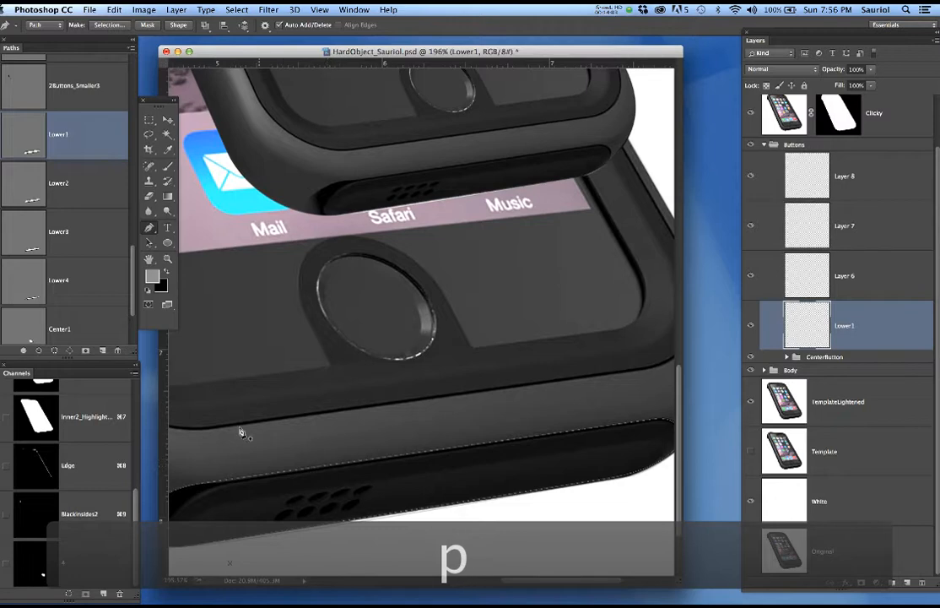
key(f)
drag(454, 413, 482, 360)
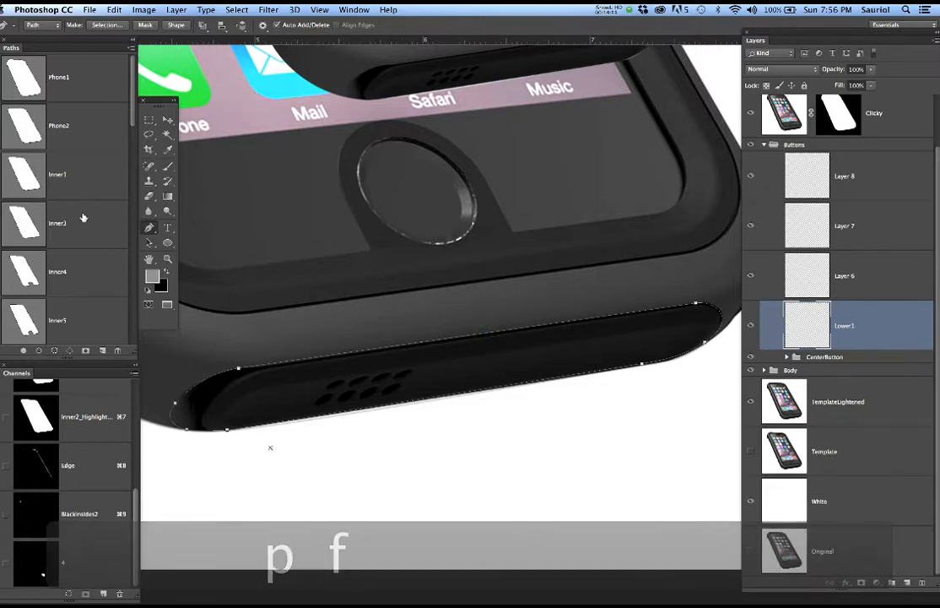
Display the Lower2 path and examine how it follows the inner edge of the phone's lower port strip.
scroll(83, 216, down, 1)
scroll(82, 218, up, 1)
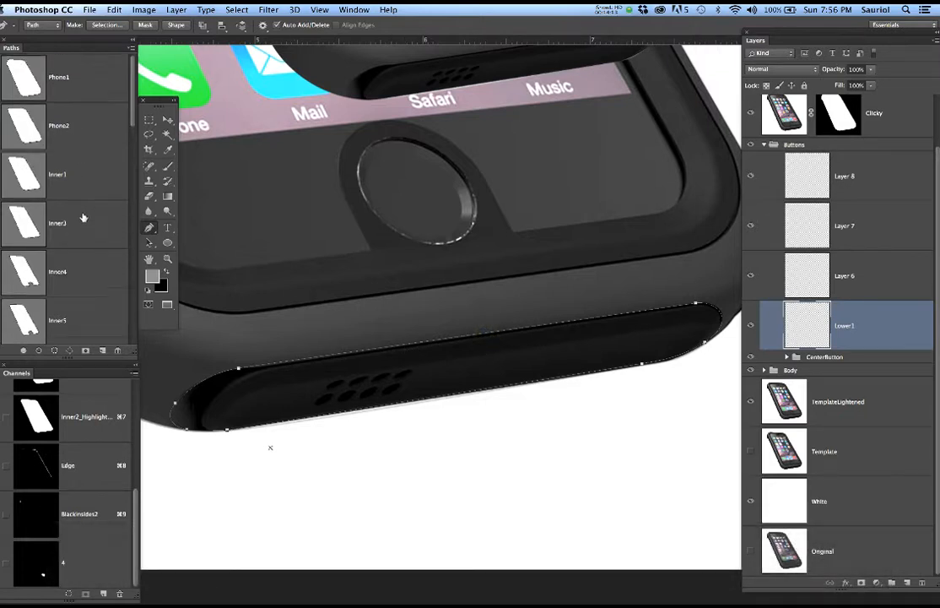
scroll(83, 219, down, 5)
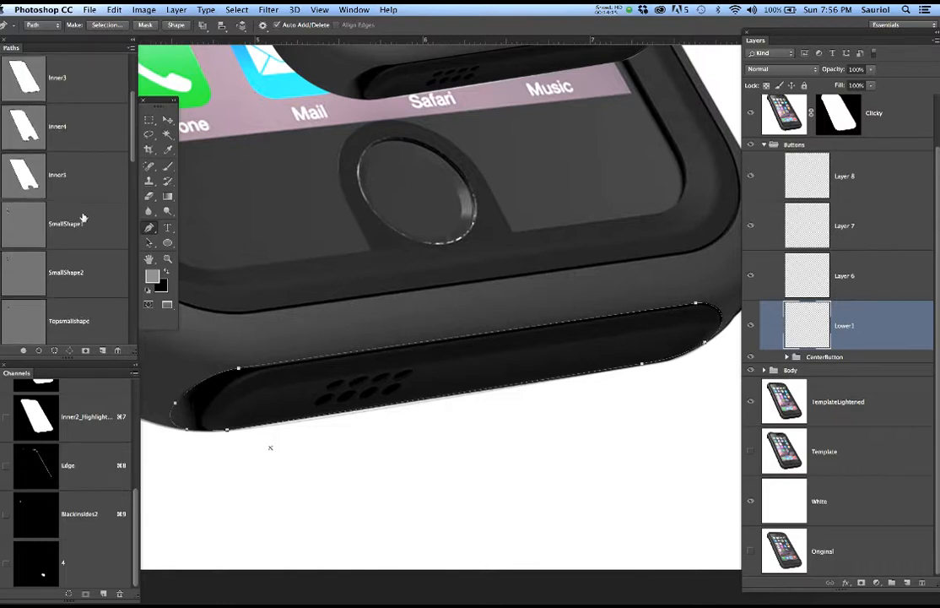
scroll(82, 218, down, 10)
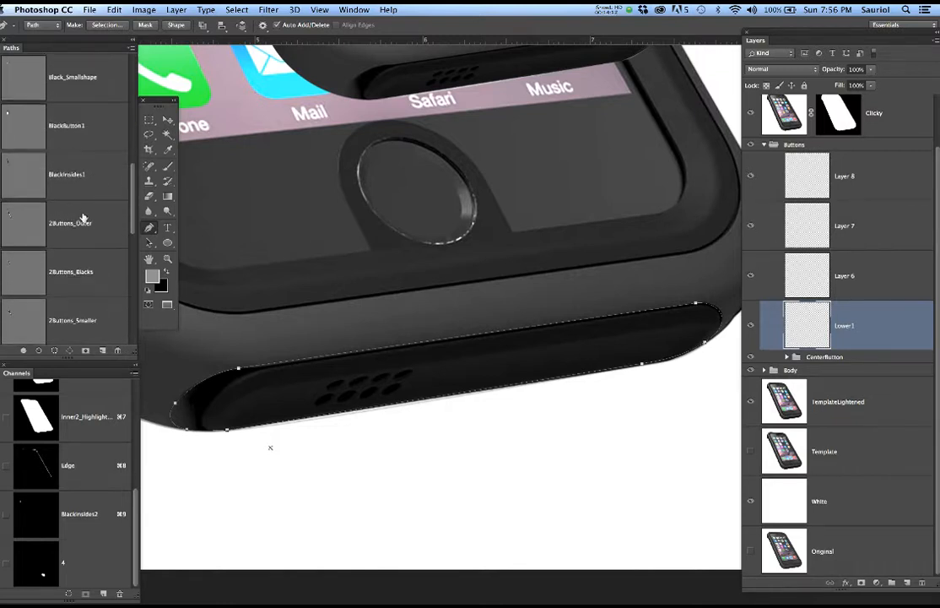
scroll(83, 218, down, 15)
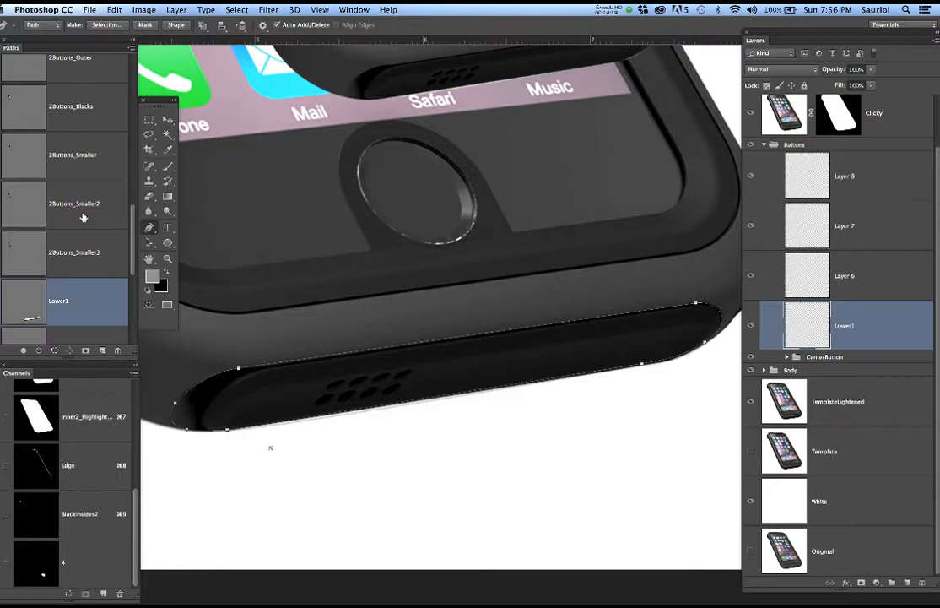
scroll(83, 217, up, 2)
scroll(83, 218, down, 5)
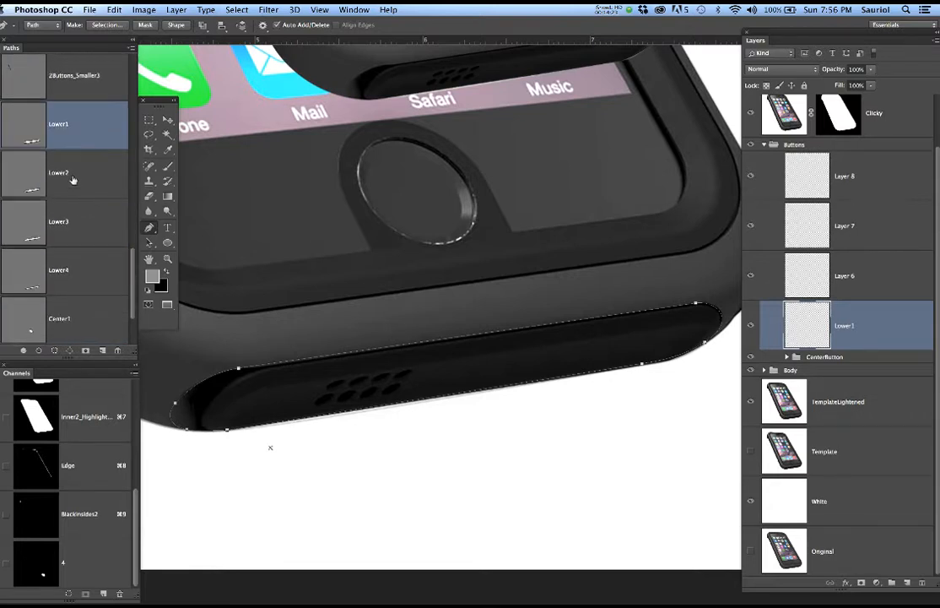
click(83, 182)
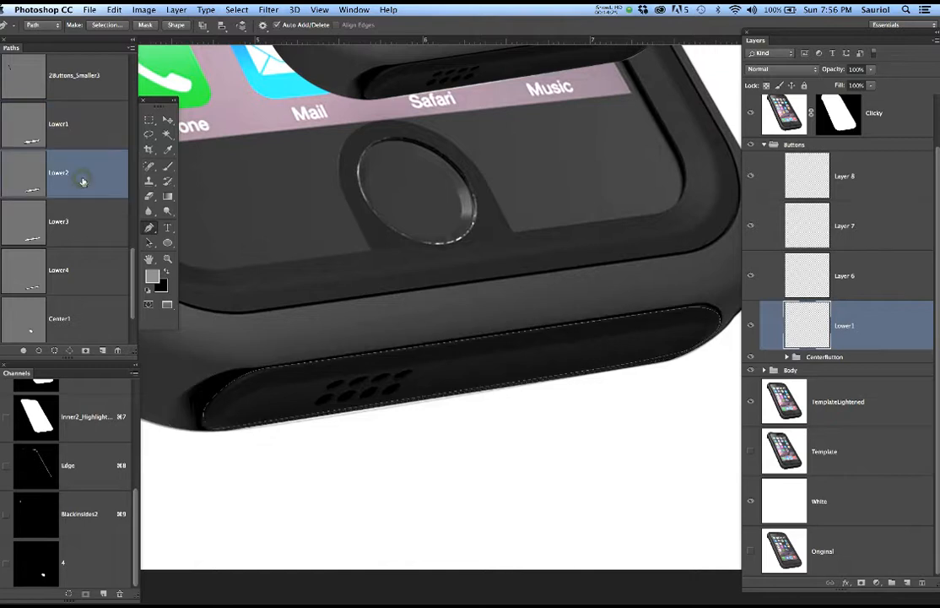
scroll(262, 372, up, 2)
scroll(262, 371, up, 1)
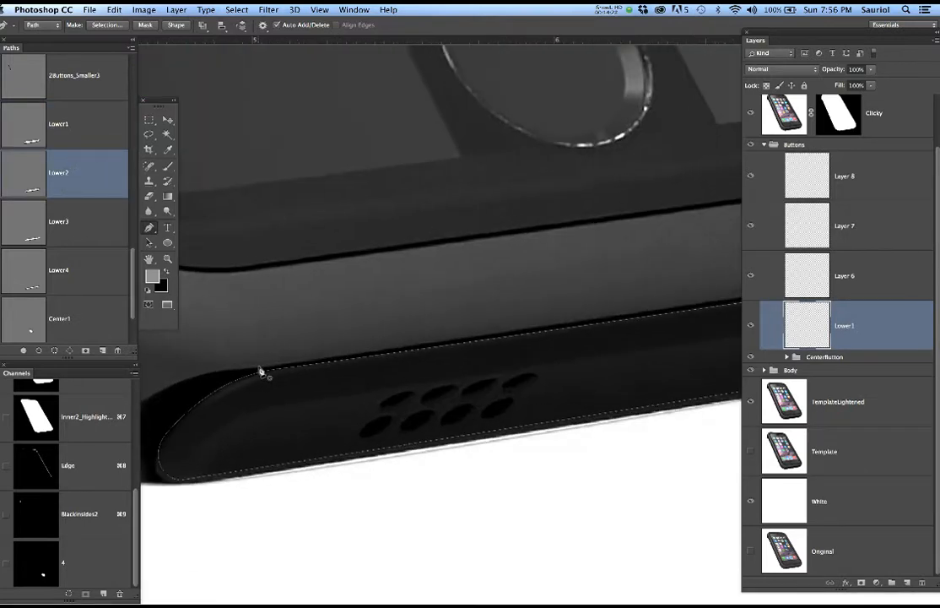
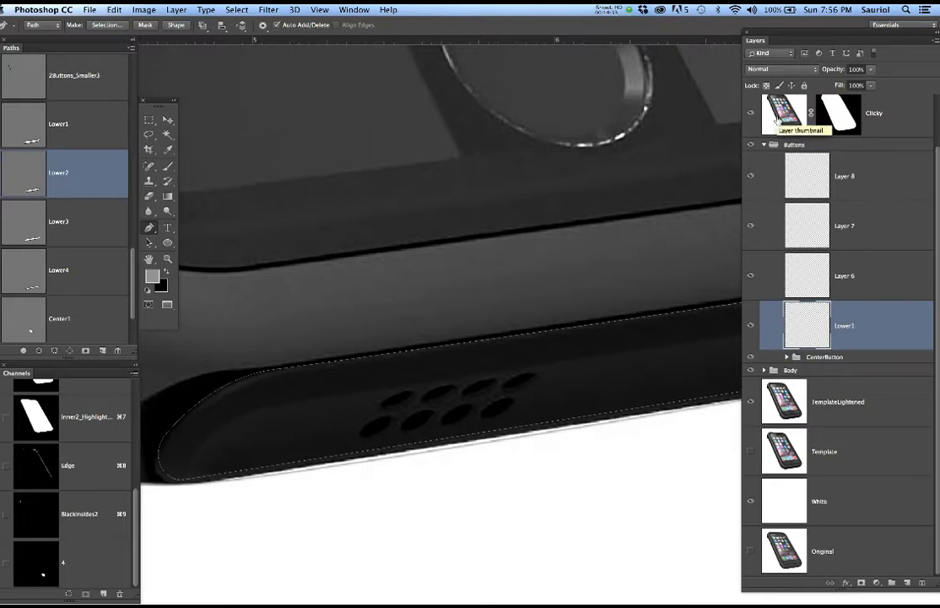
Duplicate the Clicky layer and brighten the copy with Levels, using midtones 1.37 and white input 180, with the Pen tool active again.
drag(883, 130, 909, 582)
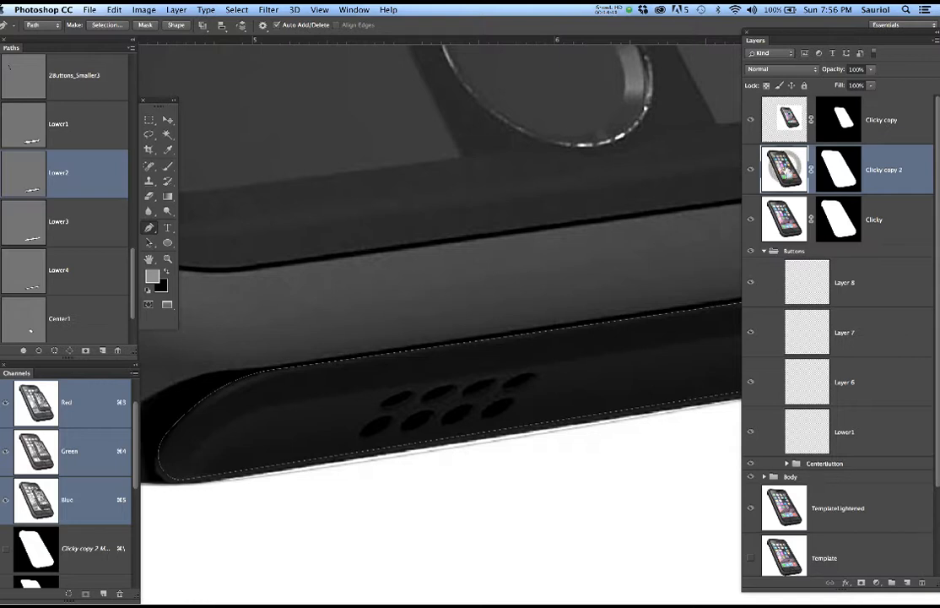
key(super+l)
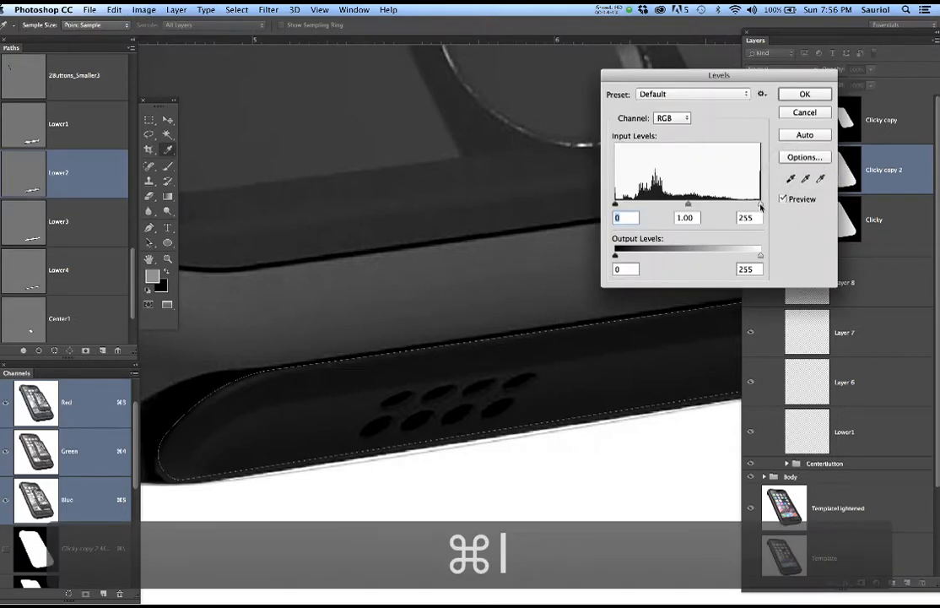
drag(761, 205, 655, 206)
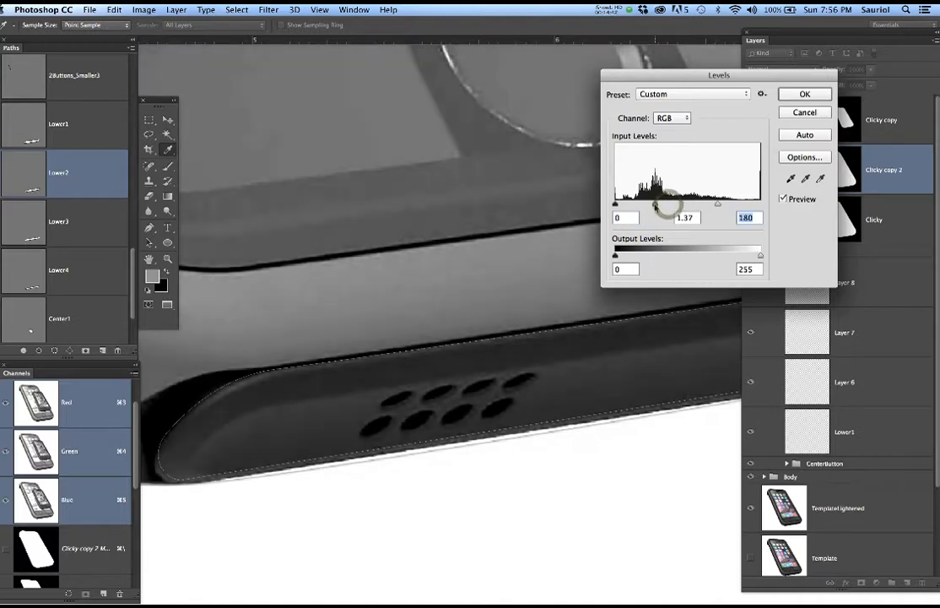
click(798, 94)
key(p)
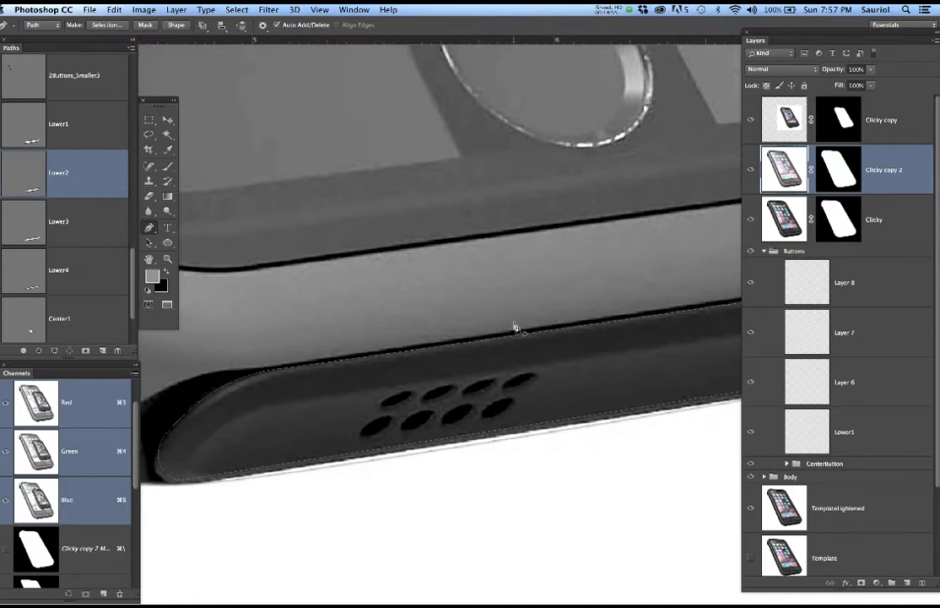
Compare the brightened Clicky copy 2 with the original by toggling its visibility, leaving it hidden.
click(751, 170)
click(751, 170)
click(751, 170)
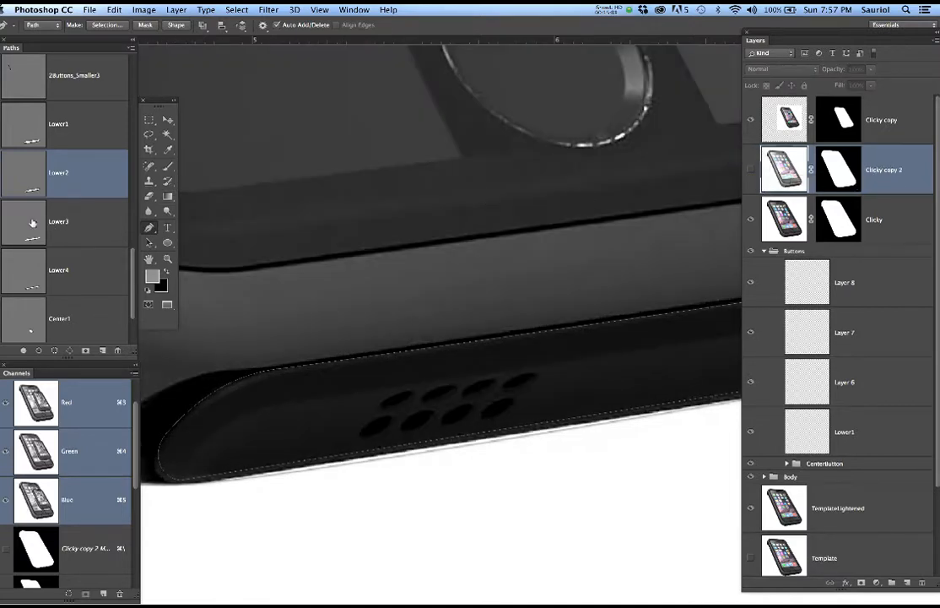
Examine the Lower3, Lower4 and Center1 paths one after another against the lower port strip.
click(86, 226)
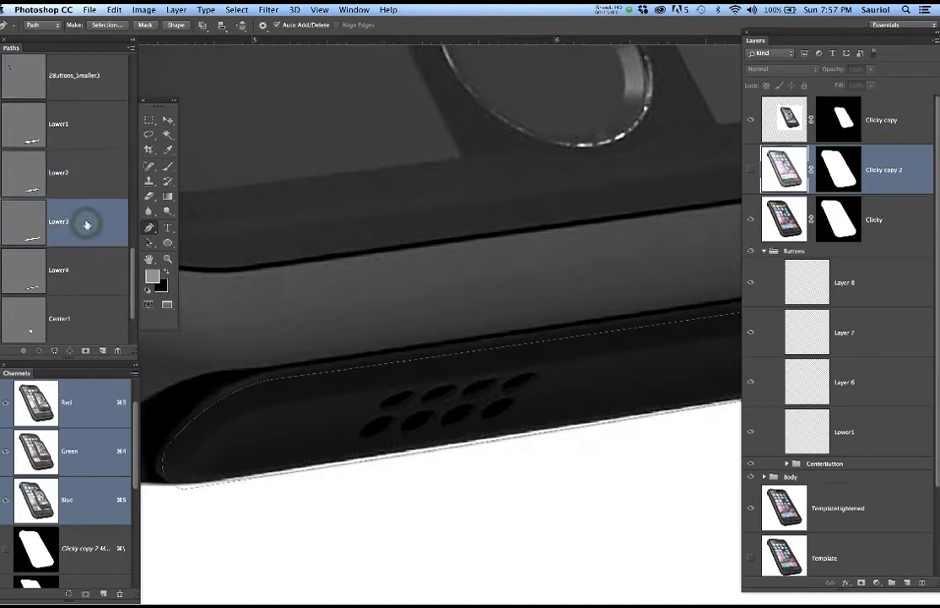
click(94, 281)
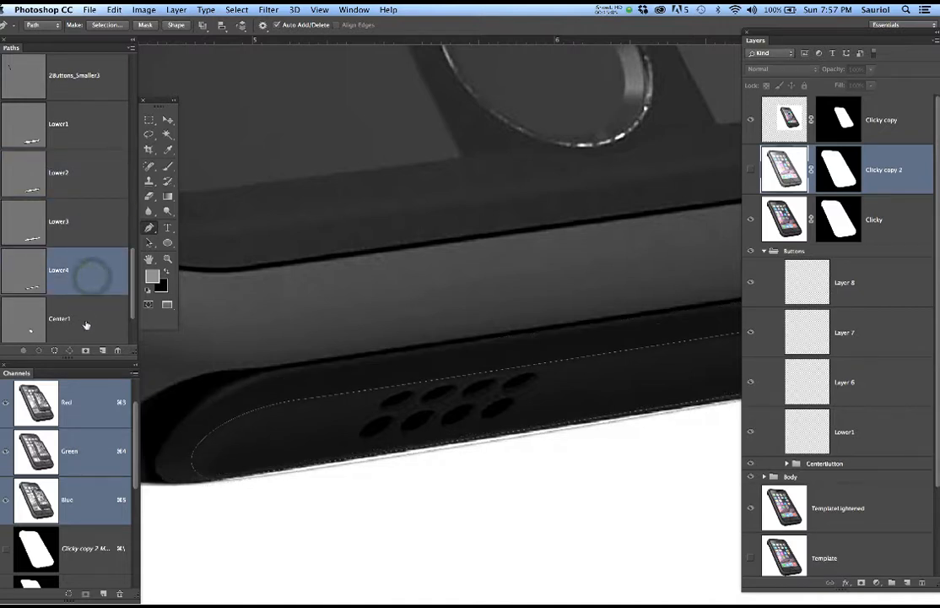
click(85, 320)
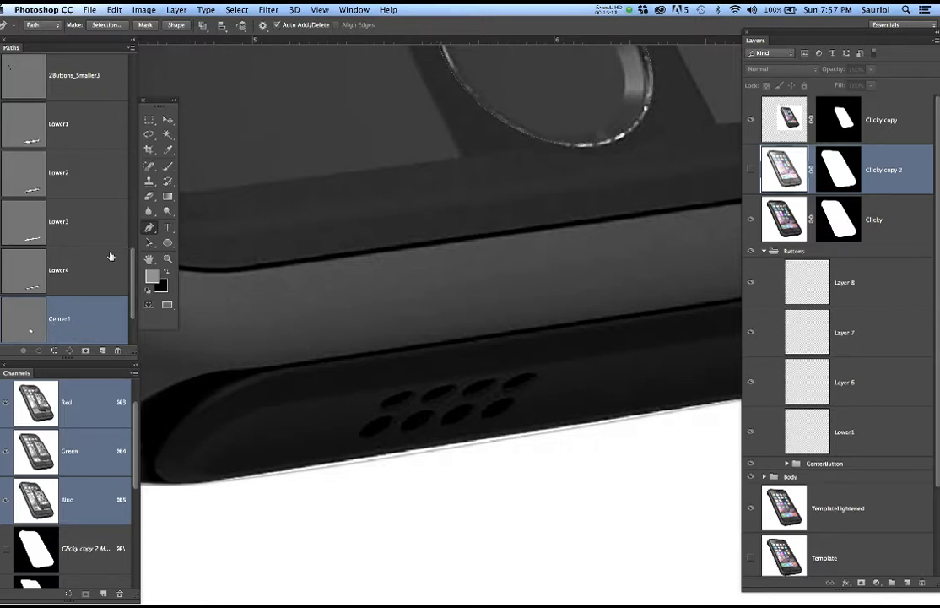
click(86, 272)
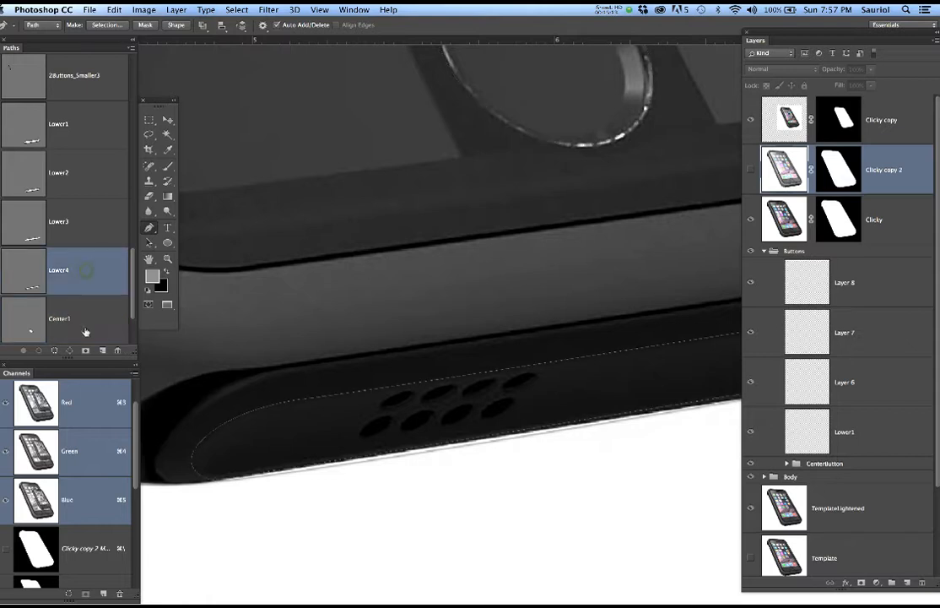
click(83, 326)
click(86, 269)
click(89, 318)
click(89, 271)
click(89, 316)
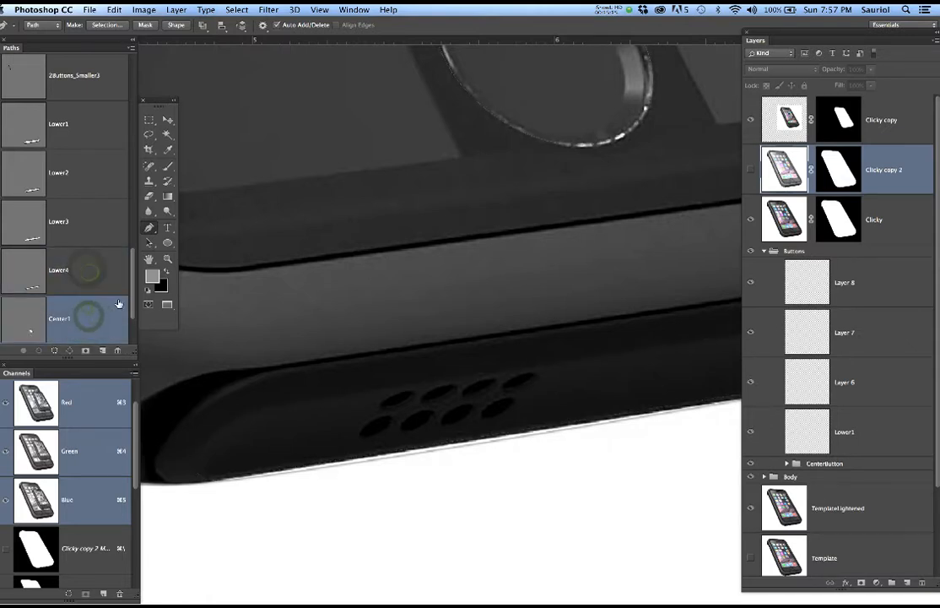
Deselect the Center1 path and save the document.
mouse_move(133, 305)
mouse_down()
mouse_move(131, 327)
mouse_move(135, 304)
mouse_up()
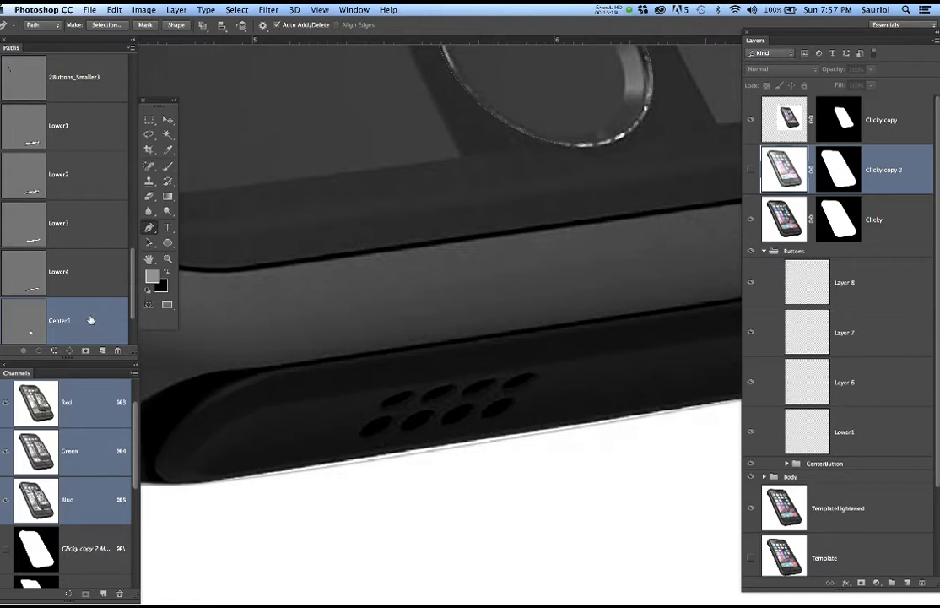
key(Escape)
key(super+s)
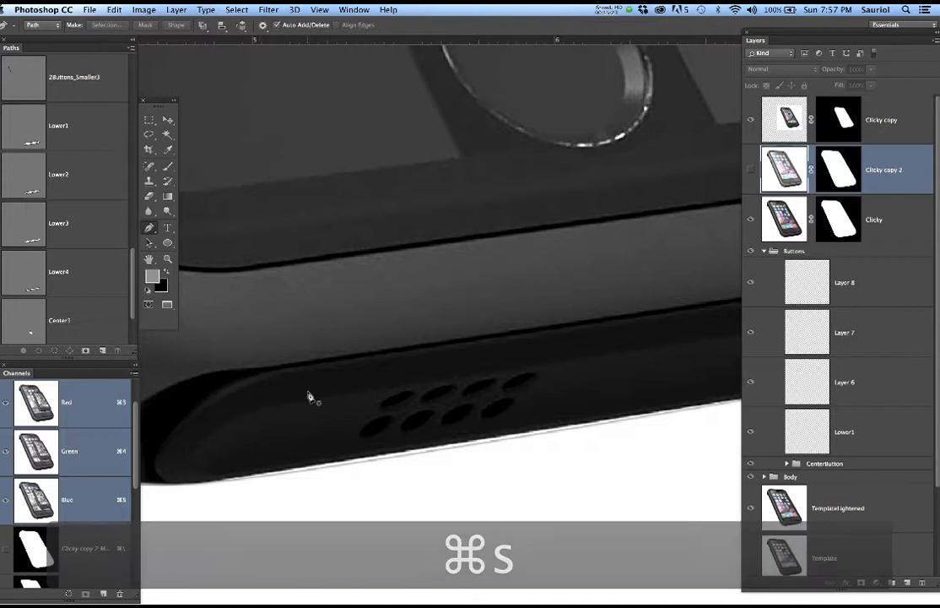
Show Clicky copy 2 and draw an elliptical path about 18 by 37 px beside the speaker holes.
scroll(365, 415, up, 1)
scroll(366, 415, up, 3)
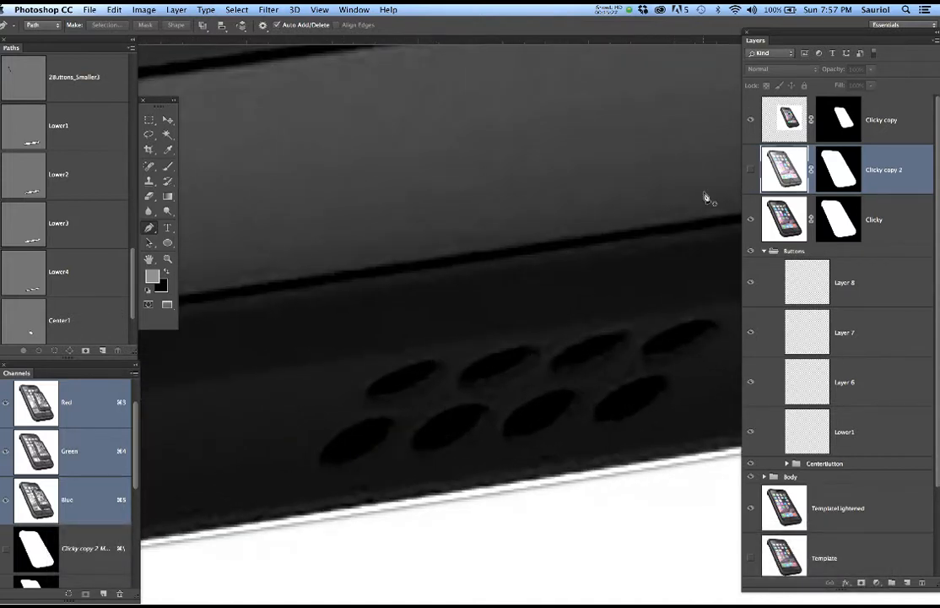
click(751, 170)
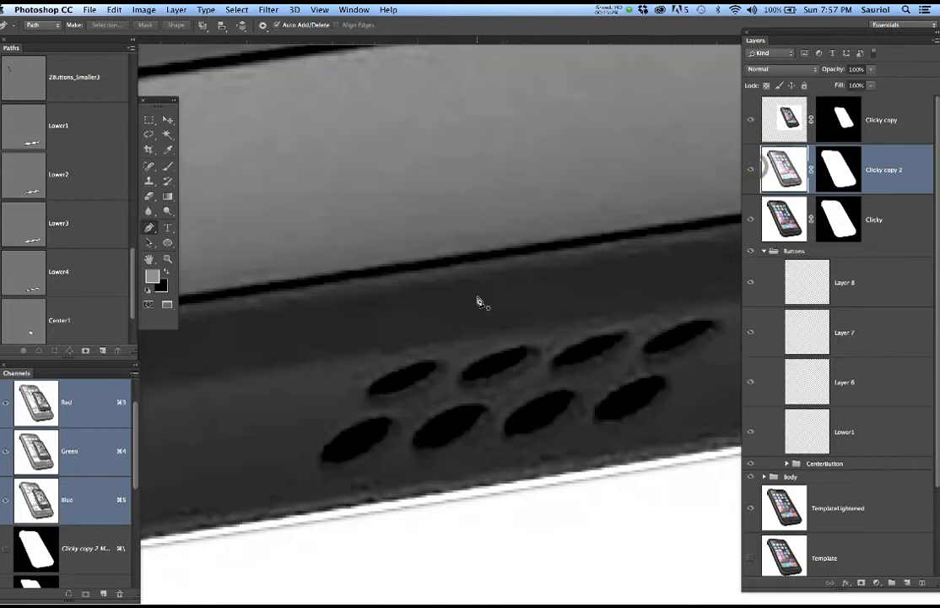
key(u)
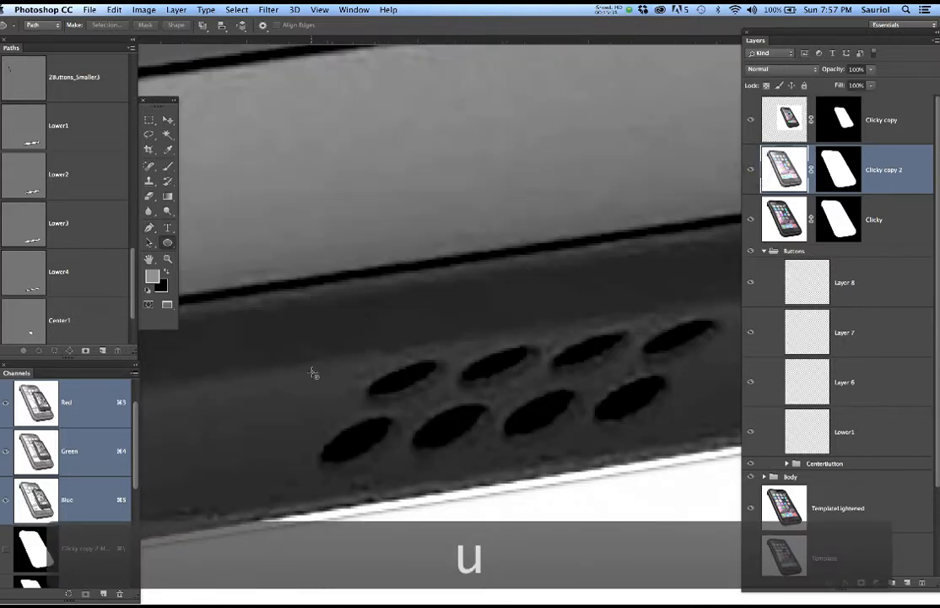
drag(284, 378, 304, 422)
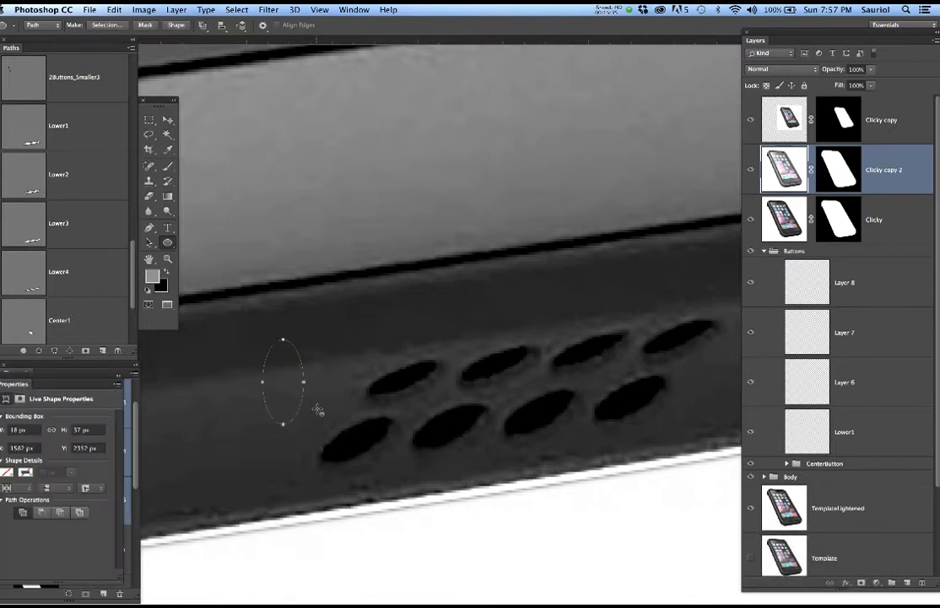
Free-transform the elliptical path, rotating it to about 62° and moving it over the first speaker hole of the upper row.
key(super+t)
drag(283, 317, 328, 327)
drag(298, 378, 416, 379)
drag(494, 359, 490, 399)
scroll(422, 394, up, 4)
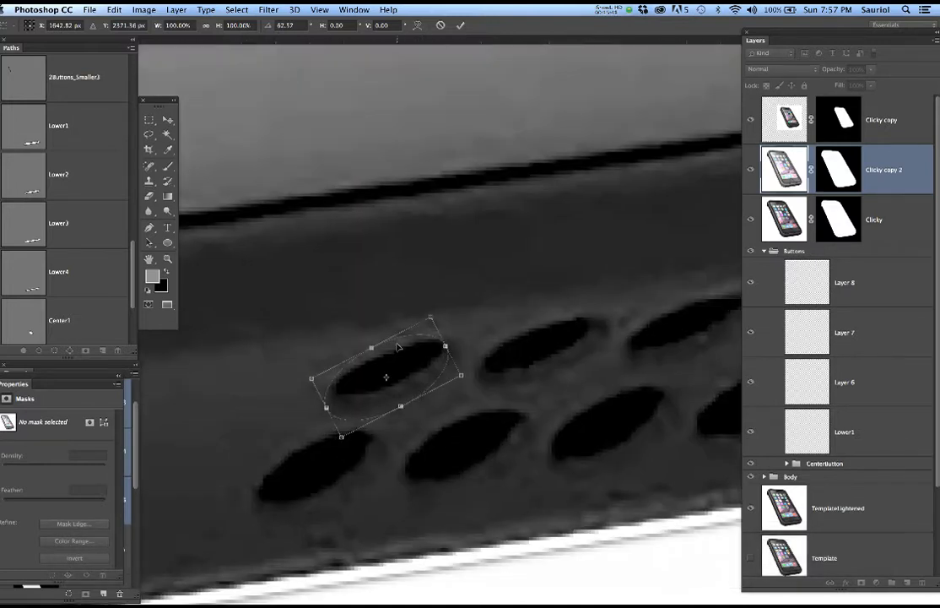
Fit the ellipse to the hole by rotating it to about 67° and narrowing it to about 93%, and apply the transform.
mouse_move(370, 343)
mouse_down()
mouse_move(378, 363)
mouse_move(382, 357)
mouse_up()
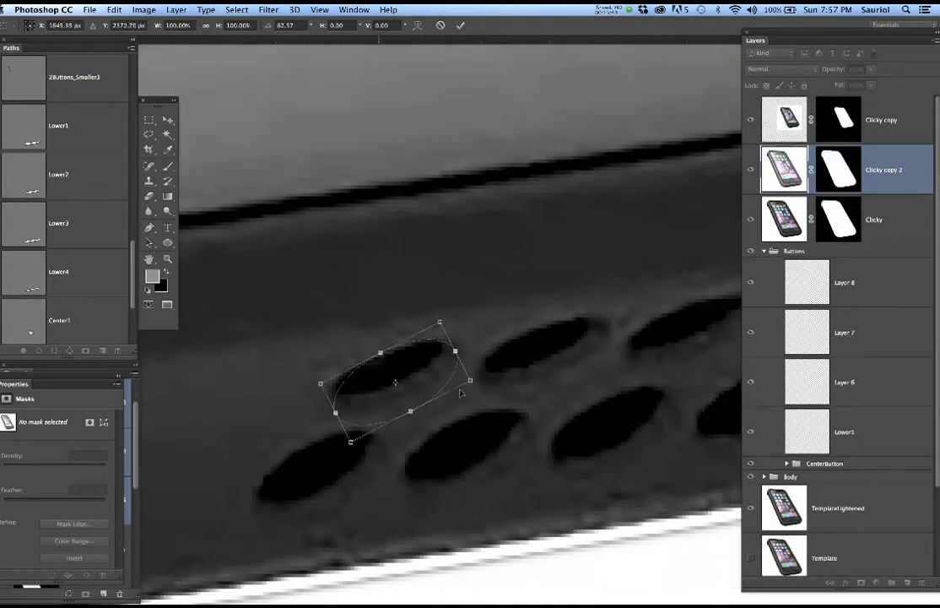
drag(508, 382, 484, 391)
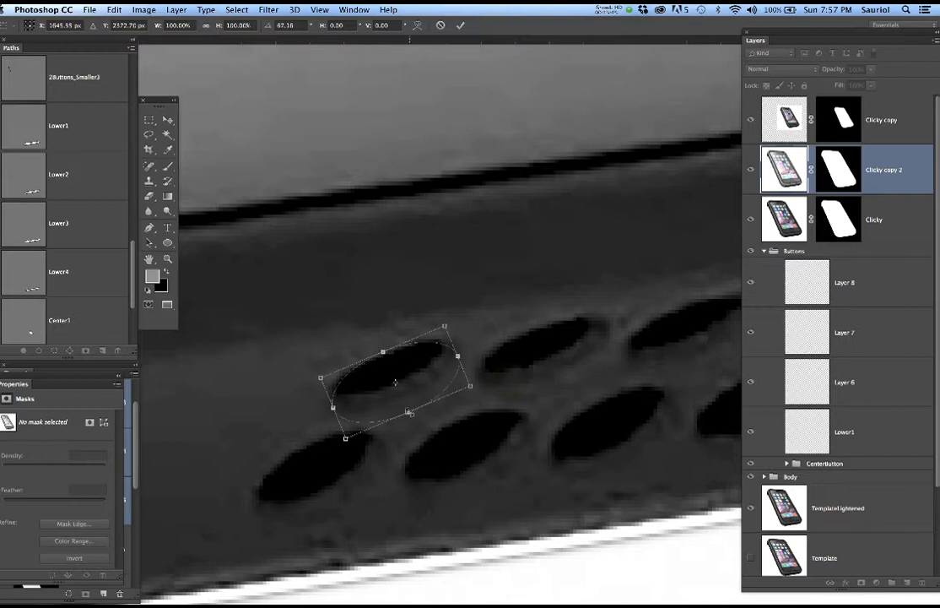
drag(408, 414, 417, 376)
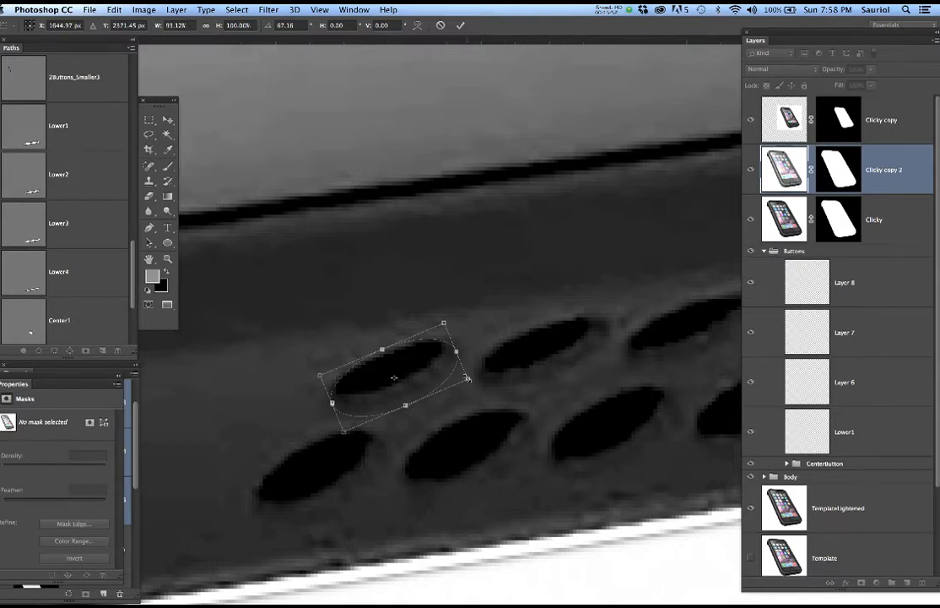
drag(488, 347, 491, 350)
key(Return)
click(544, 225)
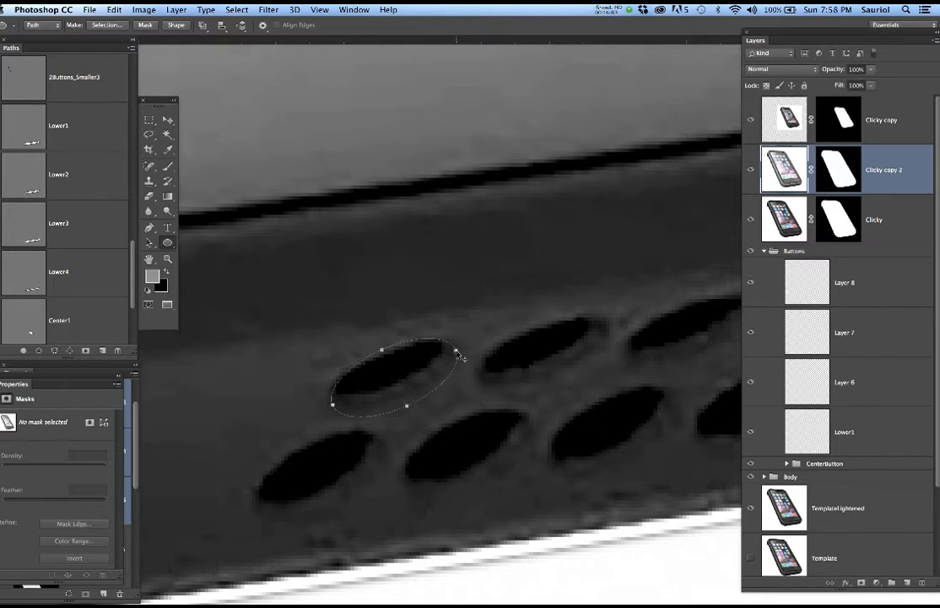
Duplicate the ellipse onto the lower row's first speaker hole and copy the pair onto the second hole of each row.
drag(455, 350, 385, 449)
drag(235, 320, 564, 532)
drag(510, 401, 405, 386)
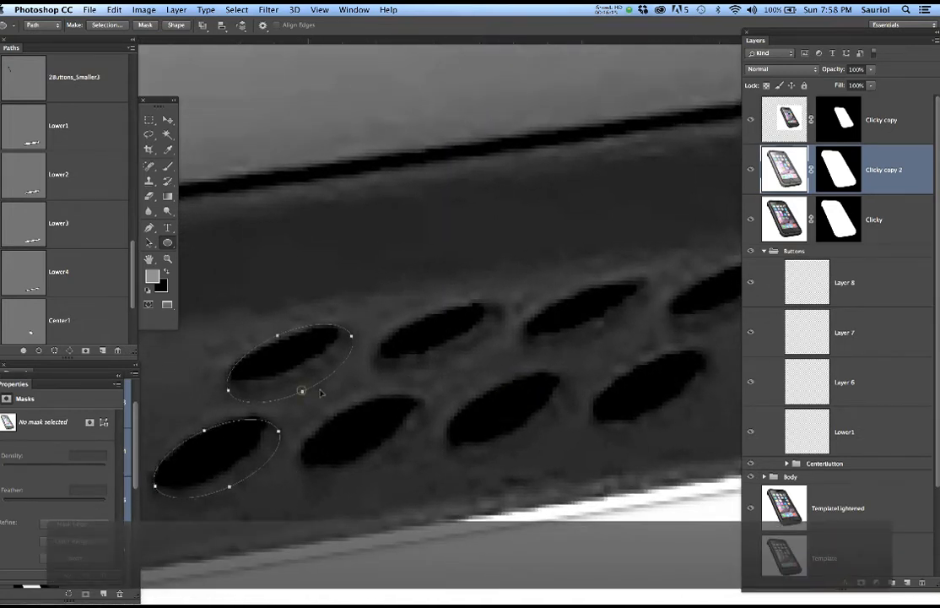
drag(315, 393, 449, 370)
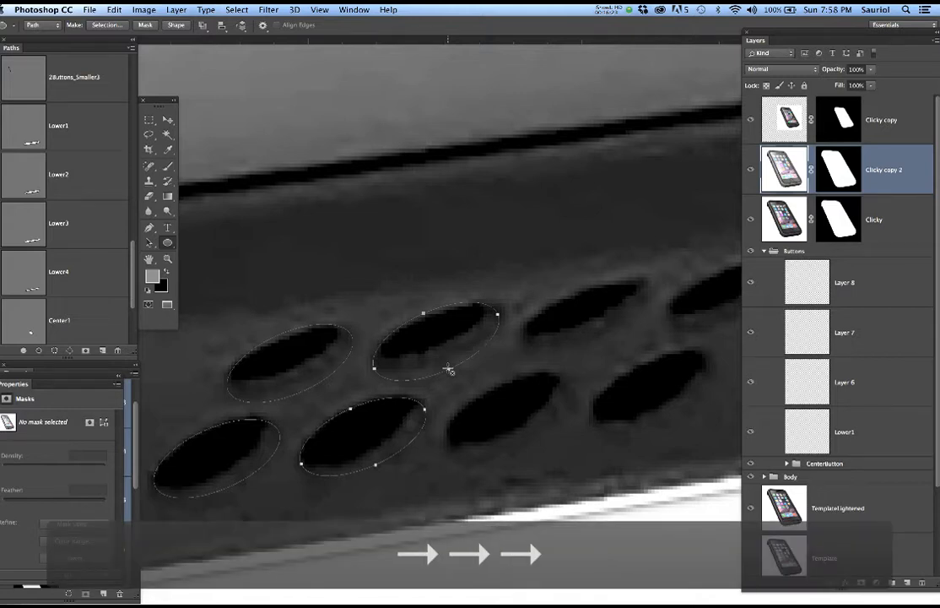
key(p)
key(Right)
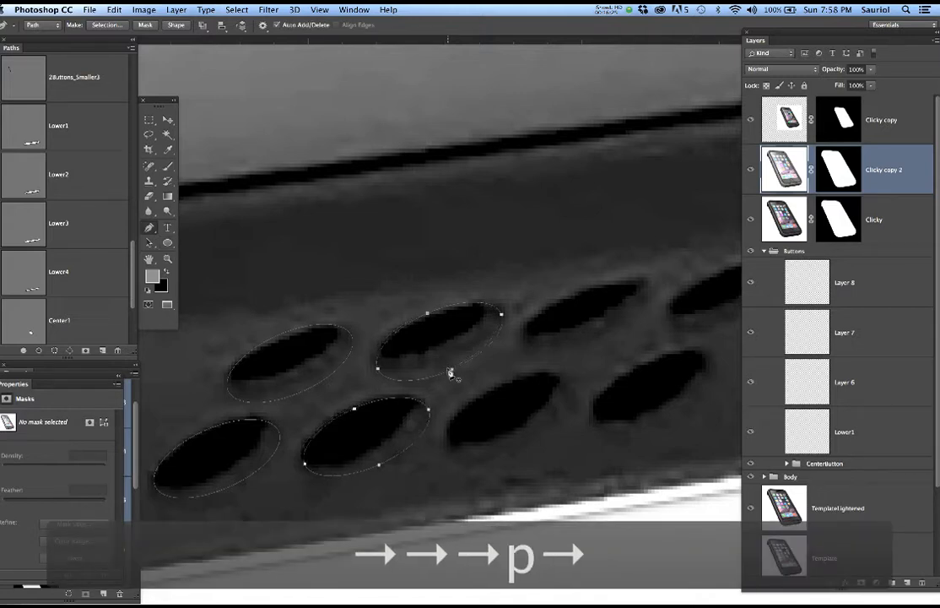
Select the four ellipses and duplicate them onto the remaining four speaker holes.
scroll(447, 376, down, 3)
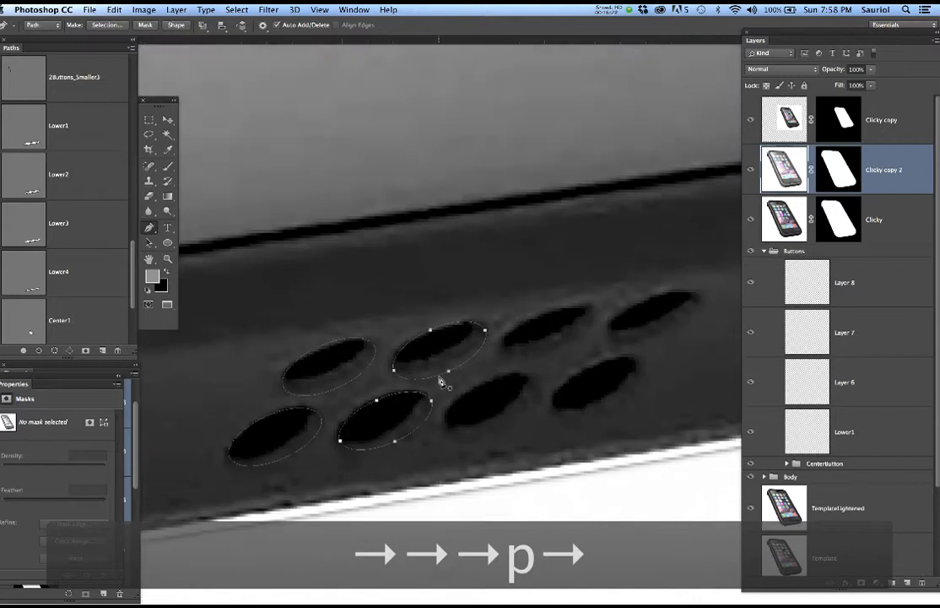
drag(211, 283, 622, 513)
drag(284, 388, 499, 356)
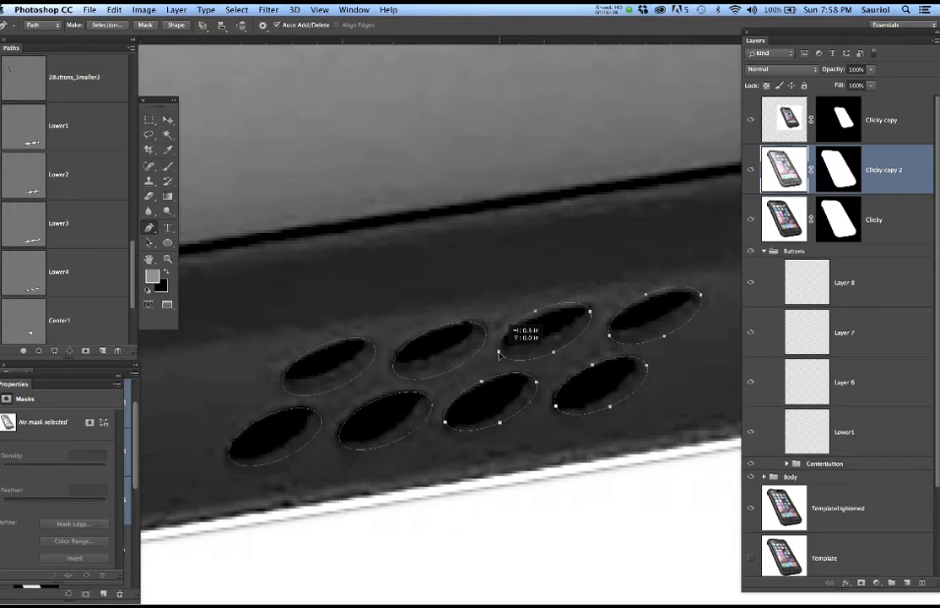
drag(499, 356, 499, 355)
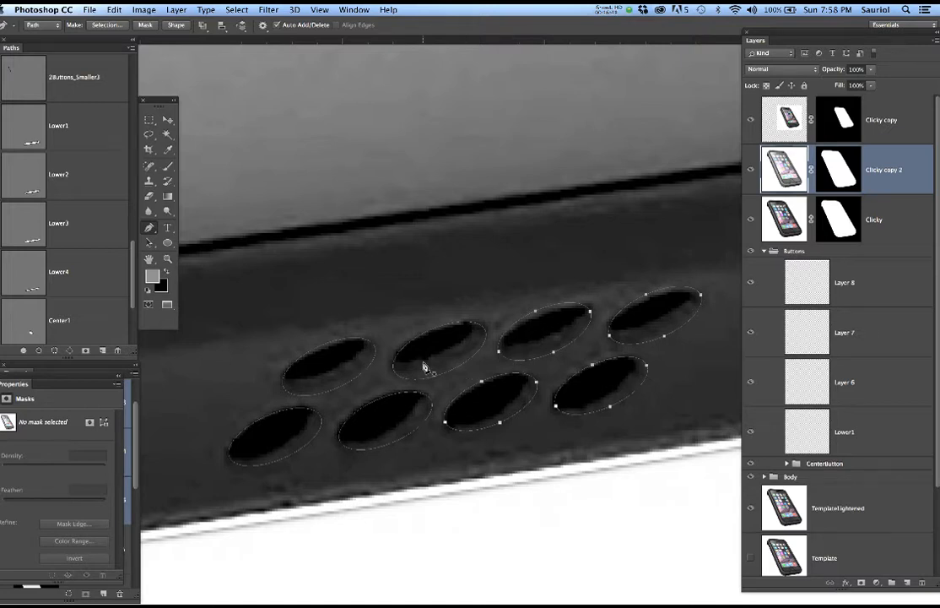
Save the work path of the eight speaker-hole ellipses under the name LittleHoles.
scroll(80, 294, down, 2)
scroll(80, 296, down, 2)
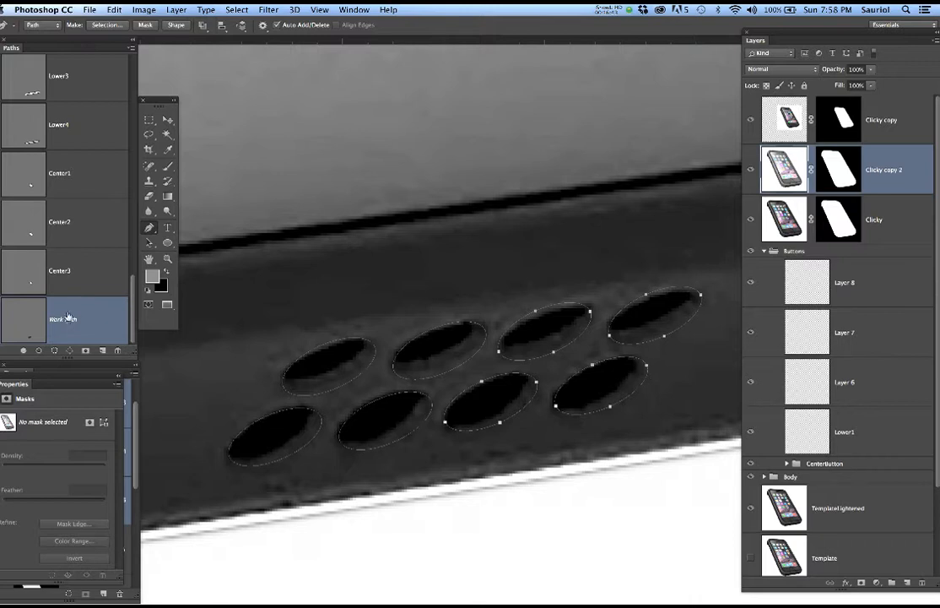
double_click(68, 323)
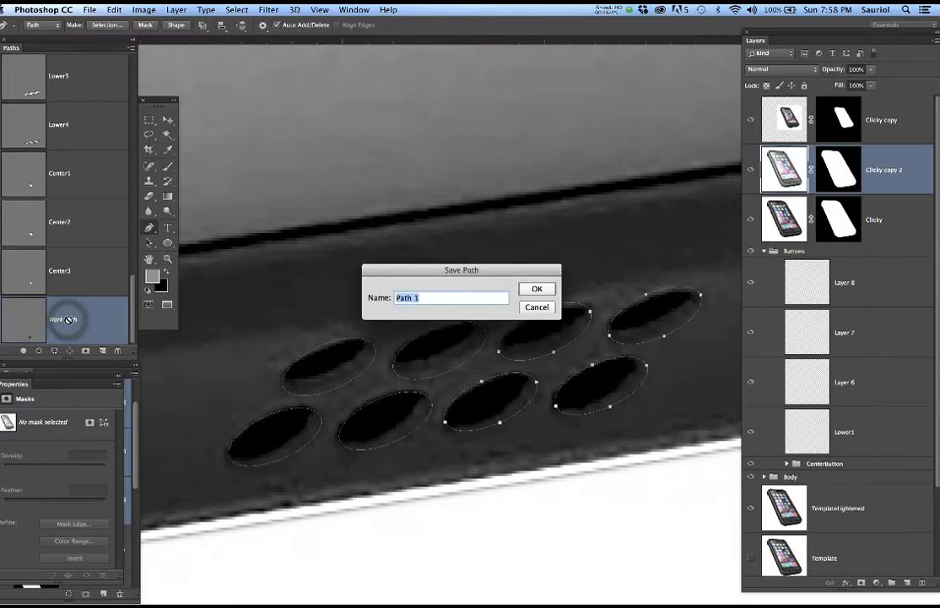
text(Little)
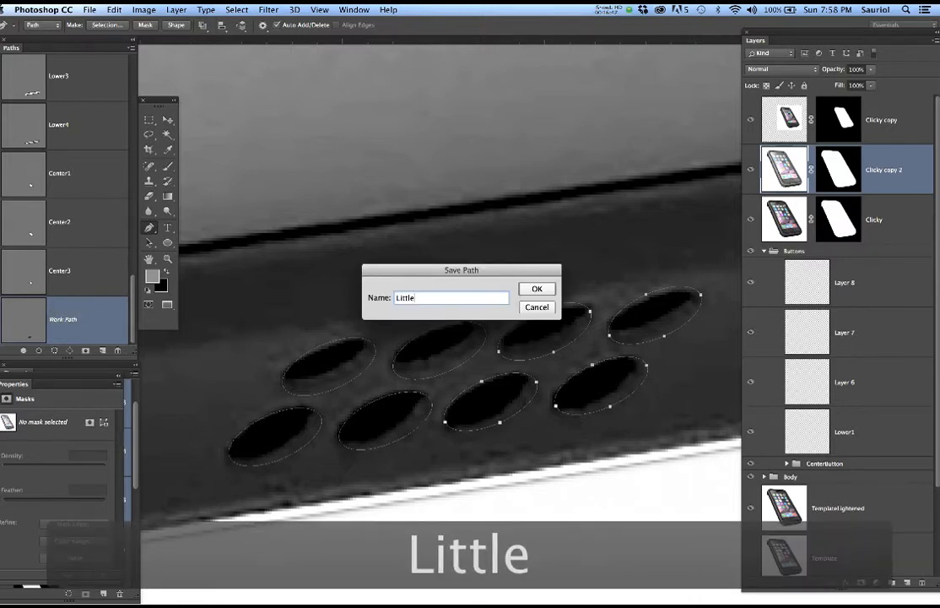
text(Holes)
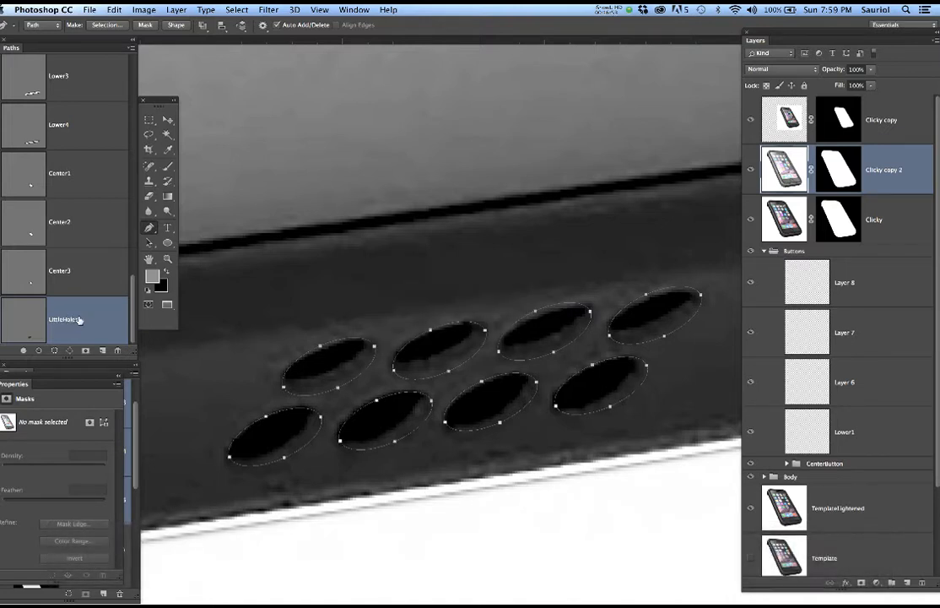
Duplicate the LittleHoles path and rename the copy LittleHolesBlackCenter.
drag(77, 318, 102, 350)
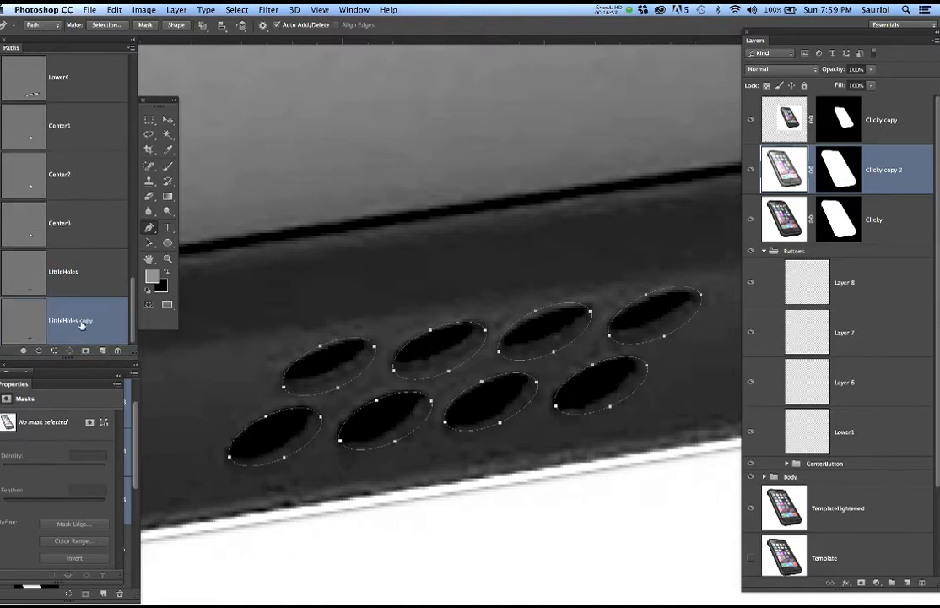
double_click(81, 320)
double_click(84, 321)
key(BackSpace)
text(Black)
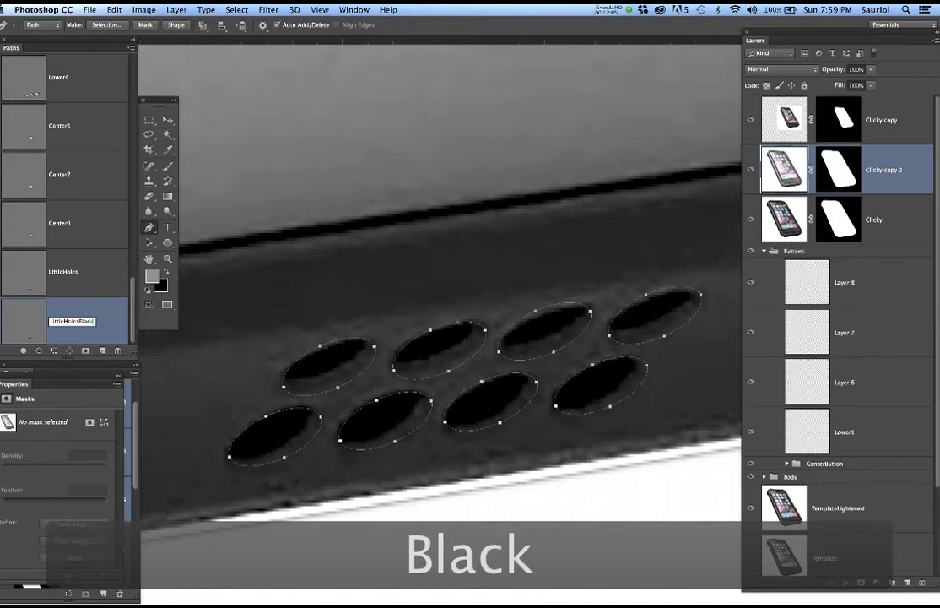
text(Center)
key(Return)
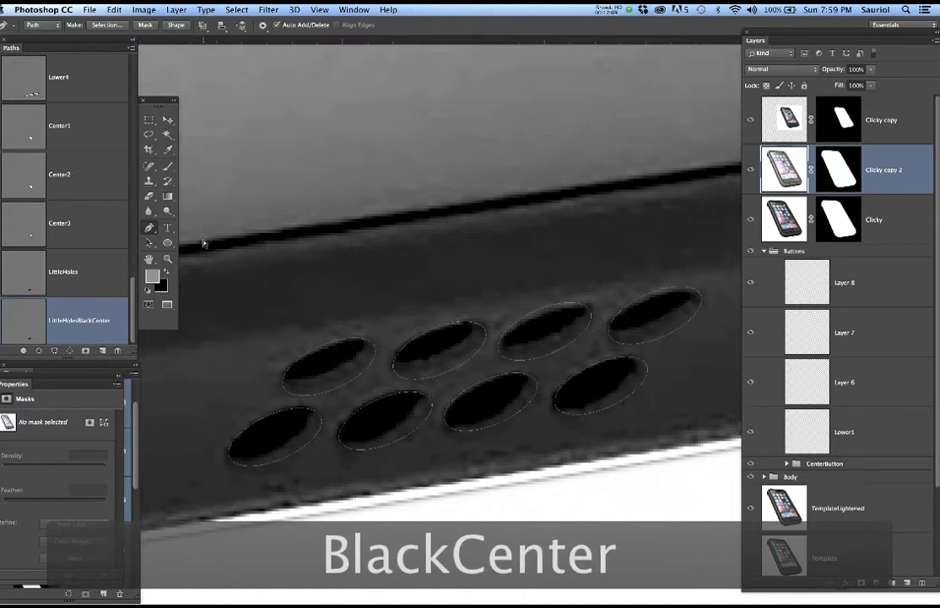
Select all eight ellipses of the LittleHolesBlackCenter path and shift them slightly up and to the left of the holes.
drag(202, 239, 717, 504)
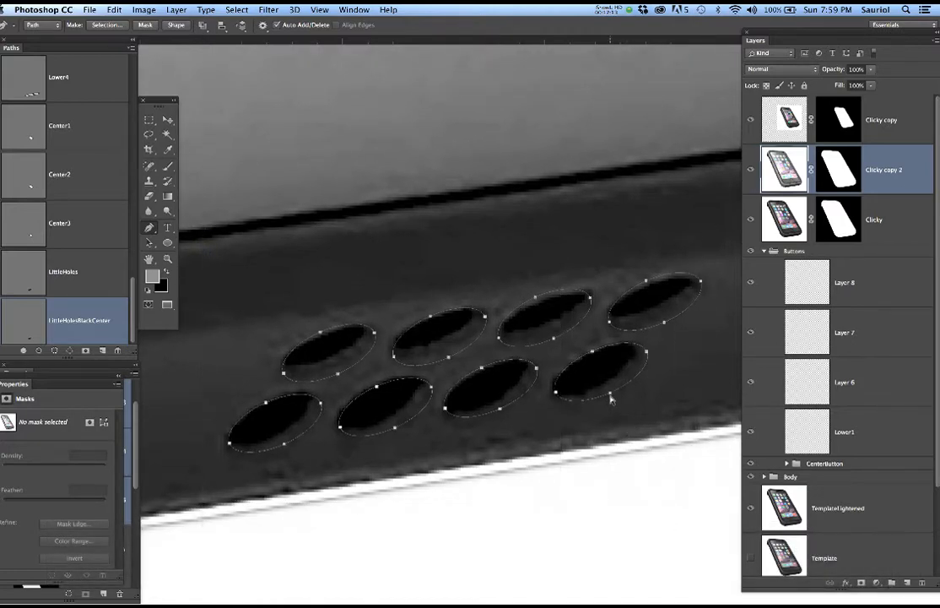
drag(610, 395, 600, 381)
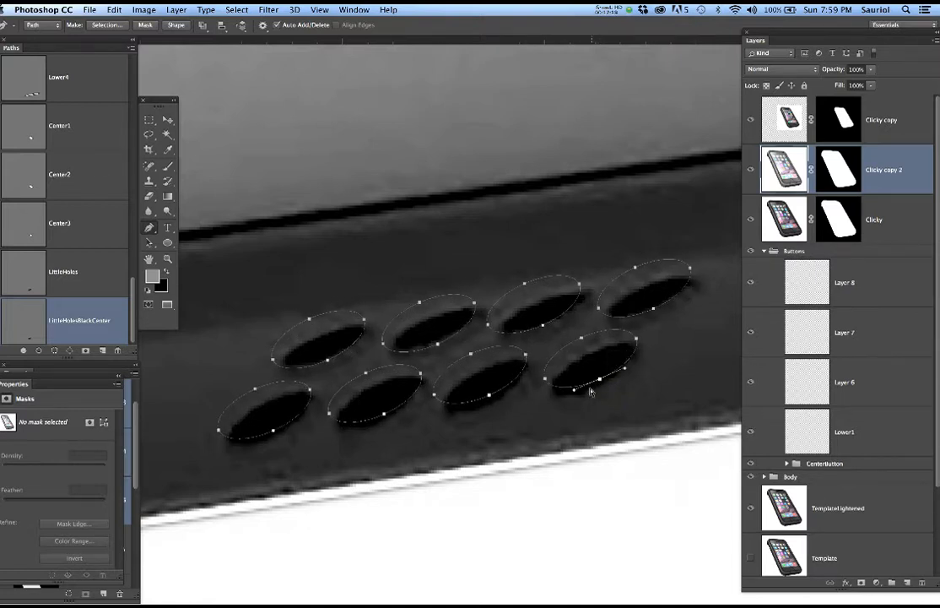
super+click(488, 395)
super+click(478, 392)
drag(207, 227, 731, 441)
drag(384, 414, 385, 418)
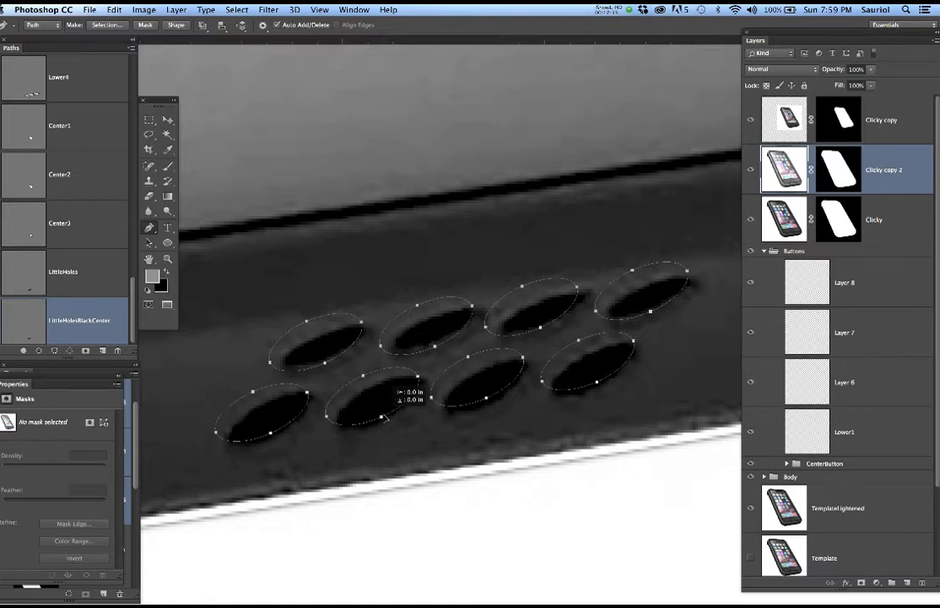
drag(384, 417, 387, 416)
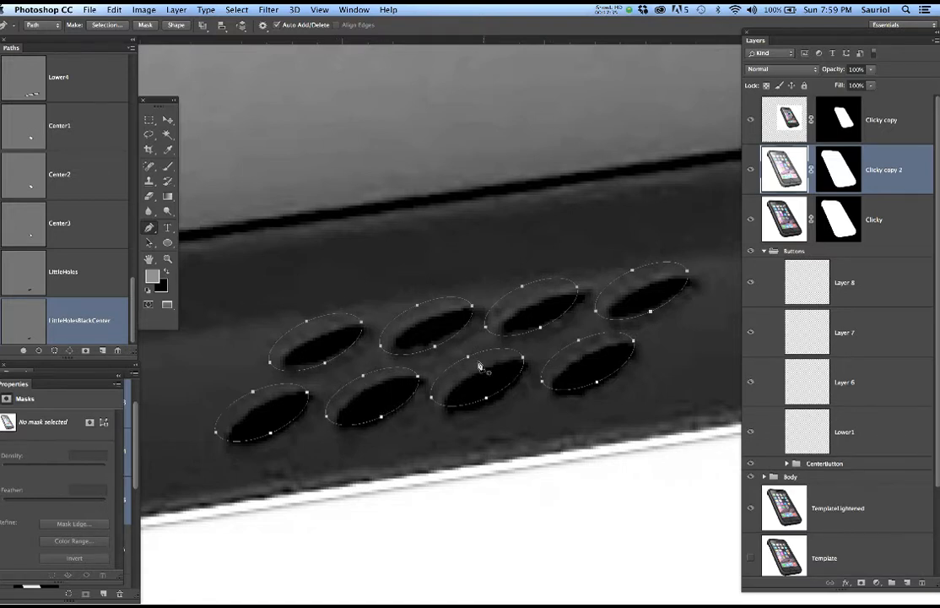
Check the overlap of LittleHoles and LittleHolesBlackCenter by intersecting them as a selection, and deselect.
super+click(28, 279)
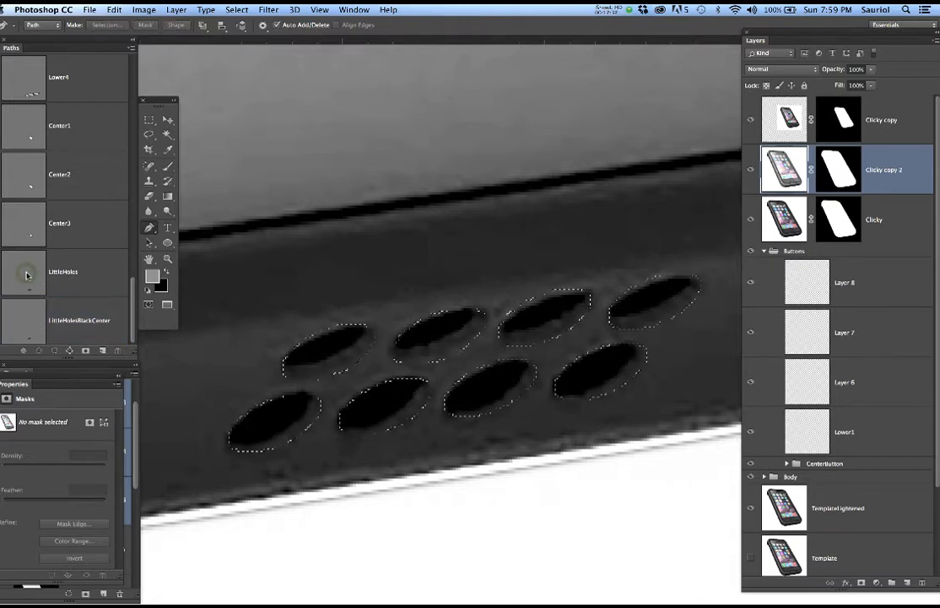
super+click(22, 323)
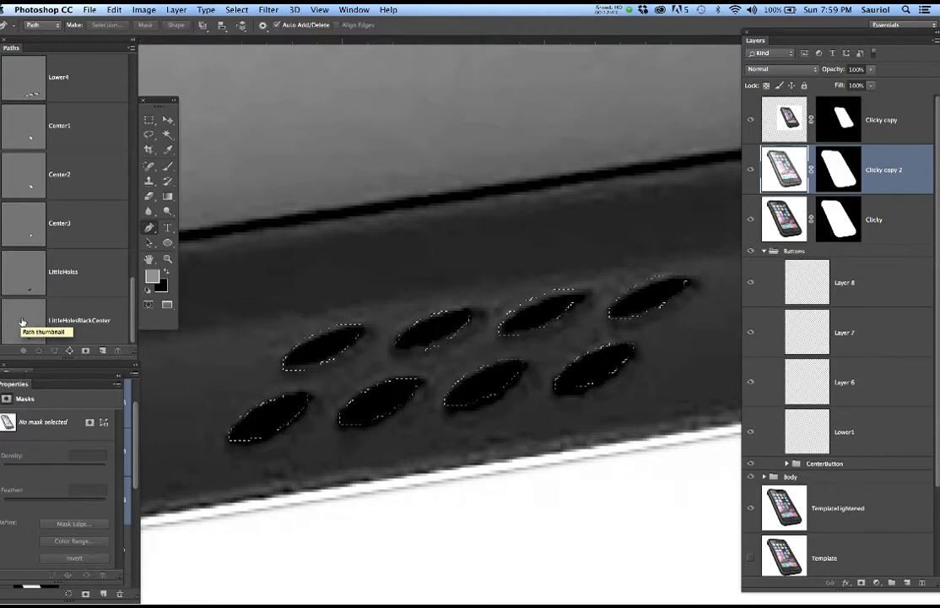
key(super+d)
Hide the Clicky copy 2 layer and rename Layer 6 in the Buttons group as Lower2.
scroll(372, 333, down, 3)
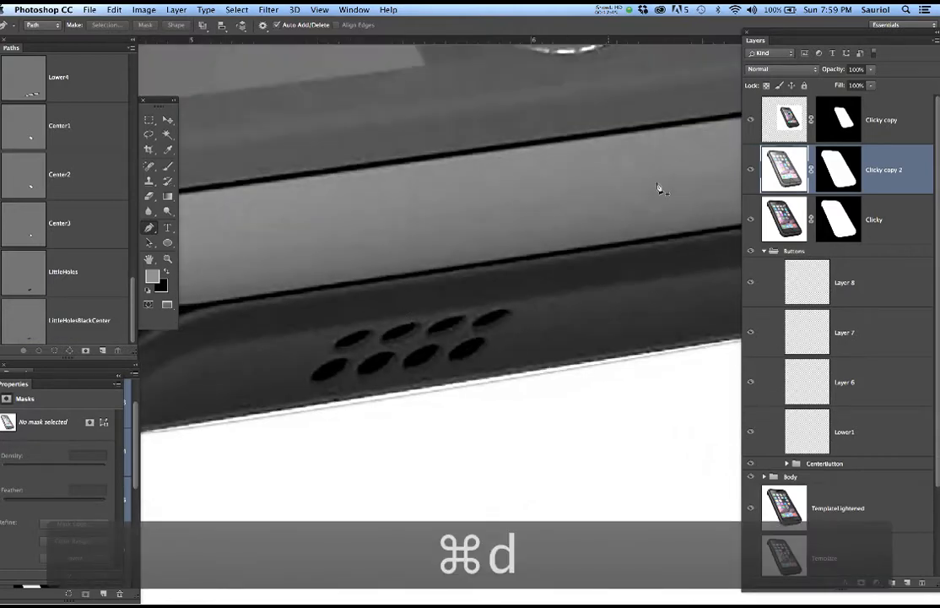
click(750, 169)
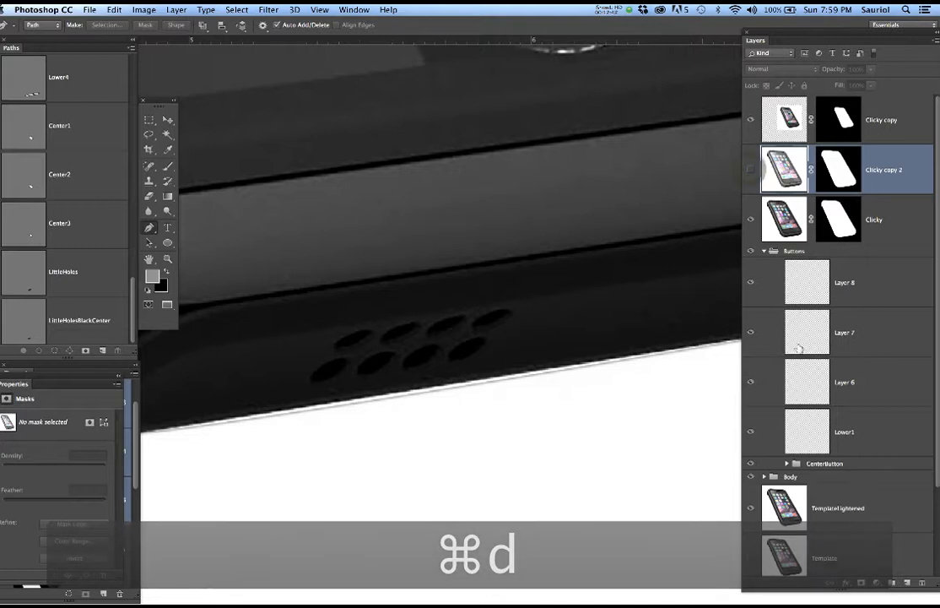
double_click(846, 432)
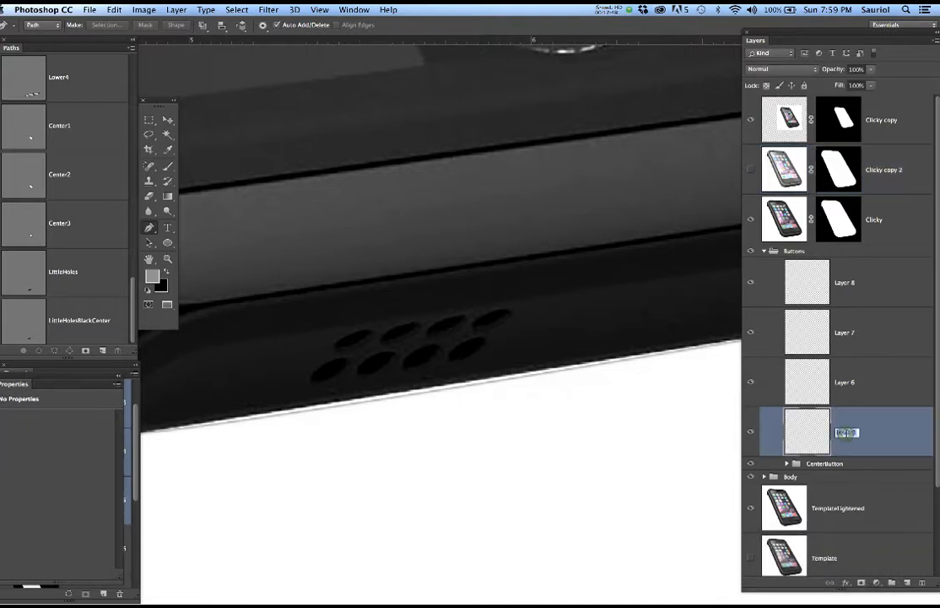
key(super+c)
double_click(846, 384)
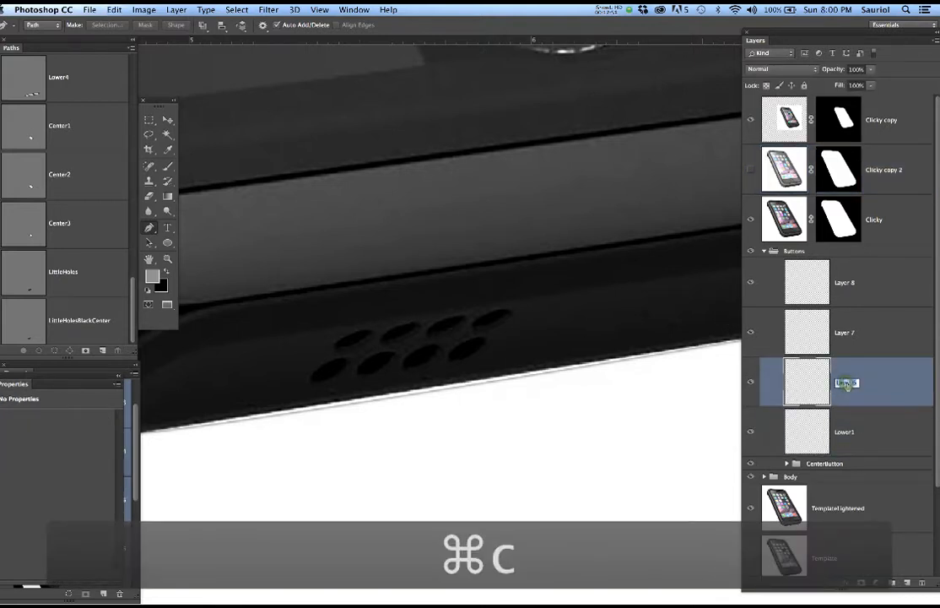
key(super+v)
key(BackSpace)
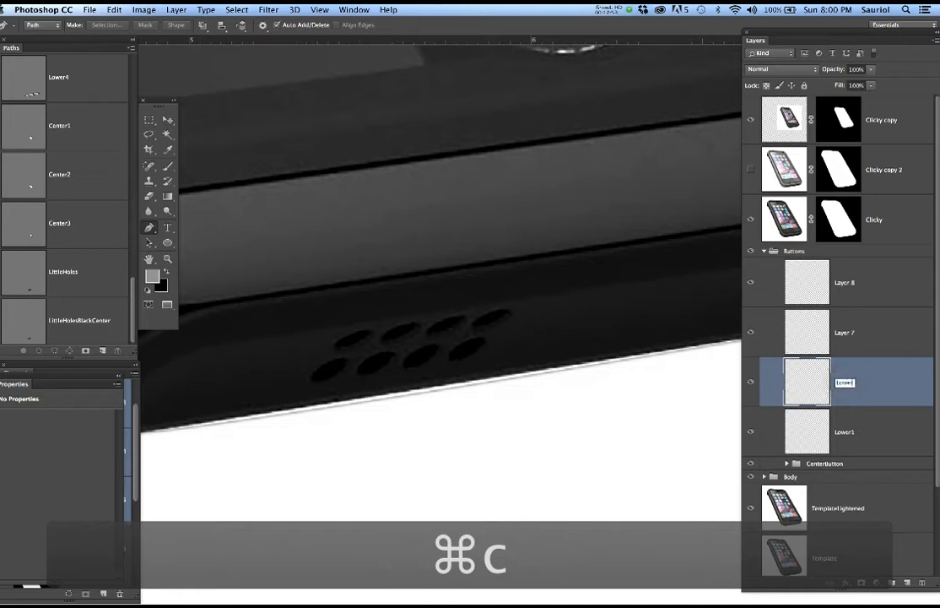
text(2)
Rename Layer 7 as Lower3 and Layer 8 as Lower4 in the Buttons group.
double_click(845, 334)
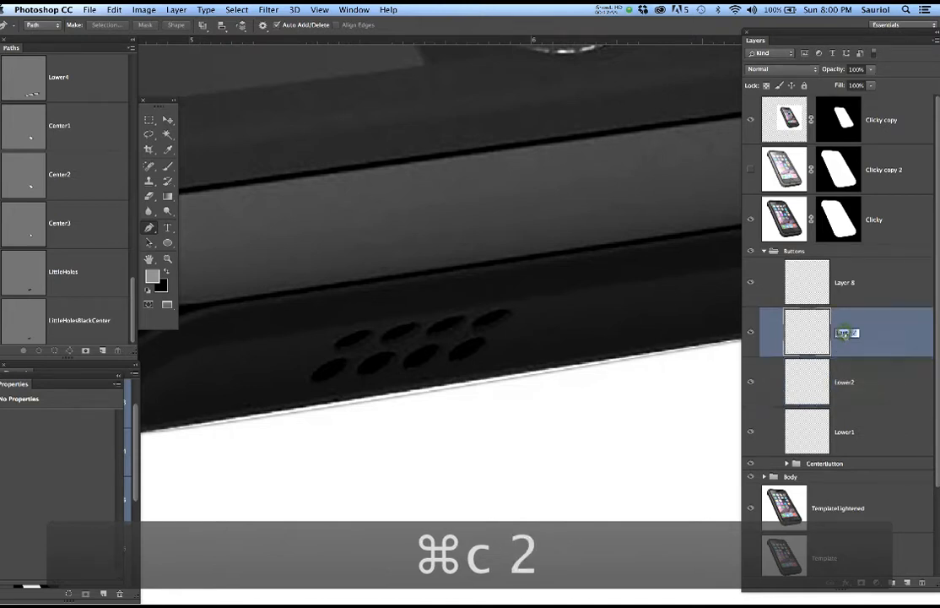
key(super+v)
key(BackSpace)
text(3)
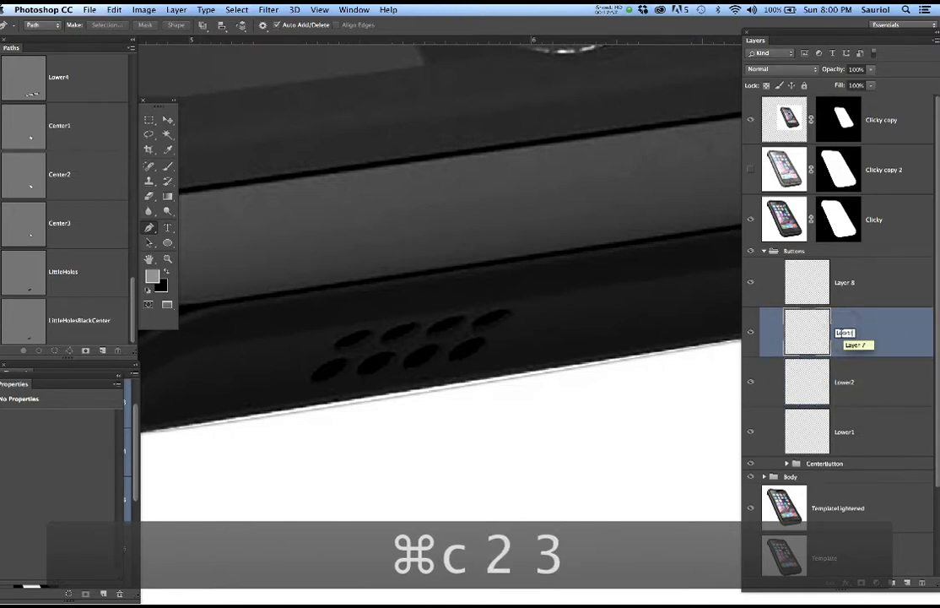
double_click(842, 285)
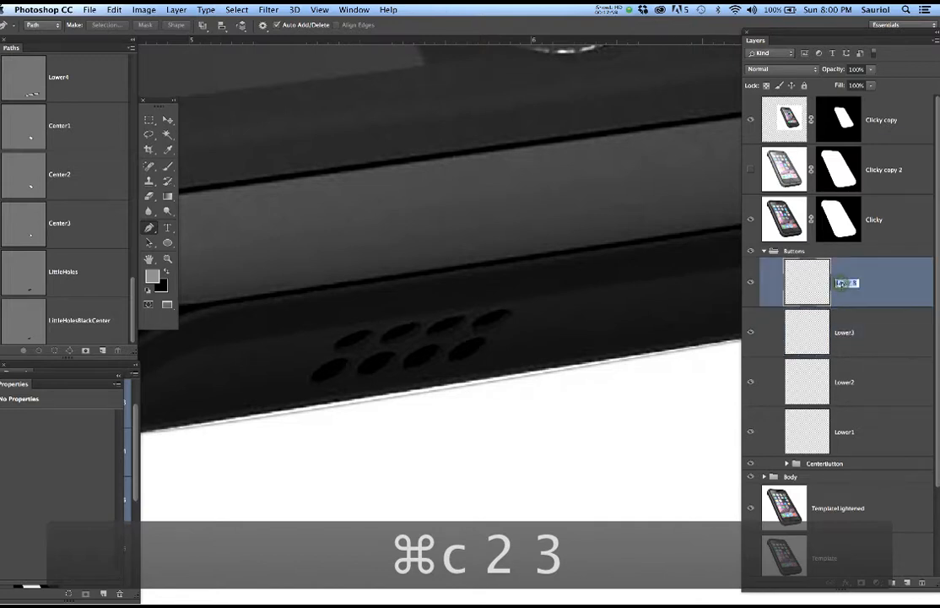
key(super+v)
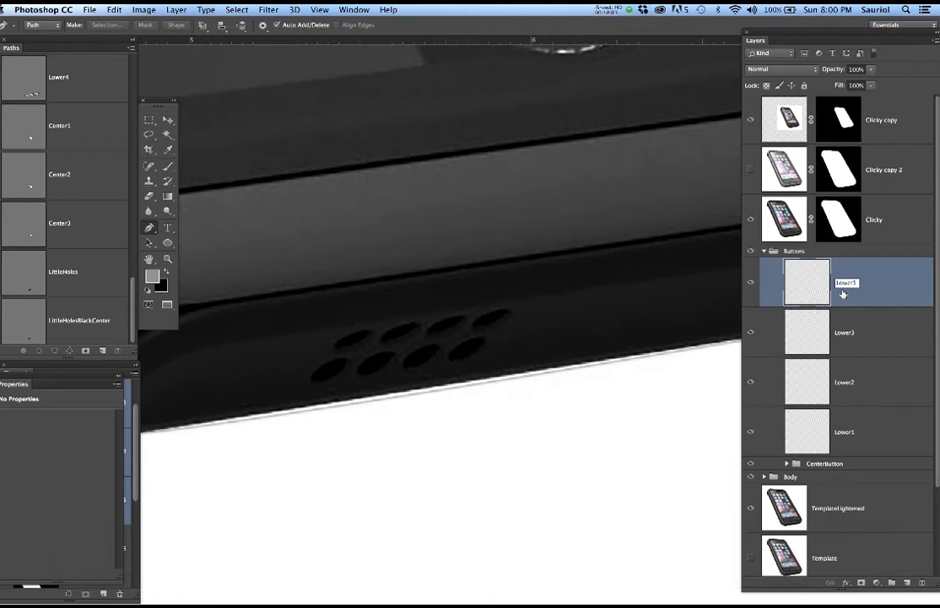
key(BackSpace)
text(4)
key(Return)
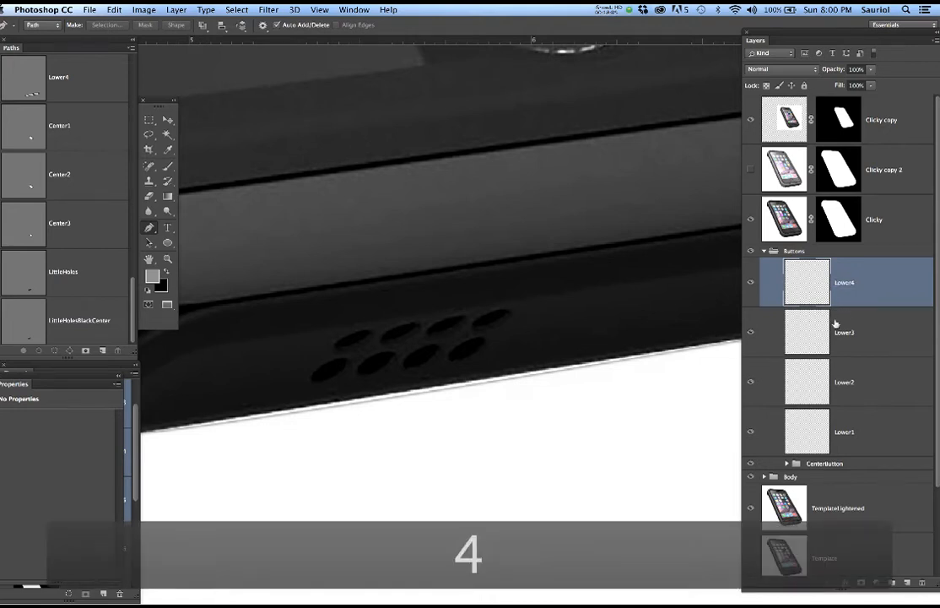
Select the Lower1 layer and hide the Clicky reference layer to reveal the redrawn phone's lower edge.
key(s)
click(896, 443)
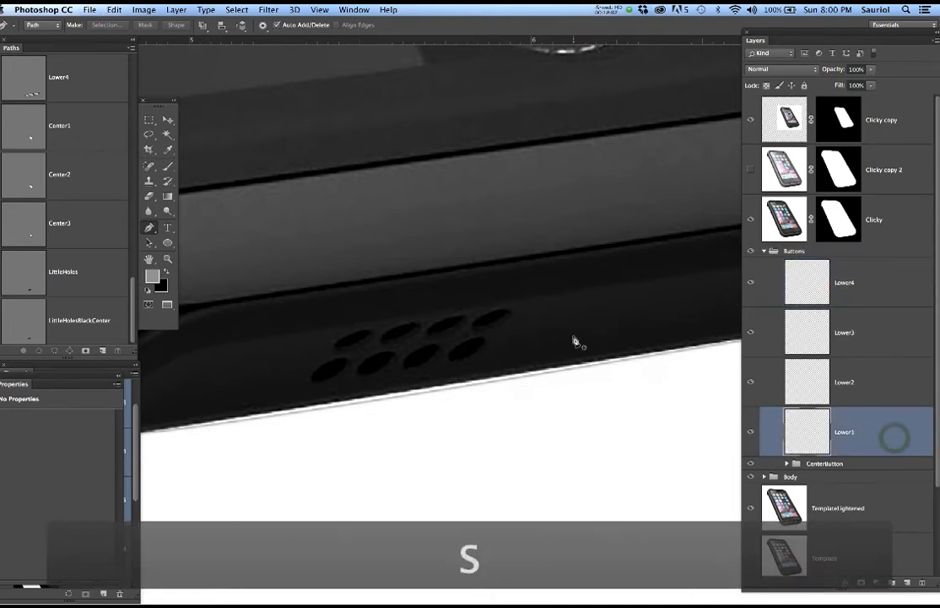
scroll(575, 340, down, 3)
scroll(575, 340, down, 6)
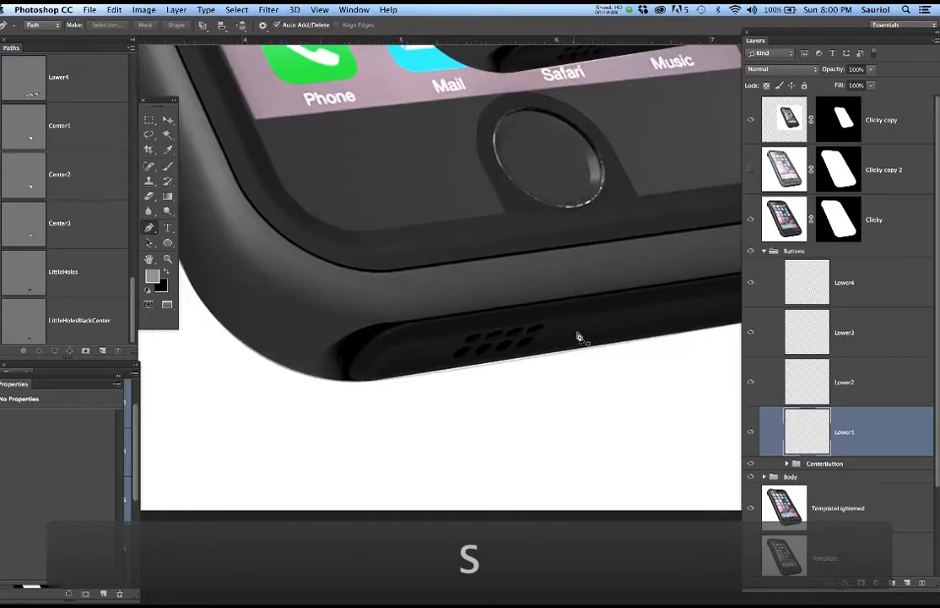
click(751, 219)
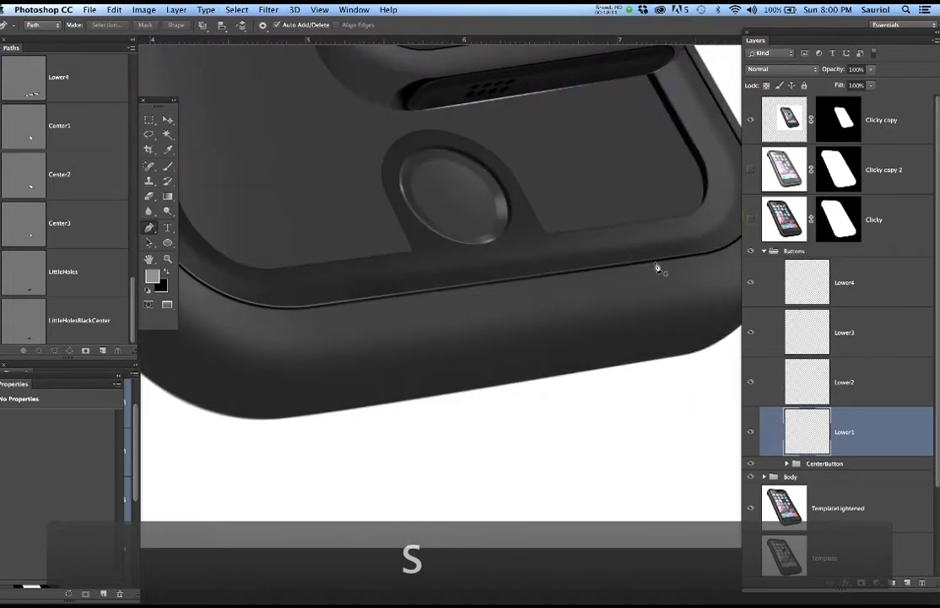
Move the small Clicky copy reference down and left so its speaker strip sits just above the drawn phone's lower edge.
key(v)
right_click(496, 74)
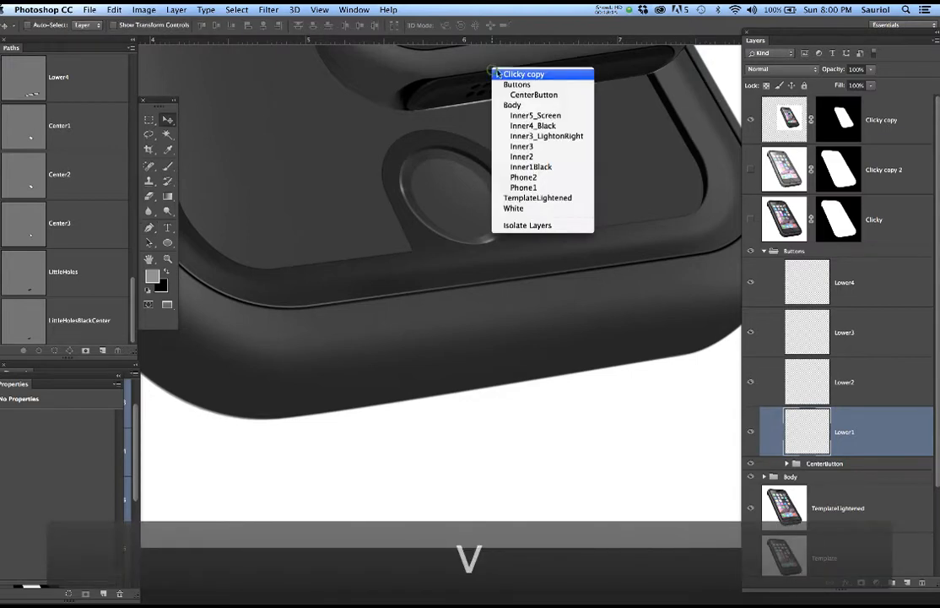
click(506, 71)
drag(511, 73, 431, 181)
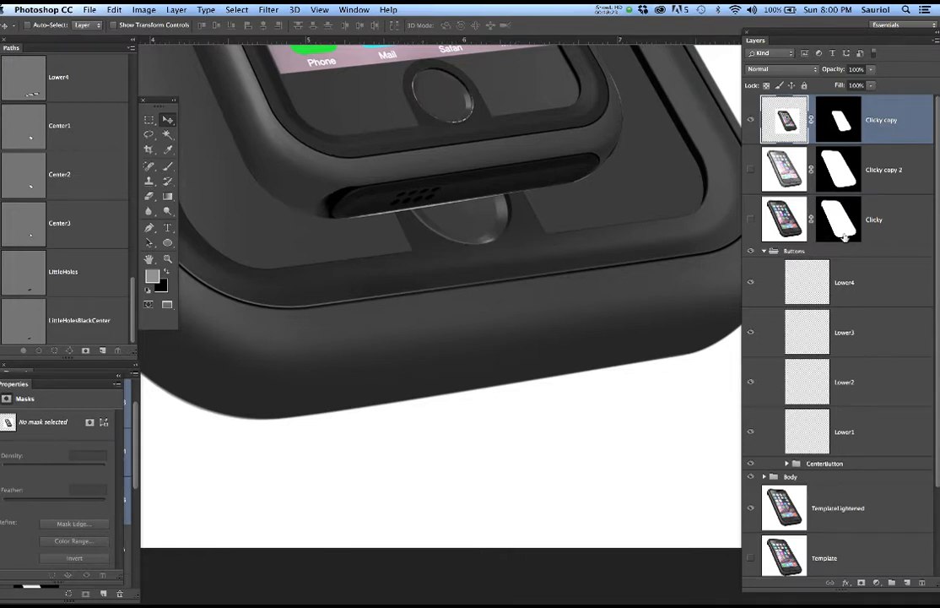
Narrow the Layers panel, shift it aside to free more canvas, and save the document.
drag(937, 588, 918, 592)
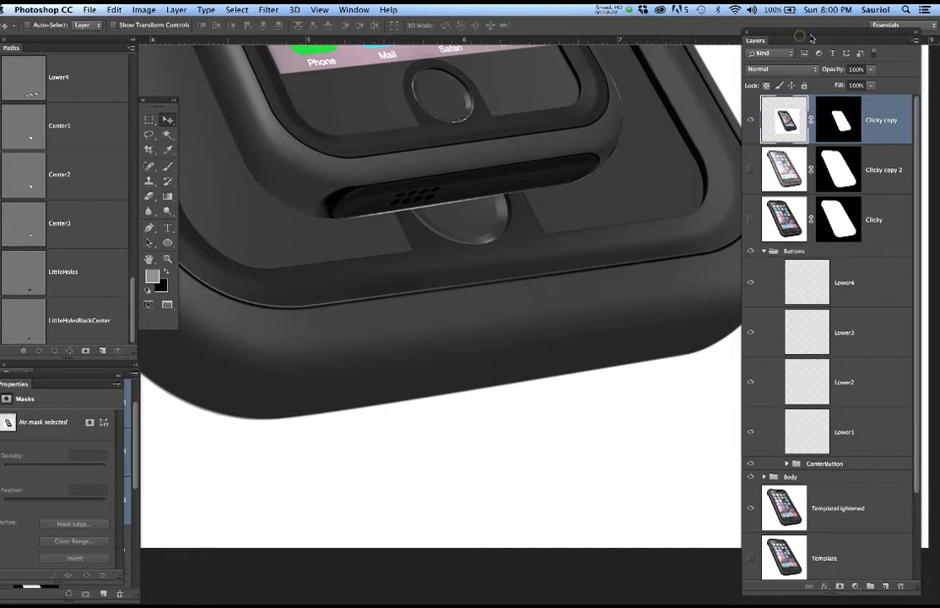
drag(811, 33, 822, 33)
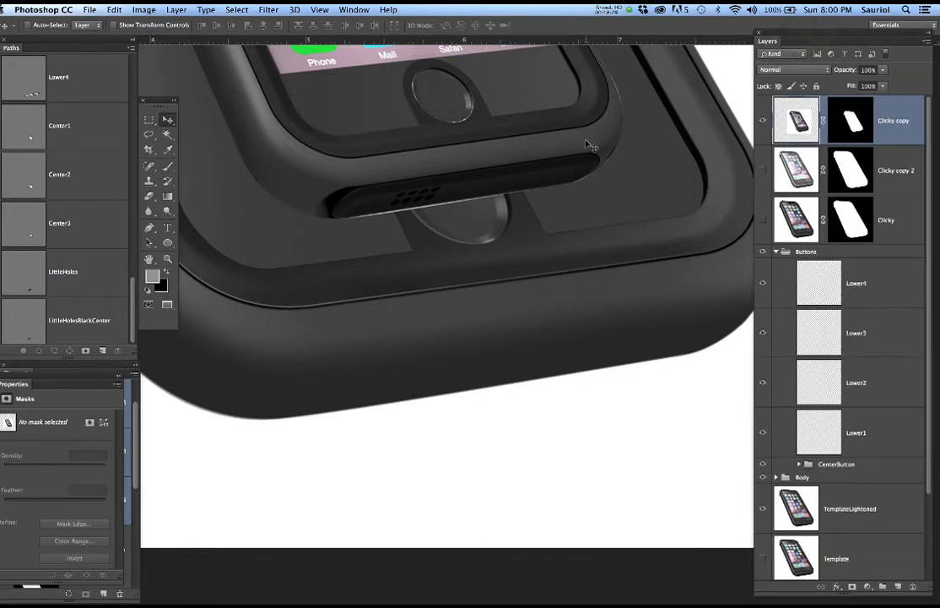
key(super+s)
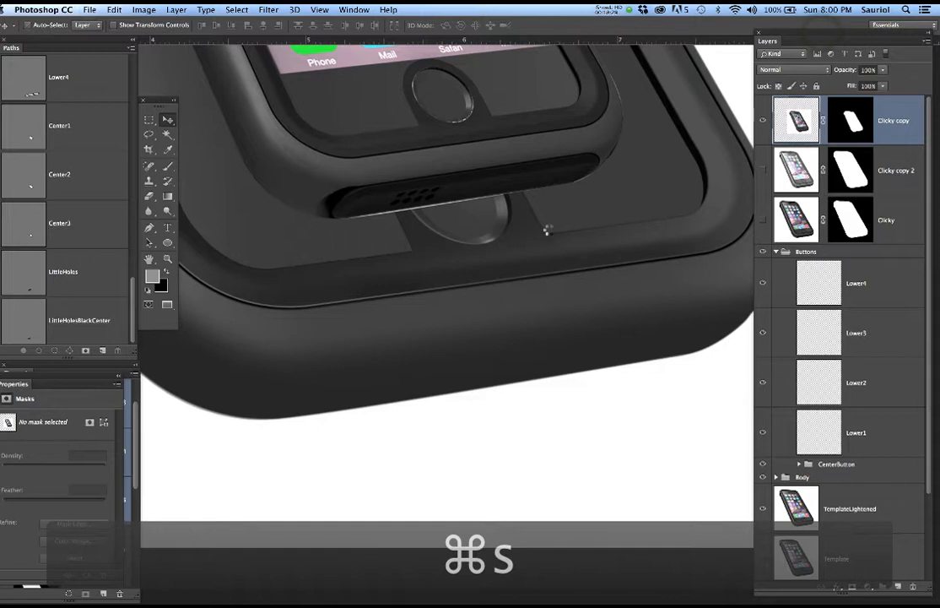
On the Lower1 layer, load the Lower1 path as a selection, fill it with black sampled from the reference's speaker strip, and deselect.
click(887, 437)
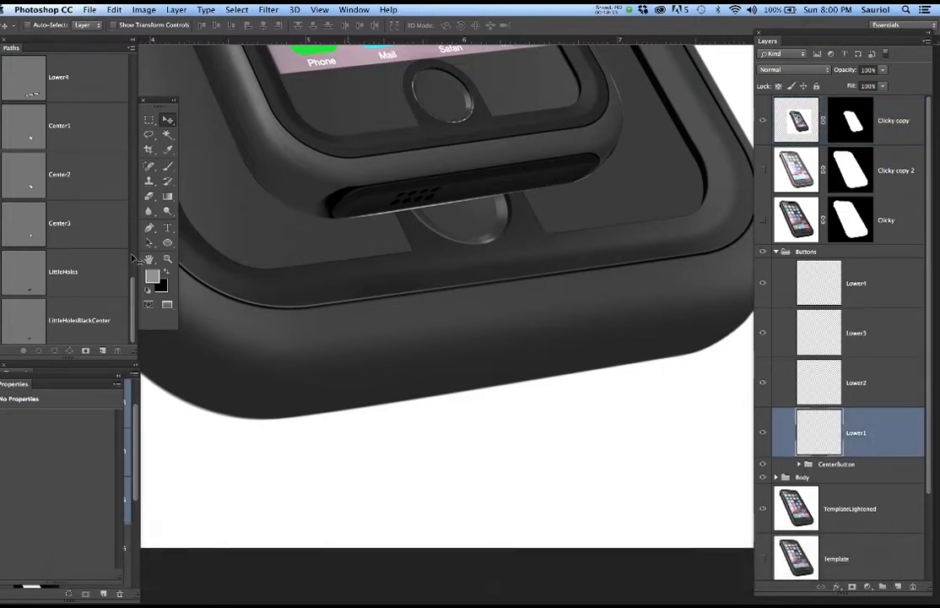
scroll(91, 164, up, 3)
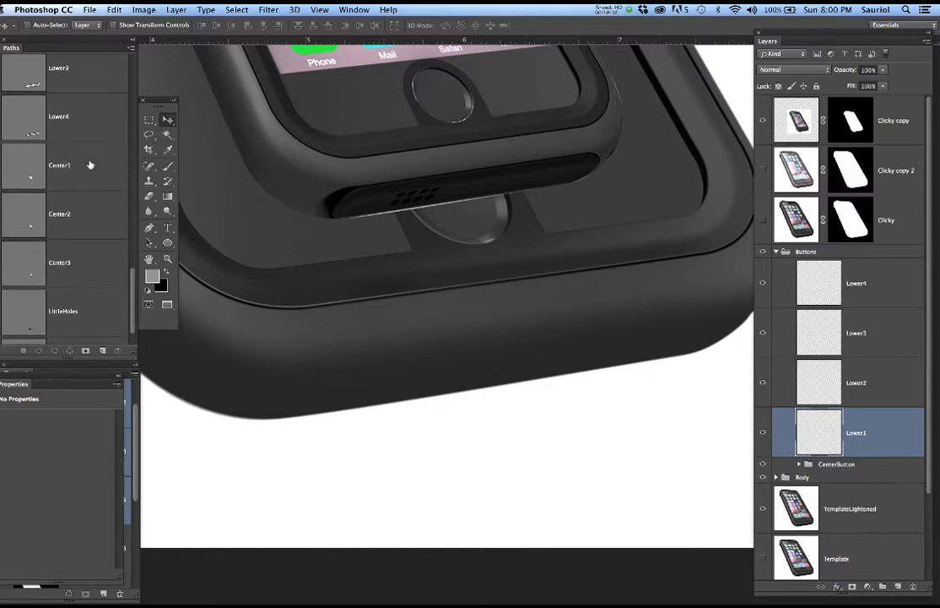
scroll(90, 164, up, 8)
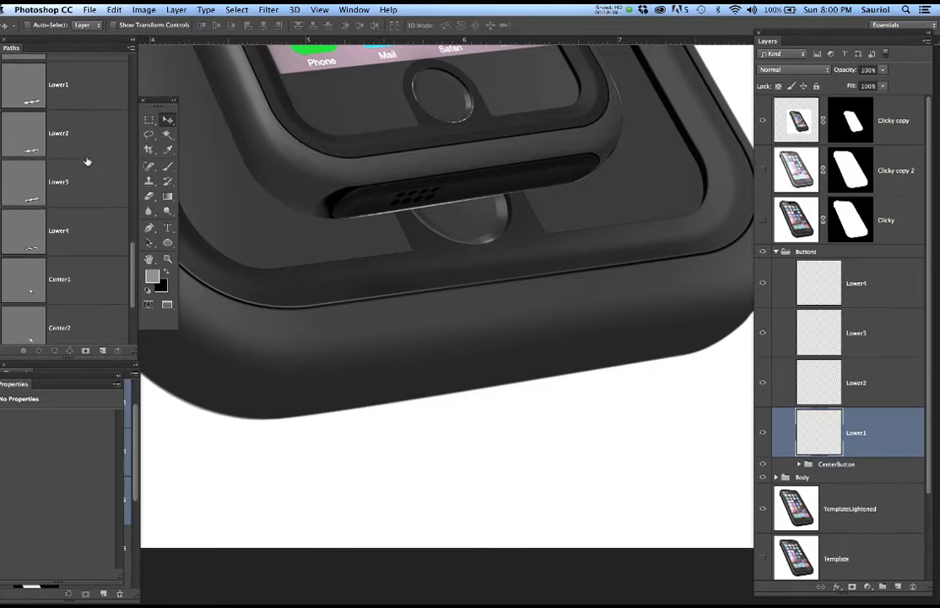
scroll(87, 161, up, 2)
super+click(27, 97)
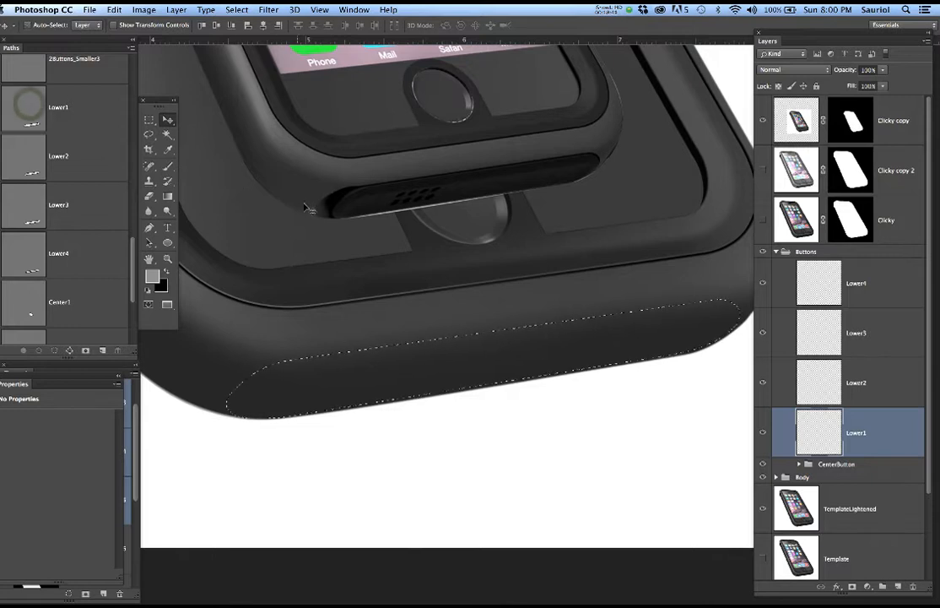
key(b)
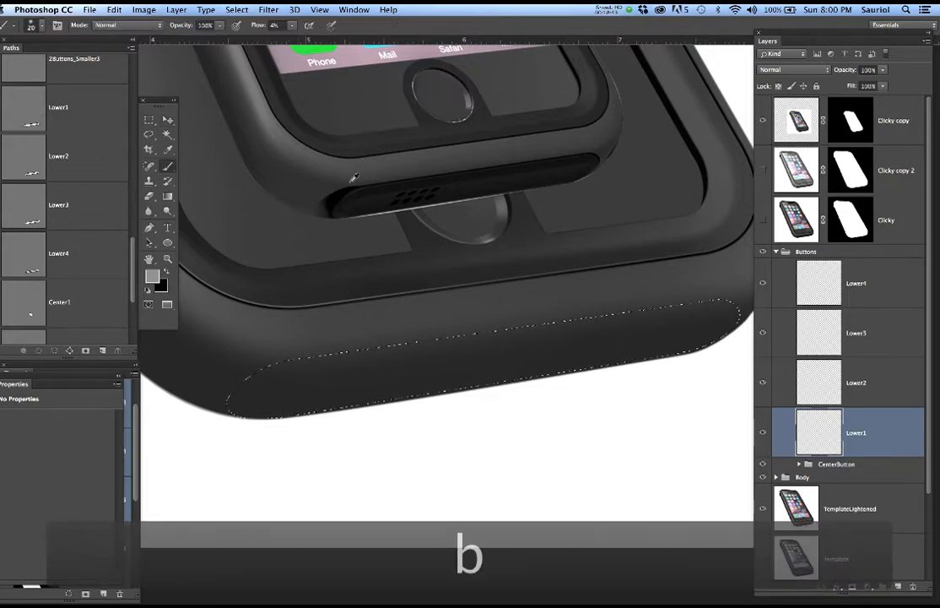
alt+click(340, 198)
key(alt+BackSpace)
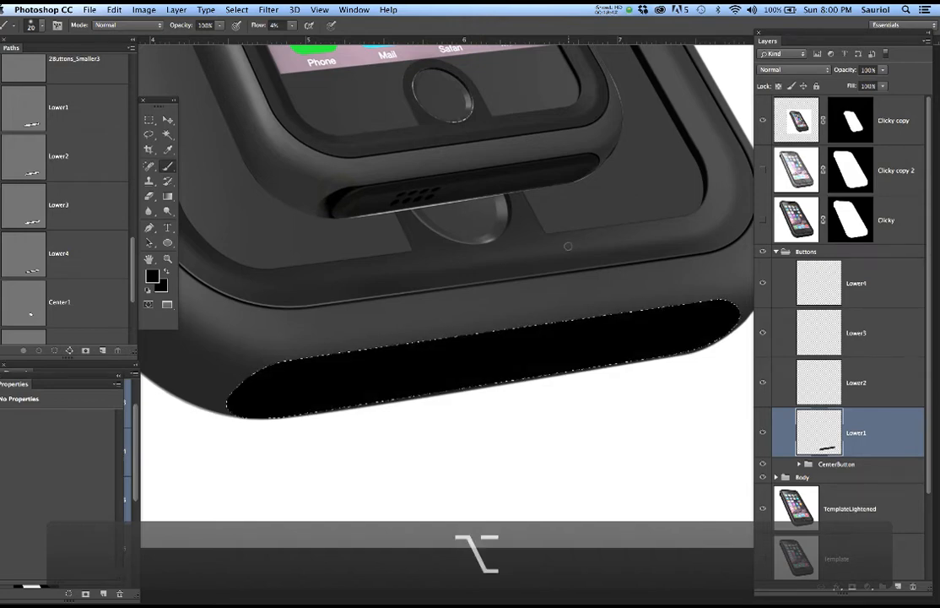
key(alt+super+d)
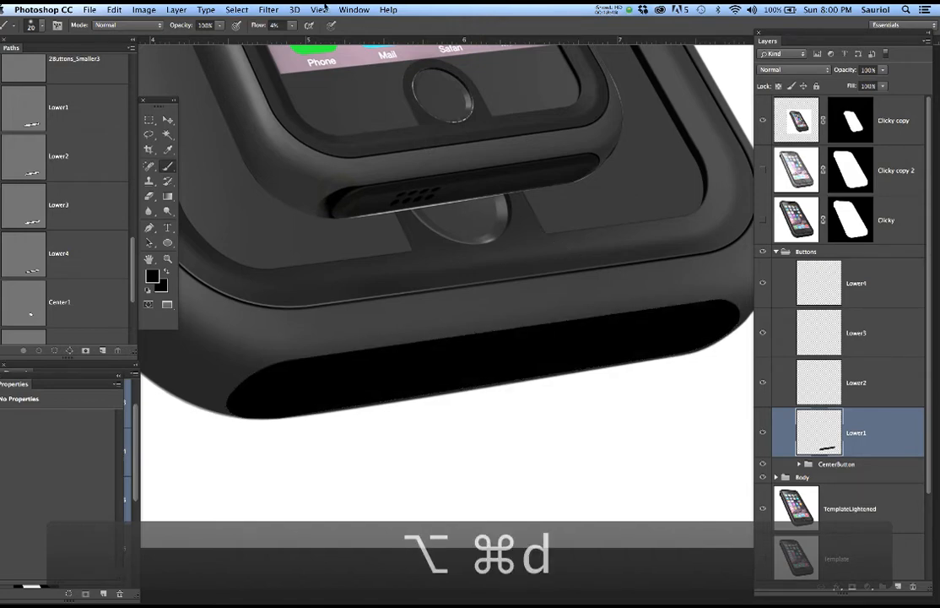
Apply a Gaussian Blur with a 2-pixel radius to the black strip on the Lower1 layer.
click(275, 10)
mouse_move(320, 8)
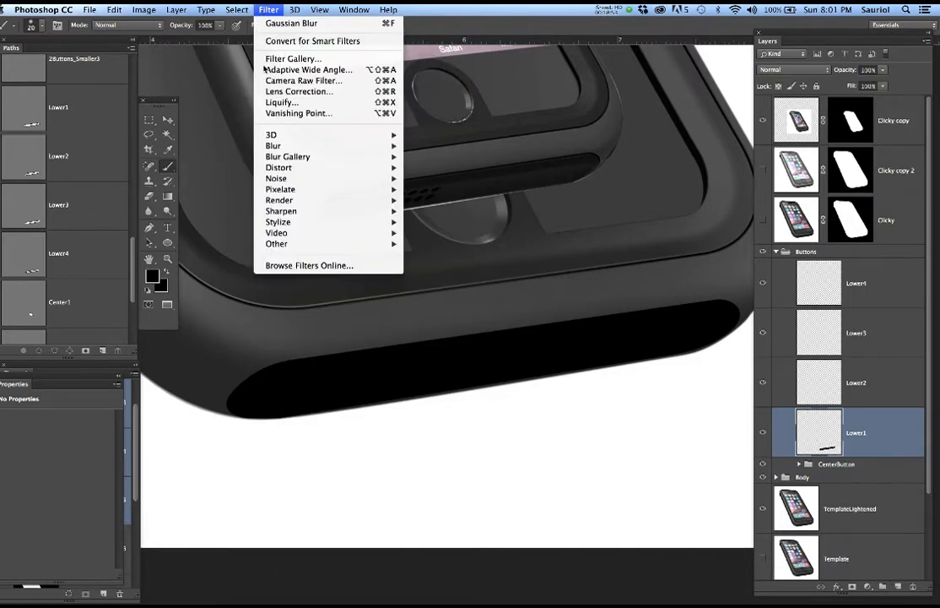
mouse_move(285, 148)
click(445, 190)
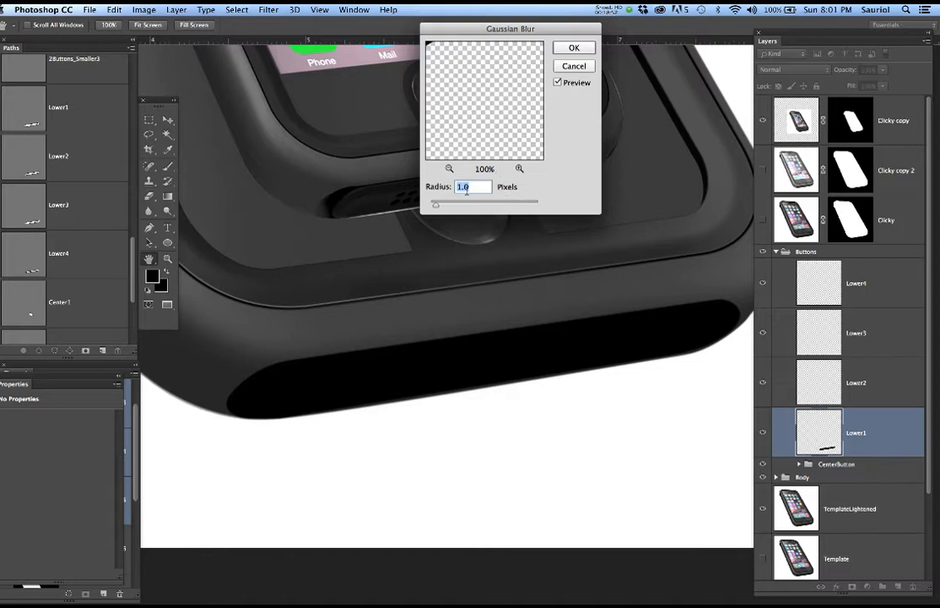
text(2)
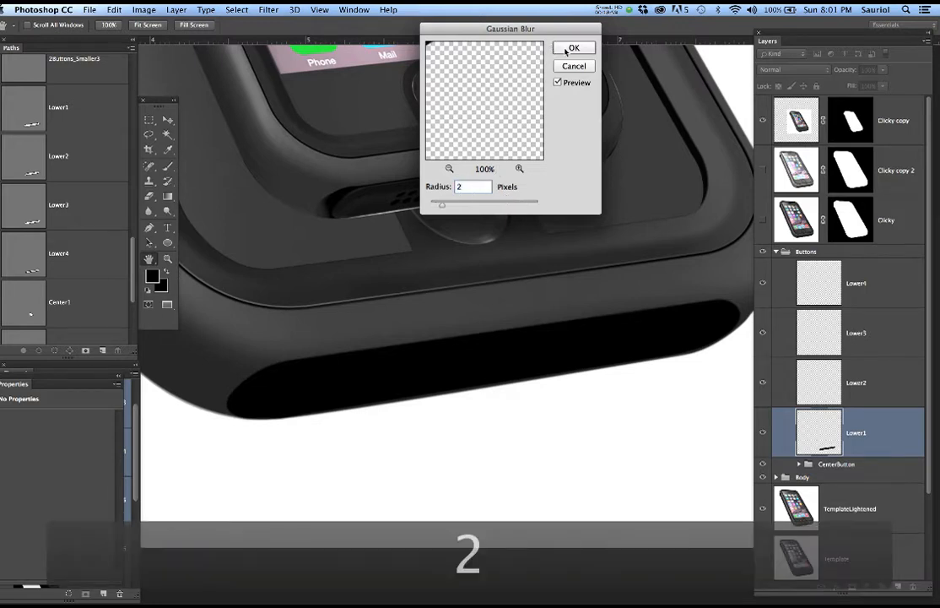
click(569, 47)
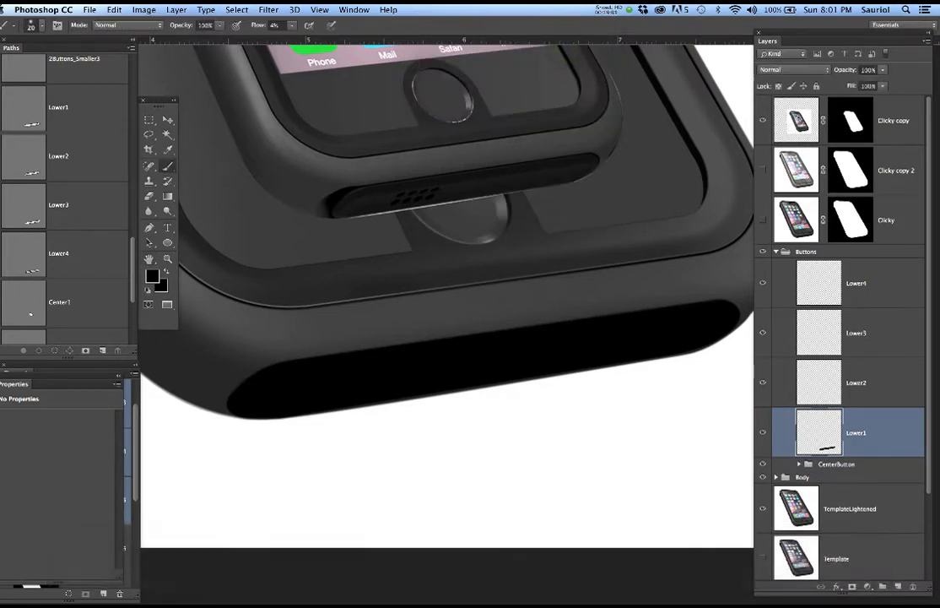
Add a layer mask to Lower1, compare the strip with the Clicky reference, and enlarge the brush to 70.
click(851, 586)
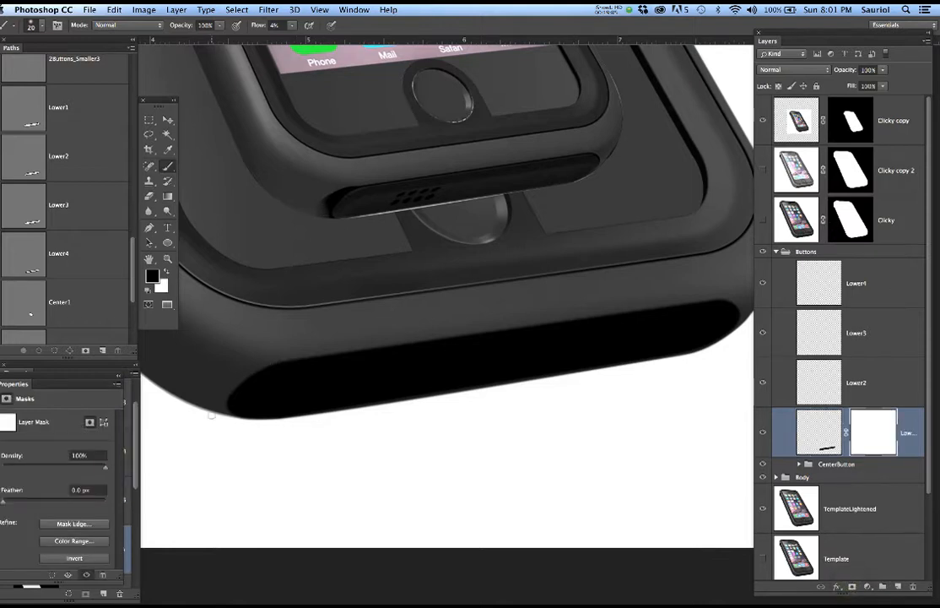
click(763, 221)
click(763, 220)
click(763, 220)
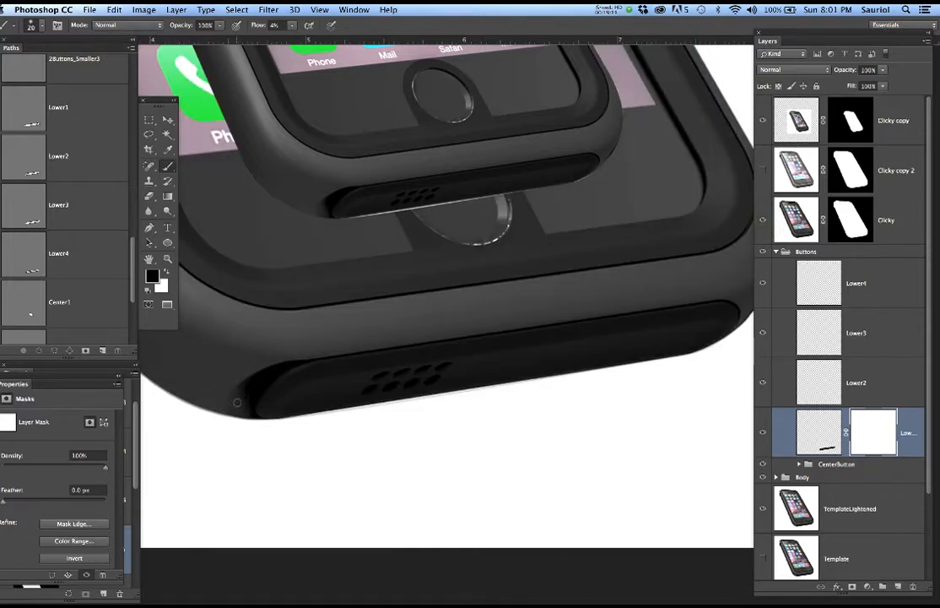
key(bracketright)
key(bracketright)
key(bracketright)
key(bracketright)
key(bracketright)
key(bracketright)
key(bracketright)
key(bracketright)
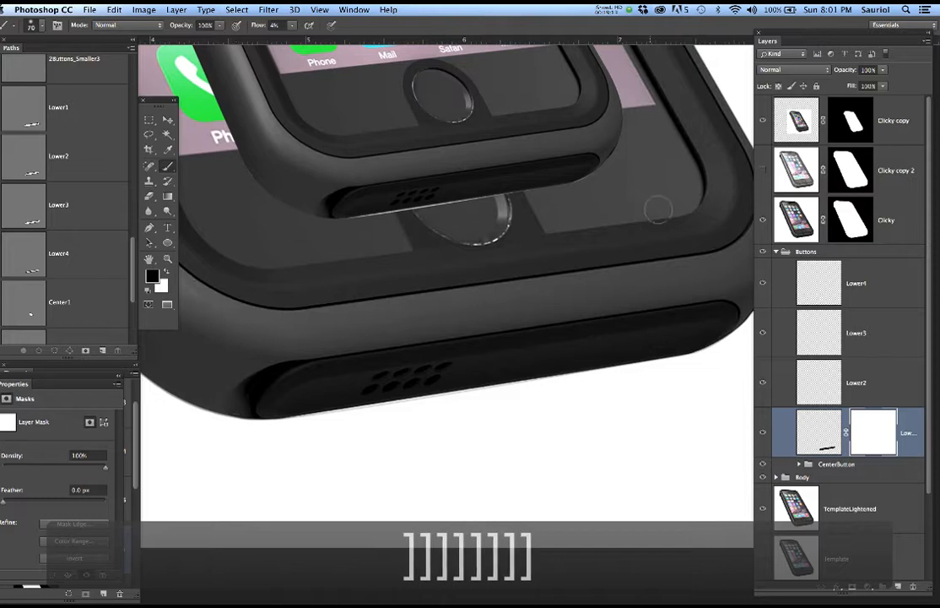
click(760, 223)
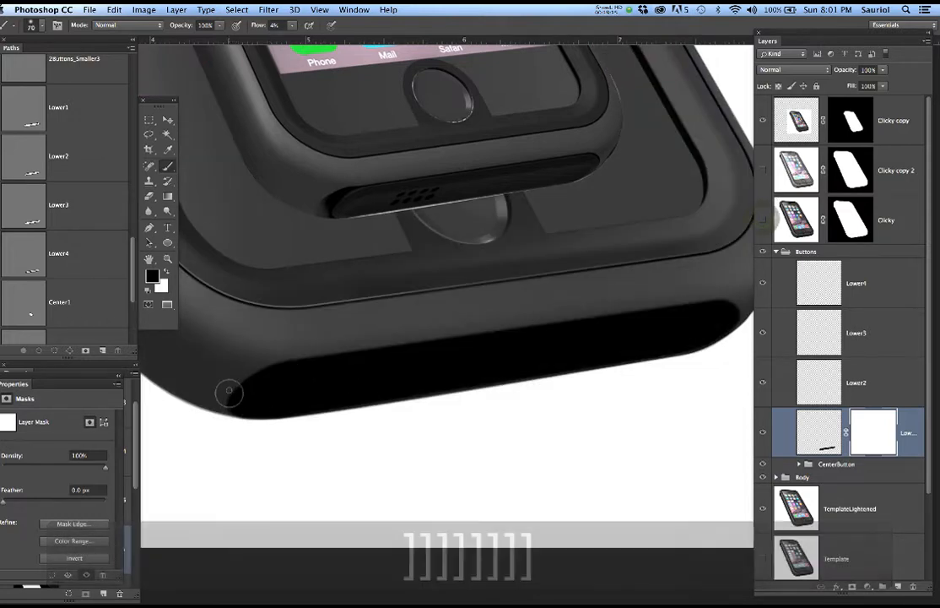
Paint black on the Lower1 mask to fade the black strip's left and right ends into the phone body.
drag(230, 394, 238, 425)
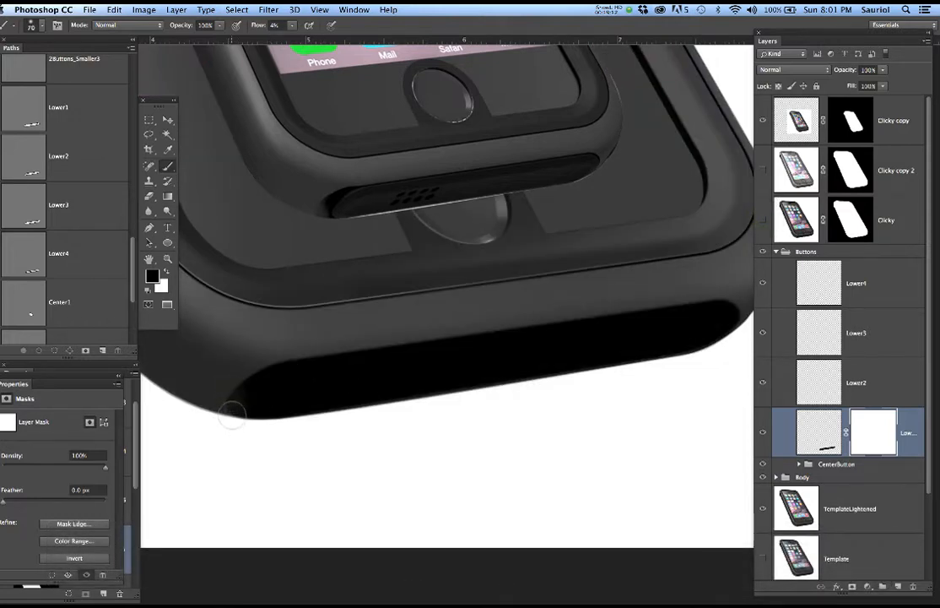
key(super+d)
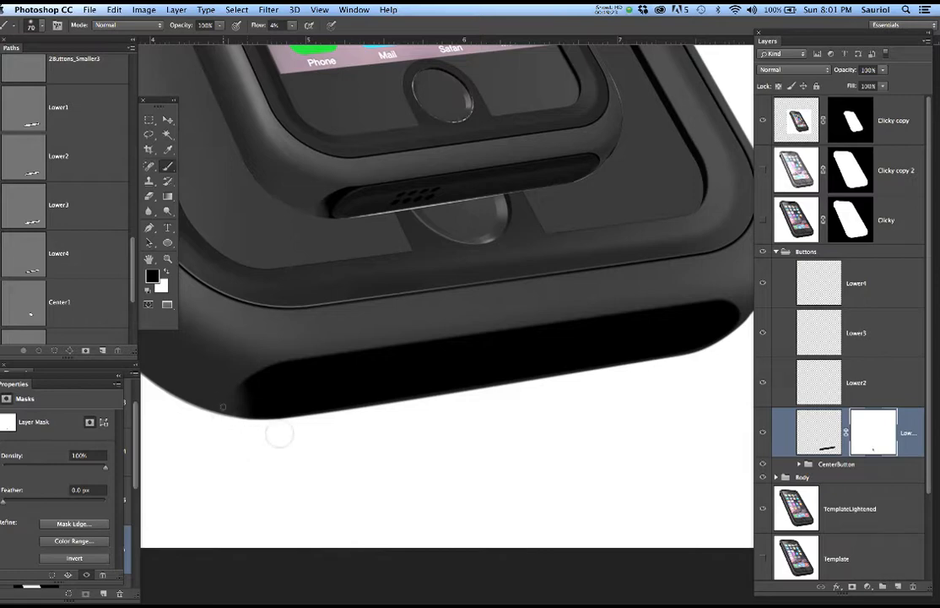
mouse_move(280, 434)
mouse_down()
mouse_move(243, 412)
mouse_move(286, 417)
mouse_move(227, 399)
mouse_move(285, 439)
mouse_move(245, 418)
mouse_up()
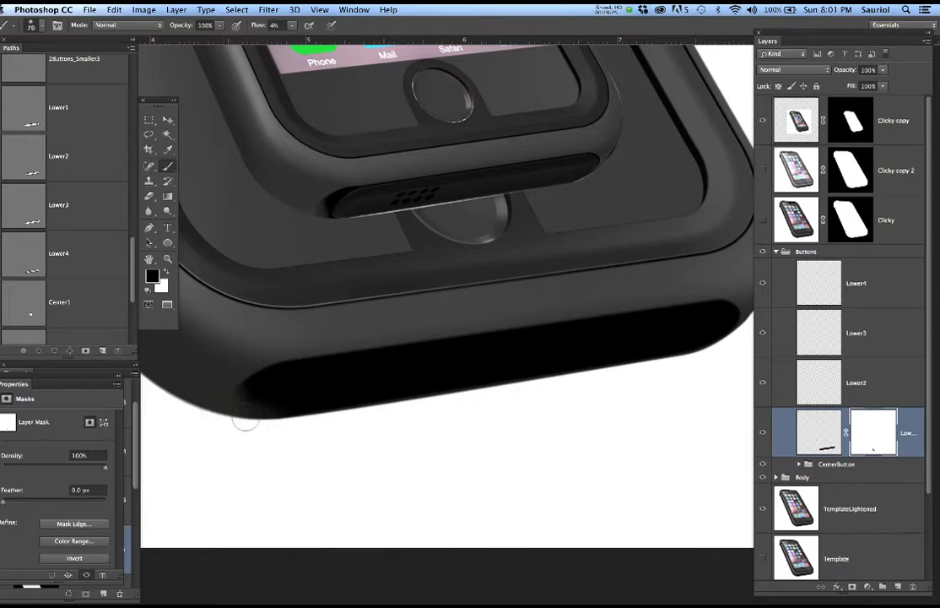
scroll(225, 404, up, 5)
scroll(246, 399, down, 8)
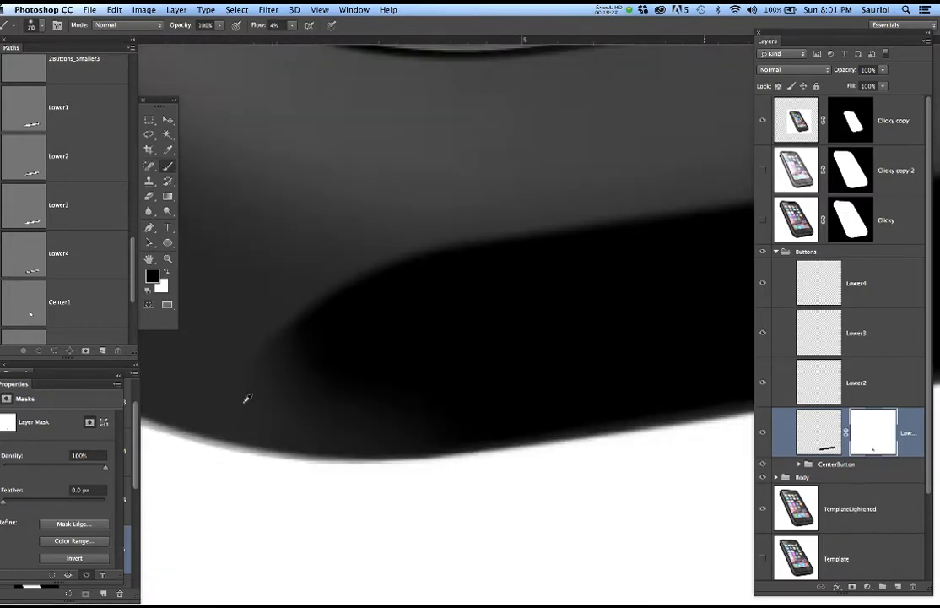
scroll(251, 398, down, 2)
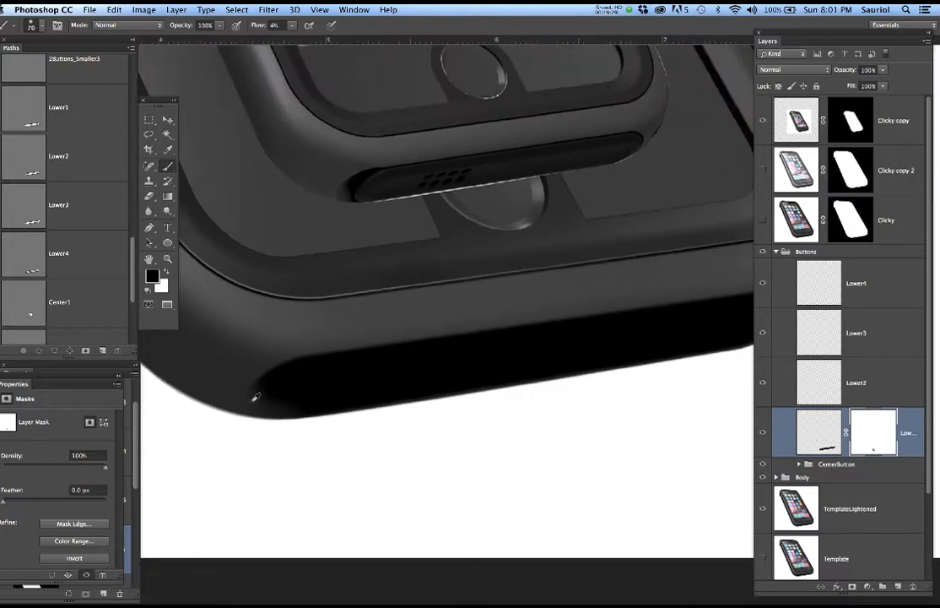
drag(493, 399, 411, 393)
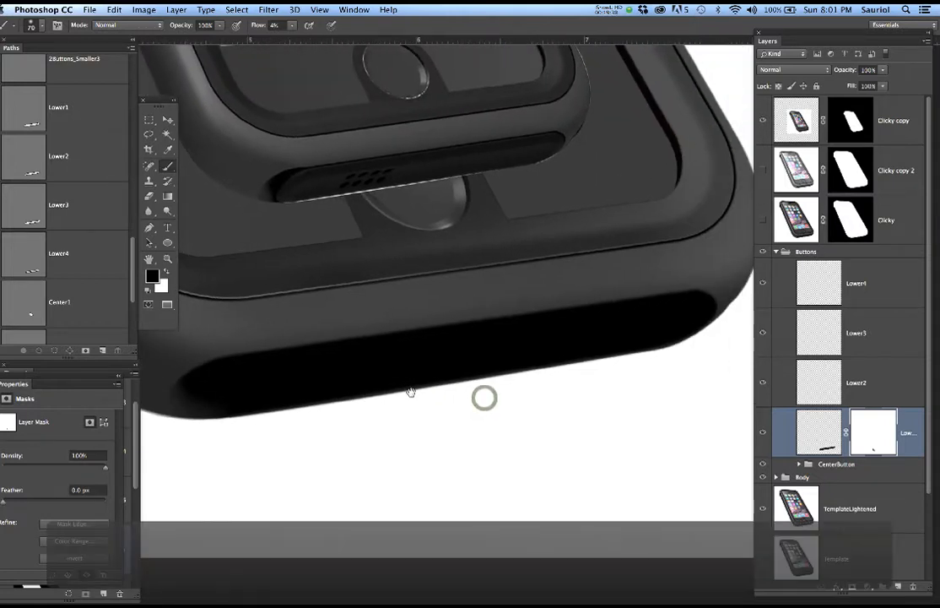
Select the Lower2 layer, show the Clicky reference, and compare the Lower3 and Lower4 paths with its speaker strip.
click(840, 371)
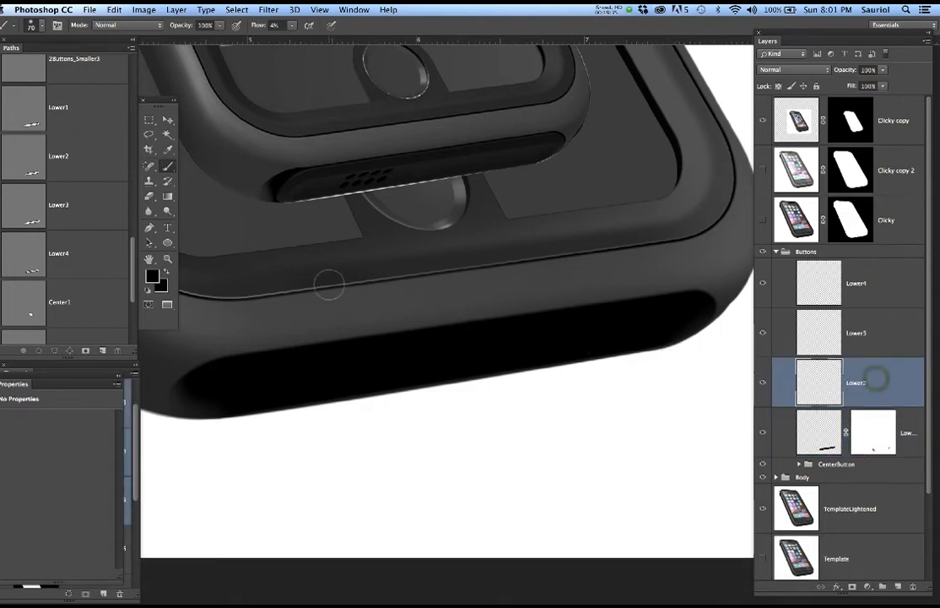
scroll(327, 189, up, 3)
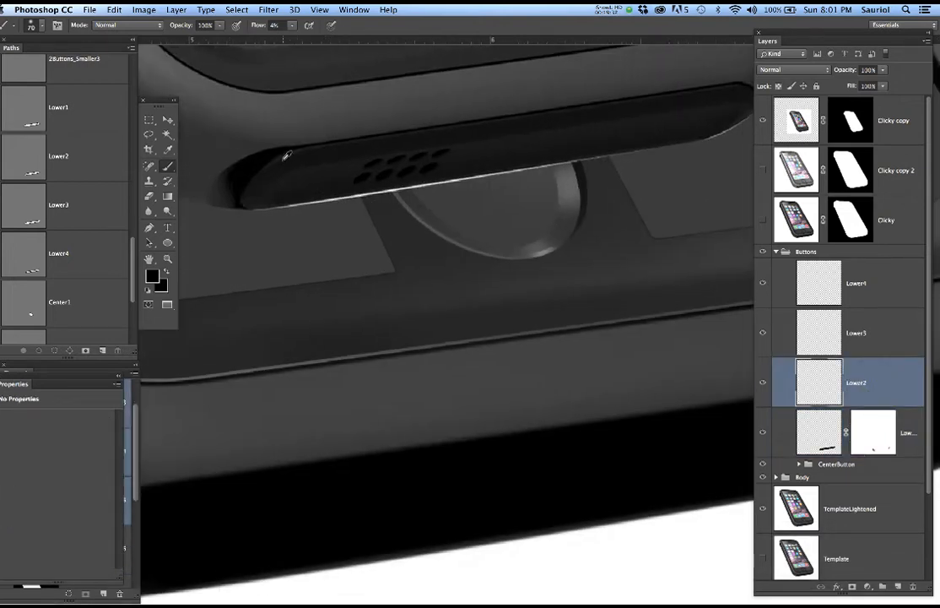
scroll(286, 157, up, 2)
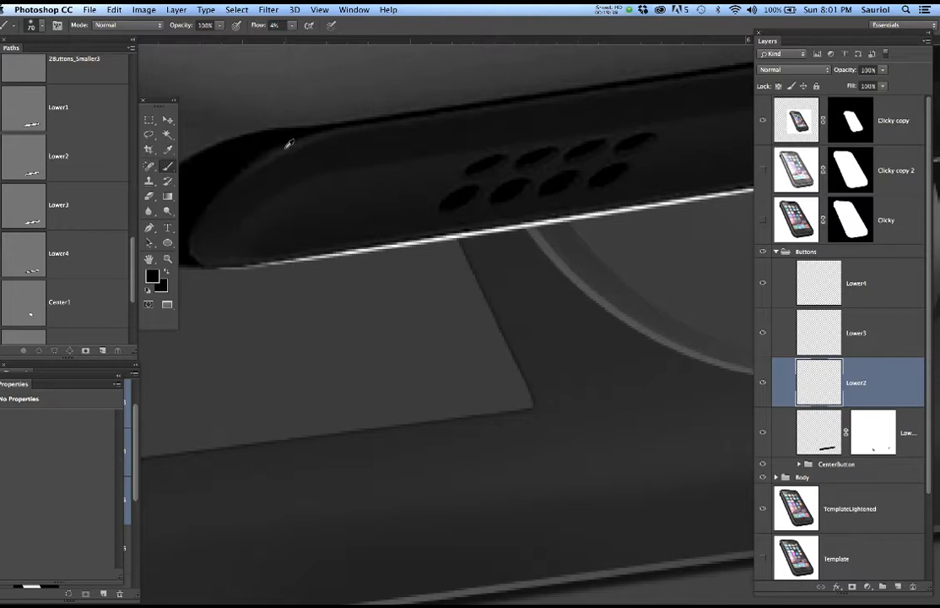
scroll(482, 191, down, 5)
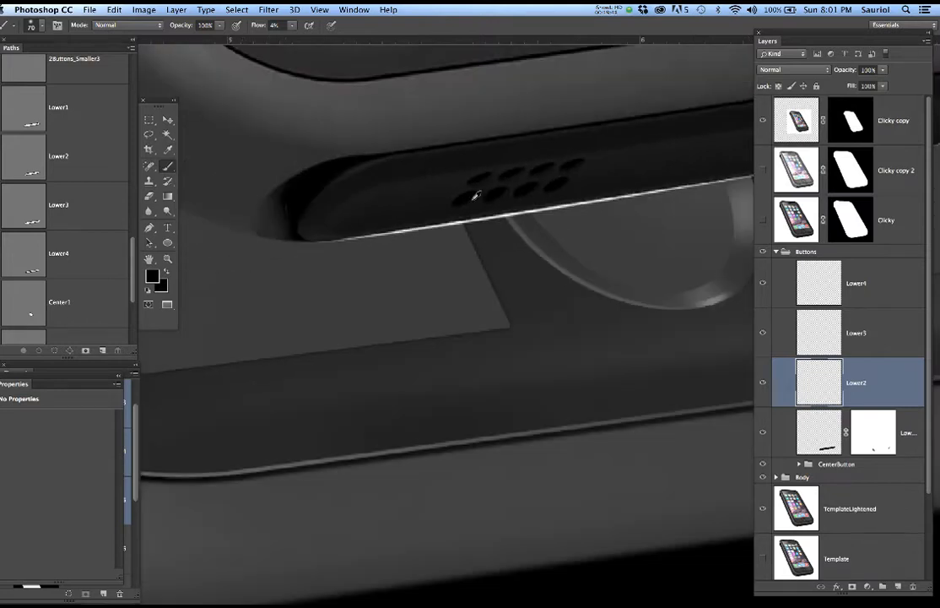
scroll(475, 194, down, 3)
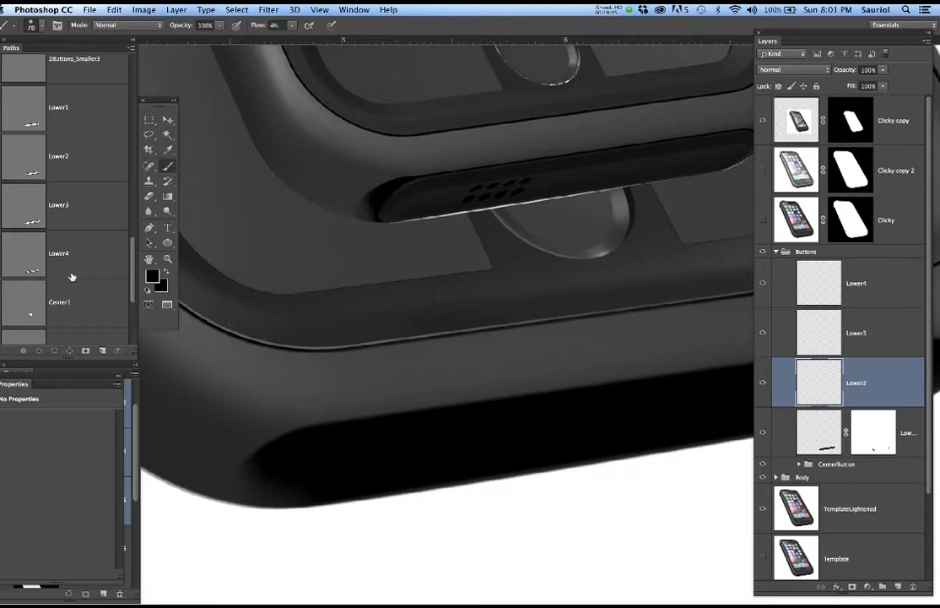
click(27, 212)
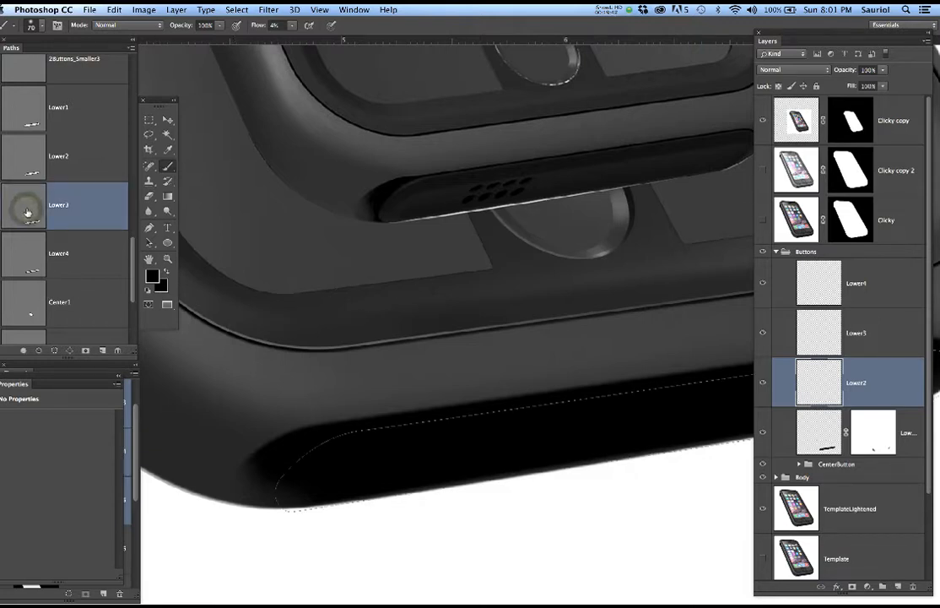
click(763, 220)
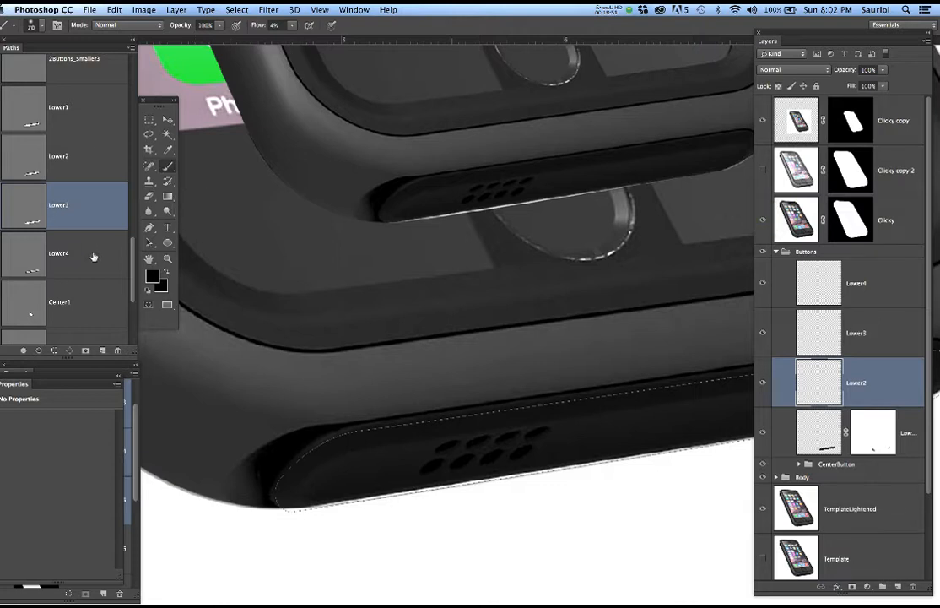
click(94, 256)
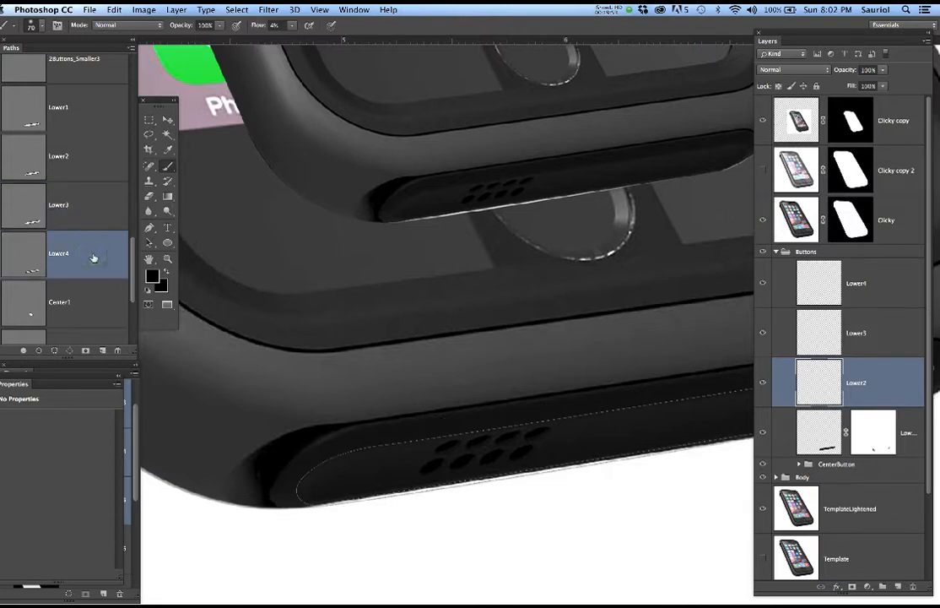
shift+click(73, 208)
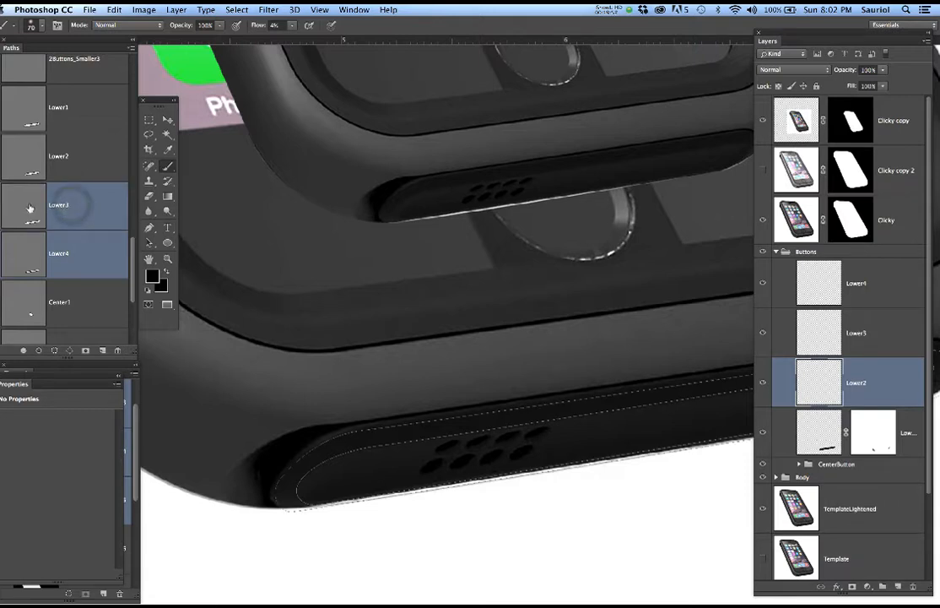
Load the band between the Lower3 and Lower4 paths as a selection and hide the selection edges.
super+click(26, 205)
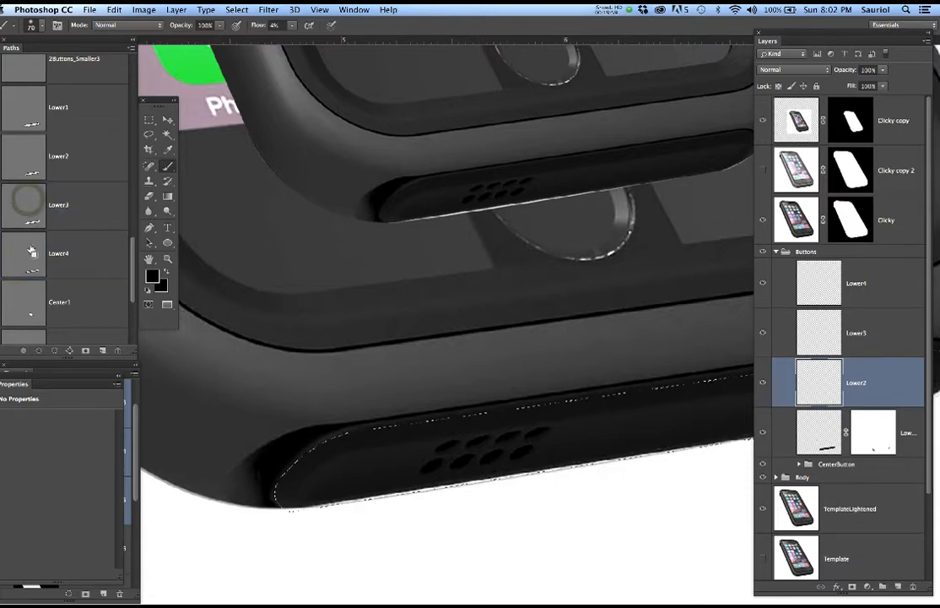
shift+super+click(26, 256)
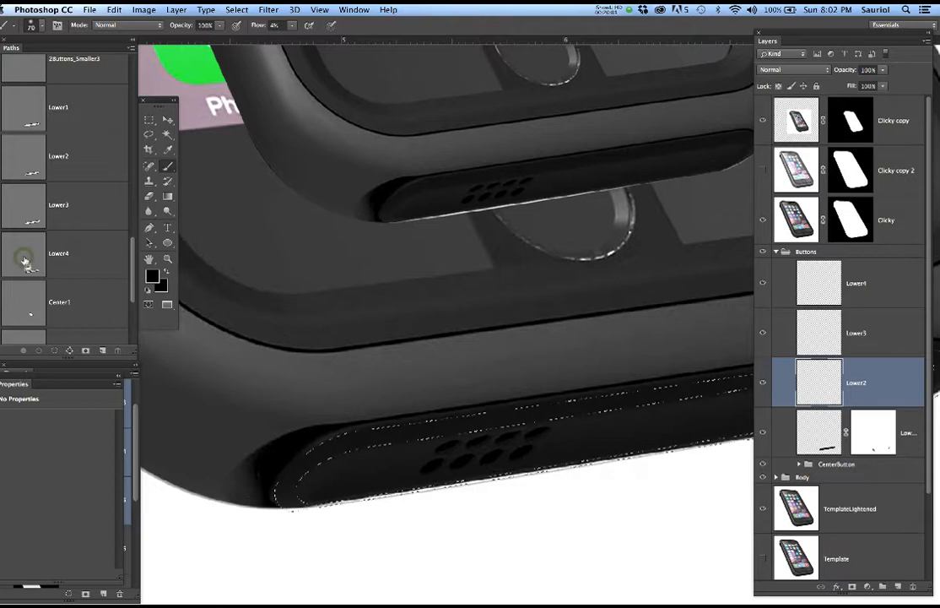
scroll(354, 391, down, 3)
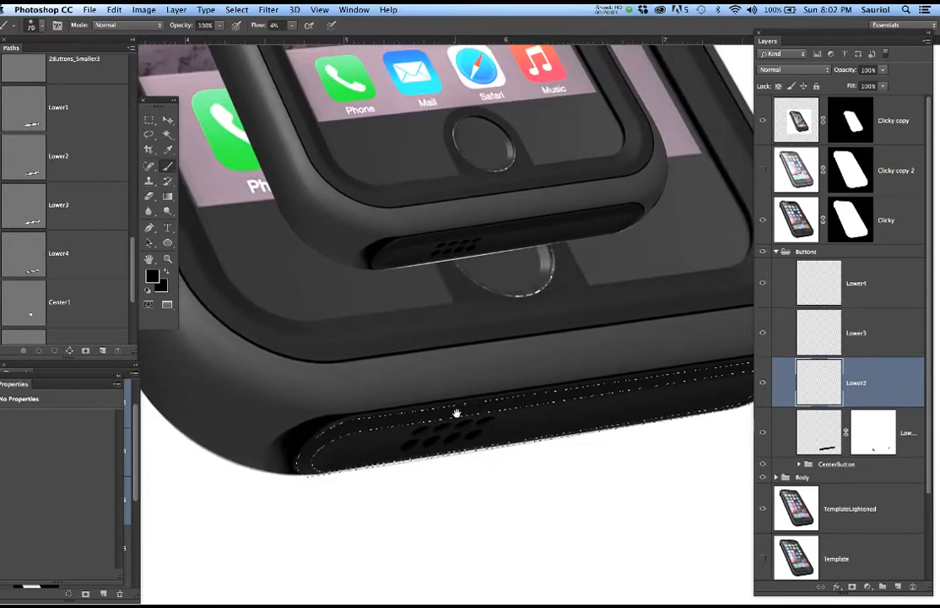
drag(458, 415, 404, 409)
scroll(405, 410, down, 1)
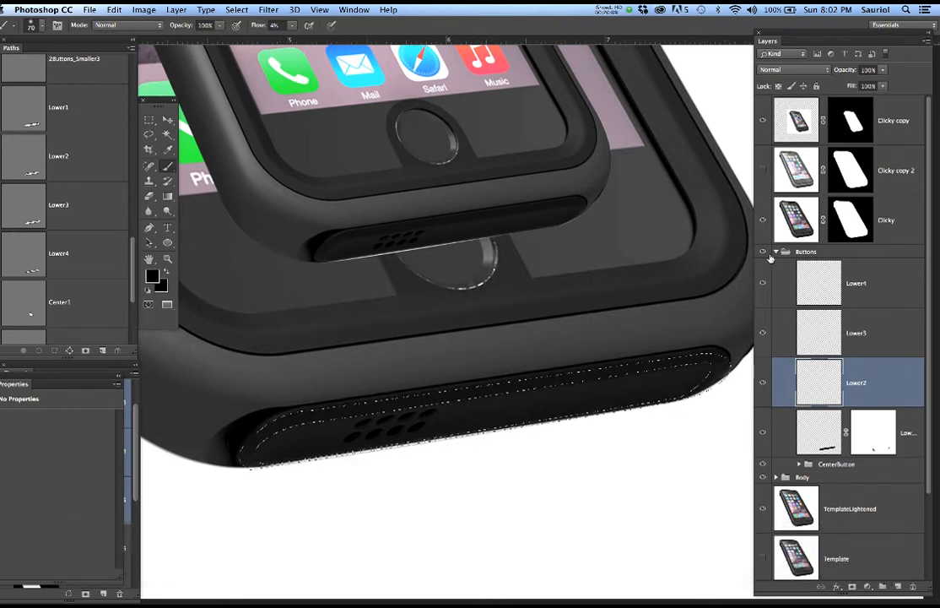
key(super+h)
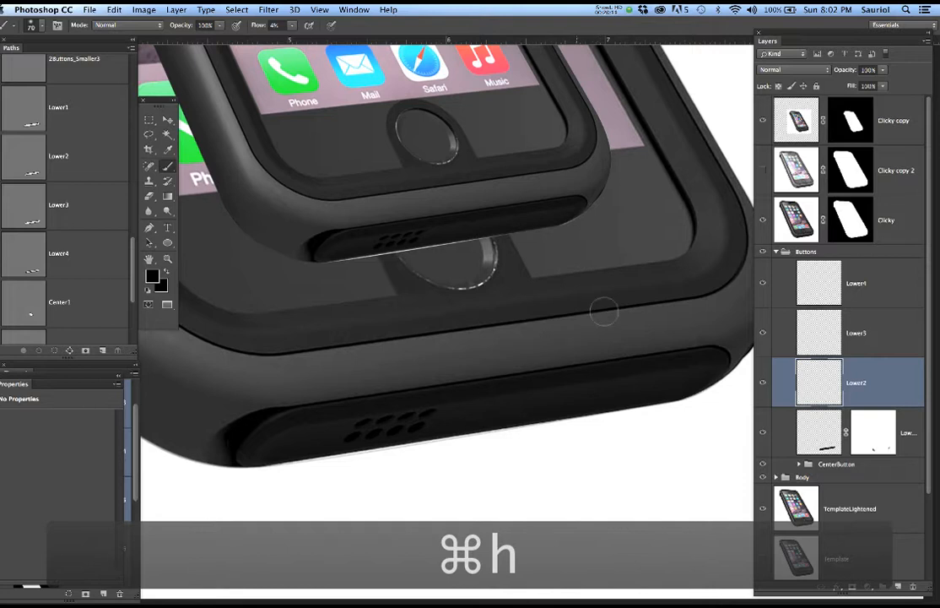
Hide the Clicky reference, sample the phone body's dark gray as the paint colour, and enlarge the brush to 200.
click(764, 221)
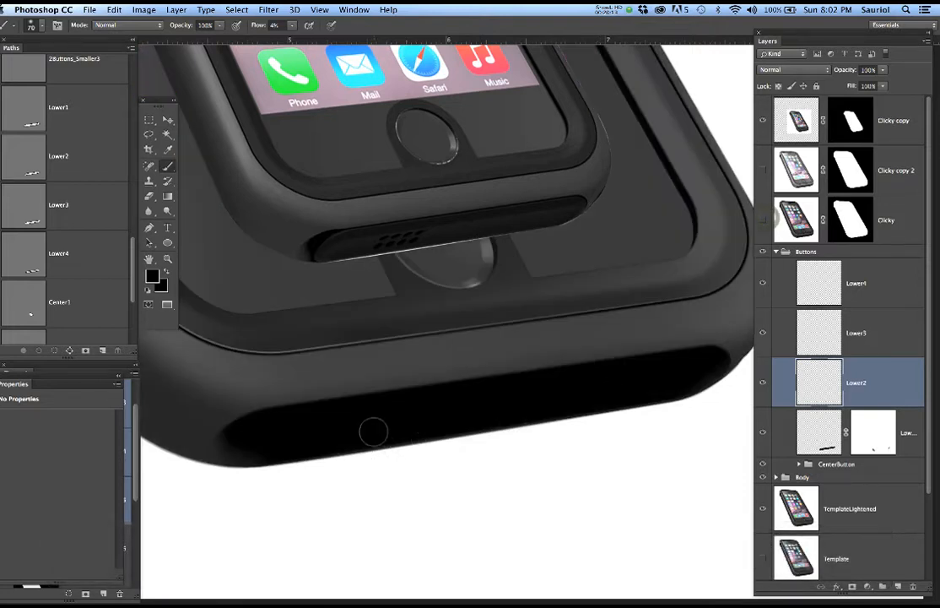
key(bracketright)
key(bracketright)
key(bracketright)
key(bracketright)
key(bracketright)
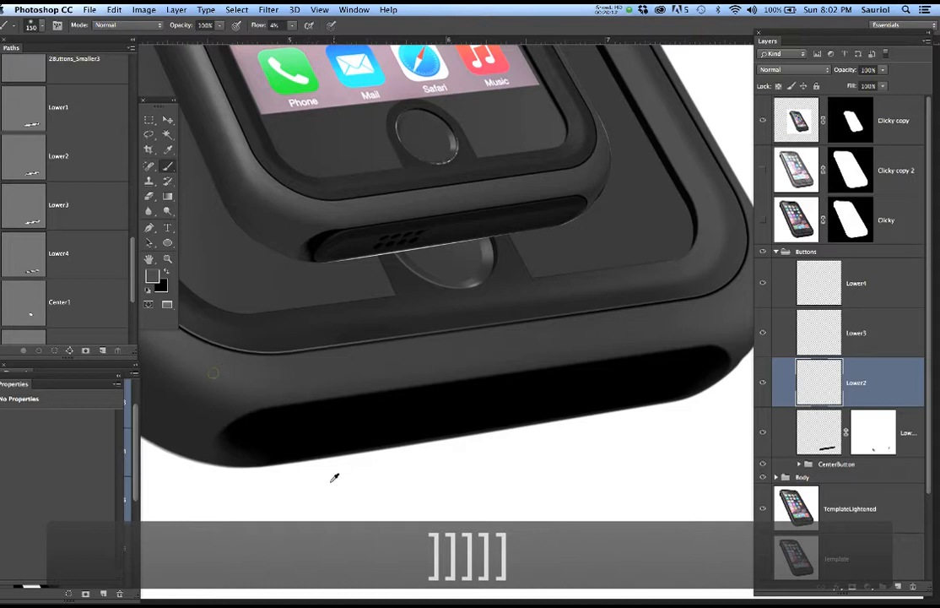
key(bracketright)
key(bracketright)
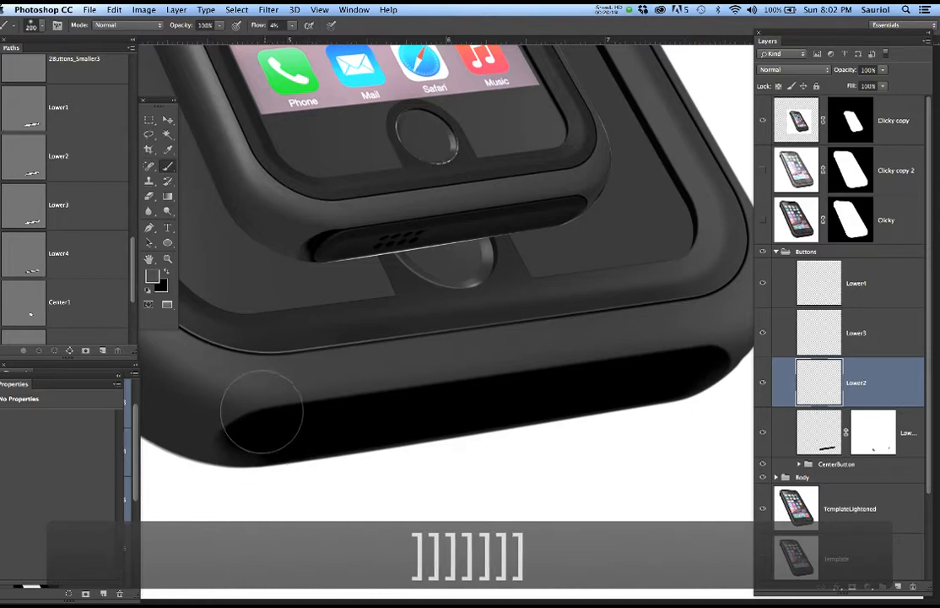
Paint soft dark gray along the selected band between the Lower3 and Lower4 paths on the Lower2 layer.
mouse_move(246, 418)
mouse_down()
mouse_move(566, 384)
mouse_move(315, 427)
mouse_move(268, 414)
mouse_move(294, 430)
mouse_move(540, 377)
mouse_up()
click(292, 430)
click(284, 435)
drag(419, 398, 553, 373)
drag(510, 381, 557, 377)
drag(569, 377, 506, 390)
mouse_move(641, 368)
mouse_down()
mouse_move(338, 395)
mouse_move(353, 397)
mouse_move(287, 429)
mouse_up()
mouse_move(281, 439)
mouse_down()
mouse_move(293, 454)
mouse_move(314, 412)
mouse_up()
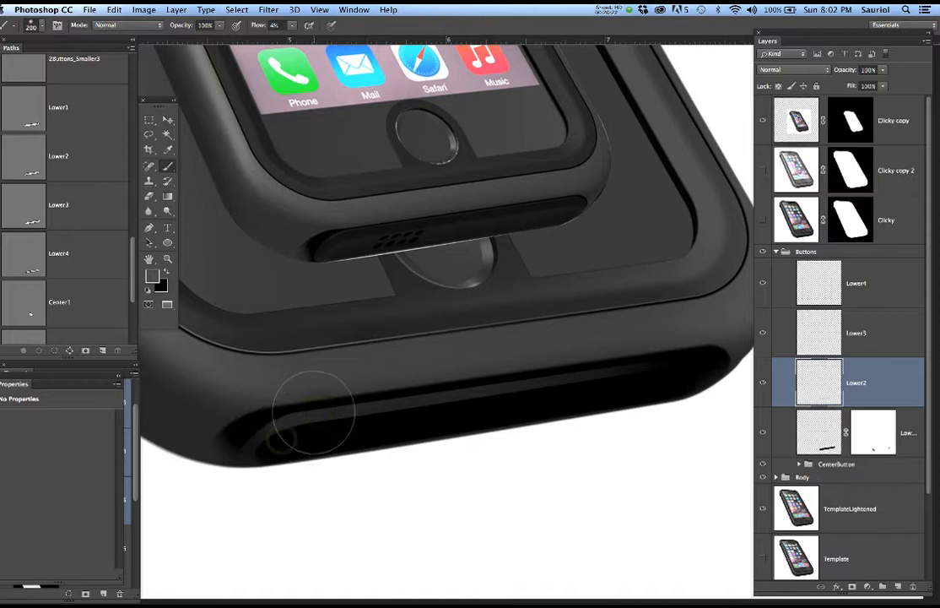
drag(411, 399, 702, 363)
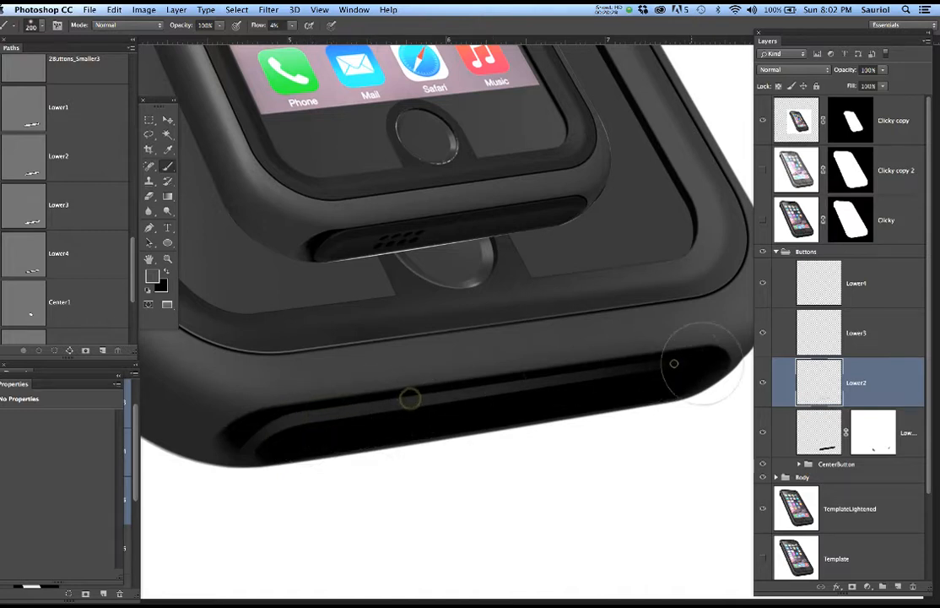
click(645, 371)
On the Lower3 layer, select the inner area of the port strip and shade it with soft dark gray strokes.
click(868, 334)
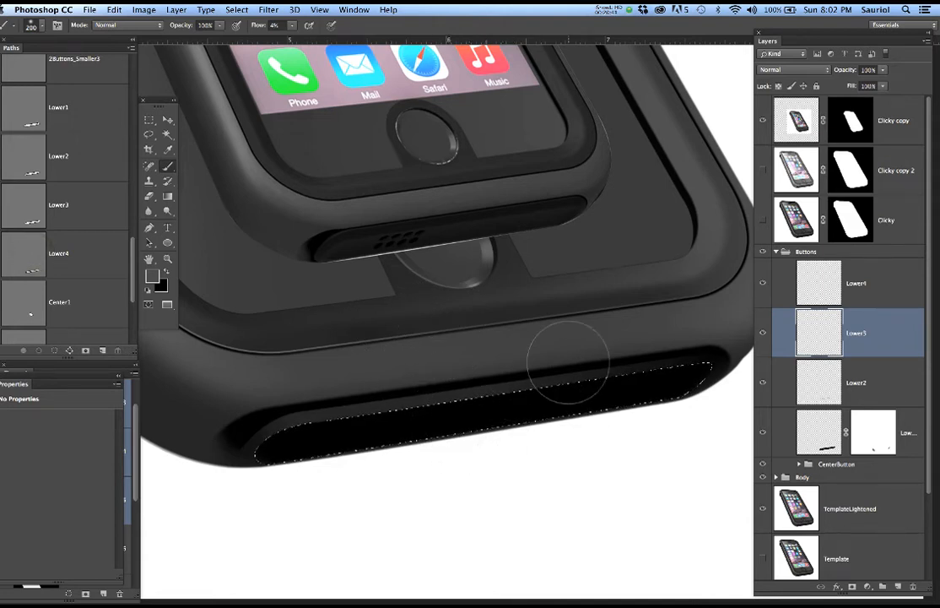
key(super+h)
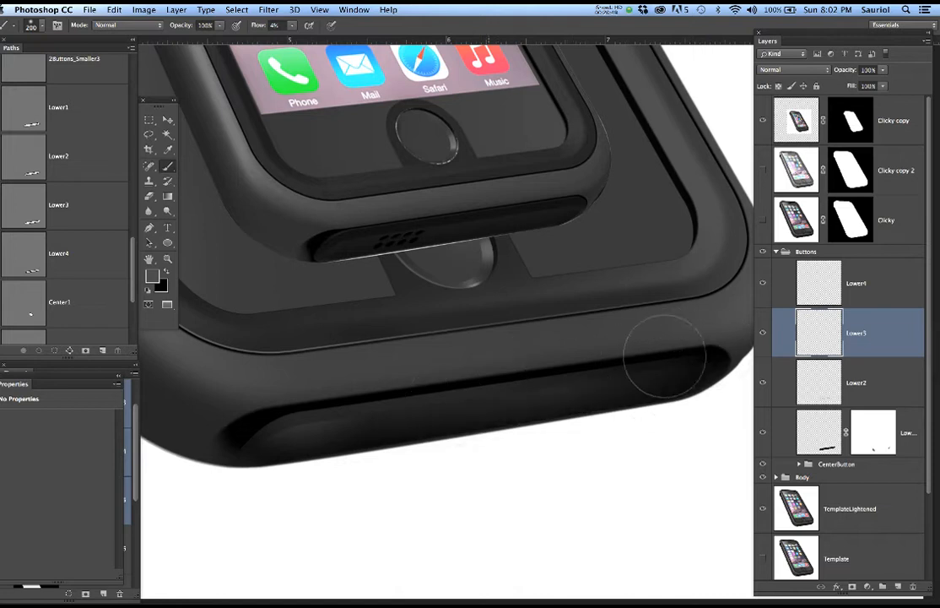
mouse_move(631, 363)
mouse_down()
mouse_move(323, 415)
mouse_move(410, 398)
mouse_move(406, 413)
mouse_move(263, 419)
mouse_move(283, 443)
mouse_up()
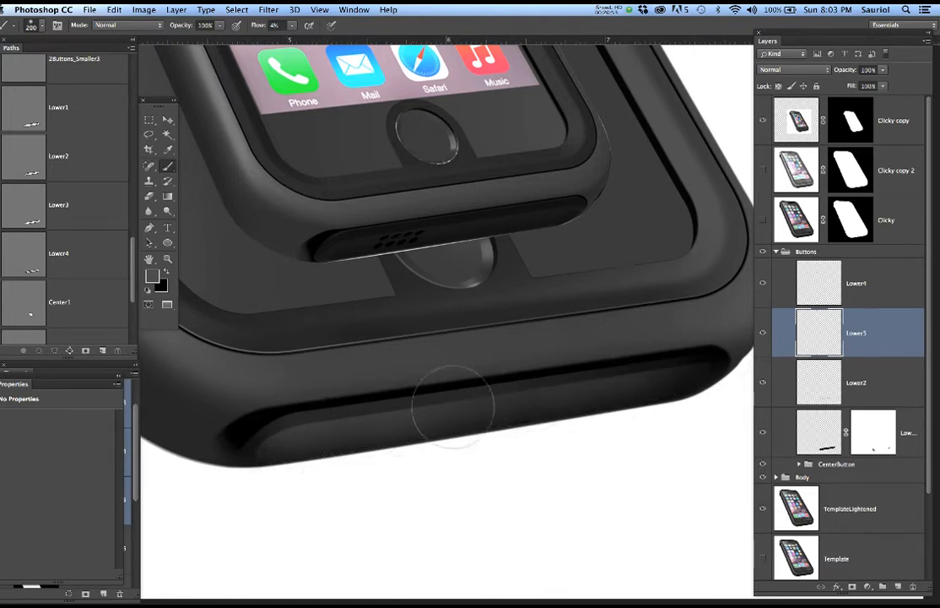
mouse_move(420, 416)
mouse_down()
mouse_move(517, 409)
mouse_move(672, 372)
mouse_move(306, 431)
mouse_up()
mouse_move(419, 425)
mouse_down()
mouse_move(656, 374)
mouse_move(701, 380)
mouse_move(692, 380)
mouse_up()
mouse_move(524, 415)
mouse_down()
mouse_move(390, 444)
mouse_move(549, 418)
mouse_move(390, 443)
mouse_move(321, 441)
mouse_move(410, 434)
mouse_up()
drag(316, 447, 579, 430)
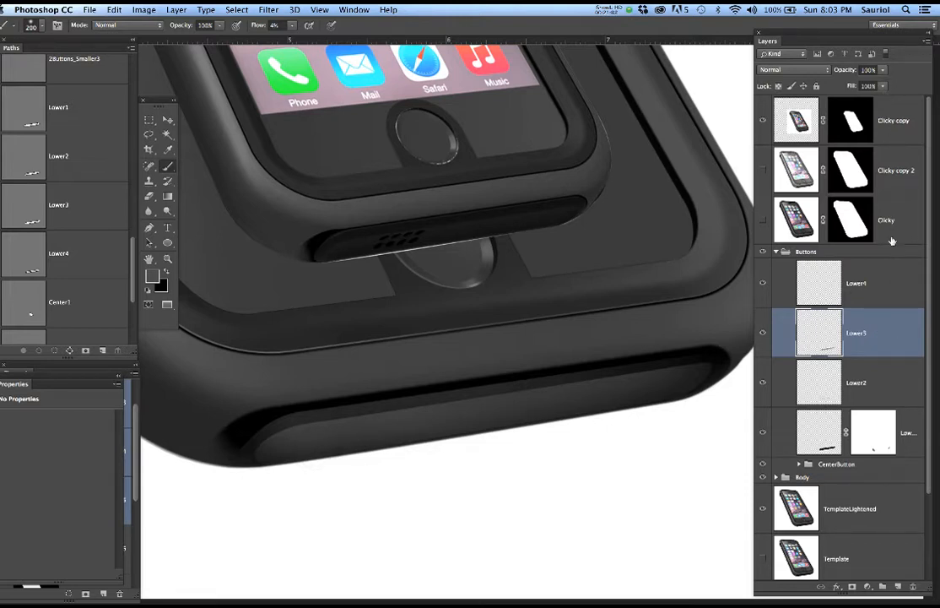
Add a new layer named Lower5 above Lower4 and save the document.
click(856, 287)
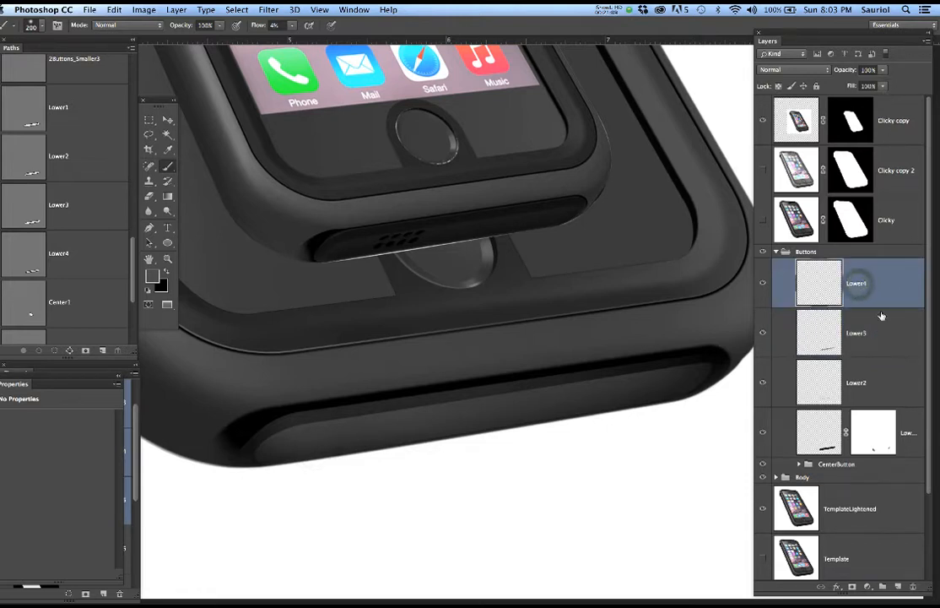
click(899, 586)
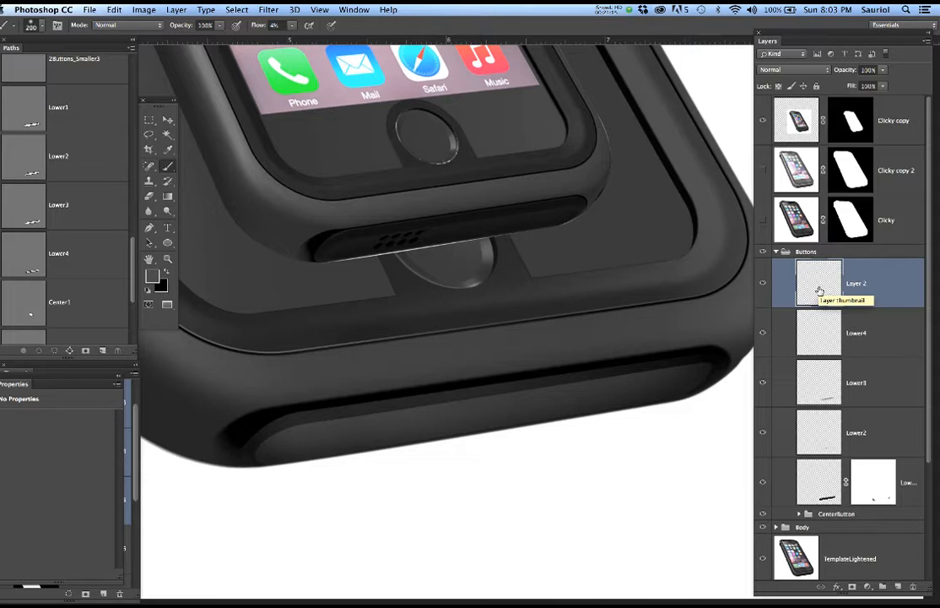
double_click(855, 285)
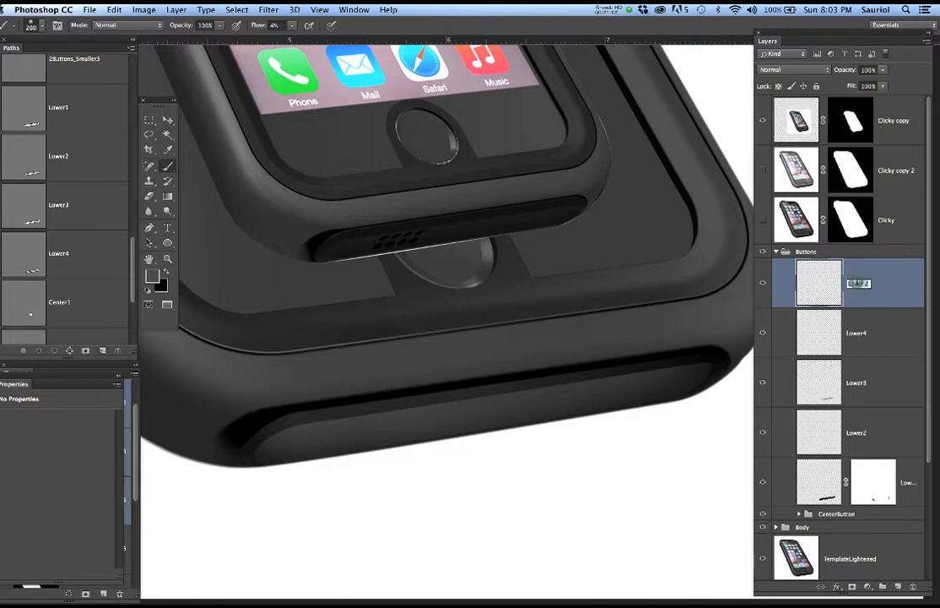
text(Lower5)
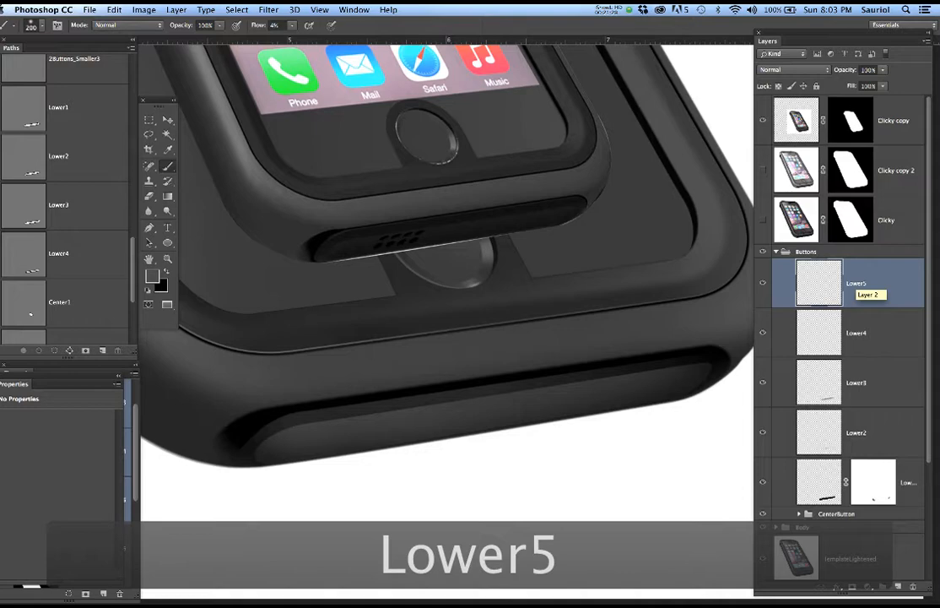
key(super+s)
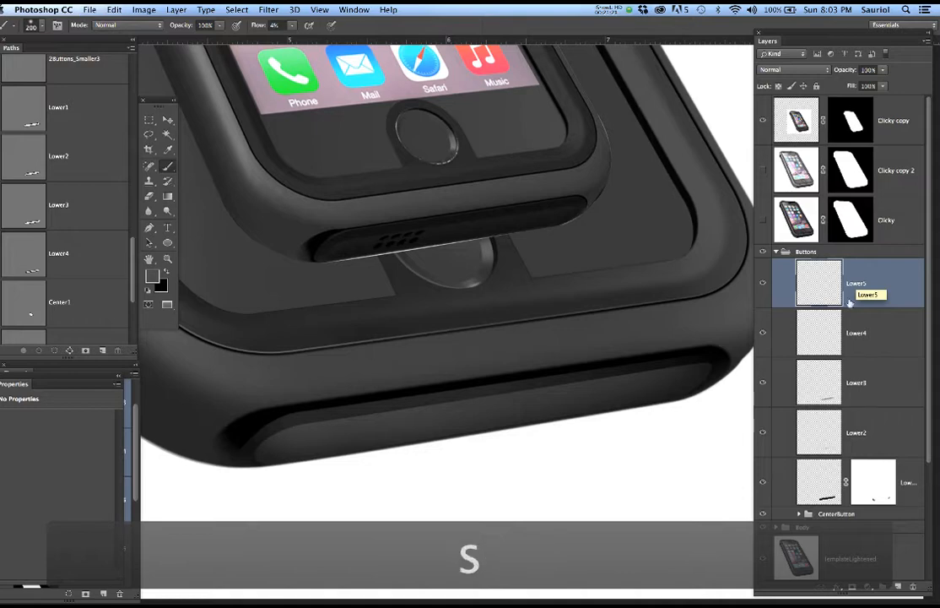
On the Lower4 layer, load the Lower2 path as a selection and compare its outline with the Clicky reference's port strip.
click(878, 332)
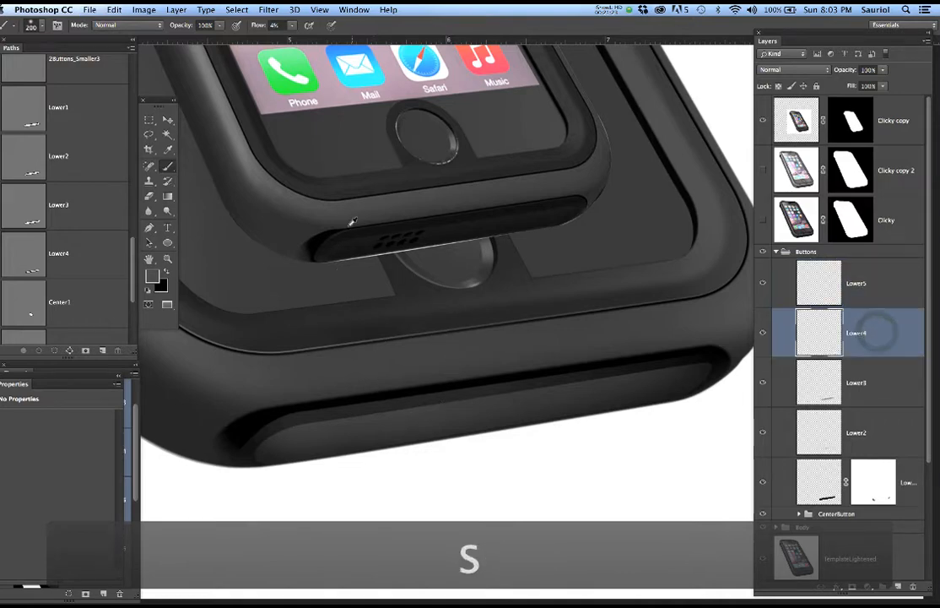
scroll(329, 213, up, 3)
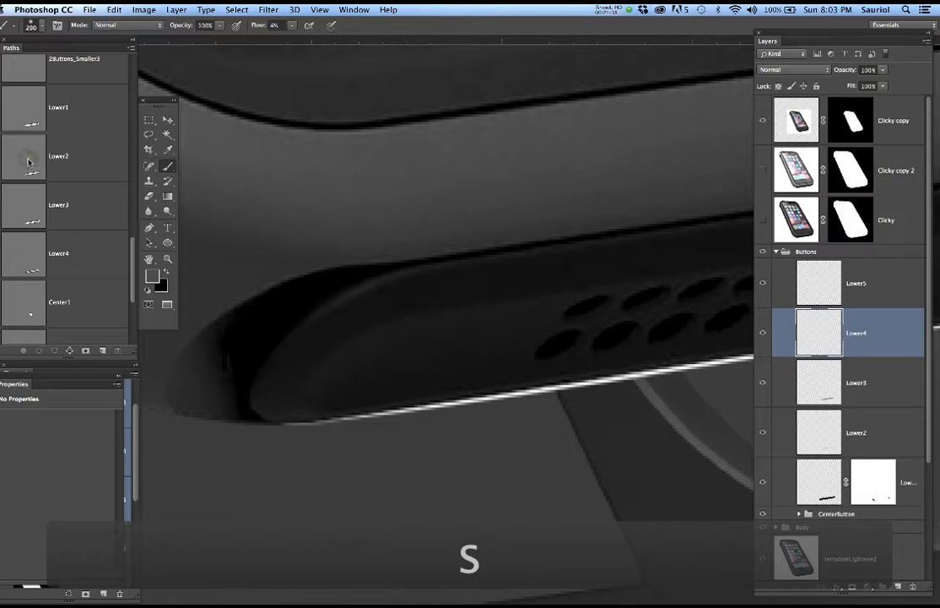
scroll(367, 335, down, 5)
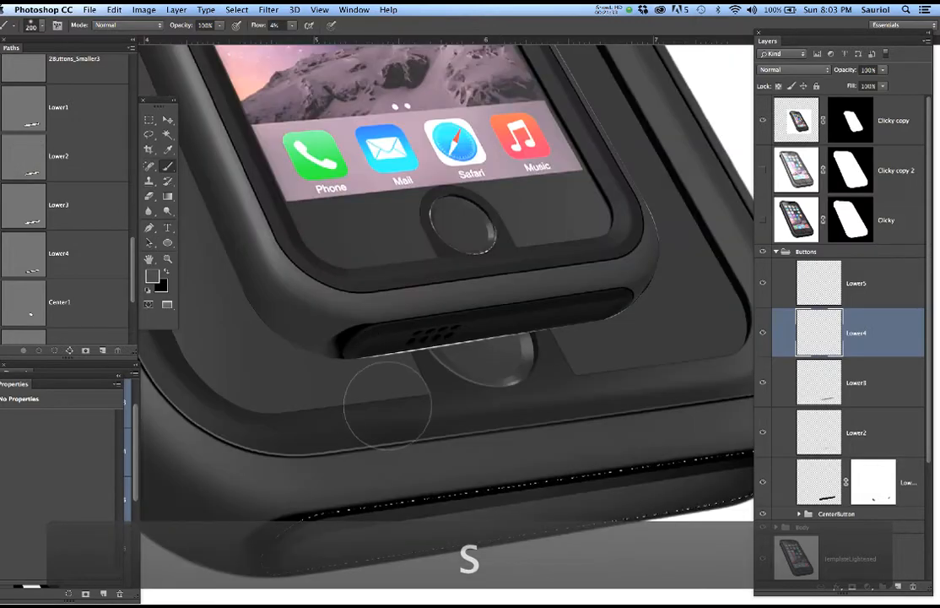
drag(463, 452, 449, 236)
scroll(353, 412, up, 4)
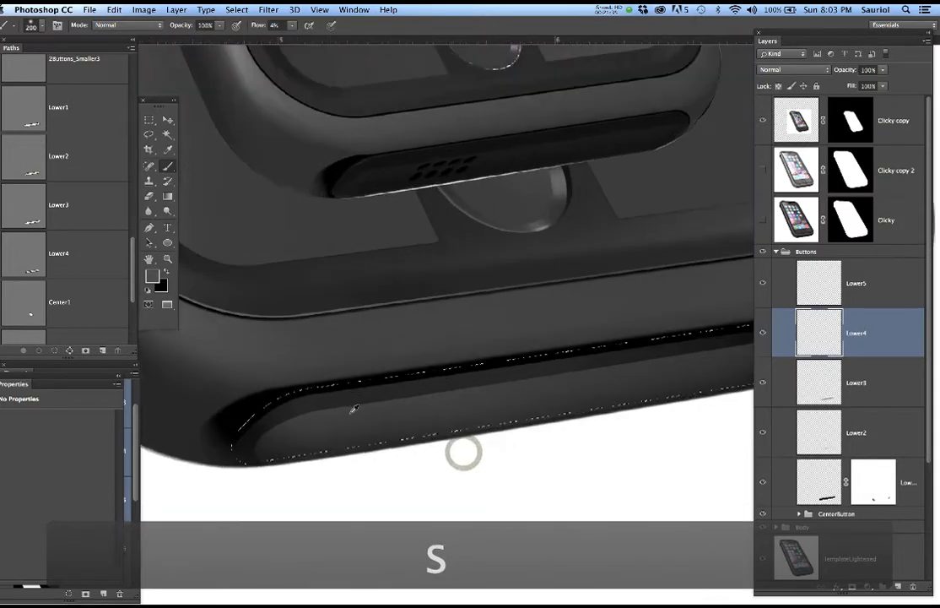
mouse_move(331, 395)
mouse_down()
mouse_move(487, 363)
mouse_move(474, 342)
mouse_up()
click(765, 220)
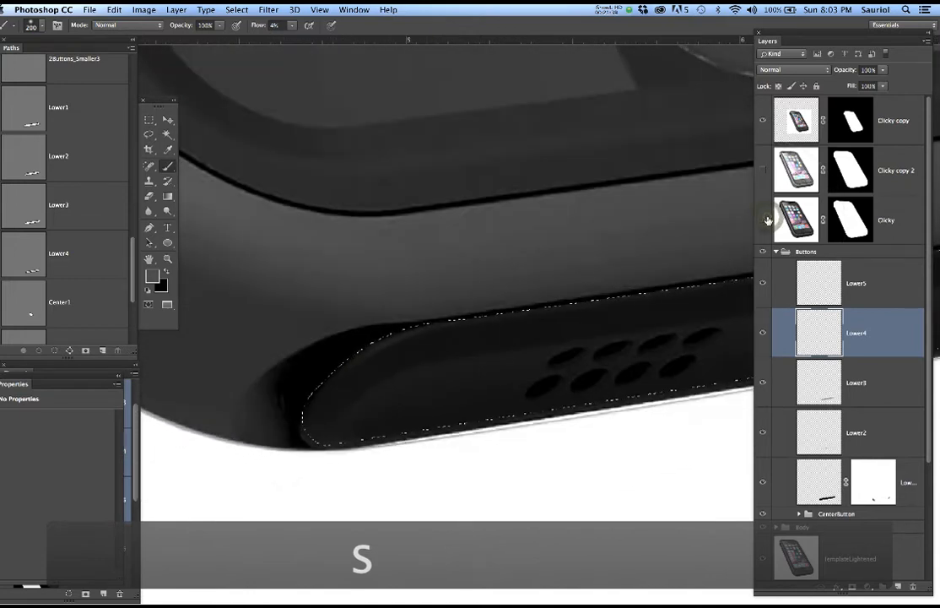
click(767, 220)
click(768, 221)
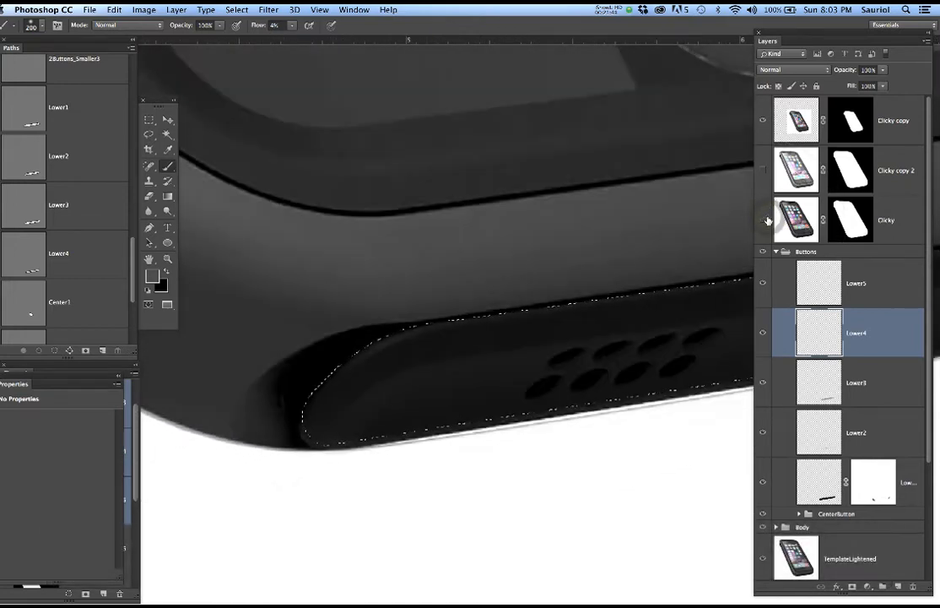
click(768, 221)
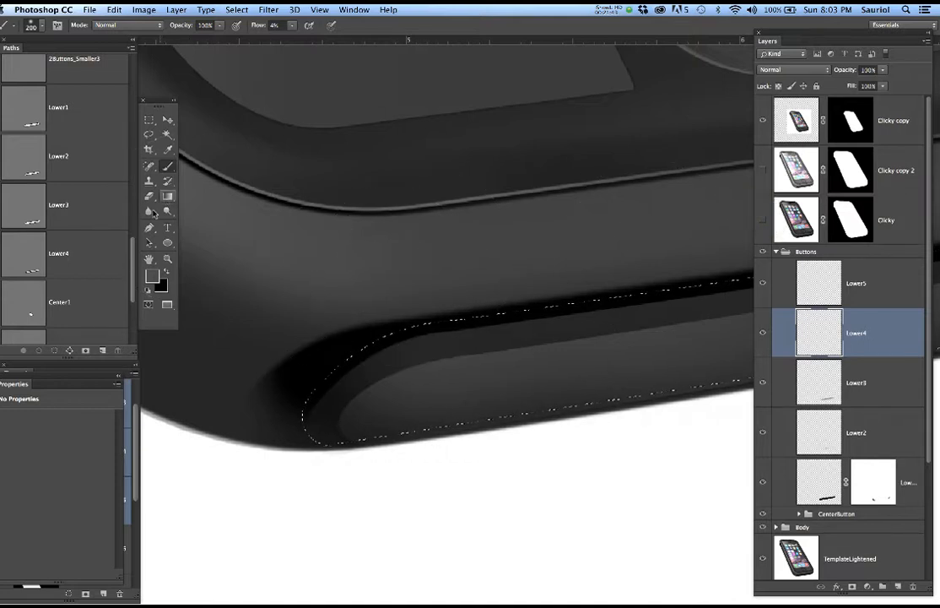
Subtract the Lower3 path from the active selection, then check the thin rim against the Clicky copy 2 and Clicky reference layers.
click(33, 204)
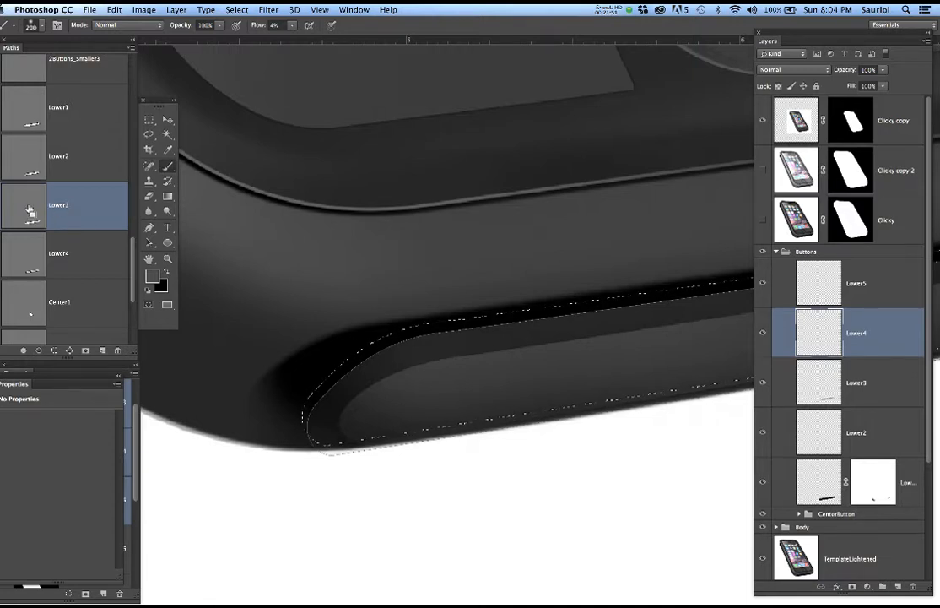
super+click(30, 209)
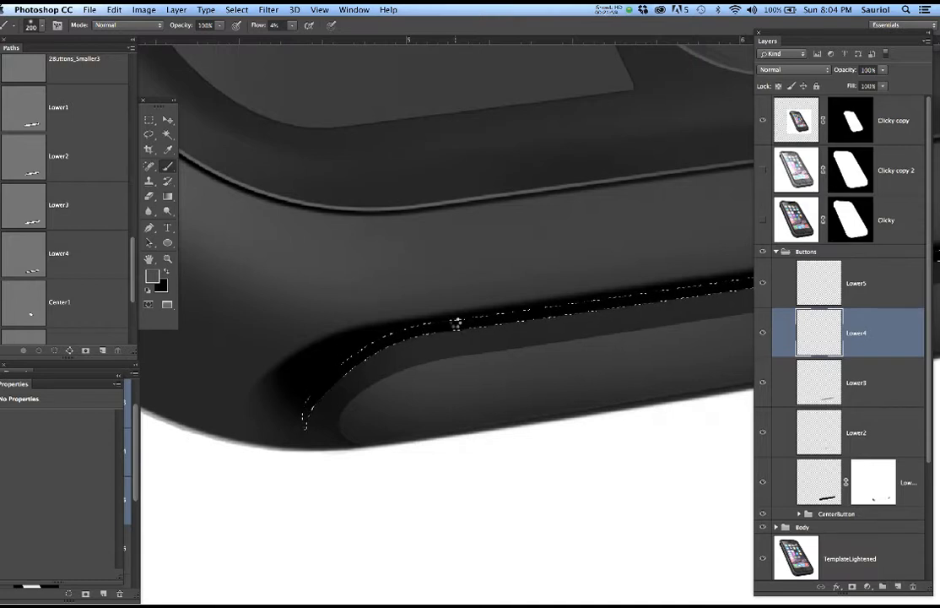
click(764, 170)
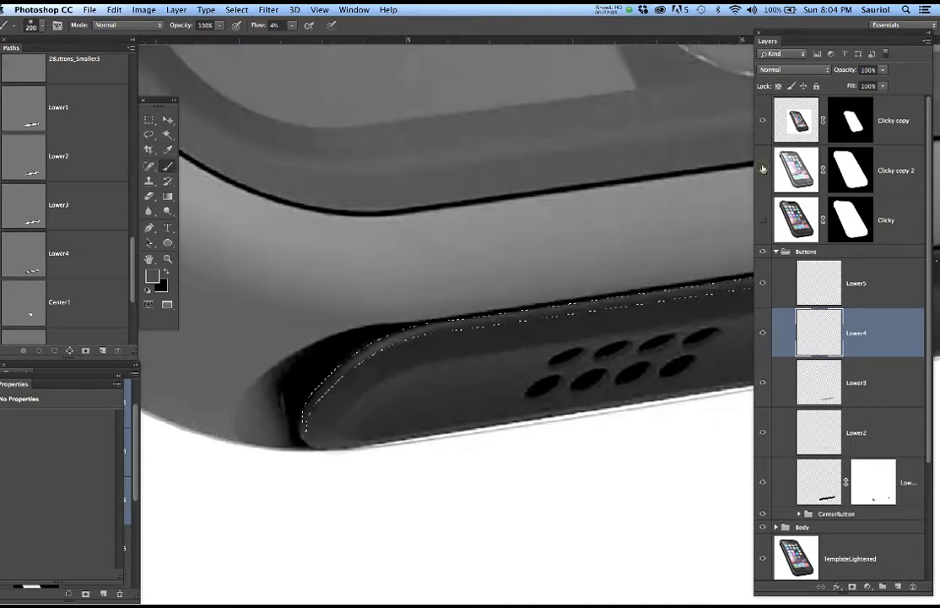
click(763, 170)
click(763, 219)
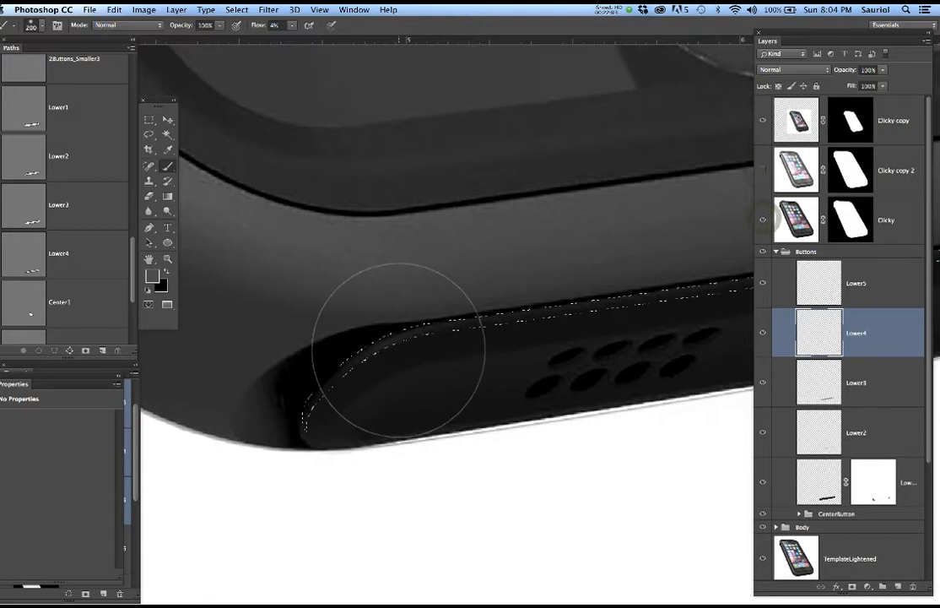
scroll(394, 339, up, 3)
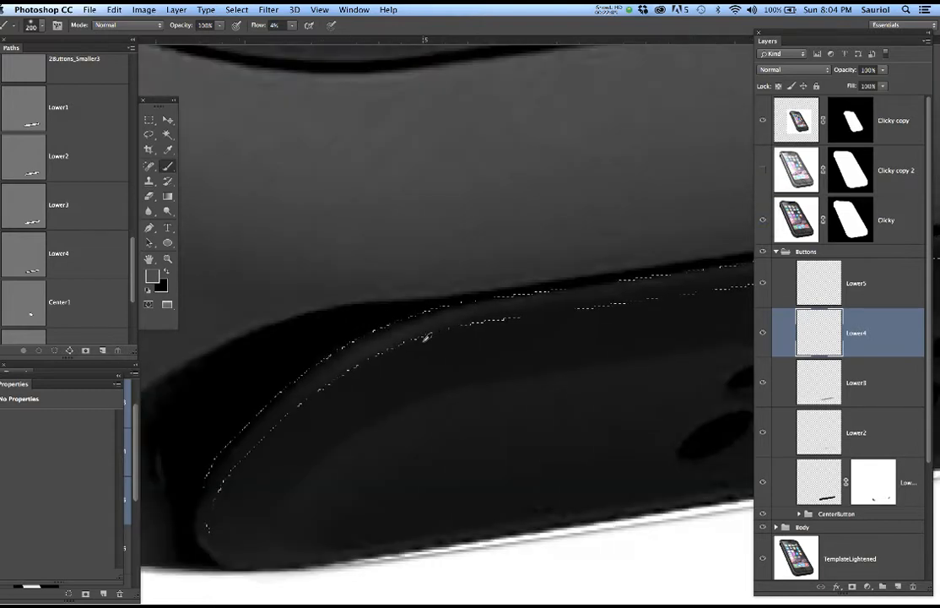
Contract the rim selection by 2 pixels and hide the selection edges.
click(240, 9)
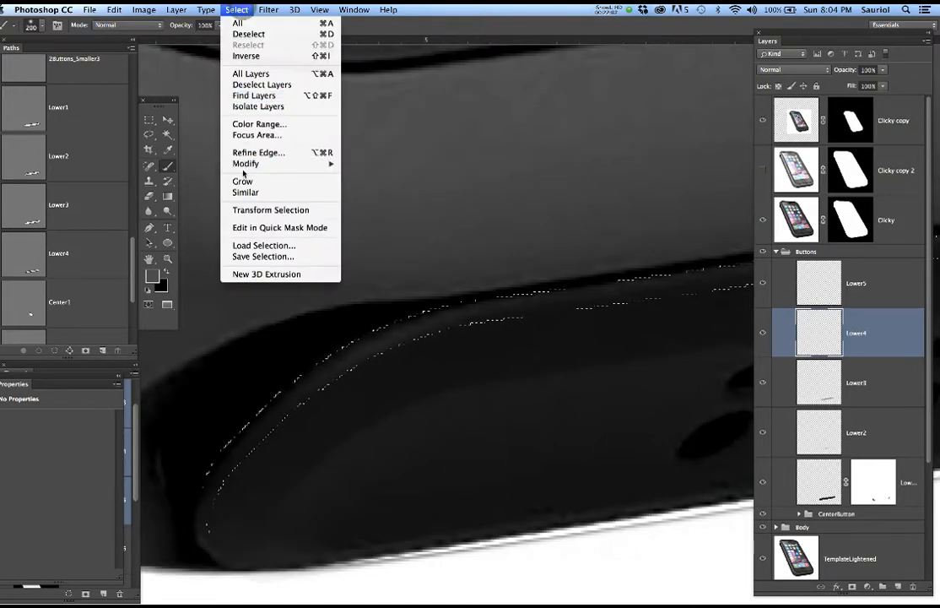
mouse_move(279, 164)
click(376, 197)
text(2)
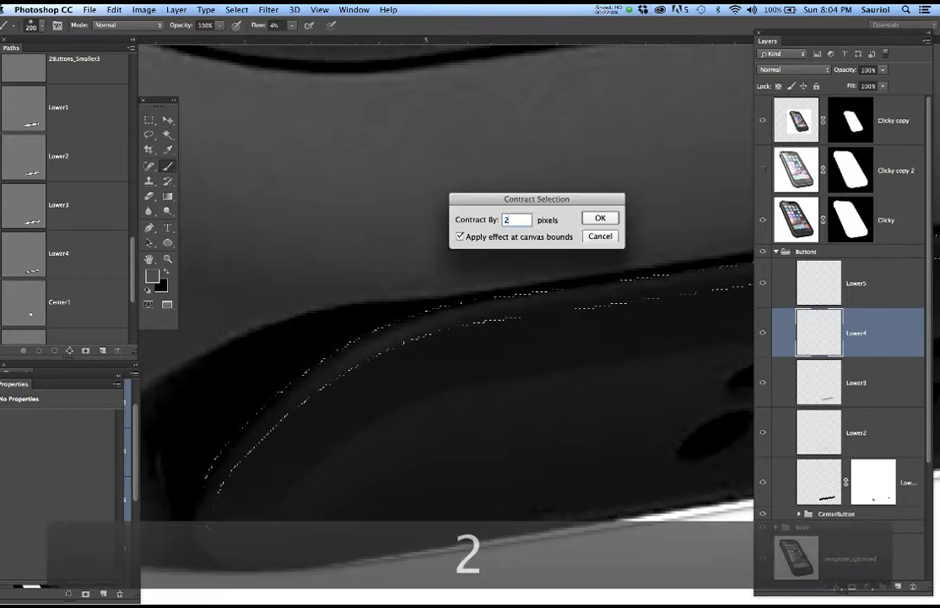
key(Return)
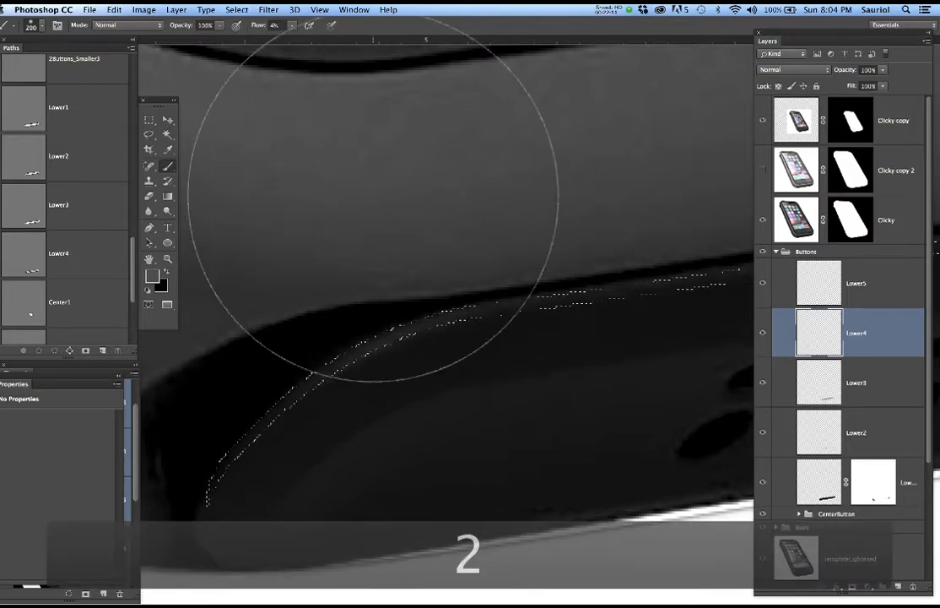
key(super+h)
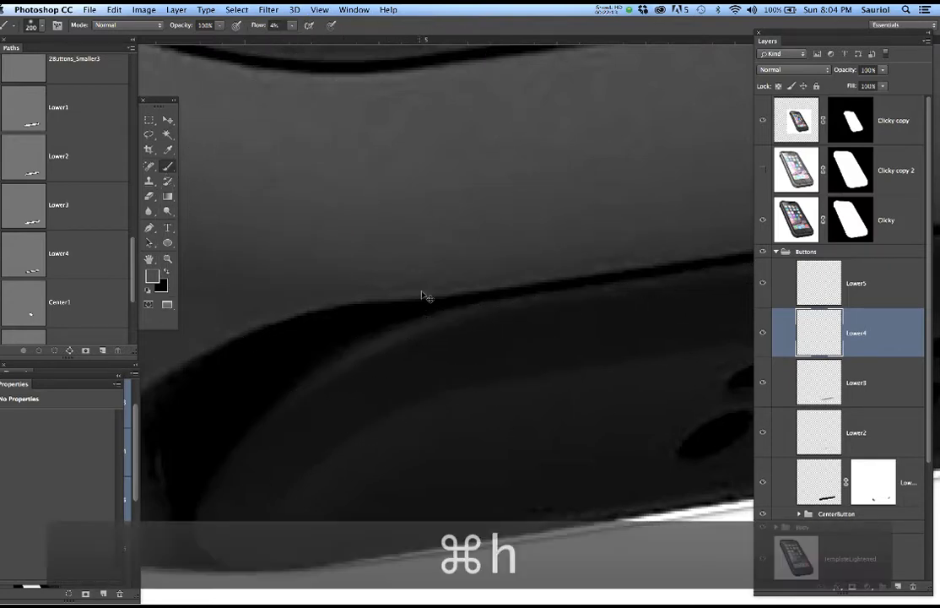
Hide the Clicky reference and brush a soft white highlight at 4% flow along the lower button's upper rim on layer Lower4.
scroll(426, 233, down, 2)
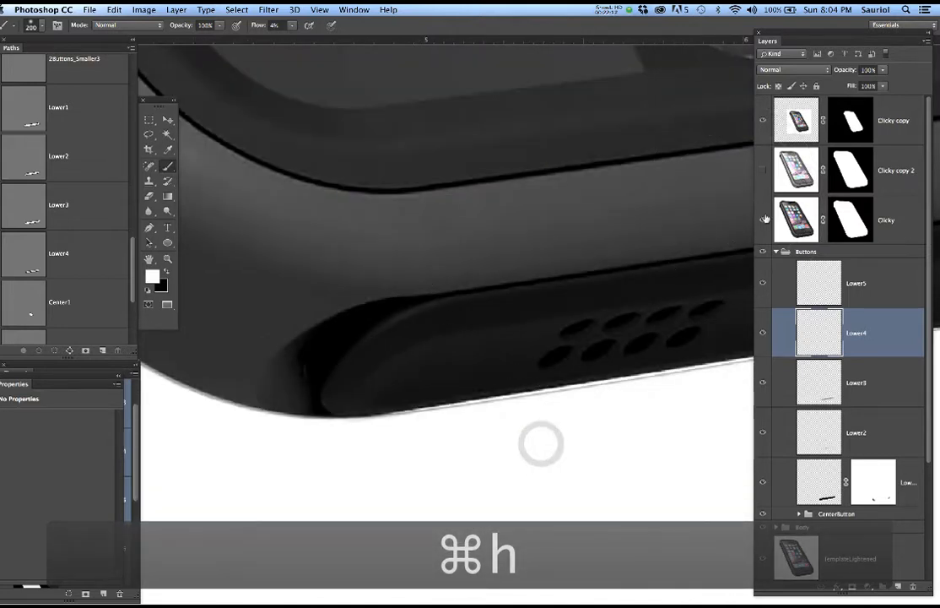
scroll(542, 443, up, 3)
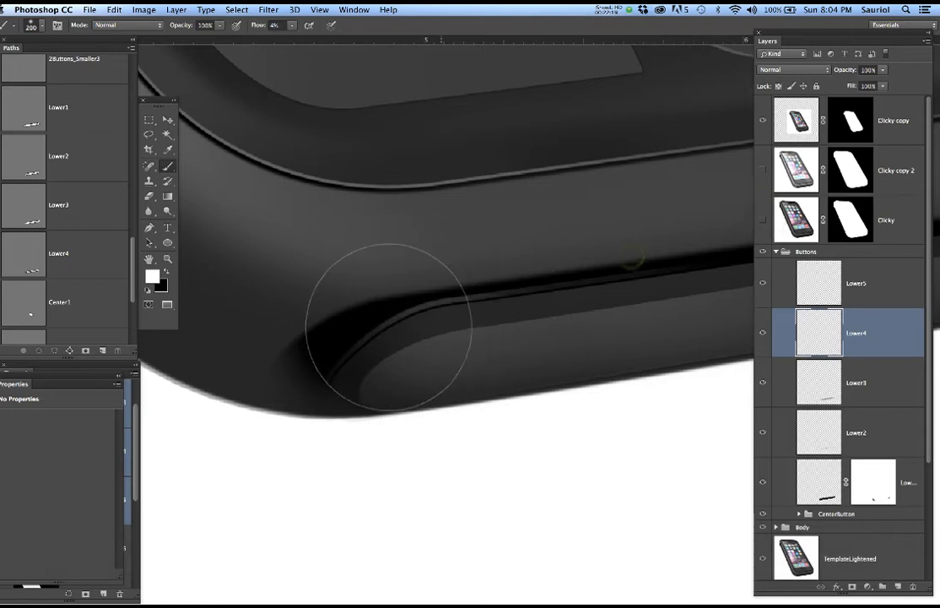
click(366, 354)
click(551, 289)
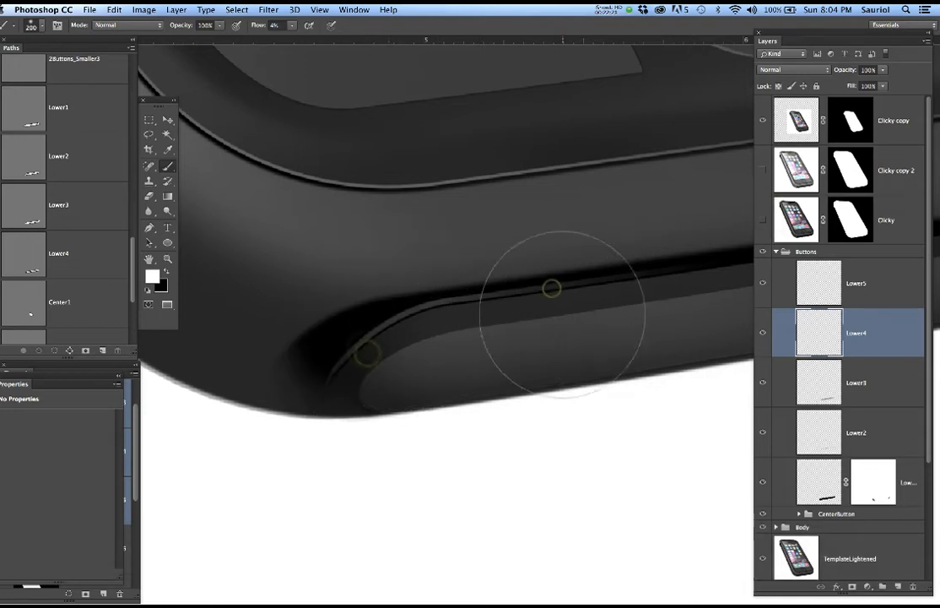
scroll(574, 319, down, 3)
drag(590, 331, 460, 362)
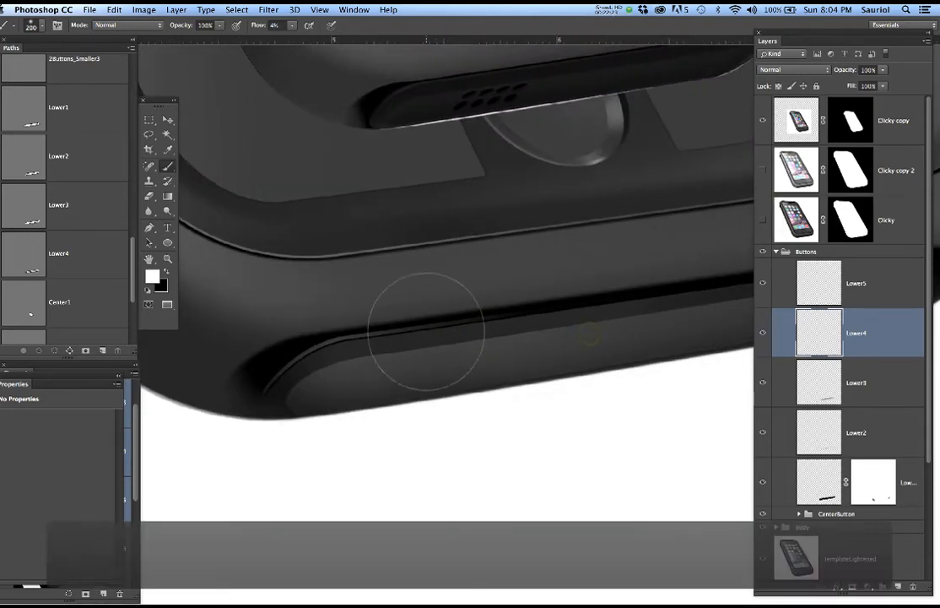
scroll(481, 335, down, 2)
drag(531, 357, 424, 389)
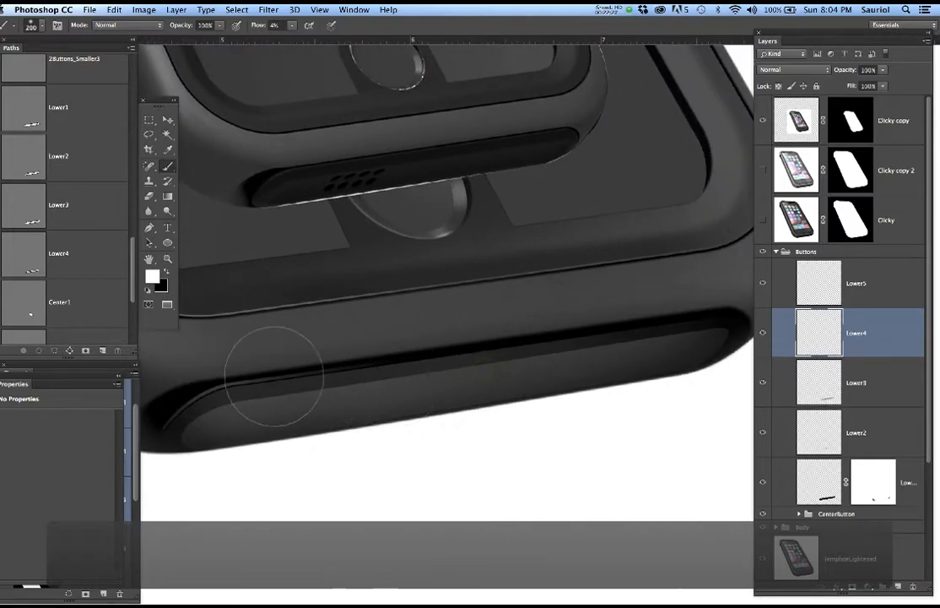
mouse_move(304, 376)
mouse_down()
mouse_move(483, 357)
mouse_move(694, 311)
mouse_move(291, 379)
mouse_up()
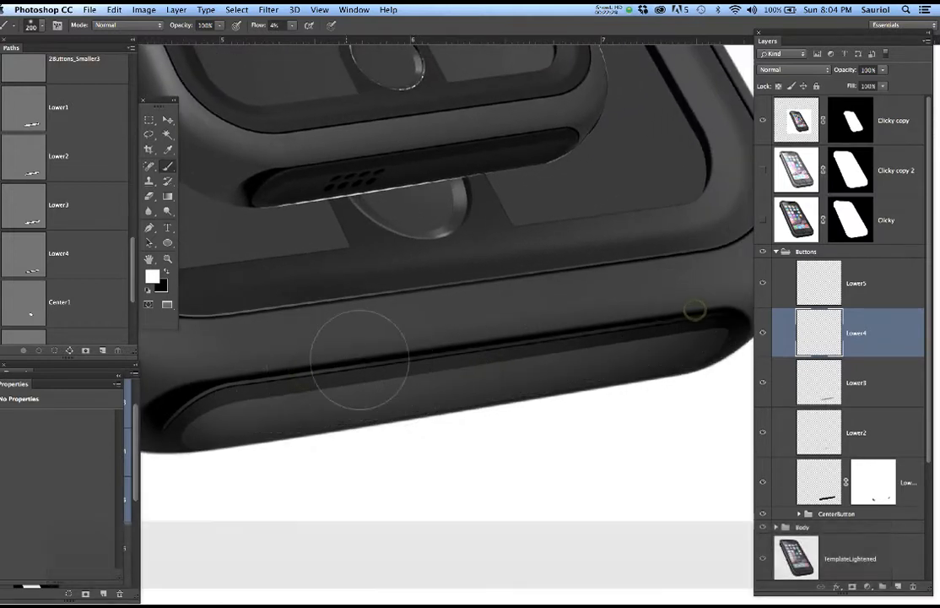
drag(392, 341, 231, 378)
drag(235, 376, 476, 342)
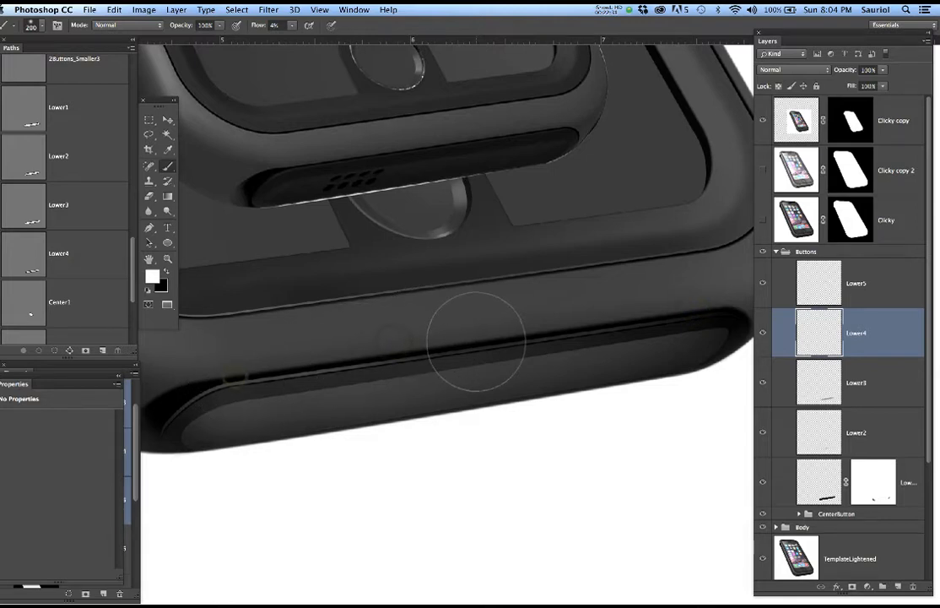
scroll(477, 342, down, 2)
drag(580, 393, 601, 374)
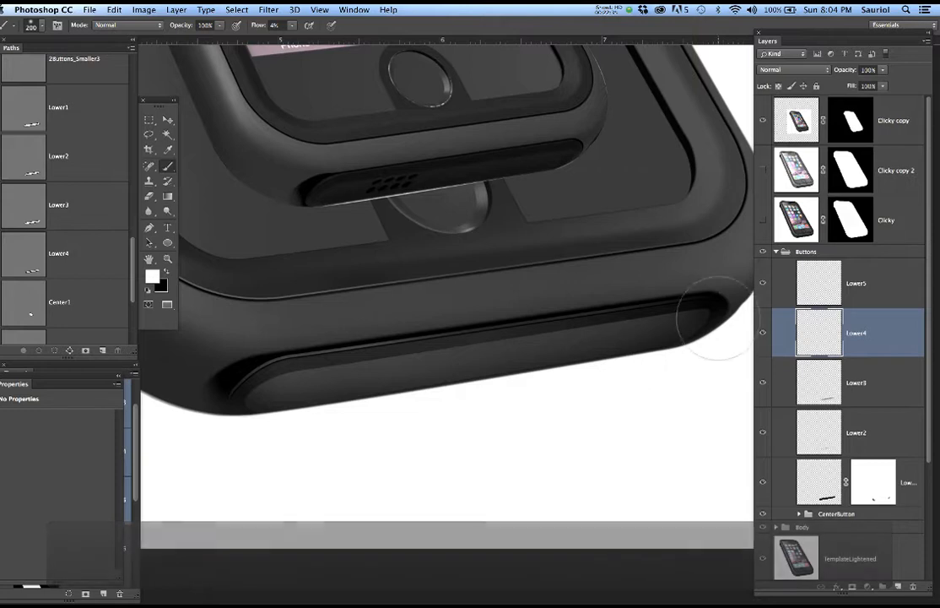
Add a new layer directly above Lower5 in the Buttons group and name it Lower6.
click(808, 285)
scroll(375, 325, up, 3)
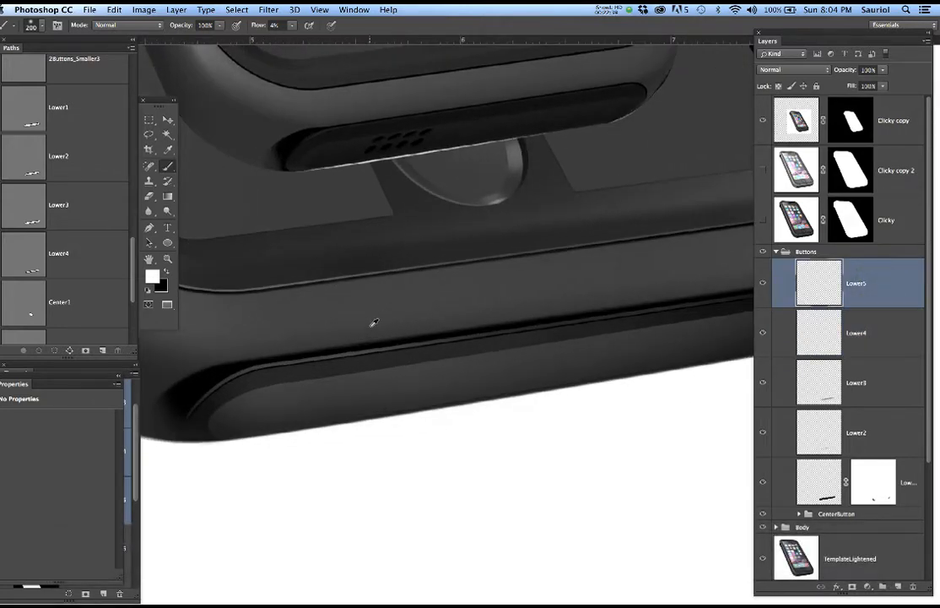
scroll(375, 240, up, 4)
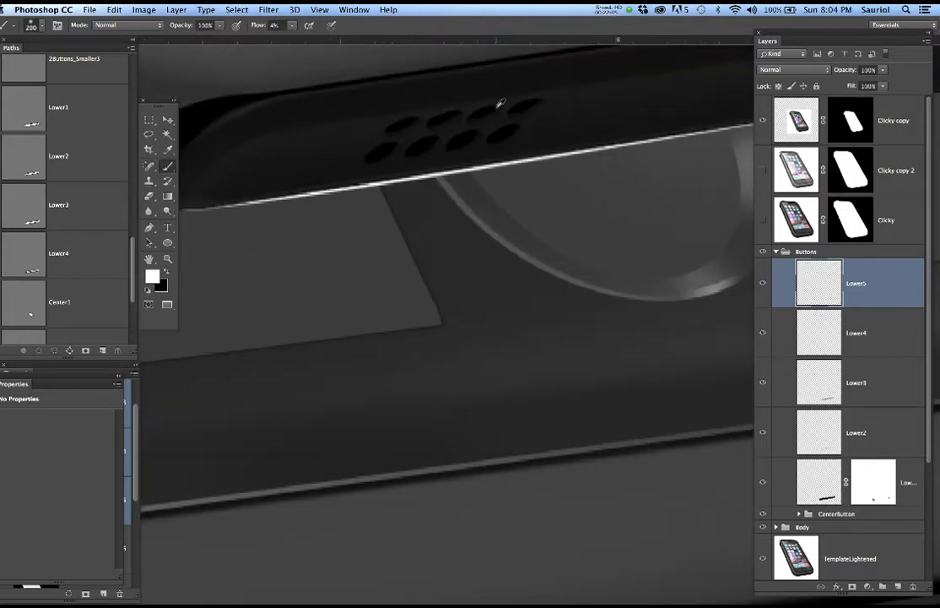
scroll(389, 143, up, 5)
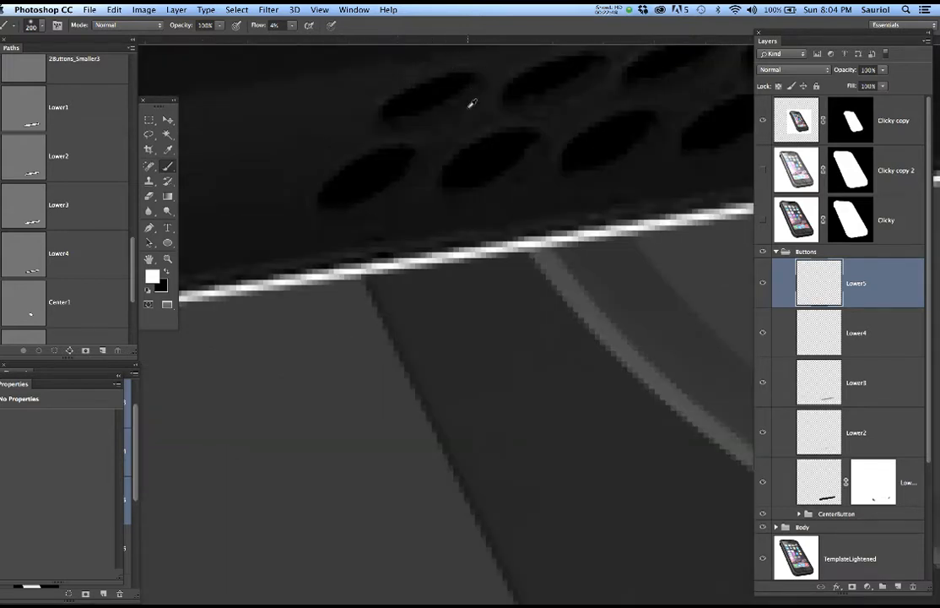
scroll(472, 103, down, 8)
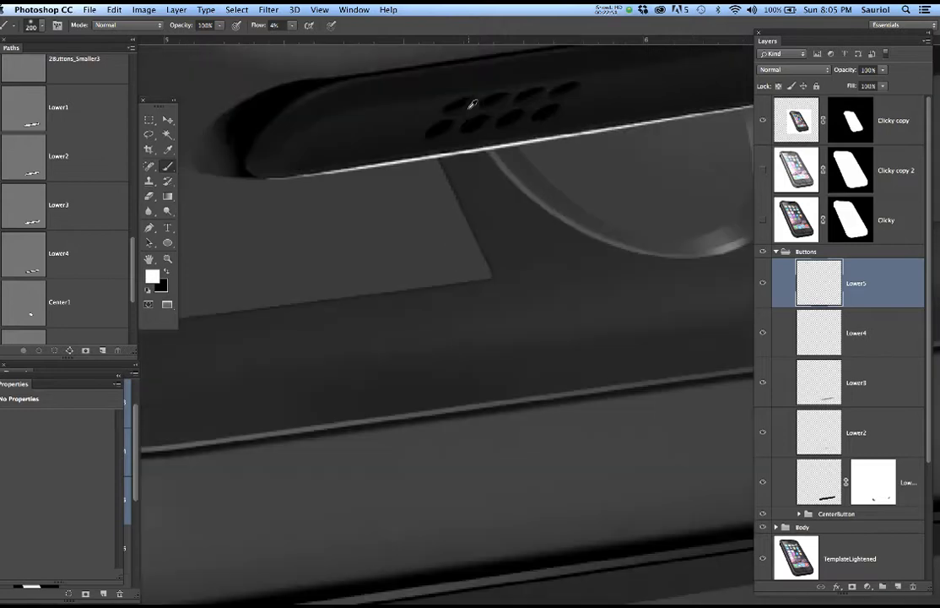
scroll(472, 103, down, 8)
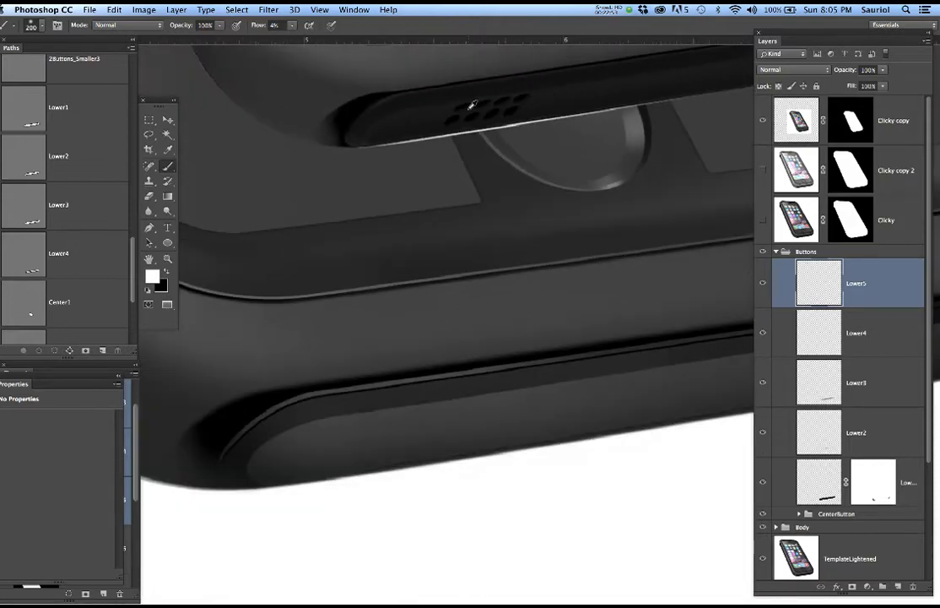
scroll(472, 105, down, 1)
click(900, 586)
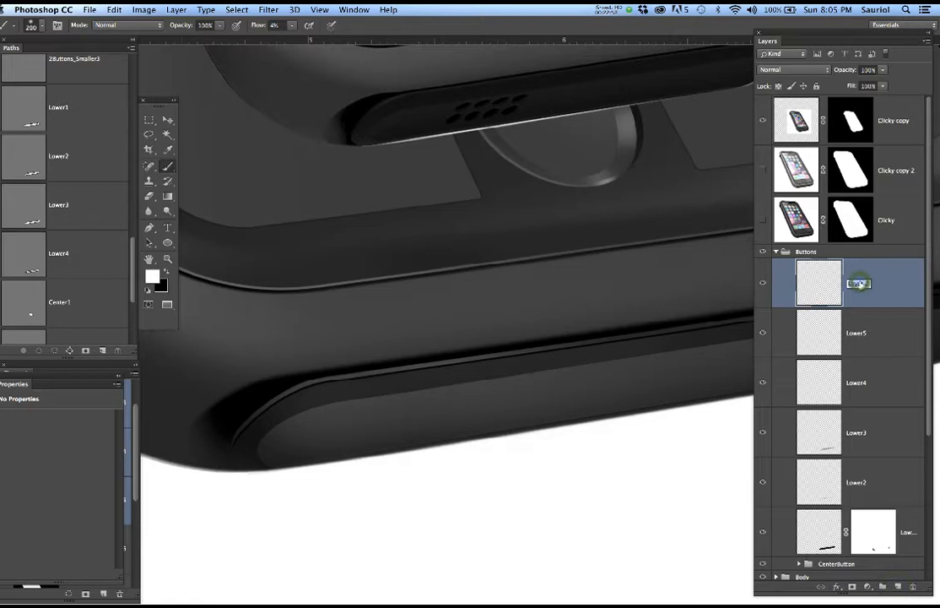
text(Low)
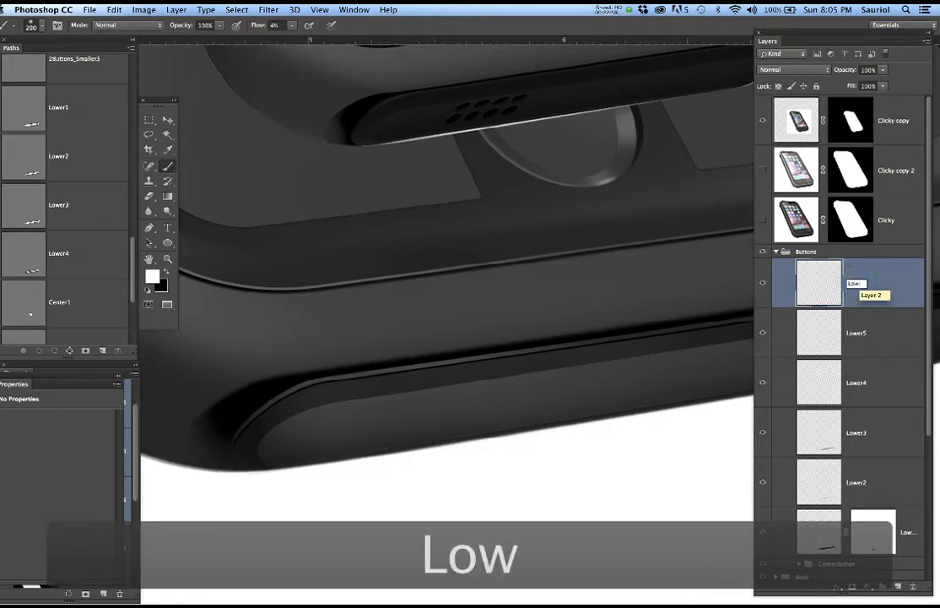
text(er6)
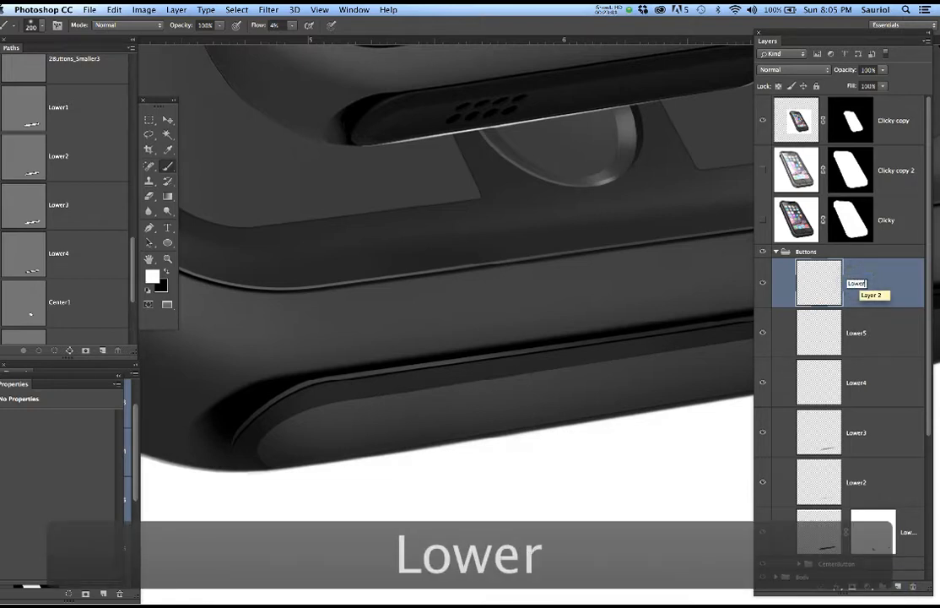
Load the LittleHoles path as a selection and fill it on layer Lower5 with a near-black sampled from the reference phone's lower button.
click(891, 338)
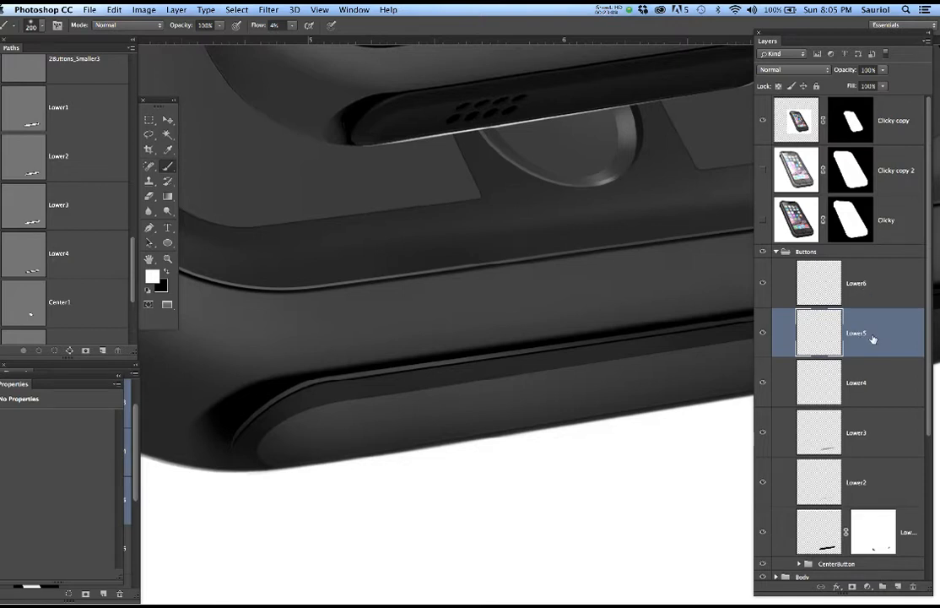
scroll(63, 295, down, 5)
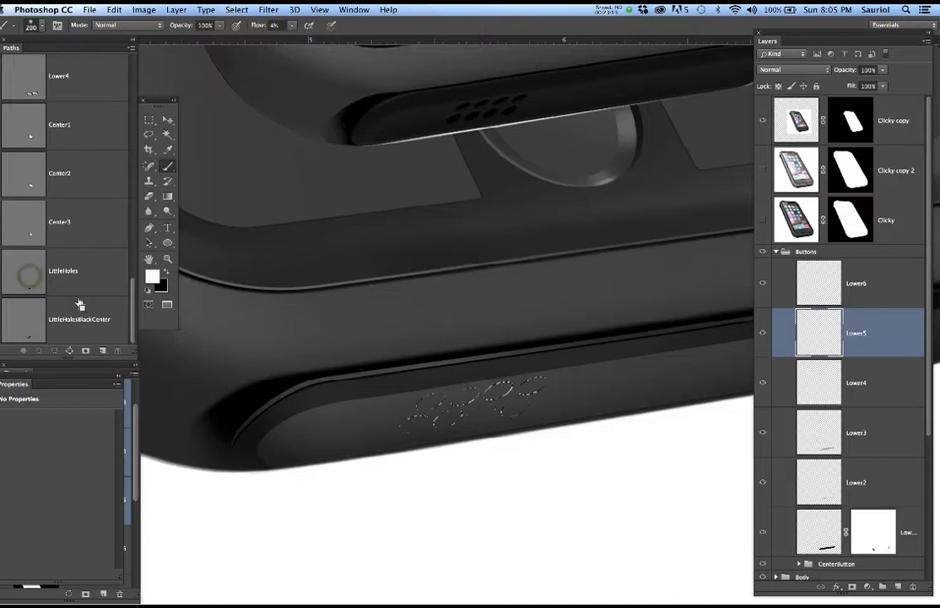
scroll(553, 407, up, 5)
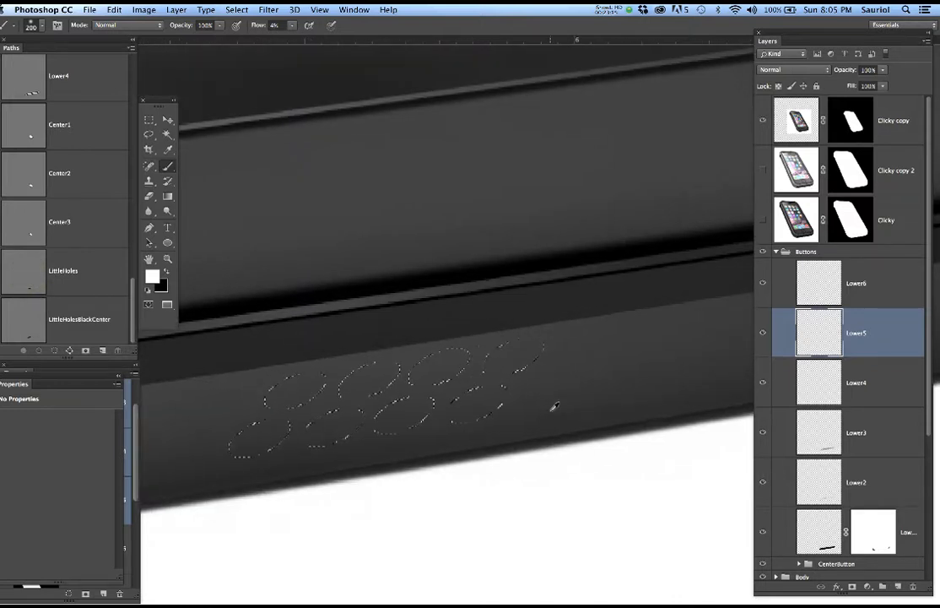
scroll(550, 422, up, 10)
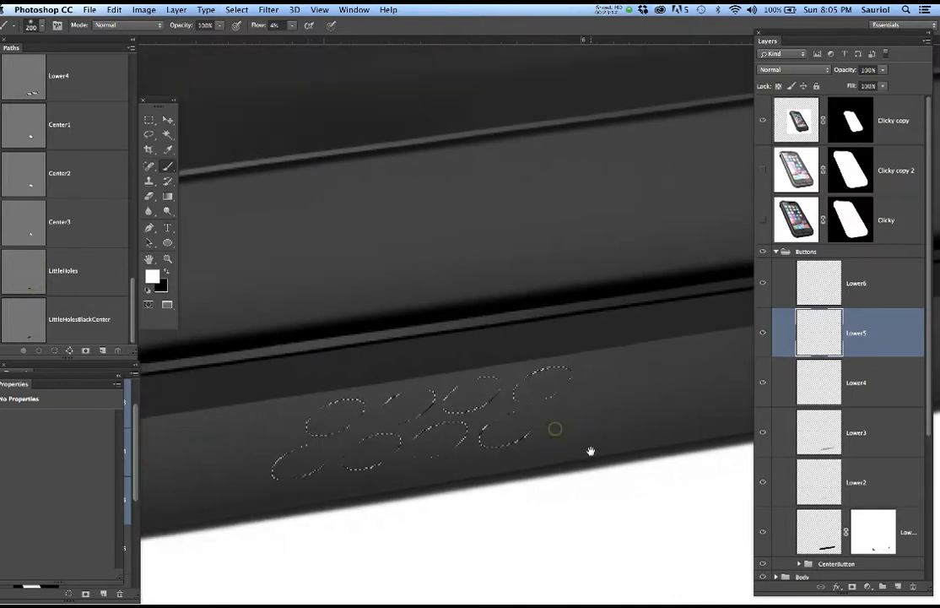
scroll(544, 438, up, 5)
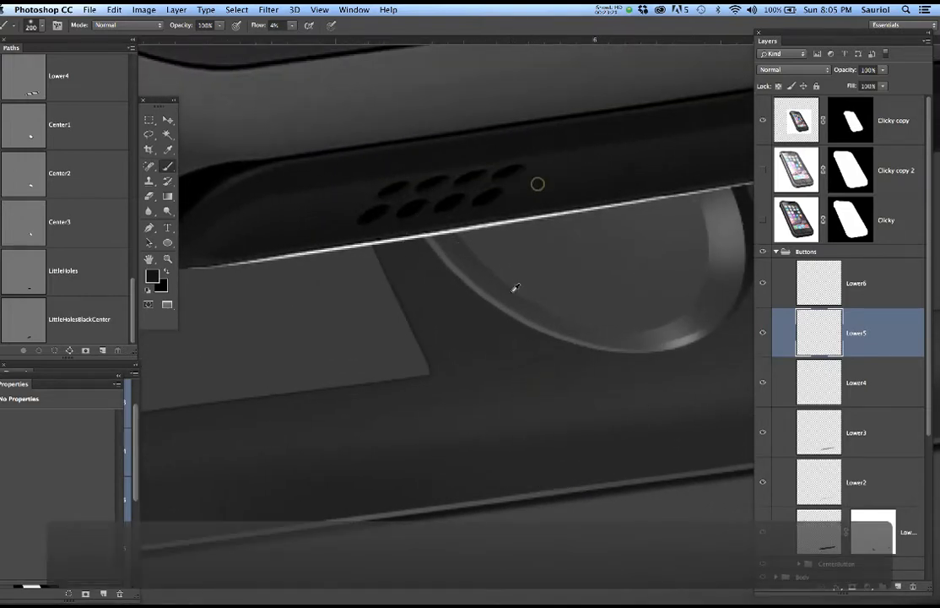
scroll(515, 288, down, 10)
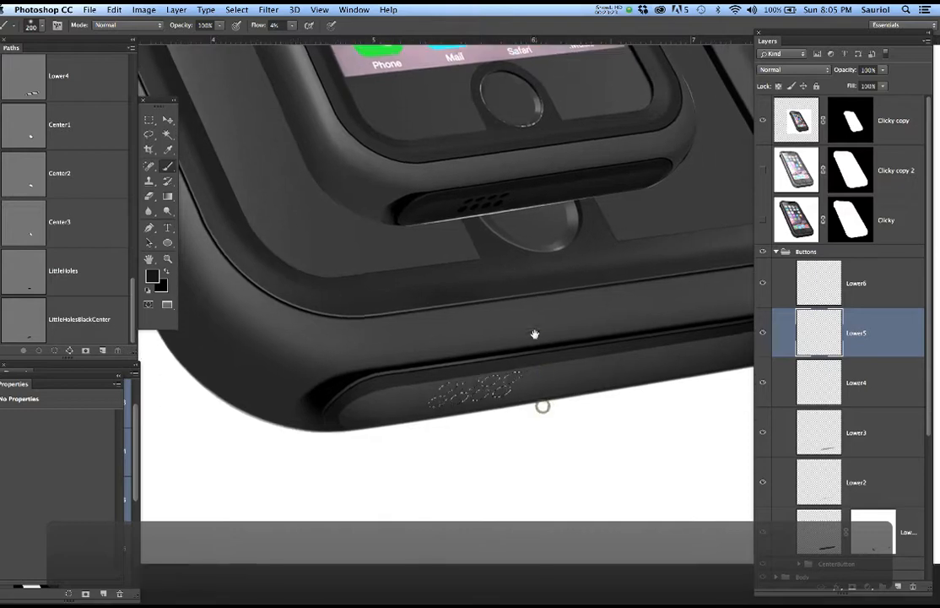
scroll(535, 334, up, 10)
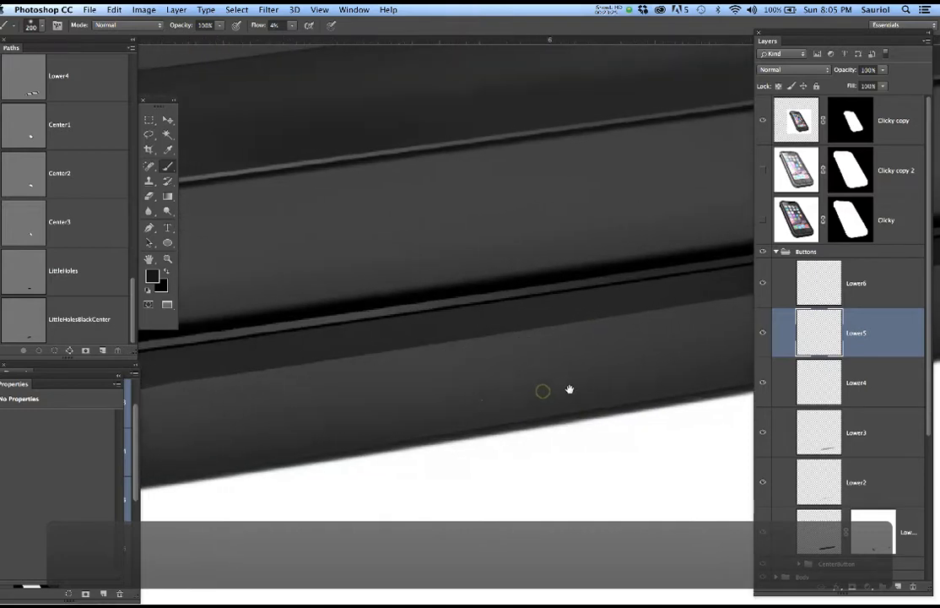
drag(543, 391, 572, 388)
key(alt+BackSpace)
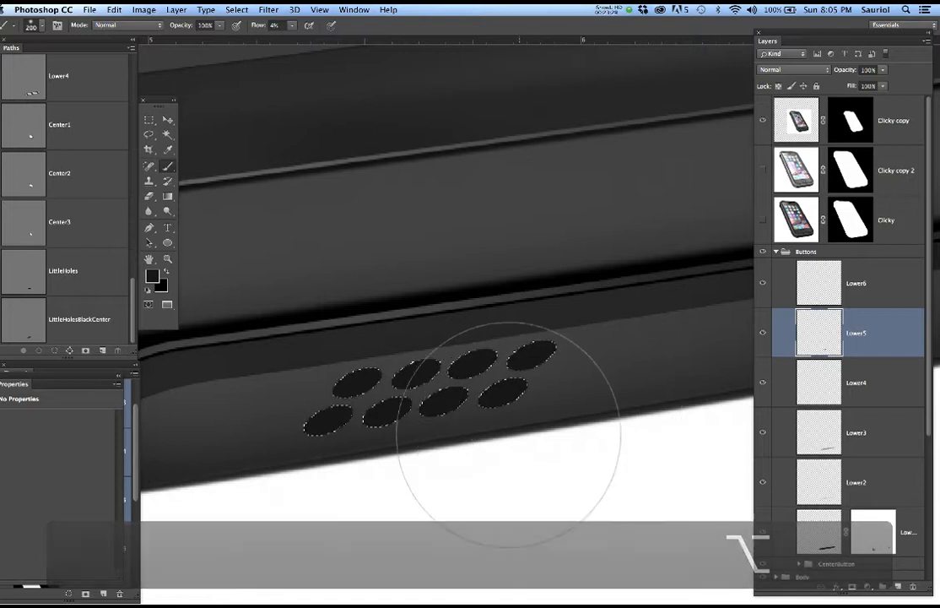
Reduce the brush size to 60 and deselect the filled holes.
key(bracketleft)
key(bracketleft)
key(bracketleft)
key(bracketleft)
key(bracketleft)
key(bracketleft)
key(bracketleft)
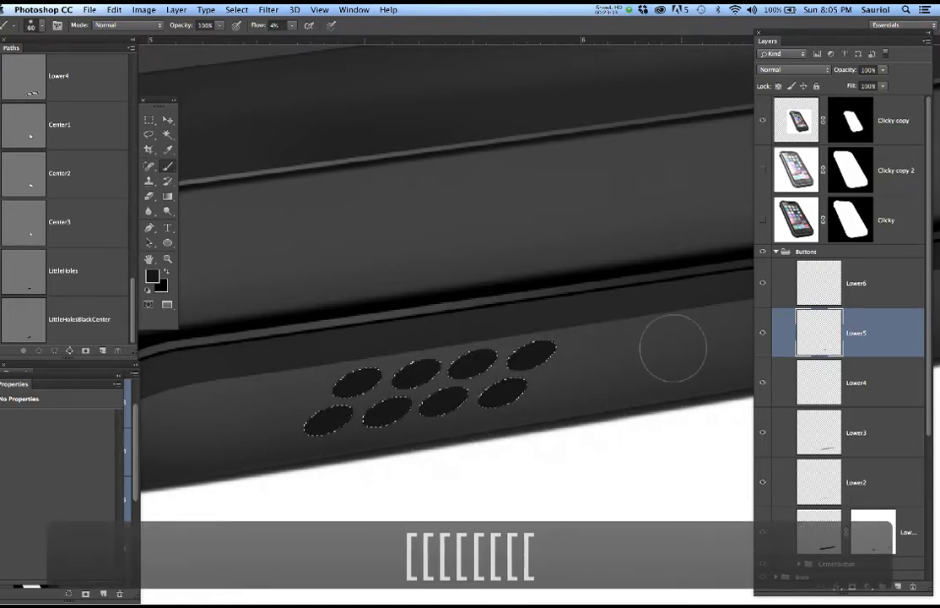
key(super+d)
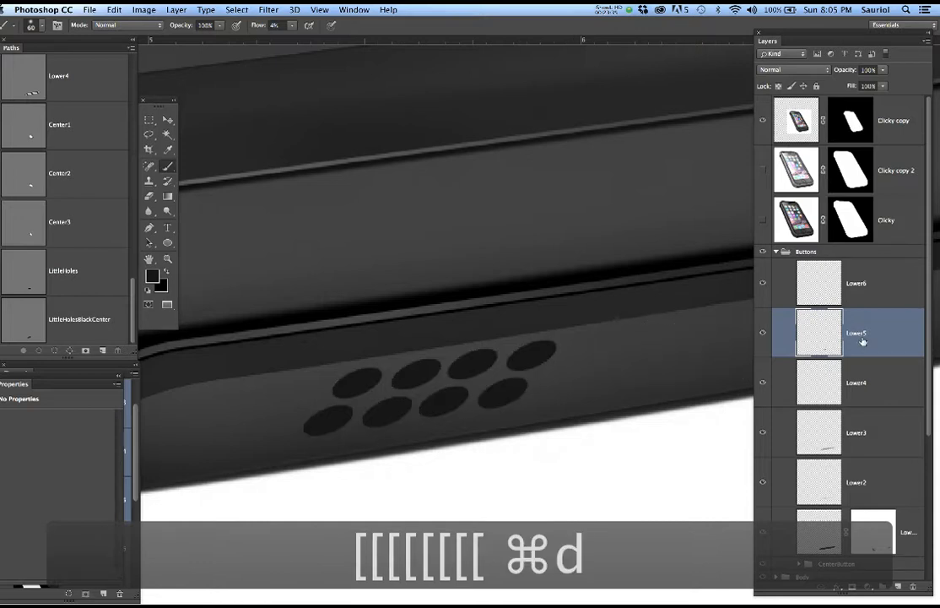
Add a layer mask to Lower5 and softly fade the speaker holes' centers on it with a black size 25 brush at 6% flow.
click(852, 586)
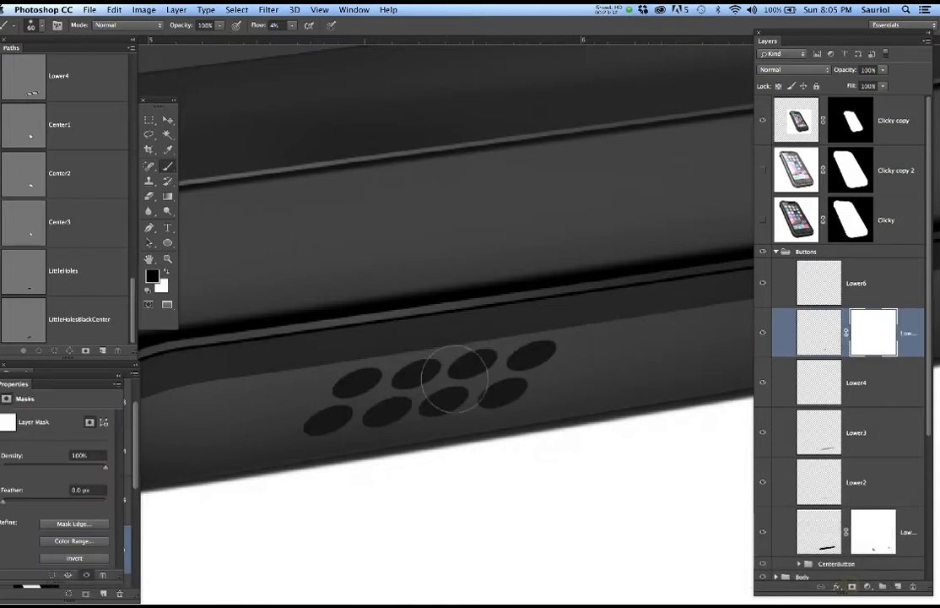
scroll(437, 370, up, 2)
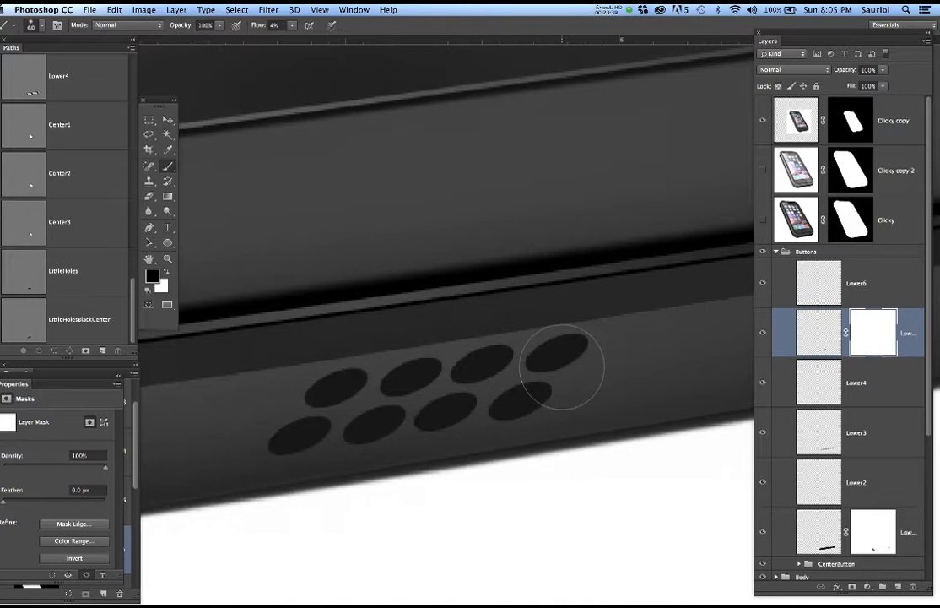
key(bracketleft)
key(bracketleft)
key(bracketleft)
key(bracketleft)
key(bracketleft)
key(bracketleft)
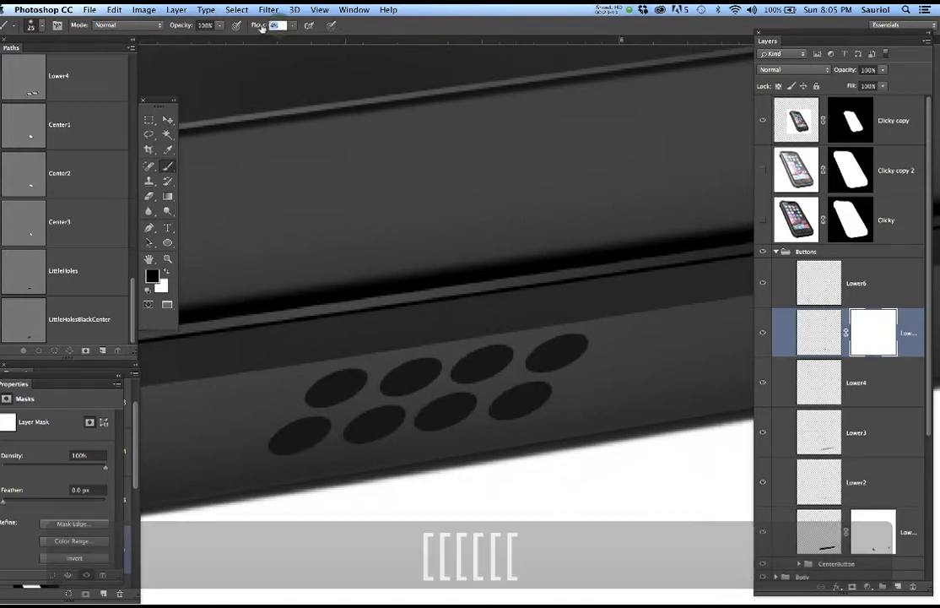
text(6)
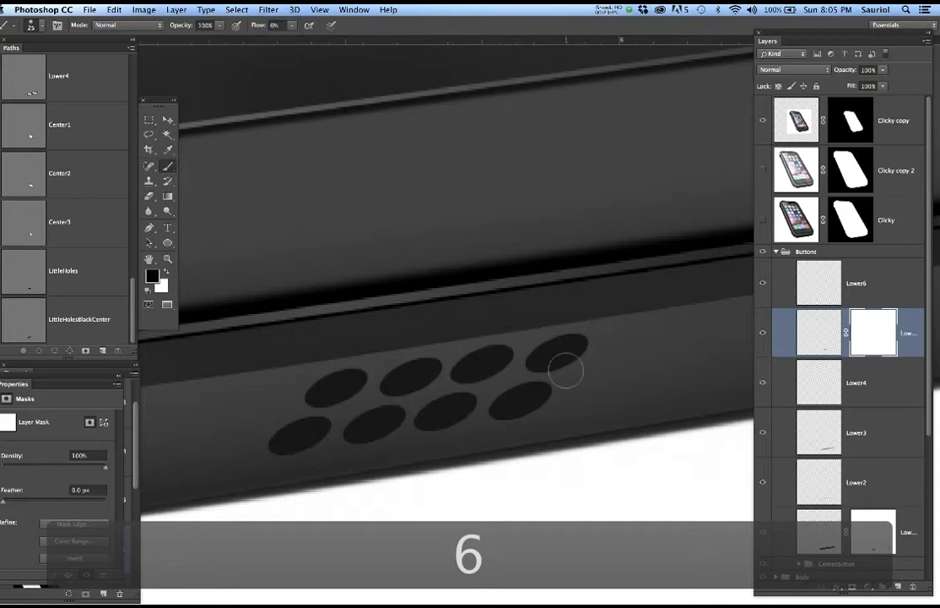
drag(566, 369, 563, 365)
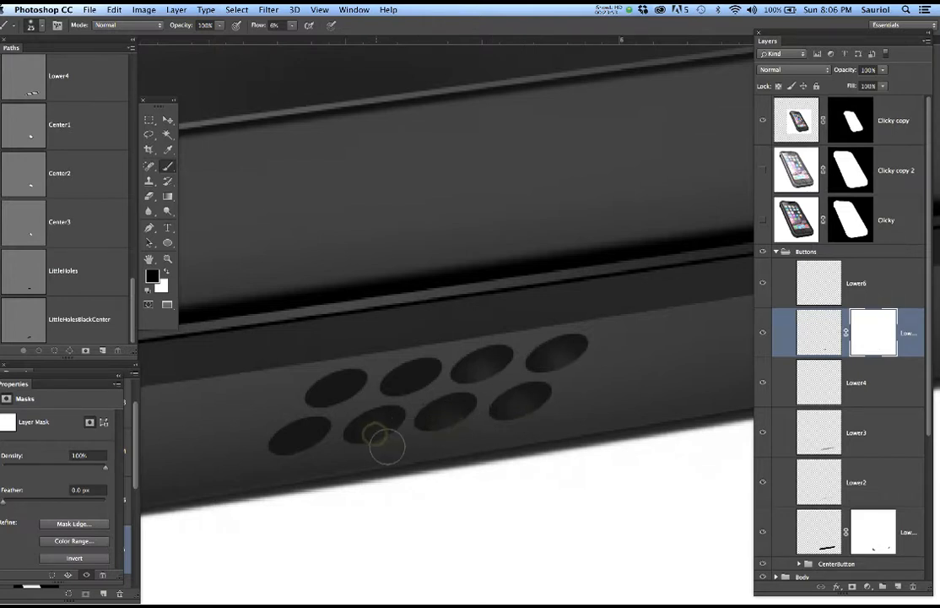
drag(312, 458, 309, 449)
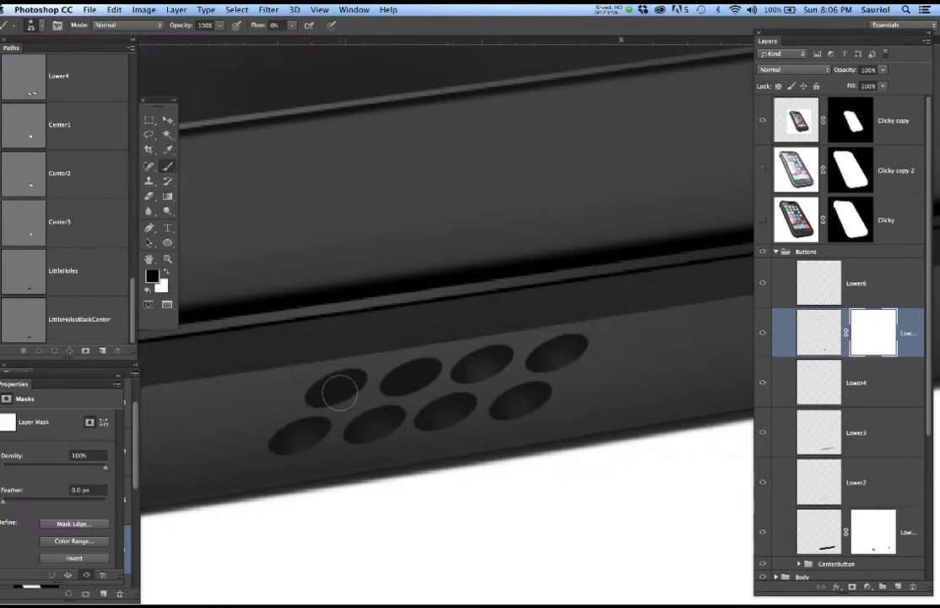
Refine the fade inside the speaker holes on the Lower5 mask with a smaller size 15 brush.
key(bracketleft)
key(bracketleft)
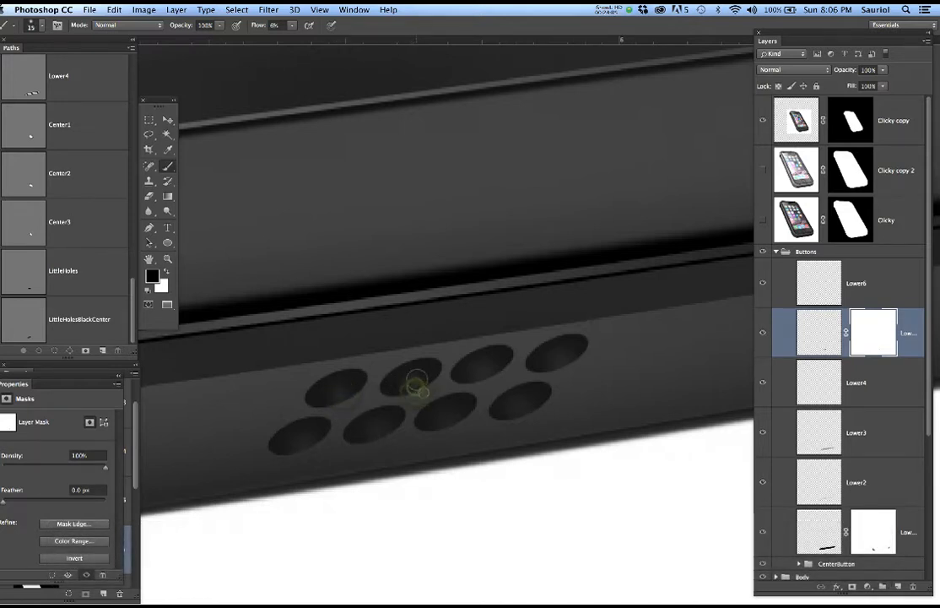
click(529, 411)
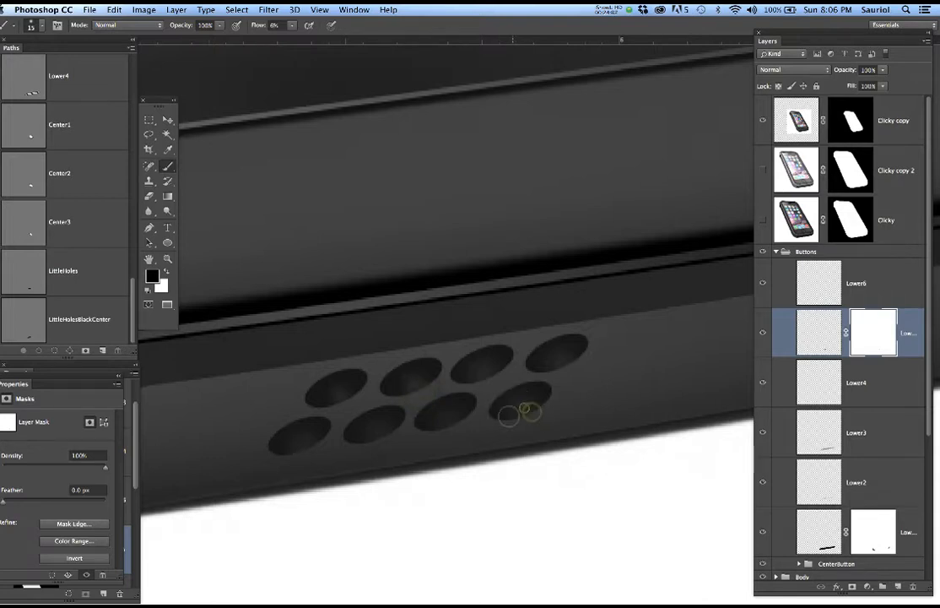
click(452, 422)
click(374, 434)
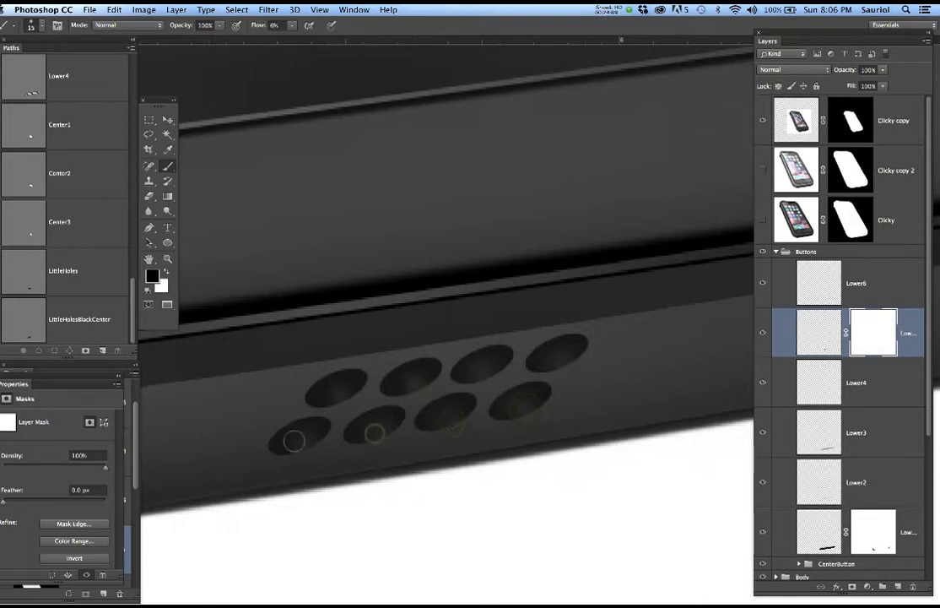
click(307, 448)
scroll(497, 393, down, 4)
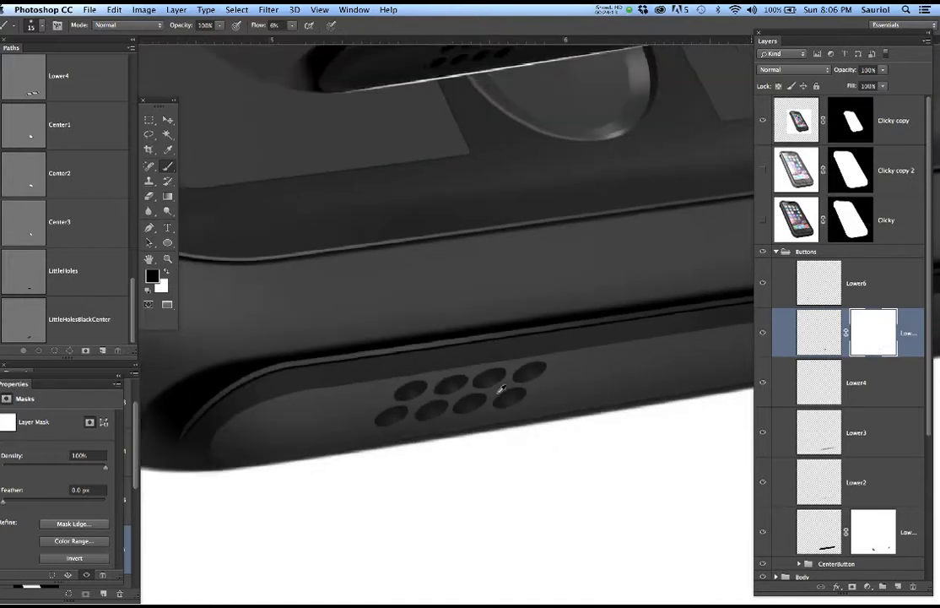
scroll(529, 394, up, 5)
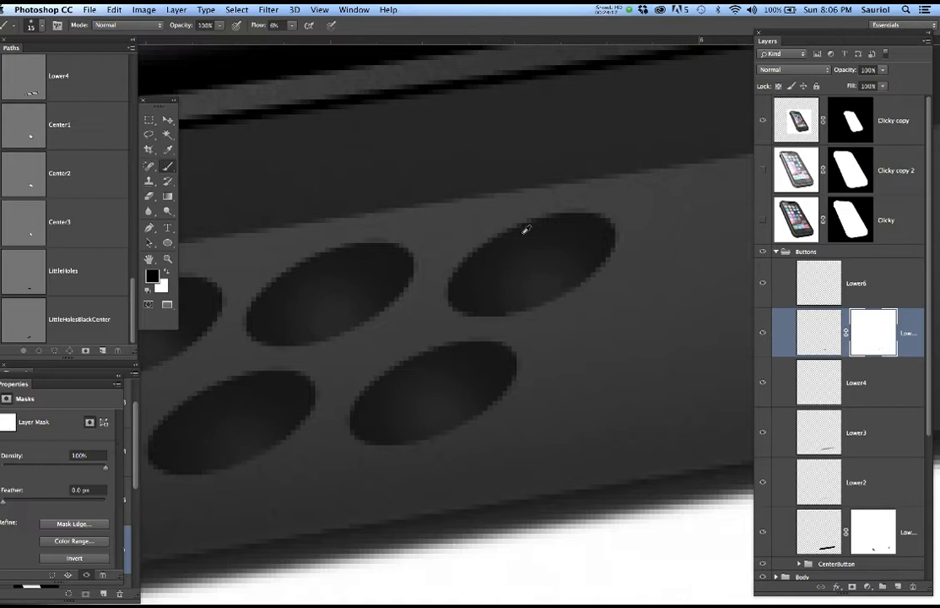
scroll(497, 255, down, 5)
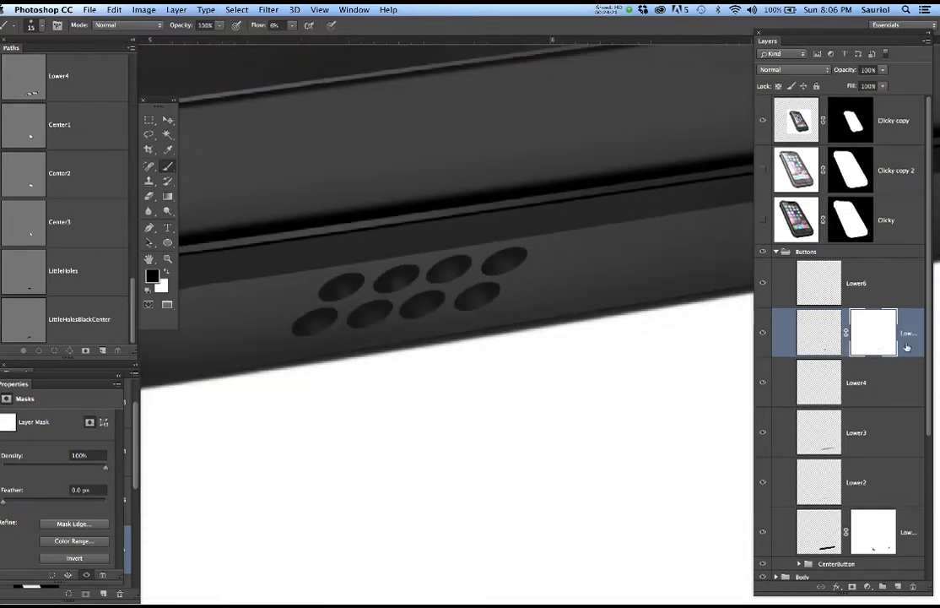
Add a new layer directly below Lower5 in the Buttons group and name it HolesHighlights.
click(907, 347)
click(893, 586)
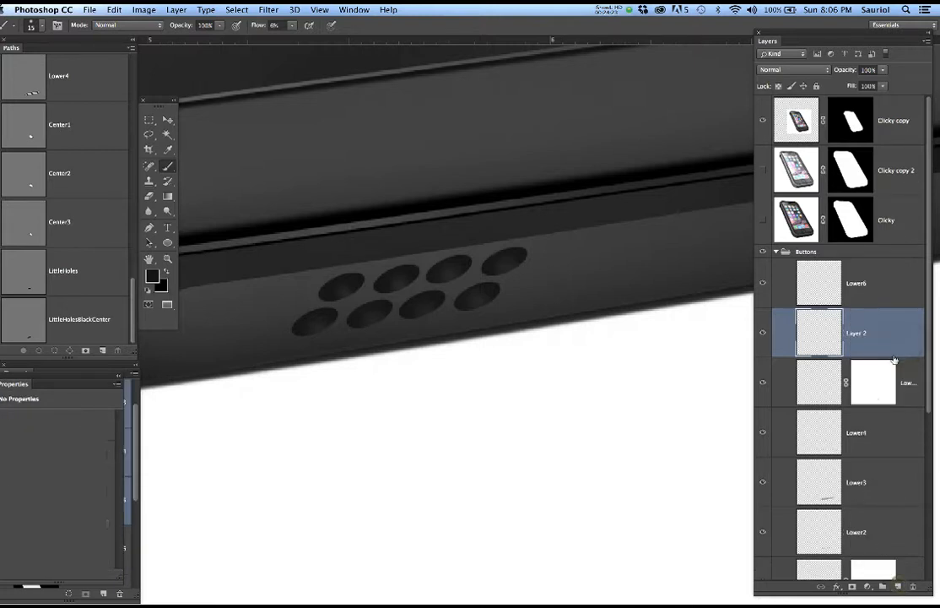
drag(876, 339, 862, 399)
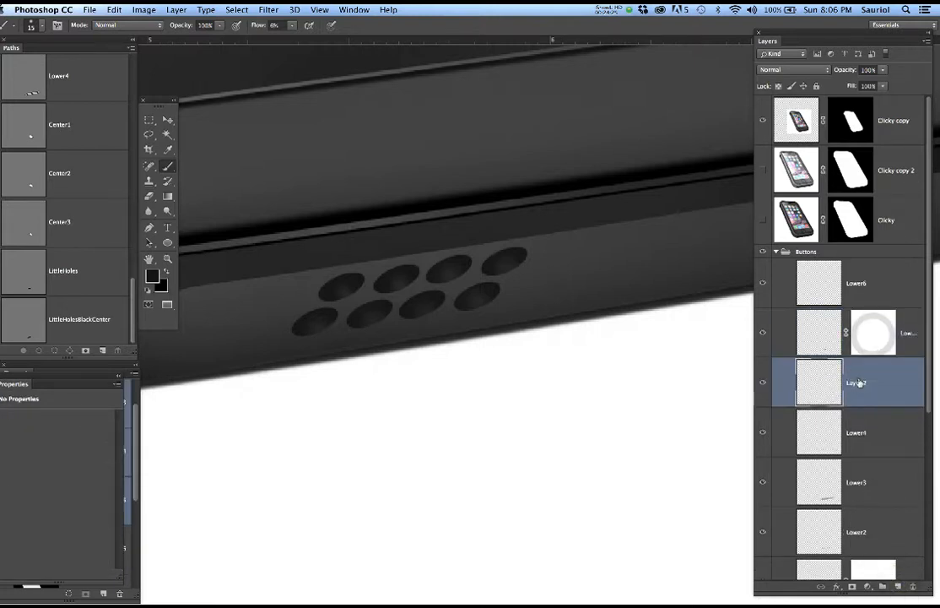
double_click(859, 383)
text(Hol)
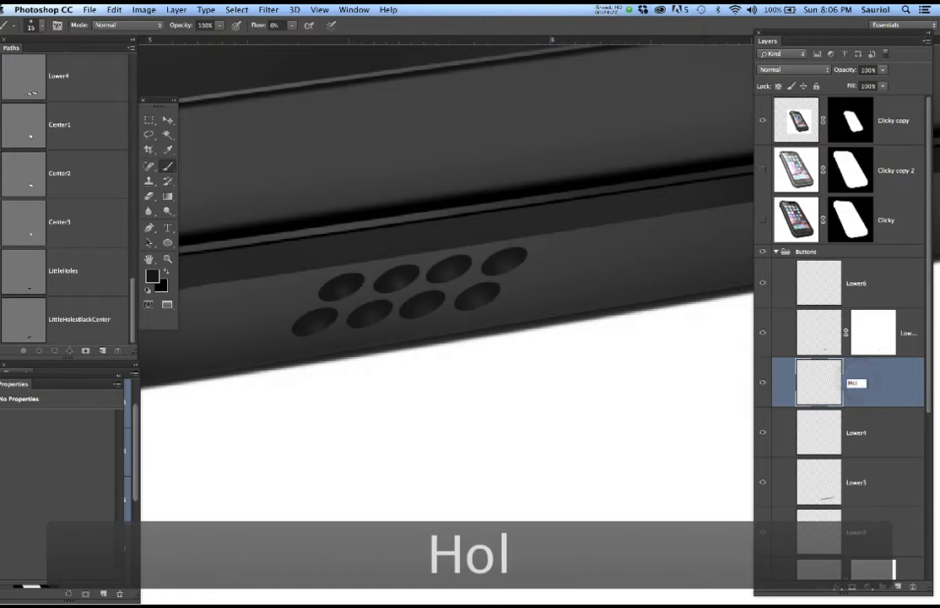
text(esHig)
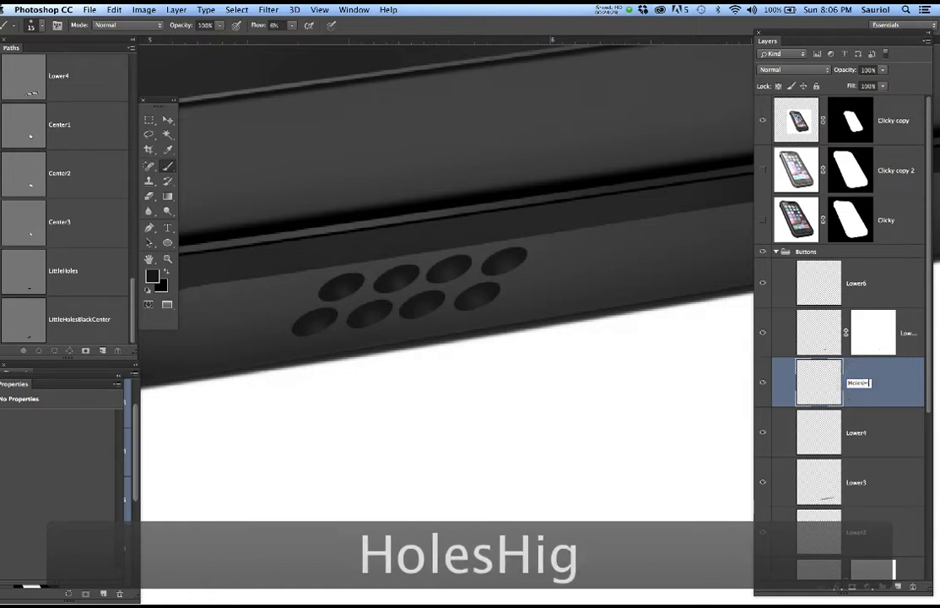
text(hlights)
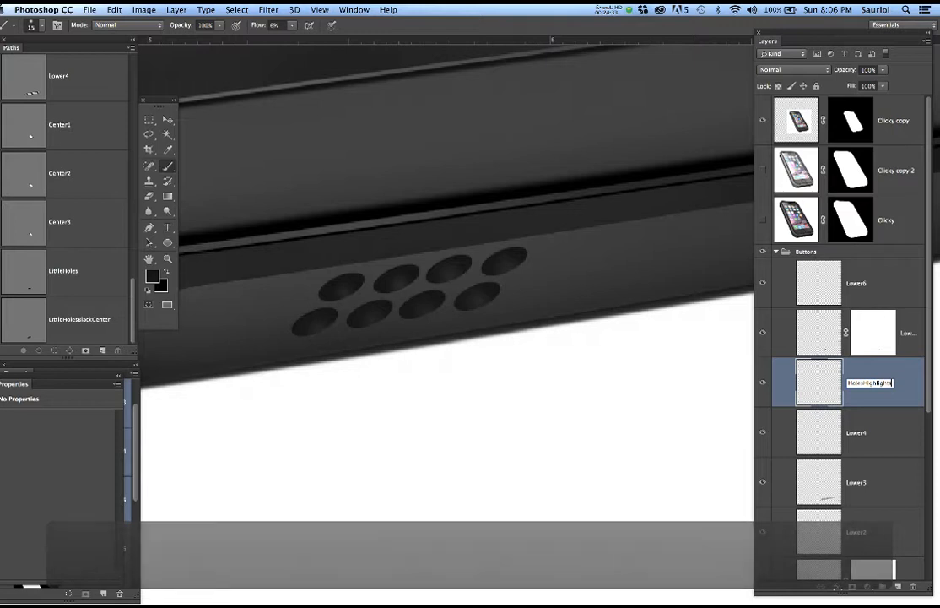
key(Return)
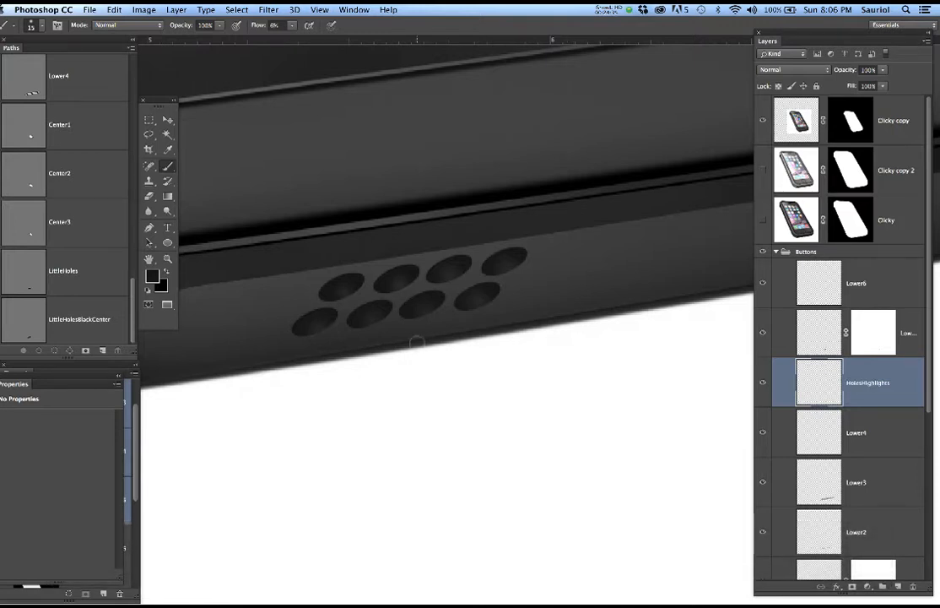
Load the LittleHoles path as a selection, nudge it slightly downward, hide its edges and make white the foreground color.
super+click(25, 277)
scroll(422, 278, up, 5)
scroll(423, 278, down, 1)
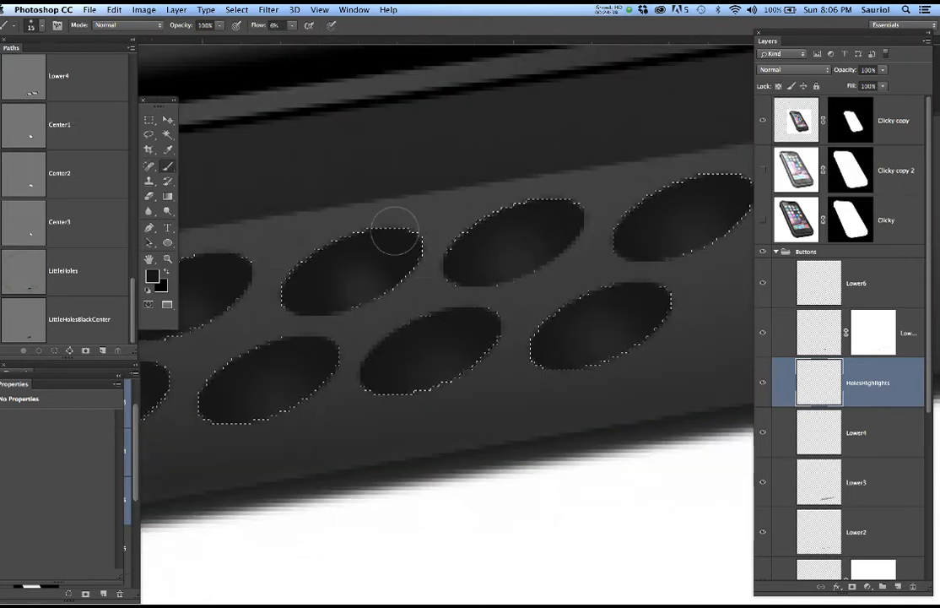
key(b)
key(Down)
key(Down)
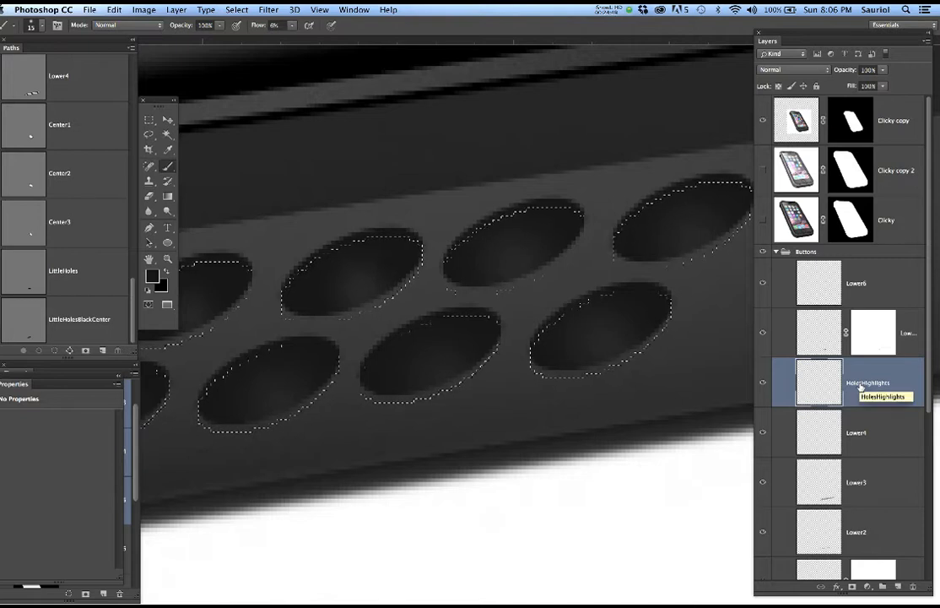
key(super+h)
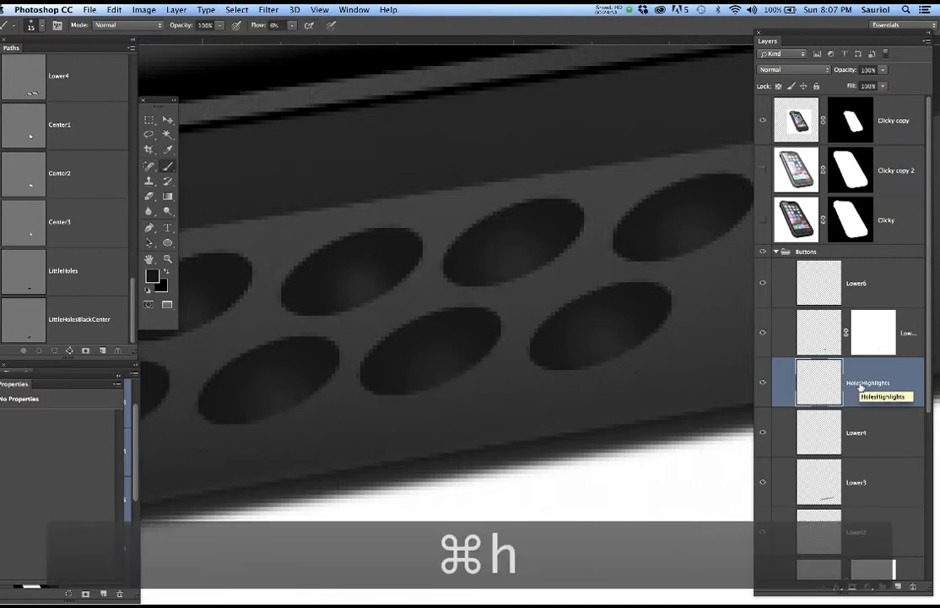
key(x)
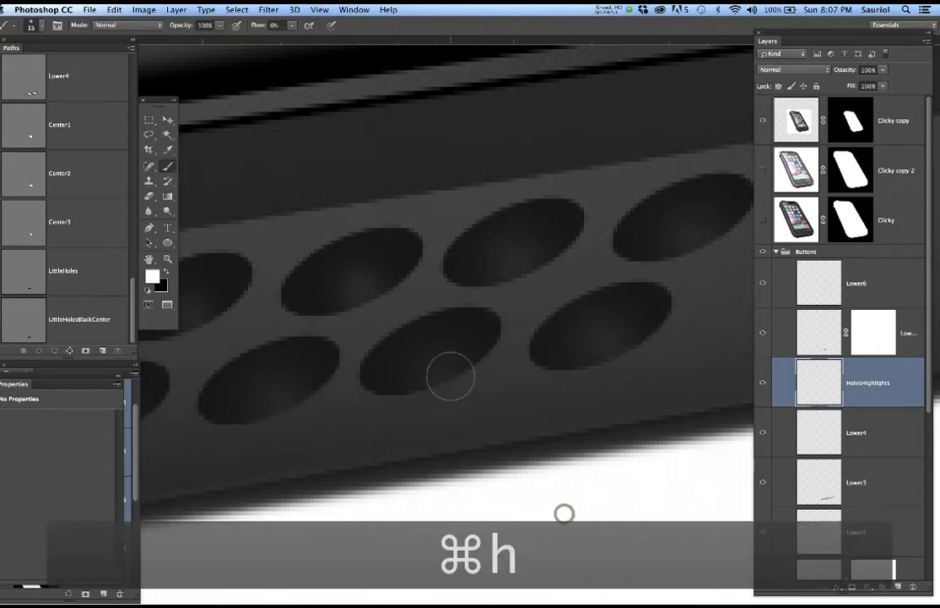
Brush soft white highlights at size 15 and 6% flow along the lower edges of the speaker holes on layer HolesHighlights.
mouse_move(403, 272)
mouse_down()
mouse_move(346, 308)
mouse_move(307, 310)
mouse_up()
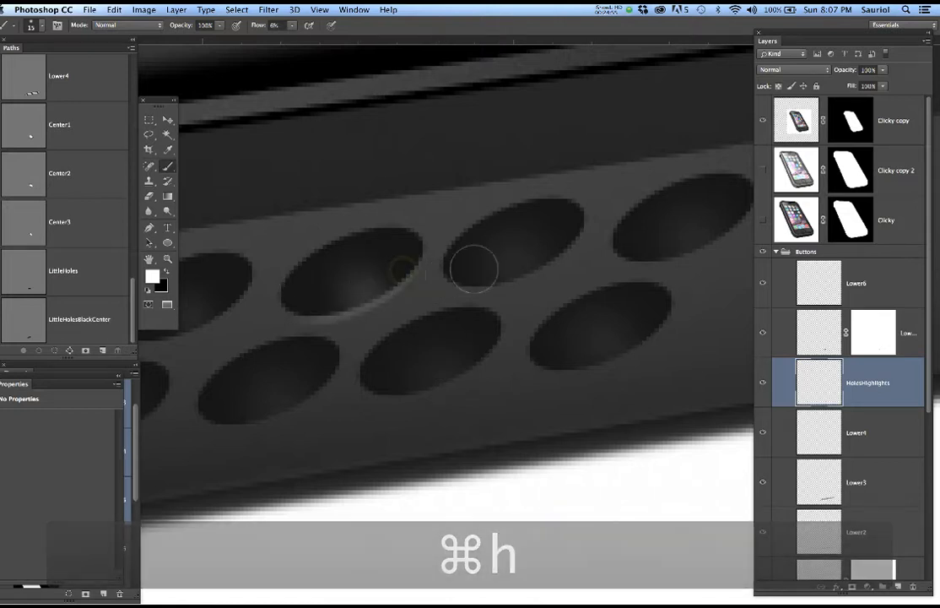
mouse_move(586, 225)
mouse_down()
mouse_move(579, 240)
mouse_move(489, 278)
mouse_up()
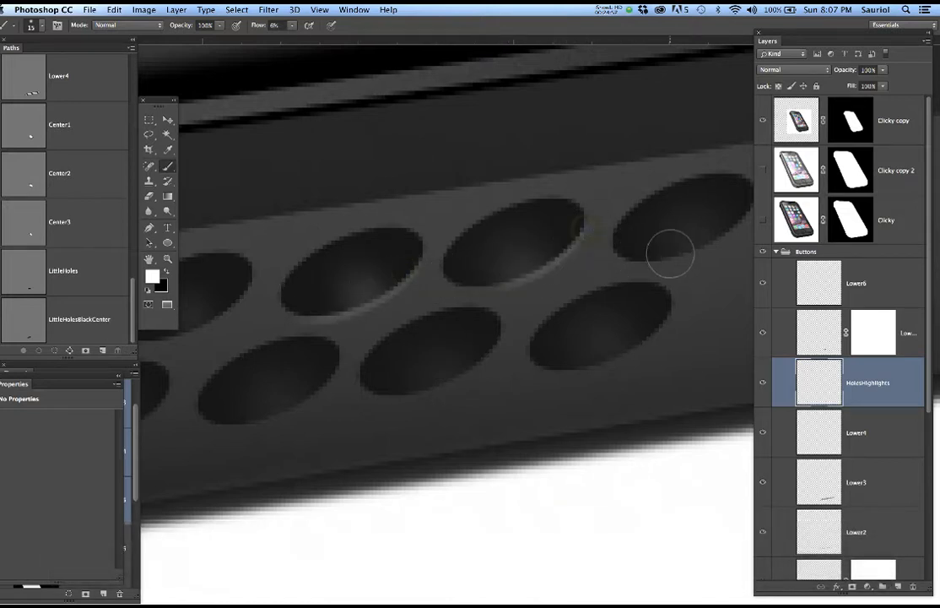
scroll(672, 249, down, 2)
scroll(673, 244, down, 3)
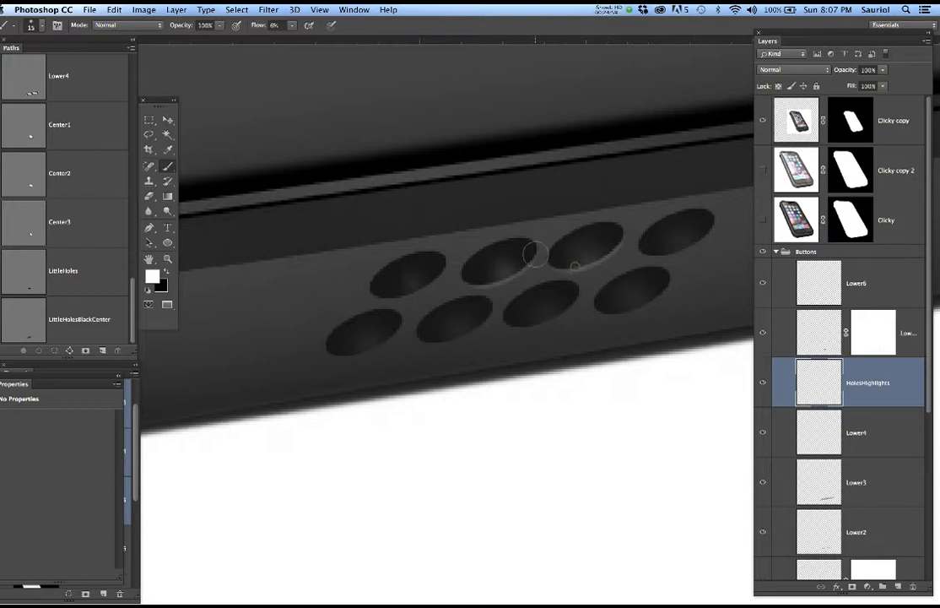
mouse_move(722, 225)
mouse_down()
mouse_move(686, 245)
mouse_move(629, 248)
mouse_up()
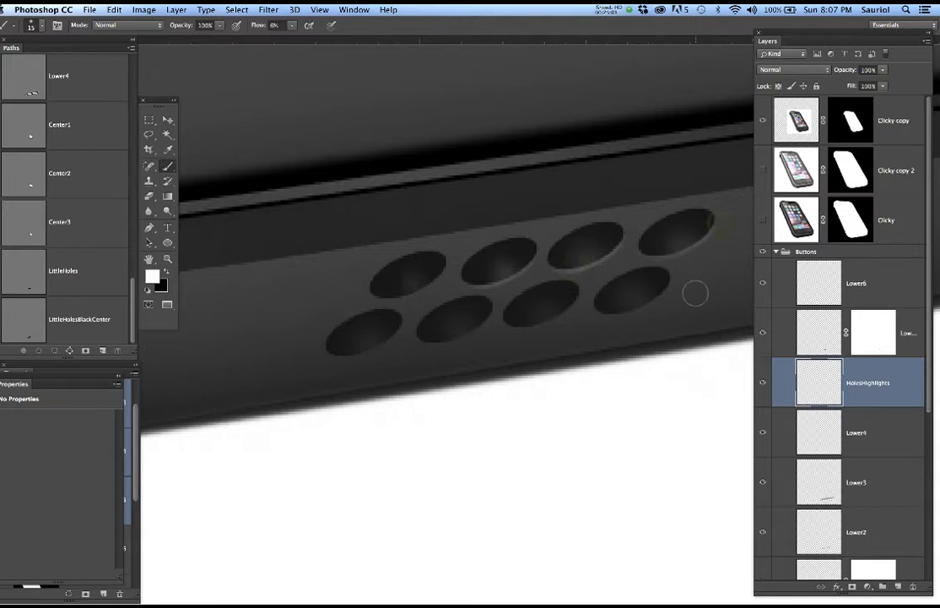
drag(650, 301, 577, 325)
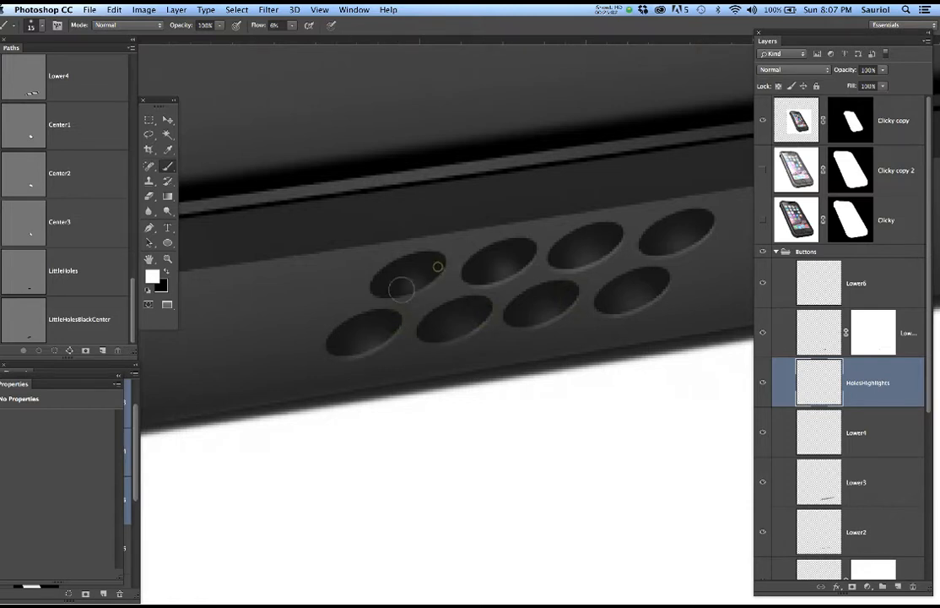
mouse_move(394, 293)
mouse_down()
mouse_move(427, 289)
mouse_move(419, 285)
mouse_up()
drag(449, 332, 464, 334)
drag(359, 356, 370, 353)
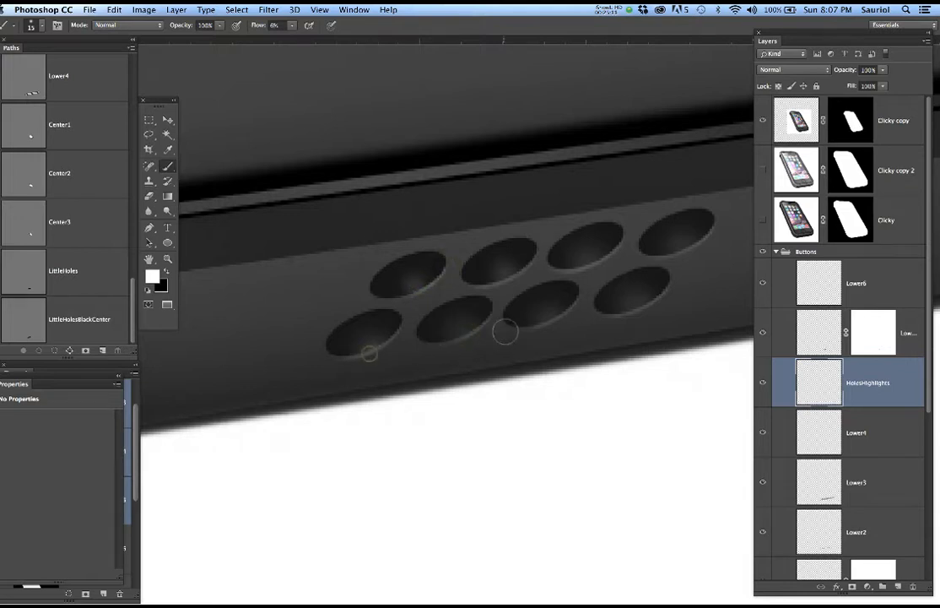
drag(541, 325, 551, 320)
scroll(517, 325, down, 3)
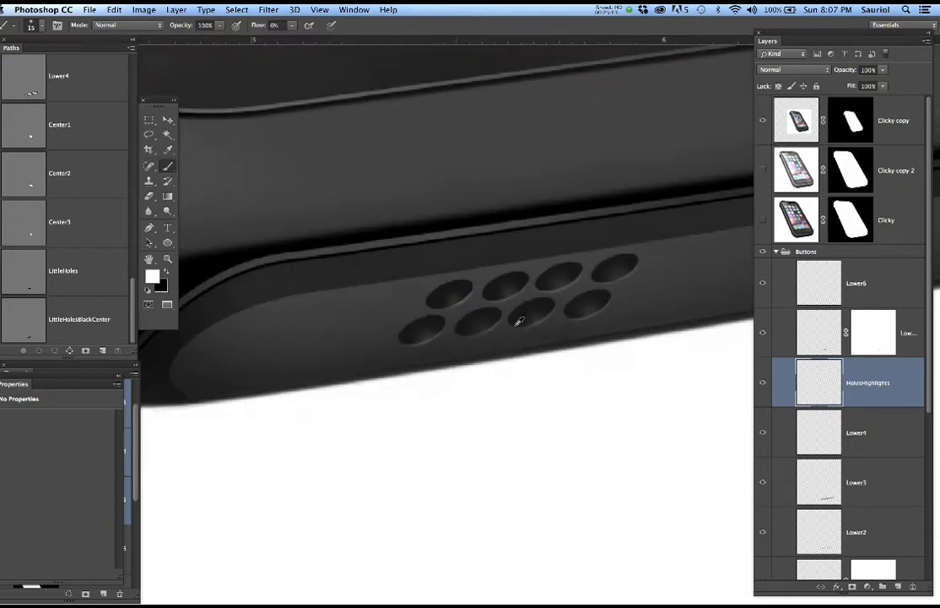
scroll(533, 319, up, 3)
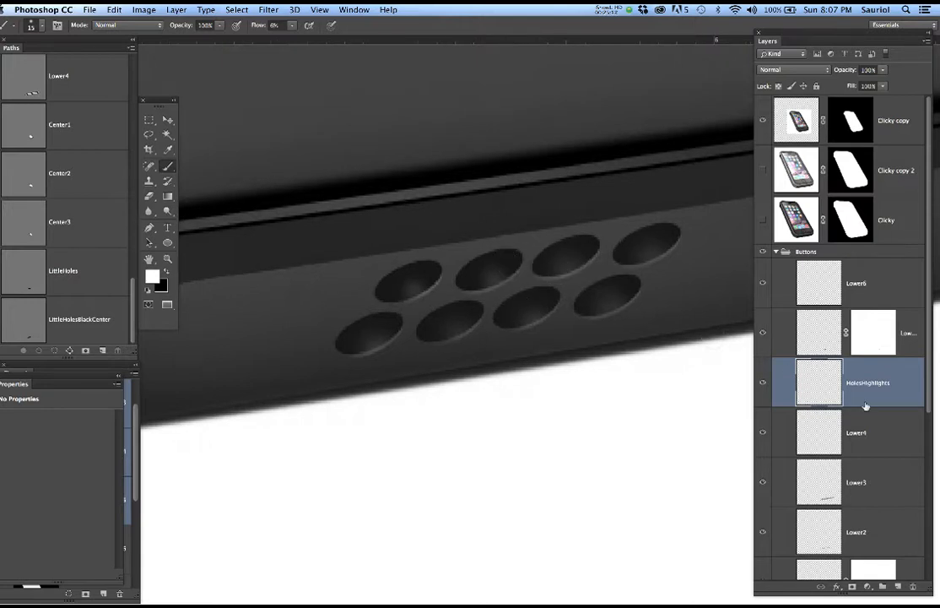
Make Lower6 the active layer and load the LittleHolesBlackCenter path as a selection.
click(862, 283)
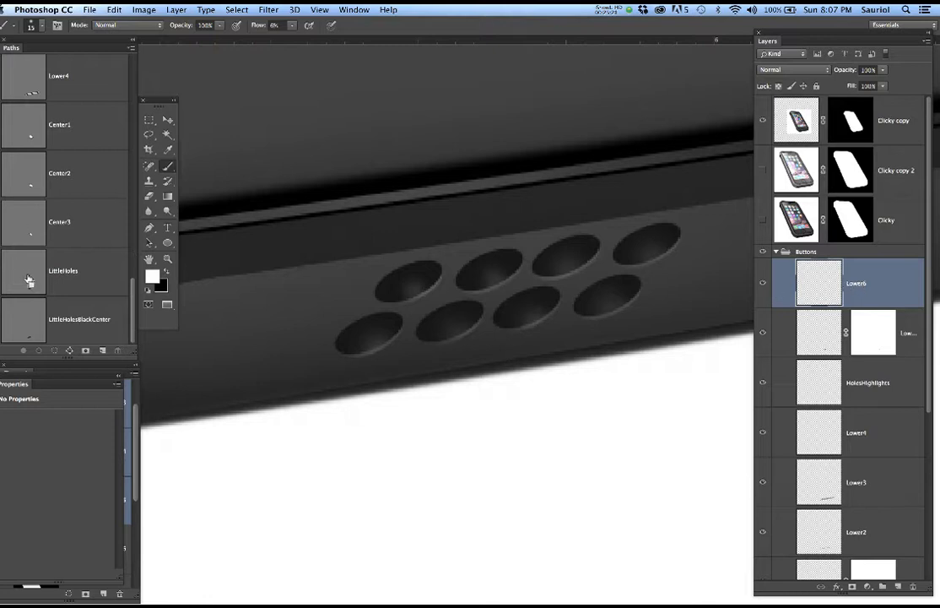
ctrl+click(27, 322)
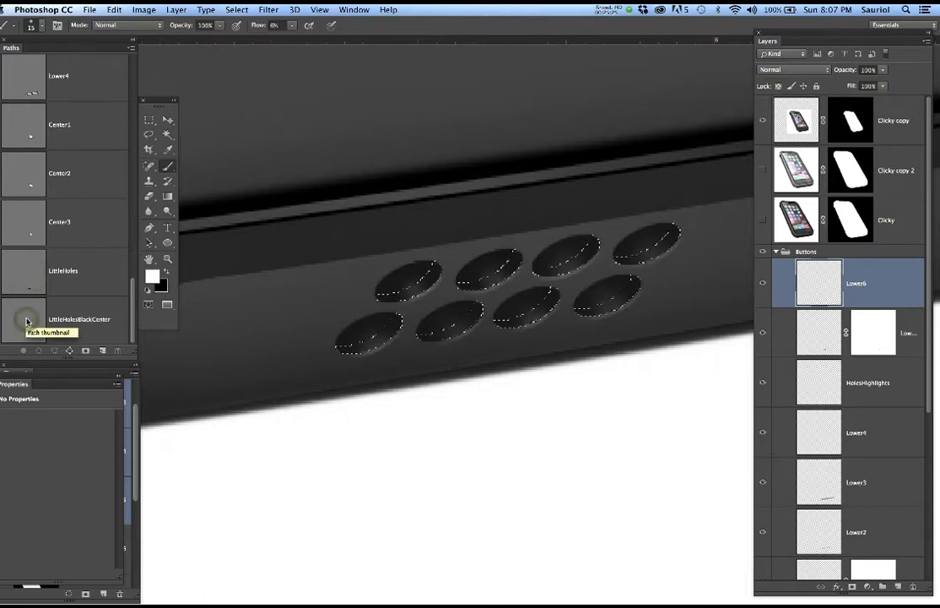
key(super+z)
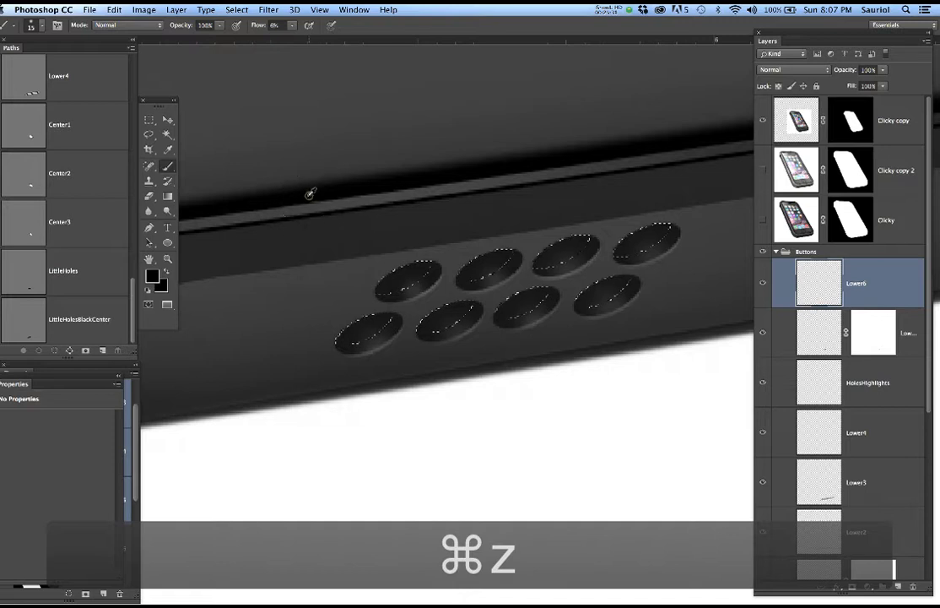
Choose a very dark red foreground color, hide the selection edges, fill the inner hole shapes on Lower6, and deselect.
click(152, 275)
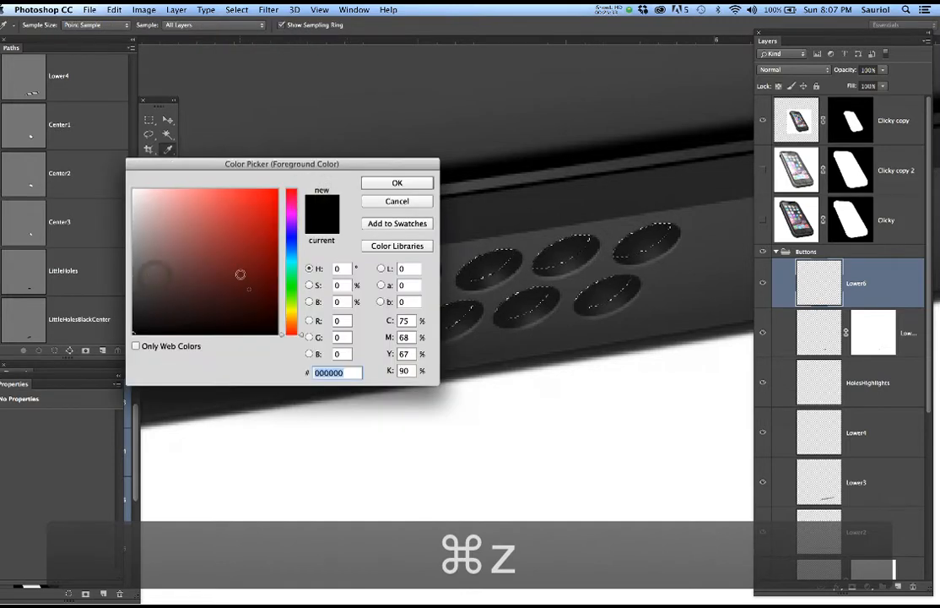
click(247, 288)
click(397, 183)
key(super+h)
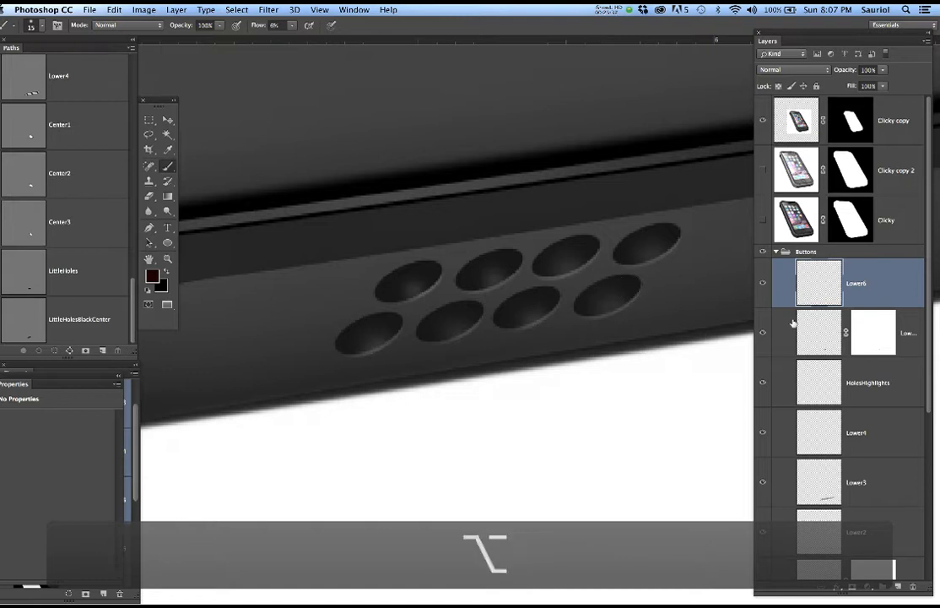
key(alt+BackSpace)
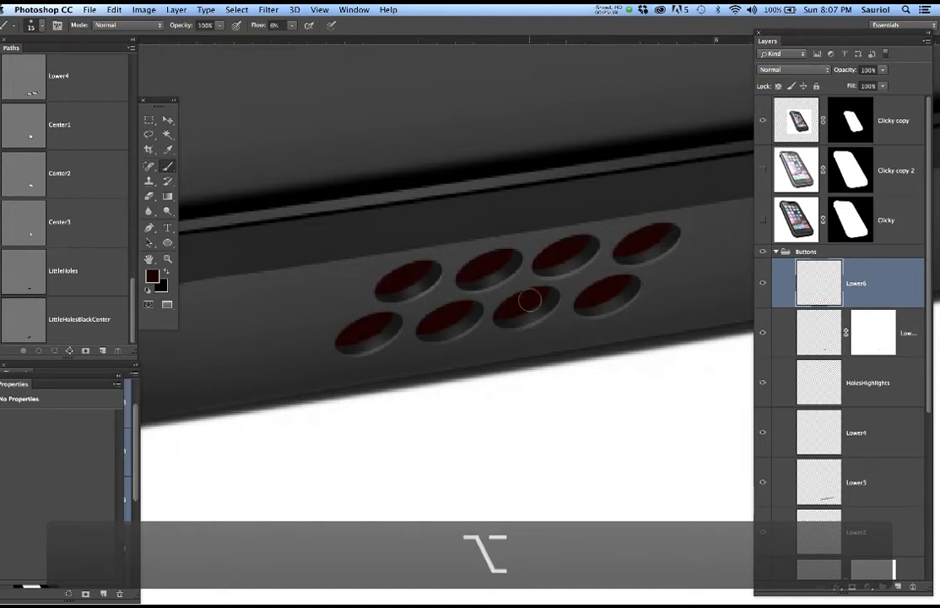
scroll(529, 300, down, 8)
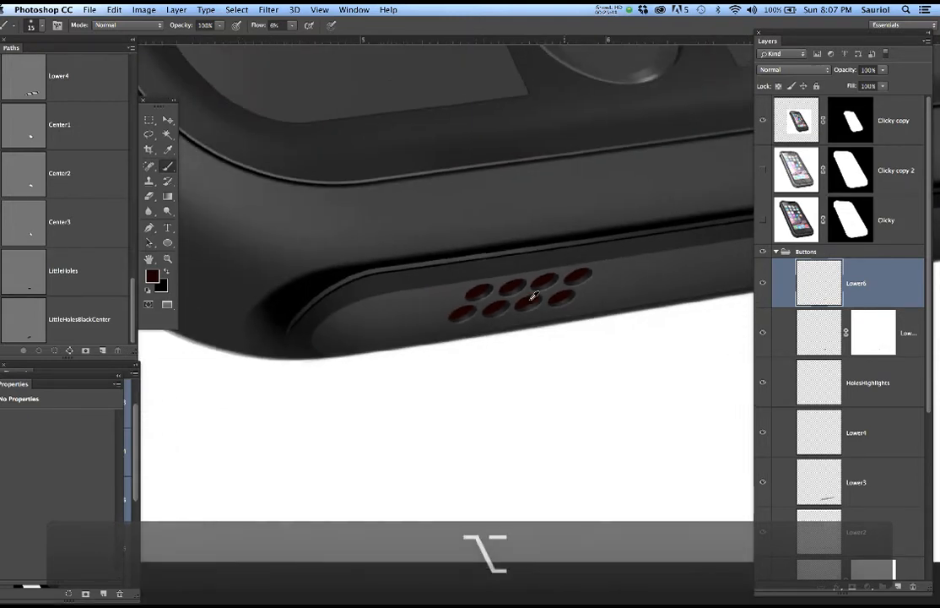
scroll(548, 300, down, 2)
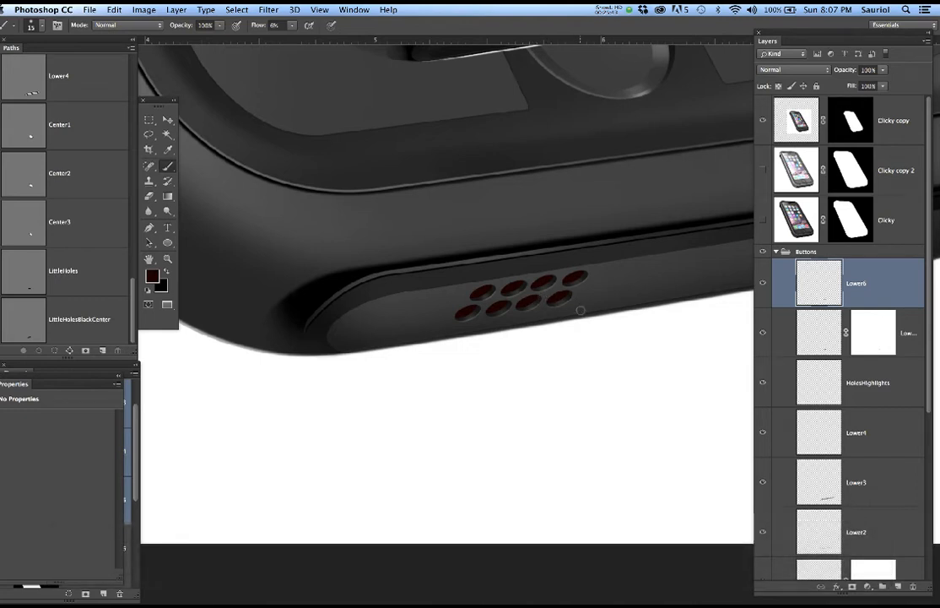
drag(583, 288, 538, 413)
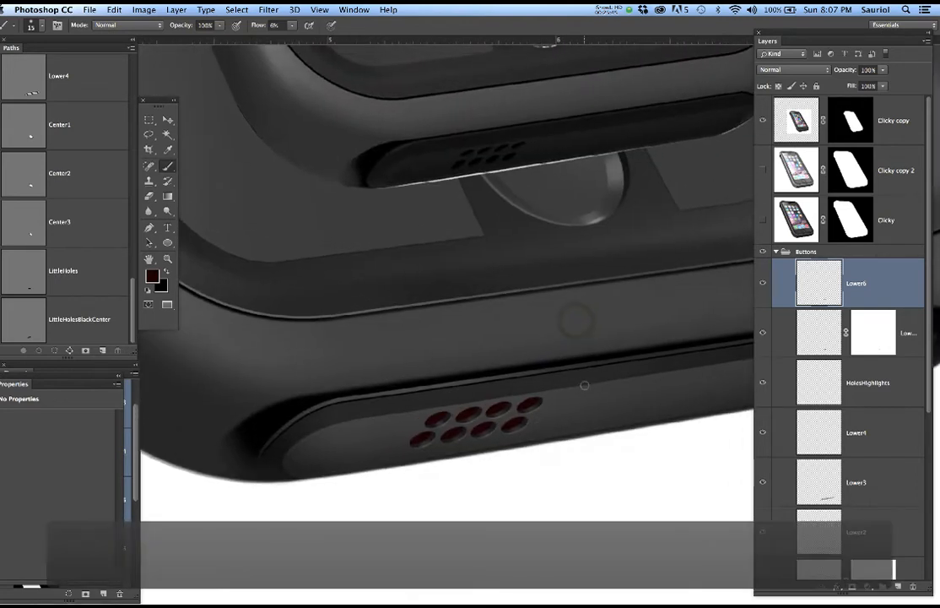
key(super+d)
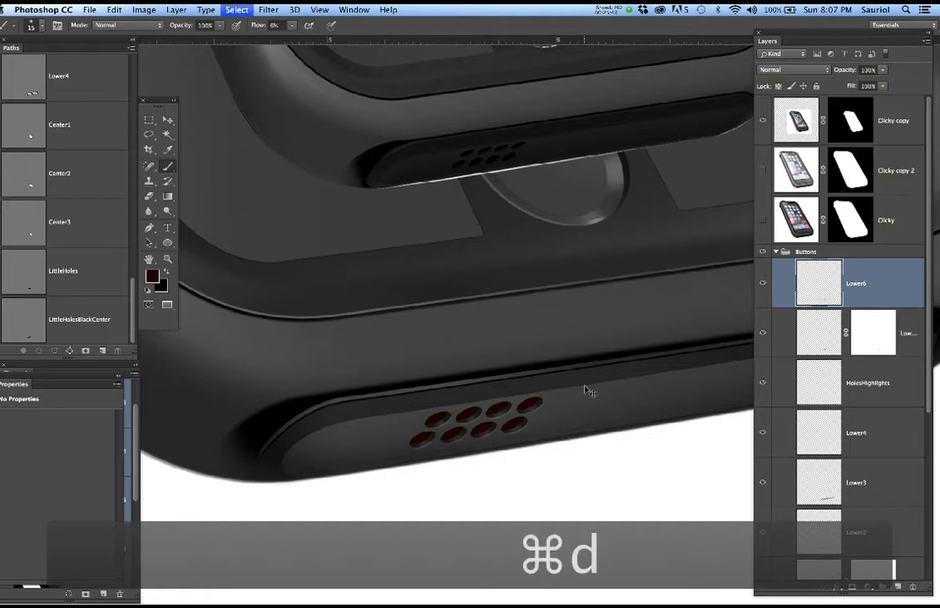
Pick layer Lower3 on the lower button with the Move tool and reduce its opacity to 82%.
key(v)
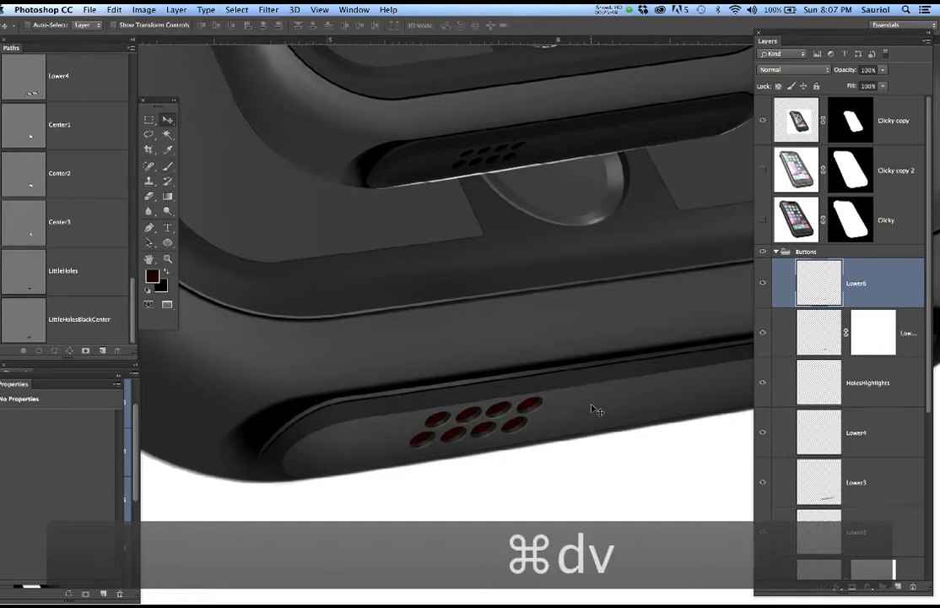
right_click(596, 411)
click(604, 409)
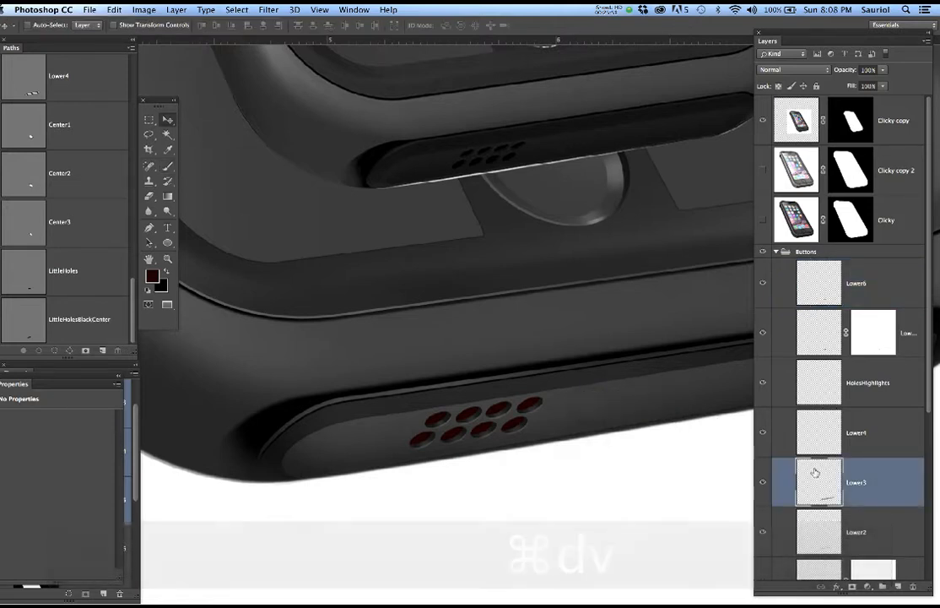
click(883, 70)
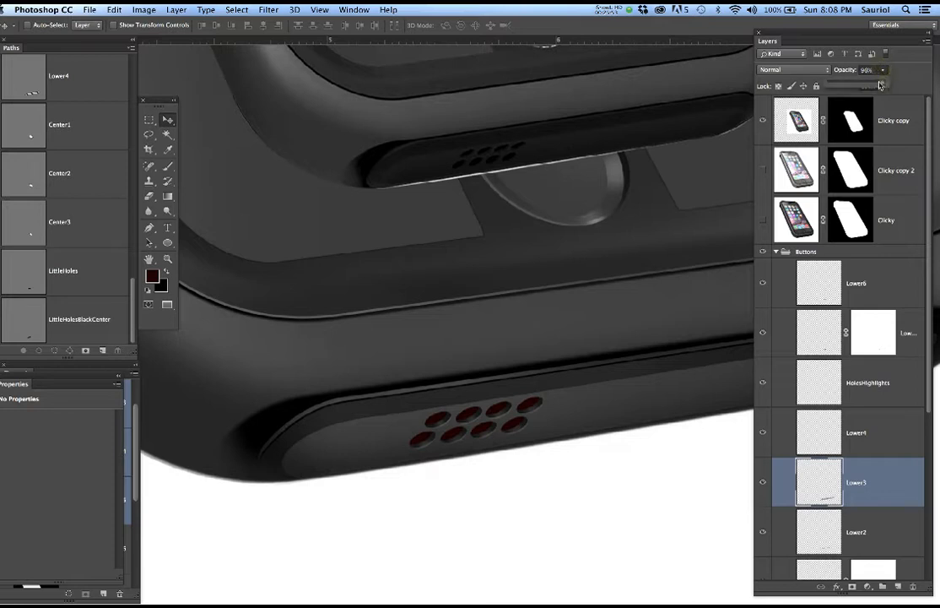
mouse_move(880, 85)
mouse_down()
mouse_move(866, 84)
mouse_move(875, 85)
mouse_up()
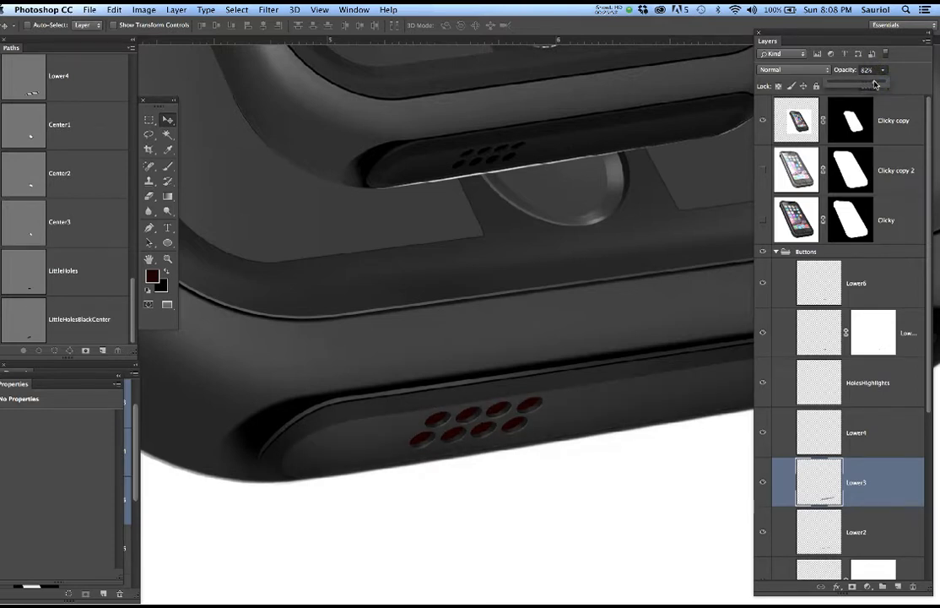
Pick layer Lower2 on the lower button, reduce its opacity to 72%, and save the document.
right_click(475, 399)
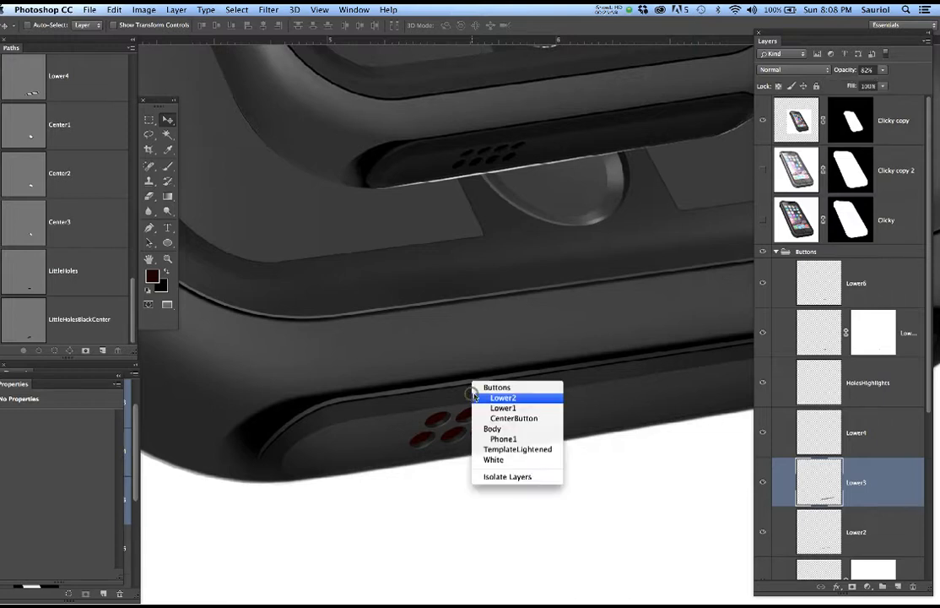
click(502, 397)
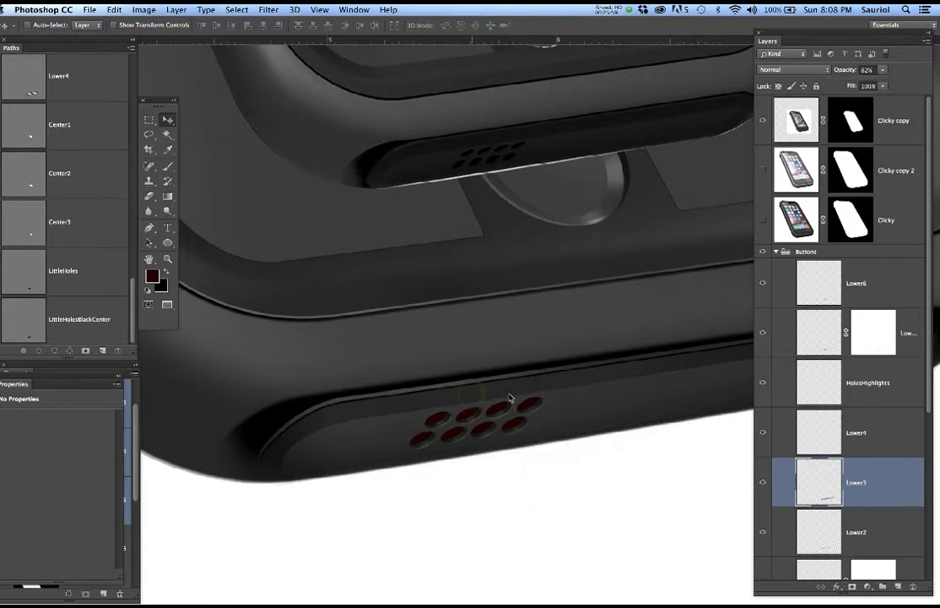
click(884, 70)
drag(887, 86, 868, 86)
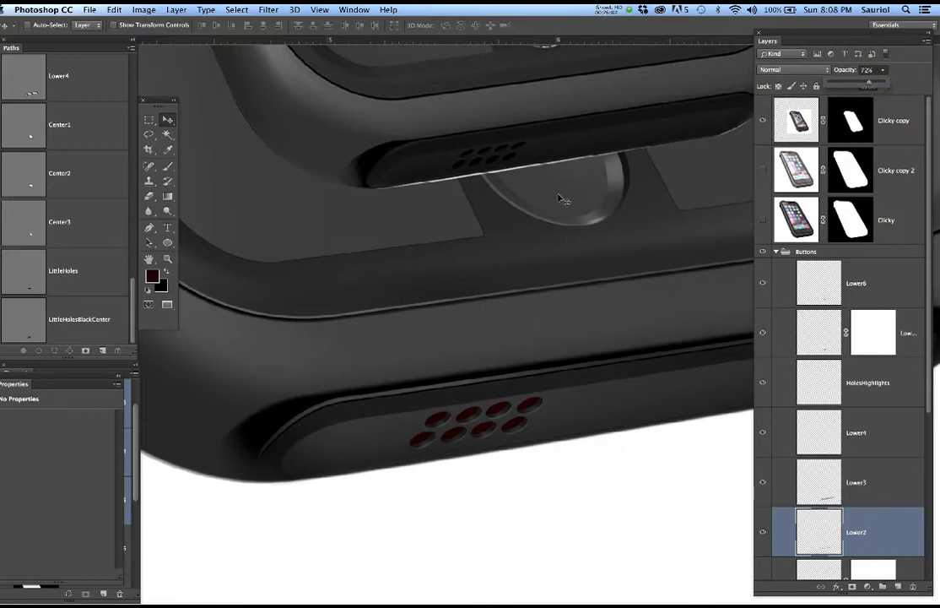
key(super+s)
Hide the Clicky copy reference layer covering the case and save the document.
scroll(558, 197, down, 5)
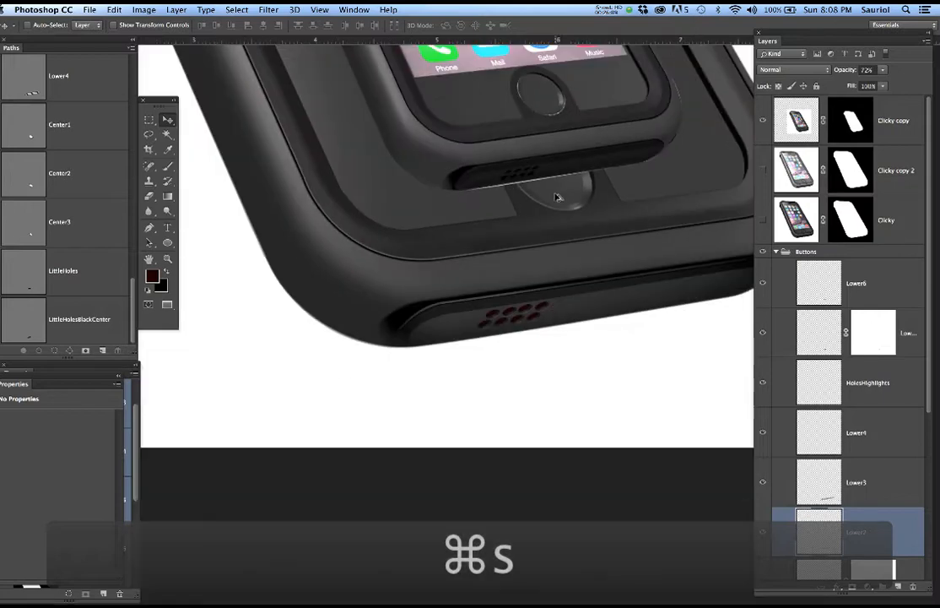
drag(599, 189, 540, 265)
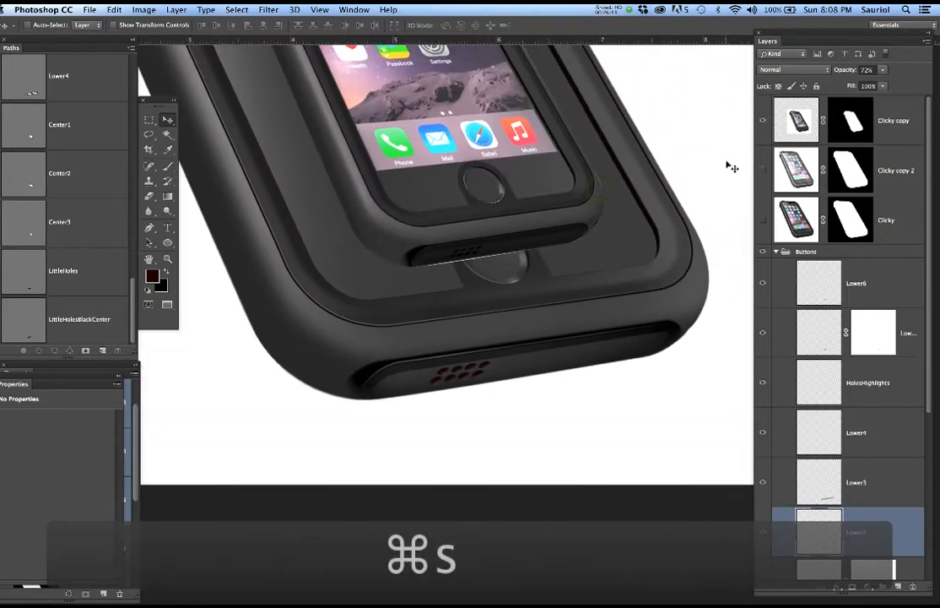
click(763, 121)
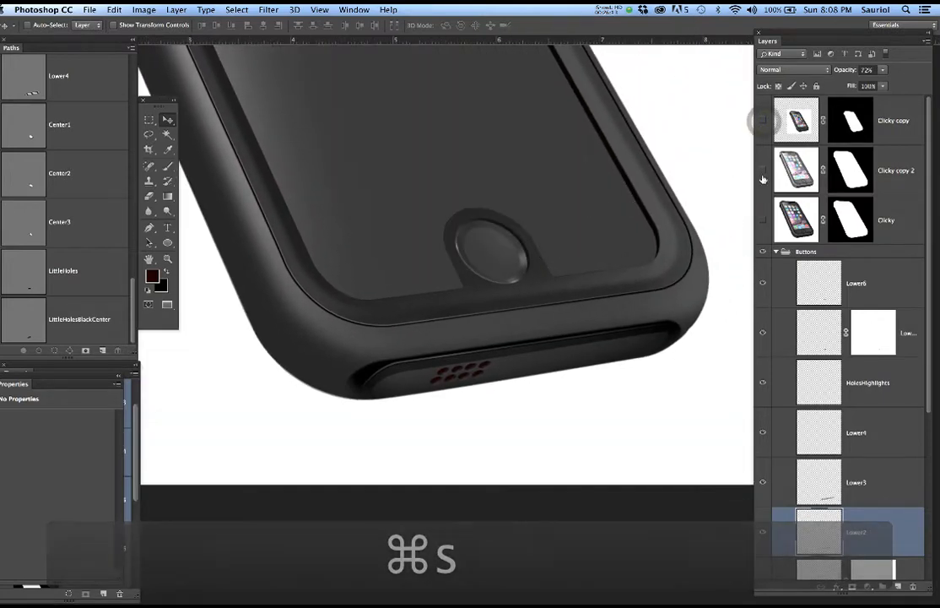
key(super+s)
scroll(635, 208, up, 1)
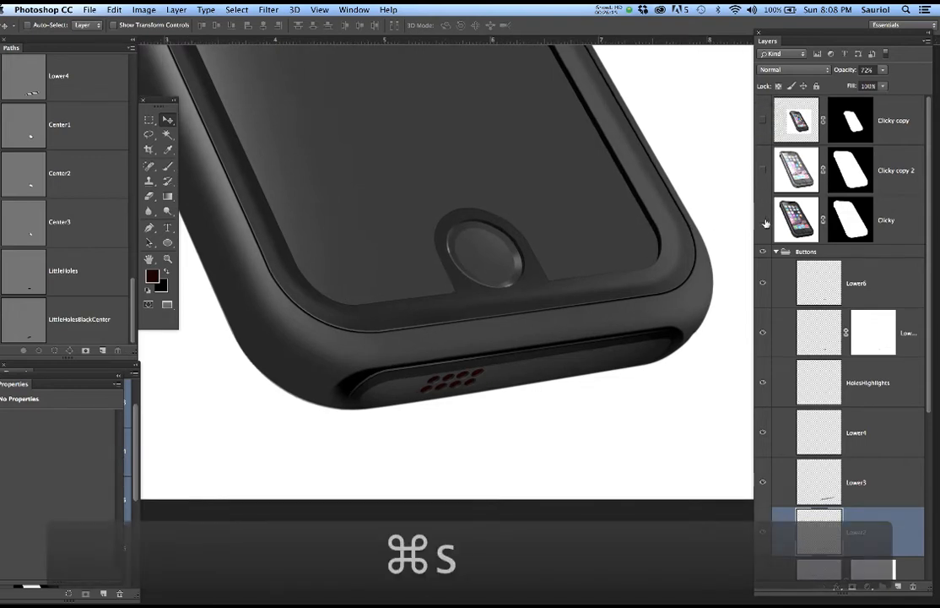
Toggle the Clicky reference layer on and off to compare it with the painted case's lower end.
click(766, 222)
click(766, 222)
click(766, 222)
click(765, 222)
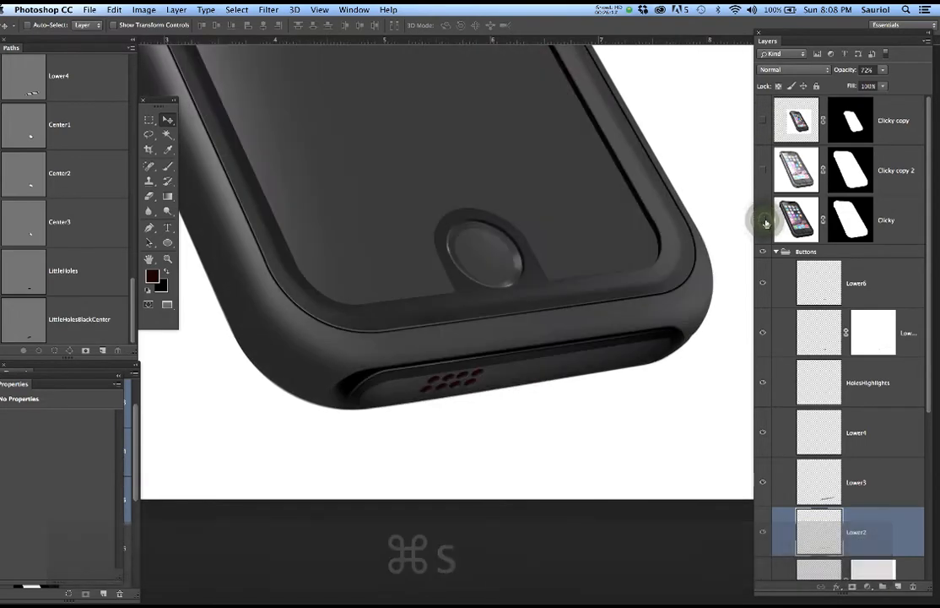
Examine the case's upper left corner and side edge, including the uneven outline where the side buttons belong.
scroll(537, 203, down, 3)
drag(446, 173, 525, 355)
drag(493, 217, 516, 245)
scroll(319, 187, up, 3)
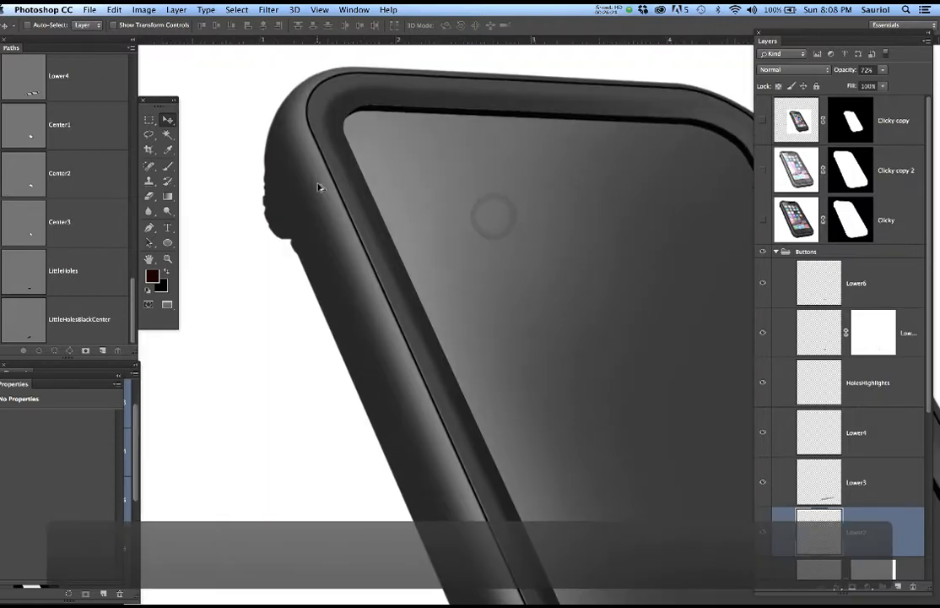
scroll(319, 187, up, 1)
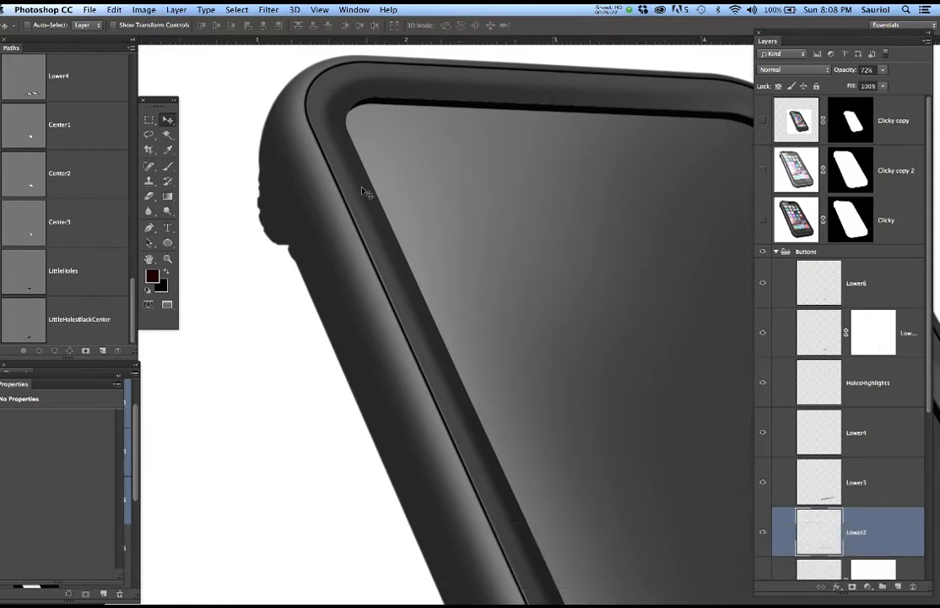
scroll(332, 185, up, 3)
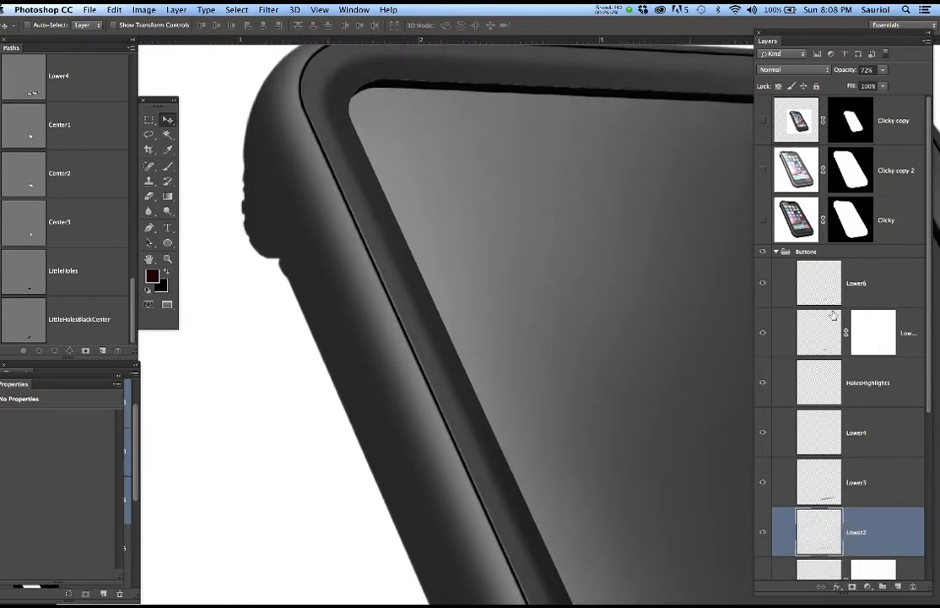
scroll(833, 315, down, 3)
scroll(673, 361, down, 1)
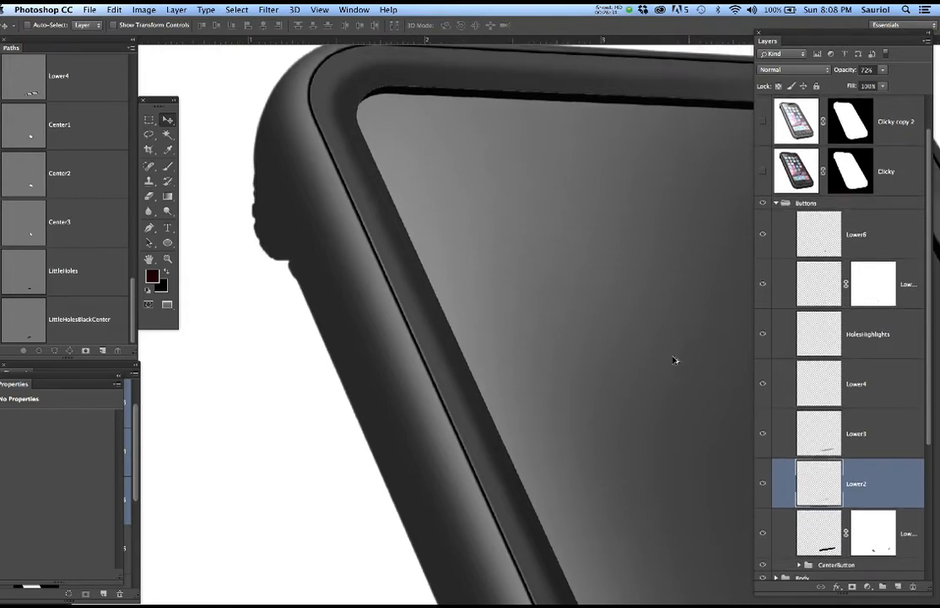
scroll(674, 361, down, 2)
scroll(718, 359, up, 2)
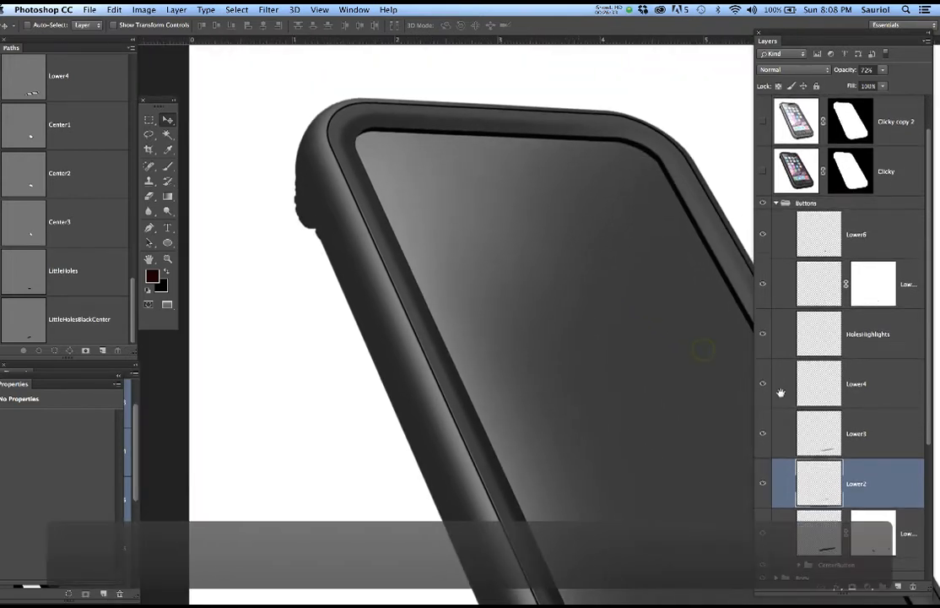
Create a new layer group above Lower6 inside the Buttons group and name it Lower.
scroll(785, 401, down, 3)
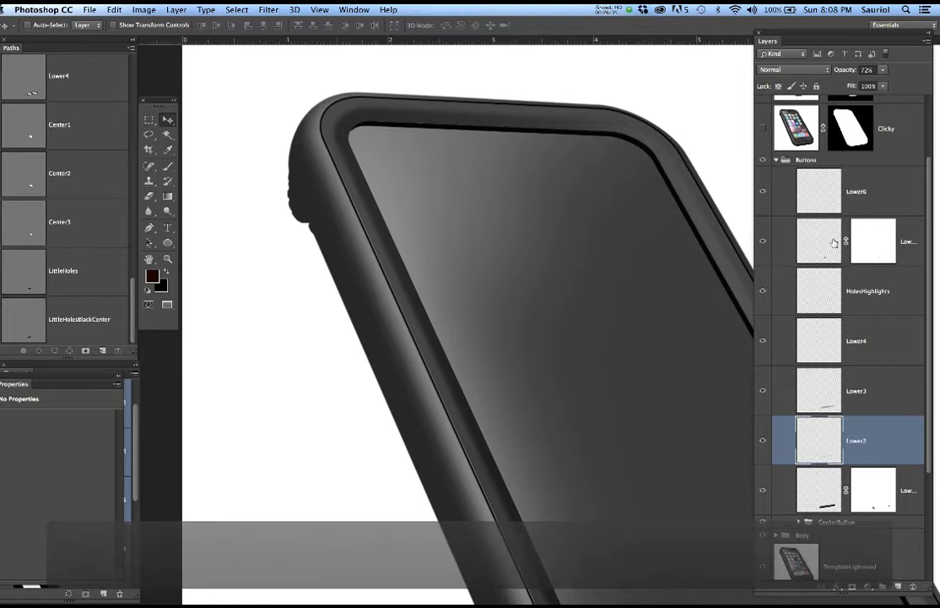
click(890, 191)
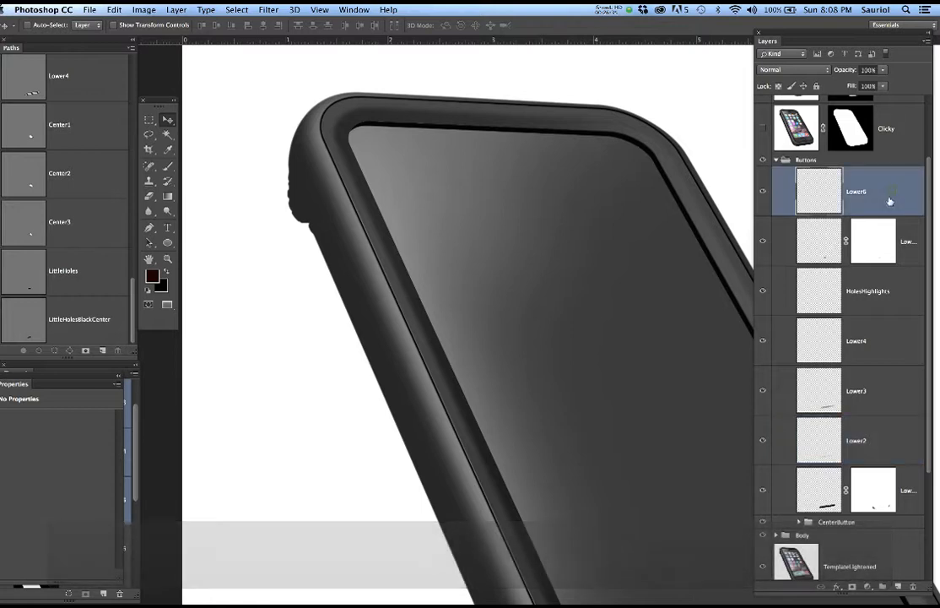
click(884, 586)
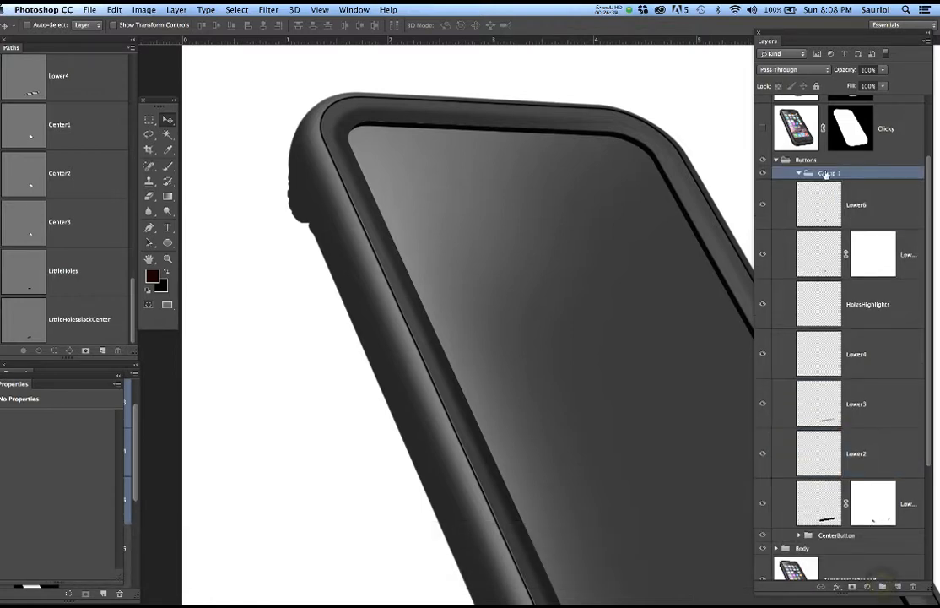
text(Lower)
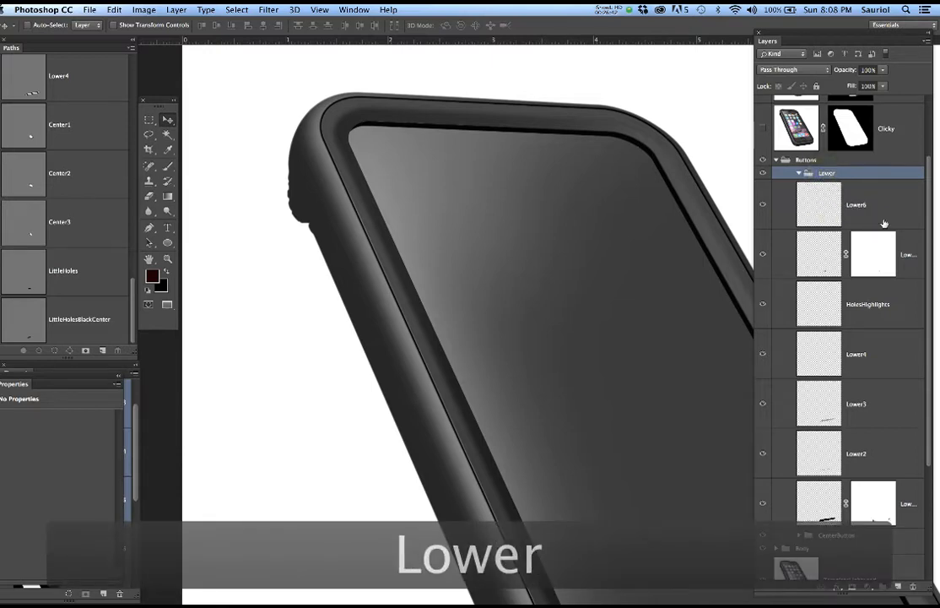
Move all layers from Lower6 down to Lower1, including HolesHighlights, into the Lower group and collapse the group.
click(817, 203)
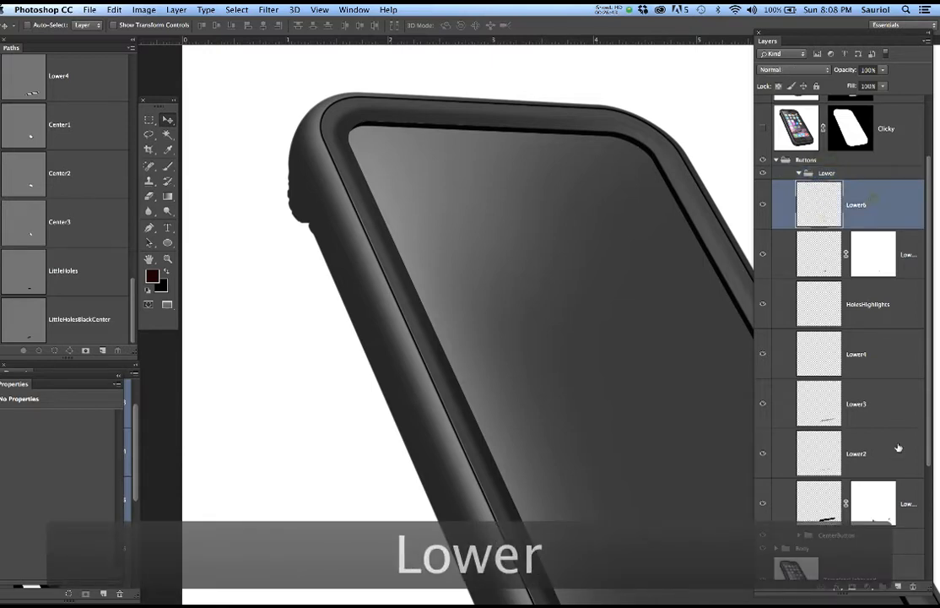
shift+click(908, 503)
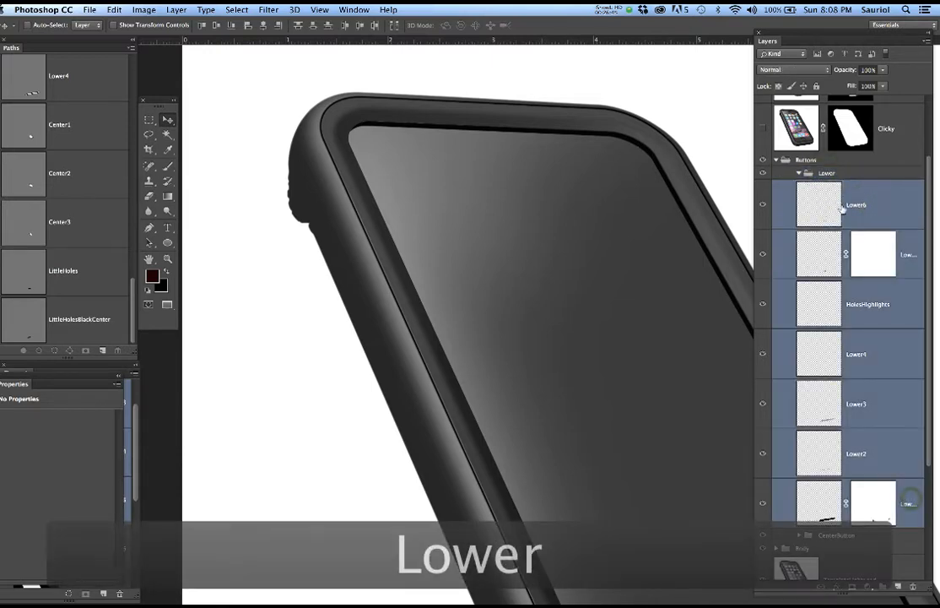
drag(867, 204, 802, 175)
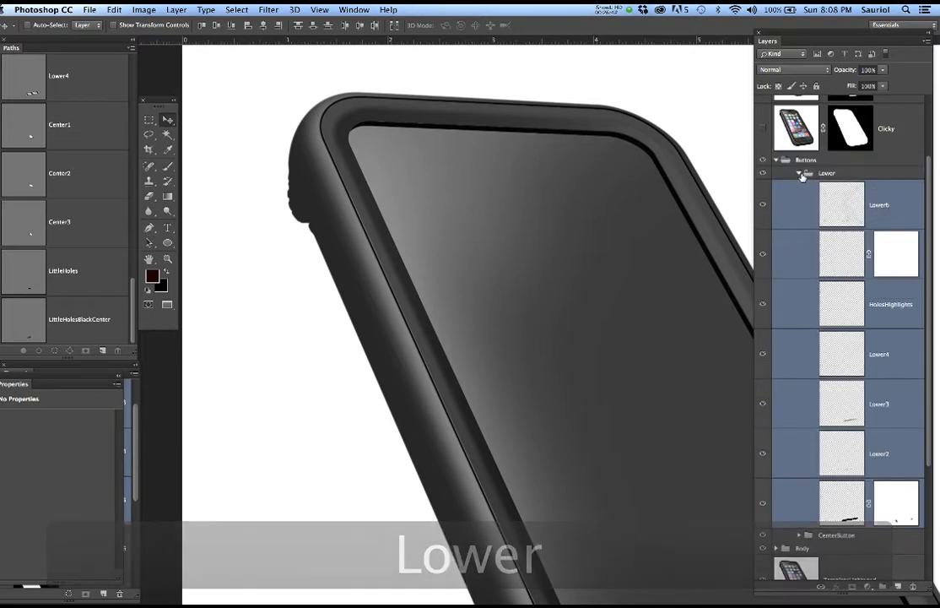
click(799, 174)
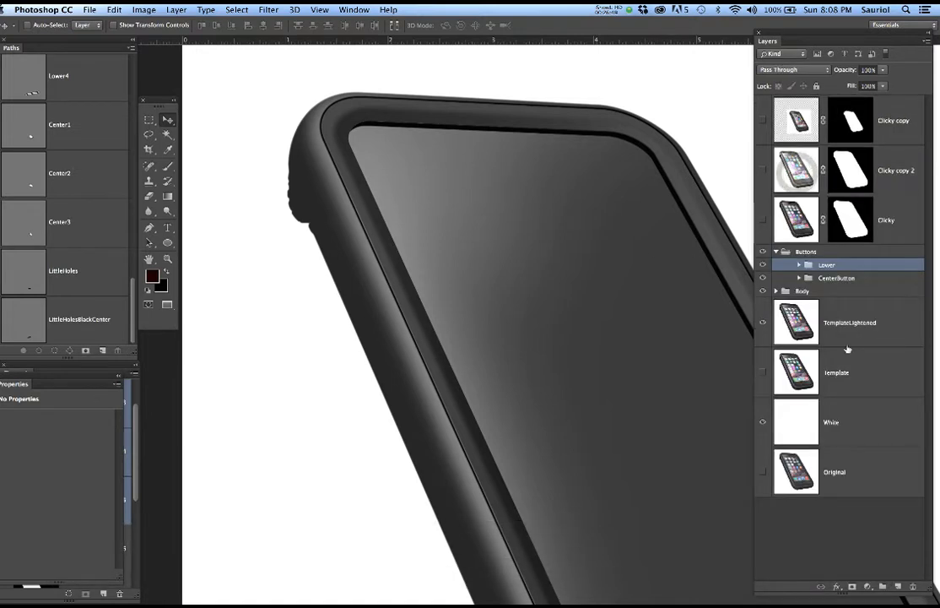
Create six new empty layers above the Lower group inside the Buttons group.
click(899, 586)
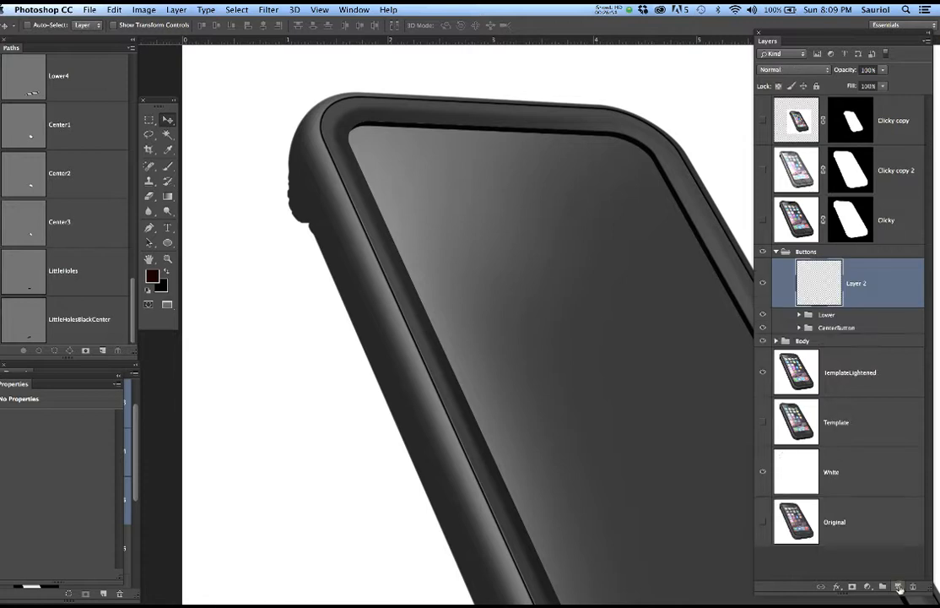
click(899, 585)
click(899, 586)
click(900, 586)
click(899, 586)
click(899, 586)
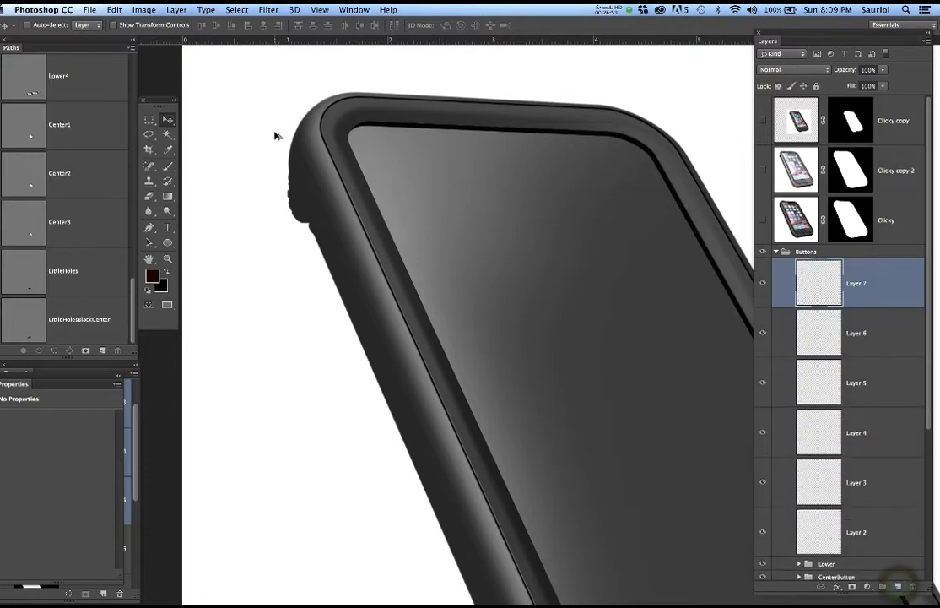
Show the Clicky reference layer around the case's upper left corner and toggle Clicky copy 2 on and off to study the round side button.
scroll(274, 135, up, 3)
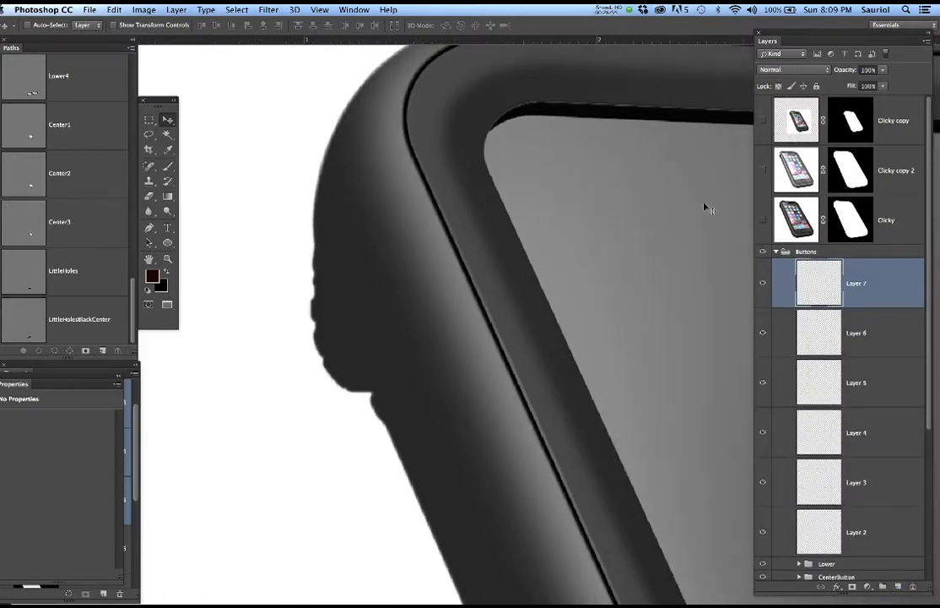
drag(607, 218, 557, 227)
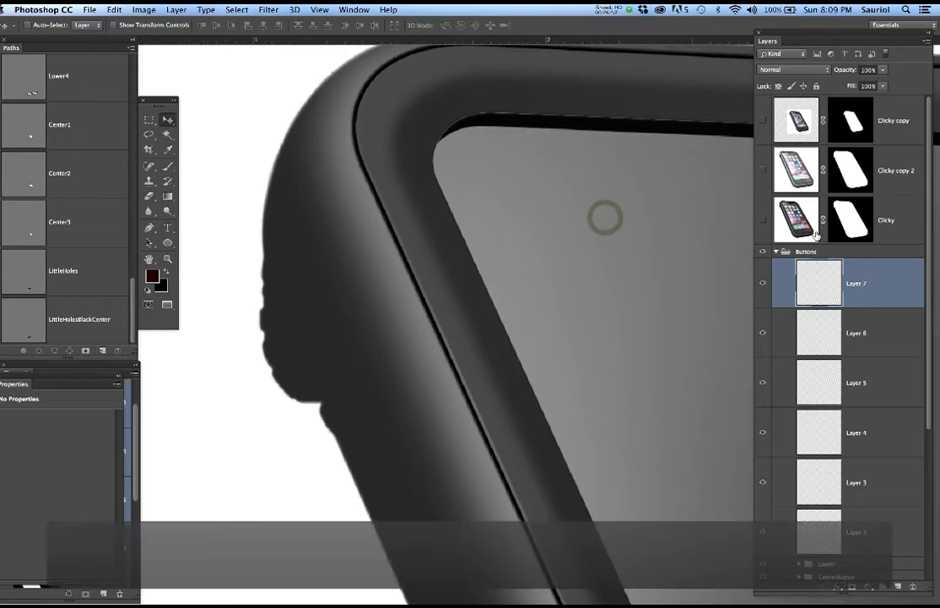
click(764, 222)
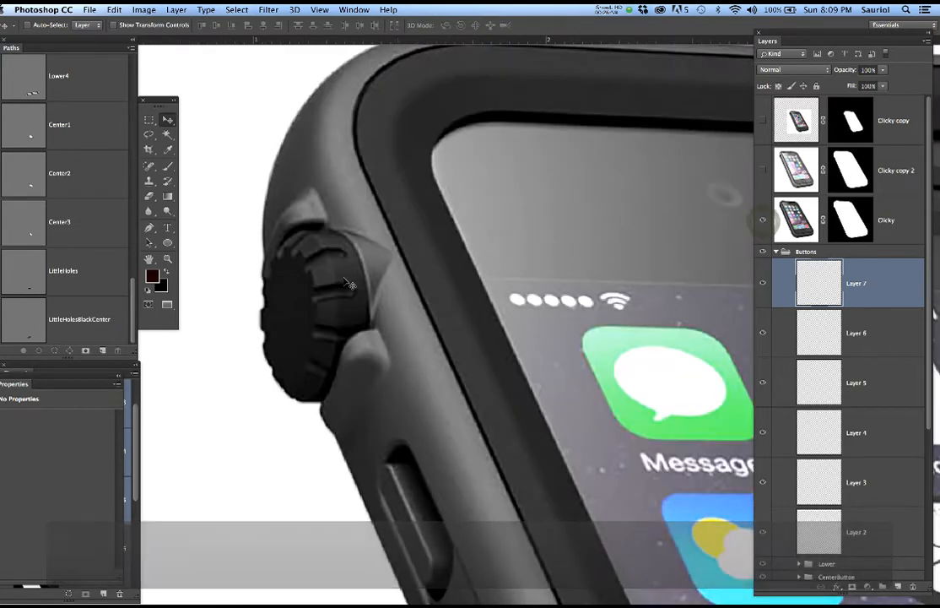
click(763, 173)
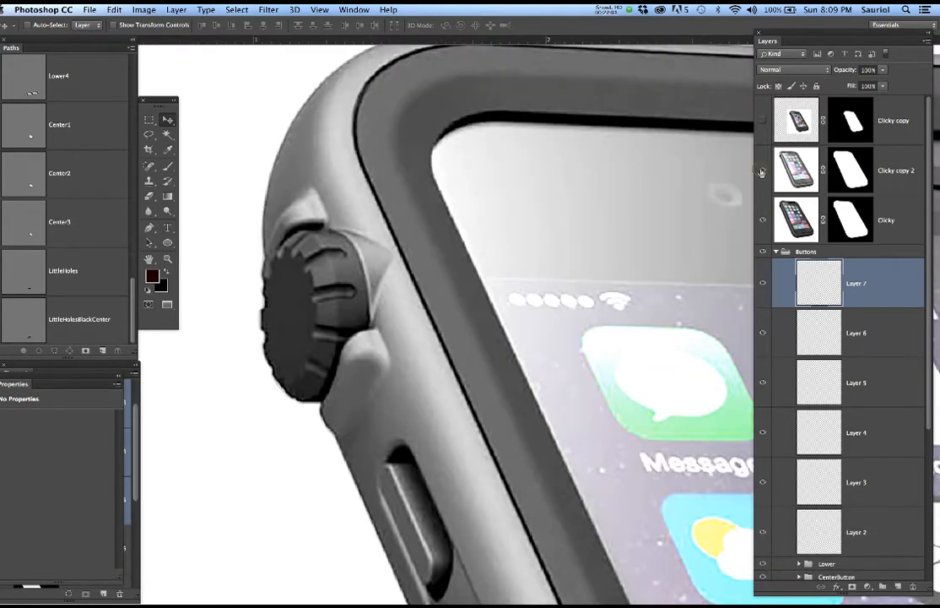
click(763, 172)
Look through the saved paths for the round side button, including BlackInsides1, Topsmallshape, Black_Smallshape and BlackButton1.
scroll(59, 253, up, 6)
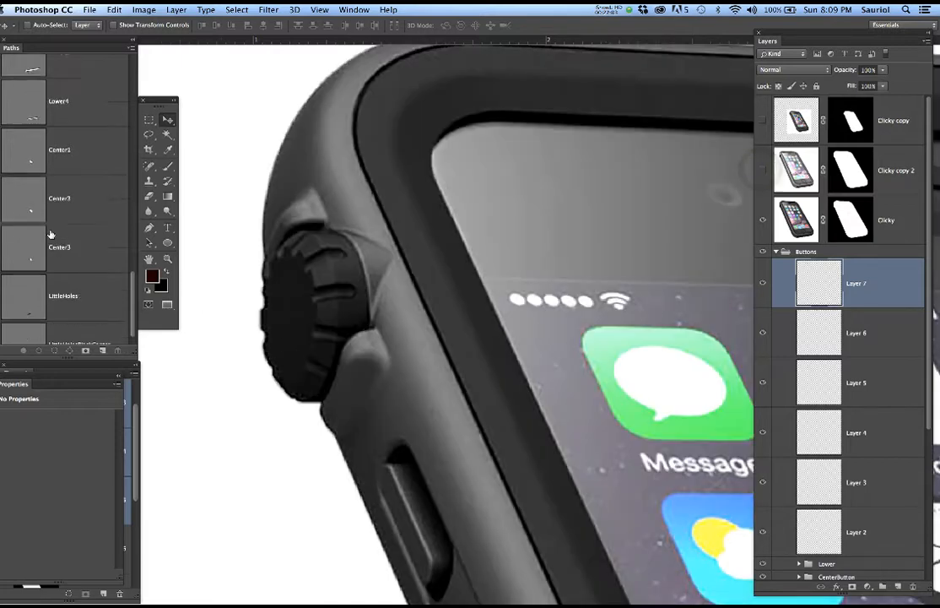
click(79, 228)
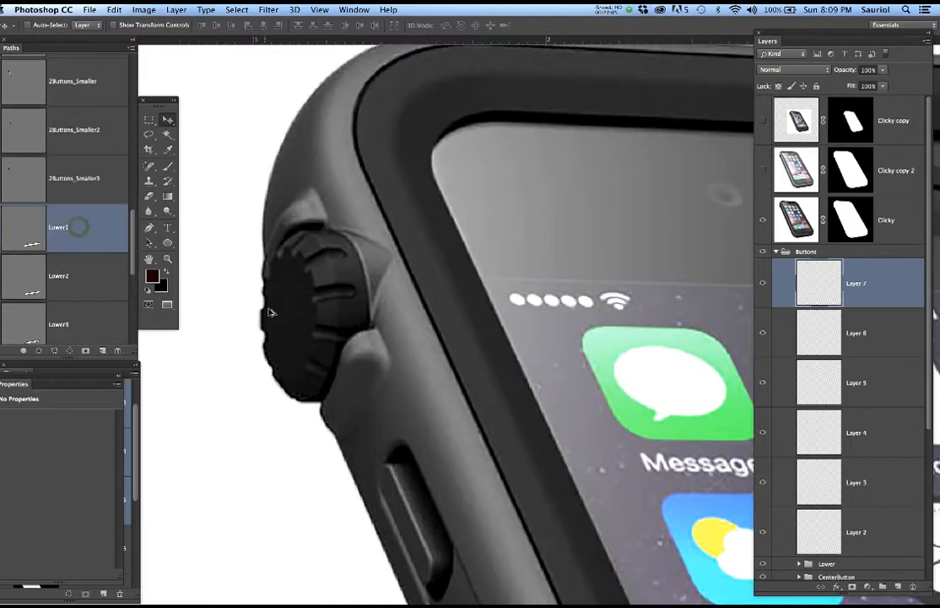
scroll(269, 314, up, 4)
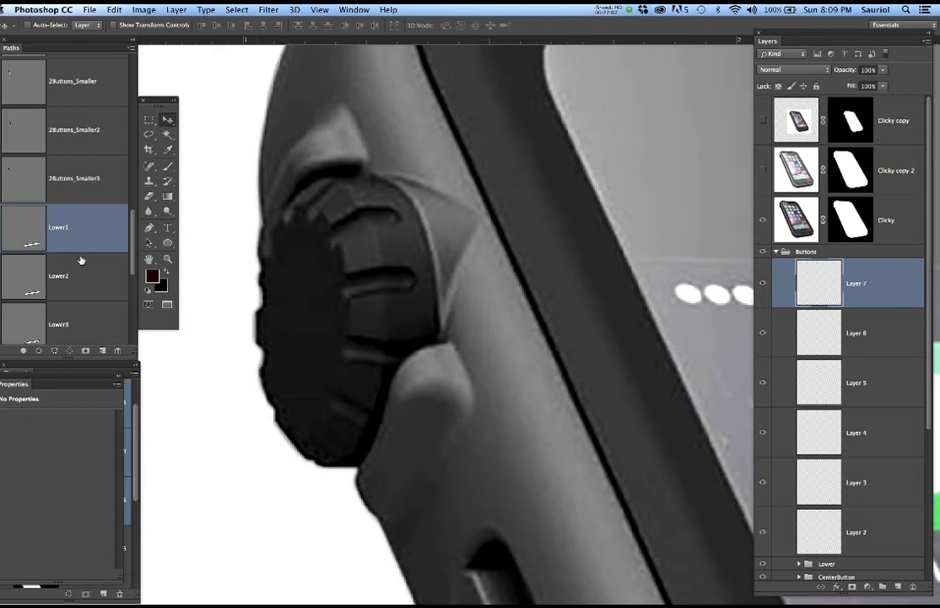
scroll(82, 260, down, 3)
scroll(81, 260, up, 8)
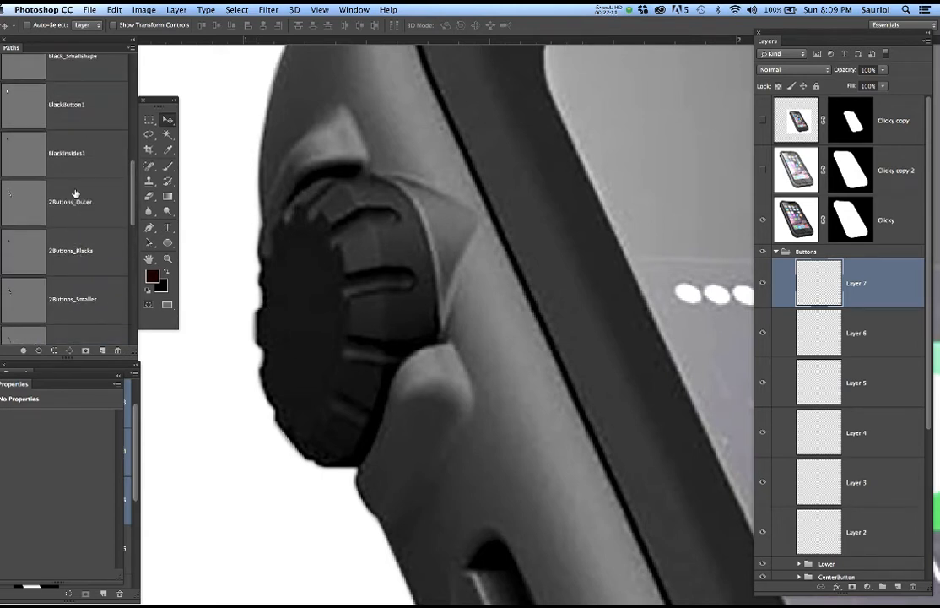
click(71, 152)
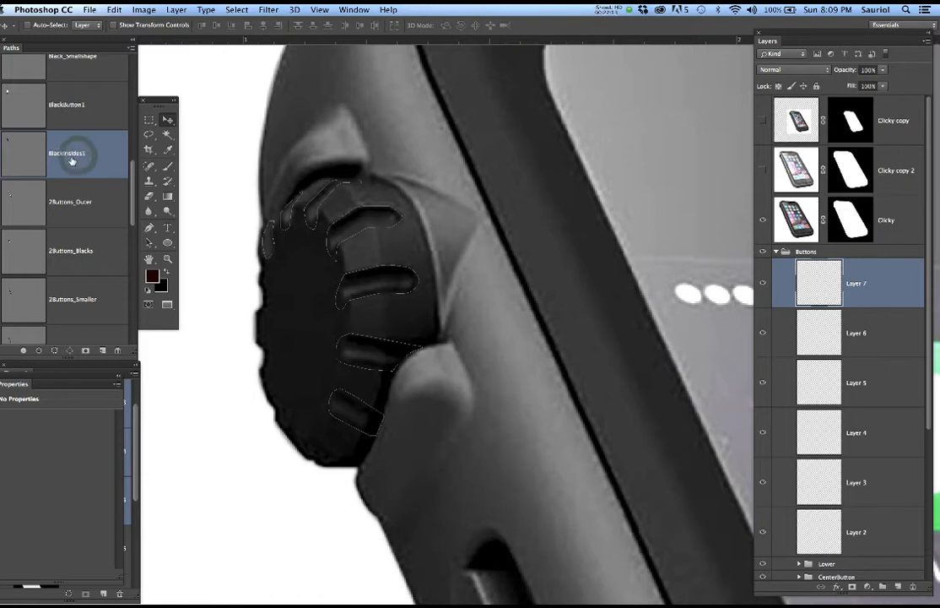
scroll(72, 161, up, 1)
scroll(73, 161, up, 1)
click(82, 85)
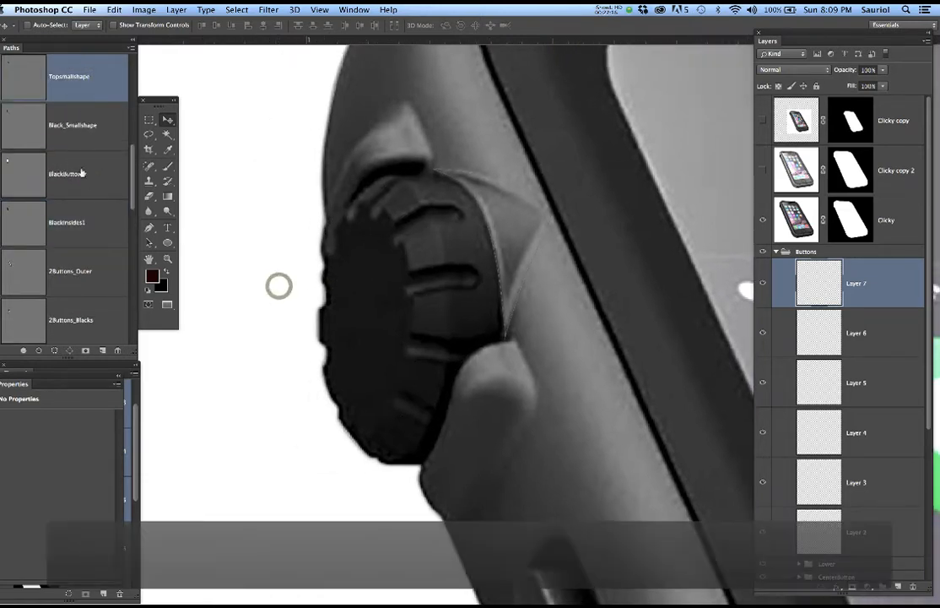
click(82, 125)
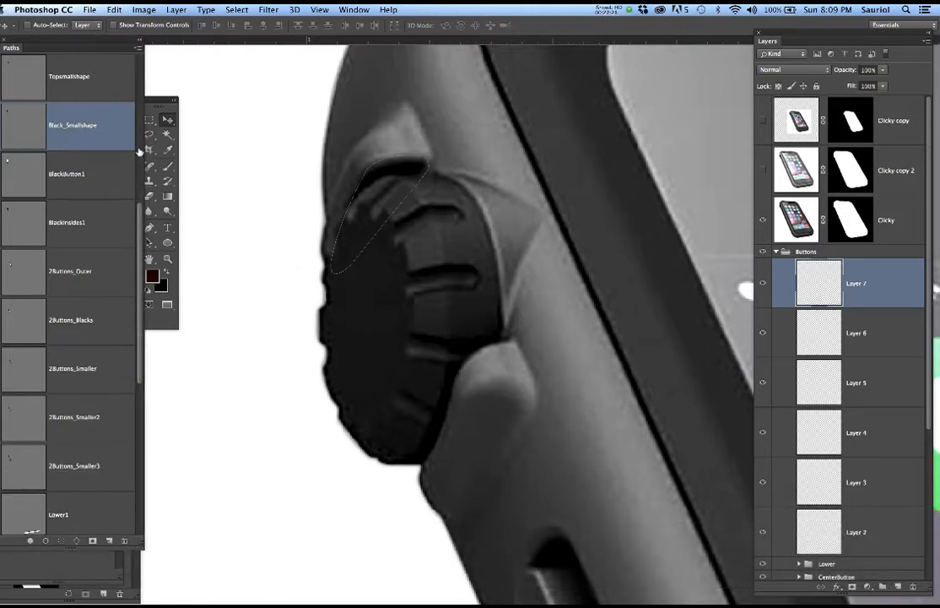
click(85, 173)
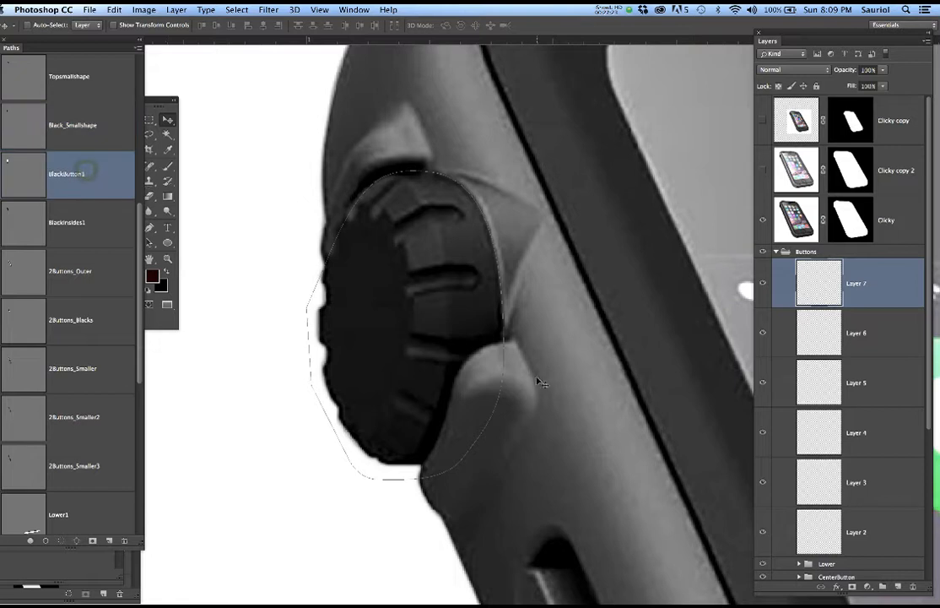
Check the SmallShape2 path, activate SmallShape1 and display its anchor points around the raised shapes beside the round button.
scroll(88, 144, up, 1)
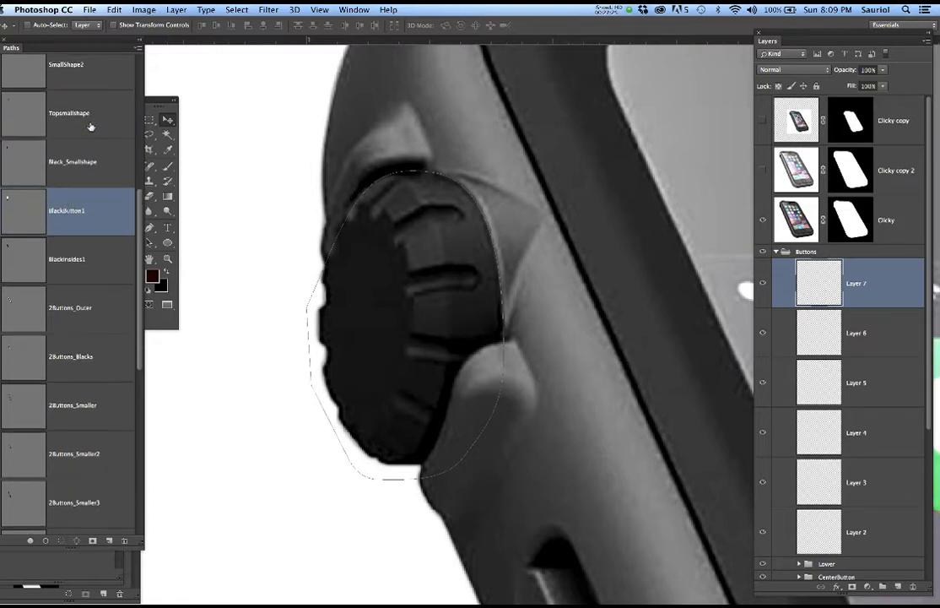
click(90, 127)
scroll(93, 130, up, 1)
click(92, 99)
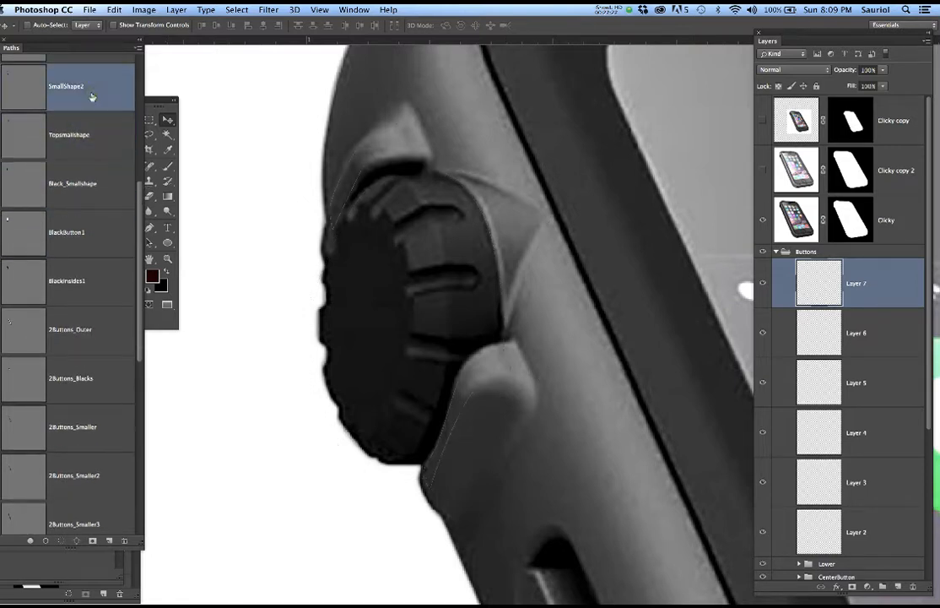
scroll(93, 97, up, 2)
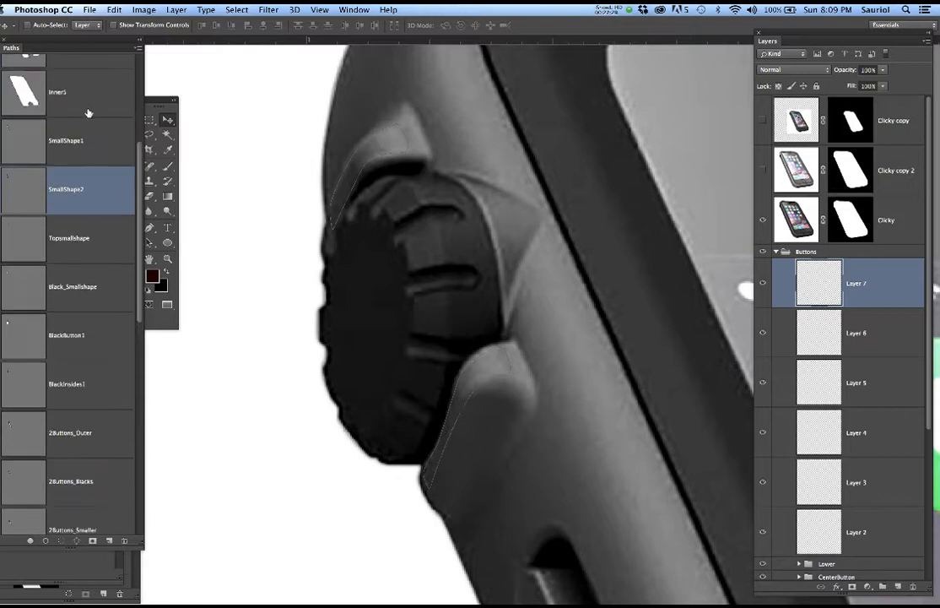
click(86, 160)
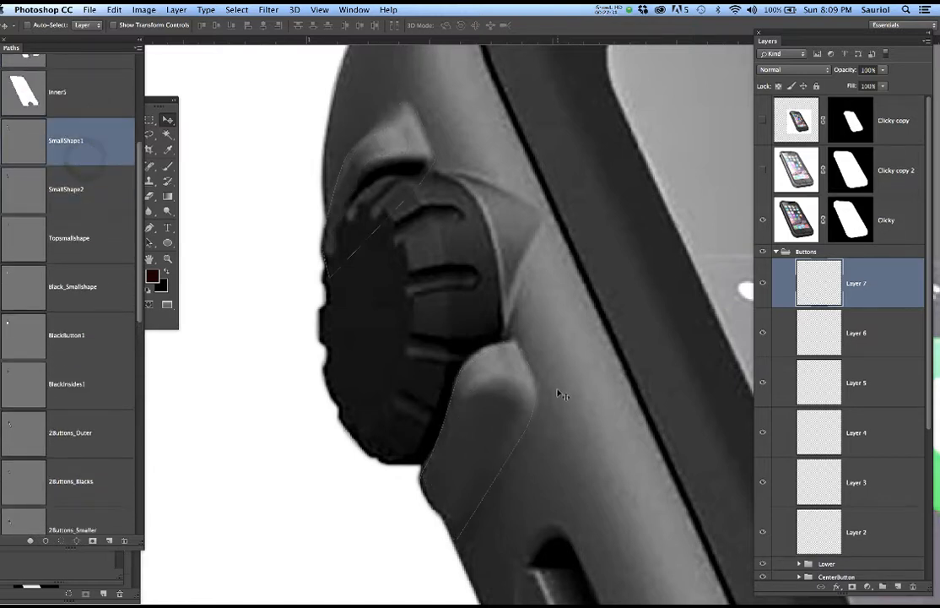
key(p)
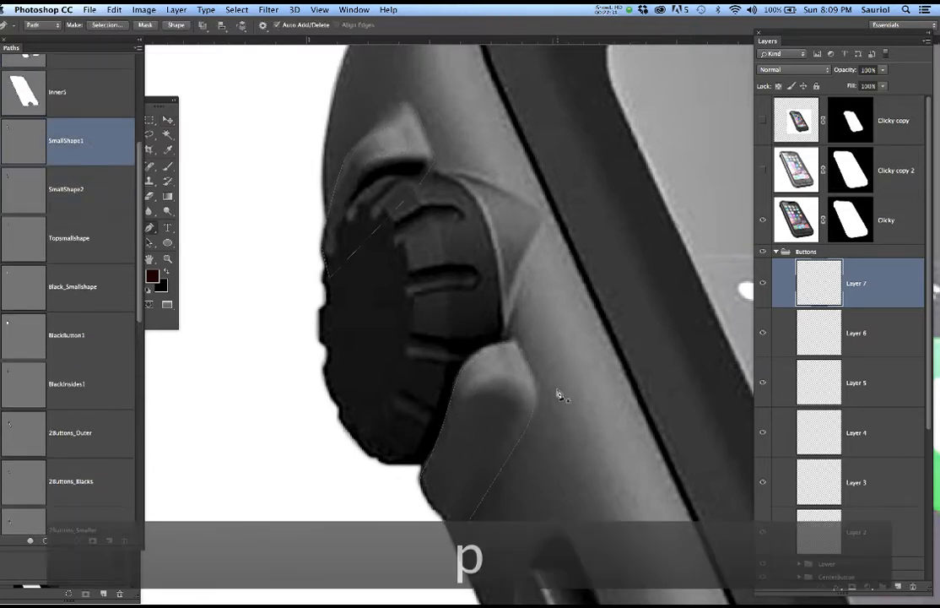
click(523, 436)
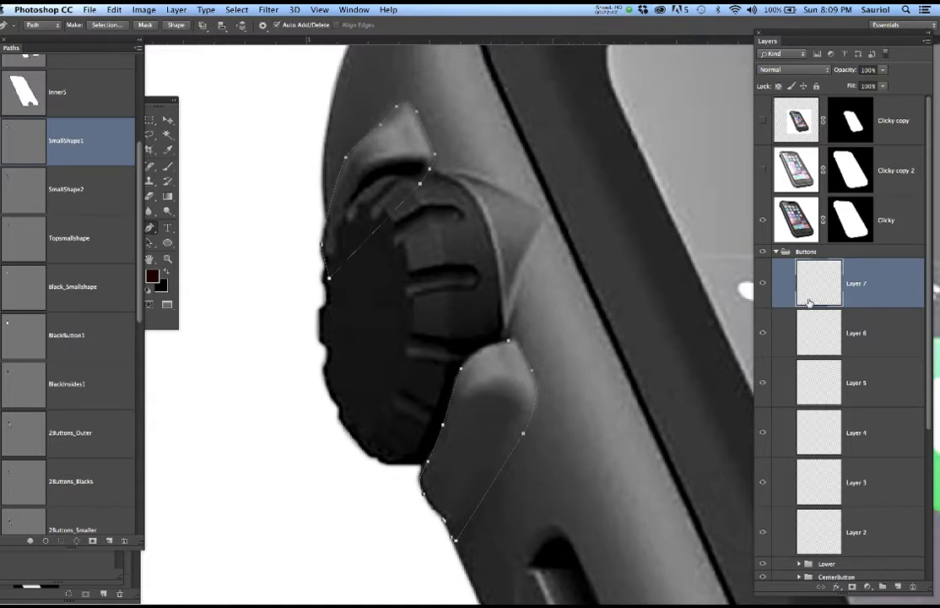
Rename Layer 2, the lowest of the new layers, as 1 and load the SmallShape1 path as a selection.
double_click(860, 533)
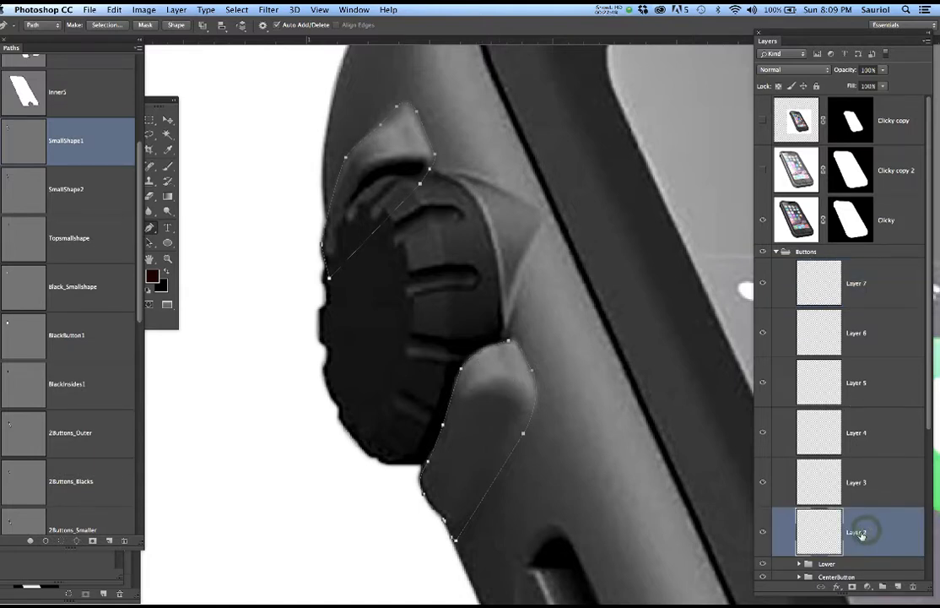
text(1)
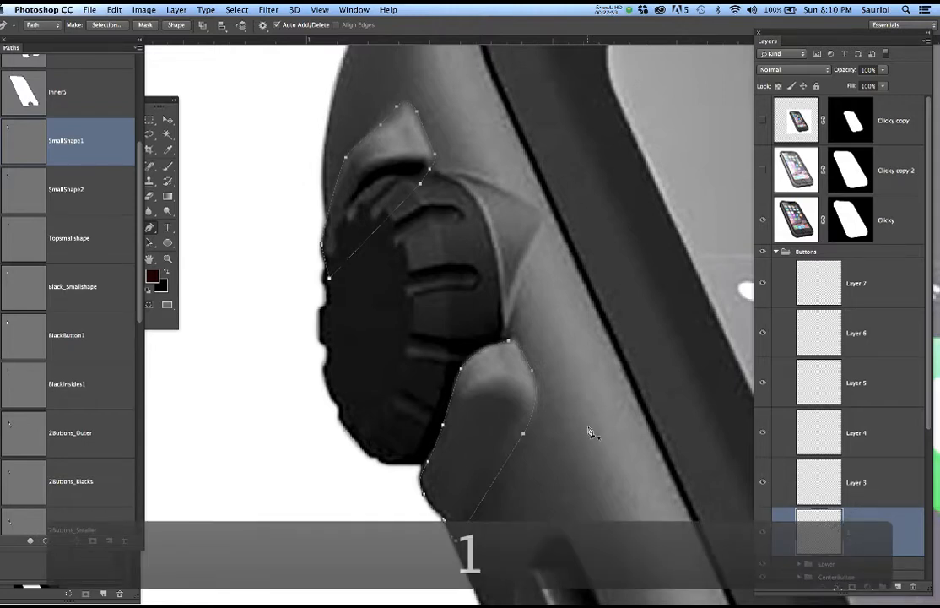
ctrl+click(38, 150)
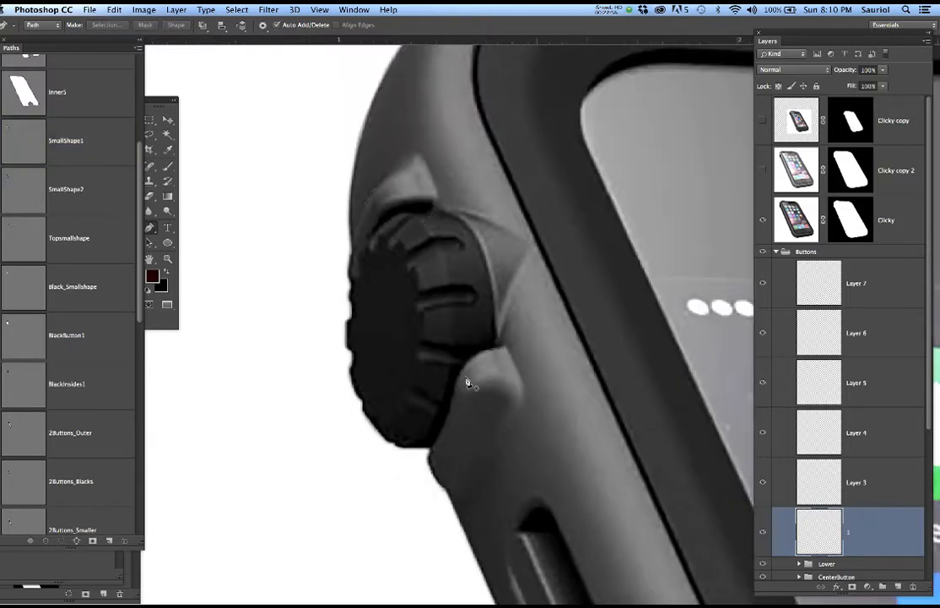
Hide the Clicky reference layer and examine the painted speaker holes on the case's lower end up close.
alt+click(469, 382)
alt+click(469, 382)
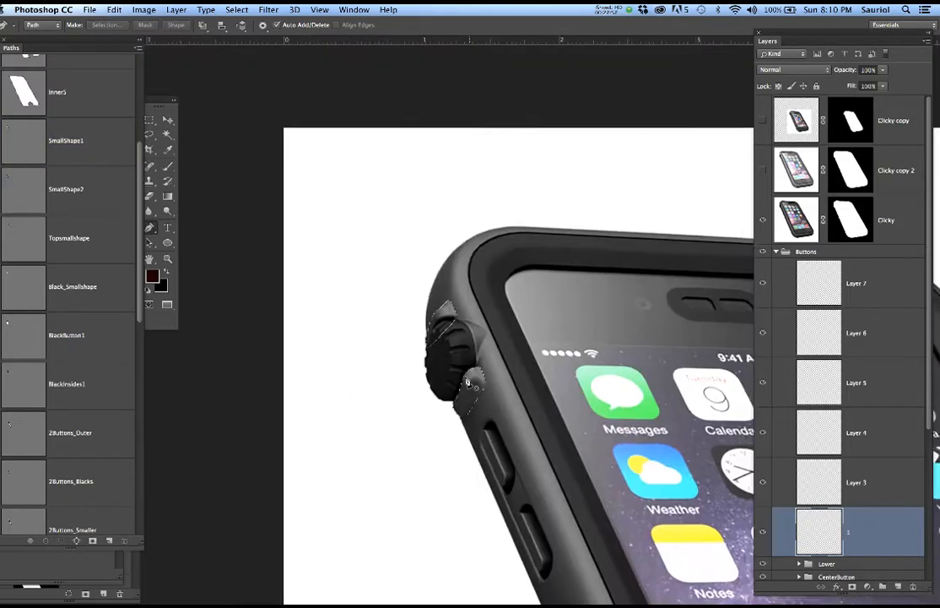
alt+click(470, 384)
drag(601, 442, 313, 162)
drag(601, 436, 424, 247)
super+click(406, 459)
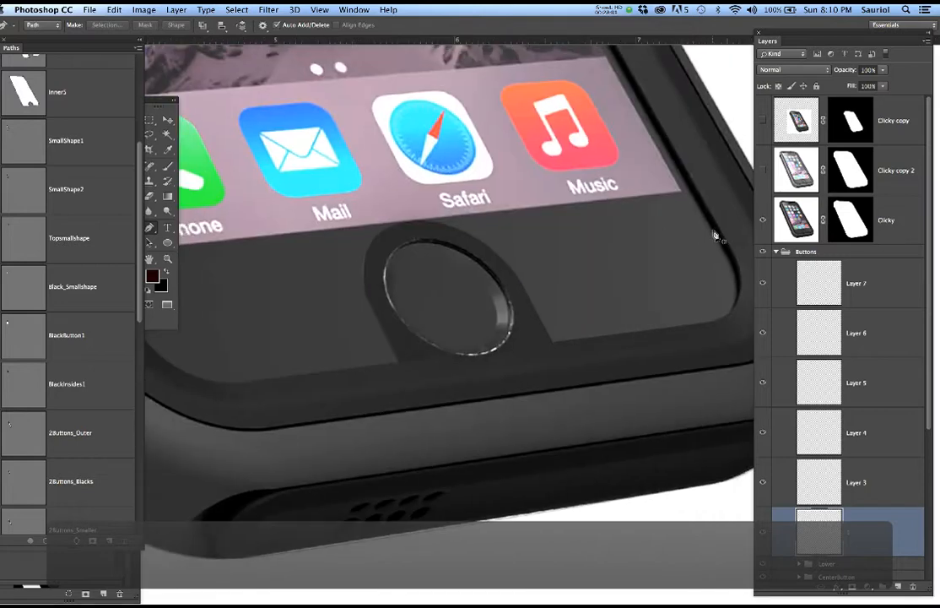
click(761, 220)
scroll(579, 325, down, 3)
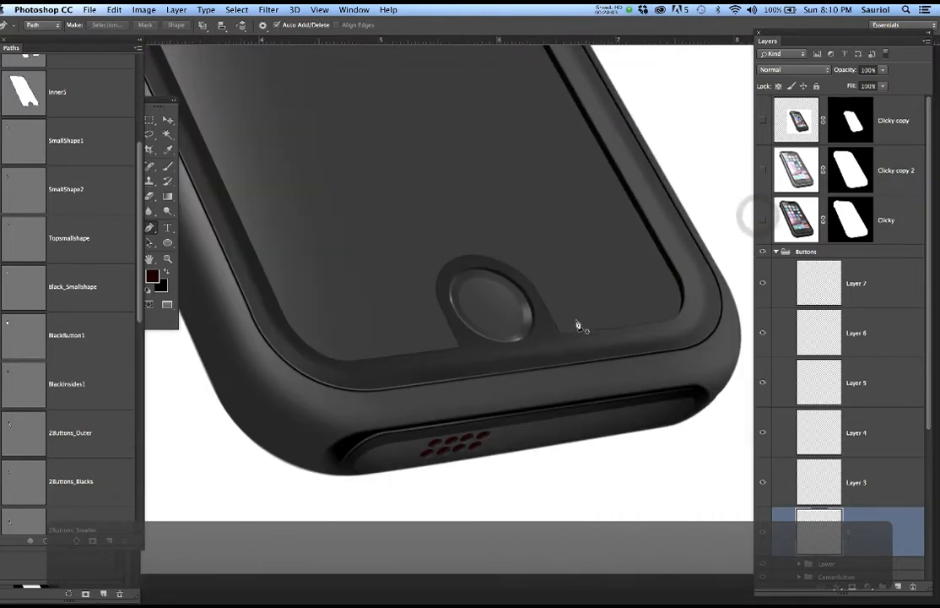
scroll(519, 453, up, 5)
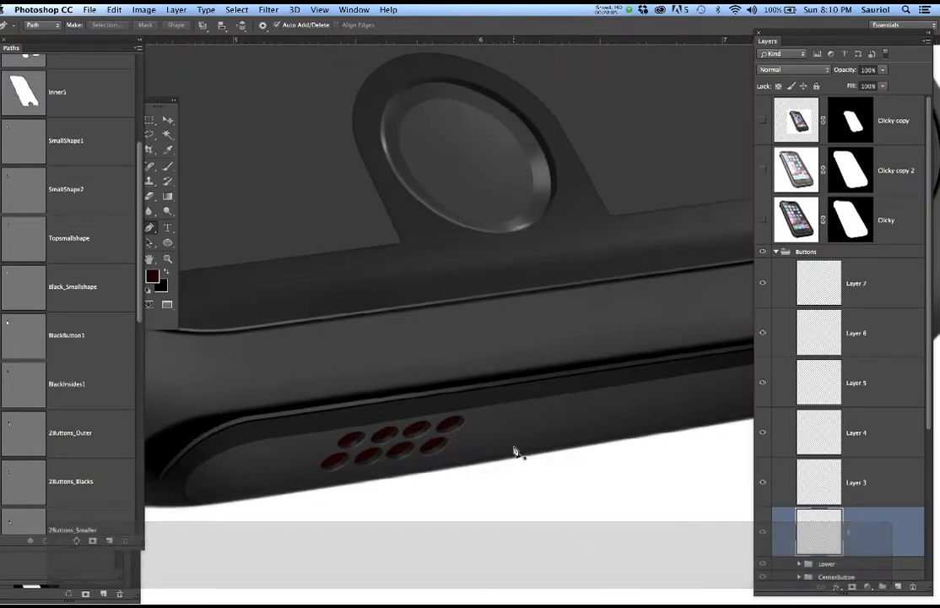
scroll(500, 432, up, 3)
scroll(447, 399, up, 1)
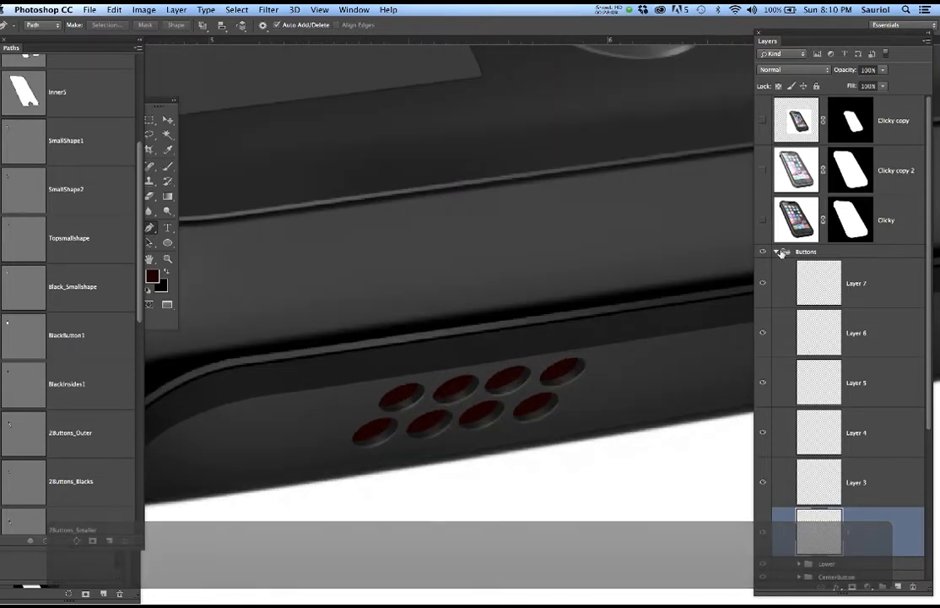
Expand the Lower group, select its bottommost masked layer and toggle that layer off and on to review its painting.
scroll(846, 390, down, 4)
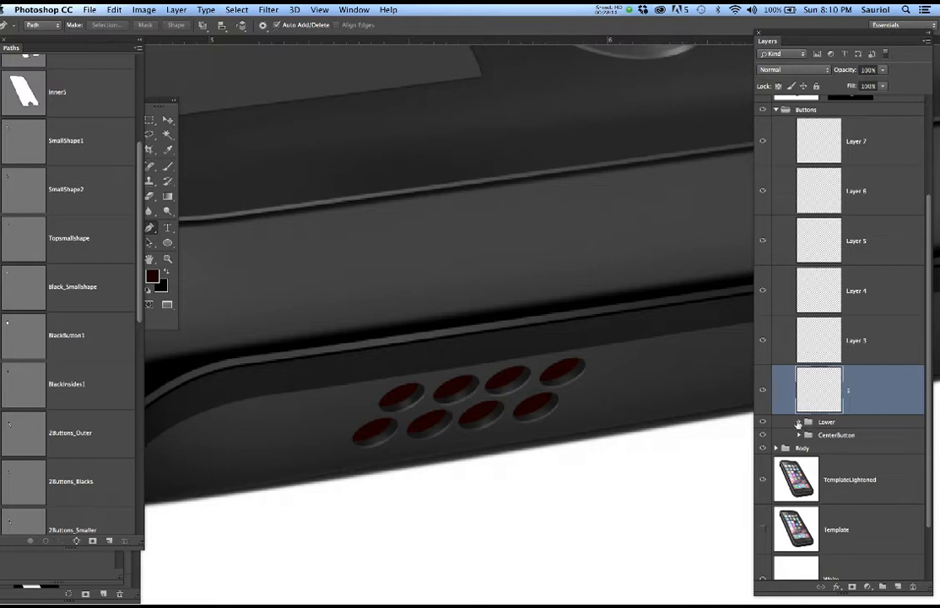
click(798, 423)
scroll(842, 445, down, 6)
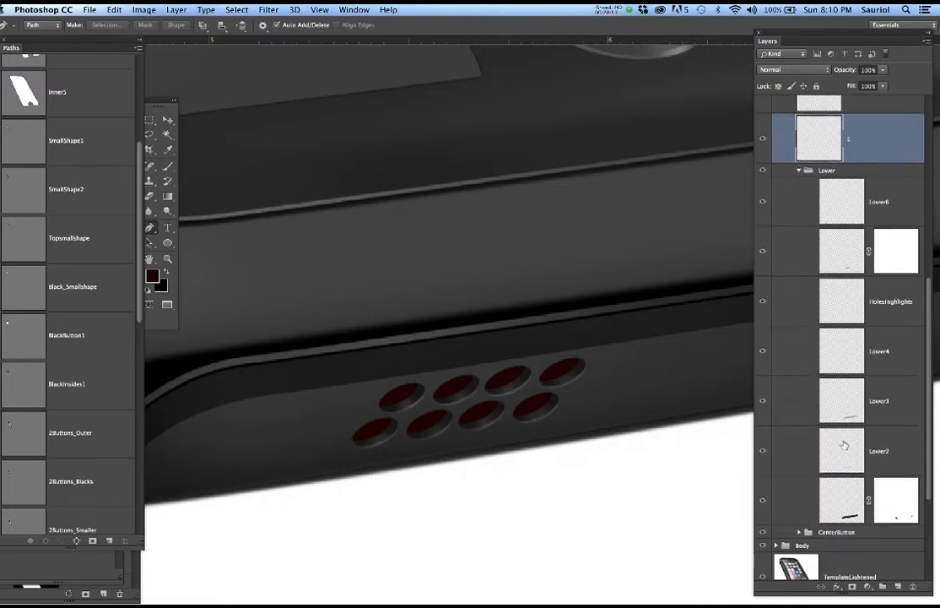
click(800, 501)
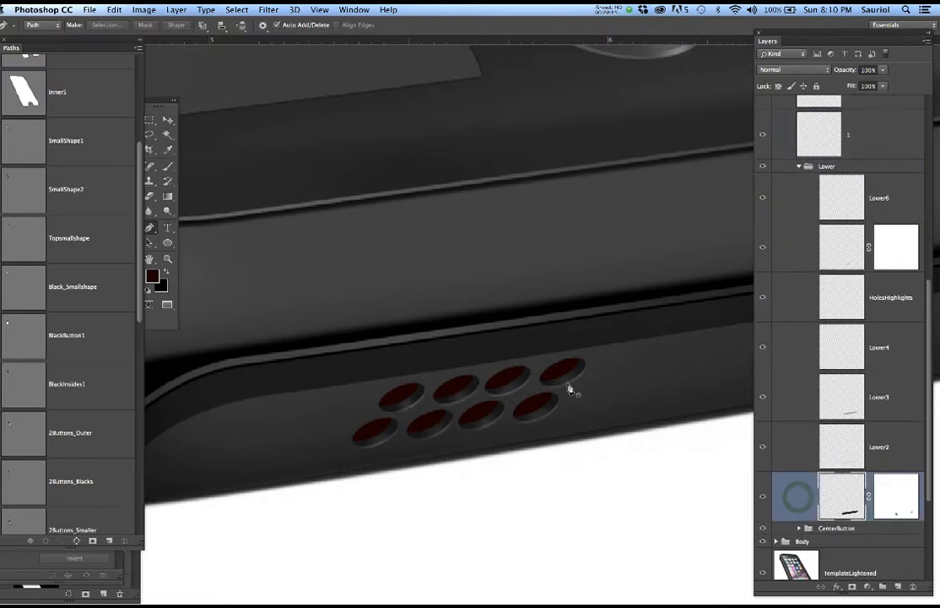
click(764, 497)
click(764, 496)
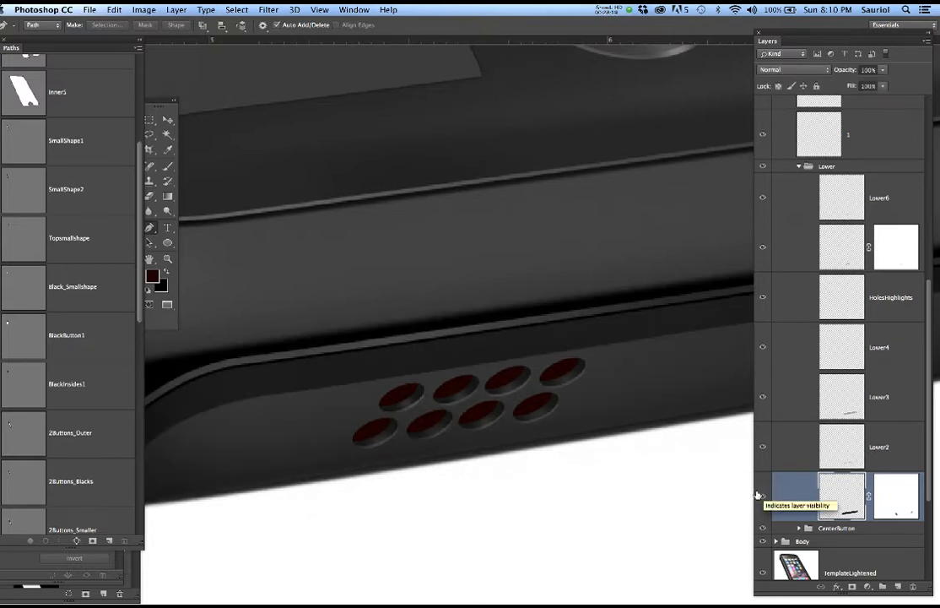
Toggle the Lower2 layer off and on to review its effect on the lower button's surface.
scroll(445, 332, left, 5)
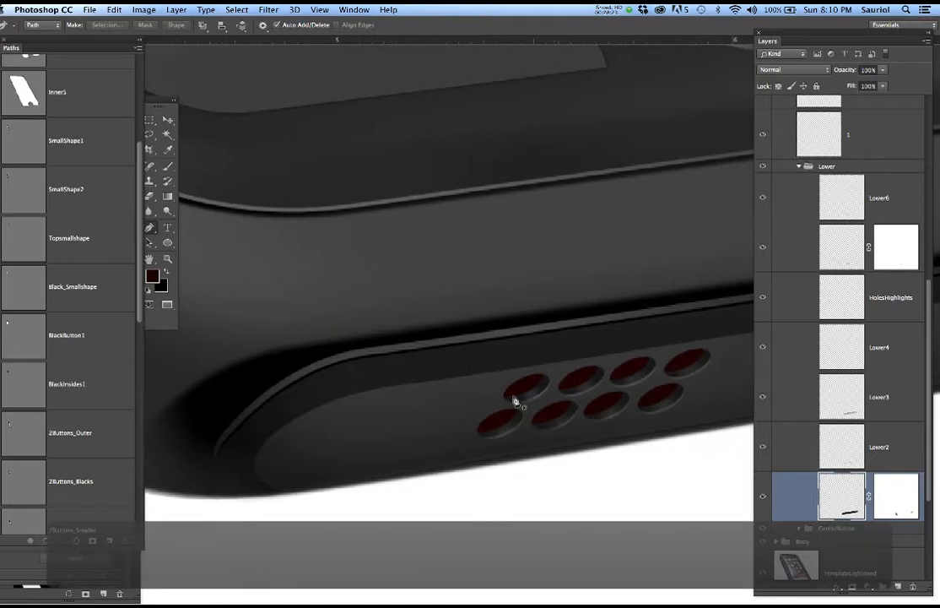
scroll(353, 357, up, 2)
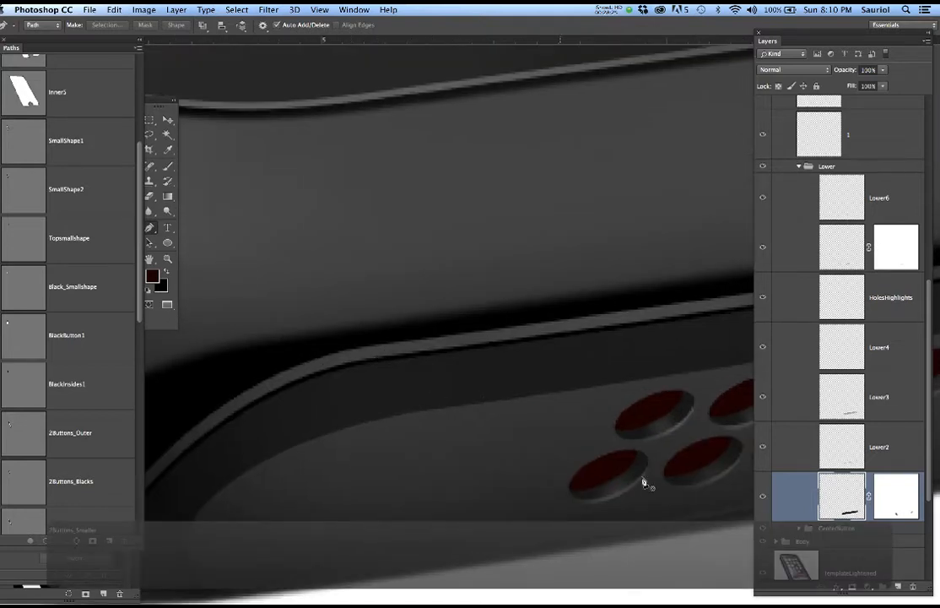
click(766, 445)
click(766, 445)
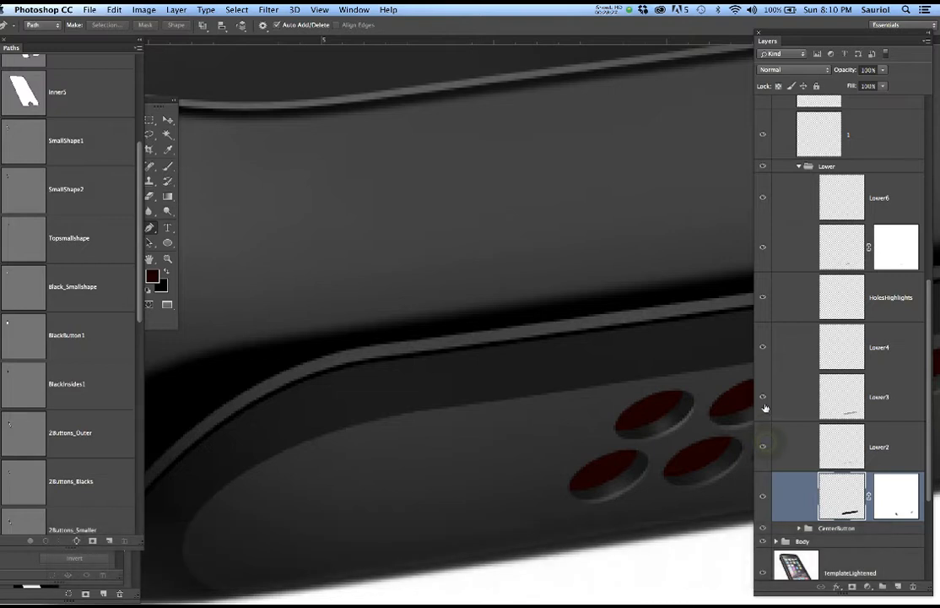
Toggle the Lower3 and Lower4 layers off and on to review their edge lines on the lower button.
click(765, 403)
click(764, 405)
click(764, 348)
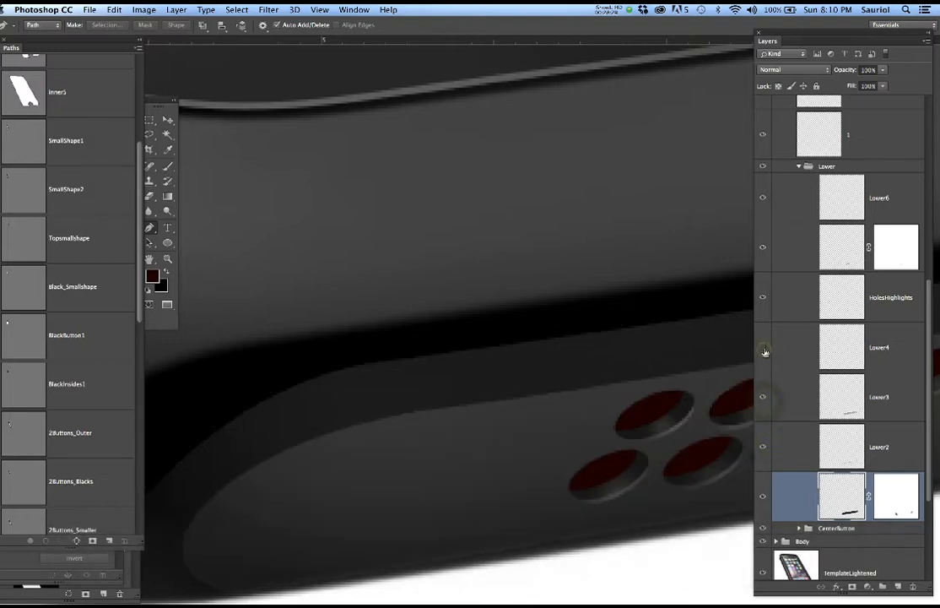
click(766, 350)
Deselect everything and apply a Gaussian Blur with a radius of 1 pixel to the Lower4 layer.
click(885, 363)
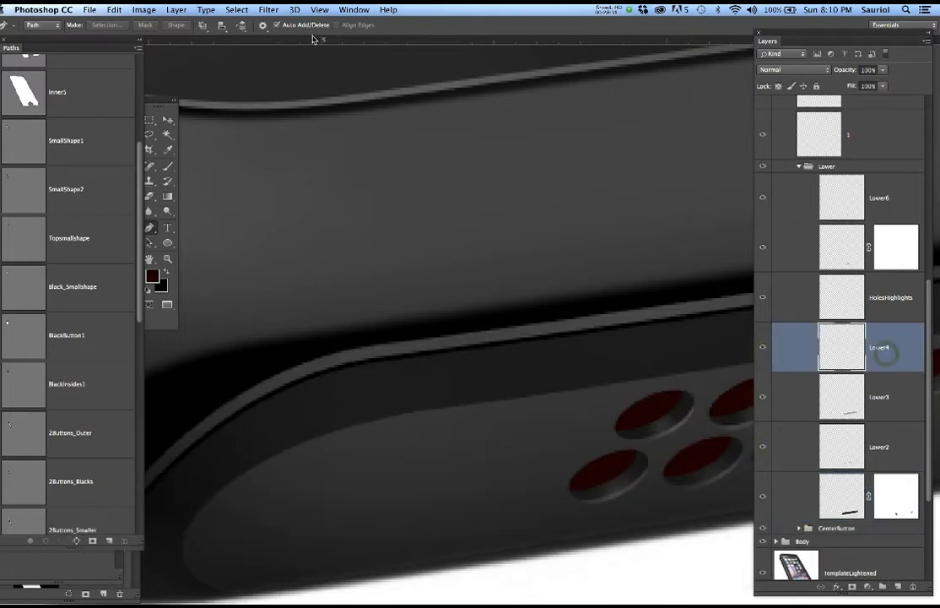
key(super+d)
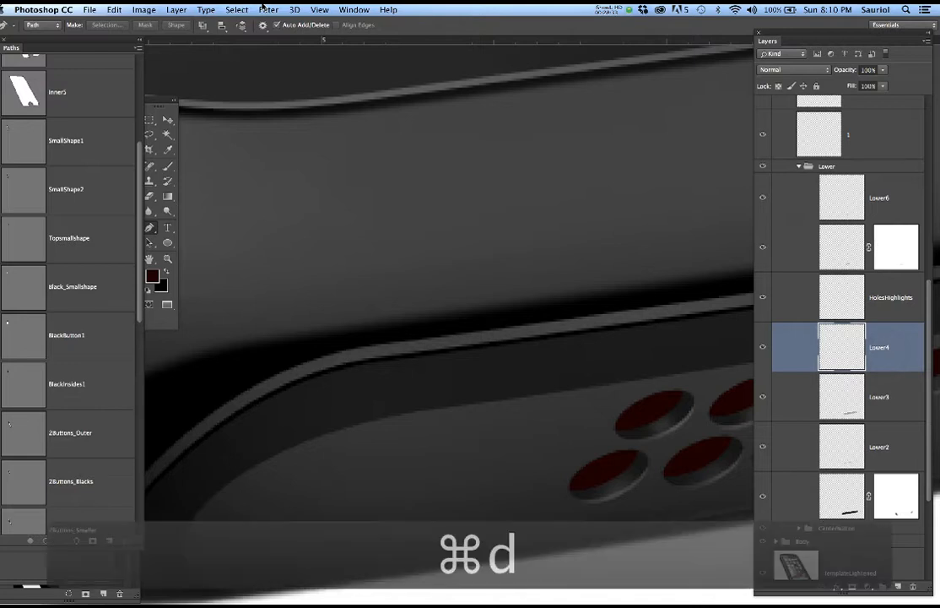
click(266, 9)
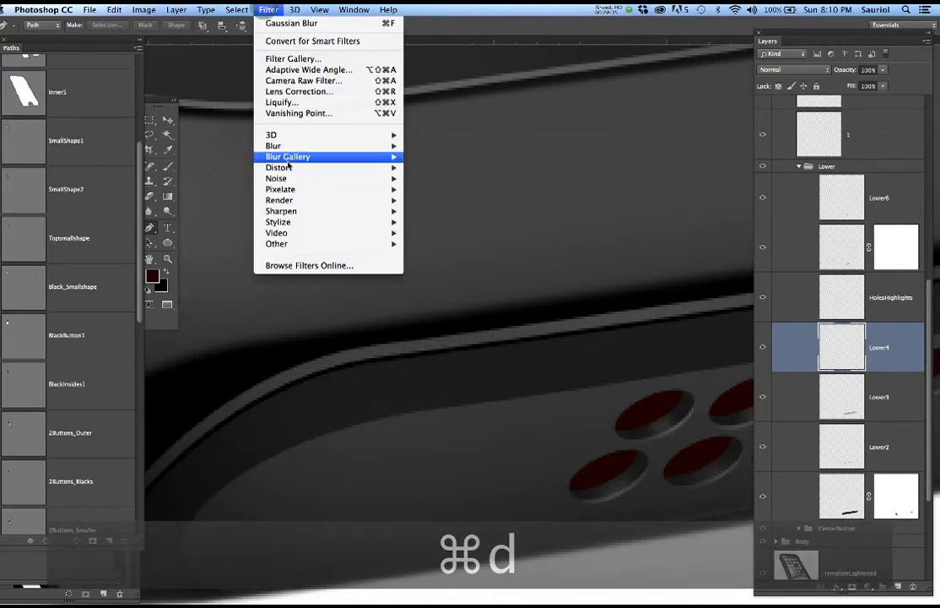
mouse_move(380, 147)
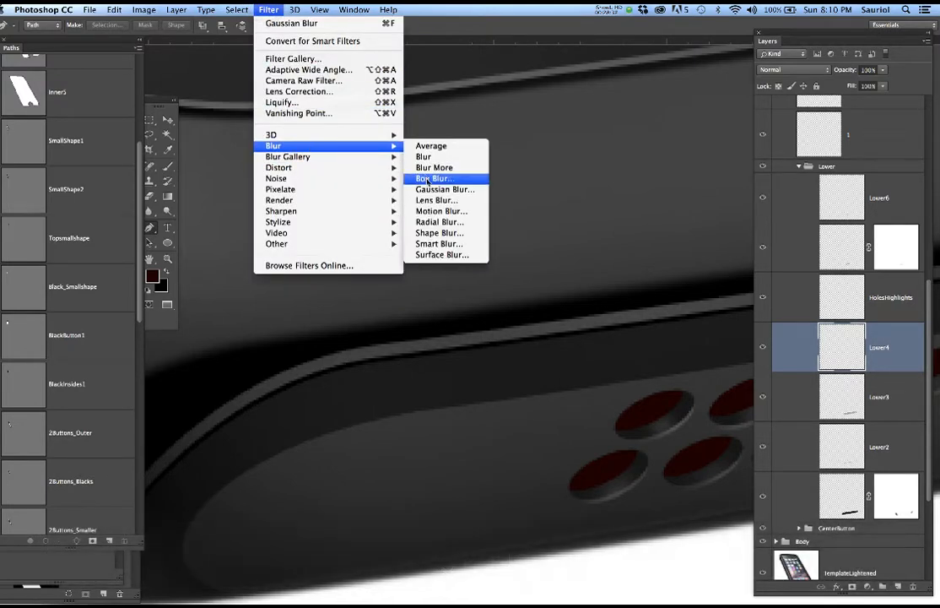
click(430, 189)
text(1)
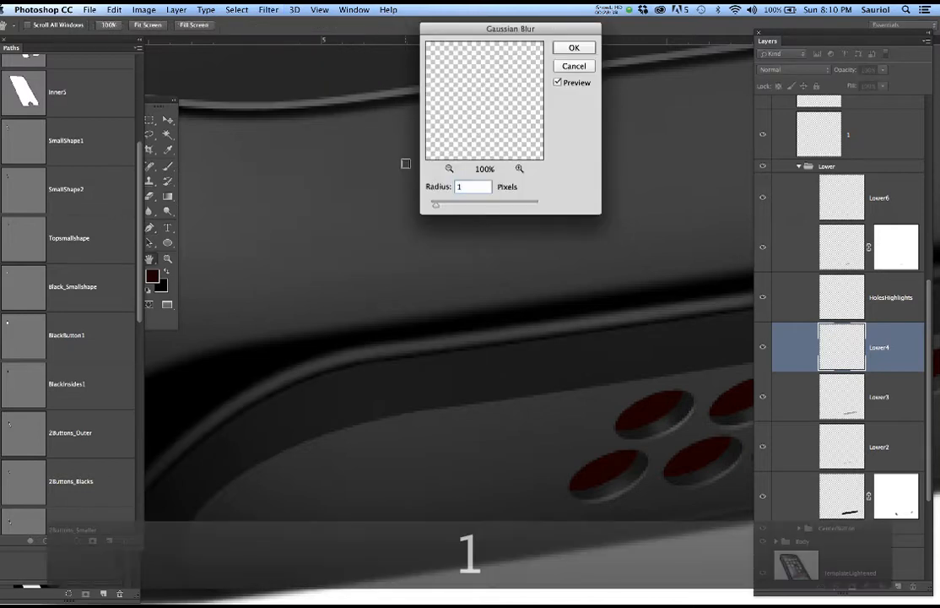
key(Return)
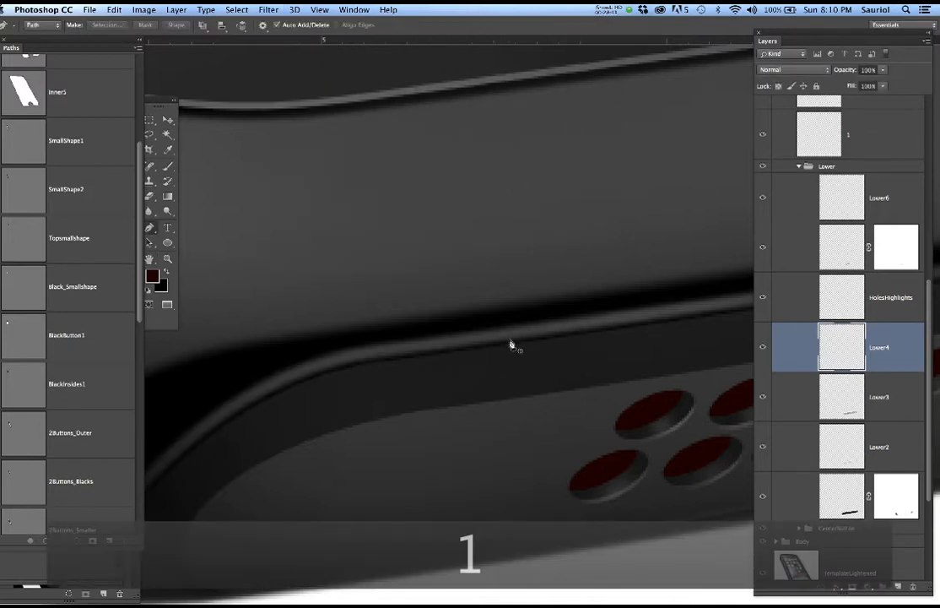
Apply the same Gaussian Blur to the Lower3 and Lower2 layers.
click(900, 397)
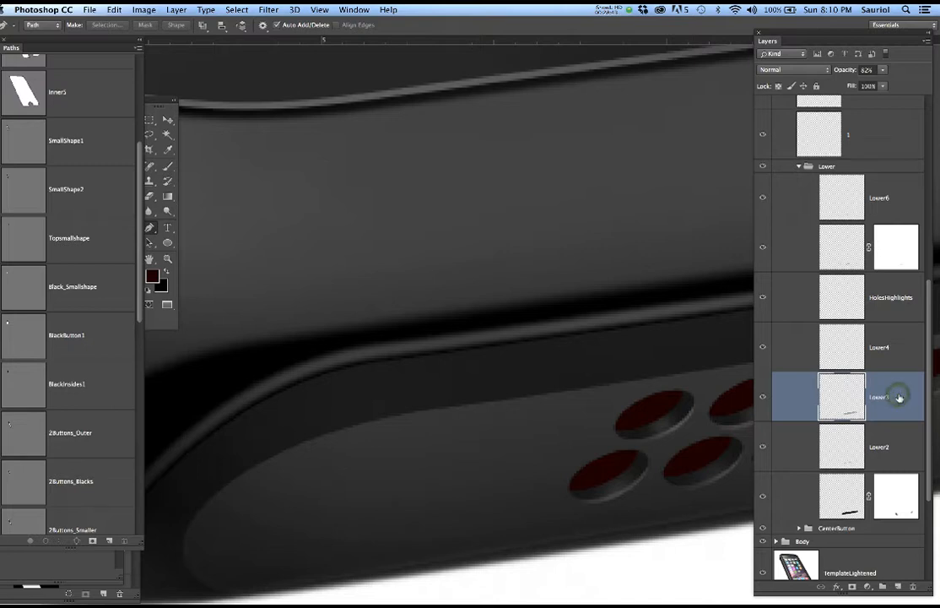
click(268, 9)
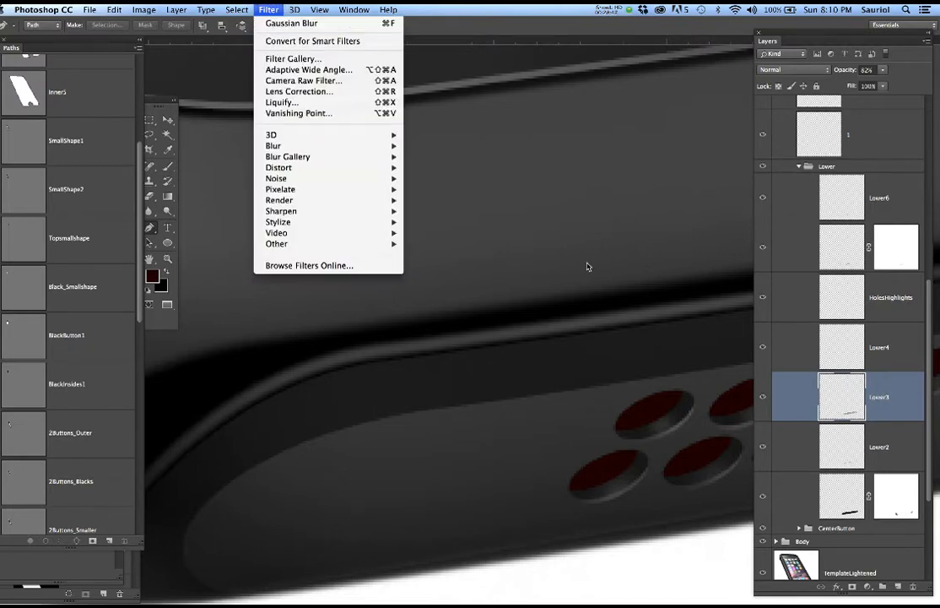
click(618, 295)
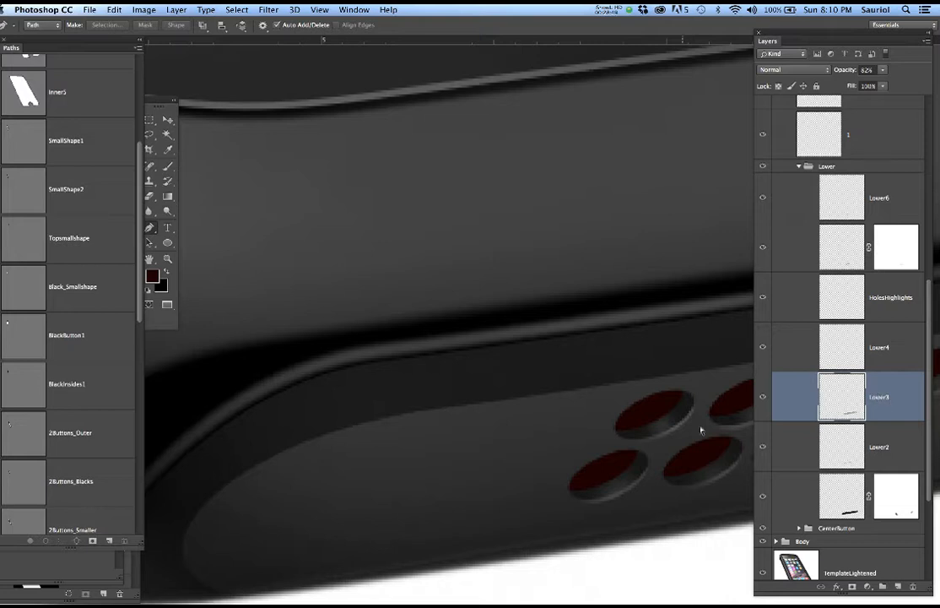
key(super+f)
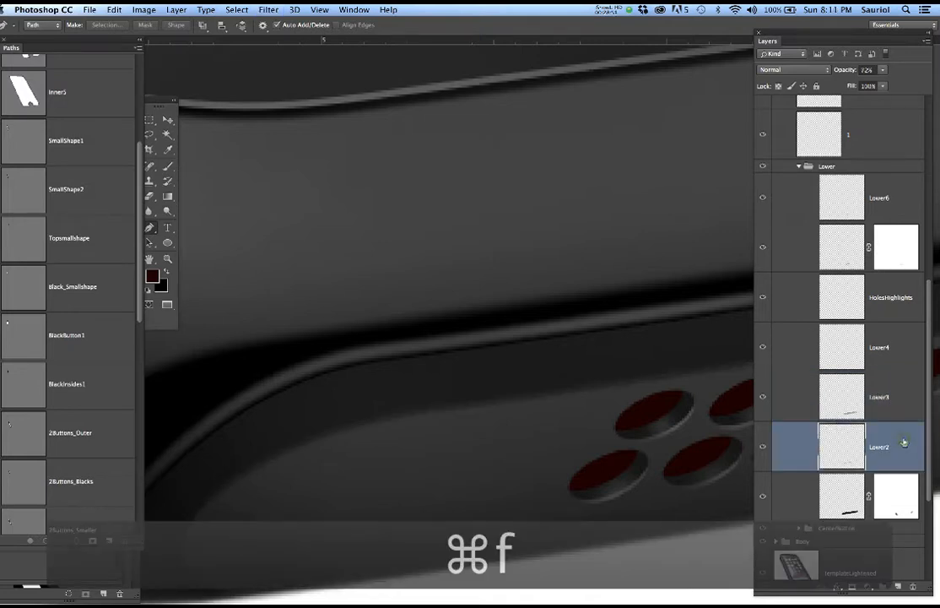
key(super+f)
click(903, 441)
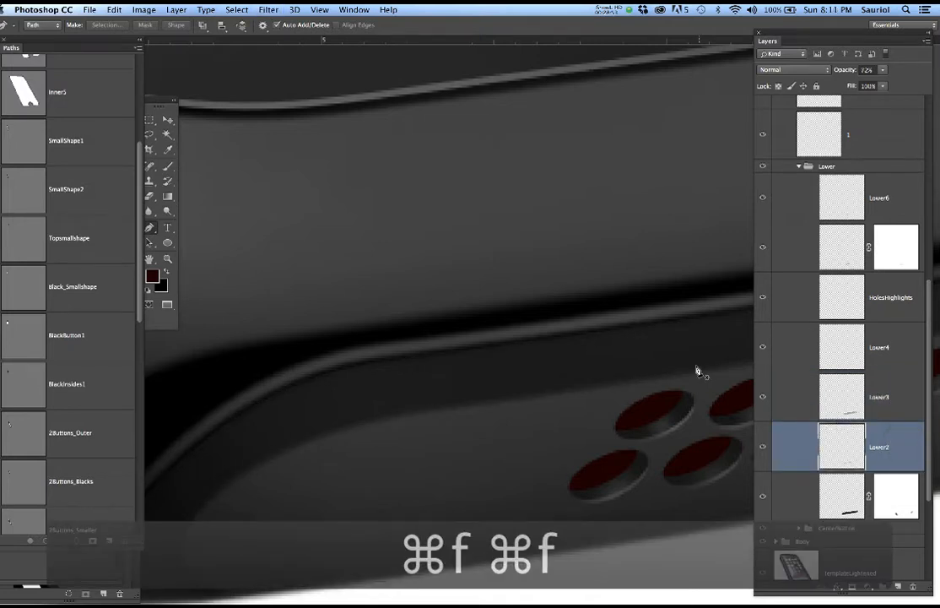
Collapse the Lower group and select layer 1 for work on the case's upper-left corner.
scroll(608, 354, down, 10)
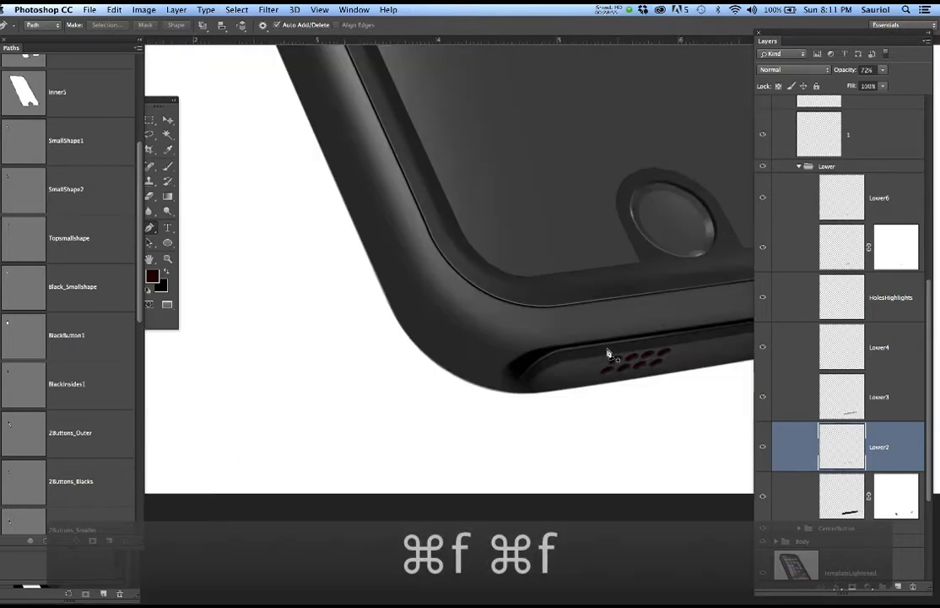
scroll(608, 353, down, 2)
drag(437, 211, 531, 440)
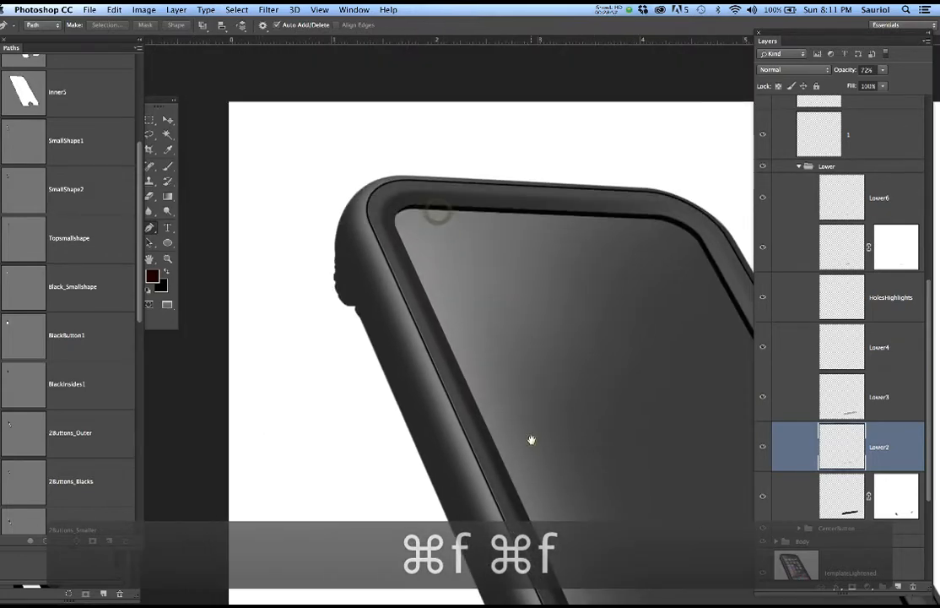
click(800, 167)
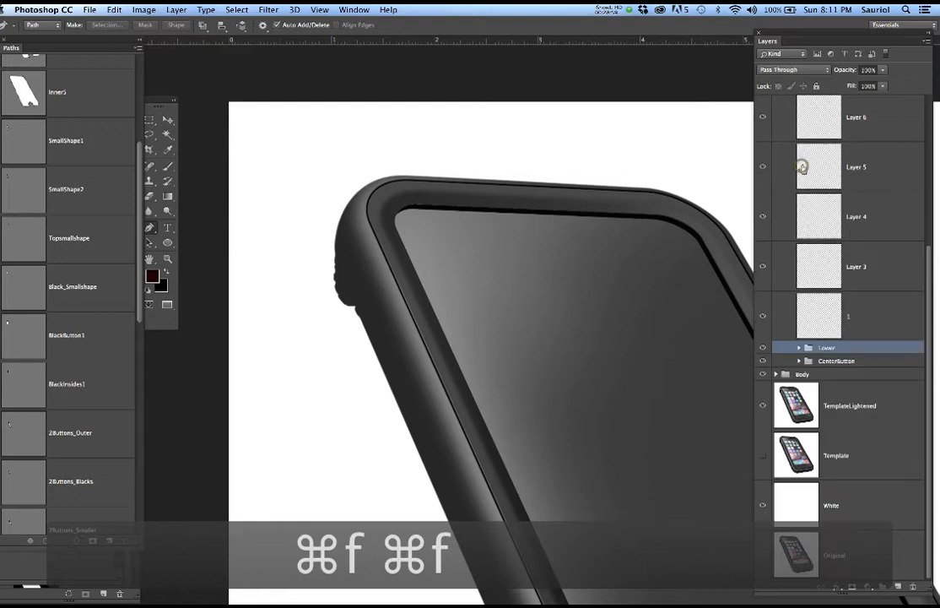
click(878, 315)
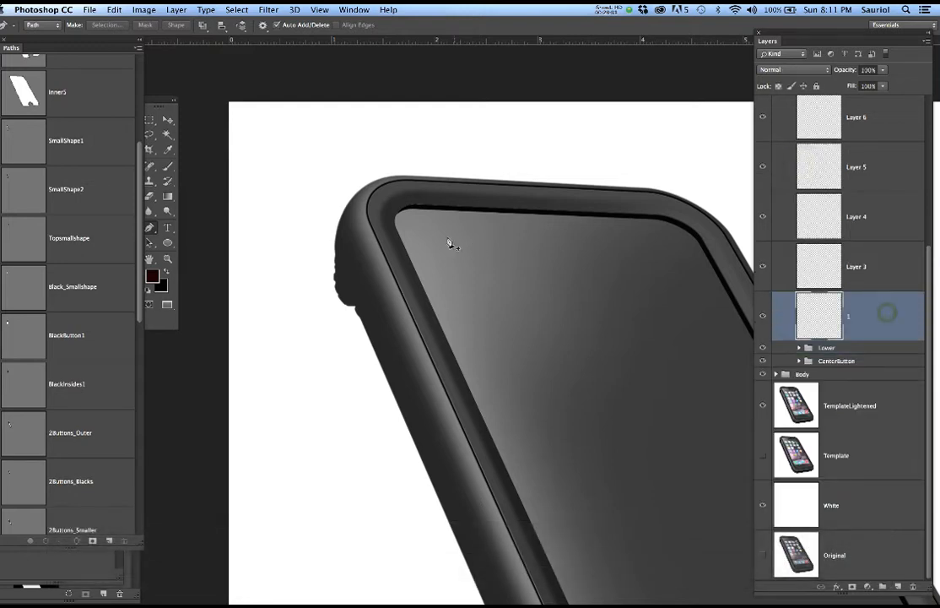
scroll(388, 263, up, 5)
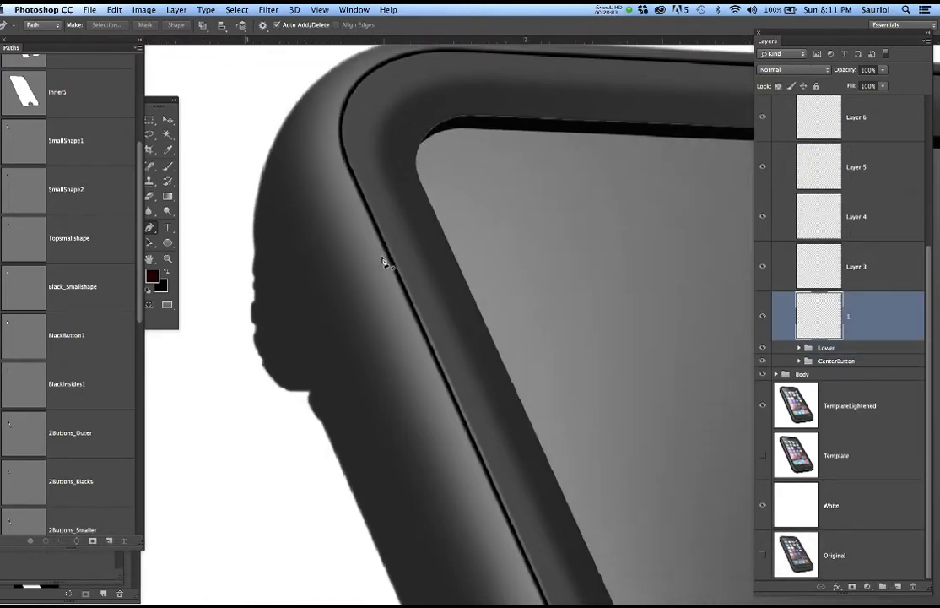
scroll(384, 263, up, 2)
scroll(457, 273, up, 2)
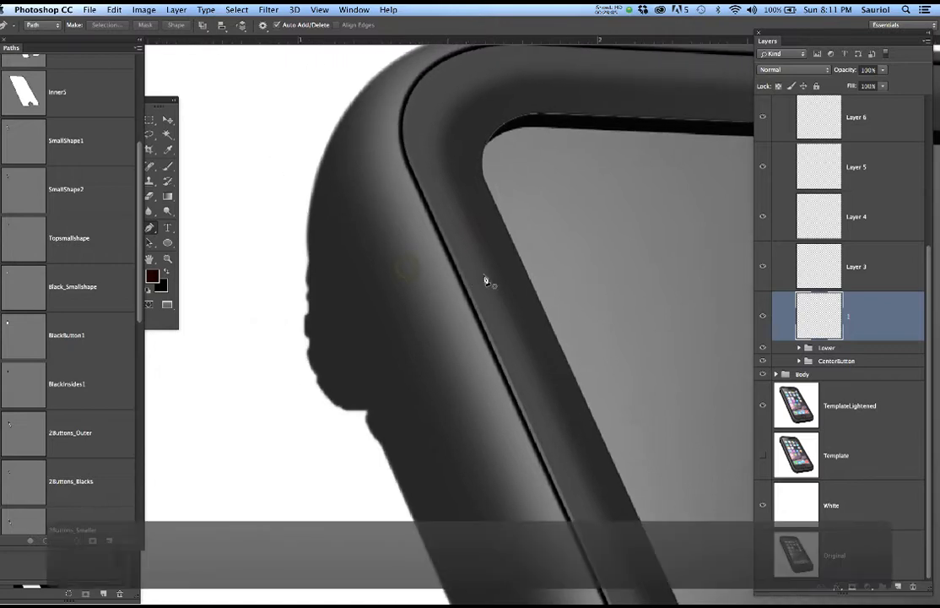
scroll(505, 275, down, 4)
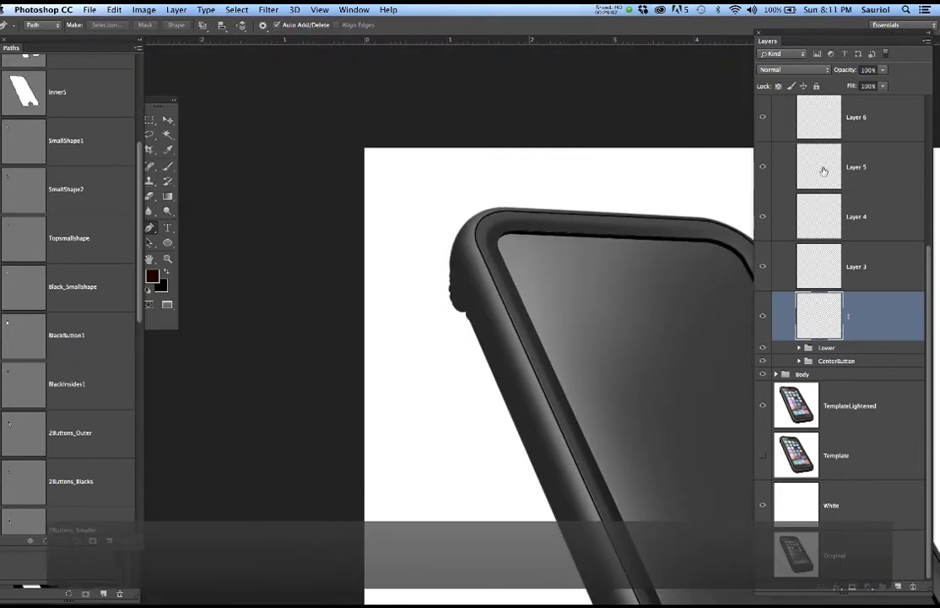
Show the Clicky copy reference layer and move it up beside the case's round side button.
scroll(824, 172, up, 5)
click(762, 117)
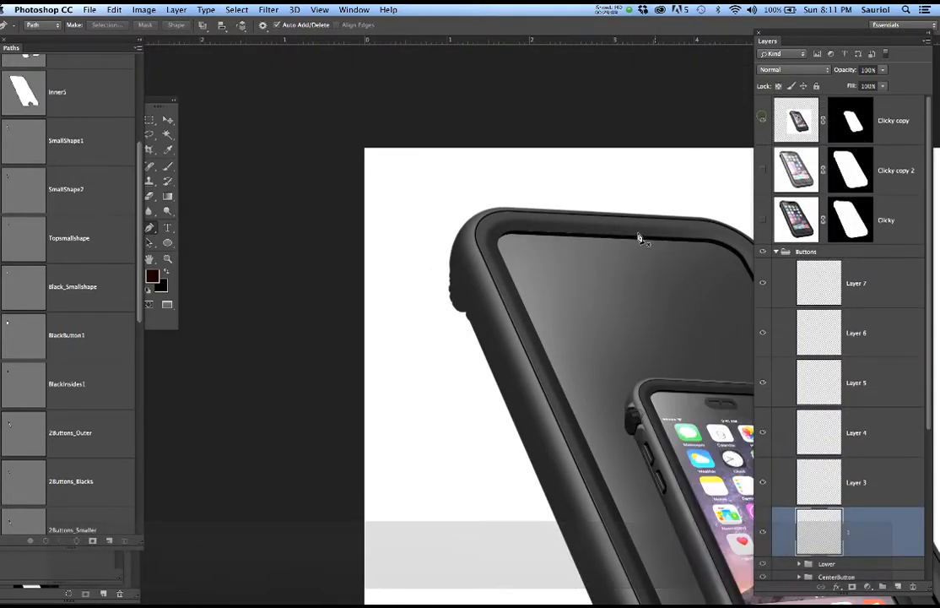
key(v)
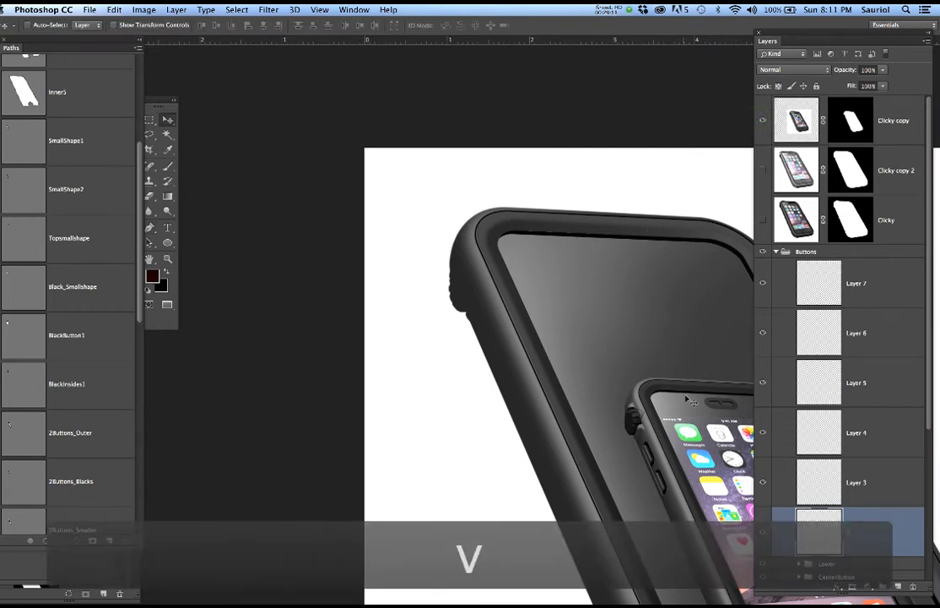
right_click(687, 398)
click(705, 401)
drag(705, 401, 571, 216)
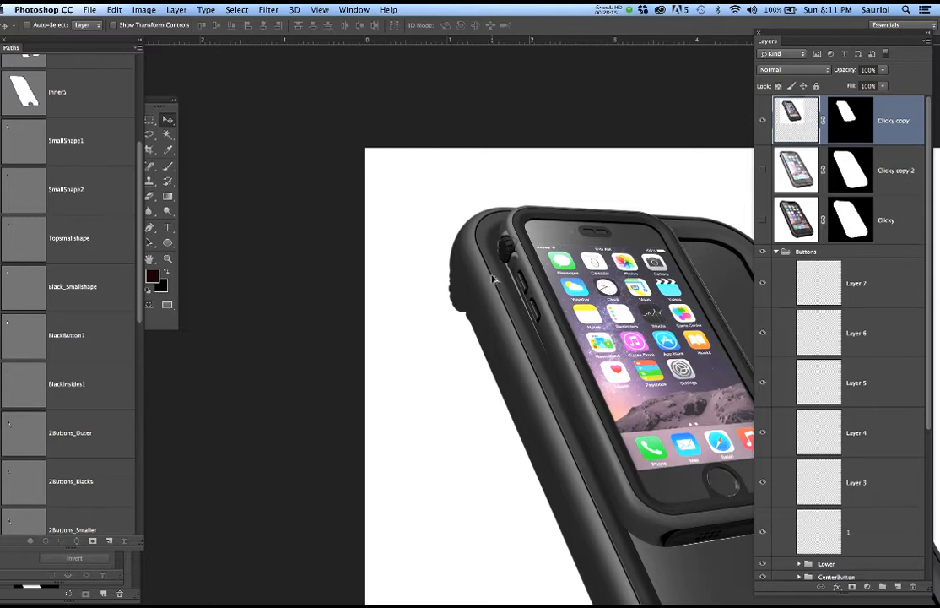
scroll(494, 278, up, 5)
scroll(494, 278, up, 1)
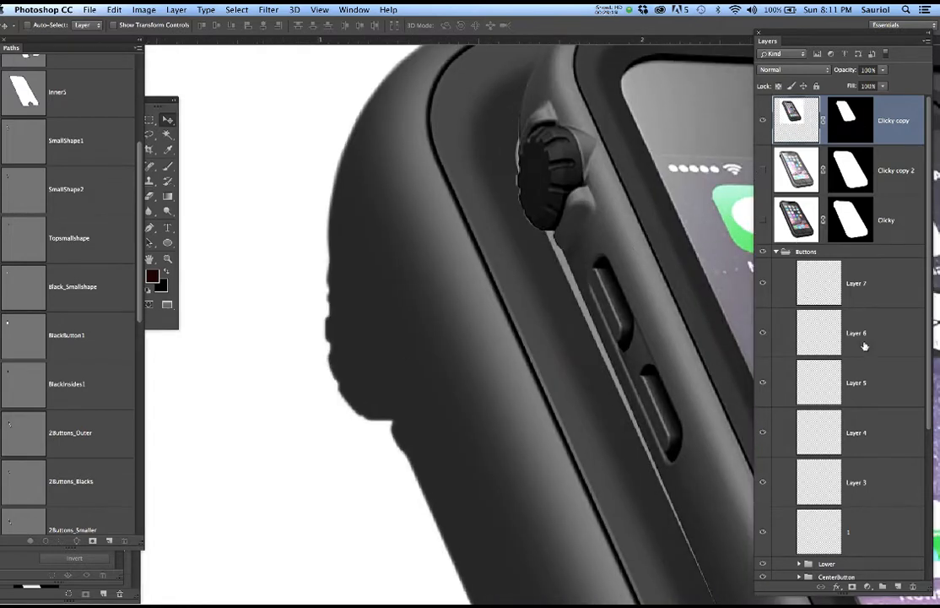
Reselect layer 1 in the Buttons group and save the document.
scroll(870, 405, down, 1)
click(885, 515)
key(super+s)
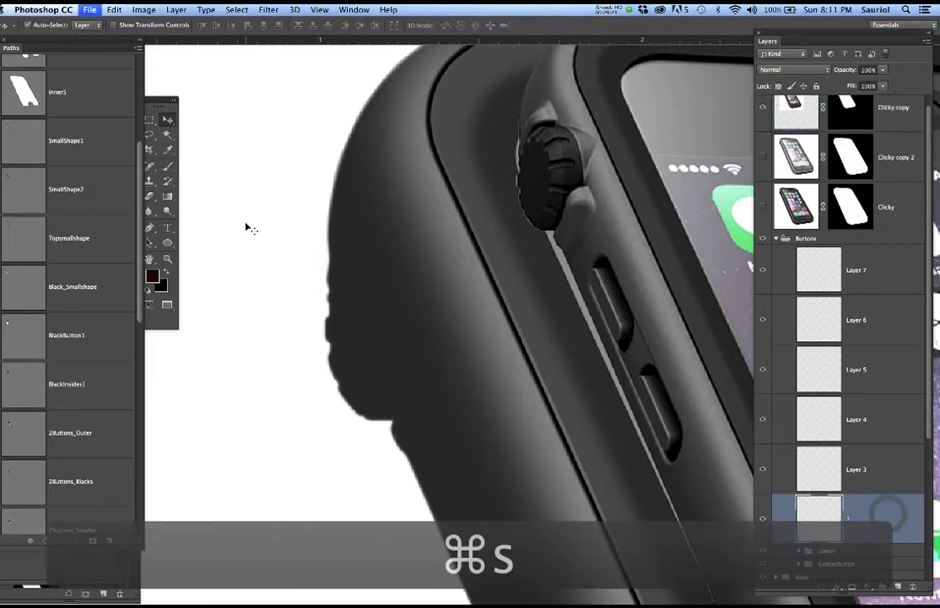
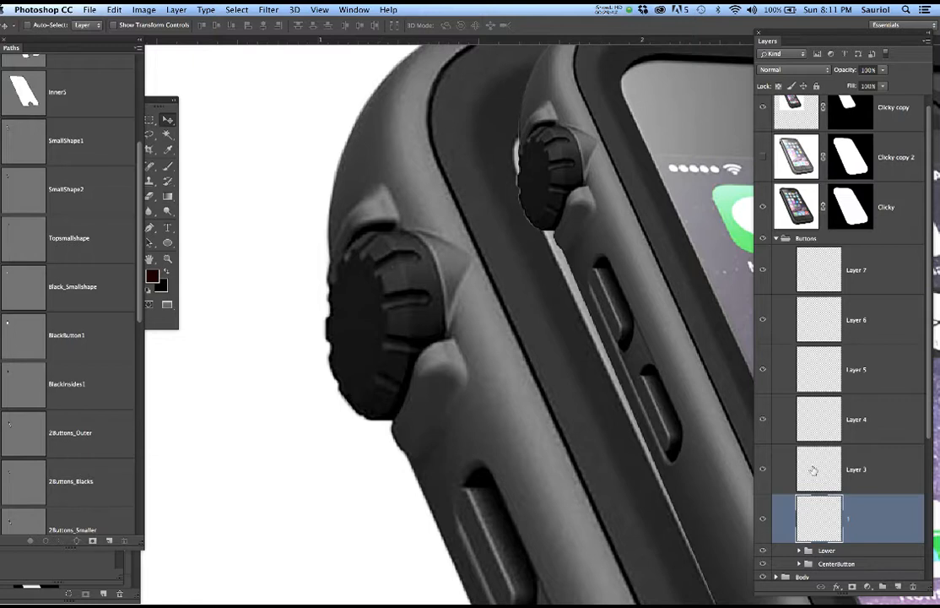
Load the SmallShape1 path around the round side button as a selection.
scroll(367, 244, up, 2)
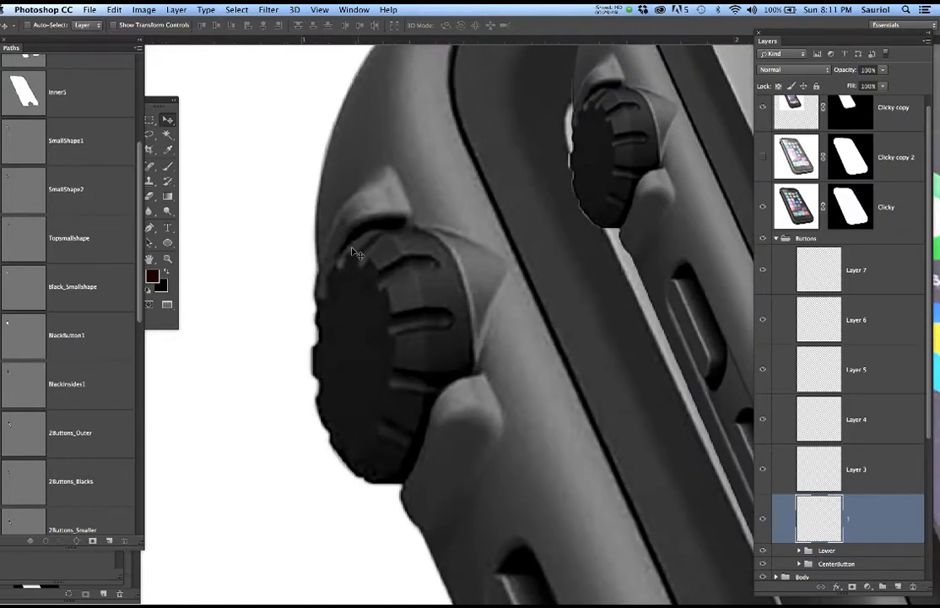
super+click(27, 145)
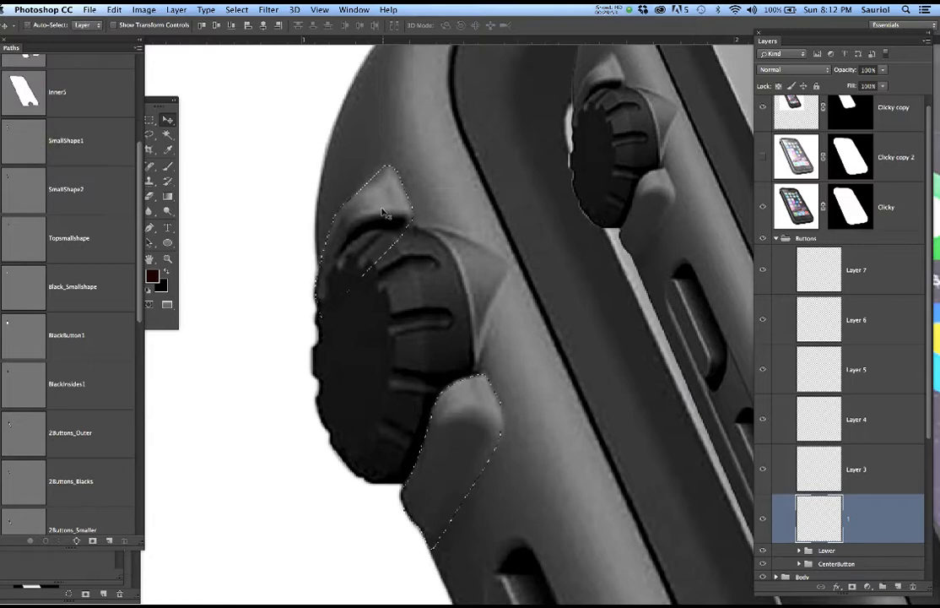
scroll(380, 200, up, 3)
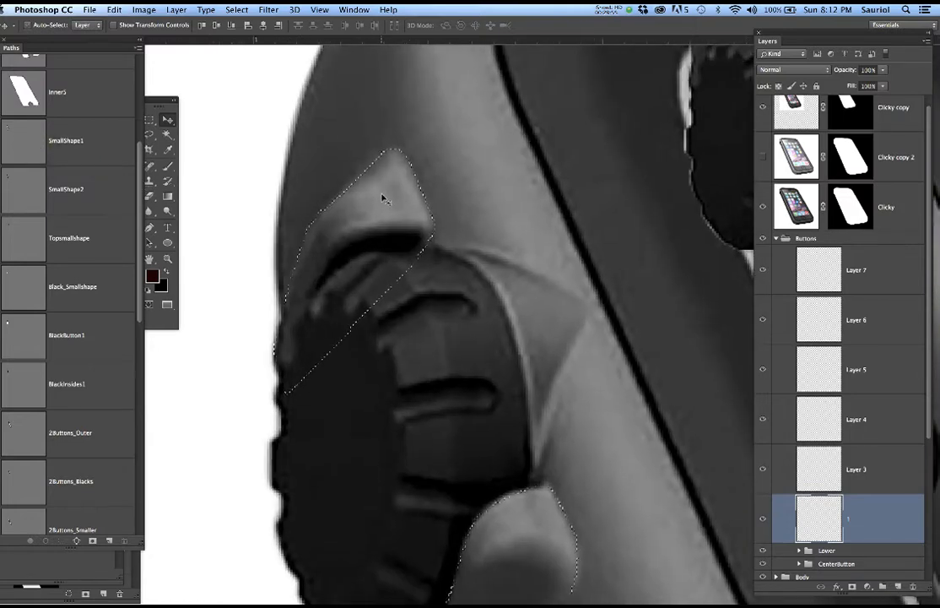
Brush sampled light grey onto the tab above the round button with a 30-pixel brush, then hide the Clicky layer and the selection outline.
key(p)
key(b)
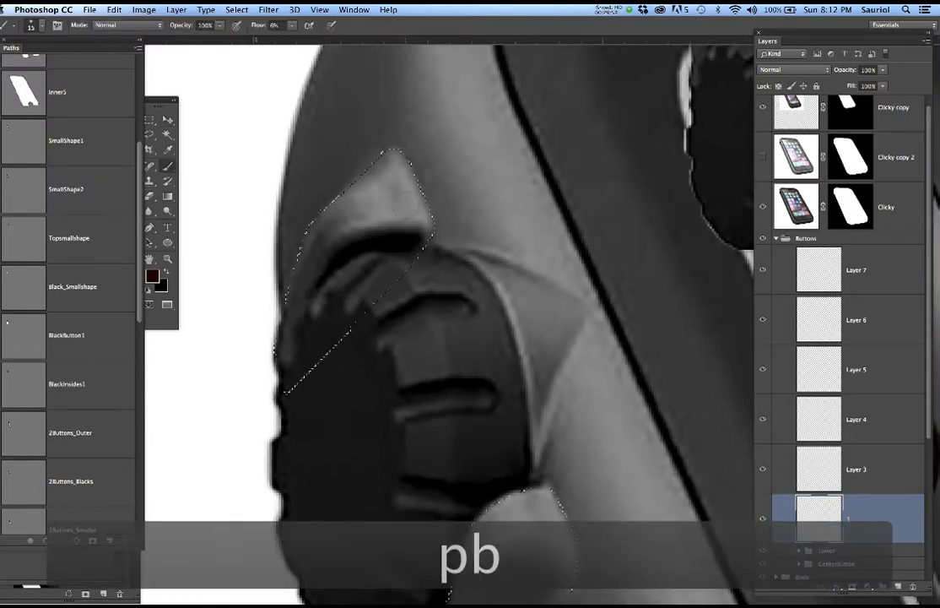
drag(394, 205, 400, 210)
key(bracketright)
key(bracketright)
key(bracketright)
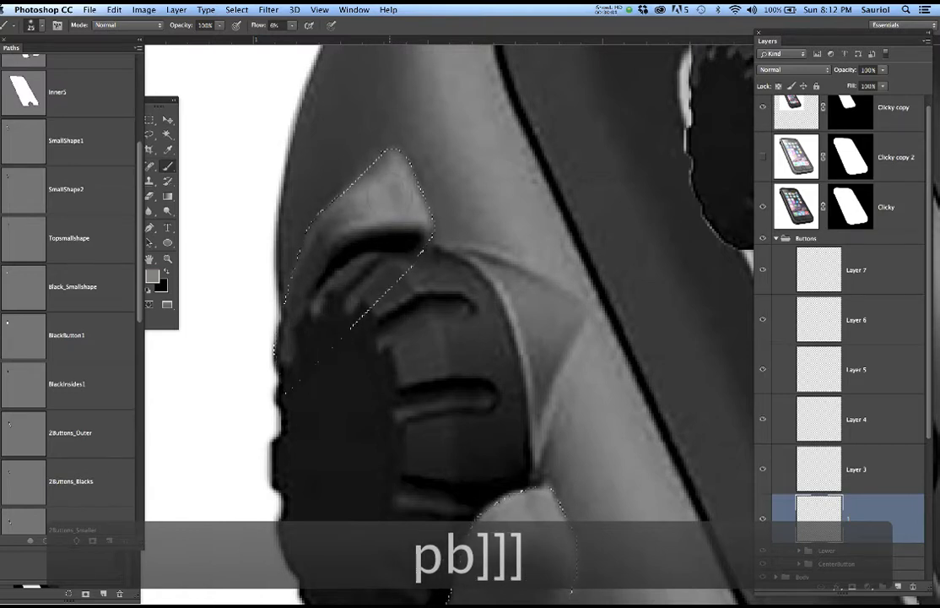
drag(425, 206, 387, 198)
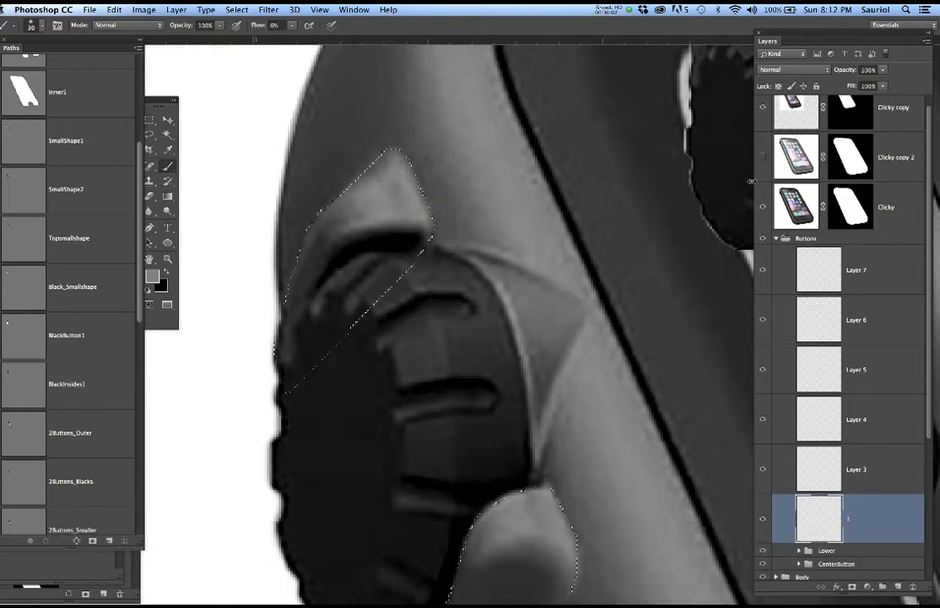
click(762, 206)
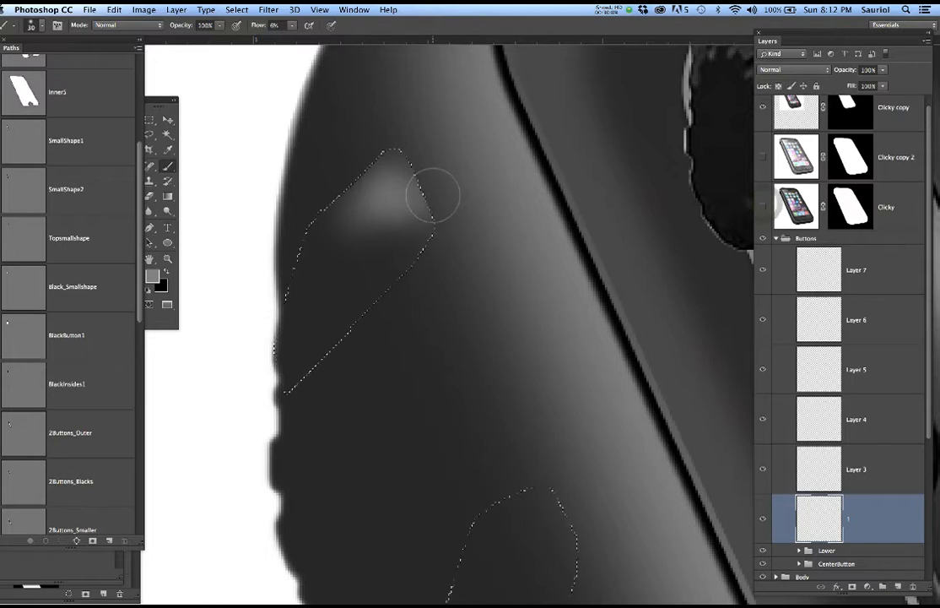
key(super+h)
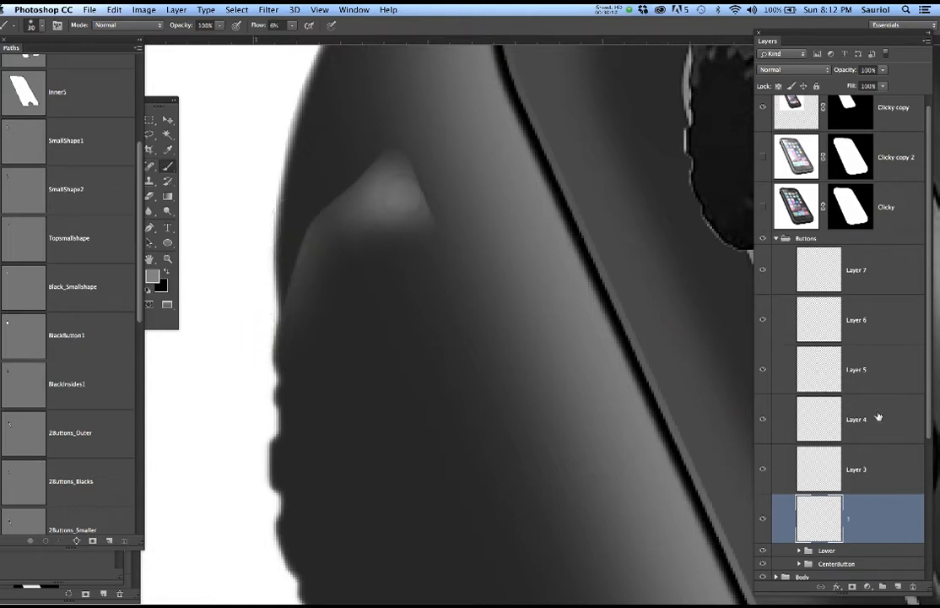
Rename Layer 5 in the Buttons group as 2.
double_click(859, 372)
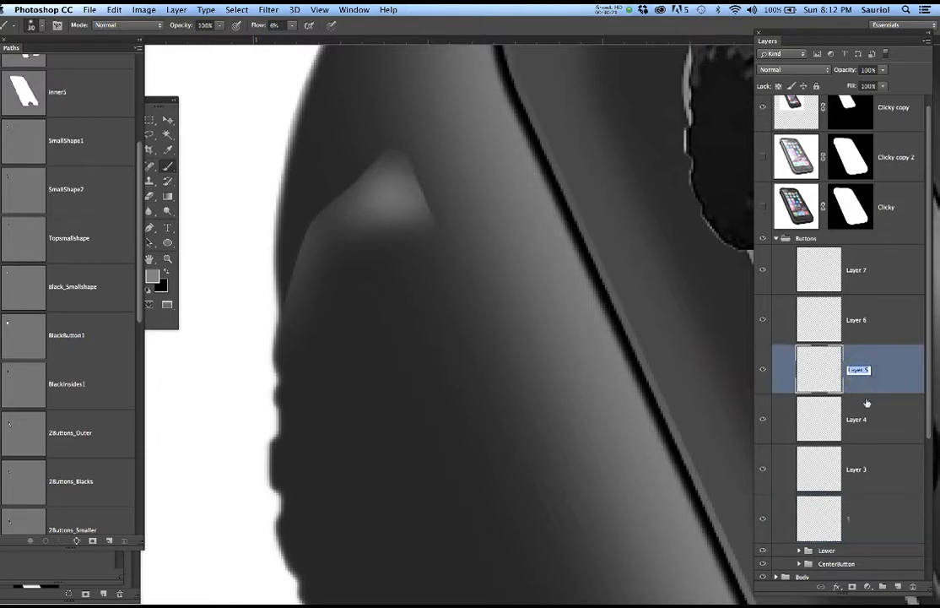
text(2)
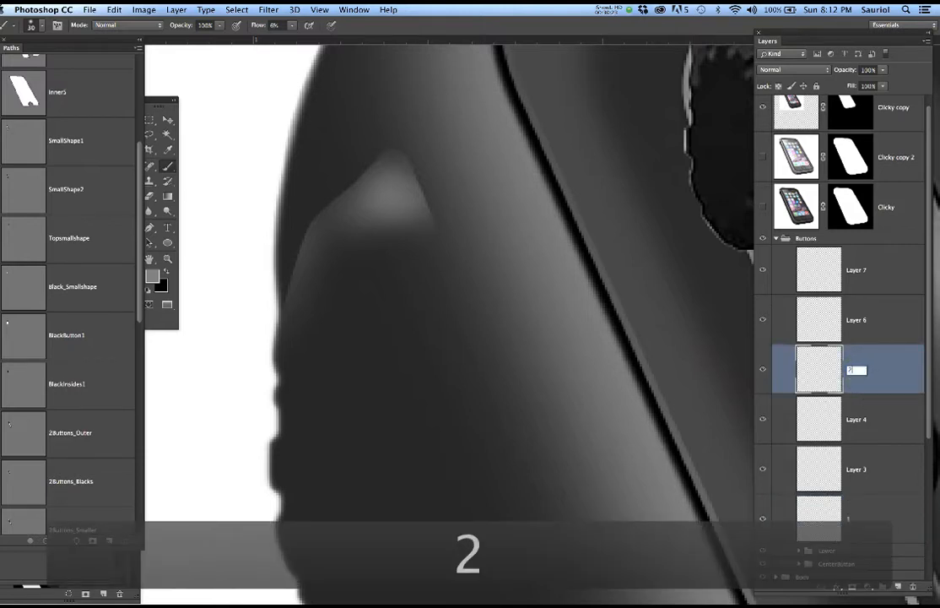
click(865, 392)
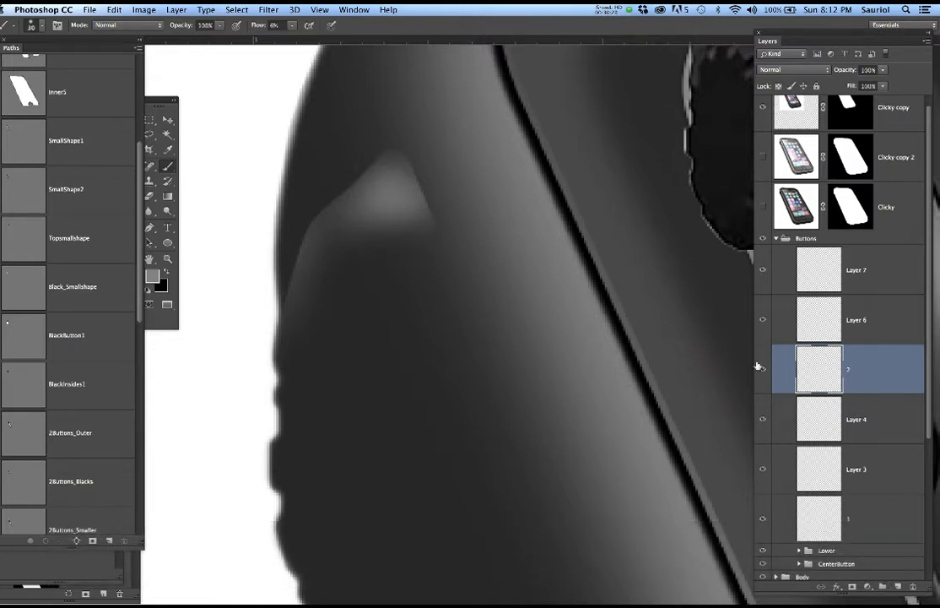
Redisplay the selection outline and brush grey onto the tab below the round button, showing the Clicky layer only while painting as a guide.
key(super+h)
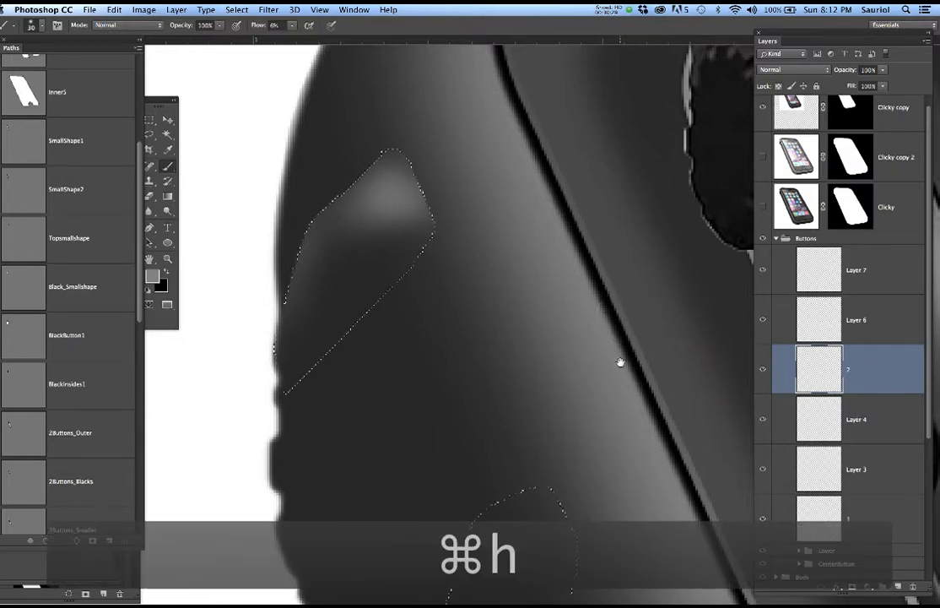
drag(604, 300, 514, 162)
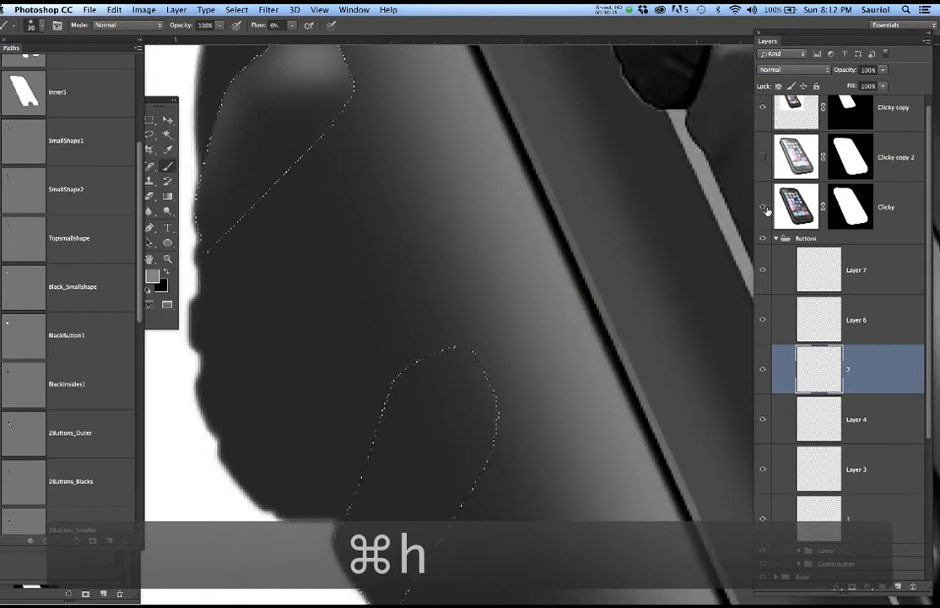
click(764, 208)
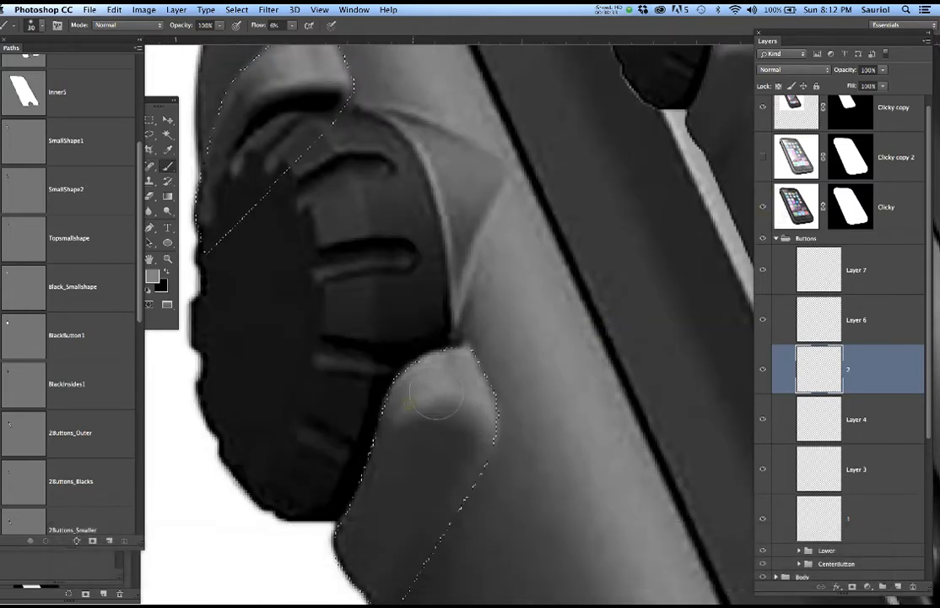
mouse_move(488, 429)
mouse_down()
mouse_move(487, 503)
mouse_move(497, 412)
mouse_move(463, 378)
mouse_move(414, 376)
mouse_move(449, 362)
mouse_up()
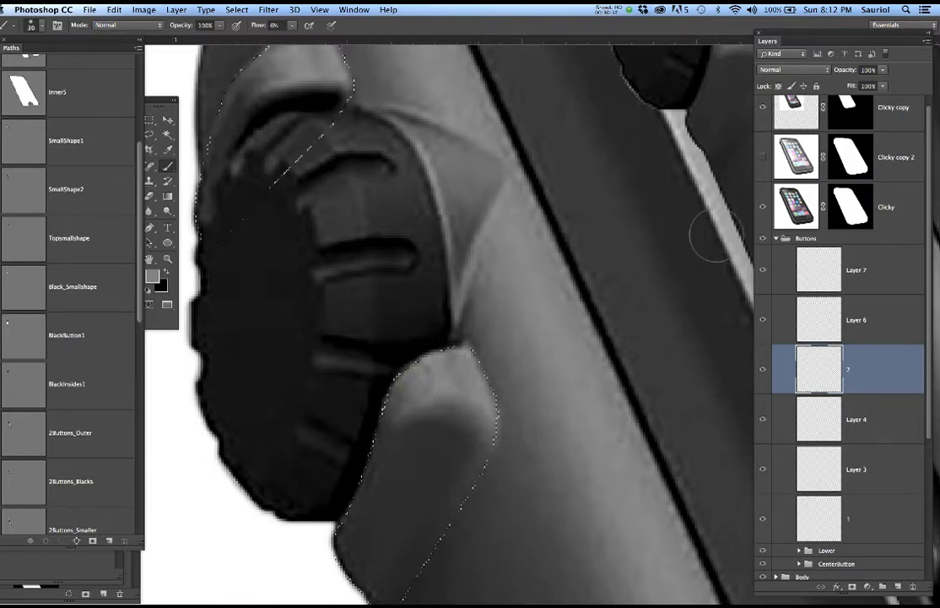
click(763, 207)
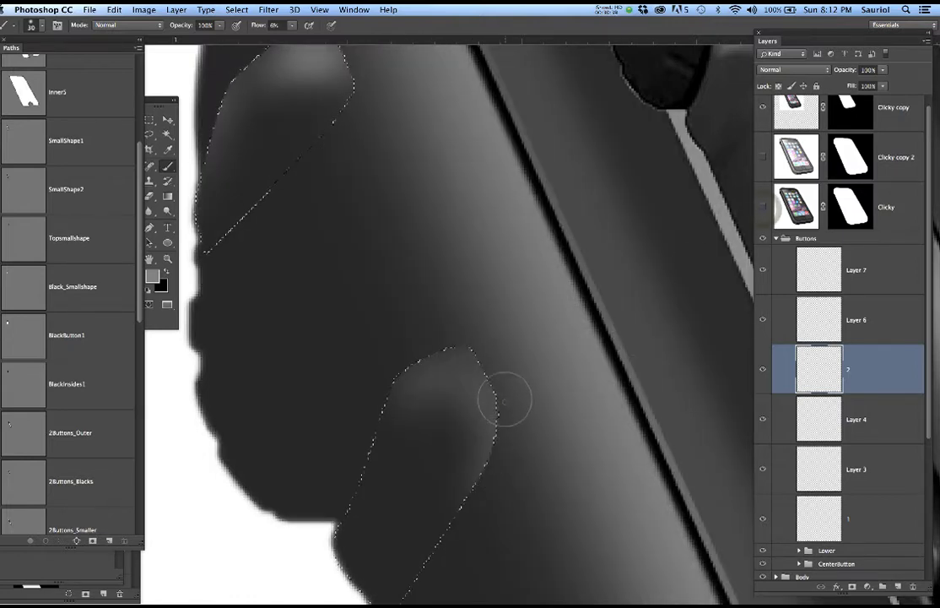
Build up the grey highlight along the top and outer edge of the lower tab, reducing the brush to 20 pixels.
mouse_move(505, 402)
mouse_down()
mouse_move(420, 396)
mouse_move(434, 398)
mouse_move(384, 434)
mouse_move(425, 399)
mouse_move(461, 394)
mouse_move(493, 436)
mouse_move(496, 475)
mouse_move(507, 411)
mouse_move(395, 382)
mouse_move(482, 386)
mouse_move(439, 367)
mouse_move(484, 388)
mouse_move(468, 366)
mouse_move(406, 385)
mouse_move(372, 432)
mouse_move(386, 386)
mouse_move(378, 415)
mouse_move(496, 430)
mouse_move(478, 512)
mouse_up()
key([)
key([)
drag(488, 441, 522, 491)
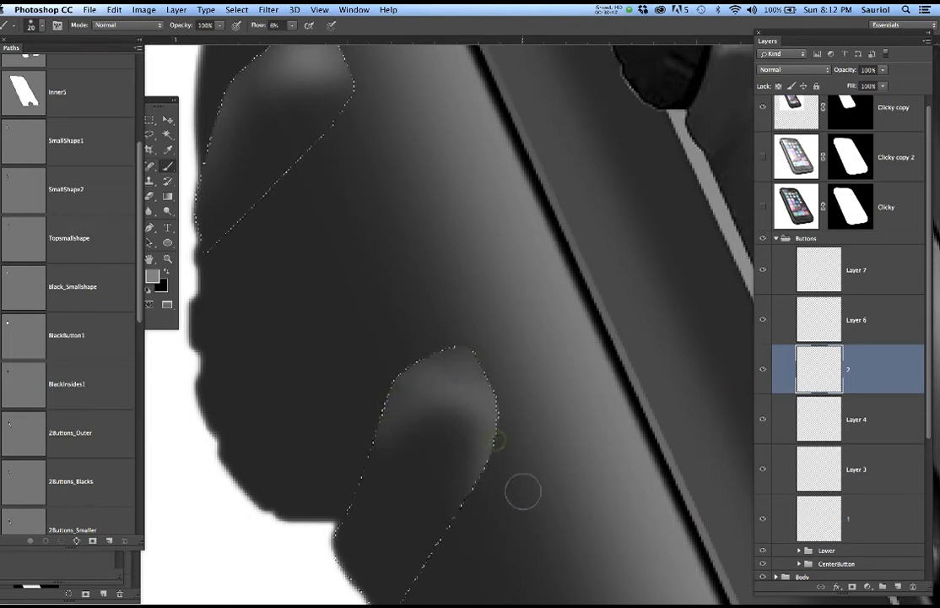
Hide the selection outline and extend the grey highlight down the lower tab's outer edge with the 20-pixel brush, undoing a stray stroke.
key(super+h)
scroll(523, 472, down, 2)
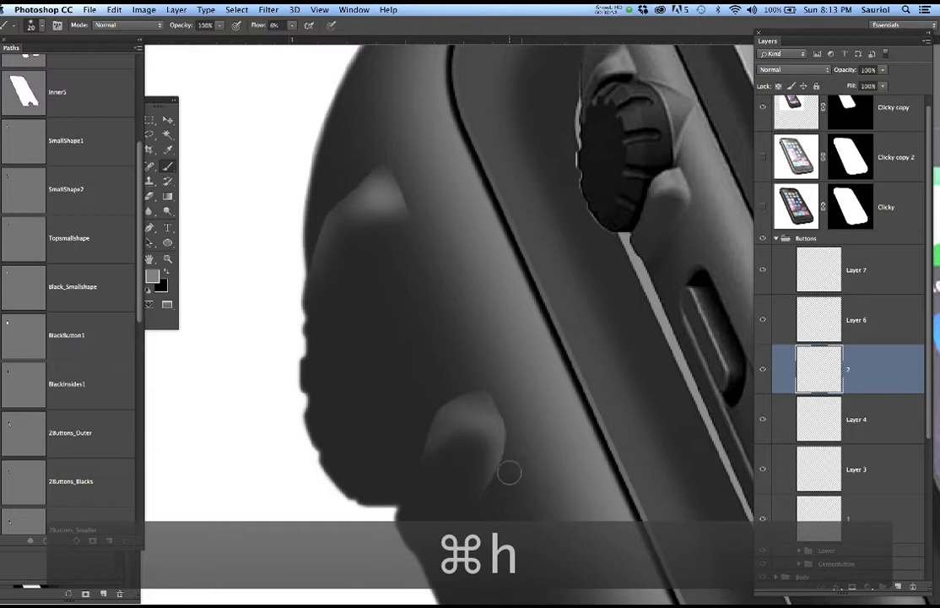
mouse_move(504, 470)
mouse_down()
mouse_move(471, 514)
mouse_move(493, 493)
mouse_move(476, 507)
mouse_move(446, 578)
mouse_up()
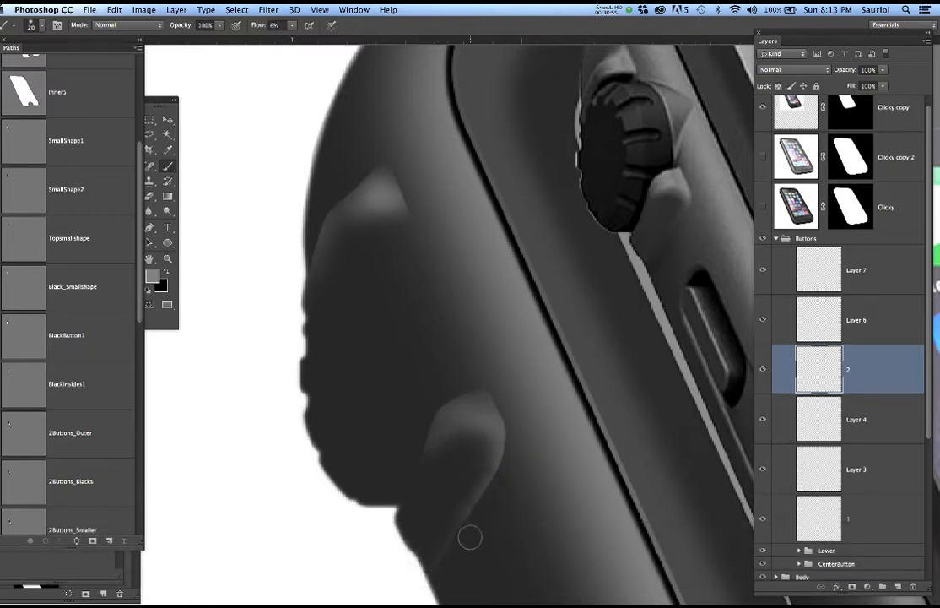
key(super+z)
drag(479, 381, 517, 418)
Brush more grey along the peak and side edges of the upper tab on layer 1, then deselect.
click(880, 523)
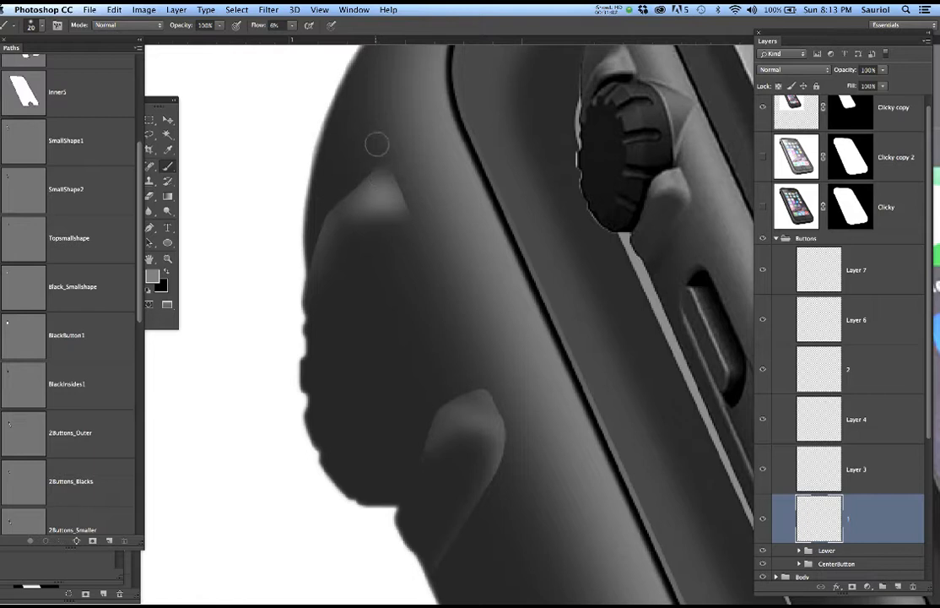
drag(390, 156, 434, 246)
mouse_move(392, 158)
mouse_down()
mouse_move(418, 198)
mouse_move(370, 161)
mouse_move(336, 198)
mouse_up()
drag(412, 205, 428, 229)
drag(345, 214, 341, 219)
key(super+d)
Soften the lower tab's shading on layer 2 by applying the last Gaussian Blur twice.
click(871, 371)
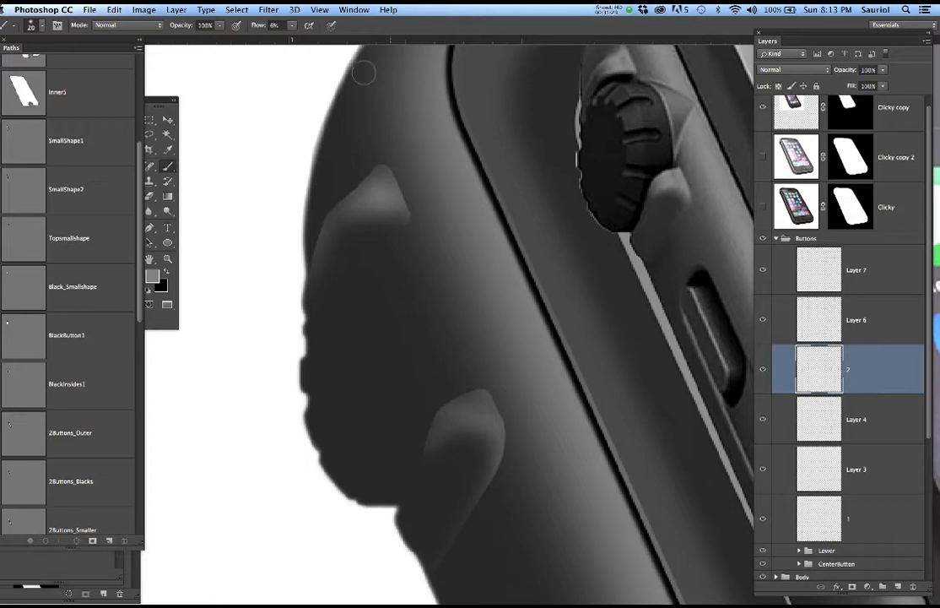
click(269, 10)
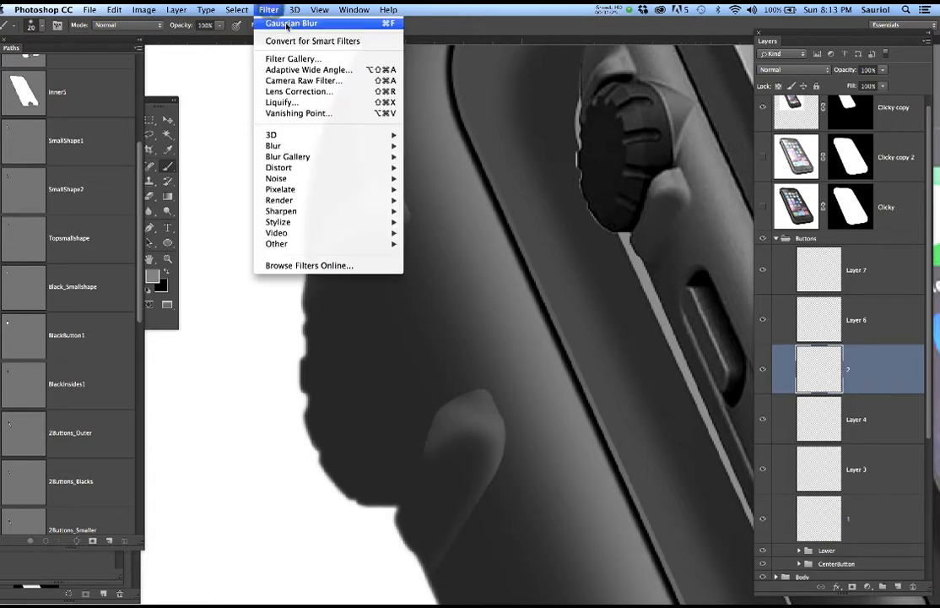
click(510, 189)
key(super+f)
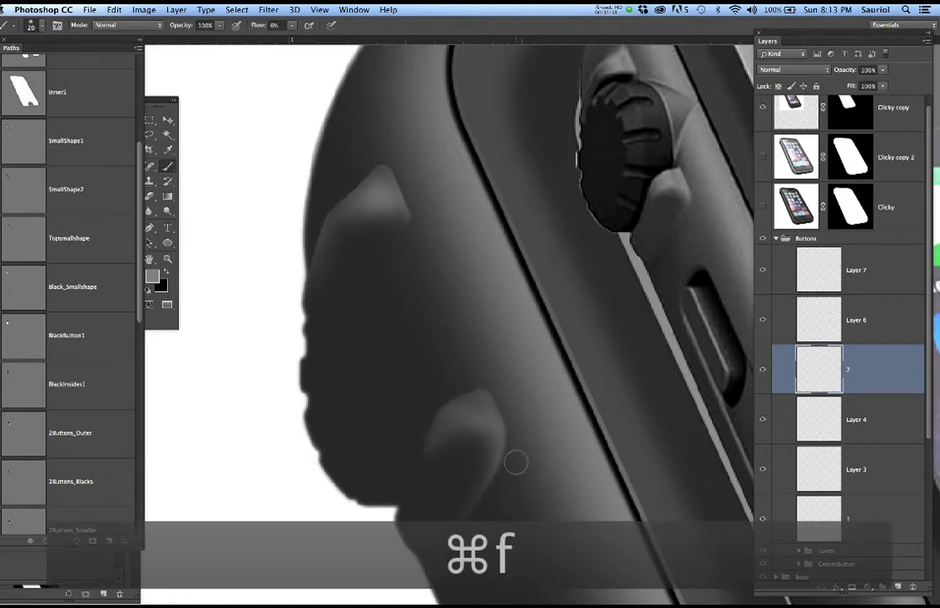
scroll(517, 463, left, 2)
scroll(517, 463, up, 3)
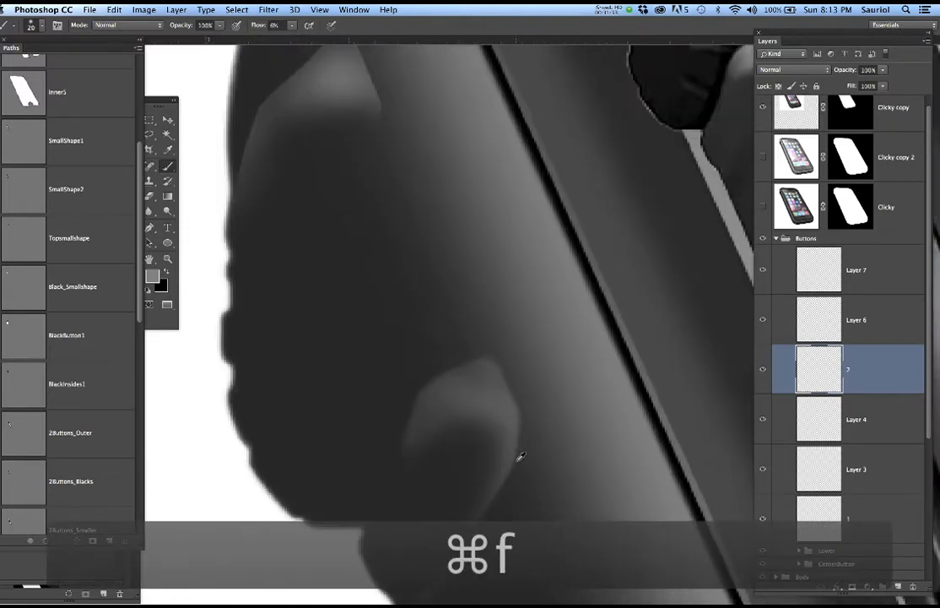
key(super+f)
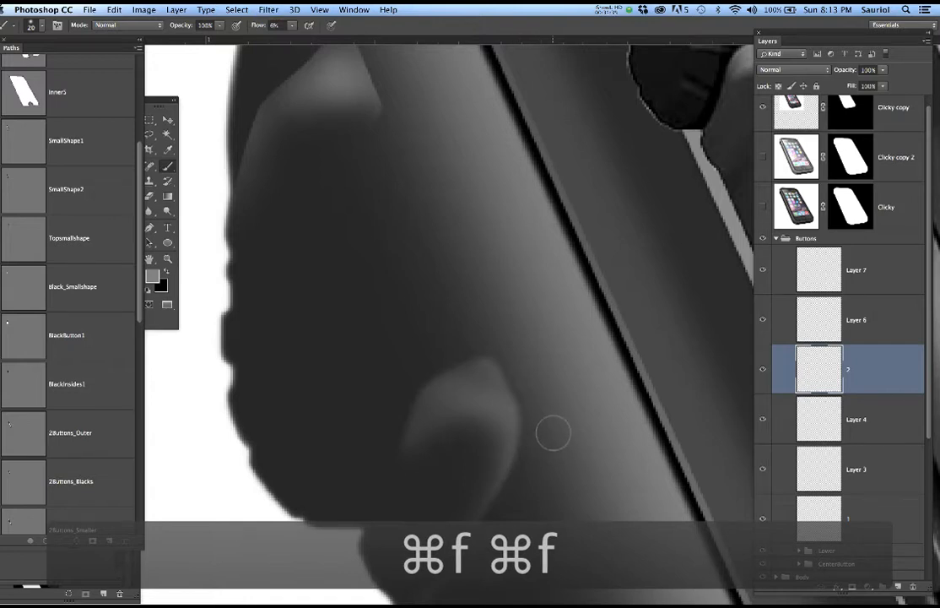
Soften the upper tab's shading on layer 1 by applying the last Gaussian Blur twice.
click(873, 517)
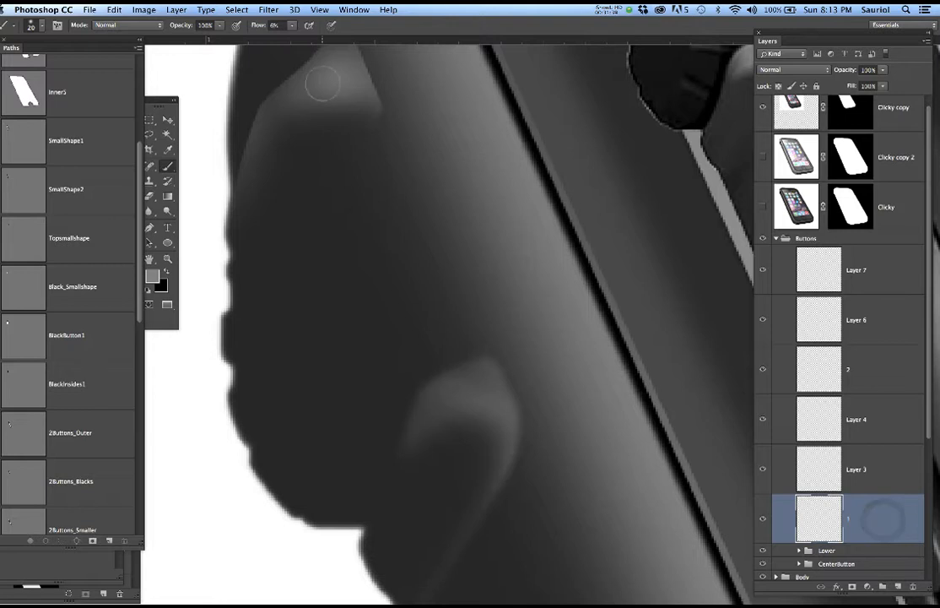
drag(441, 199, 440, 241)
key(super+f)
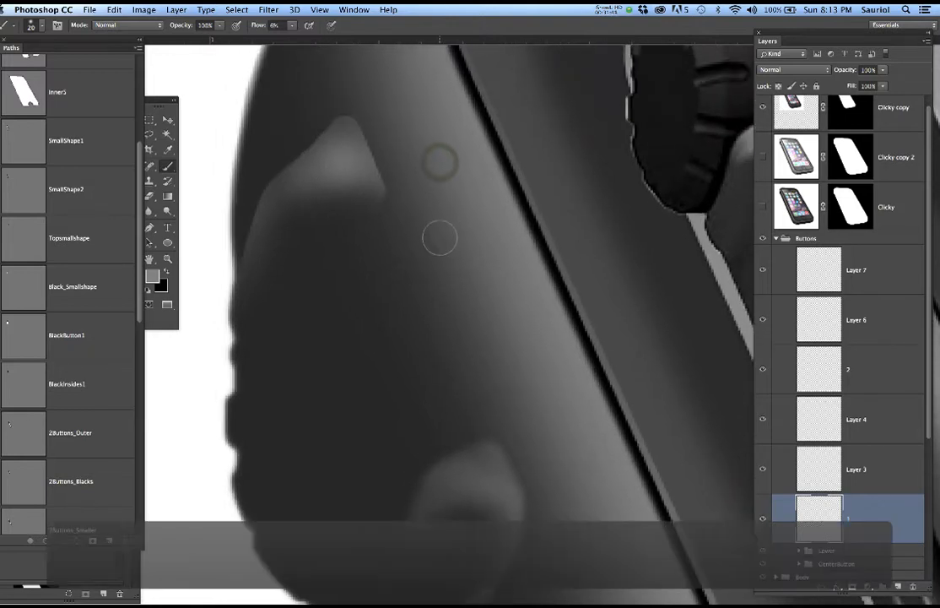
key(super+f)
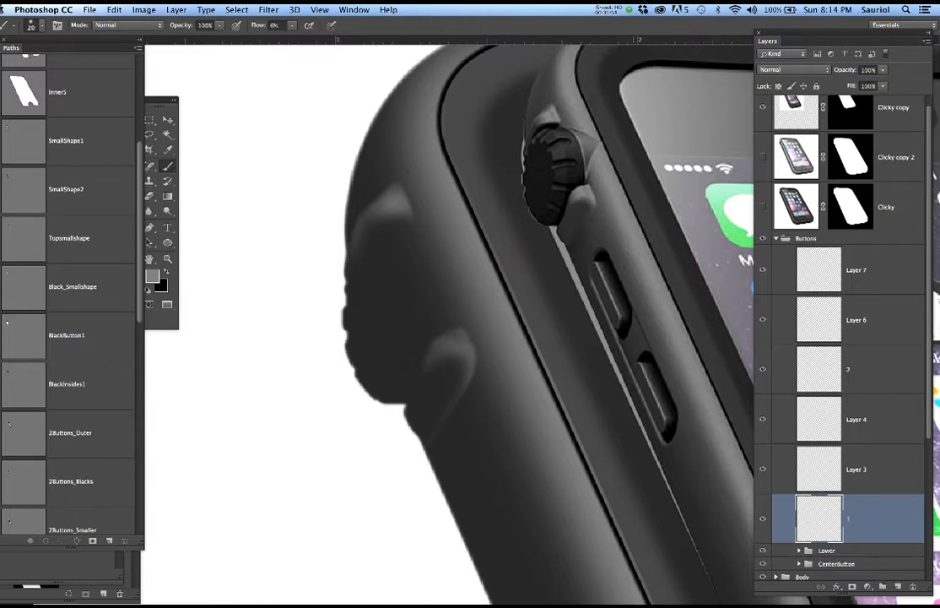
Rename Layer 3 as 1Center and Layer 6 as 2Center in the Buttons group.
scroll(614, 173, up, 2)
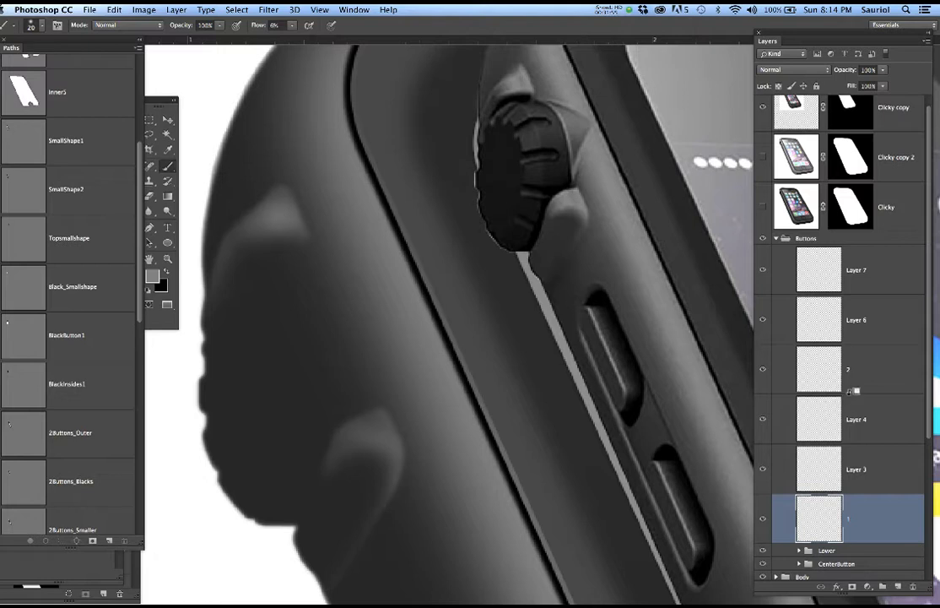
double_click(858, 470)
text(1)
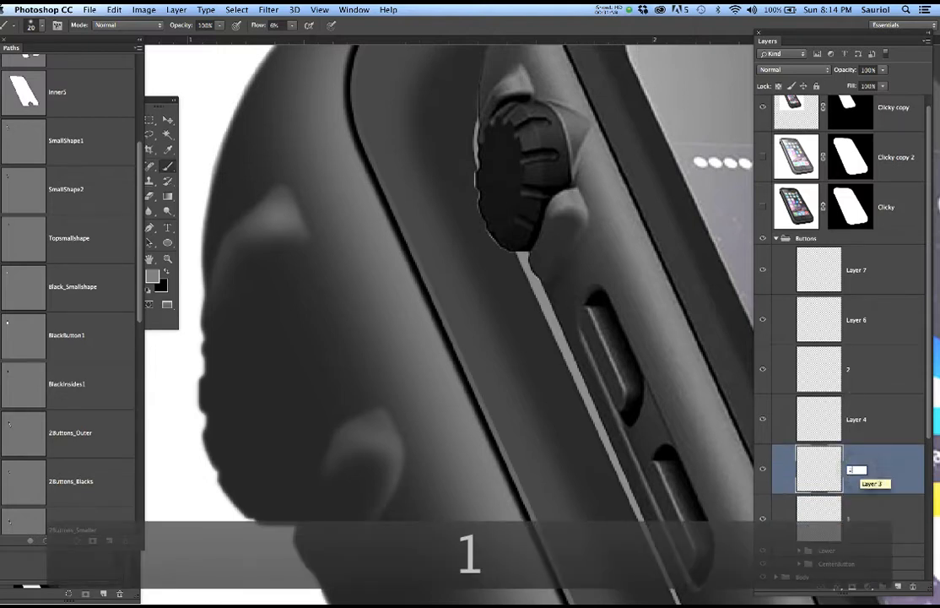
text(Center)
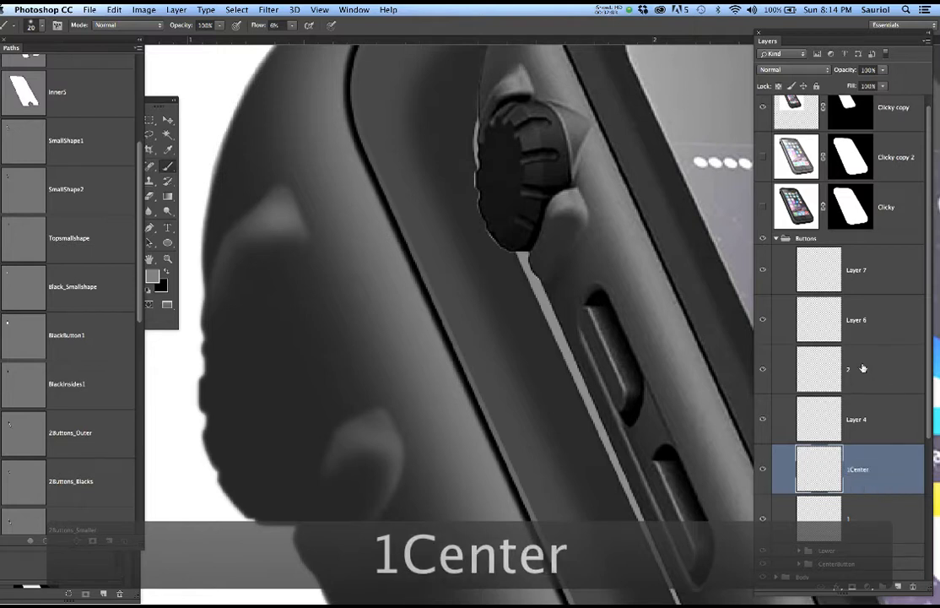
double_click(858, 321)
text(2)
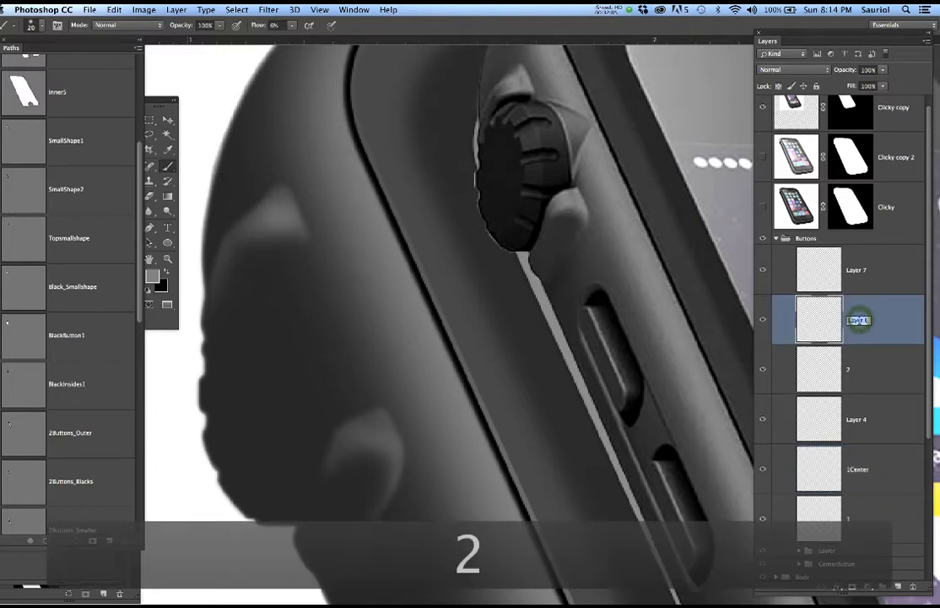
text(Center)
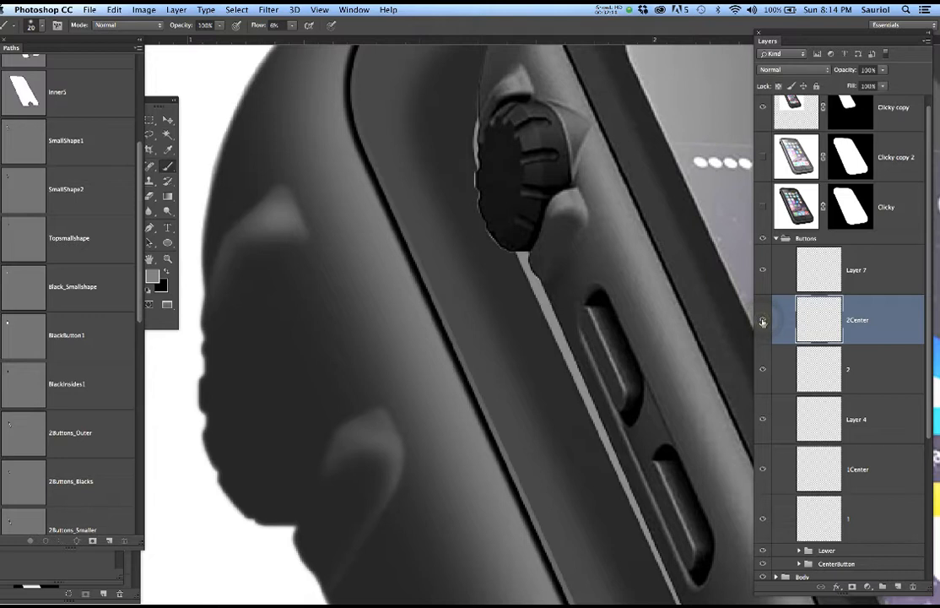
click(762, 370)
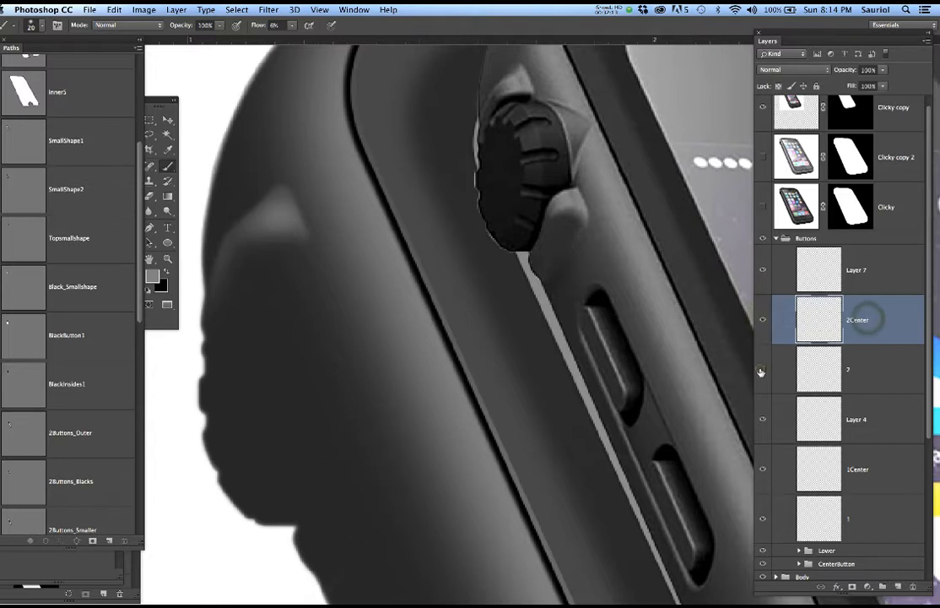
click(762, 369)
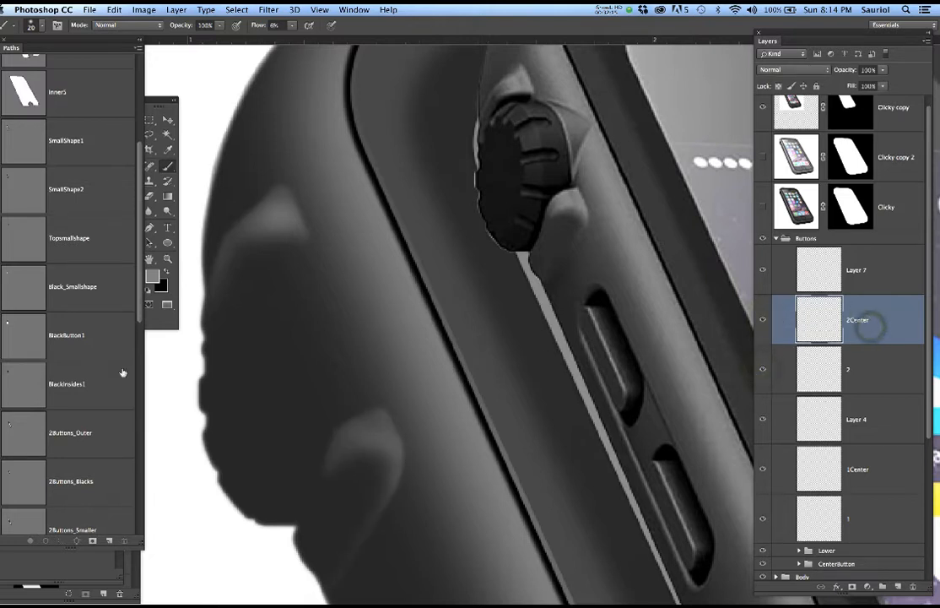
Load the SmallShape2 path as a selection and set the foreground to a lighter grey than the one sampled from the reference tab.
click(31, 191)
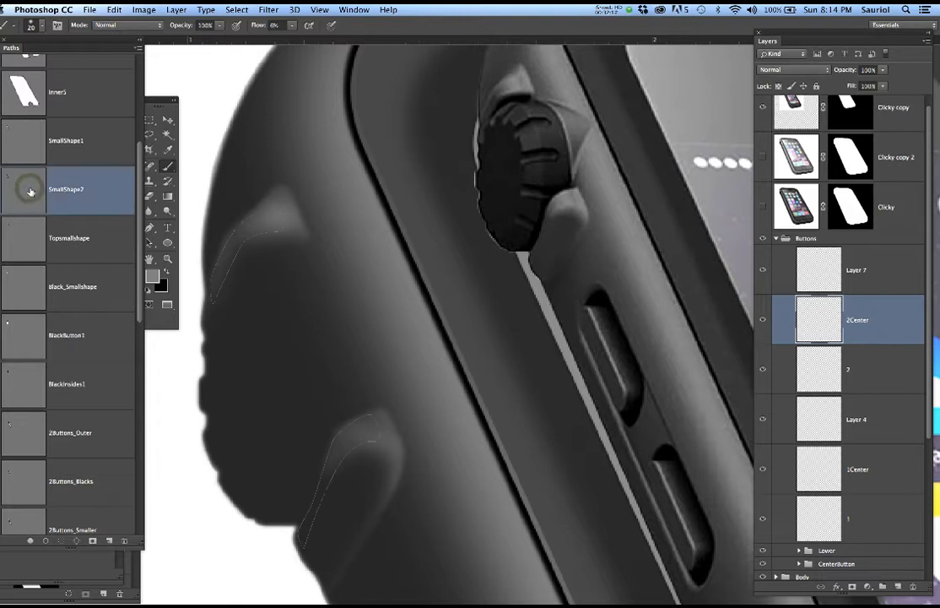
super+click(31, 190)
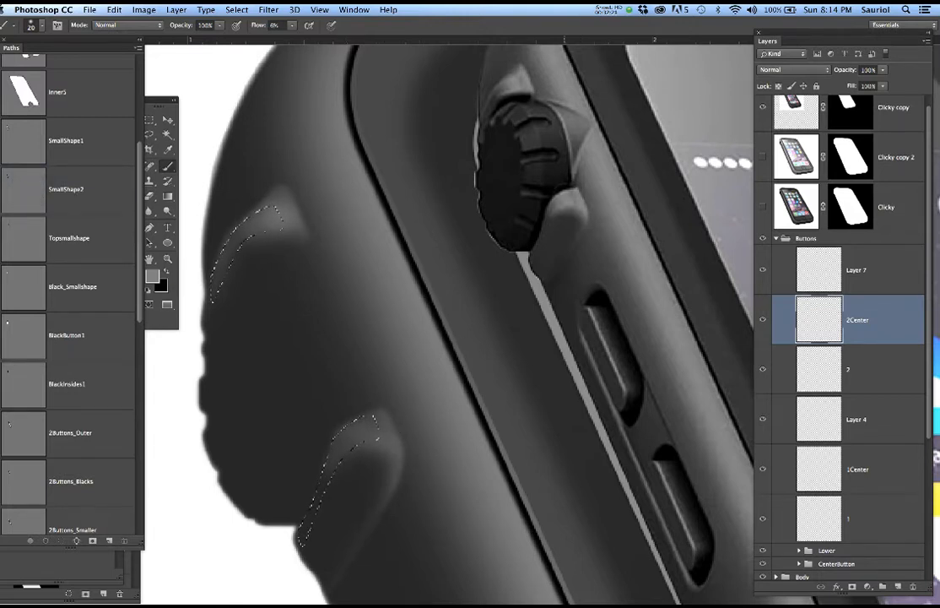
alt+click(567, 202)
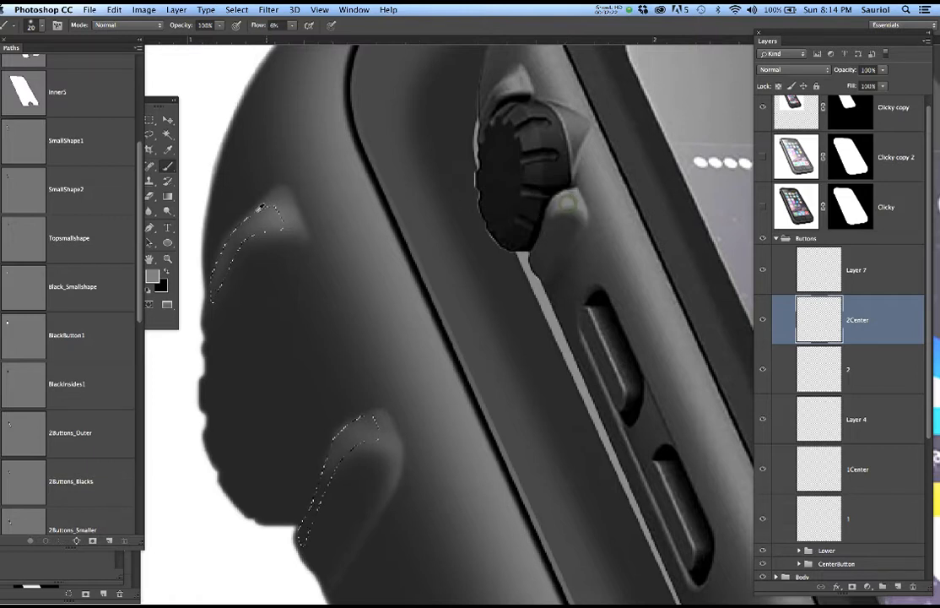
click(153, 276)
drag(147, 215, 127, 196)
click(378, 184)
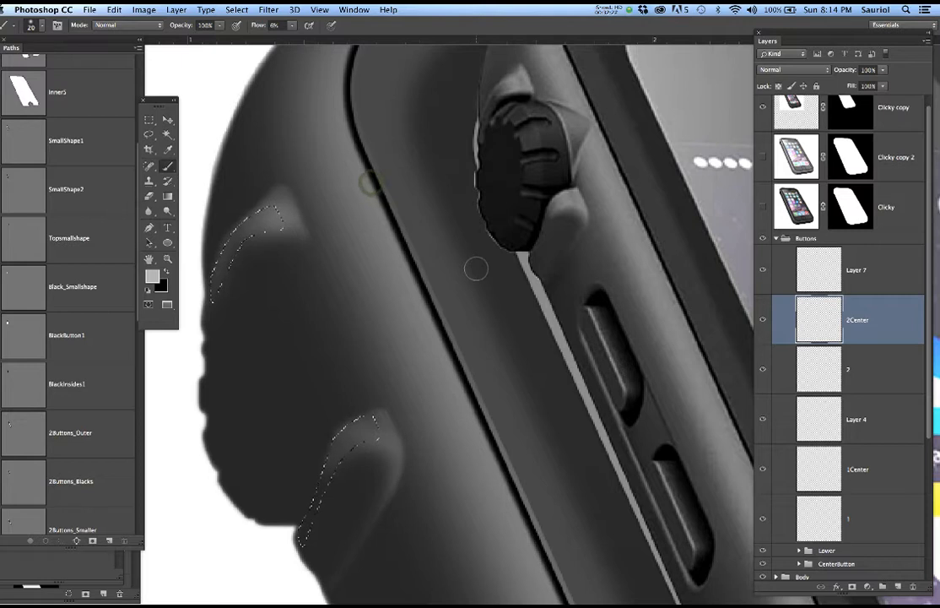
Hide the selection outline and brush light grey onto the inner tips of both tabs with a 70-pixel brush.
key(super+h)
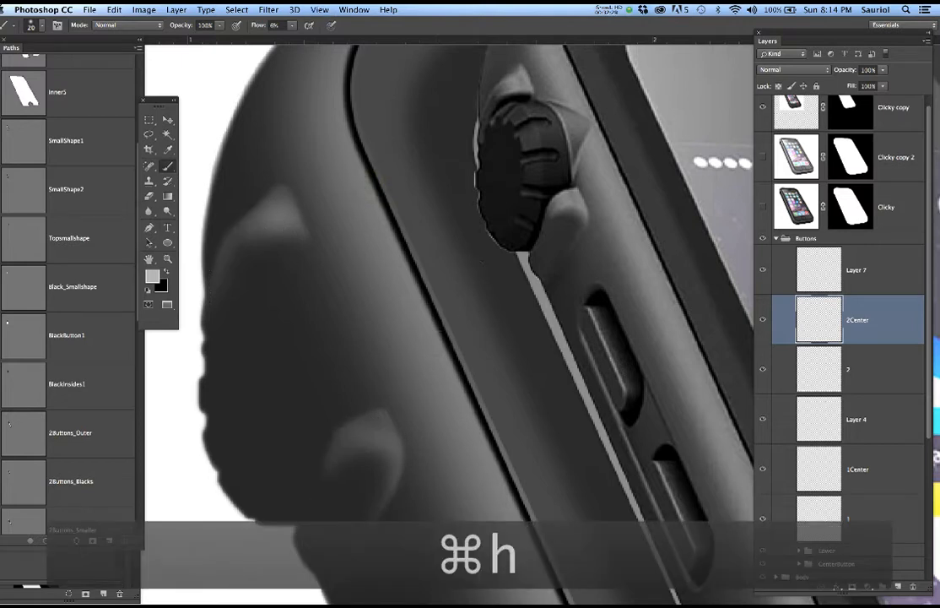
key(bracketright)
key(bracketright)
key(bracketright)
key(bracketright)
key(bracketright)
key(bracketright)
key(bracketright)
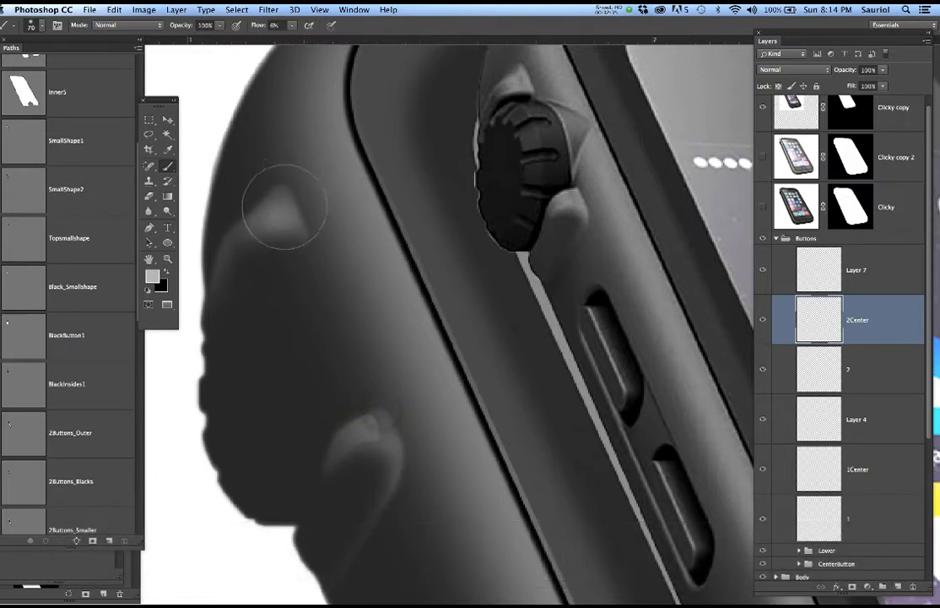
mouse_move(285, 207)
mouse_down()
mouse_move(275, 204)
mouse_move(303, 222)
mouse_up()
Reduce the brush to 20 pixels and paint the light grey highlight down the upper tab's curved inner shape.
key(bracketleft)
key(bracketleft)
key(bracketleft)
key(bracketleft)
key(bracketleft)
key(bracketleft)
key(bracketleft)
key(bracketleft)
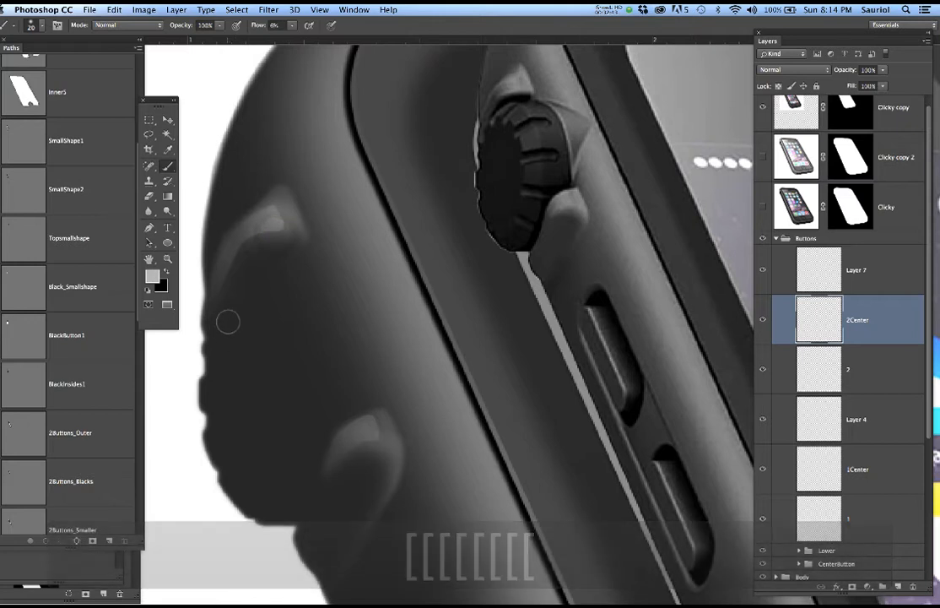
mouse_move(252, 206)
mouse_down()
mouse_move(199, 278)
mouse_move(224, 223)
mouse_move(243, 206)
mouse_move(200, 287)
mouse_up()
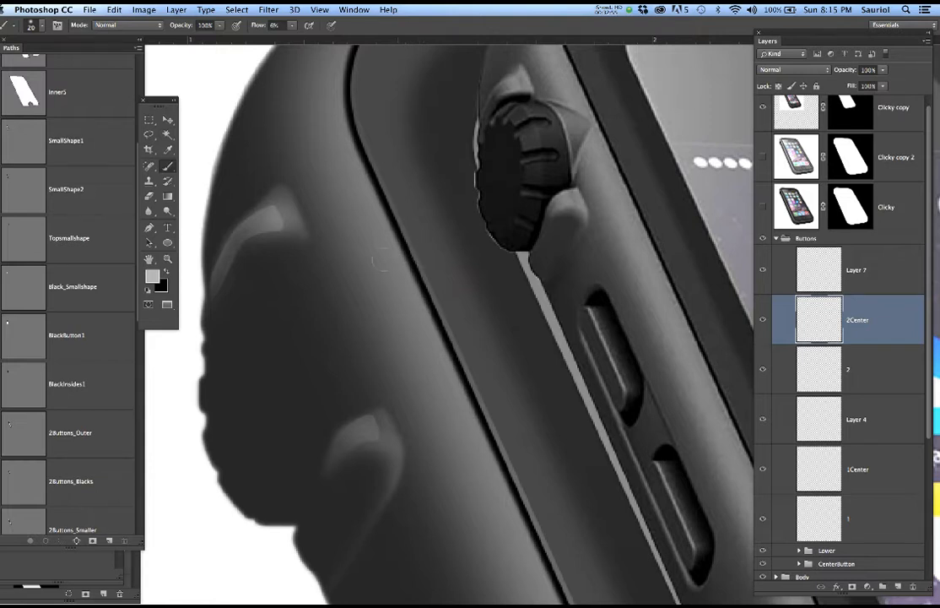
Undo the recent highlight strokes painted on the upper tab.
key(super+z)
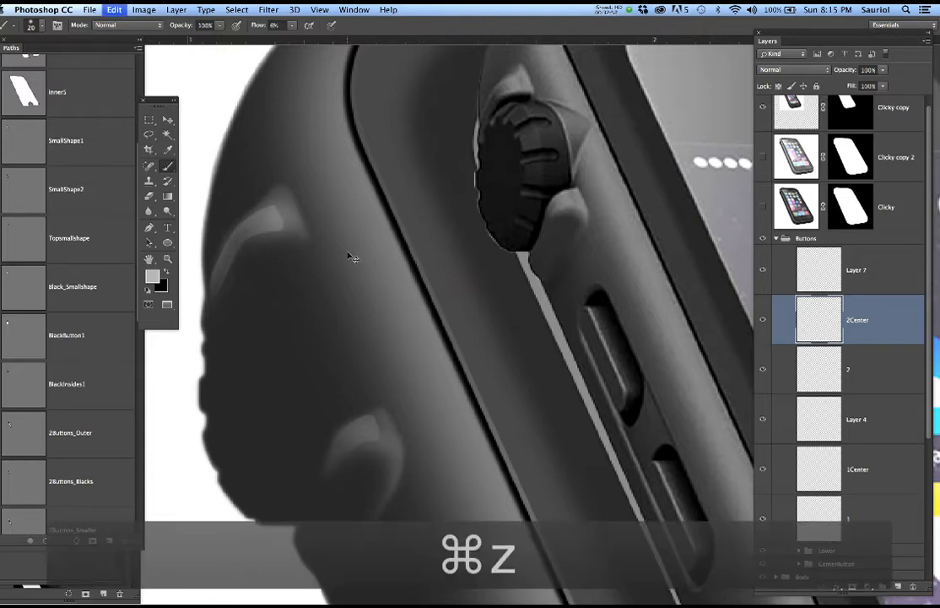
key(alt+super+z)
key(alt+super+z)
key(alt+super+z)
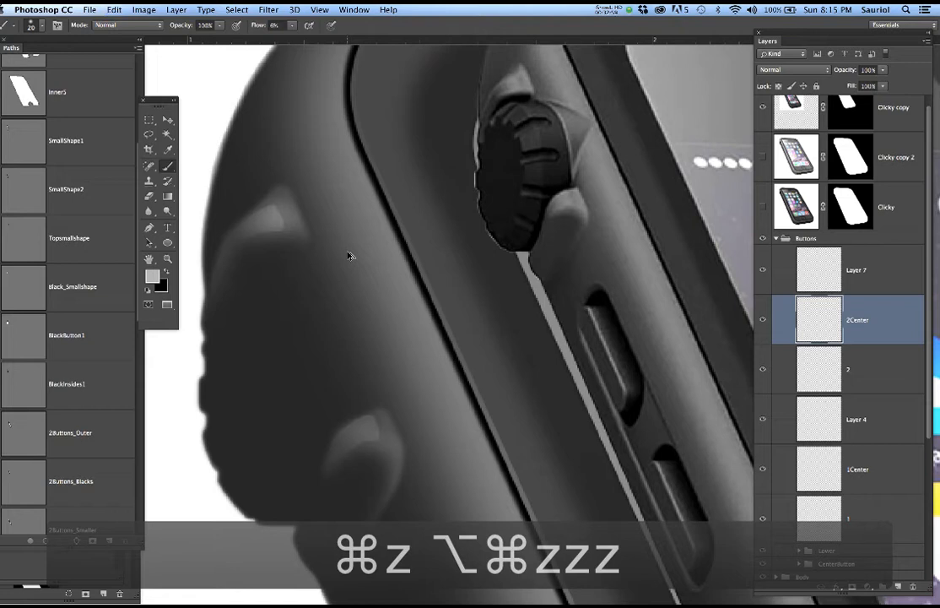
key(alt+super+z)
key(alt+super+z)
key(alt+super+z)
key(alt+super+z)
key(alt+super+z)
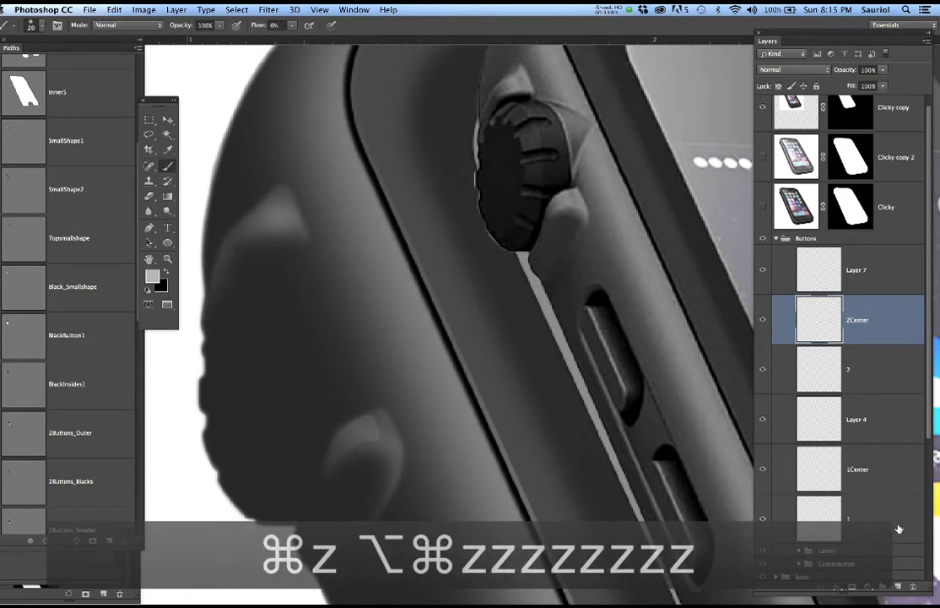
On the 1Center layer, brush light grey onto the upper tab's inner tip with a 35-pixel brush.
click(871, 470)
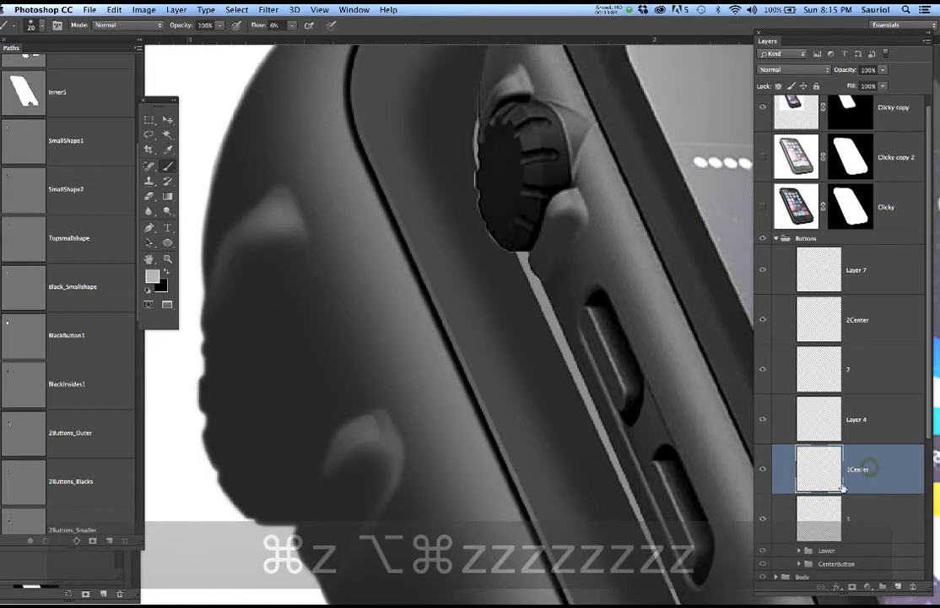
click(763, 519)
click(763, 519)
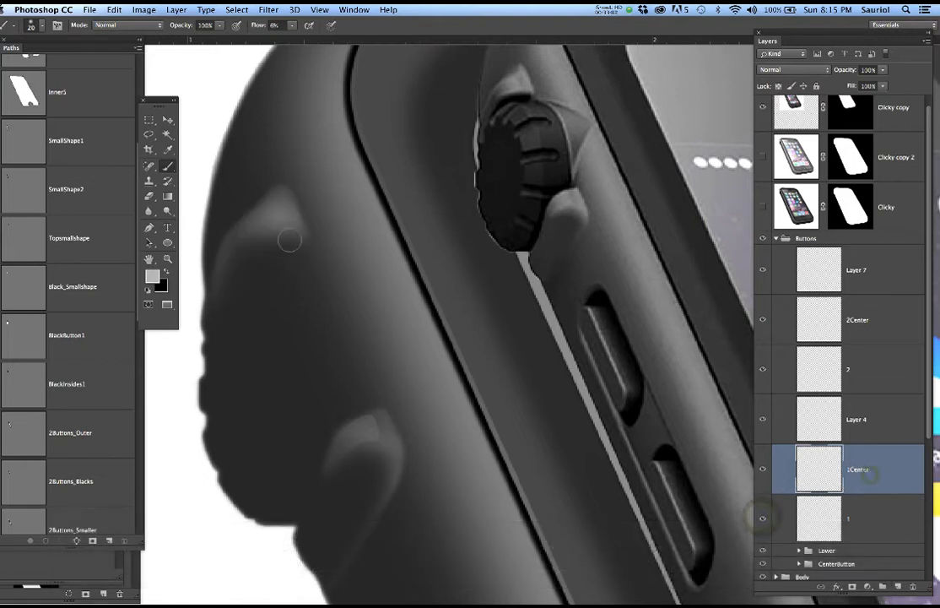
key(bracketright)
key(bracketright)
key(bracketright)
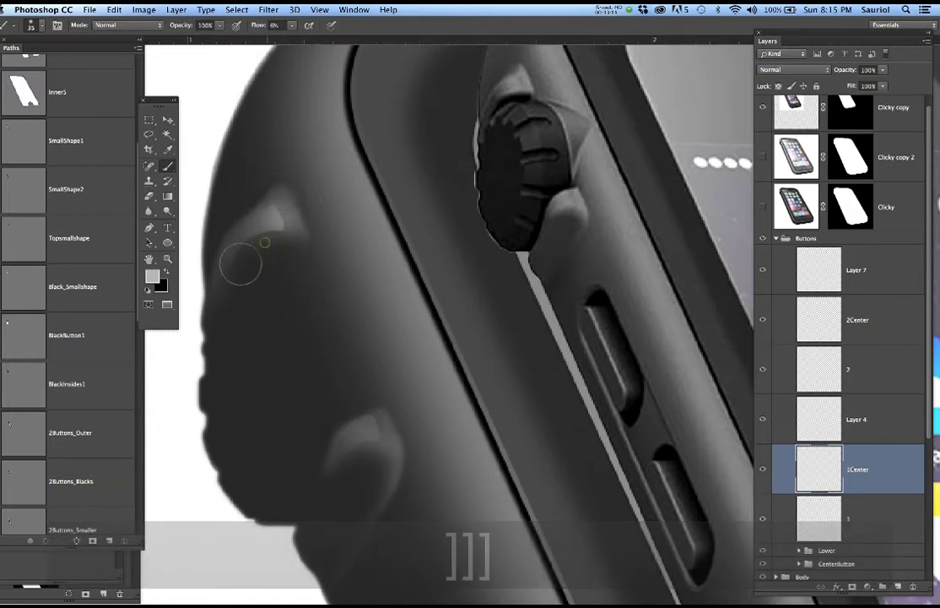
Reduce the brush to 15 pixels and paint the light grey highlight down the upper tab's curved inner shape on 1Center.
key(bracketleft)
key(bracketleft)
key(bracketleft)
key(bracketleft)
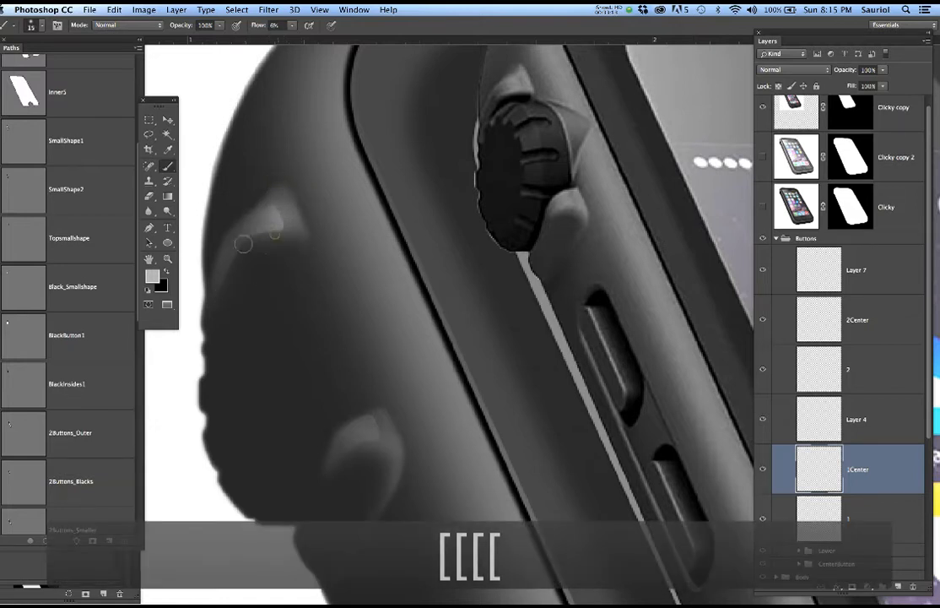
drag(243, 244, 215, 318)
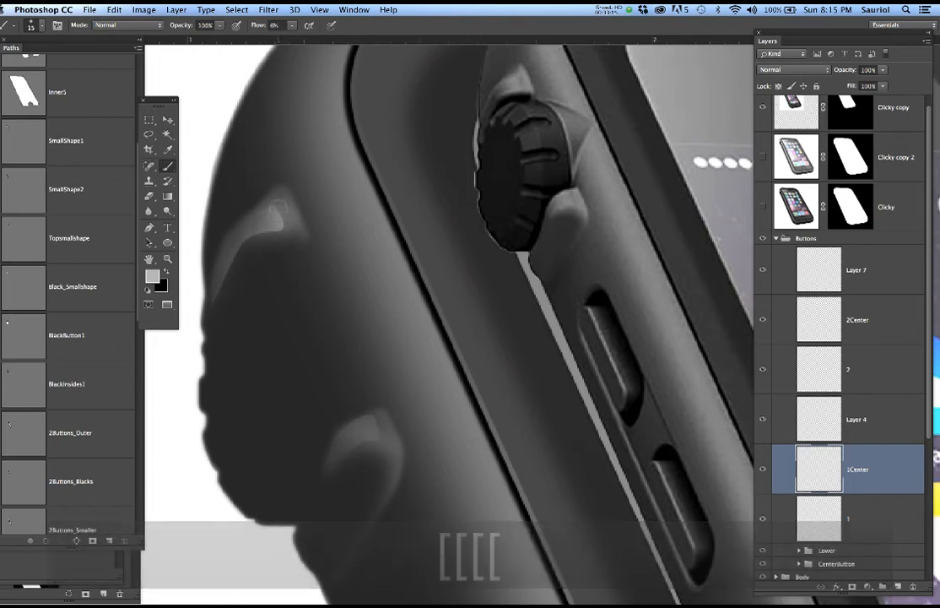
mouse_move(279, 209)
mouse_down()
mouse_move(256, 206)
mouse_move(217, 238)
mouse_move(274, 211)
mouse_move(232, 225)
mouse_up()
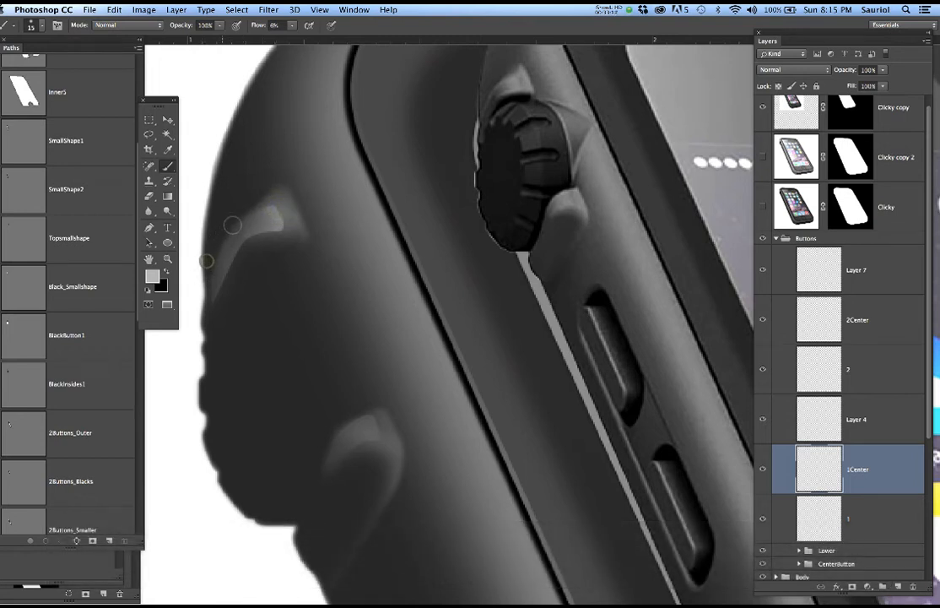
On the 2Center layer, paint the light grey highlight over the lower tab's tip and down its inner edge with a 30-pixel brush.
click(840, 341)
mouse_move(375, 425)
mouse_down()
mouse_move(331, 496)
mouse_move(343, 493)
mouse_move(325, 478)
mouse_move(304, 552)
mouse_up()
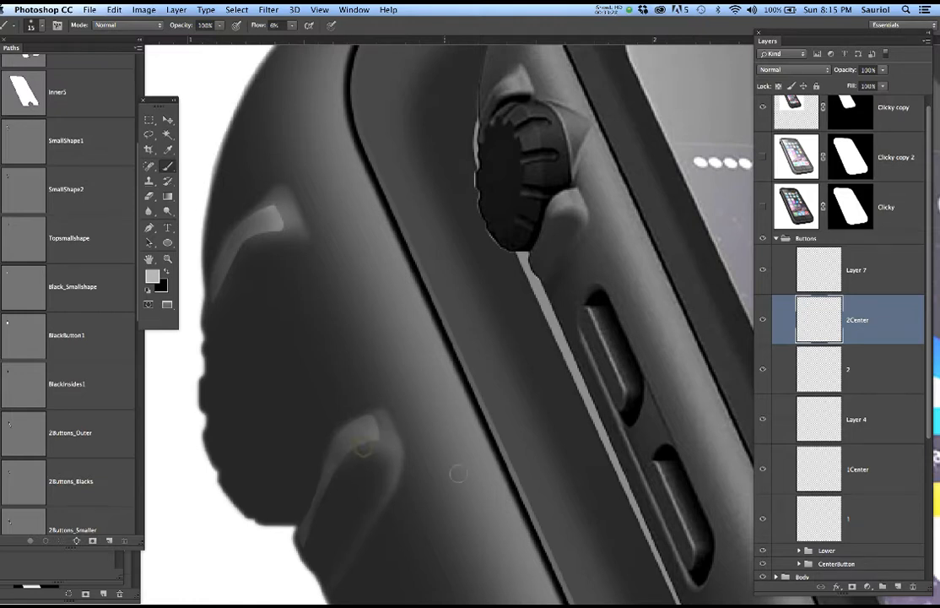
key(super+z)
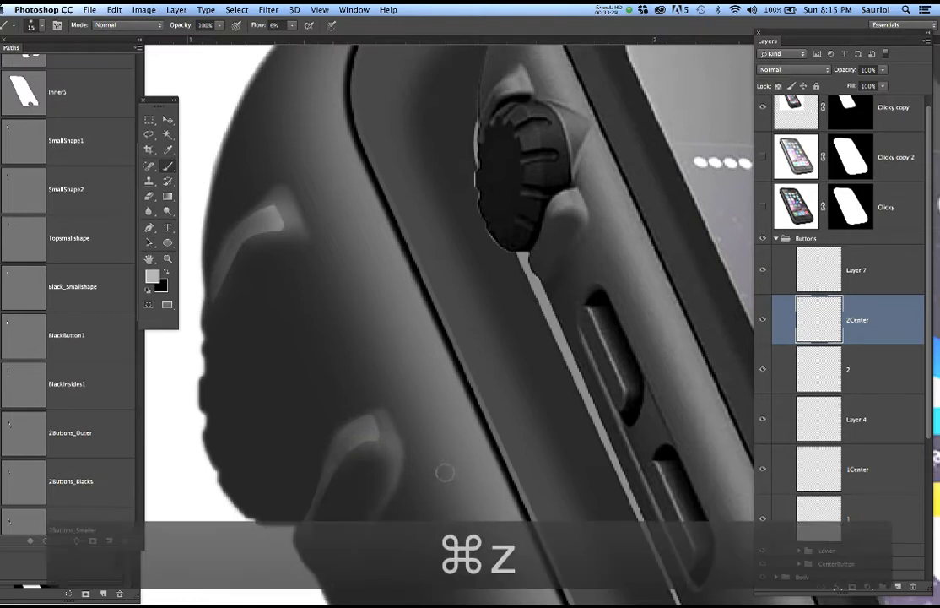
key(alt+super+z)
key(bracketright)
key(bracketright)
key(bracketright)
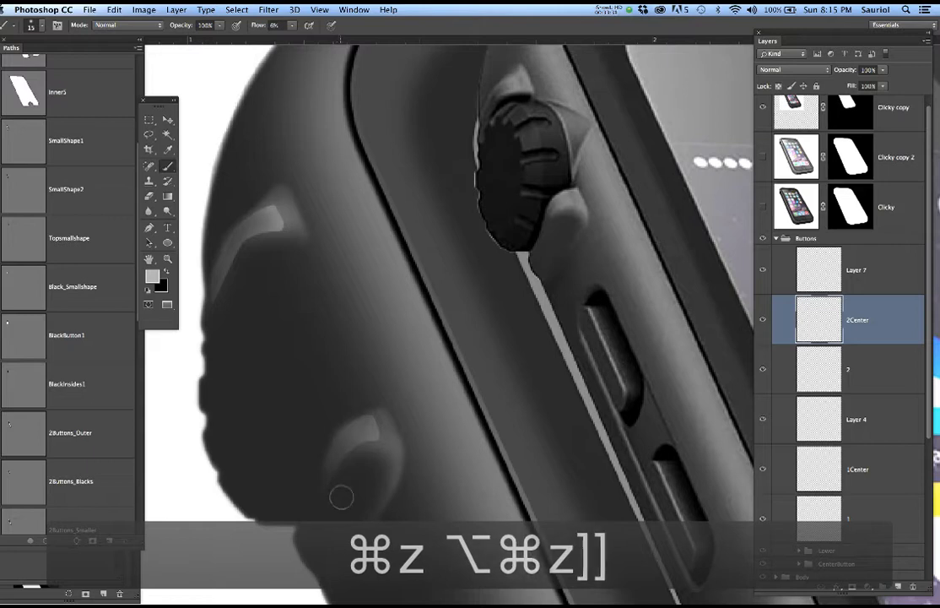
drag(328, 504, 321, 518)
mouse_move(379, 448)
mouse_down()
mouse_move(389, 442)
mouse_move(390, 417)
mouse_move(380, 436)
mouse_move(378, 405)
mouse_up()
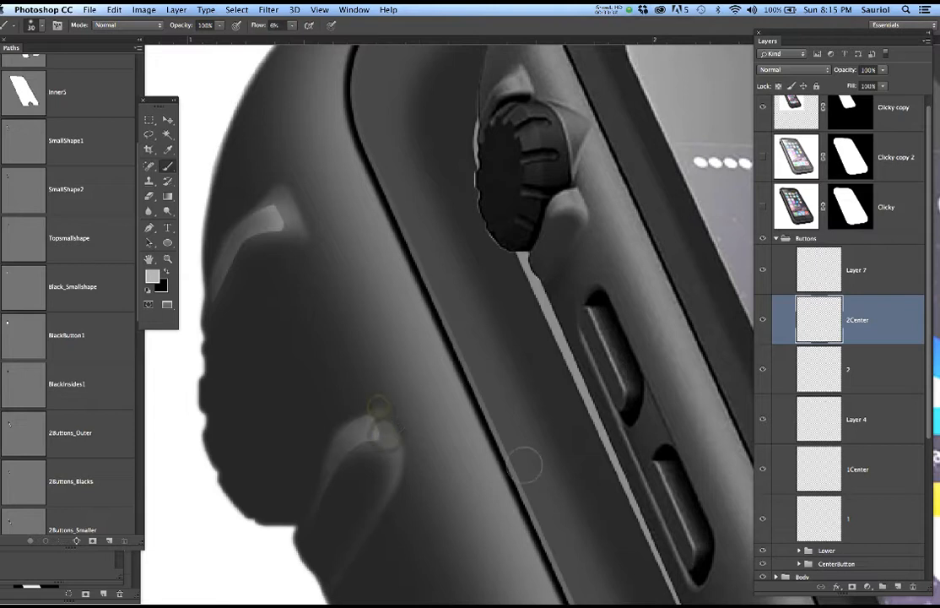
Deselect and reapply the last filter twice on 2Center and twice on 1Center to soften the highlights.
key(super+d)
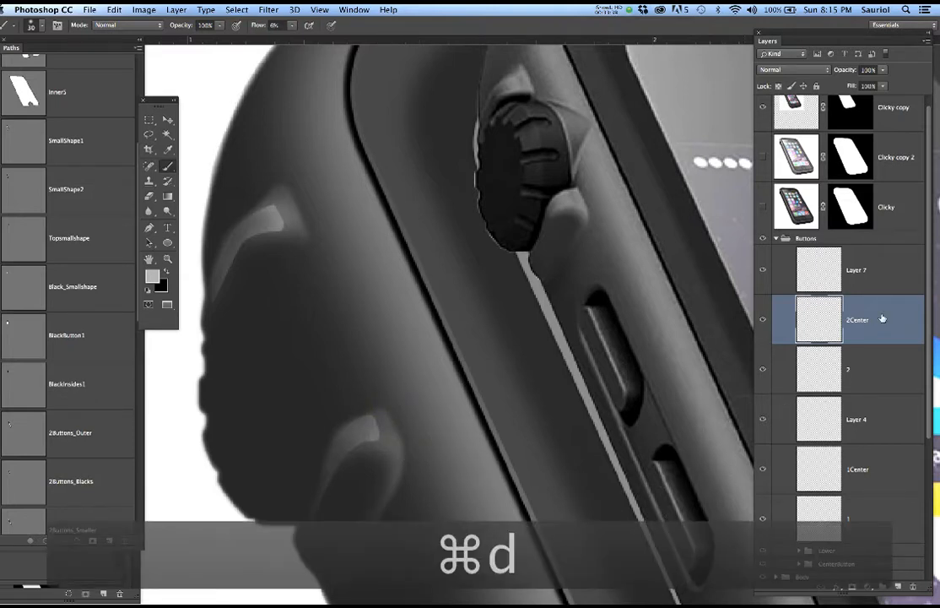
key(super+f)
key(super+f)
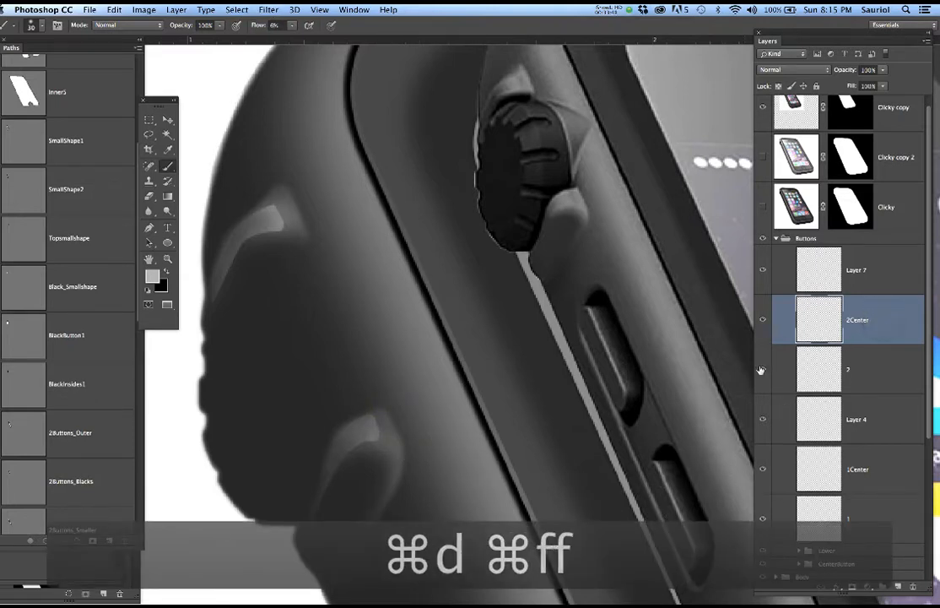
click(864, 476)
key(super+f)
key(super+f)
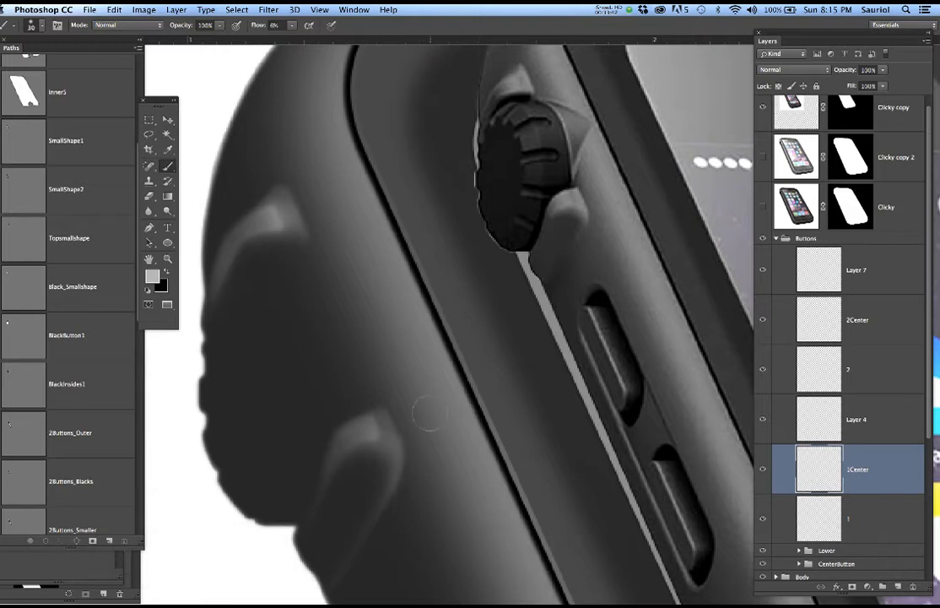
Rename Layer 4 as BlackMiddle and copy the name for reuse.
scroll(420, 411, down, 5)
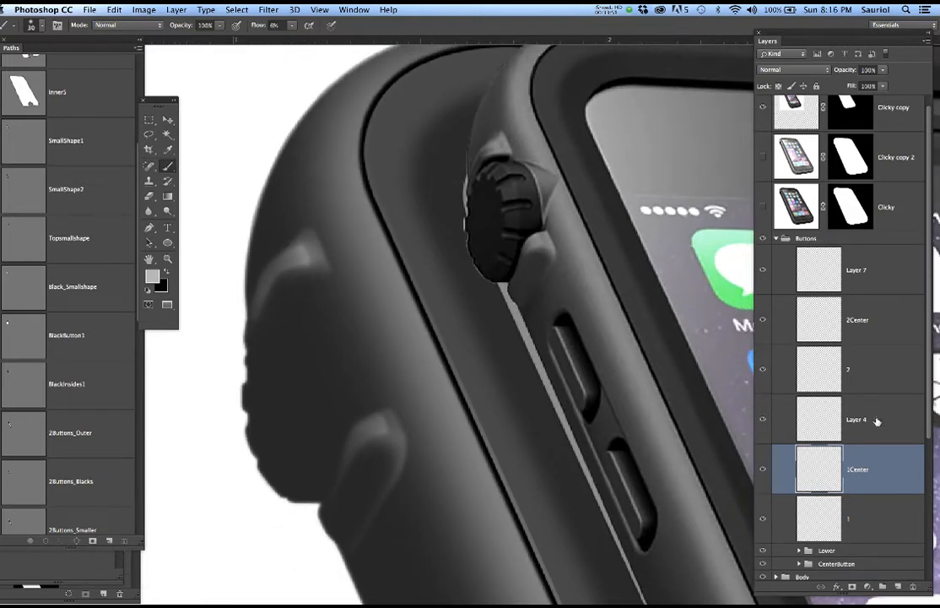
click(870, 420)
double_click(855, 419)
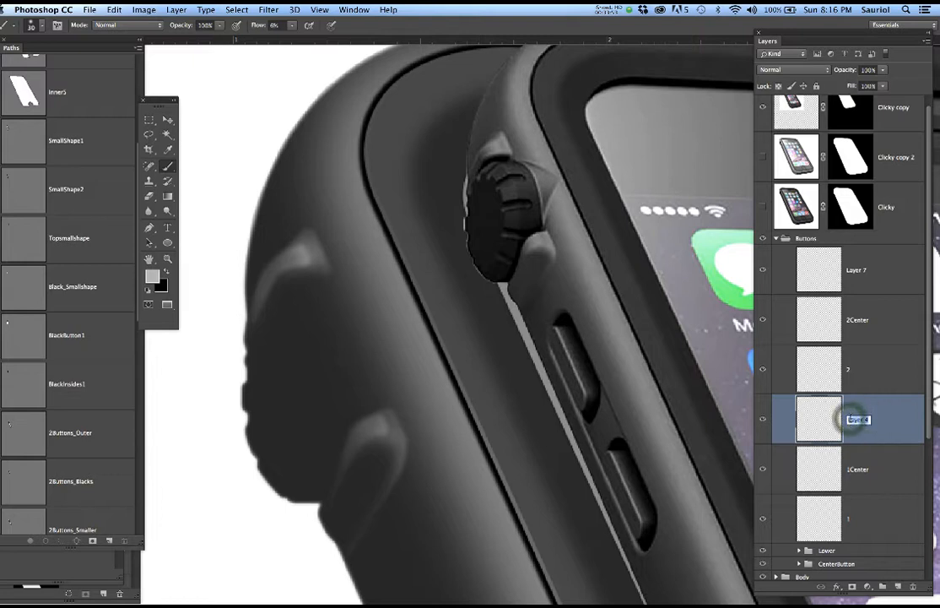
text(Black)
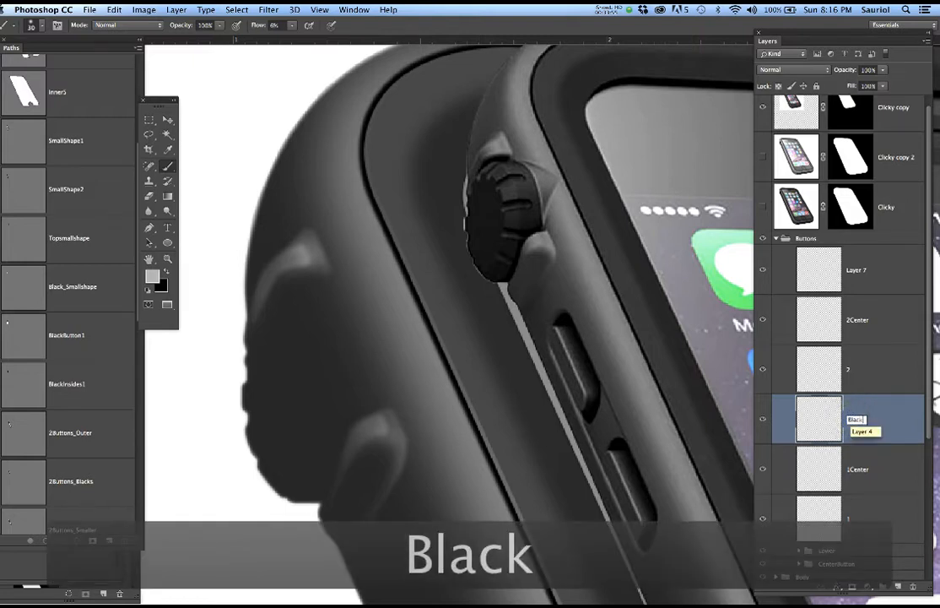
text(Middle)
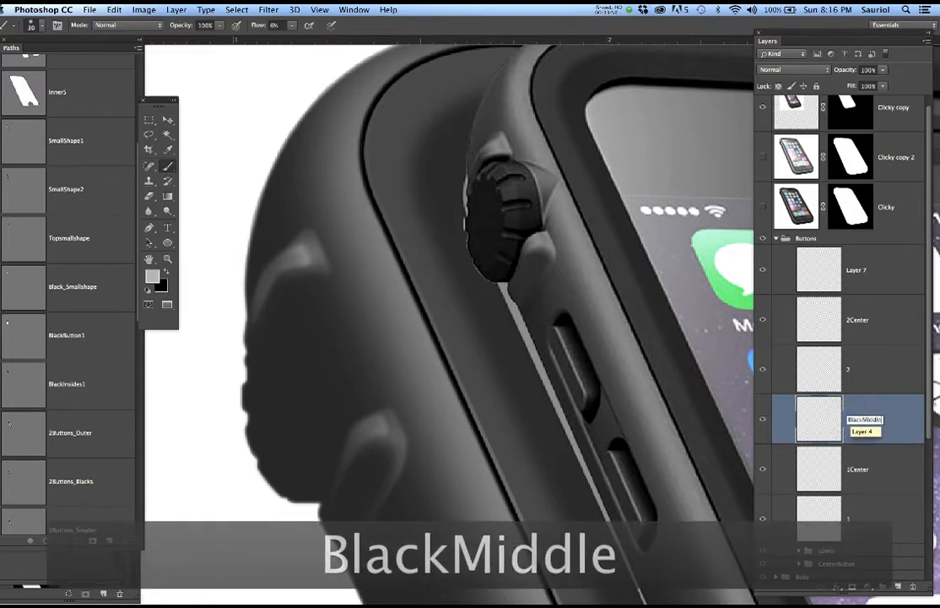
double_click(866, 420)
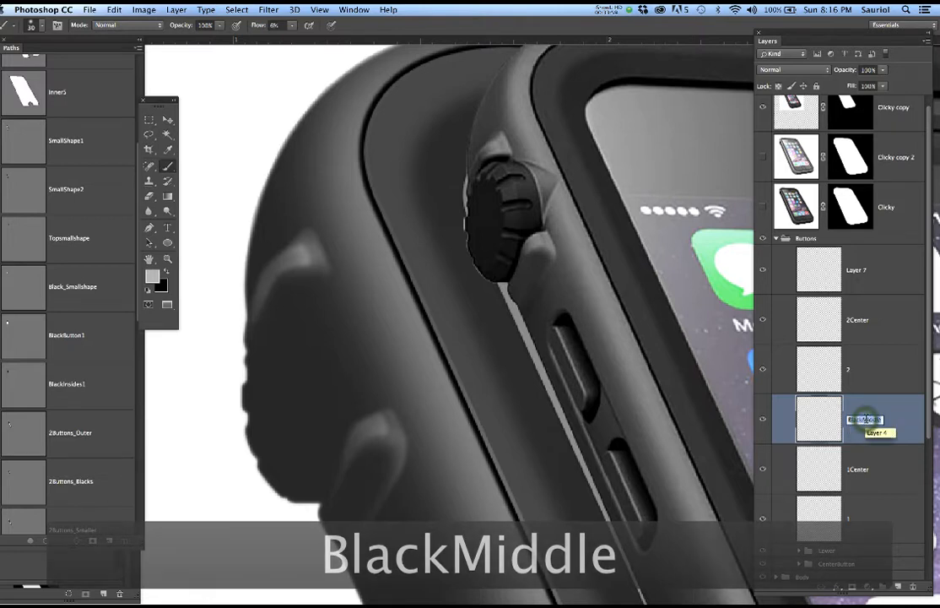
key(super+c)
click(906, 422)
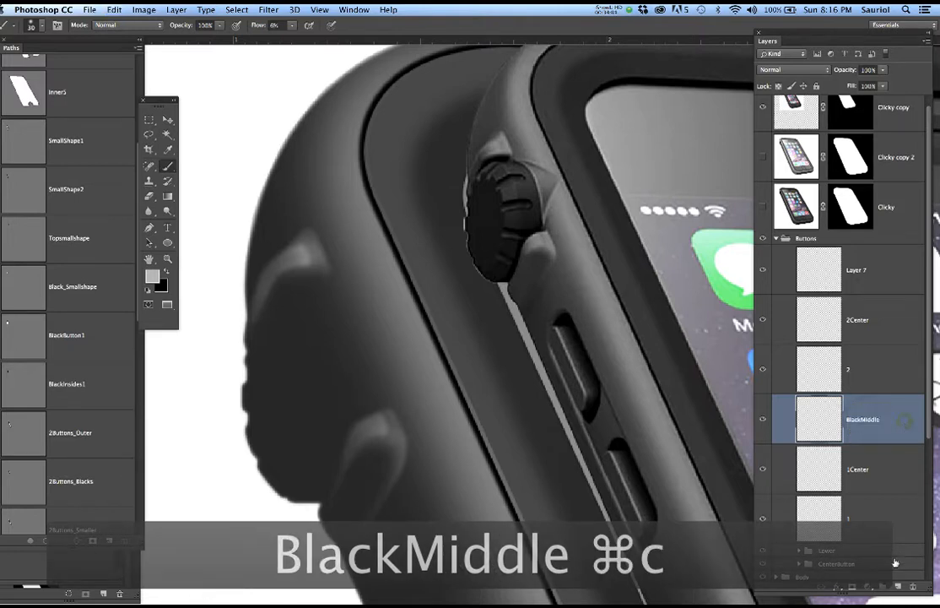
Add four new empty layers above BlackMiddle in the Buttons group.
click(898, 587)
click(899, 587)
click(898, 587)
click(899, 587)
scroll(858, 492, down, 4)
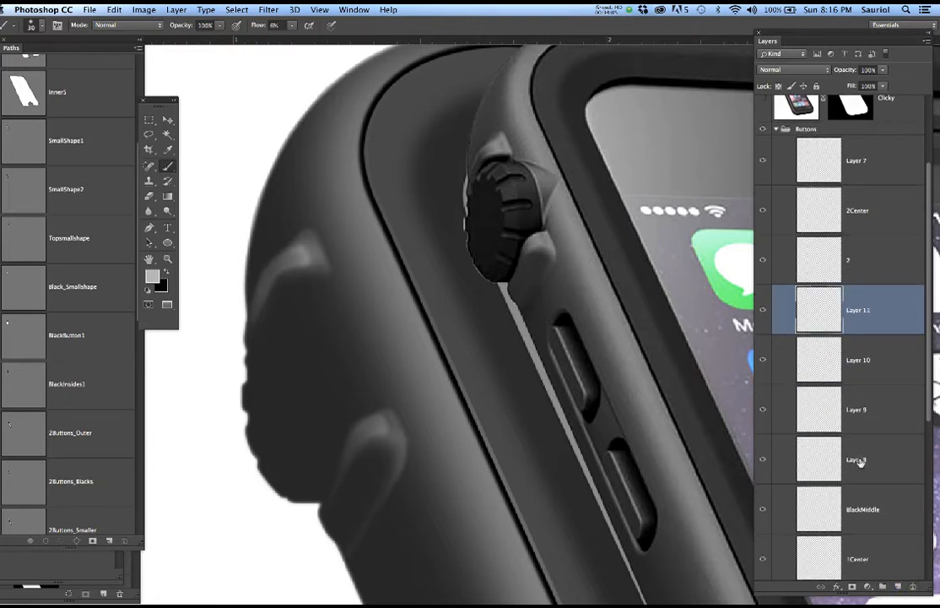
Rename Layer 8, Layer 9 and Layer 10 as BlackMiddle2, BlackMiddle3 and BlackMiddle4.
double_click(860, 460)
key(super+v)
text(2)
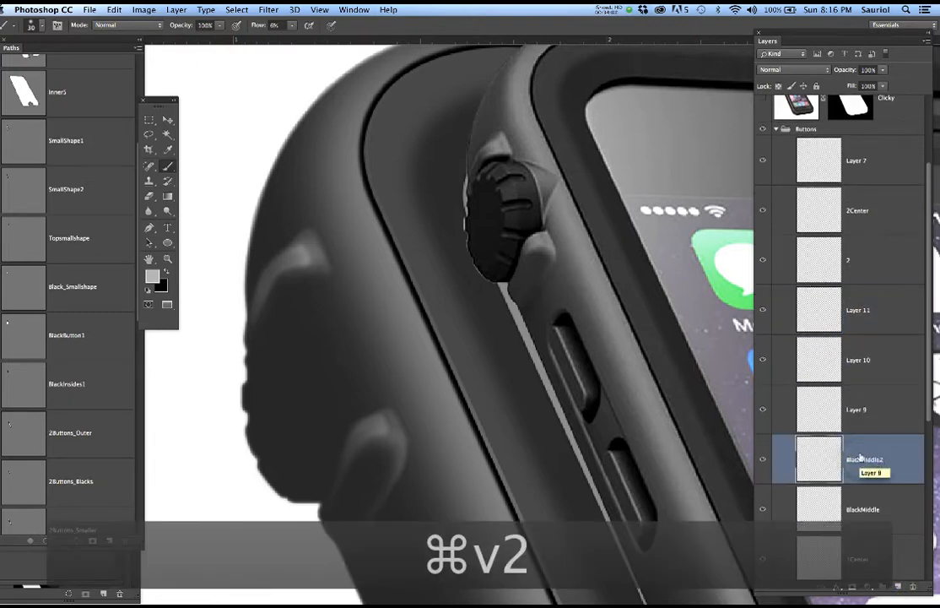
double_click(858, 409)
key(super+v)
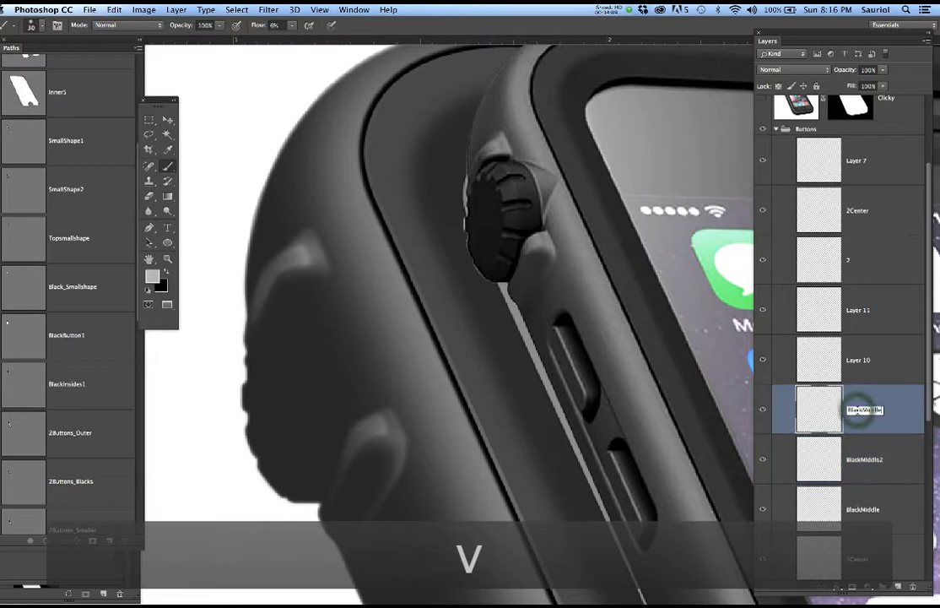
text(3)
double_click(859, 360)
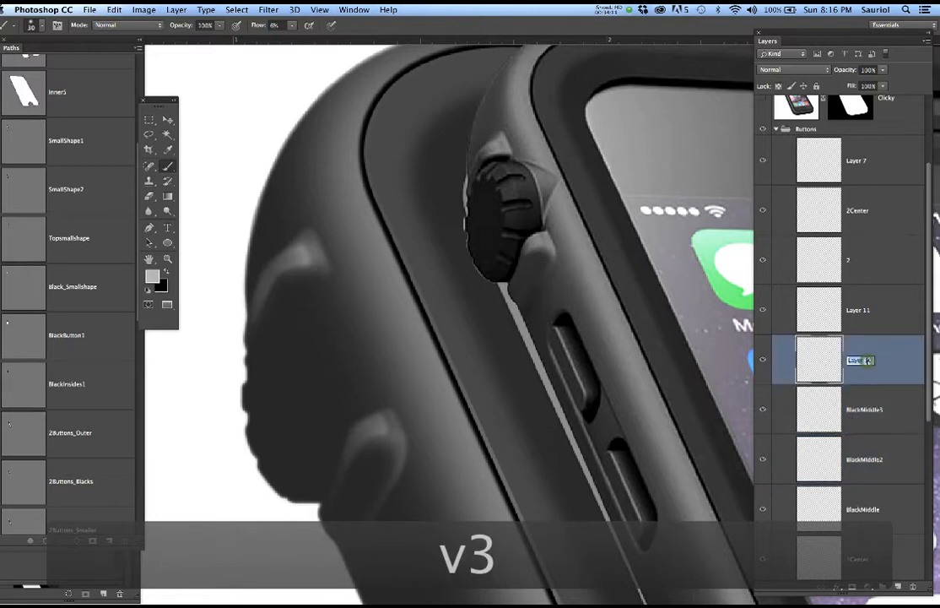
key(super+v)
text(4)
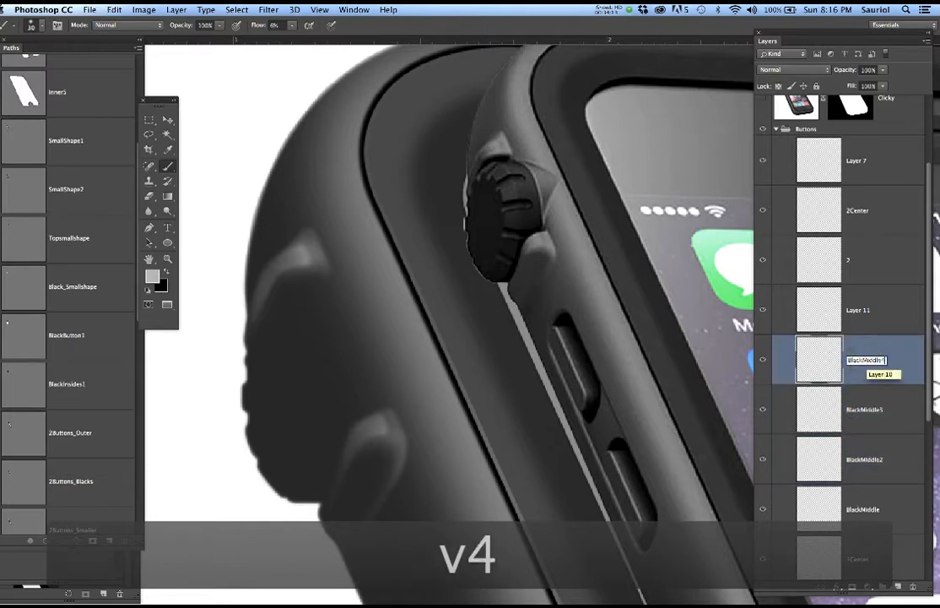
click(625, 299)
Show the Clicky reference layer and examine the round button against the Black_Smallshape, BlackButton1 and BlackInsides1 paths.
scroll(793, 247, up, 3)
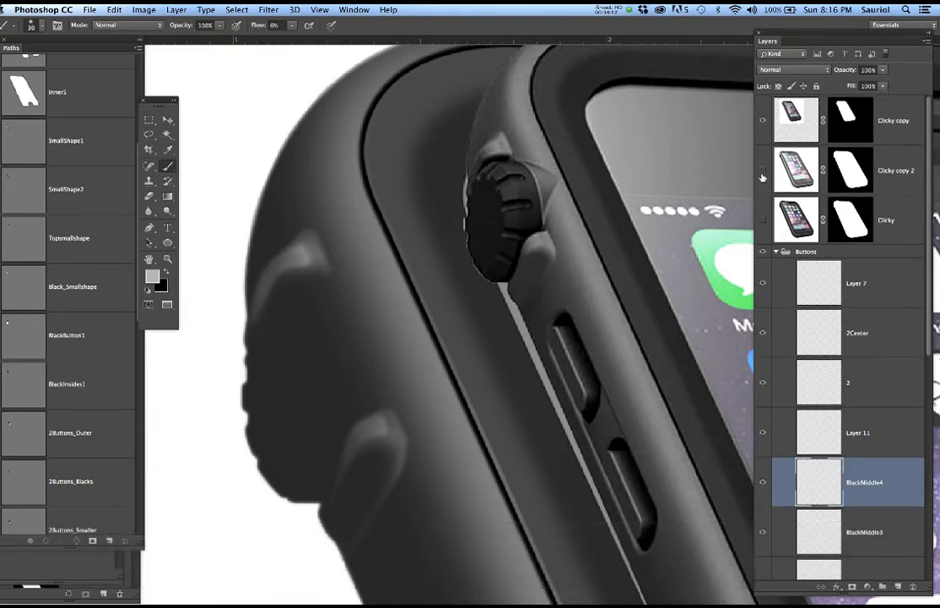
click(764, 219)
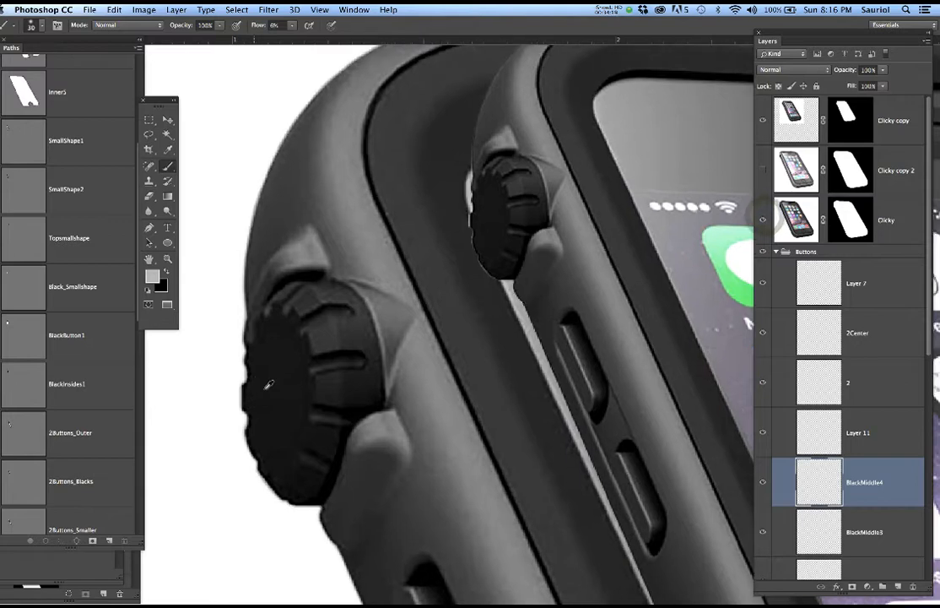
scroll(272, 387, up, 3)
scroll(411, 391, down, 3)
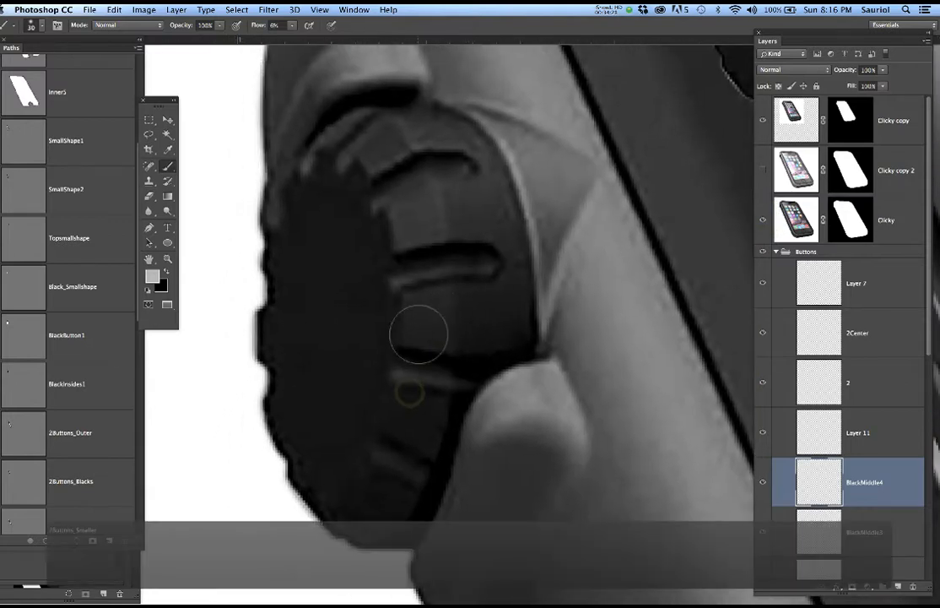
click(20, 293)
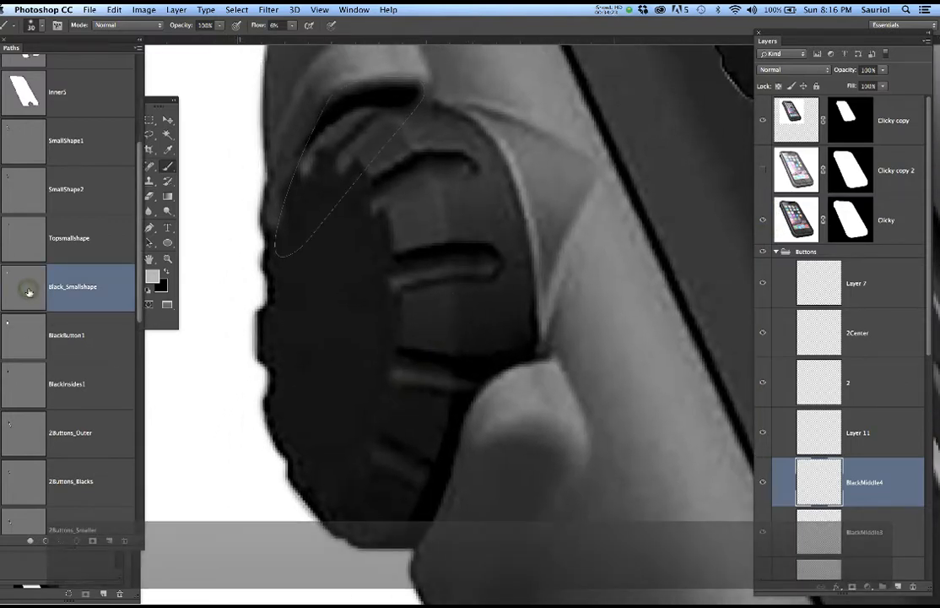
click(15, 339)
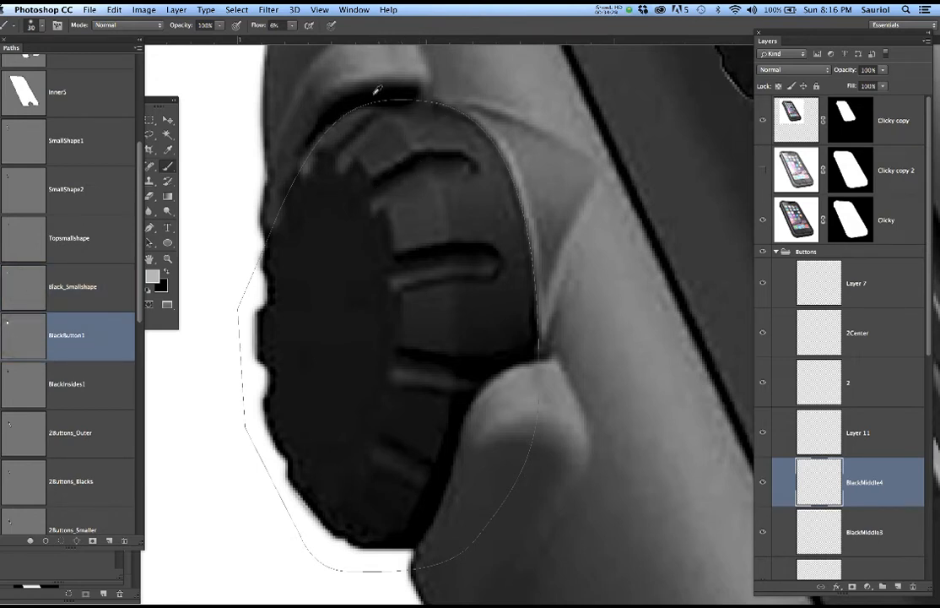
click(36, 386)
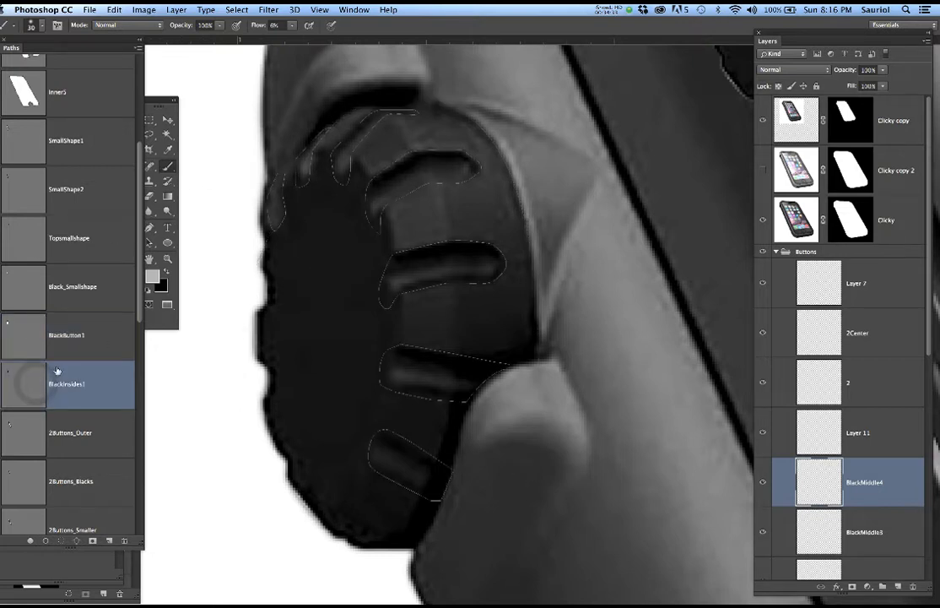
super+click(14, 386)
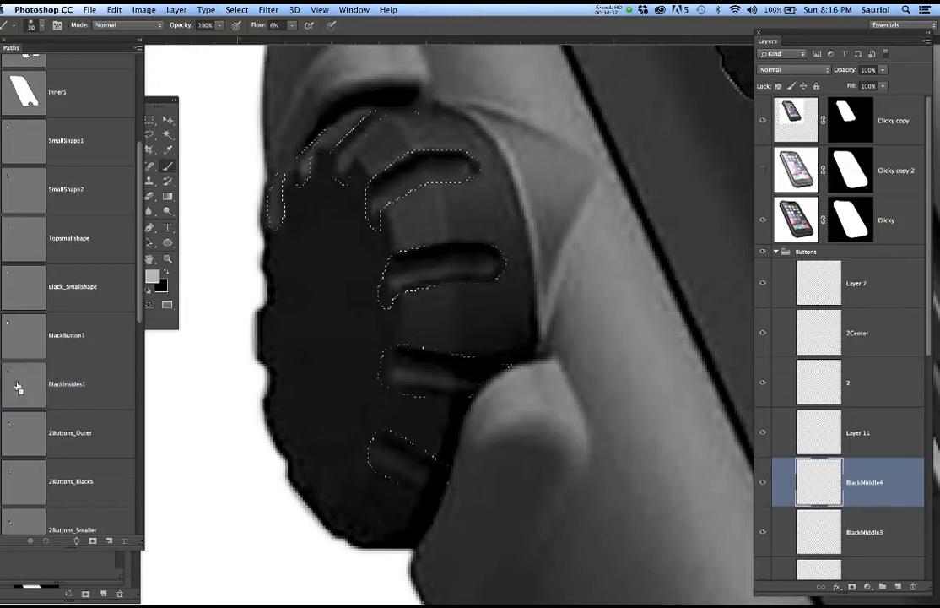
key(super+d)
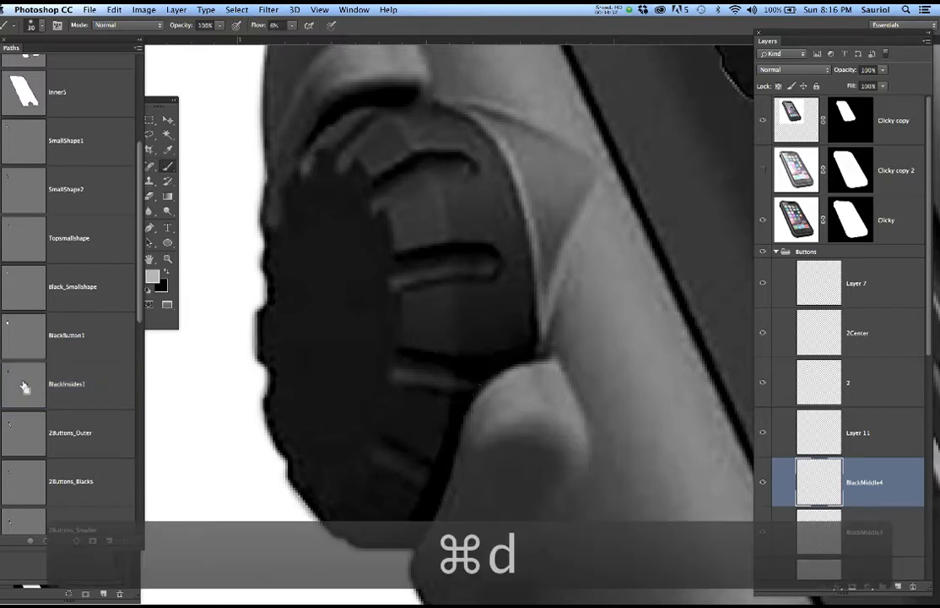
Compare the Black_Smallshape, BlackButton1, BlackInsides1 and 2Buttons_Outer paths with the reference, ending on the button's BlackInsides1 grooves.
click(31, 438)
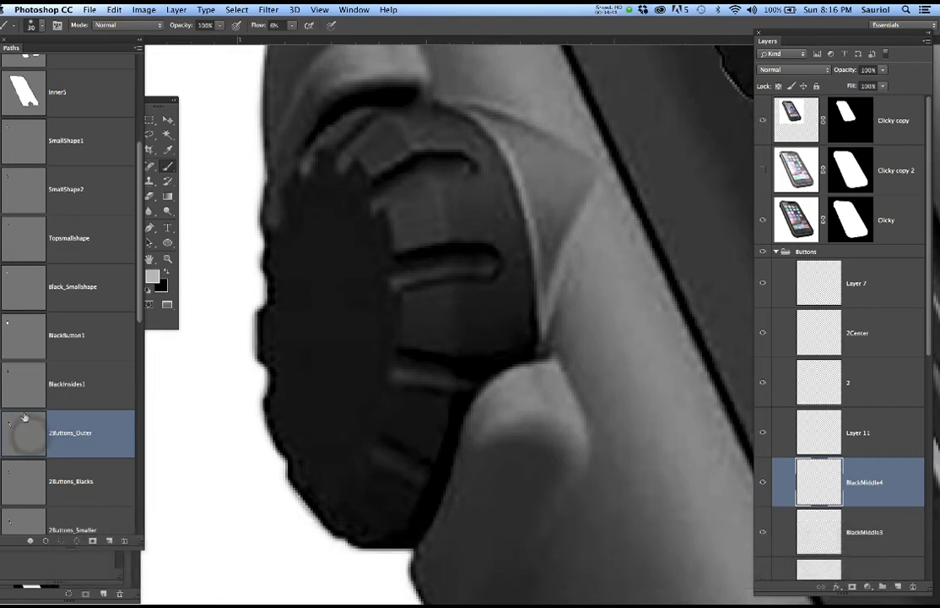
click(22, 289)
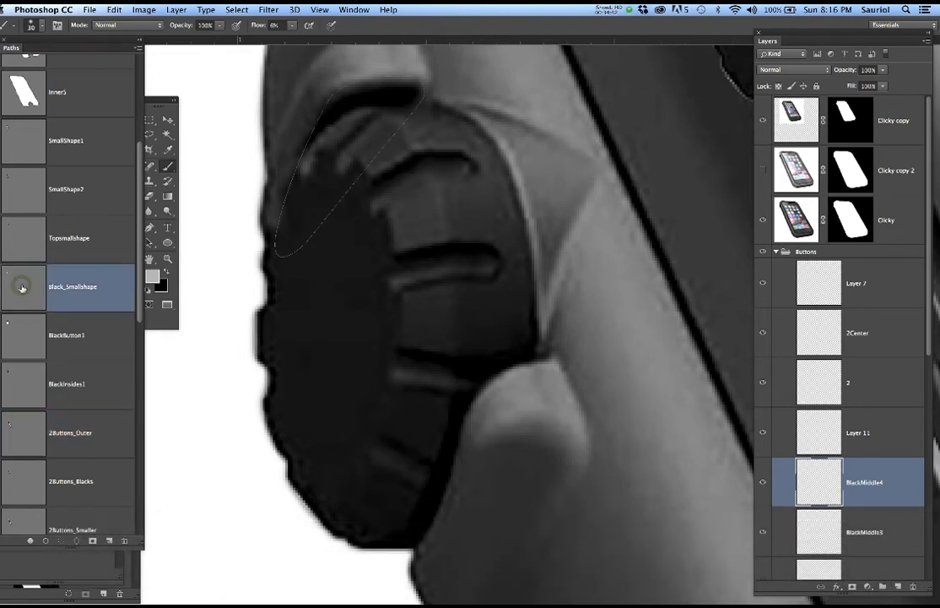
click(26, 333)
click(28, 381)
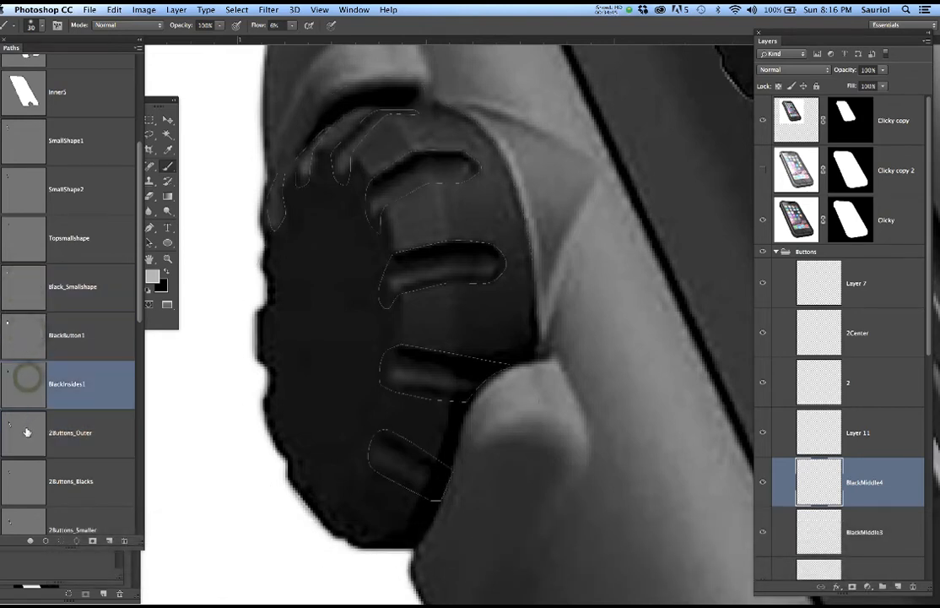
click(27, 433)
click(24, 384)
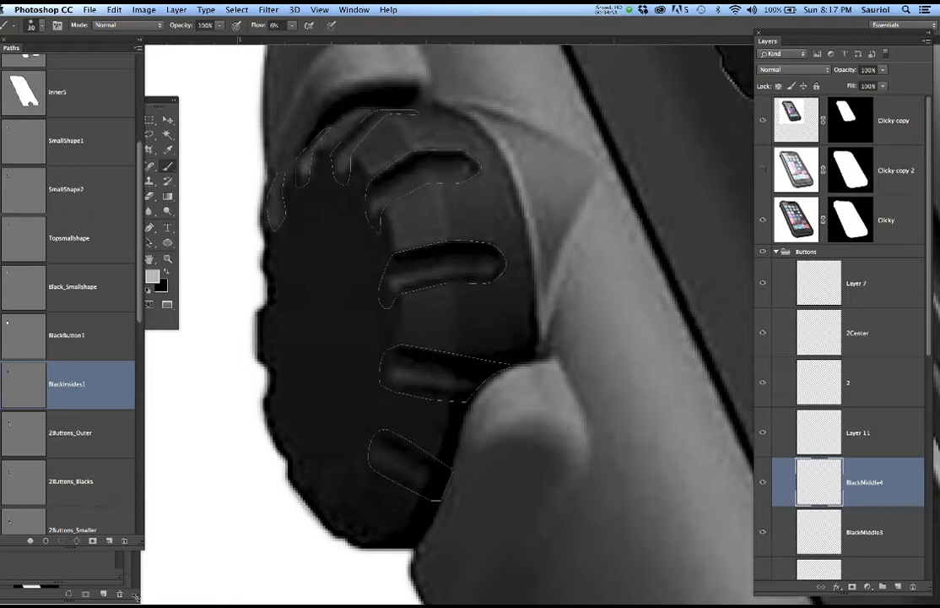
Bring the channels into view, load the Blackinsides2 channel as a selection to check it, and deselect.
click(136, 596)
drag(39, 365, 168, 363)
scroll(193, 450, down, 5)
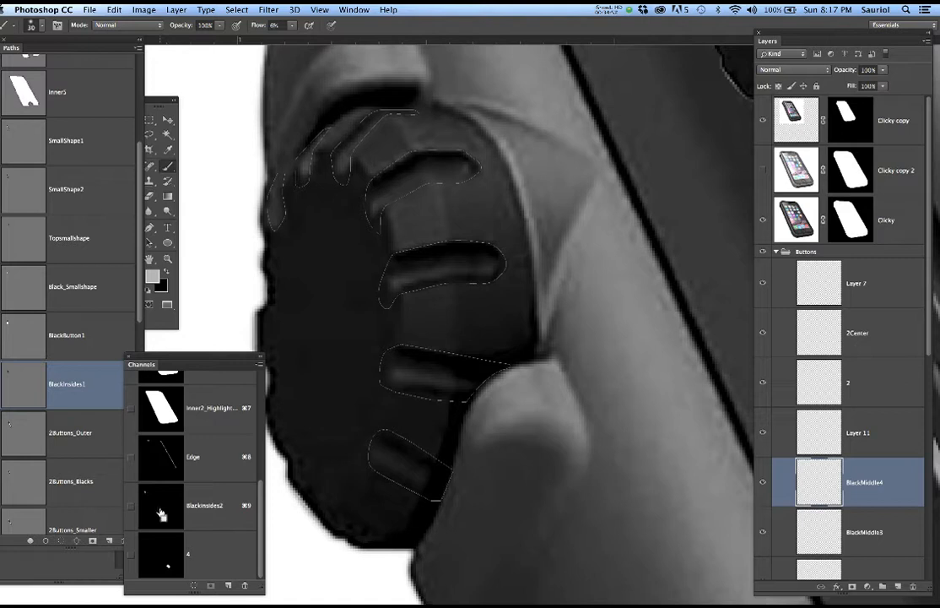
super+click(160, 510)
key(super+d)
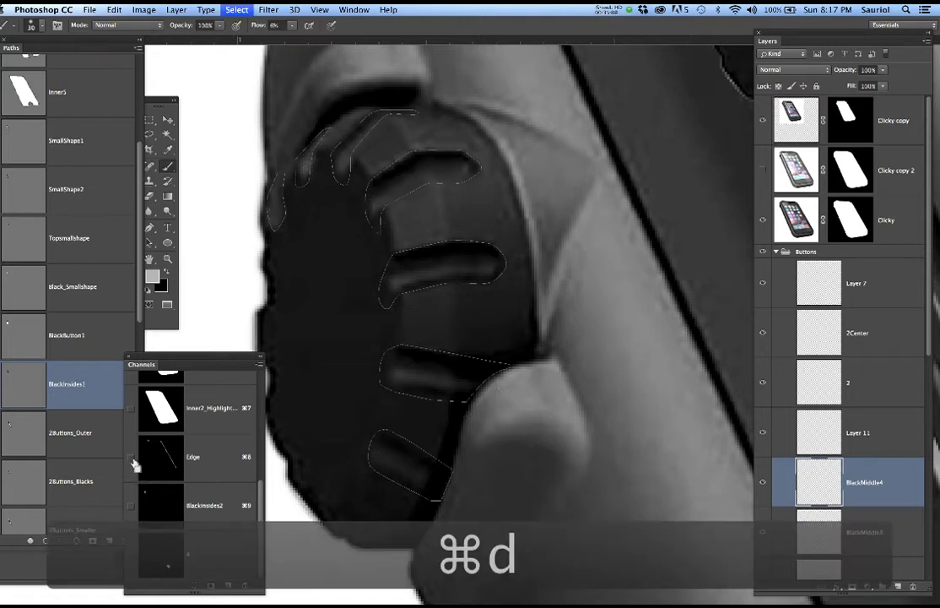
Load the BlackInsides1 path as a selection, nudge it down and slightly right to demonstrate the groove offset, and deselect.
super+click(27, 378)
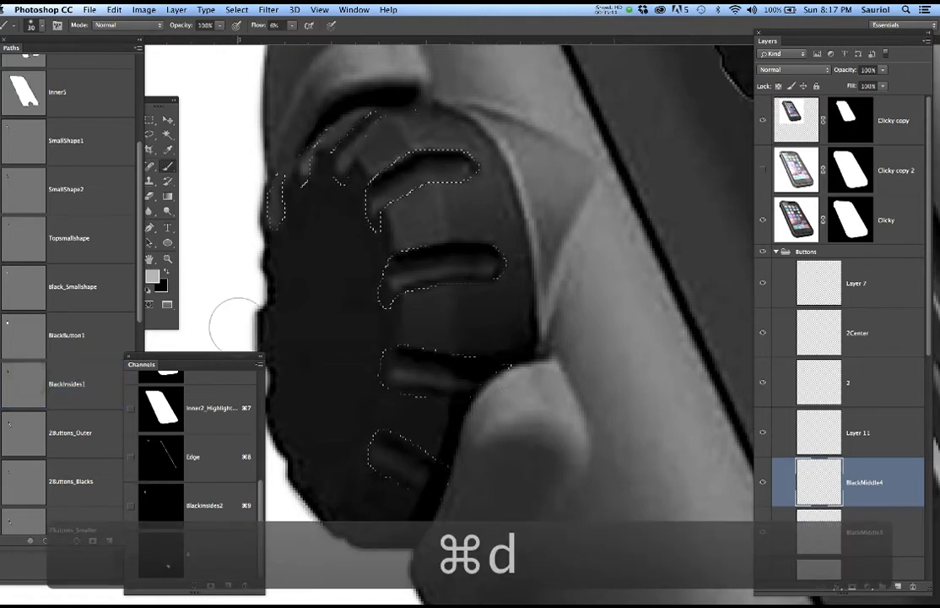
key(b)
key(Down)
key(Down)
key(Down)
key(Down)
key(Down)
key(Down)
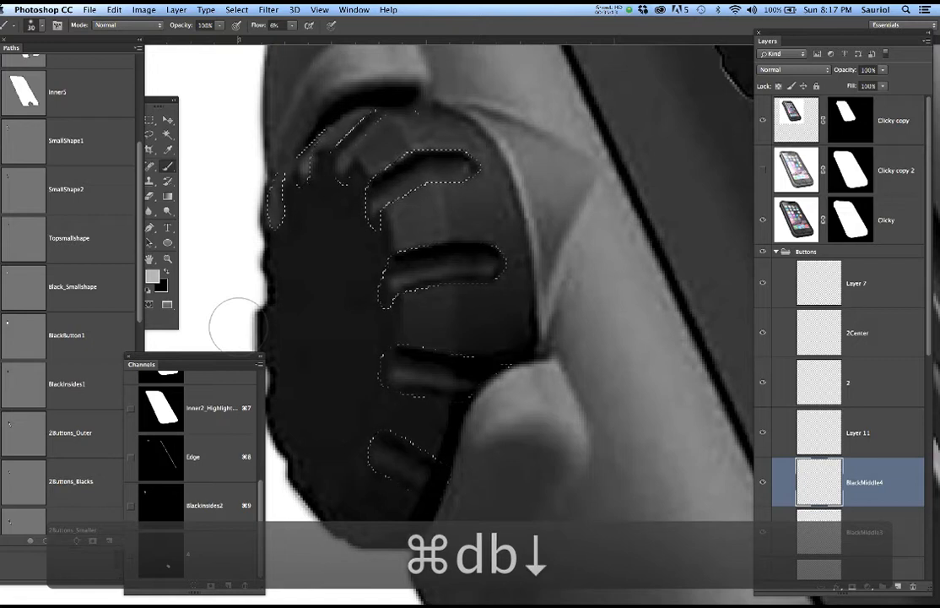
key(Right)
key(Right)
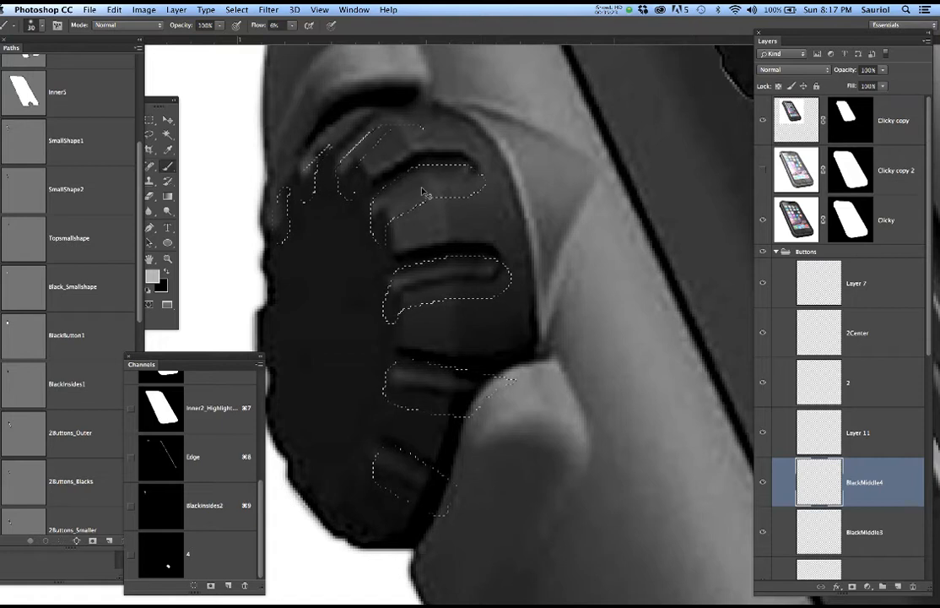
key(super+d)
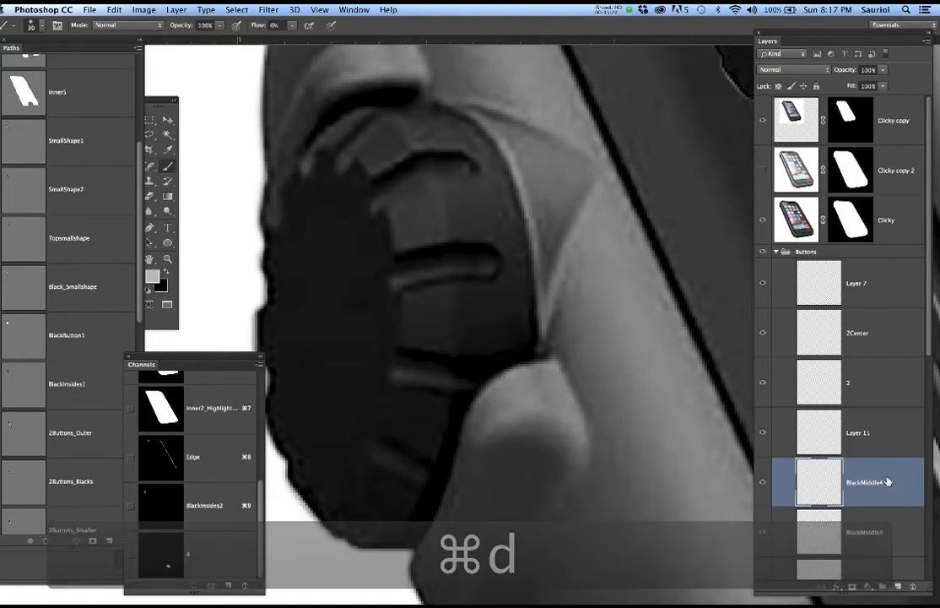
Make BlackMiddle the active layer, load the BlackButton1 path as a selection and intersect it with the Phone1 path.
scroll(889, 482, down, 3)
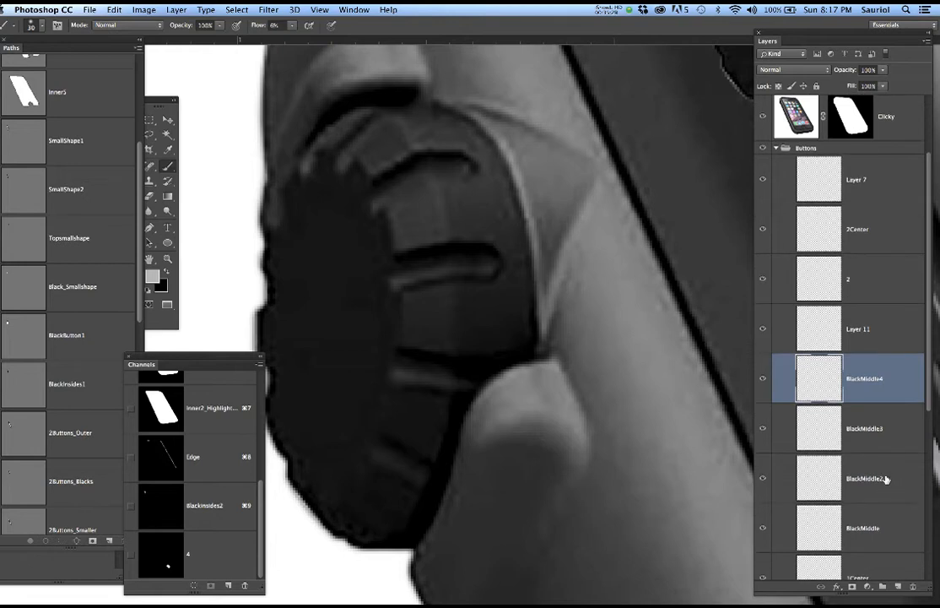
scroll(880, 518, down, 1)
click(842, 506)
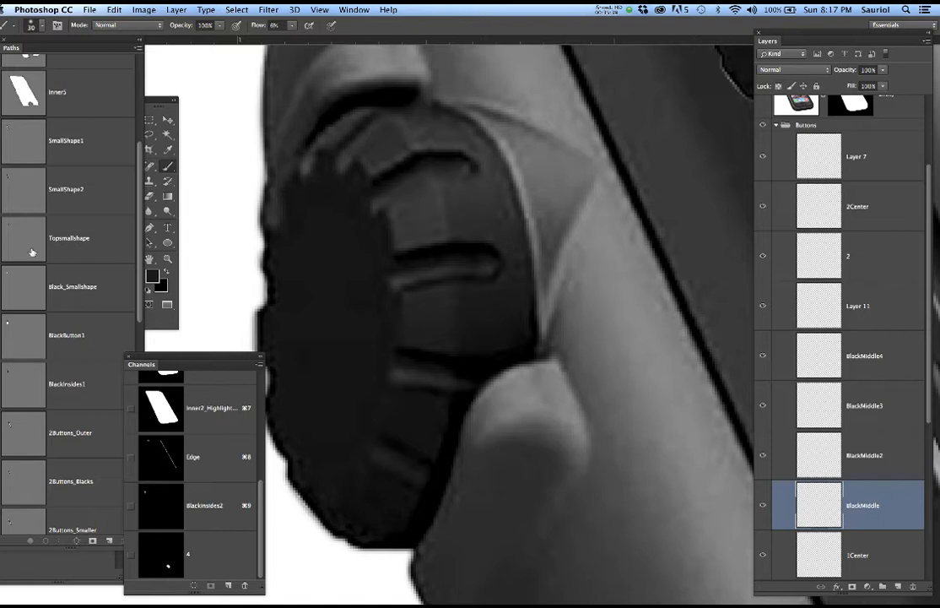
super+click(26, 336)
scroll(346, 328, down, 2)
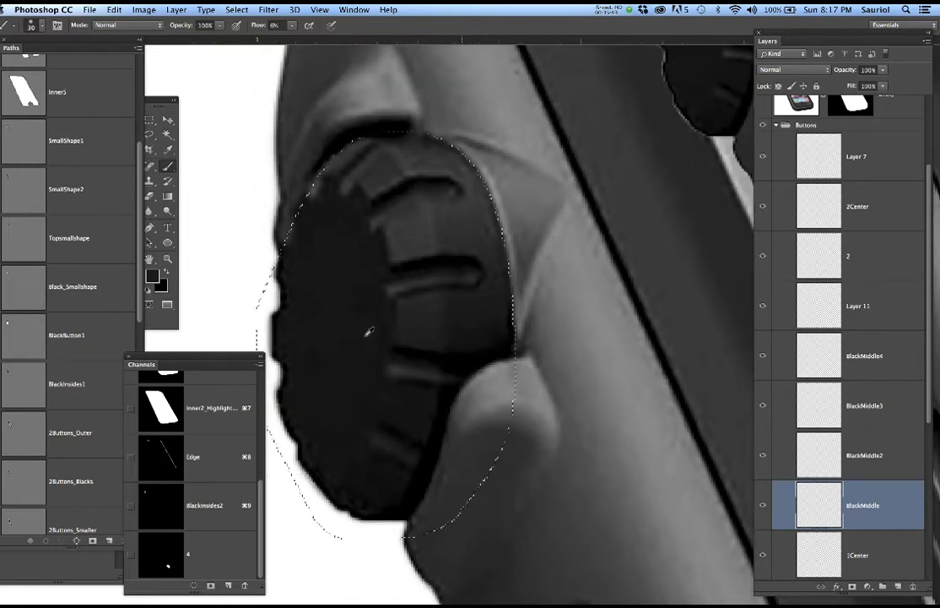
scroll(367, 329, down, 1)
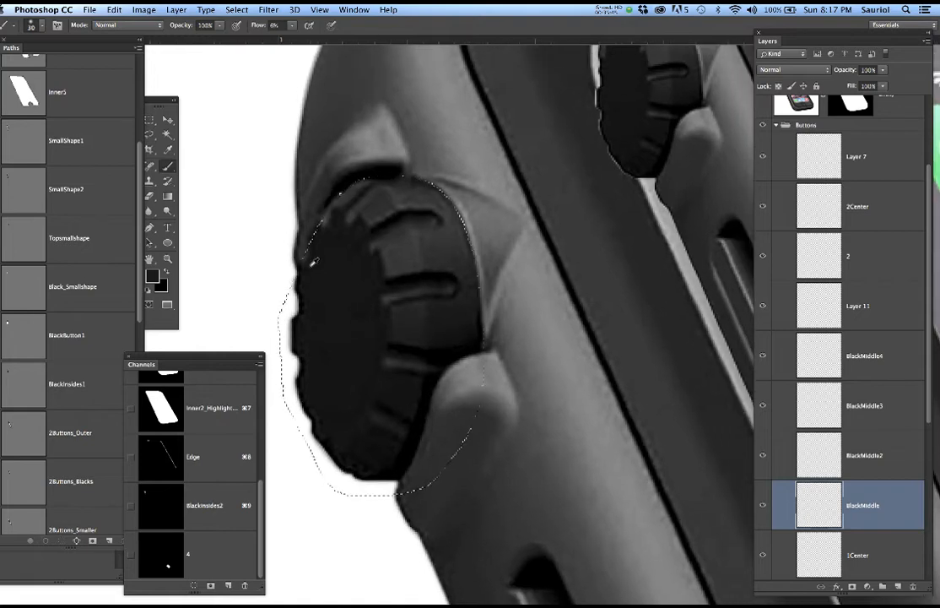
scroll(295, 292, up, 3)
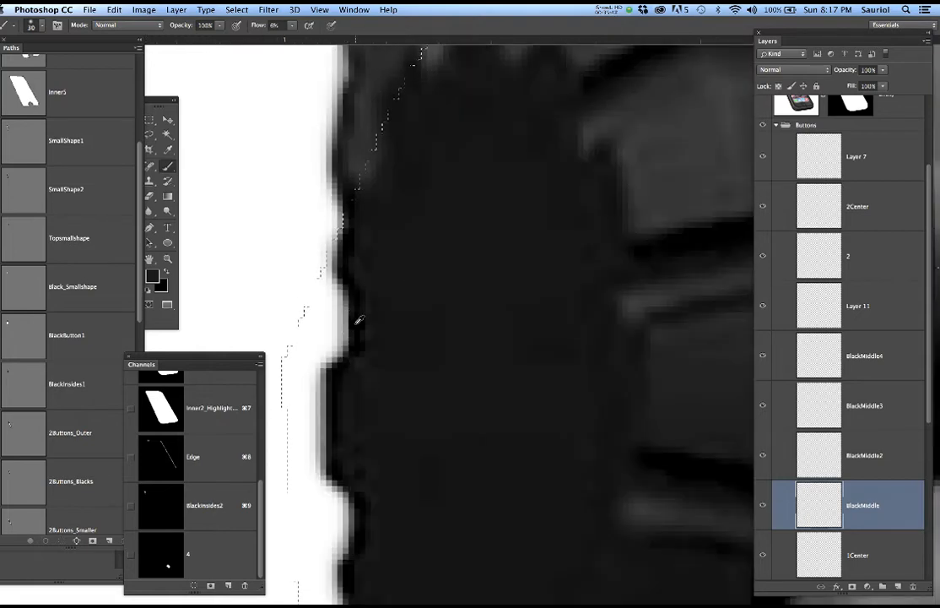
scroll(357, 317, down, 3)
scroll(358, 319, down, 1)
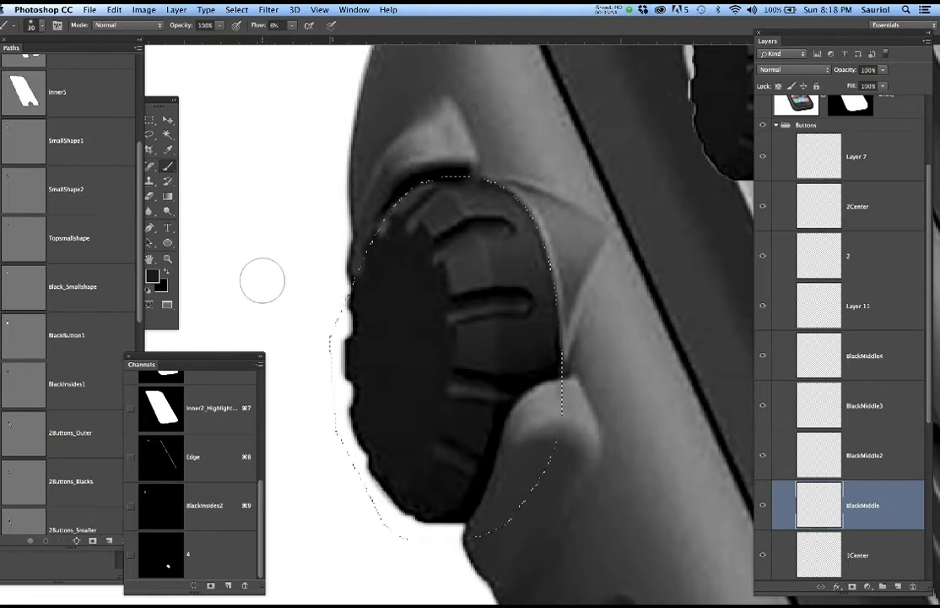
scroll(83, 164, up, 5)
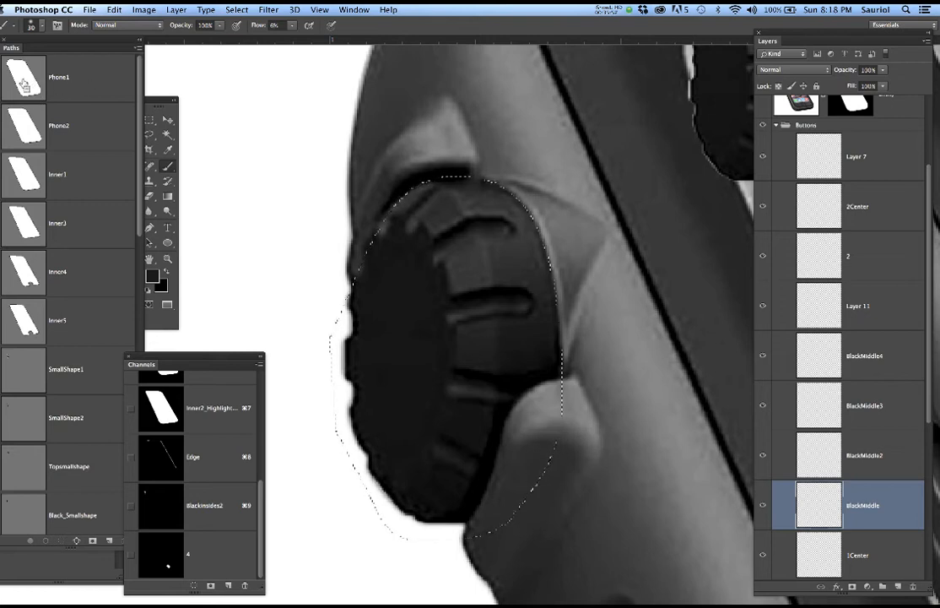
alt+shift+super+click(21, 73)
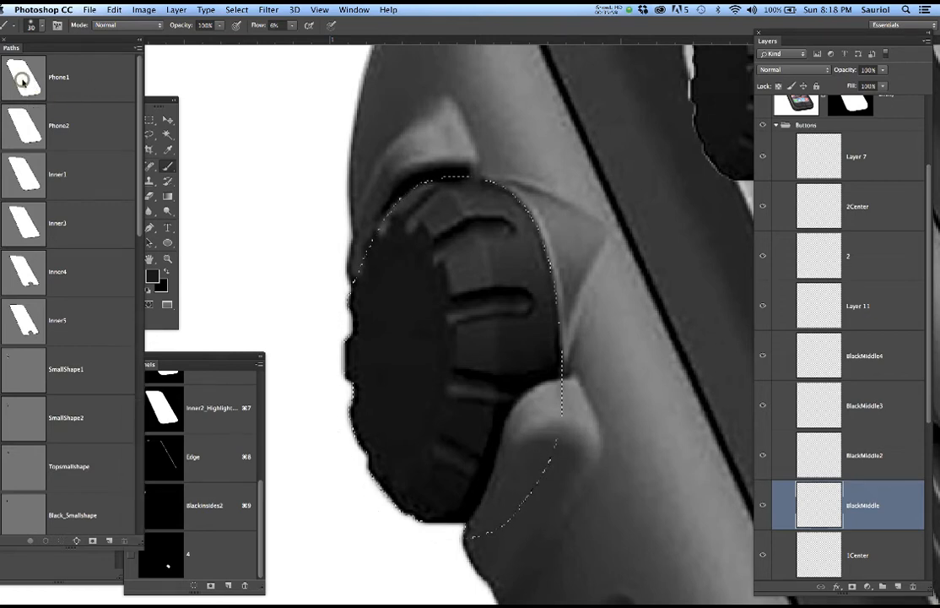
scroll(369, 372, up, 2)
scroll(368, 373, up, 3)
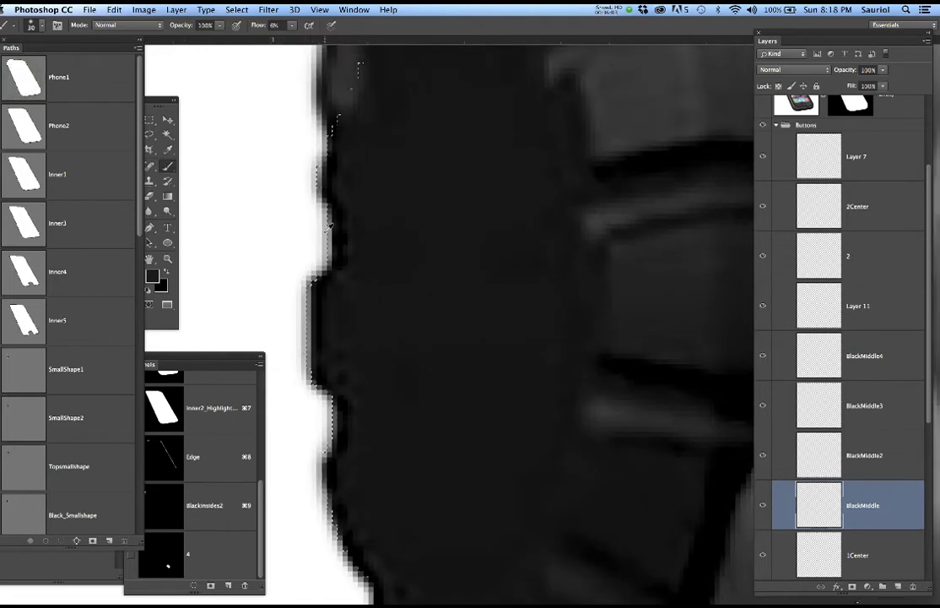
scroll(456, 246, down, 4)
scroll(454, 244, down, 1)
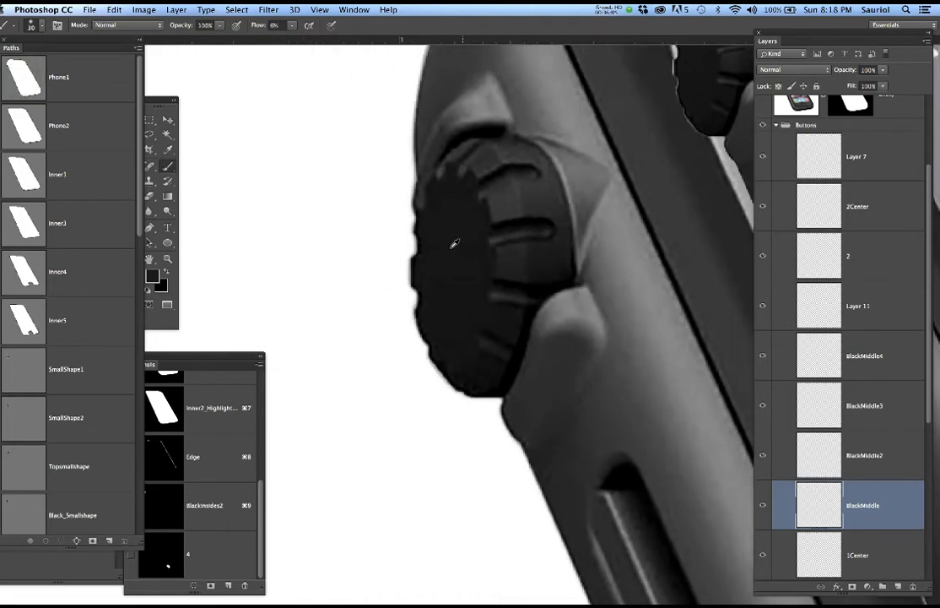
Hide the Clicky reference layer, fill the button selection on BlackMiddle with the dark grey foreground colour, and deselect.
scroll(757, 193, up, 2)
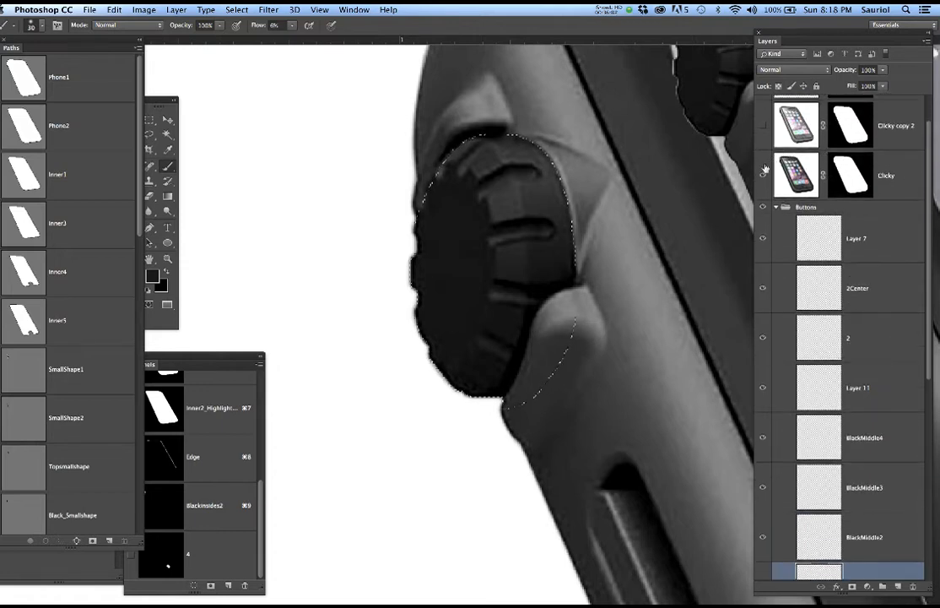
click(762, 177)
drag(594, 275, 566, 291)
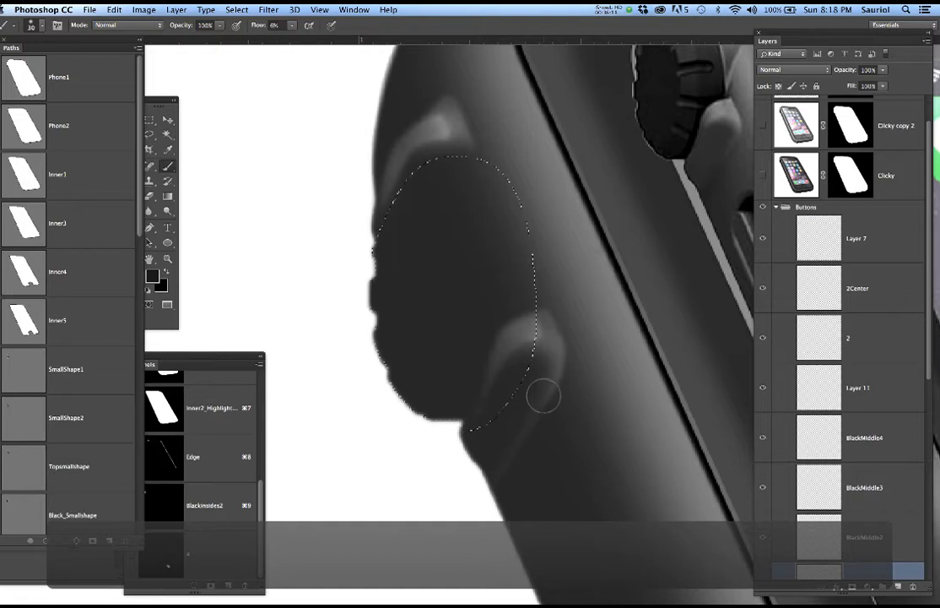
scroll(860, 435, down, 3)
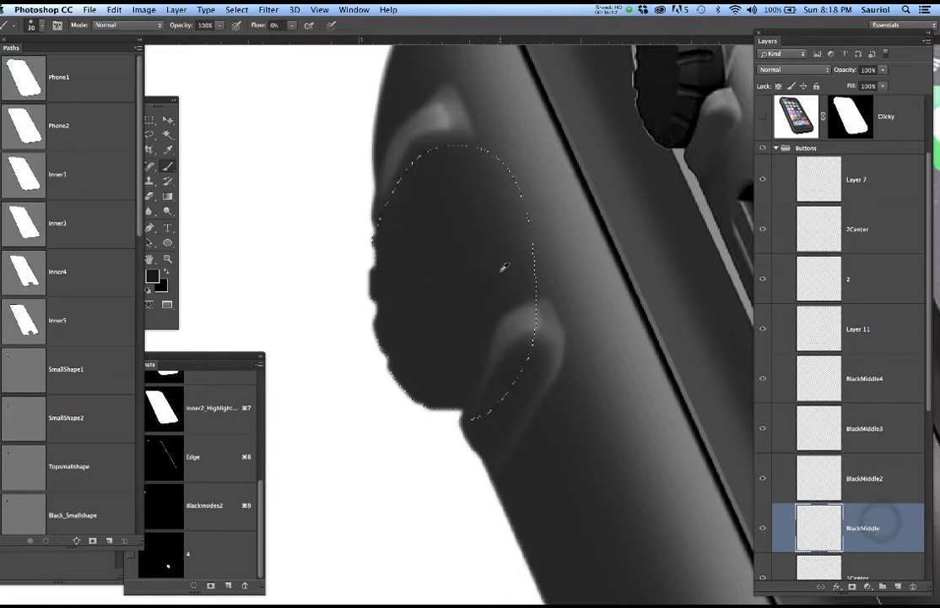
key(alt+BackSpace)
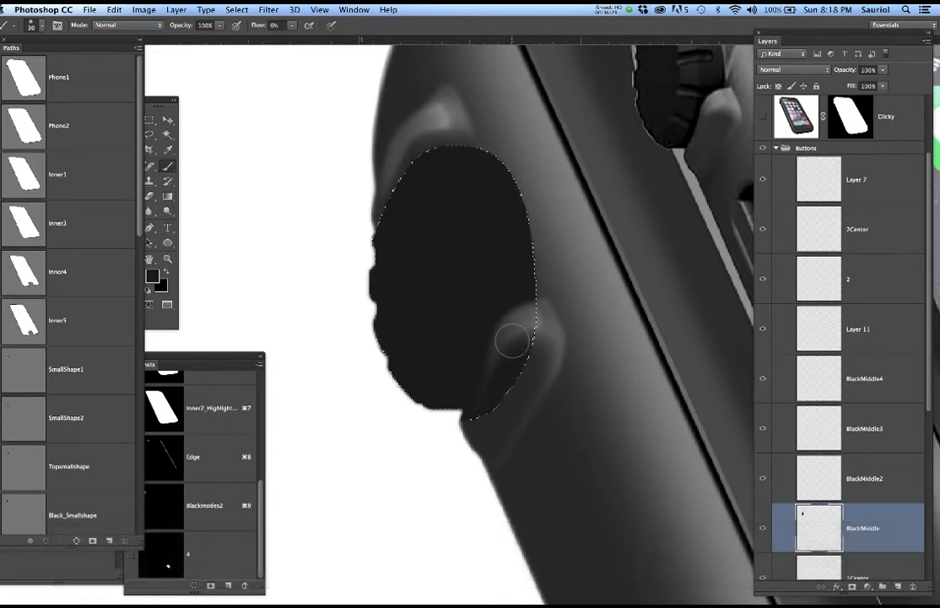
key(super+d)
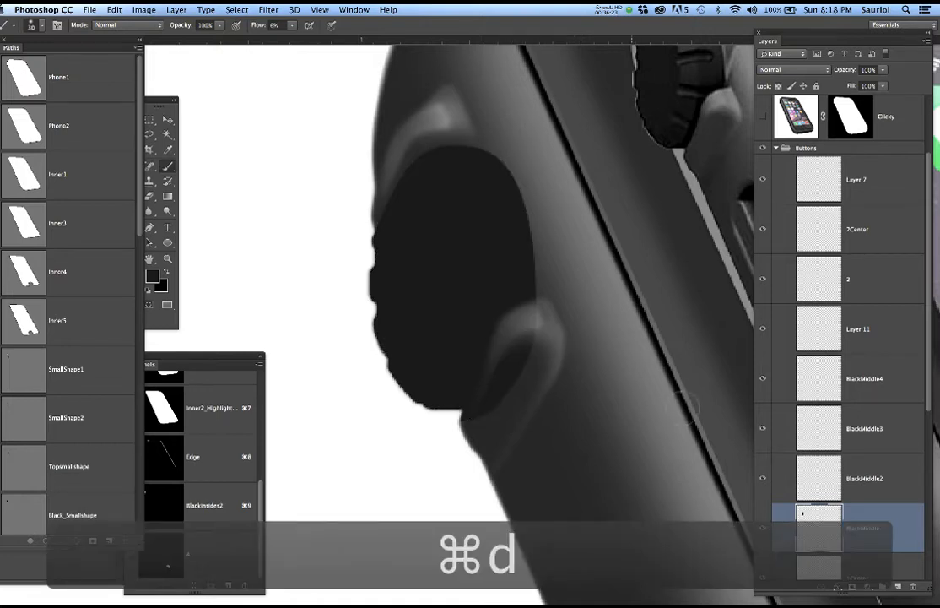
Add a layer mask to BlackMiddle and paint black over the tab overlapping the button's lower edge, refining with a size 15 brush.
click(853, 587)
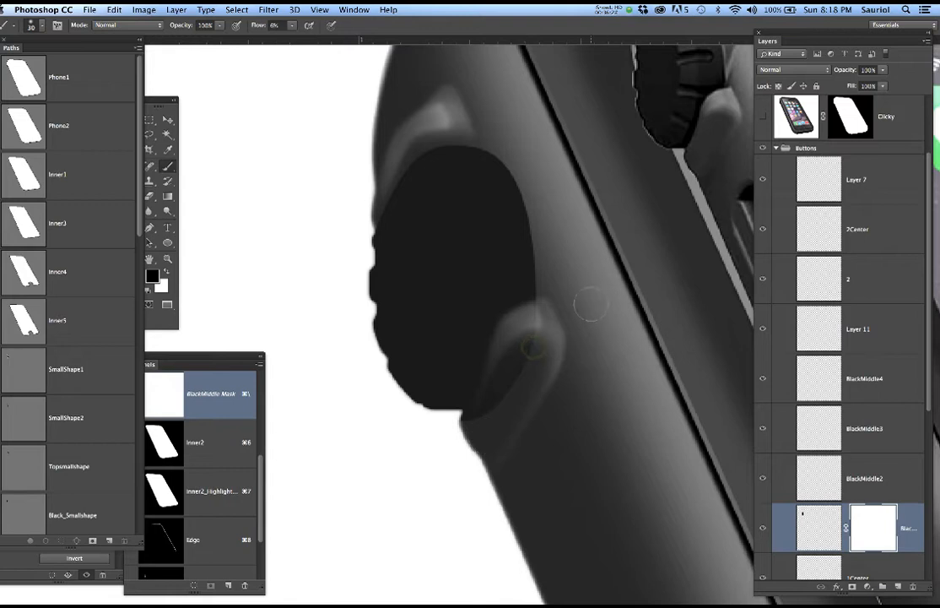
key(bracketright)
key(bracketright)
mouse_move(531, 374)
mouse_down()
mouse_move(543, 310)
mouse_move(529, 366)
mouse_move(549, 331)
mouse_move(516, 412)
mouse_move(500, 431)
mouse_move(514, 398)
mouse_move(508, 388)
mouse_move(522, 381)
mouse_move(498, 400)
mouse_move(531, 366)
mouse_move(518, 401)
mouse_move(462, 454)
mouse_move(493, 393)
mouse_move(502, 410)
mouse_move(471, 450)
mouse_move(471, 427)
mouse_move(453, 453)
mouse_move(546, 325)
mouse_up()
key(bracketleft)
key(bracketleft)
key(bracketleft)
key(bracketleft)
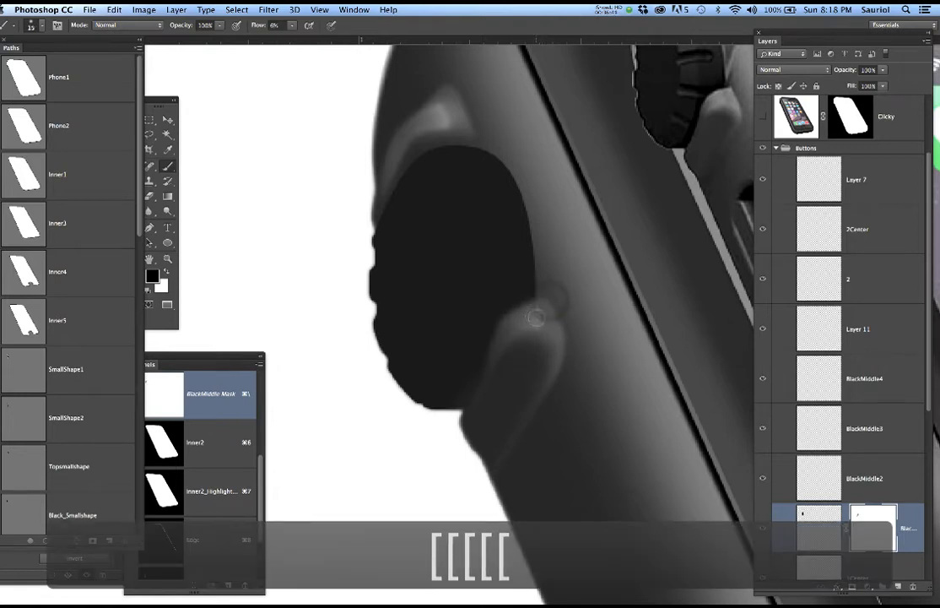
drag(536, 318, 542, 308)
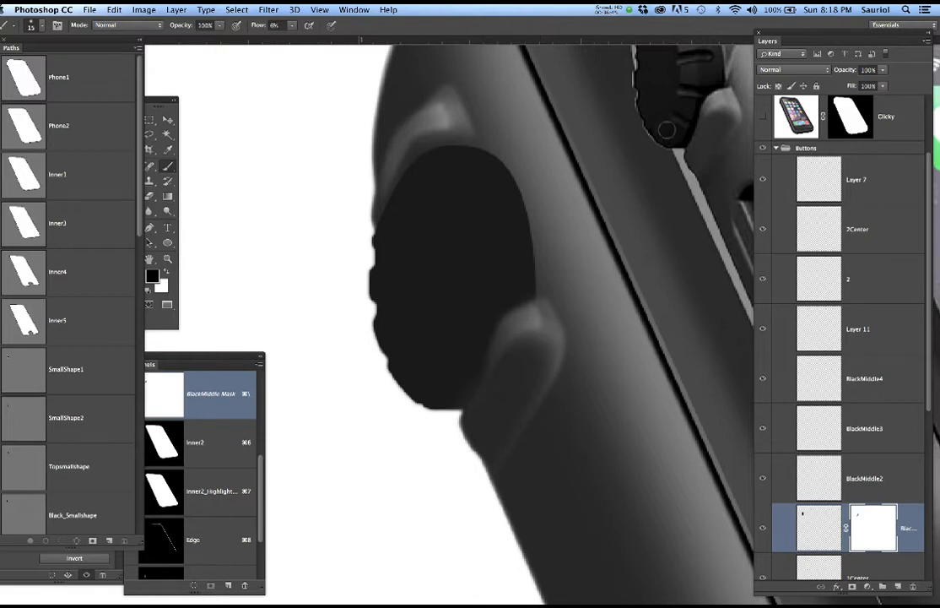
Show the Clicky reference layer again and draw an elliptical path from the centre of the button's flat dark face.
scroll(794, 213, up, 3)
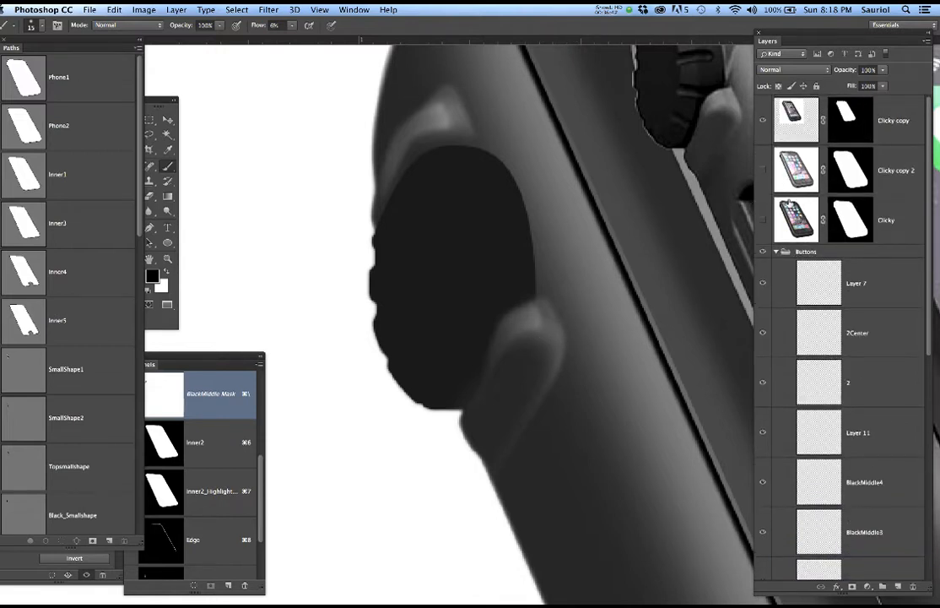
click(763, 220)
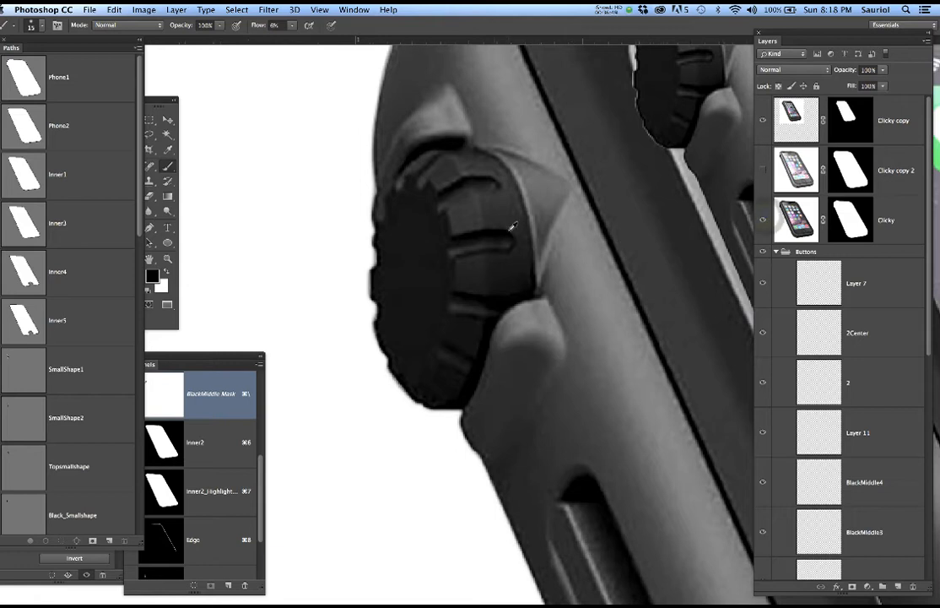
scroll(511, 229, up, 2)
scroll(510, 230, down, 1)
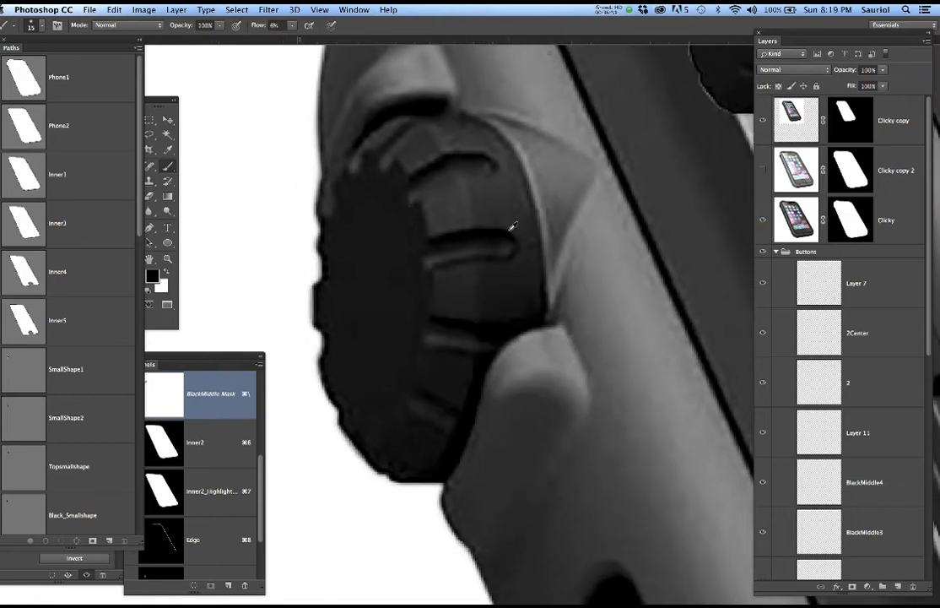
mouse_move(434, 215)
mouse_down()
mouse_move(504, 200)
mouse_move(452, 210)
mouse_move(461, 201)
mouse_up()
key(u)
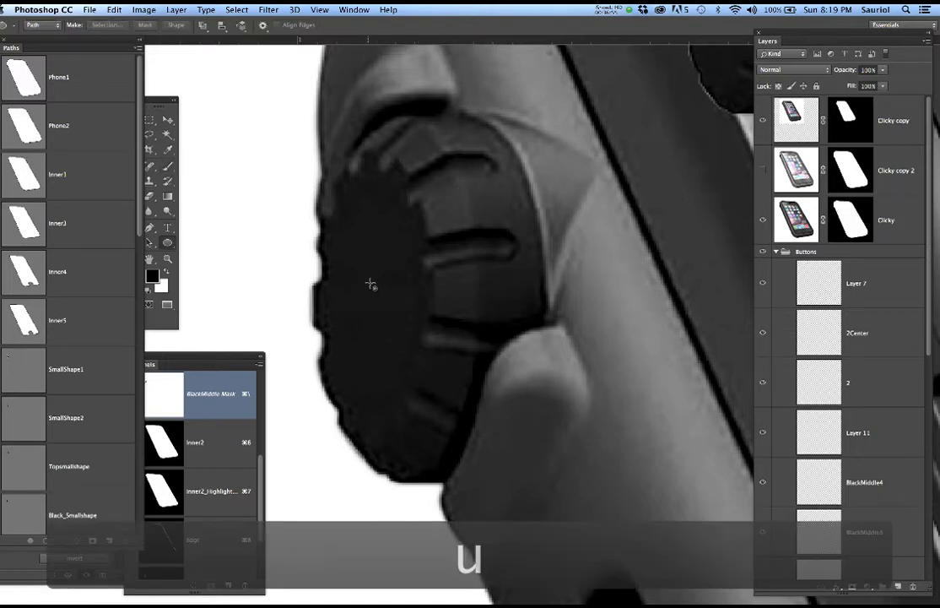
drag(382, 287, 454, 462)
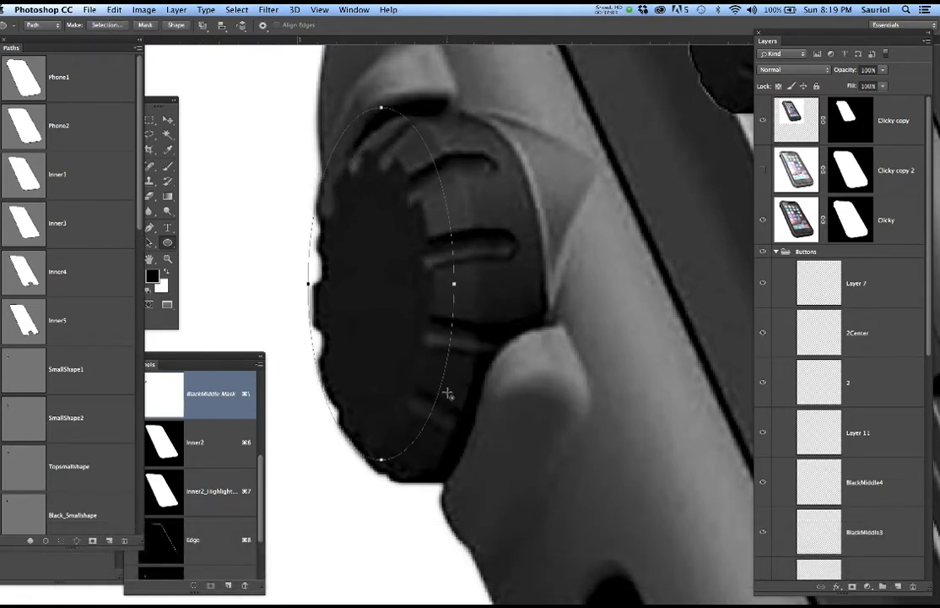
Move the ellipse path about 0.137 in right and 0.023 in down over the button's ridged side using Free Transform.
key(super+t)
drag(424, 341, 508, 356)
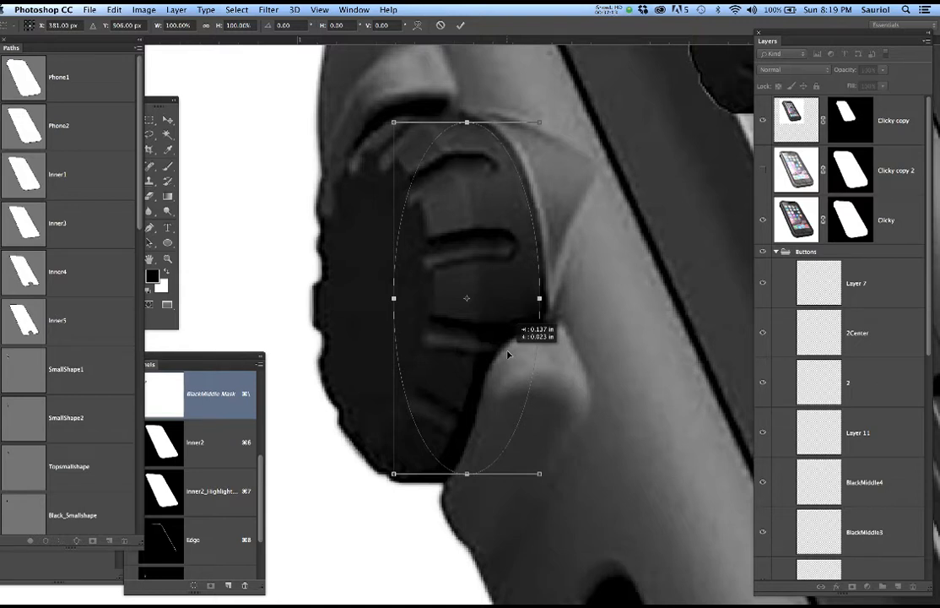
drag(507, 354, 507, 355)
key(Return)
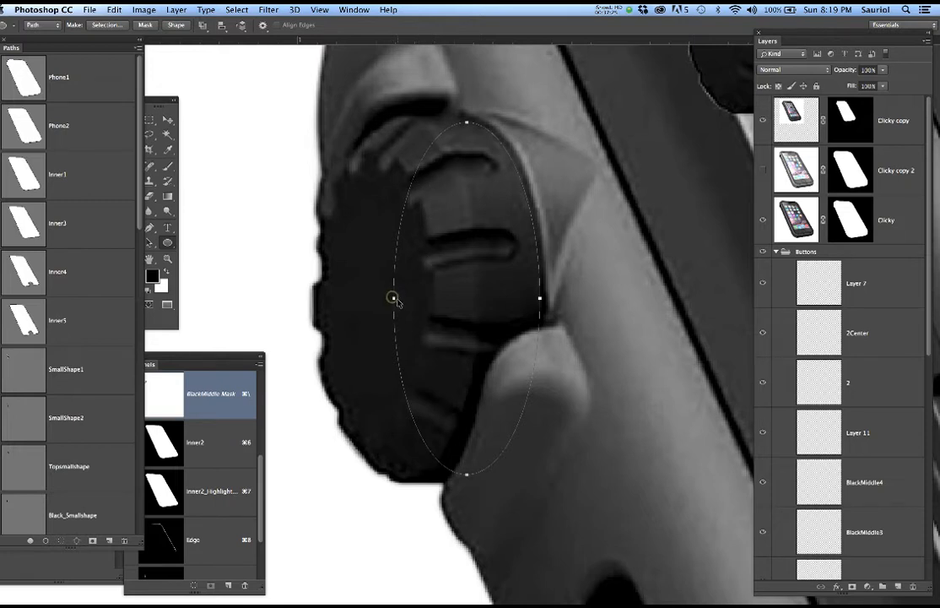
key(p)
key(super+x)
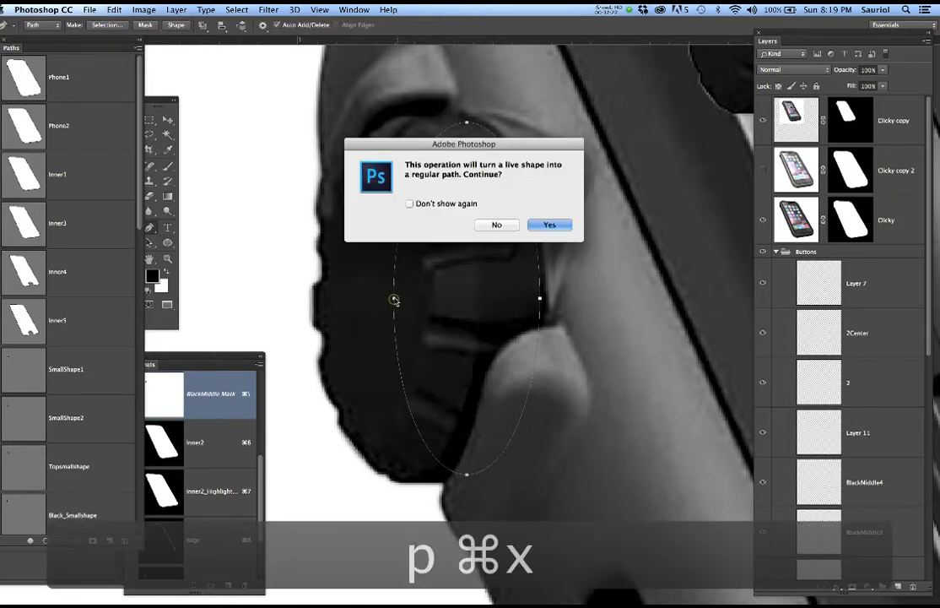
key(Return)
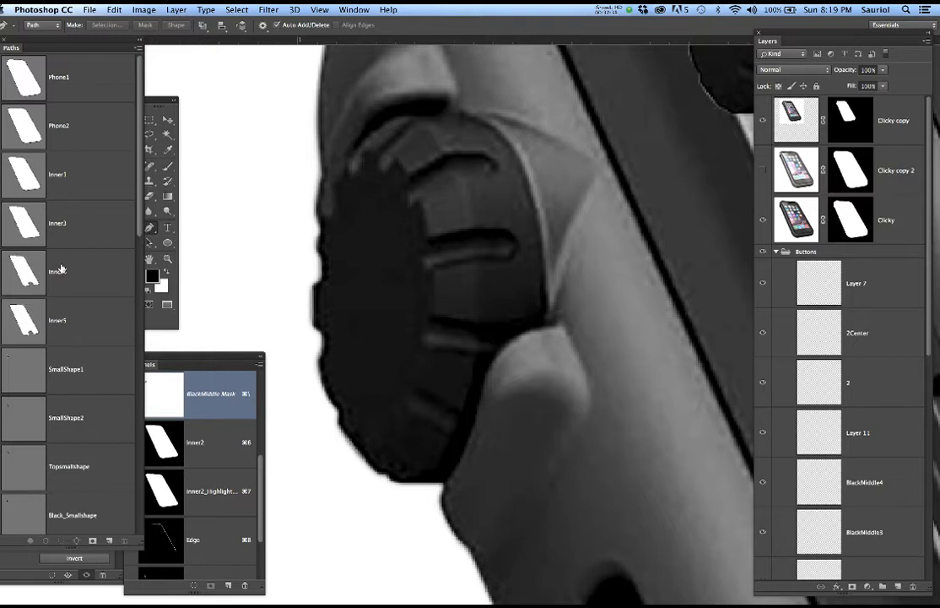
scroll(78, 270, down, 15)
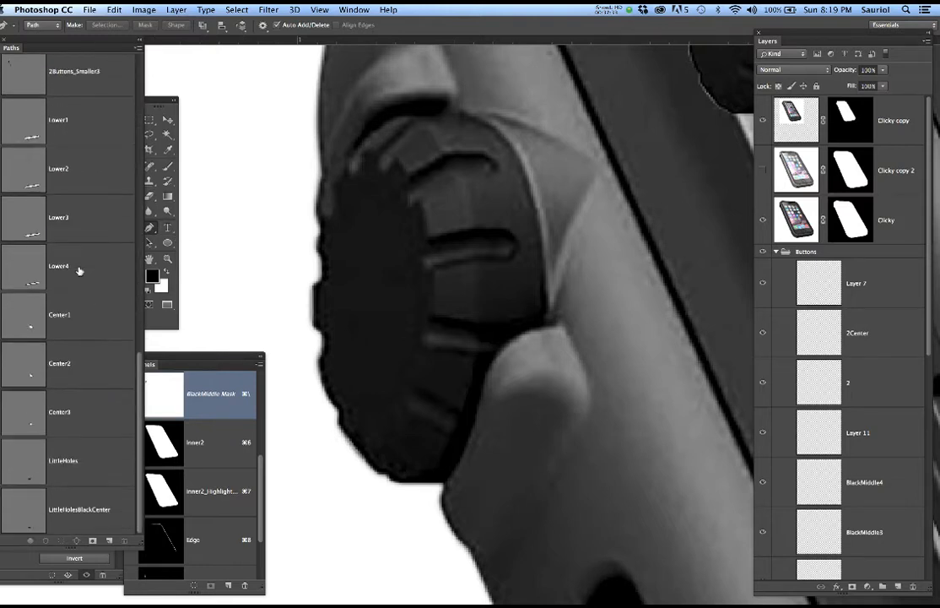
scroll(83, 270, up, 10)
key(super+z)
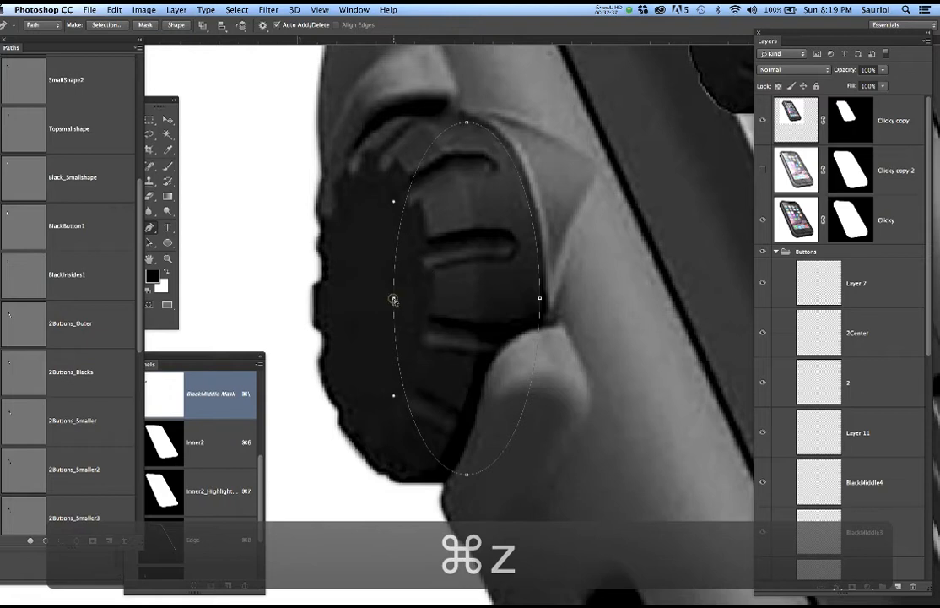
Convert the ellipse to a regular path, pull its left anchor beyond the button, and fit the upper curve with an added anchor.
drag(393, 299, 278, 295)
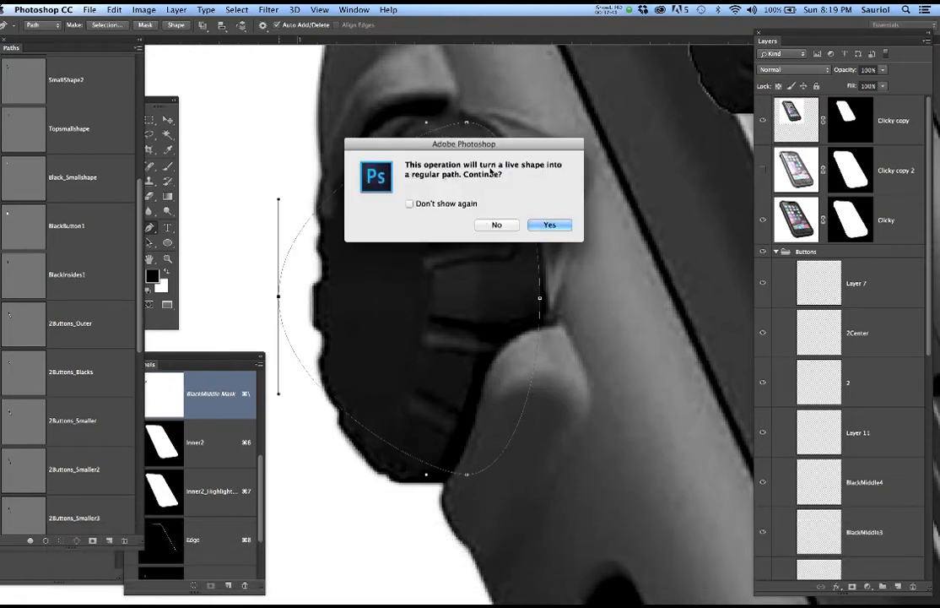
click(550, 224)
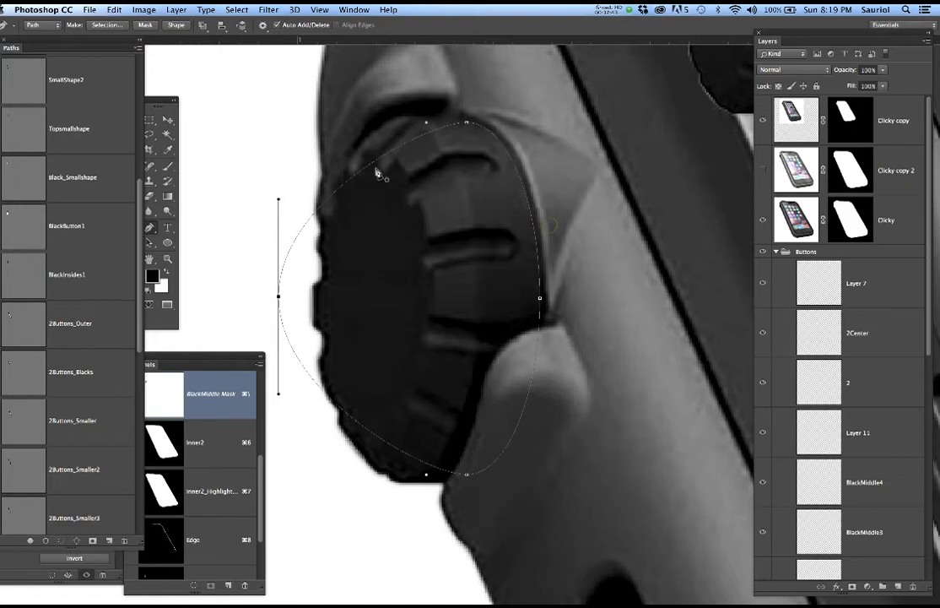
click(367, 167)
drag(367, 166, 369, 135)
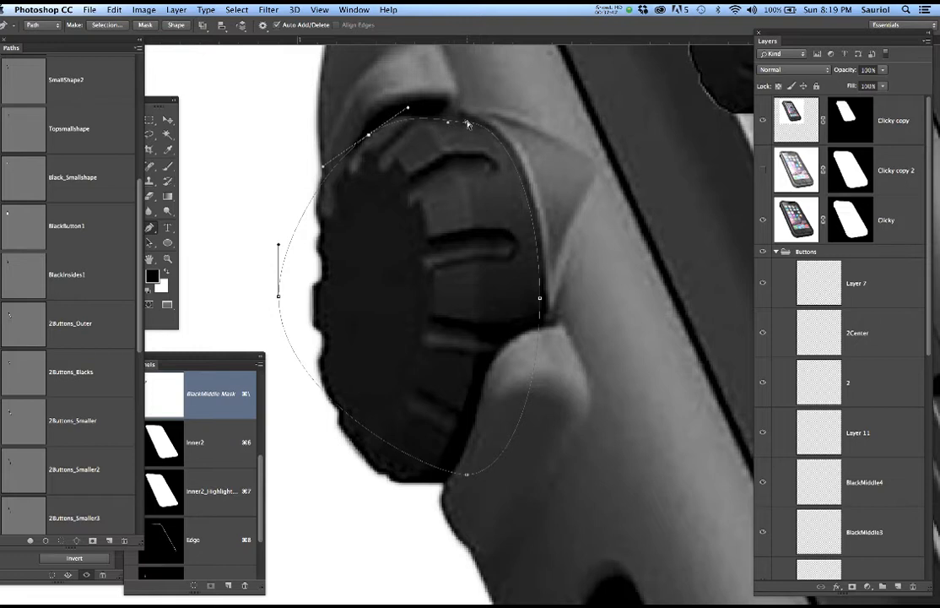
drag(468, 123, 460, 118)
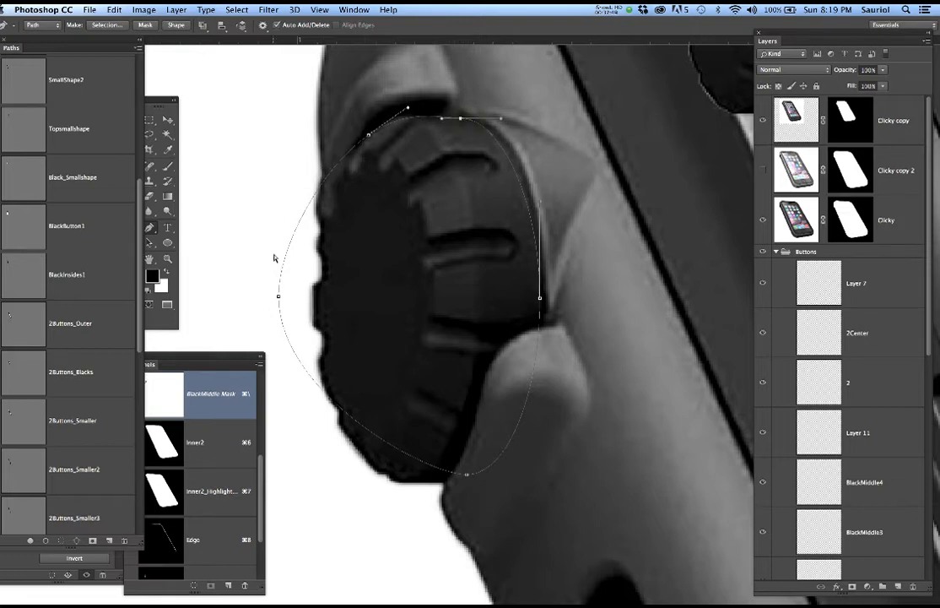
Add an anchor where the path meets the button's upper-left edge and remove the outlying left anchor.
click(279, 296)
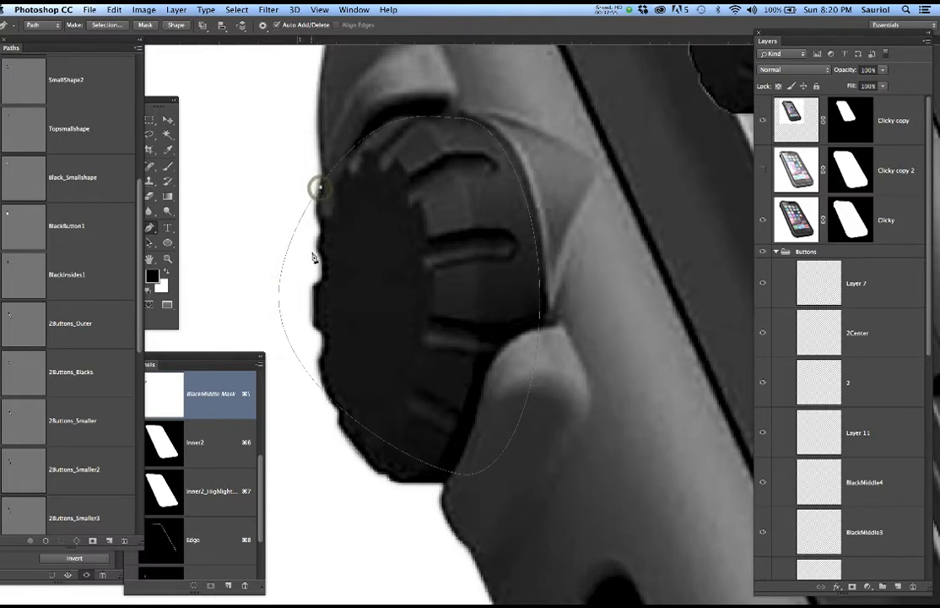
key(super+z)
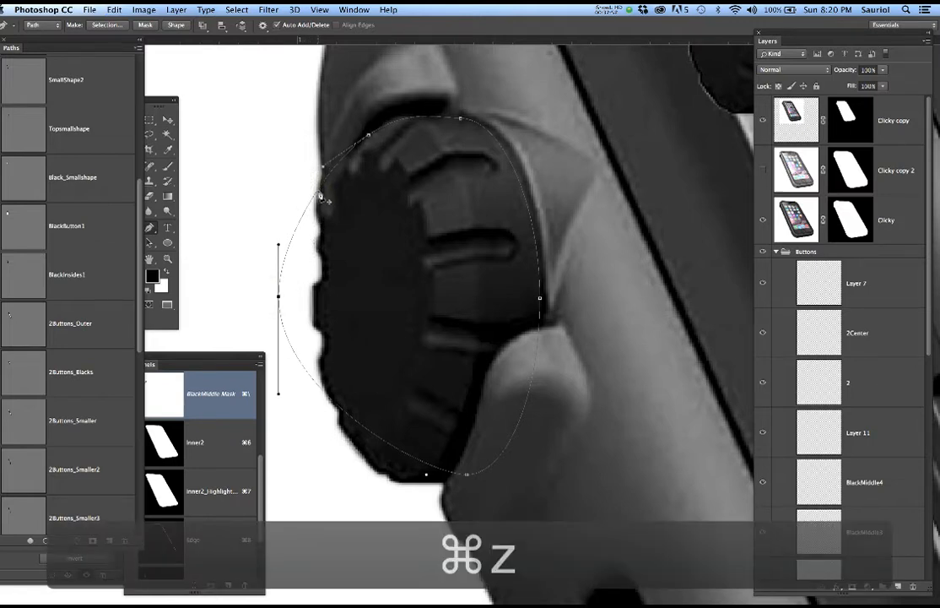
click(314, 194)
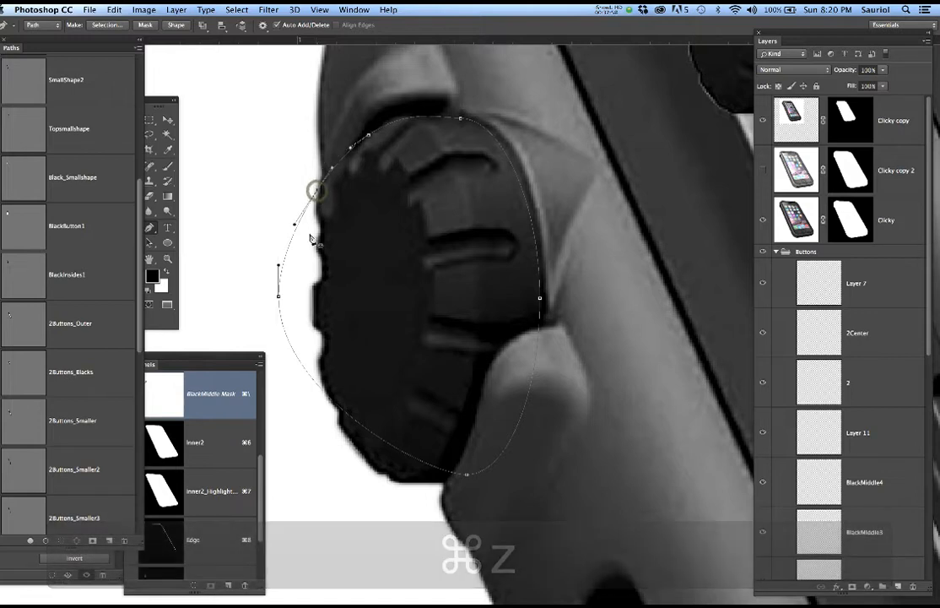
click(280, 300)
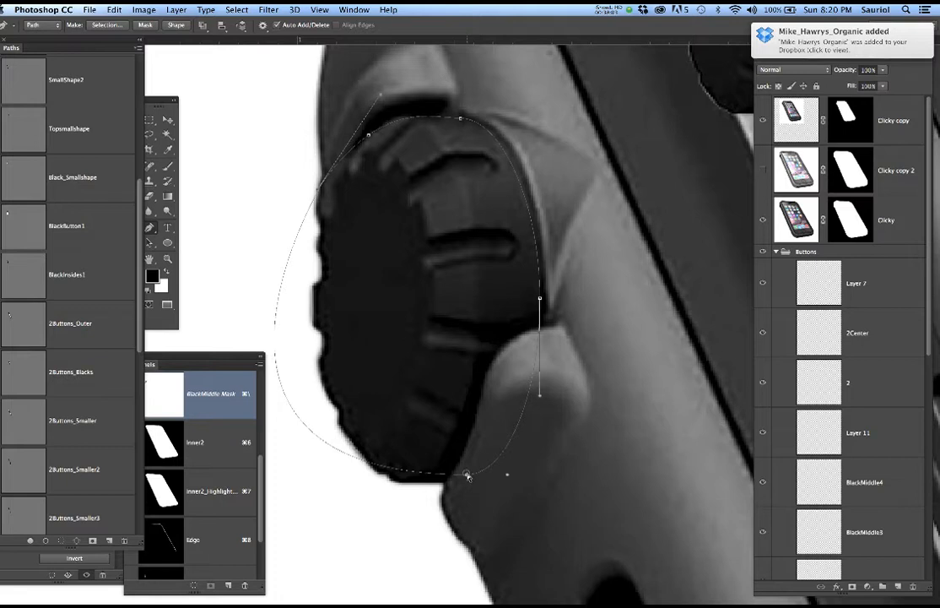
Move the bottom anchor onto the button's lower edge, add an anchor at the lower-left corner, and shorten its long outer handle.
drag(463, 477, 444, 484)
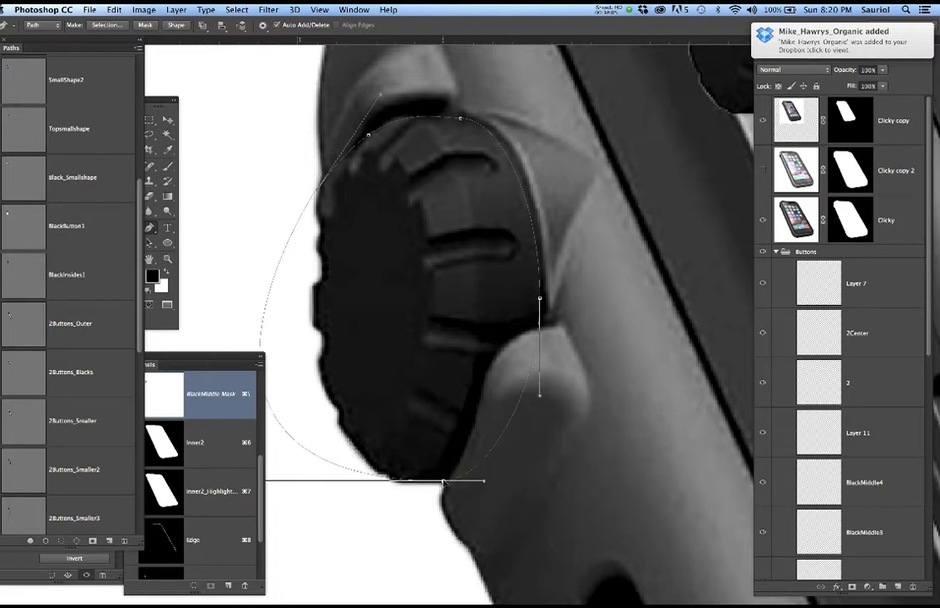
click(393, 479)
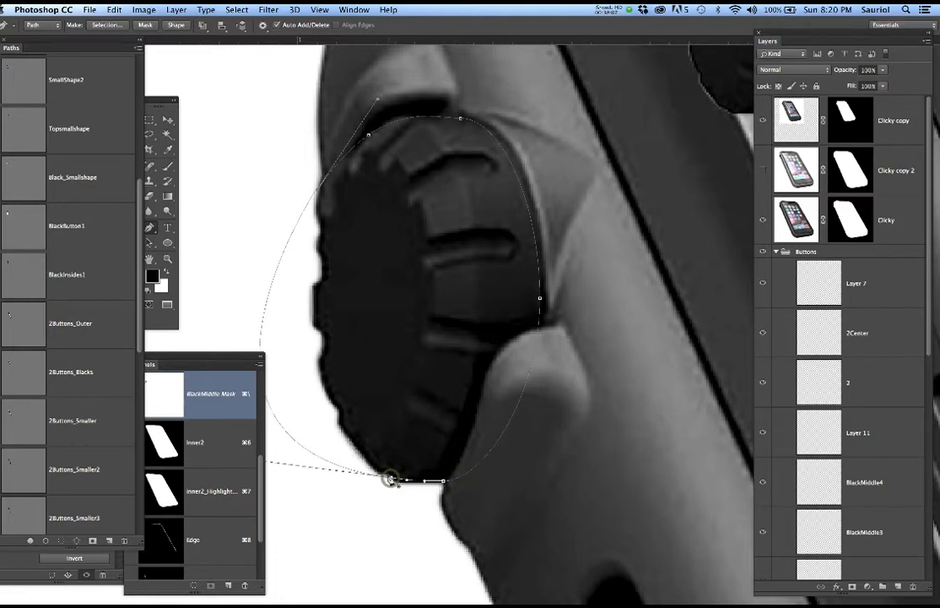
drag(315, 434, 480, 419)
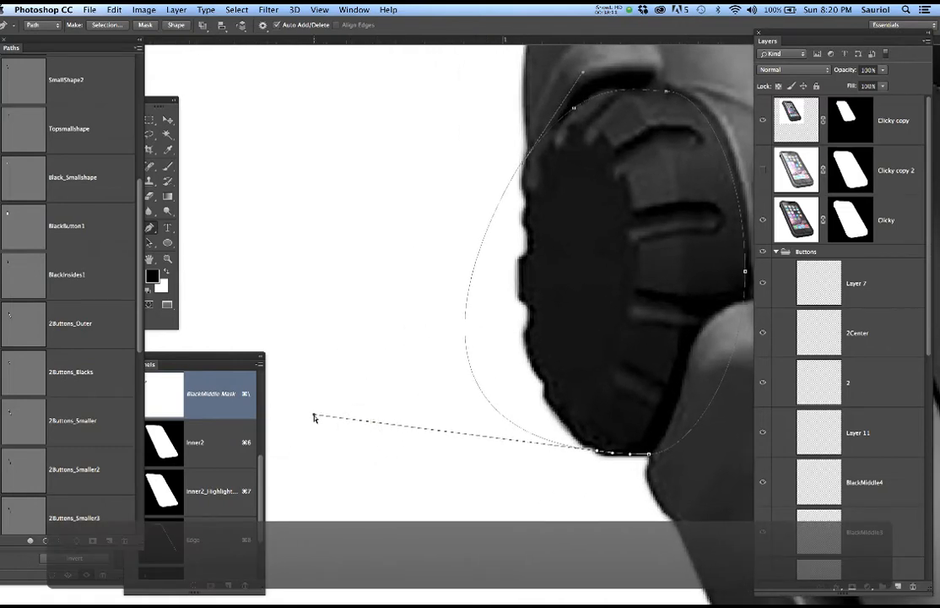
drag(314, 414, 464, 378)
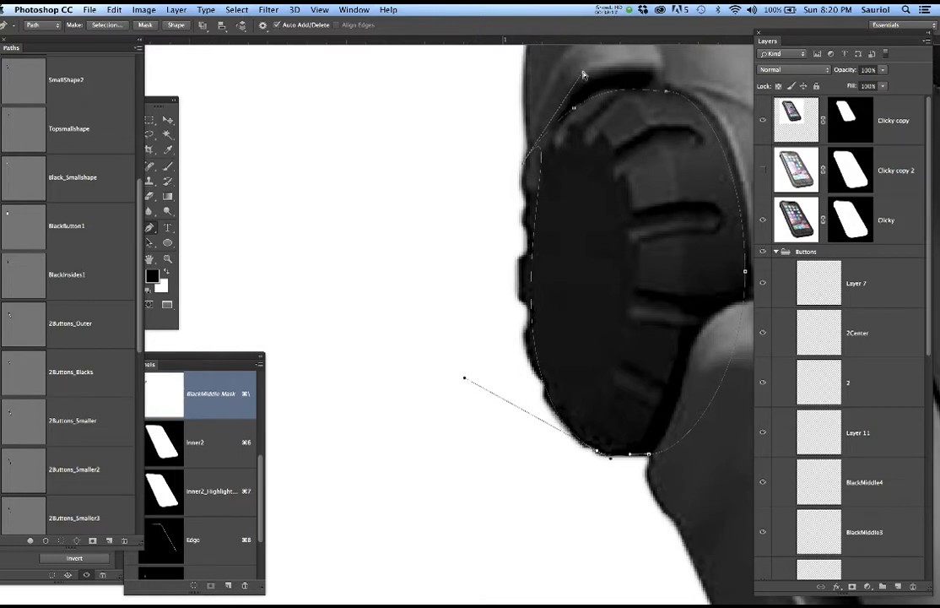
Adjust the direction handles of the upper-left and lower-left anchors so the path follows the button's outer left edge.
drag(584, 74, 532, 245)
drag(527, 191, 544, 129)
click(441, 358)
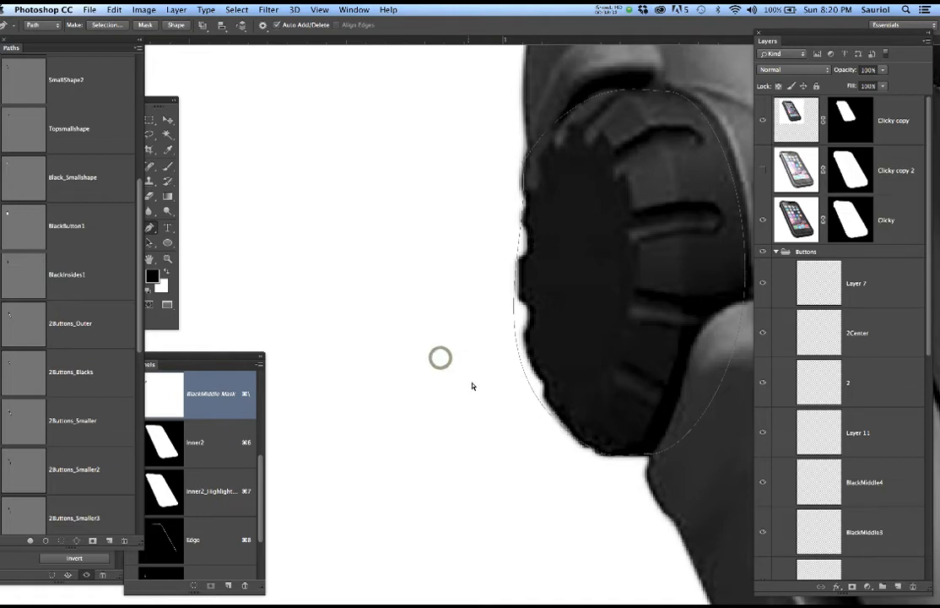
click(595, 420)
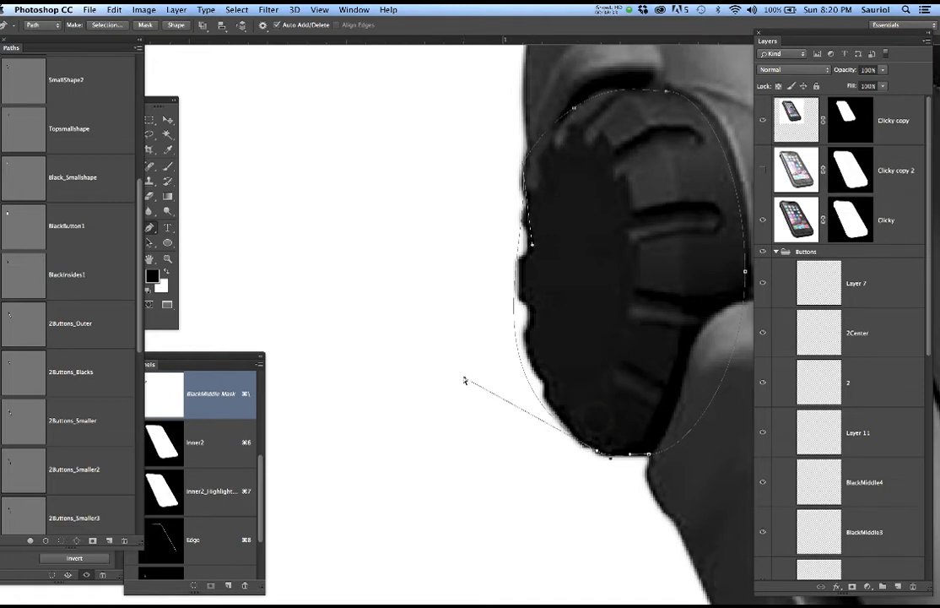
drag(464, 381, 513, 392)
scroll(648, 299, down, 1)
drag(690, 277, 597, 309)
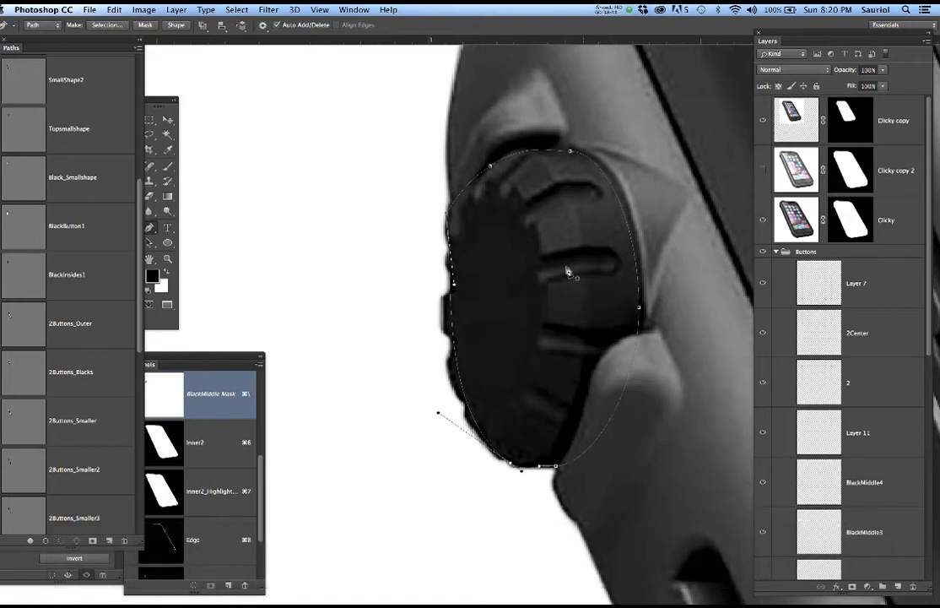
Save the button outline work path as 1 and deselect it.
scroll(89, 335, down, 10)
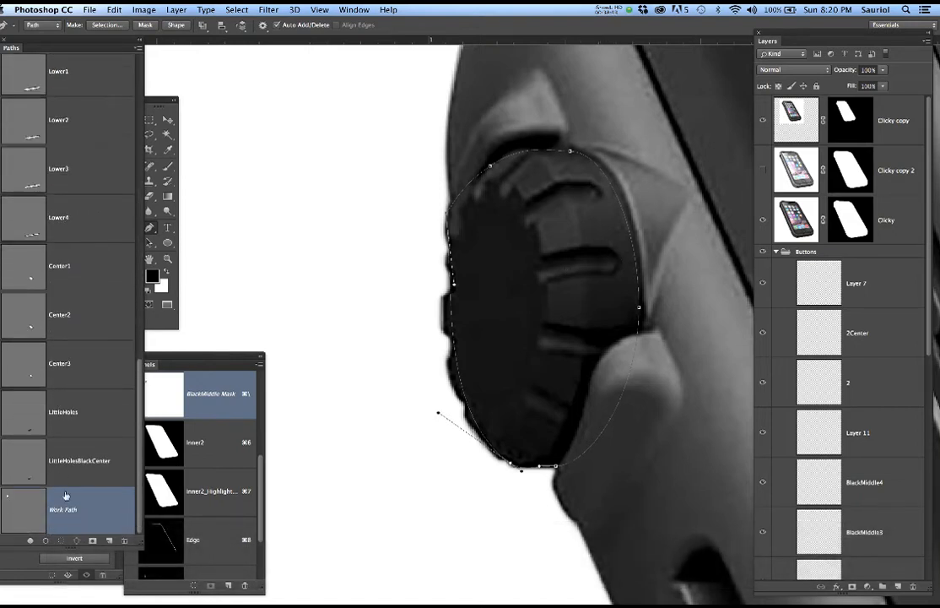
double_click(75, 511)
text(1)
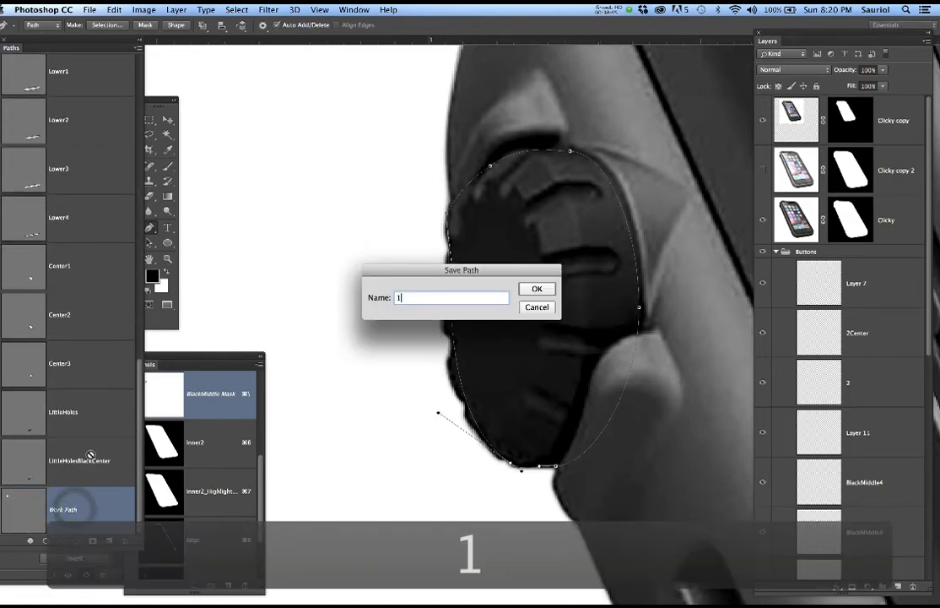
key(Return)
click(85, 511)
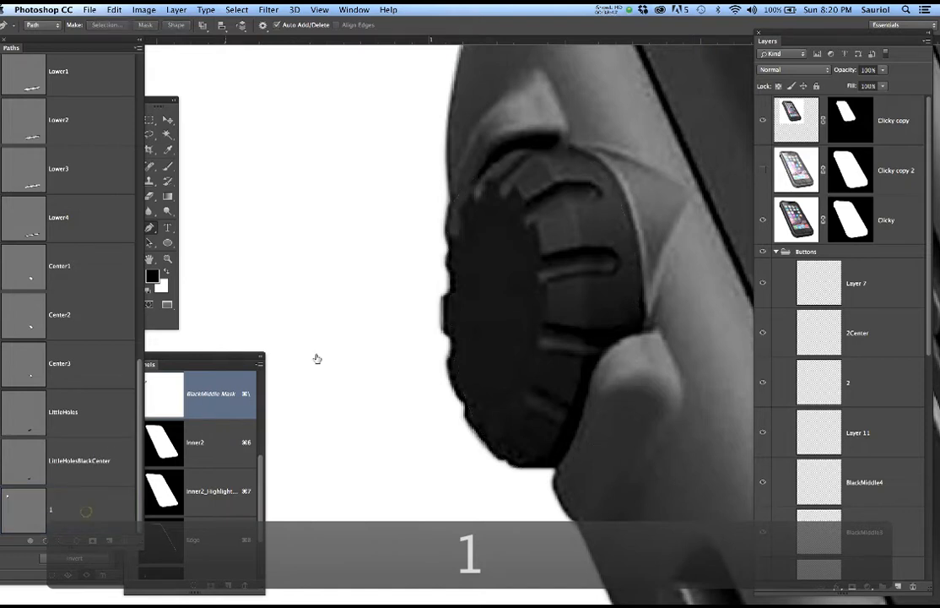
Draw a narrower ellipse path from the button's centre, shift it slightly down, and stretch its base to the button's lower edge.
key(u)
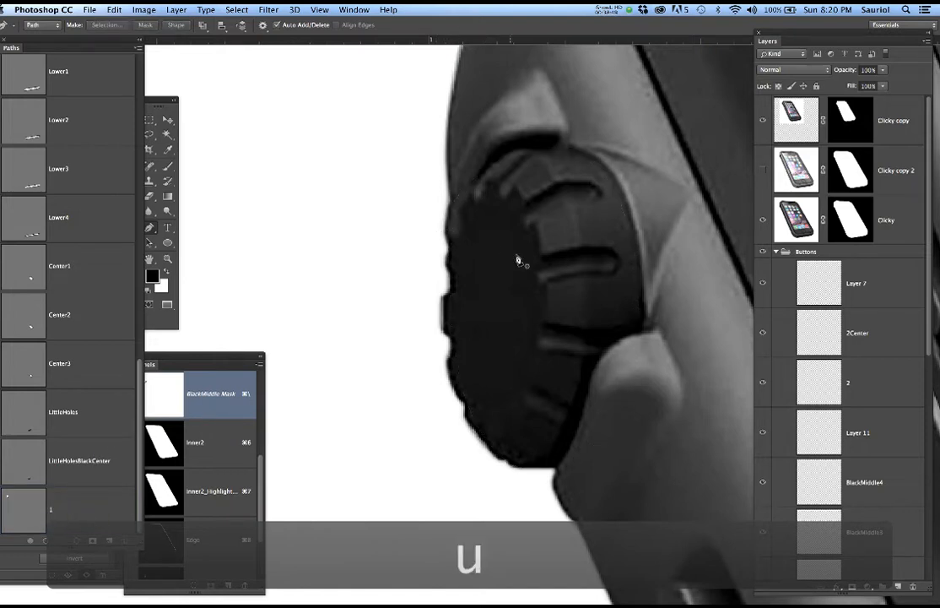
drag(523, 287, 590, 429)
key(super+t)
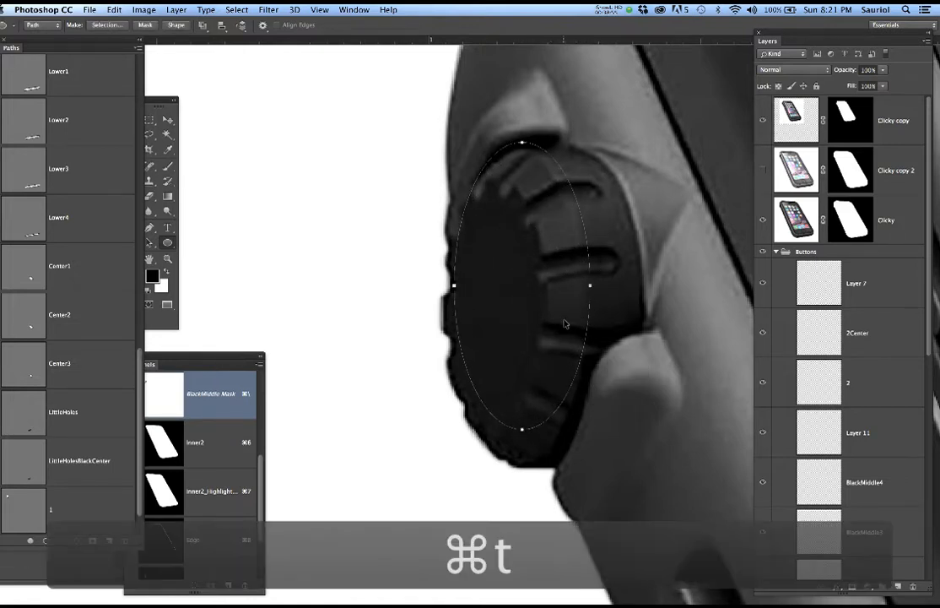
drag(552, 293, 550, 304)
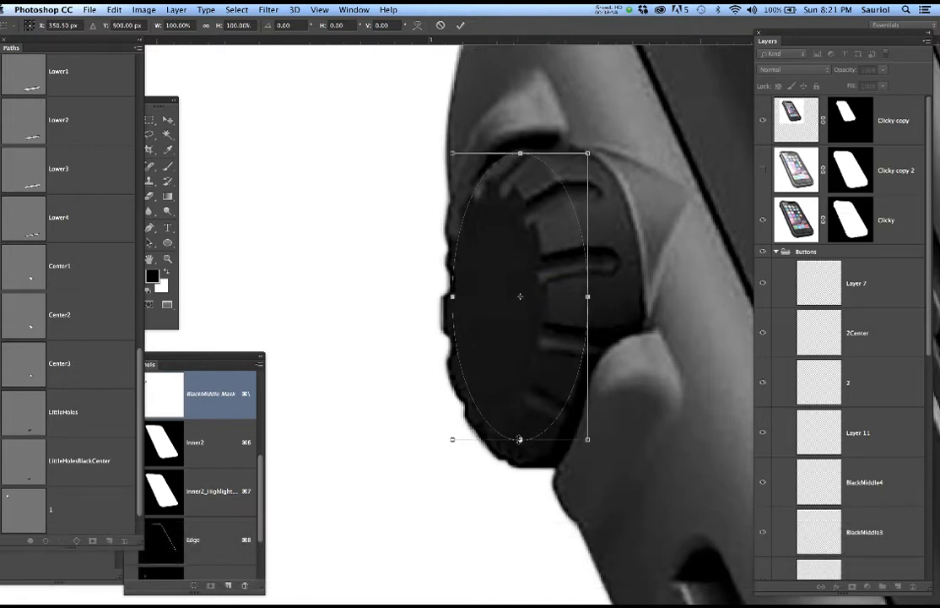
drag(520, 440, 520, 465)
key(Return)
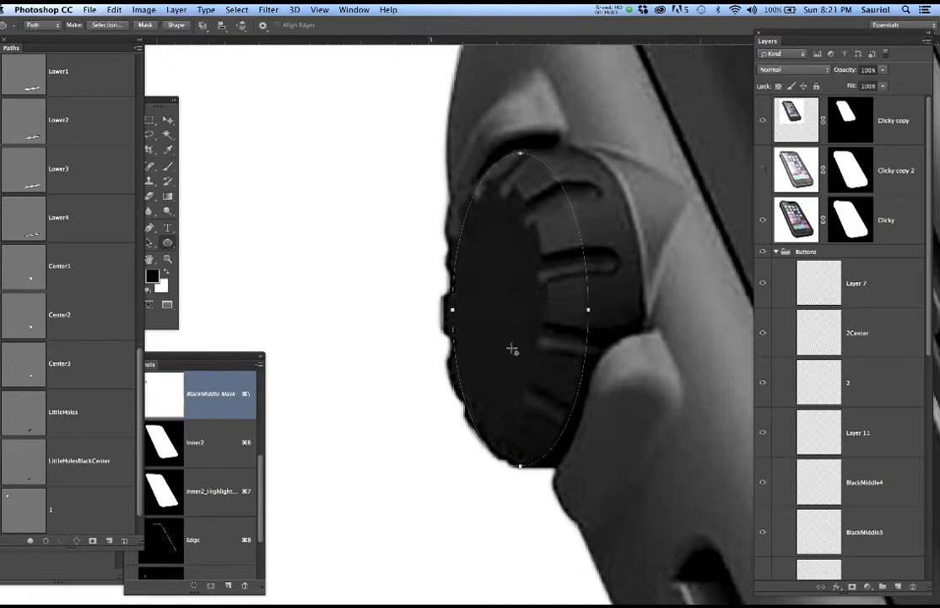
Save the narrower ellipse work path as 2 and deselect it.
scroll(84, 478, down, 1)
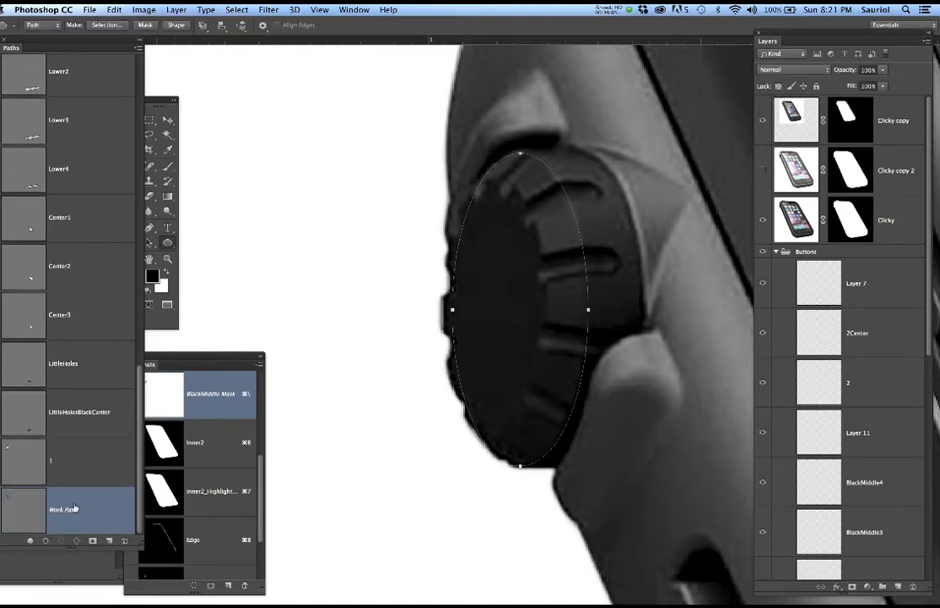
double_click(70, 510)
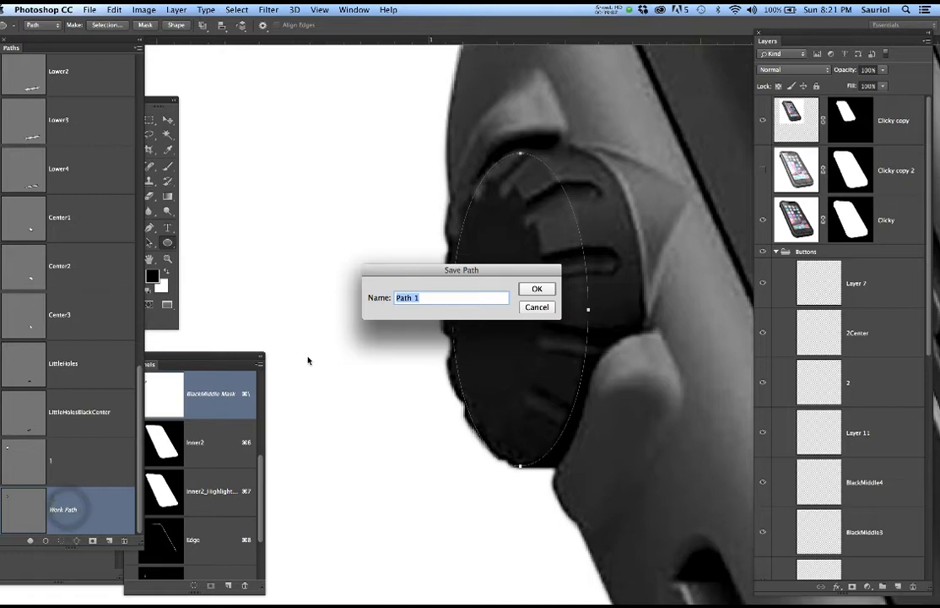
text(2)
key(Return)
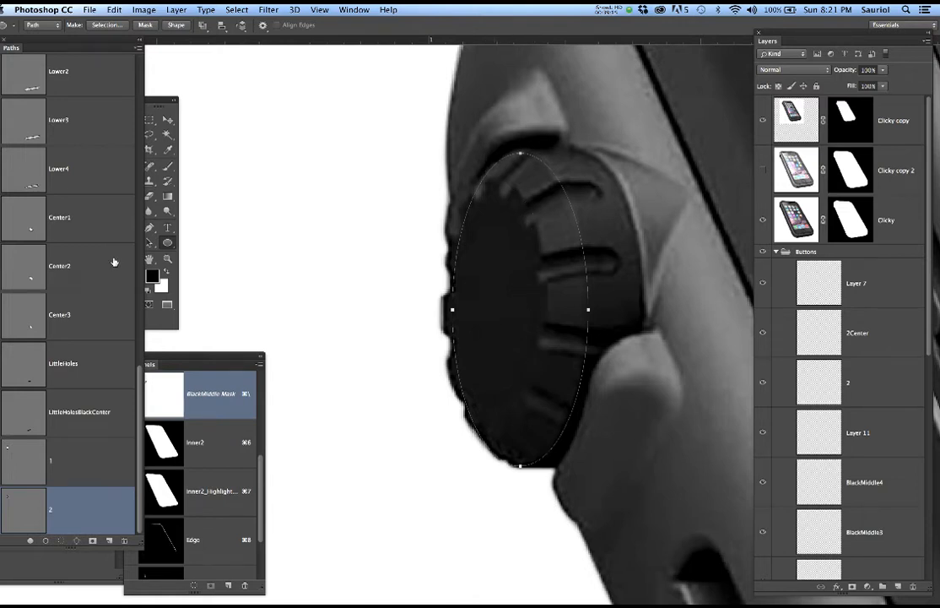
click(81, 514)
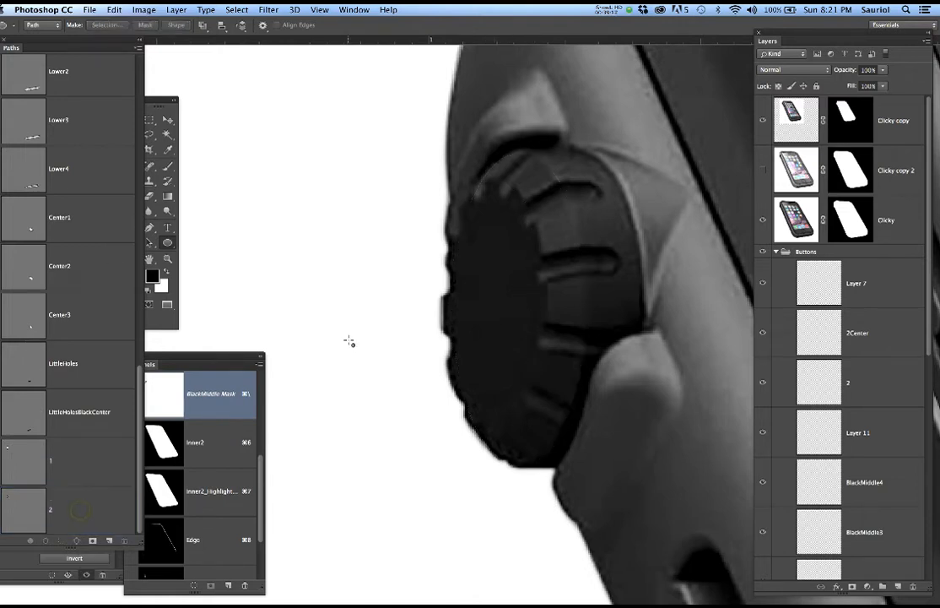
Draw a third ellipse path about 0.18 in wide and 0.48 in high from the button's centre, and stretch its base to 104.17% height.
key(u)
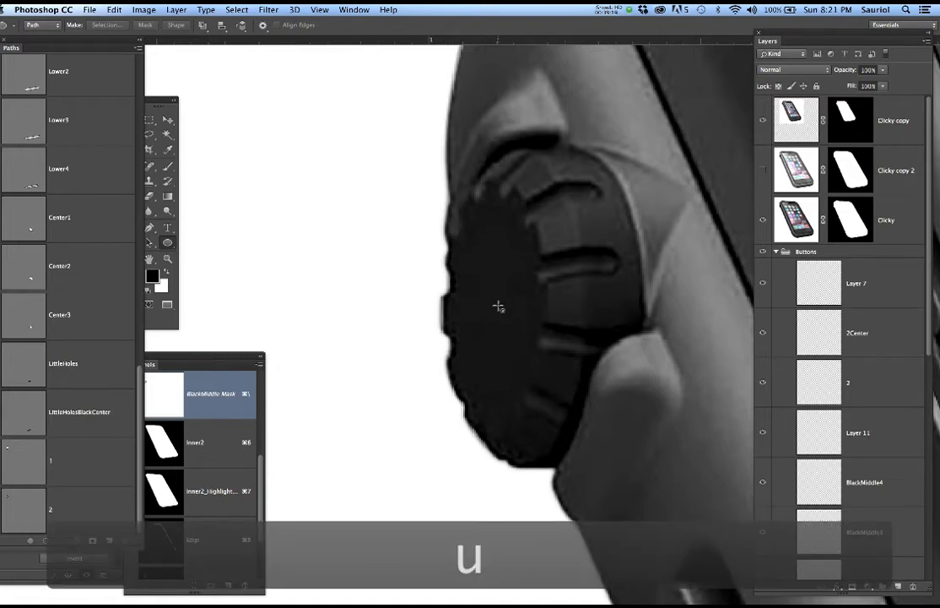
drag(498, 306, 544, 437)
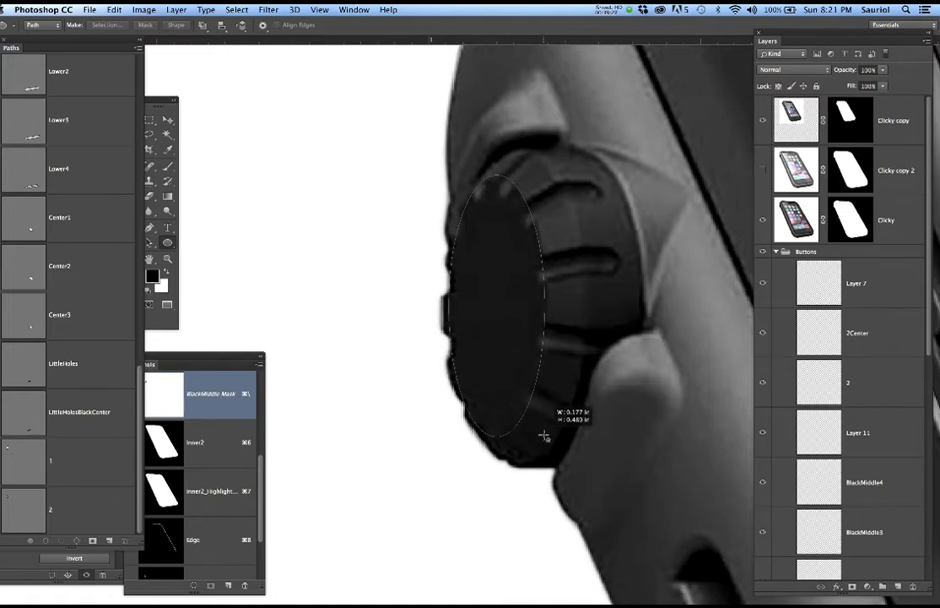
drag(544, 436, 546, 436)
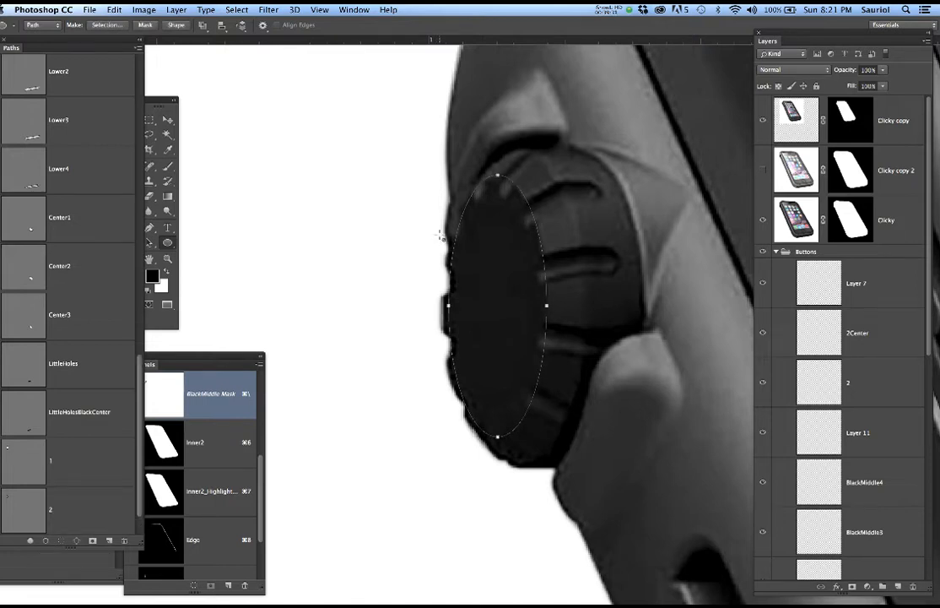
key(super+t)
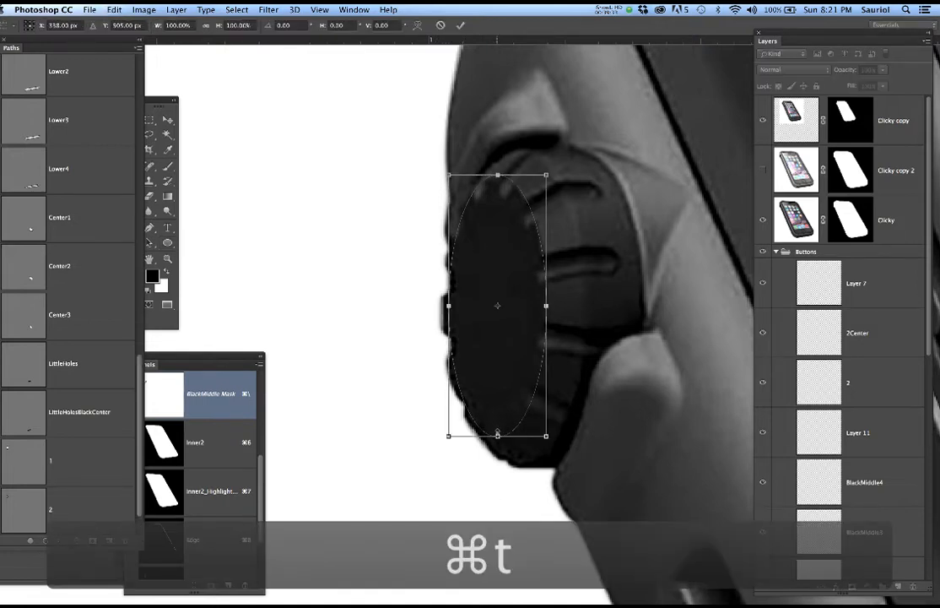
drag(498, 436, 497, 447)
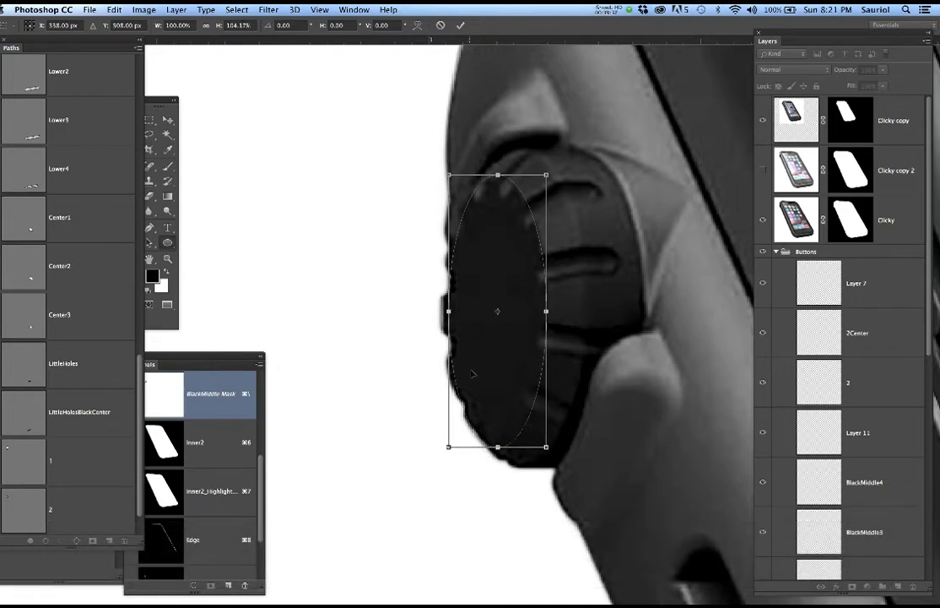
key(Return)
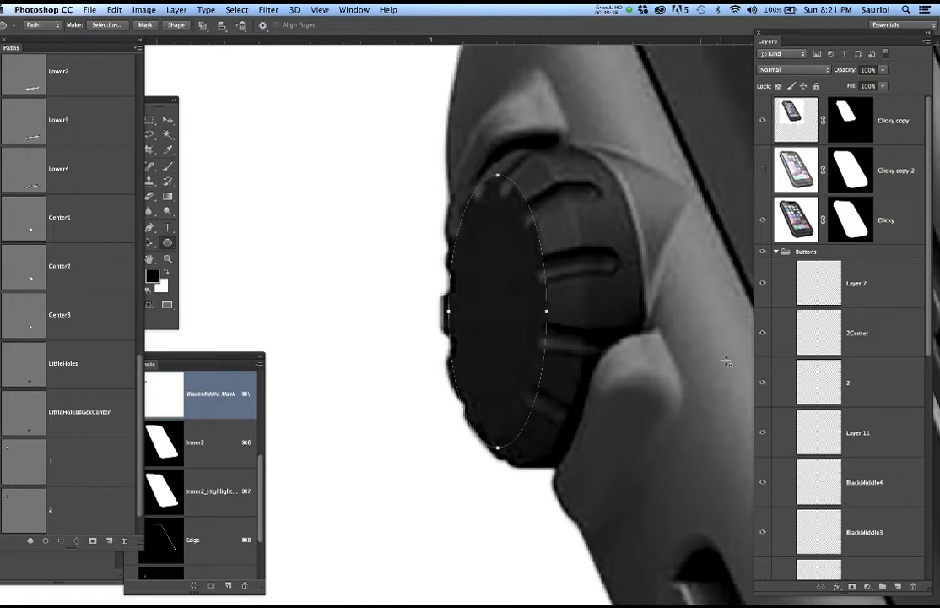
Make BlackMiddle2 the active layer and load path 1 as a selection.
scroll(847, 465, down, 3)
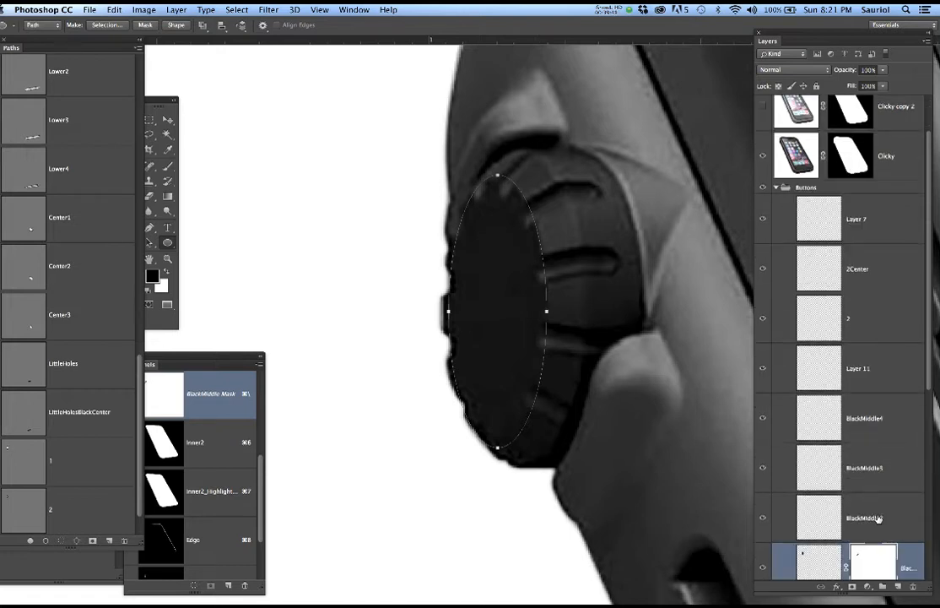
scroll(878, 518, down, 2)
click(873, 483)
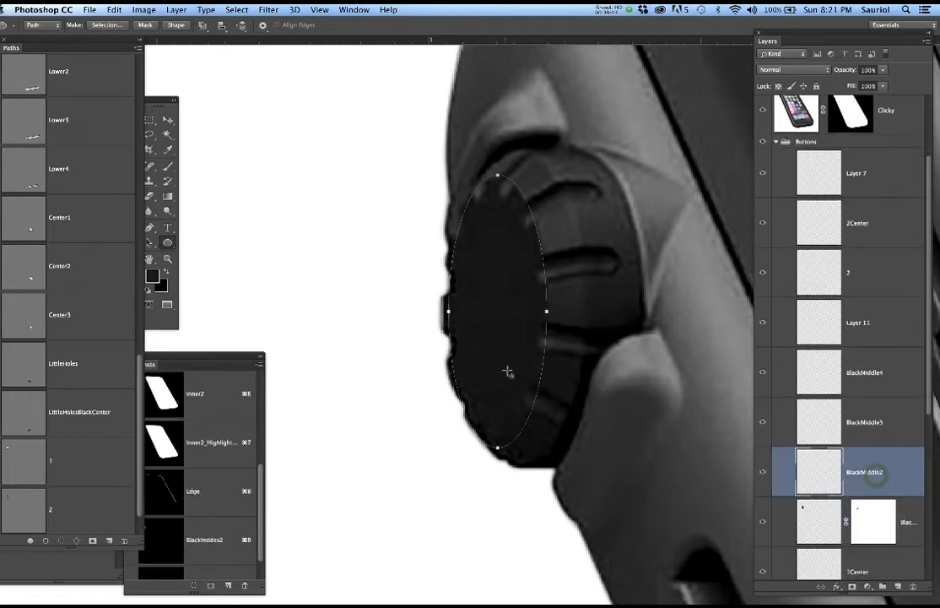
super+click(23, 461)
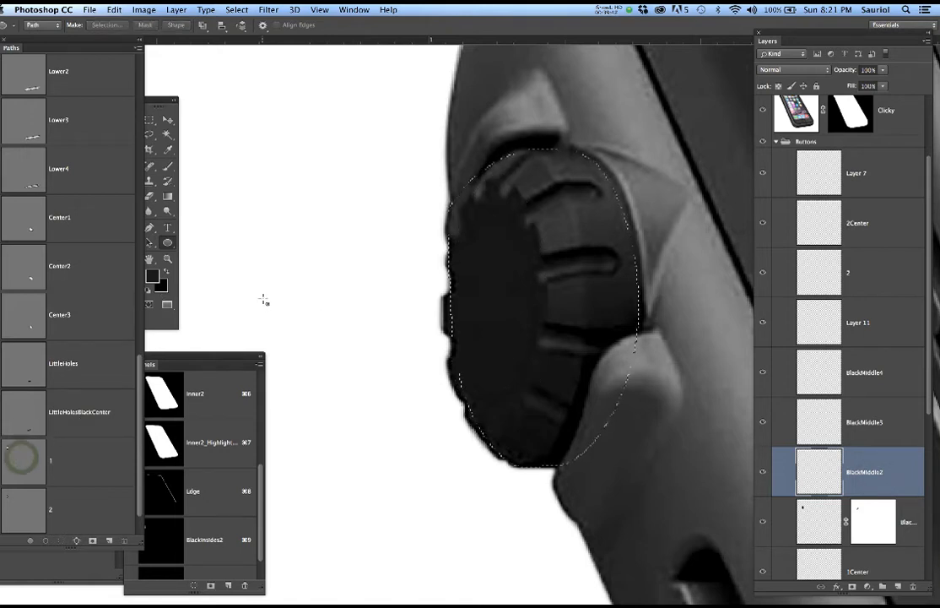
With the selection edges hidden, paint soft grey shading on the button's upper-right rim using a 45 px brush at 6% flow and sampled greys.
key(b)
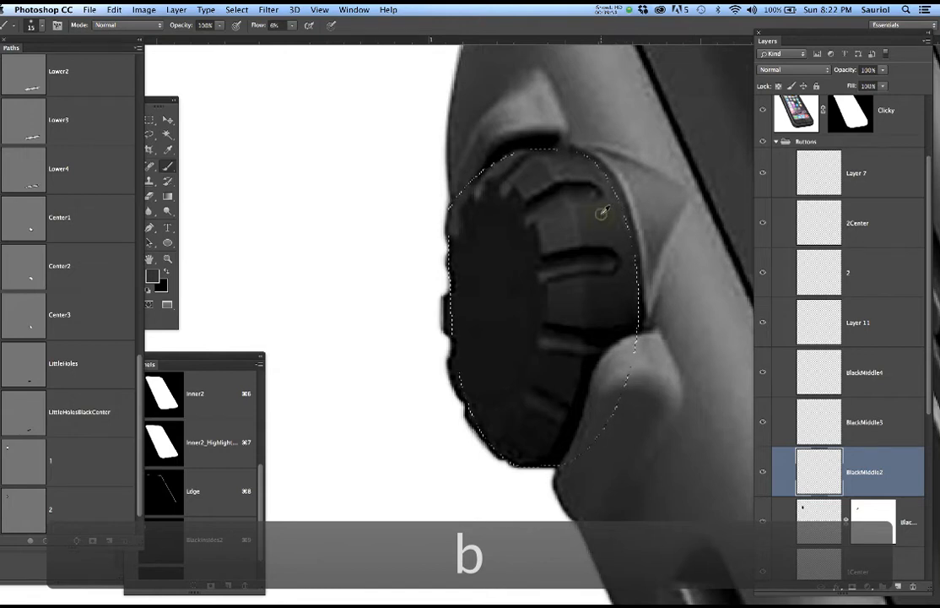
key(bracketright)
key(bracketright)
key(bracketright)
key(bracketright)
key(bracketright)
key(bracketright)
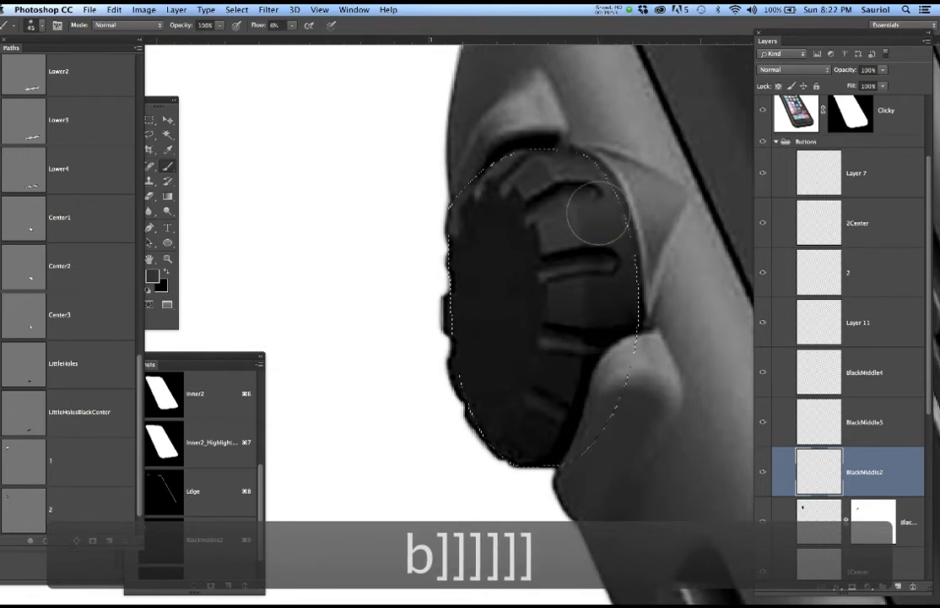
scroll(602, 206, down, 2)
scroll(604, 226, down, 3)
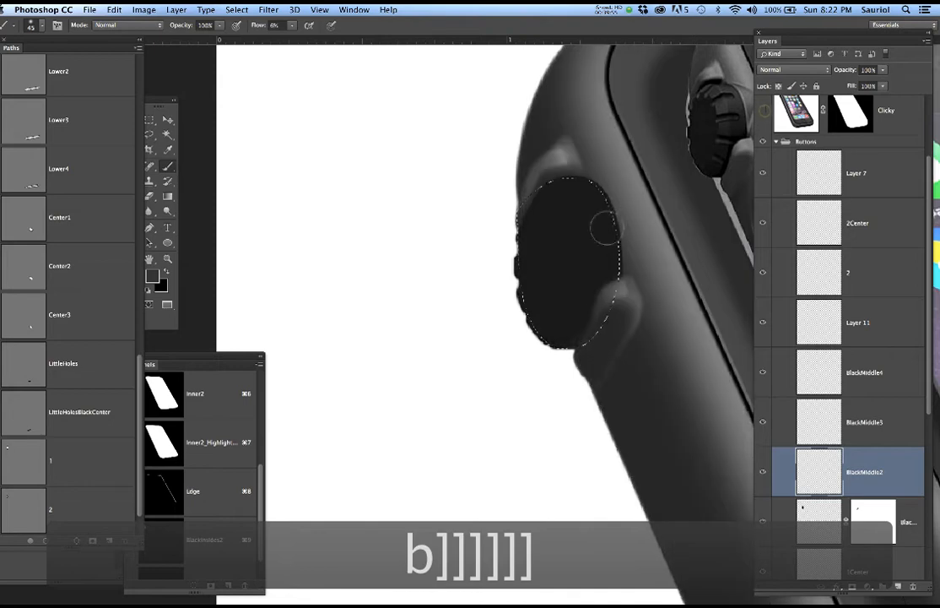
scroll(546, 267, up, 4)
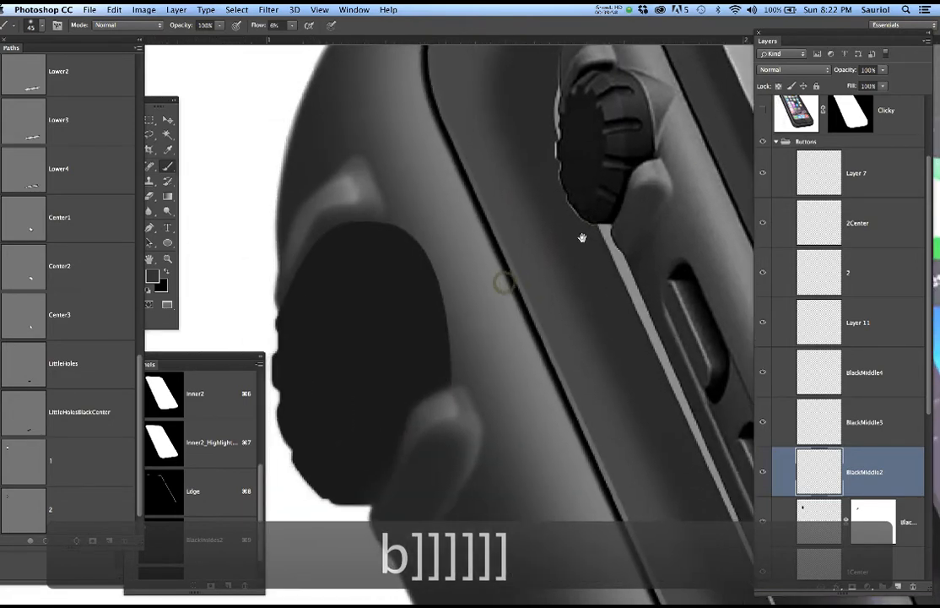
drag(582, 238, 581, 237)
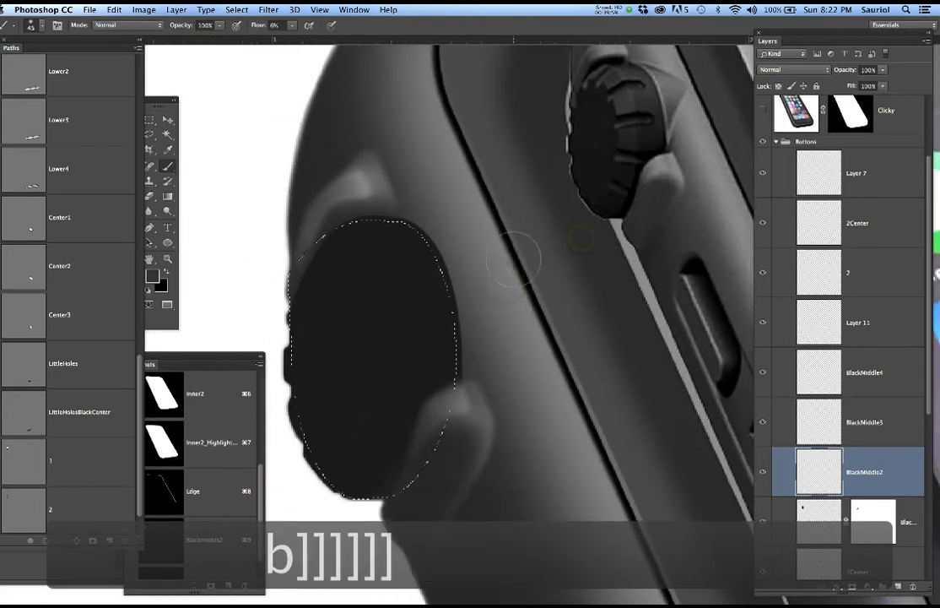
key(super+h)
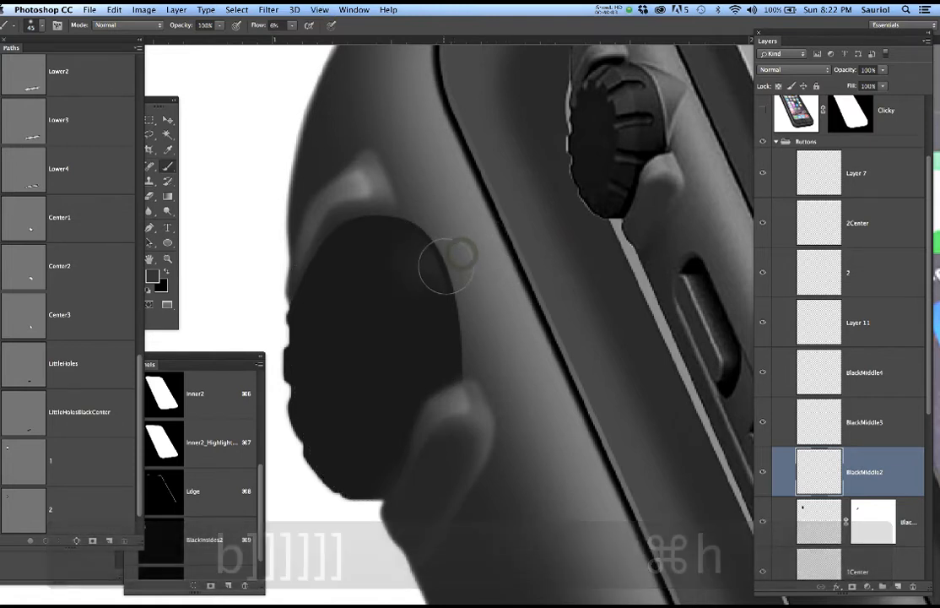
mouse_move(407, 279)
mouse_down()
mouse_move(467, 274)
mouse_move(400, 269)
mouse_move(421, 257)
mouse_move(382, 261)
mouse_move(373, 251)
mouse_move(428, 258)
mouse_move(410, 260)
mouse_move(414, 269)
mouse_move(398, 296)
mouse_move(466, 336)
mouse_move(480, 332)
mouse_move(450, 337)
mouse_move(480, 333)
mouse_move(456, 337)
mouse_move(489, 366)
mouse_up()
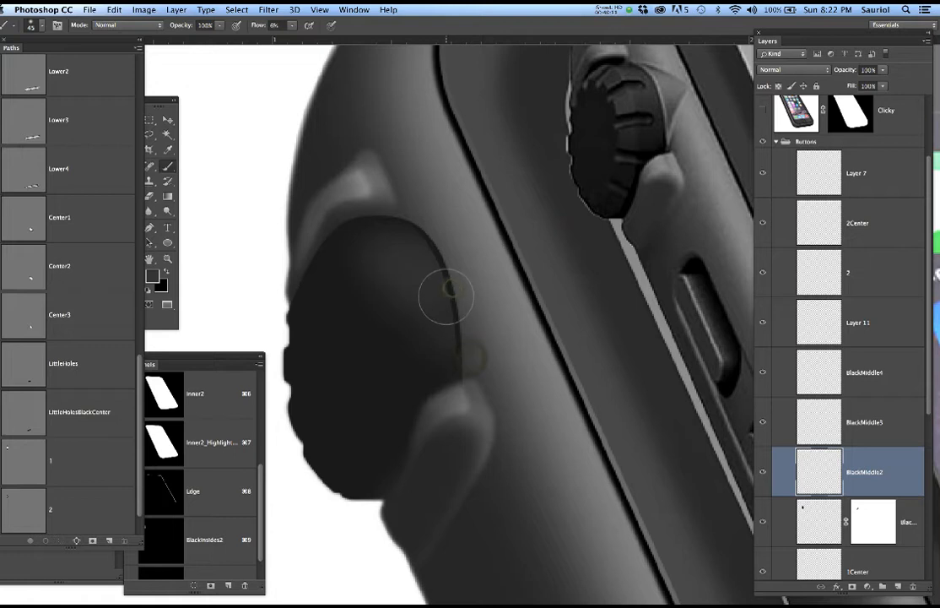
alt+click(479, 255)
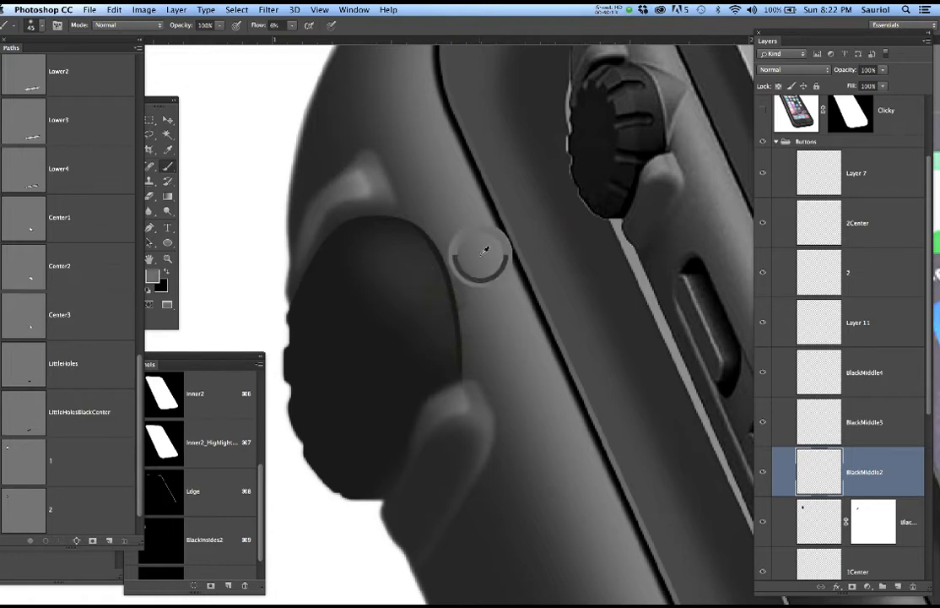
mouse_move(418, 272)
mouse_down()
mouse_move(427, 264)
mouse_move(407, 242)
mouse_up()
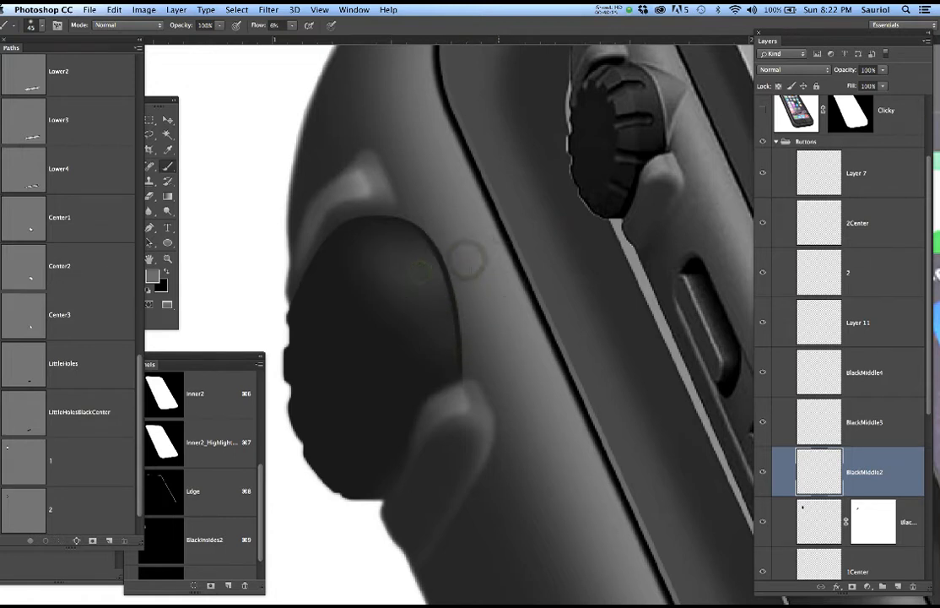
On the BlackMiddle3 layer, paint soft grey shading inside the path 2 selection, enlarging the brush to 60 px.
click(858, 430)
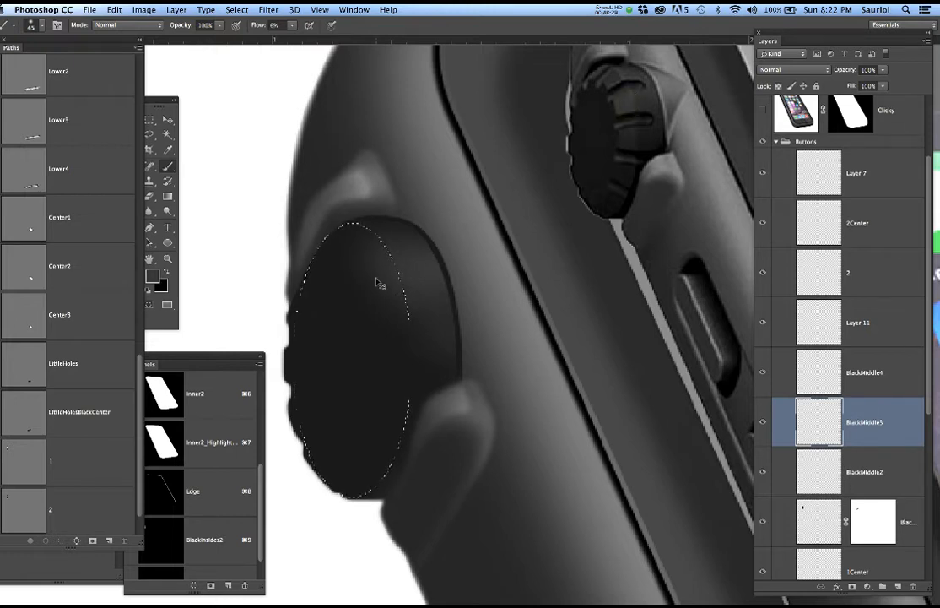
key(super+h)
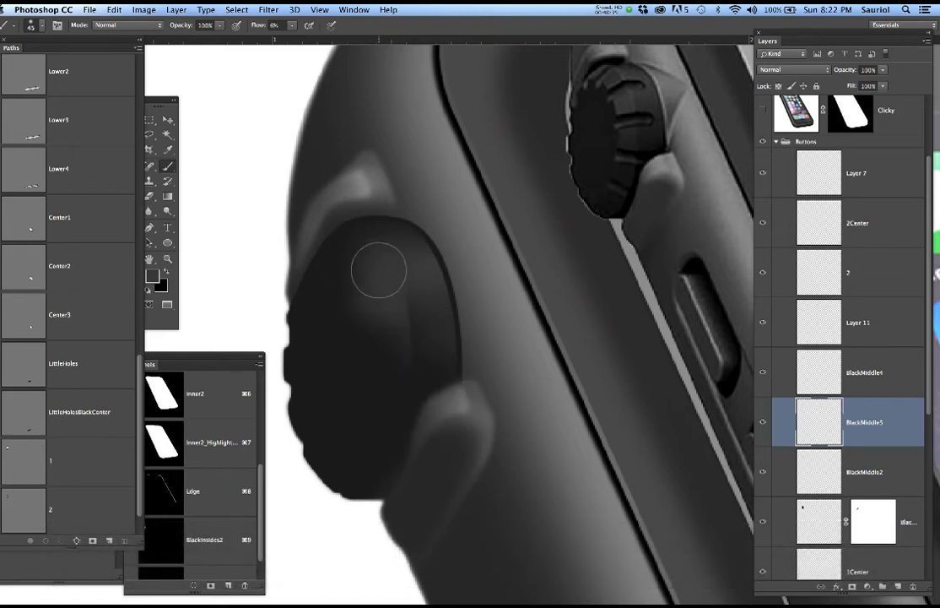
mouse_move(377, 263)
mouse_down()
mouse_move(356, 273)
mouse_move(403, 281)
mouse_up()
mouse_move(367, 325)
mouse_down()
mouse_move(381, 290)
mouse_move(374, 353)
mouse_move(406, 404)
mouse_move(407, 453)
mouse_move(423, 345)
mouse_move(393, 355)
mouse_move(396, 324)
mouse_move(383, 329)
mouse_move(398, 334)
mouse_move(361, 349)
mouse_up()
key(])
key(])
mouse_move(368, 305)
mouse_down()
mouse_move(363, 266)
mouse_move(405, 341)
mouse_up()
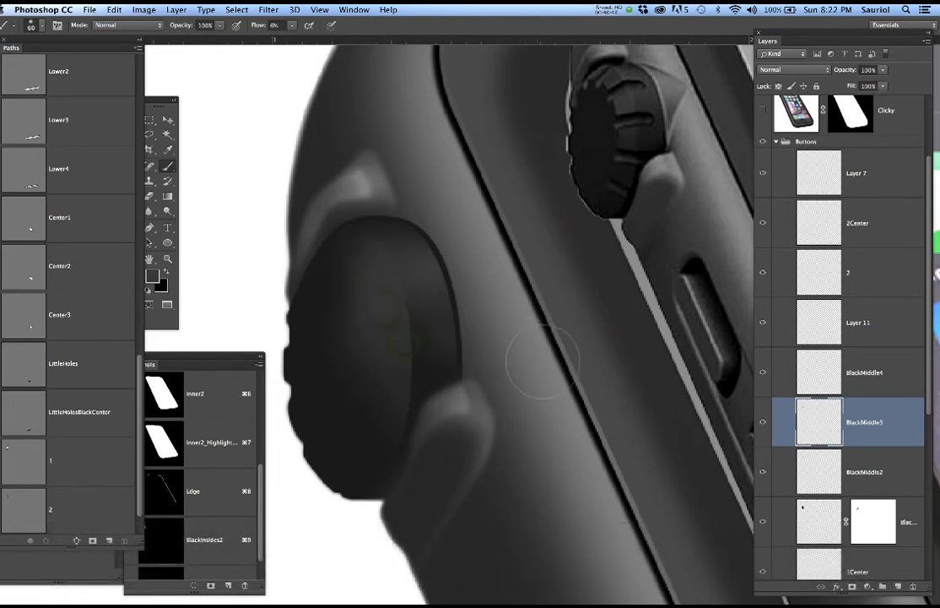
drag(395, 301, 374, 300)
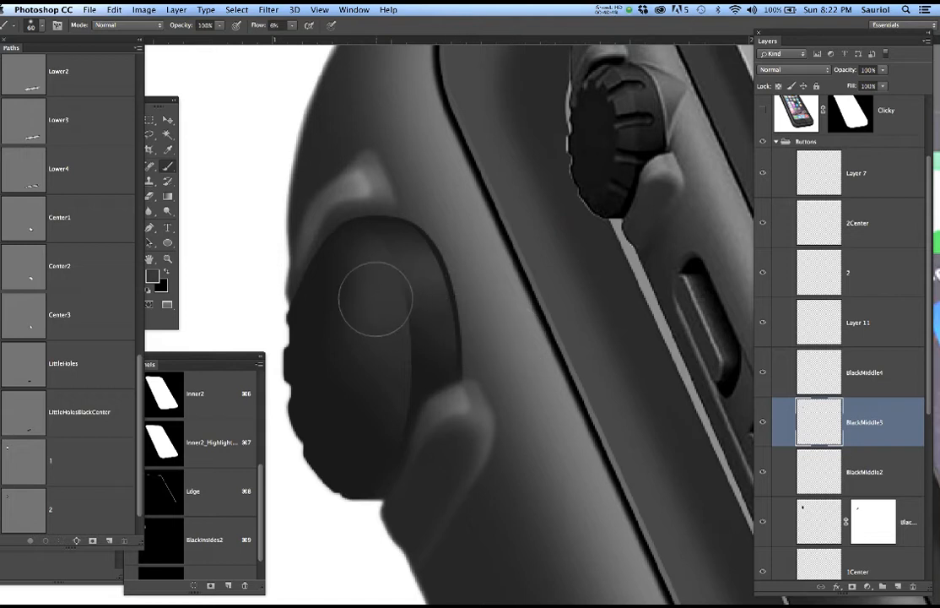
Activate the BlackMiddle4 layer, save the work path as 3, and load it as a selection.
click(856, 381)
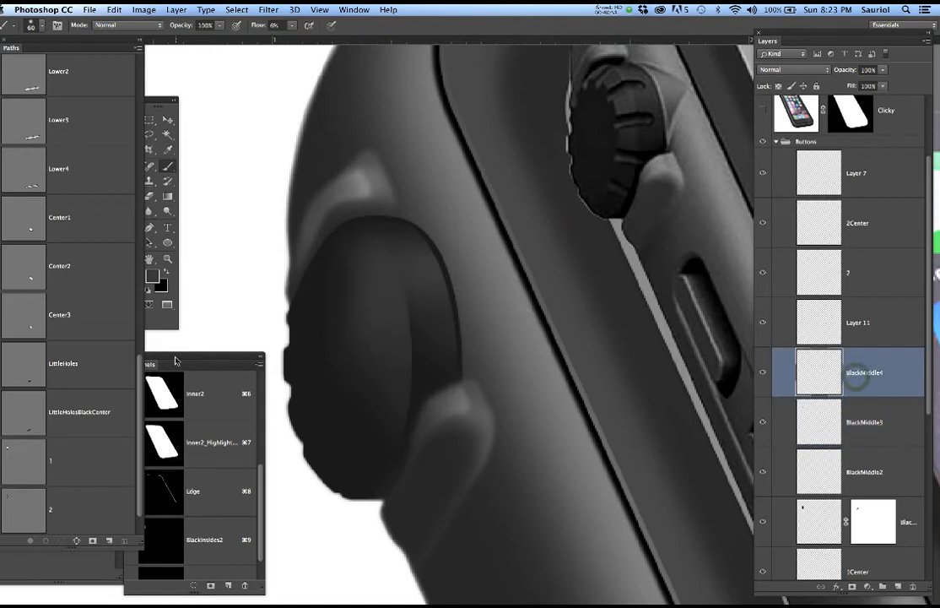
scroll(71, 463, down, 1)
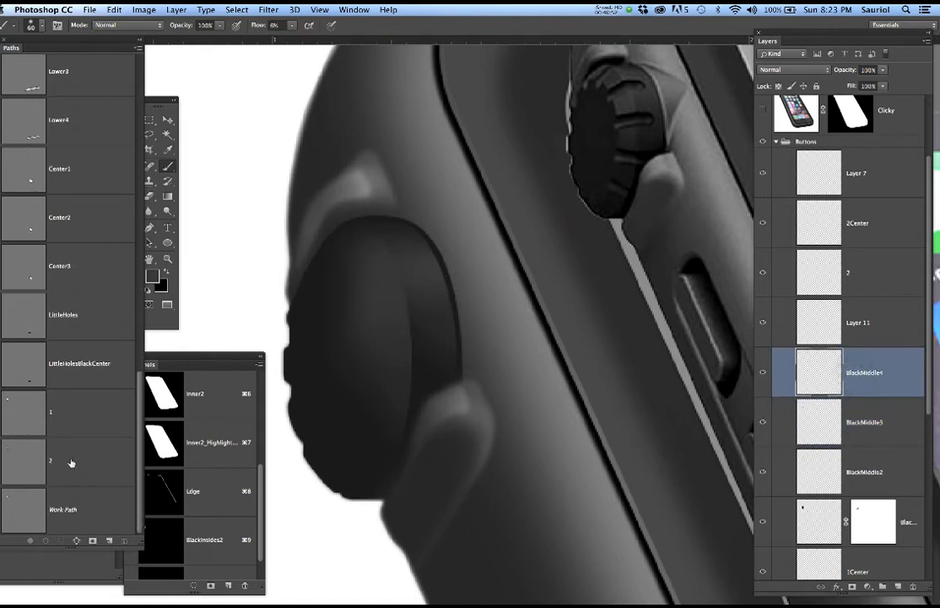
double_click(63, 512)
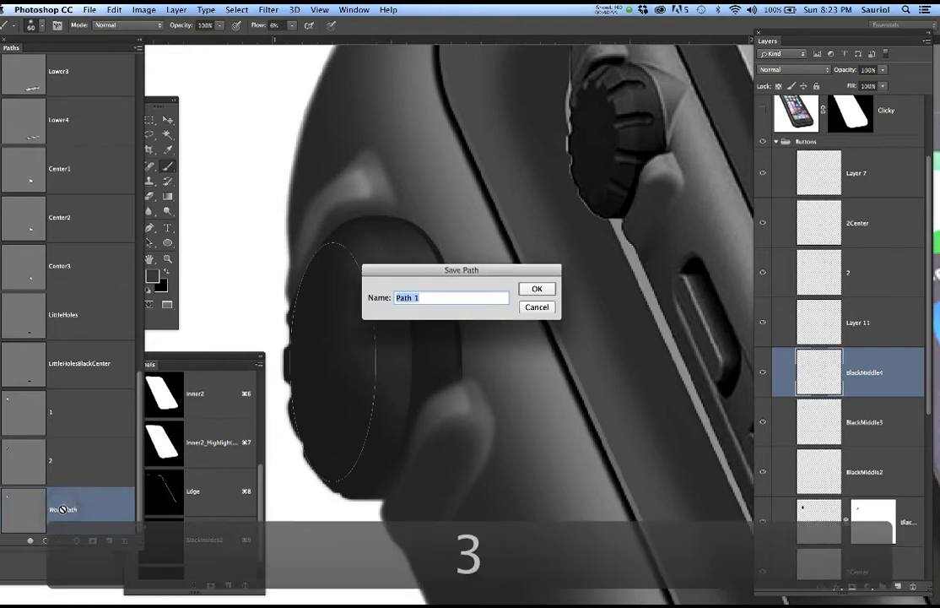
key(Return)
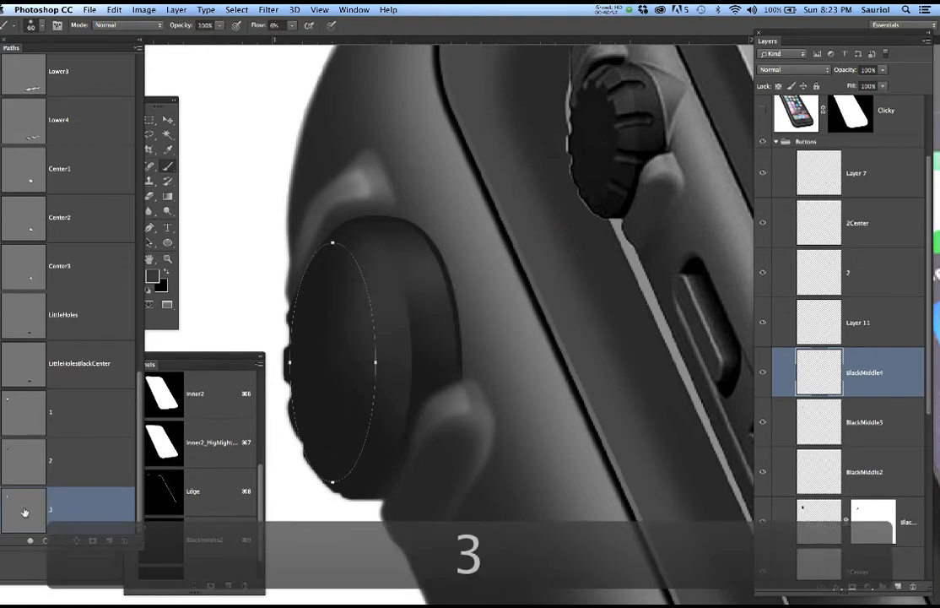
super+click(24, 511)
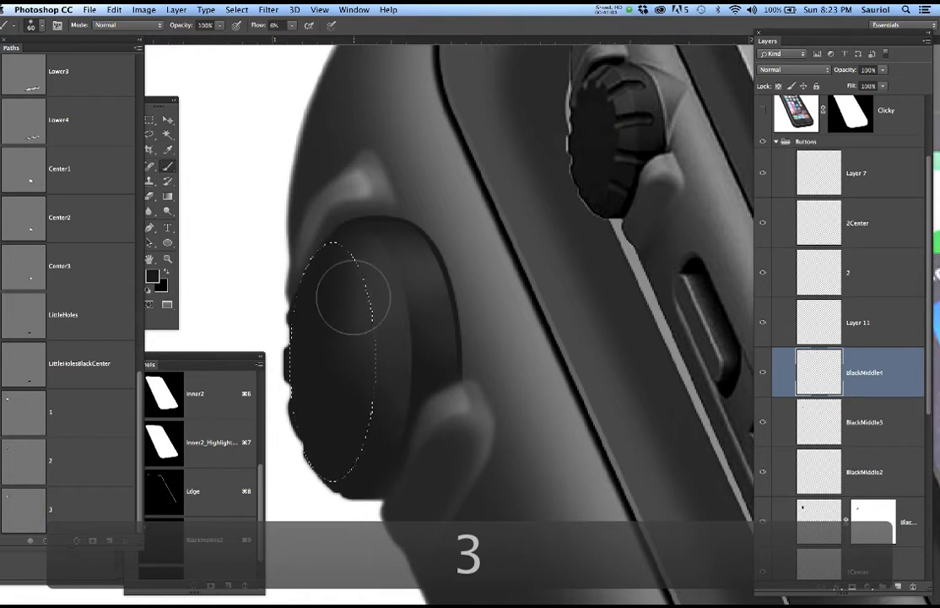
Hide the selection edges and paint dark grey along the right edge of the button's innermost ellipse with an 80 px brush.
key(super+h)
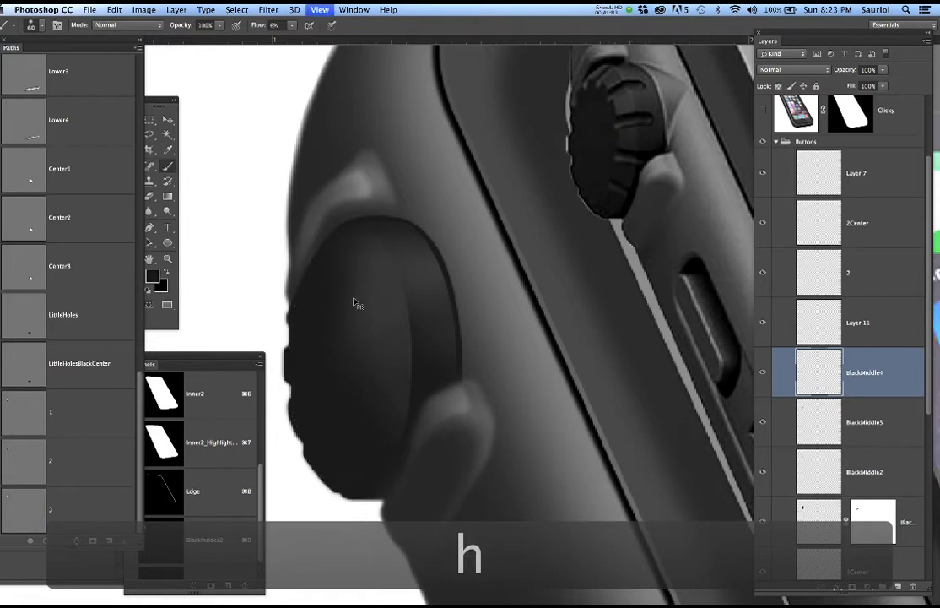
key(bracketright)
key(bracketright)
mouse_move(367, 267)
mouse_down()
mouse_move(369, 256)
mouse_move(367, 266)
mouse_up()
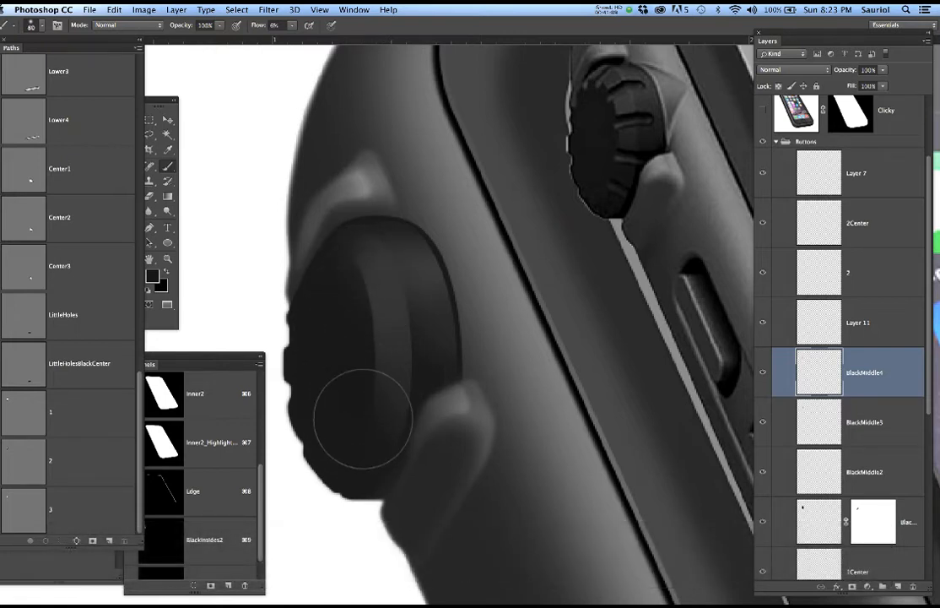
mouse_move(363, 420)
mouse_down()
mouse_move(357, 311)
mouse_move(357, 346)
mouse_move(388, 272)
mouse_move(396, 279)
mouse_up()
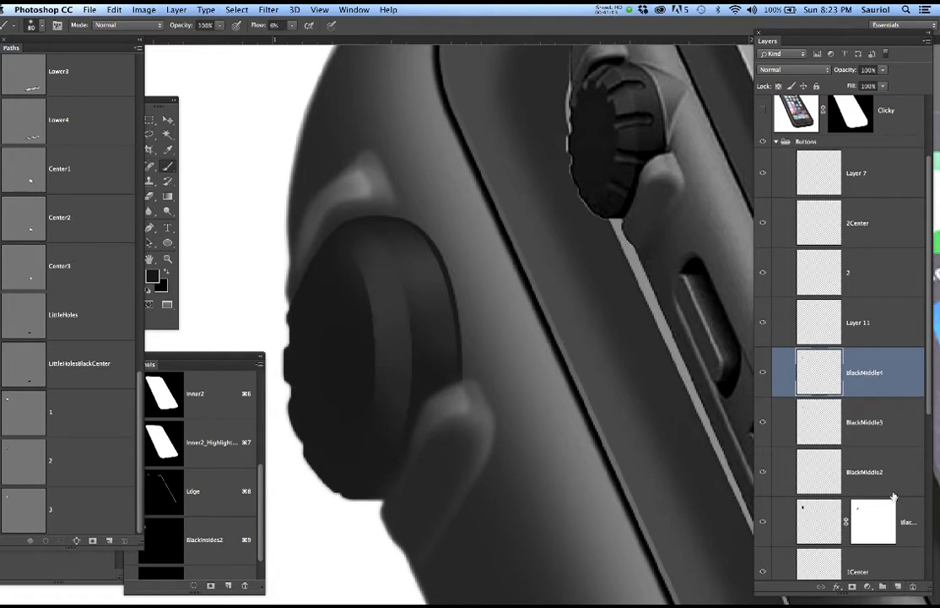
Rename Layer 11 as Holes and add a new layer named Holes2 above it.
double_click(862, 323)
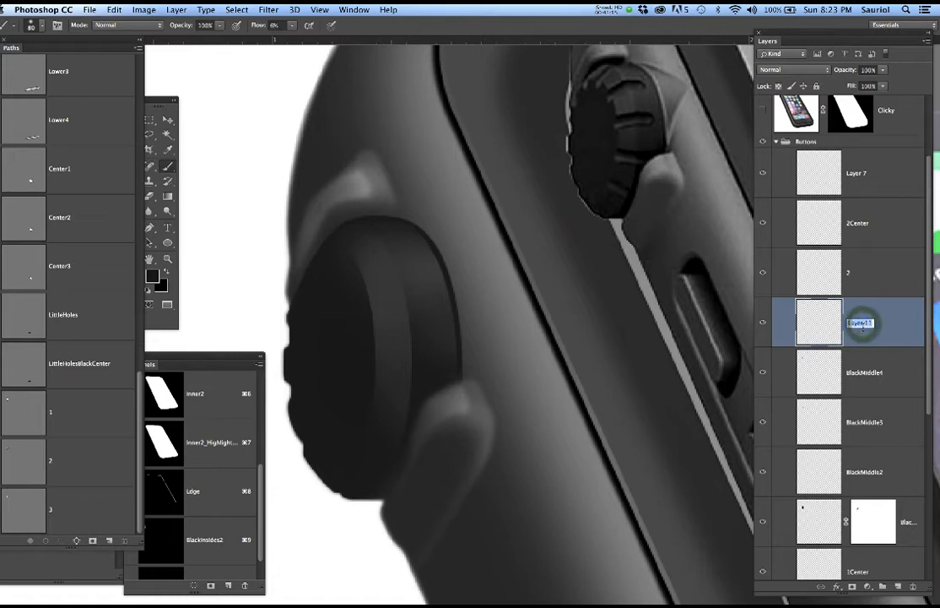
text(Holes)
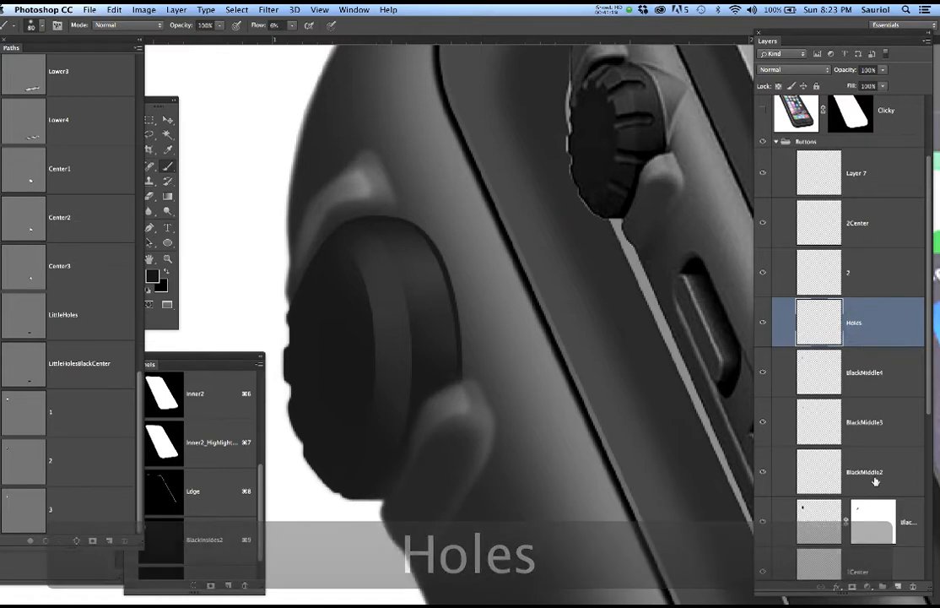
key(super+shift+alt+n)
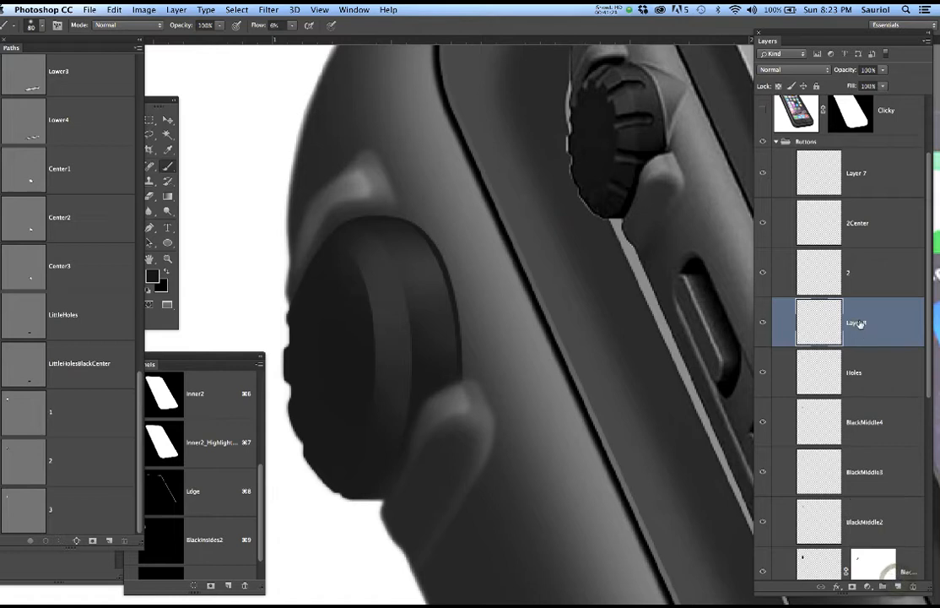
double_click(858, 323)
text(Hol)
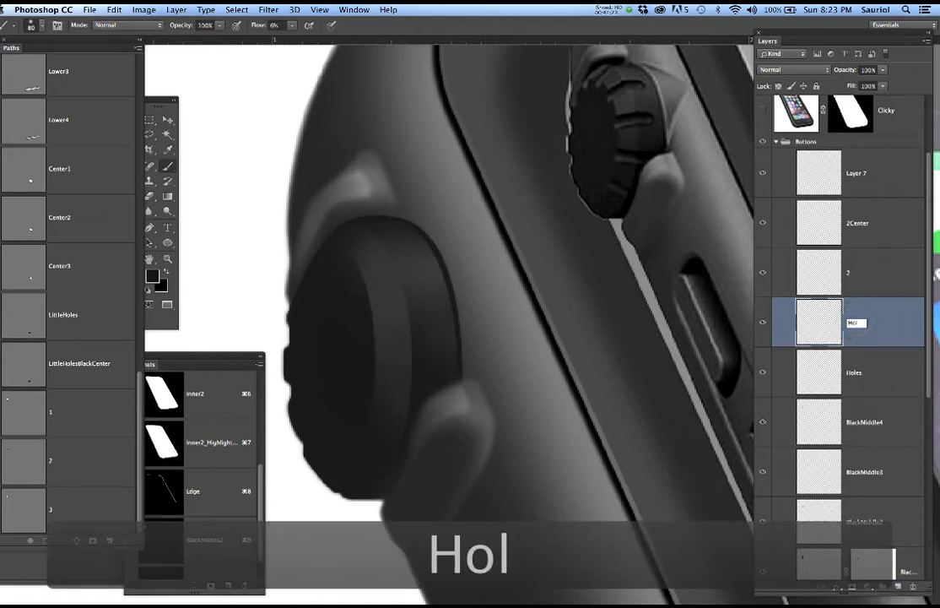
text(es2)
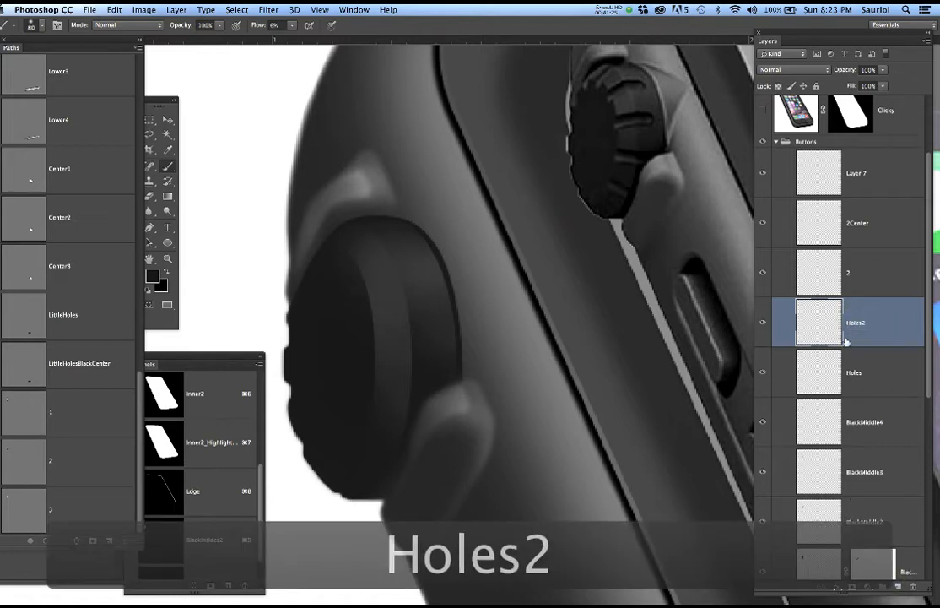
Activate the Holes layer and load the BlackInsides1 path as a selection.
click(847, 363)
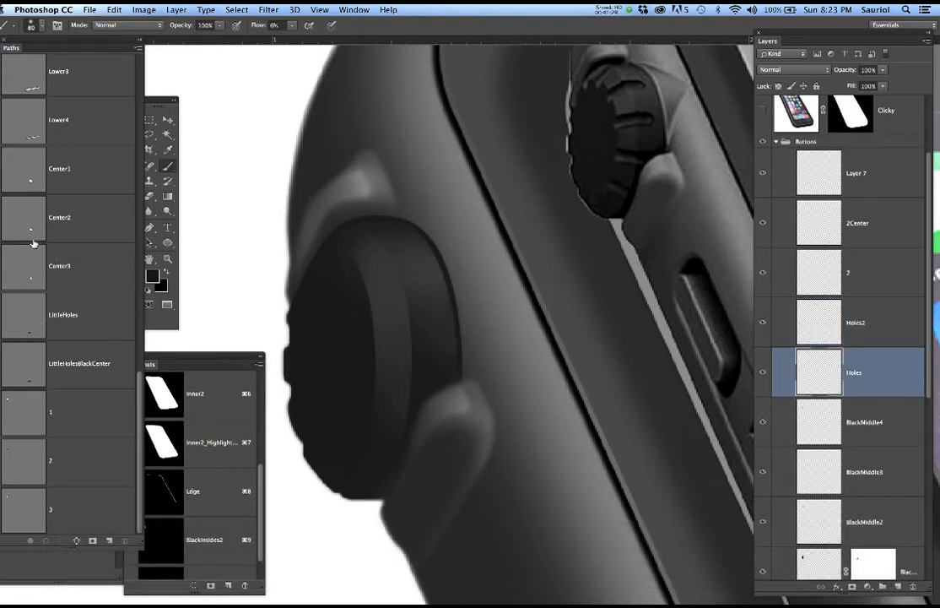
scroll(32, 254, up, 3)
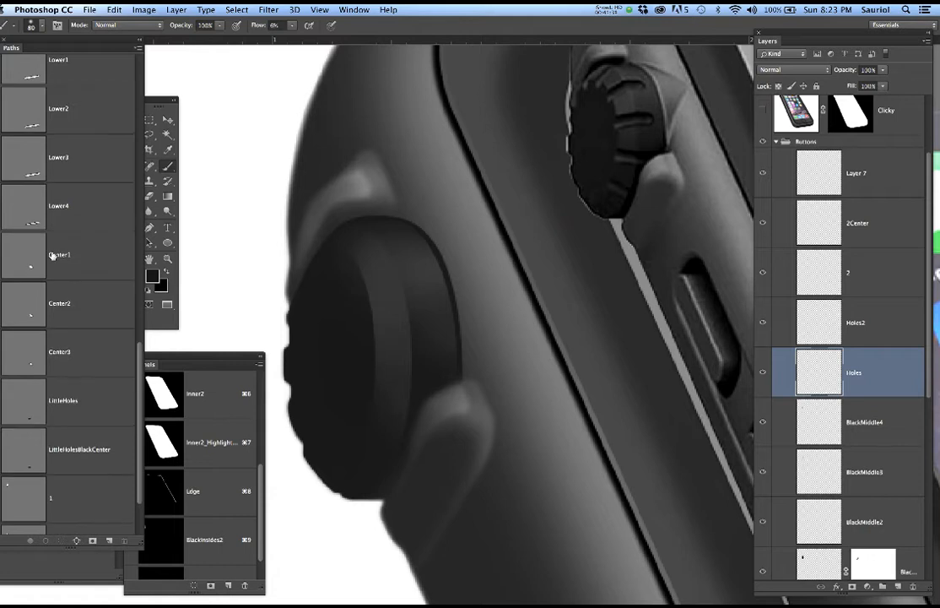
scroll(51, 254, up, 15)
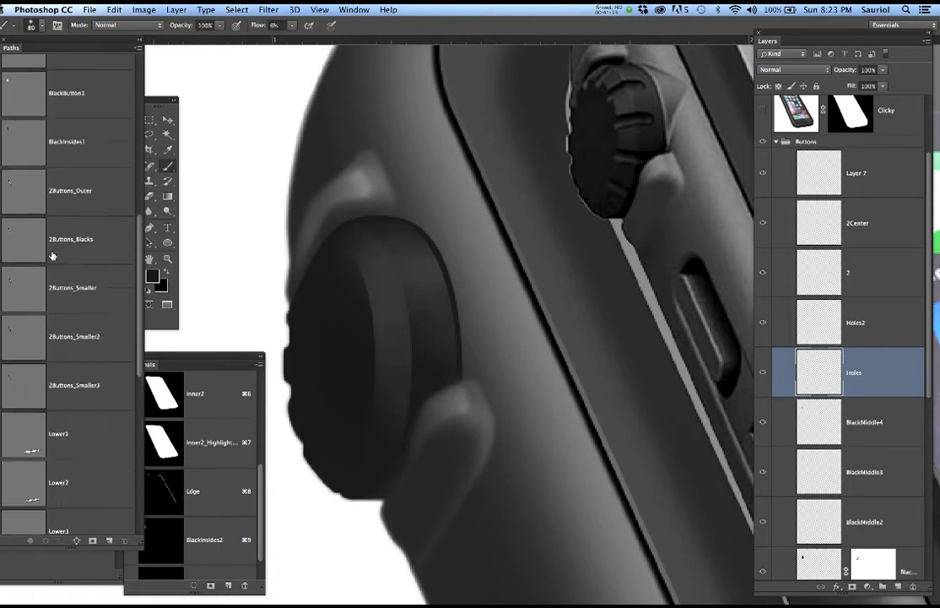
click(19, 313)
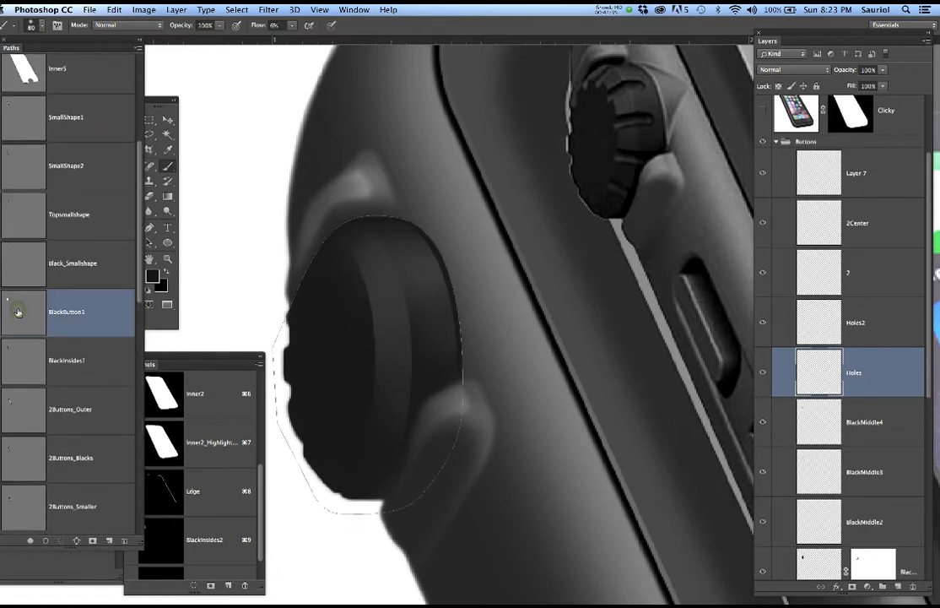
click(20, 357)
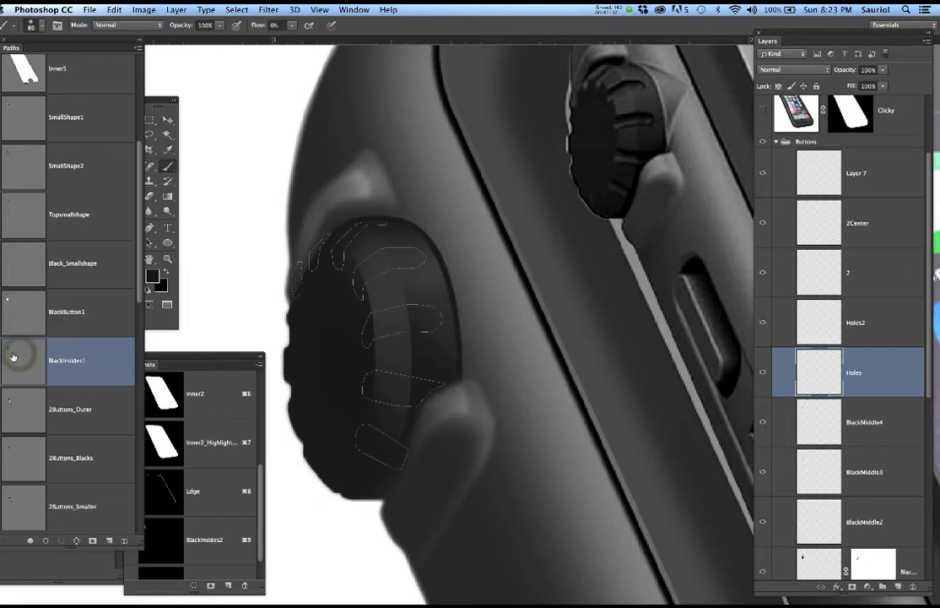
super+click(15, 361)
Hide the selection edges and fill the selected grooves of the round side button with the near-black foreground colour on the Holes layer.
scroll(550, 339, down, 3)
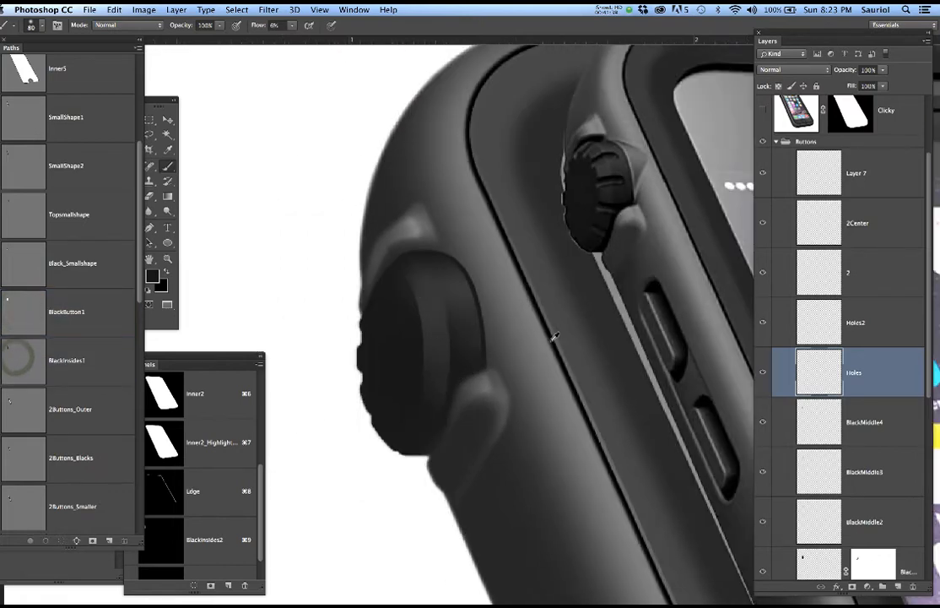
scroll(555, 337, up, 3)
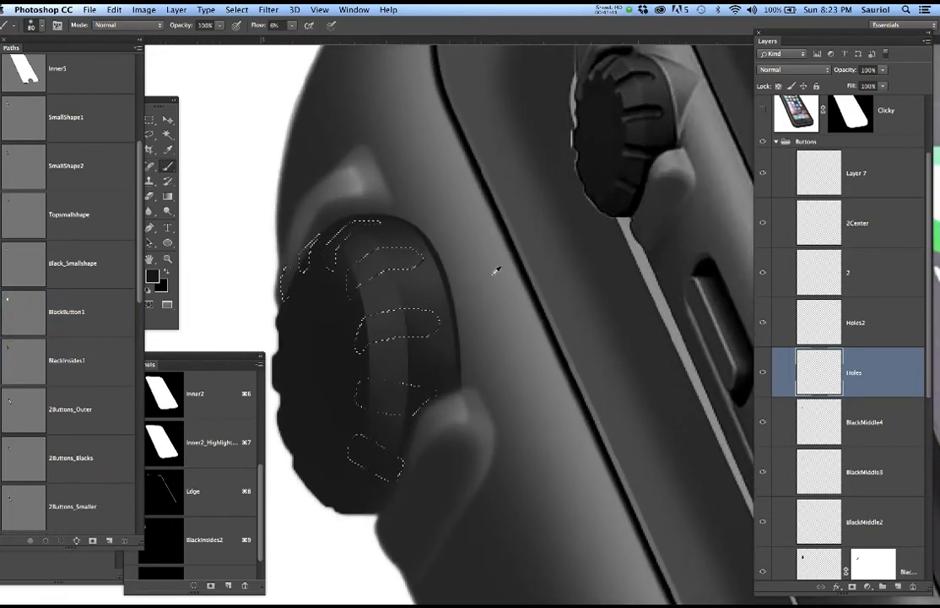
drag(487, 289, 546, 362)
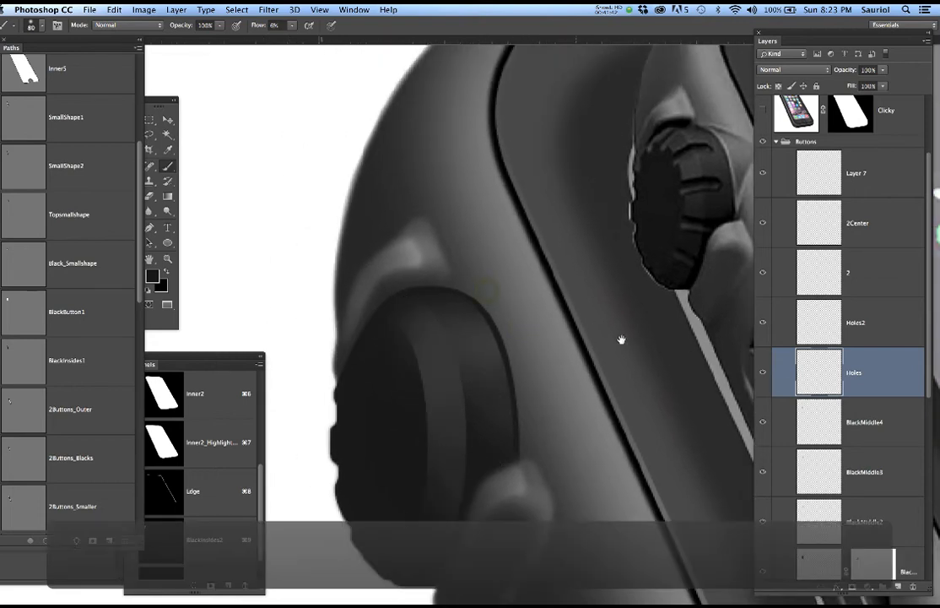
click(876, 372)
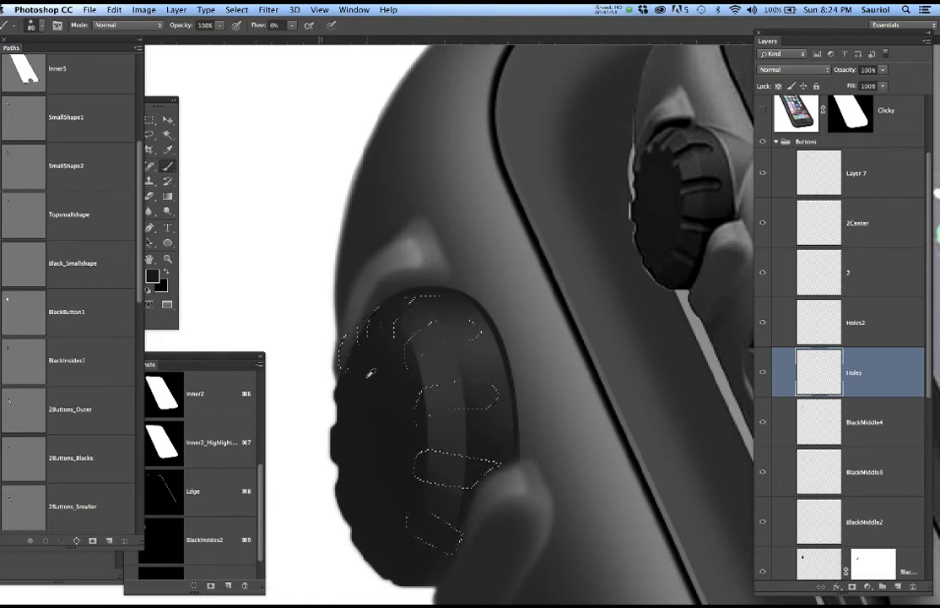
key(super+h)
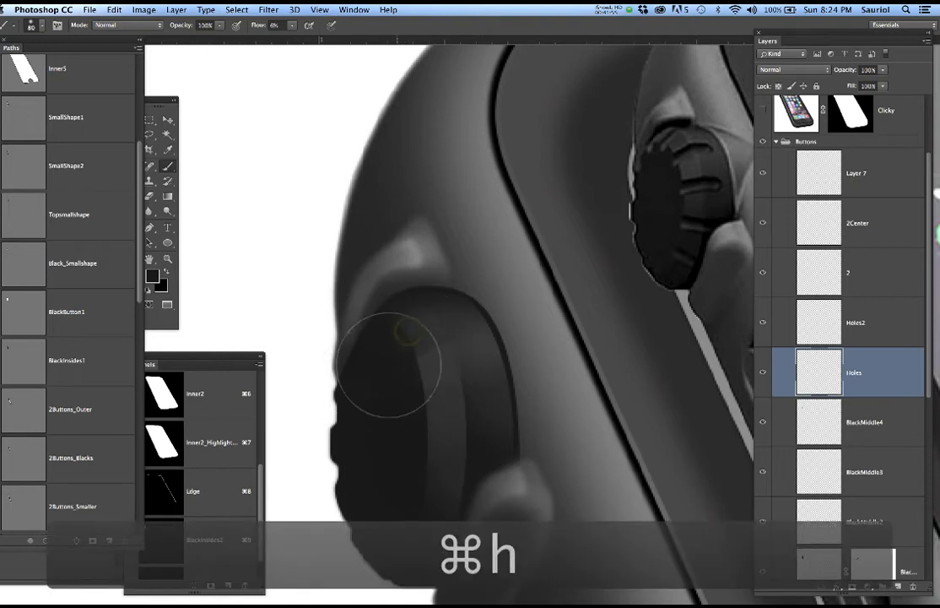
drag(431, 388, 444, 399)
key(alt)
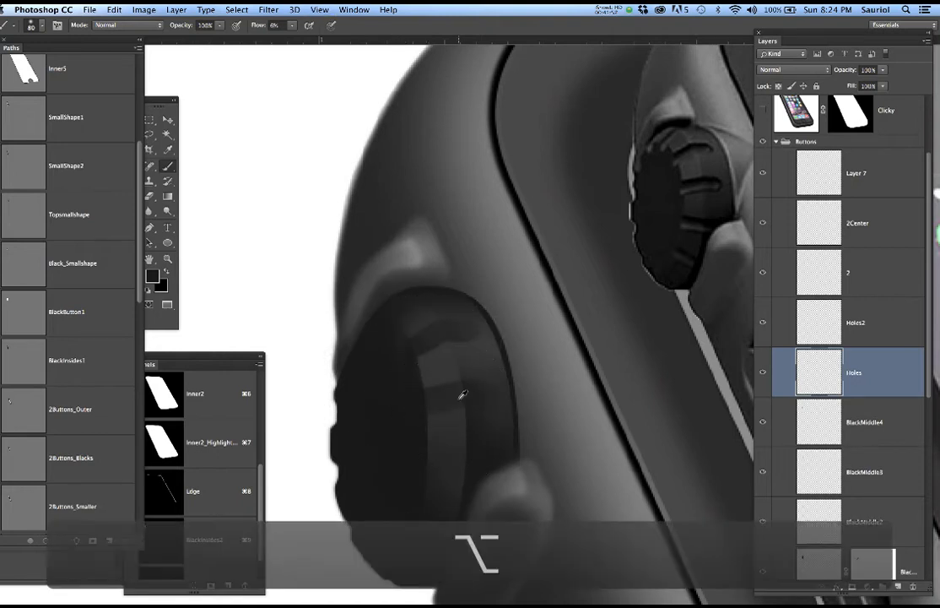
key(alt+BackSpace)
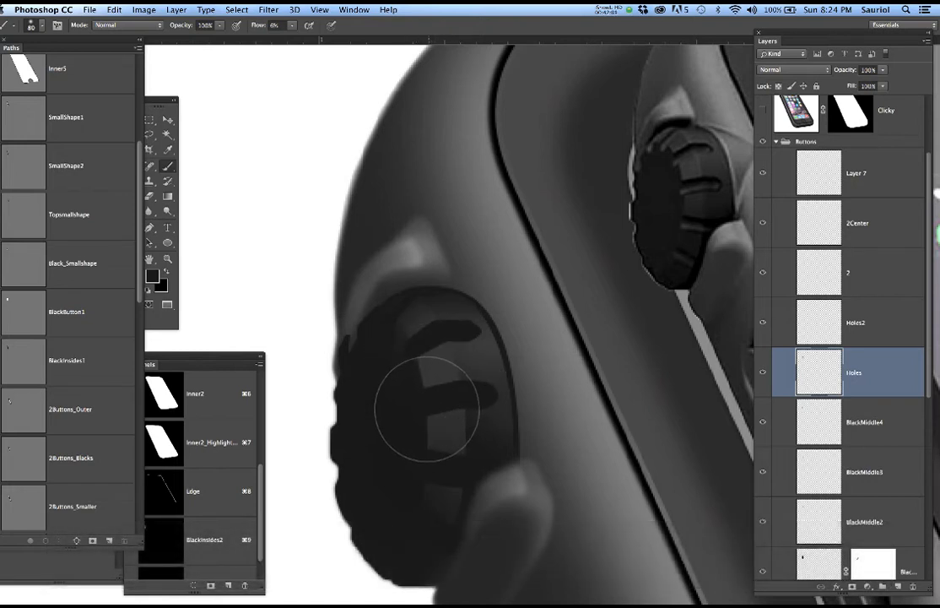
Finish the dark slots on the Holes layer, then mask off their overflow at the button's outer edge with a 20 px brush.
mouse_move(389, 339)
mouse_down()
mouse_move(385, 363)
mouse_move(353, 373)
mouse_move(402, 359)
mouse_move(359, 337)
mouse_up()
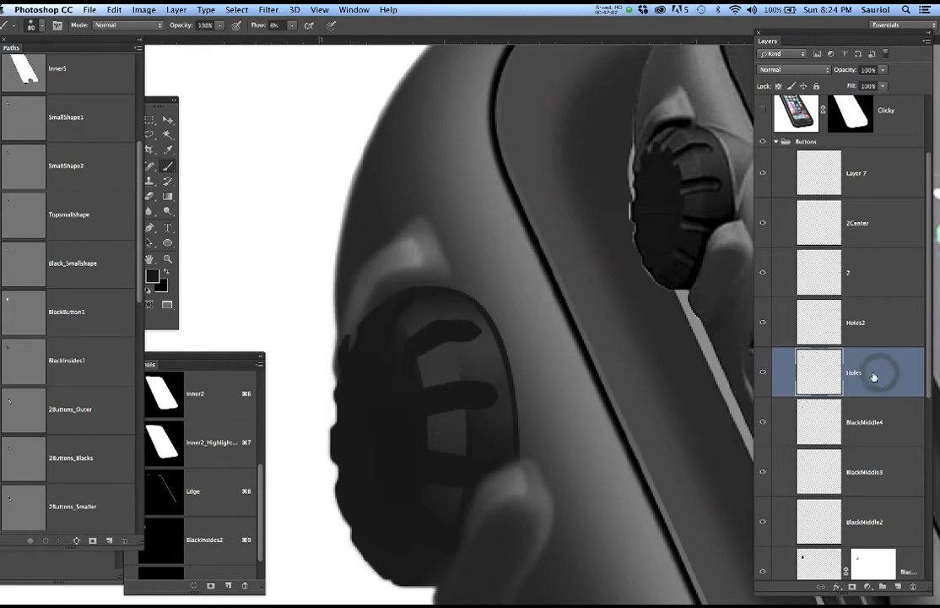
key(super+d)
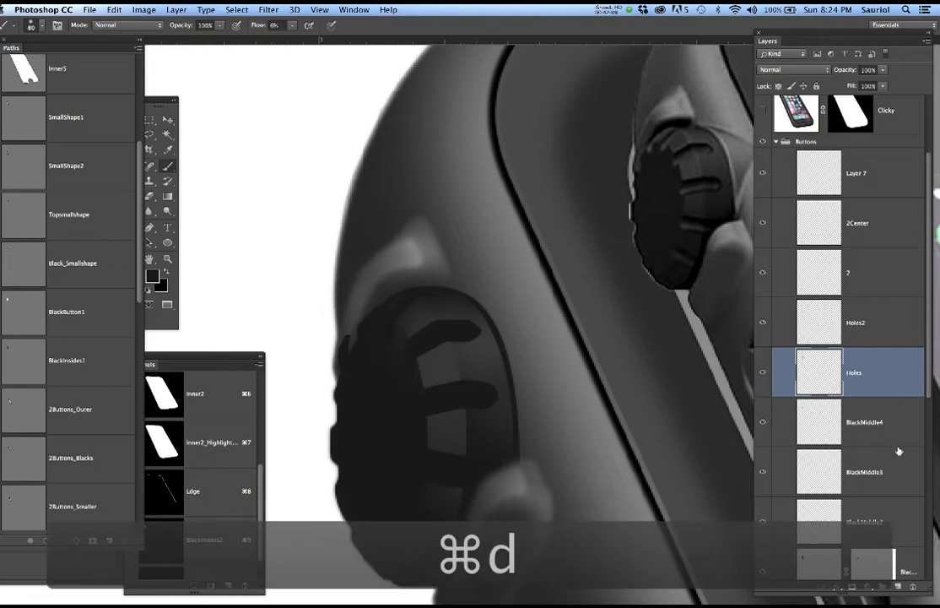
click(854, 588)
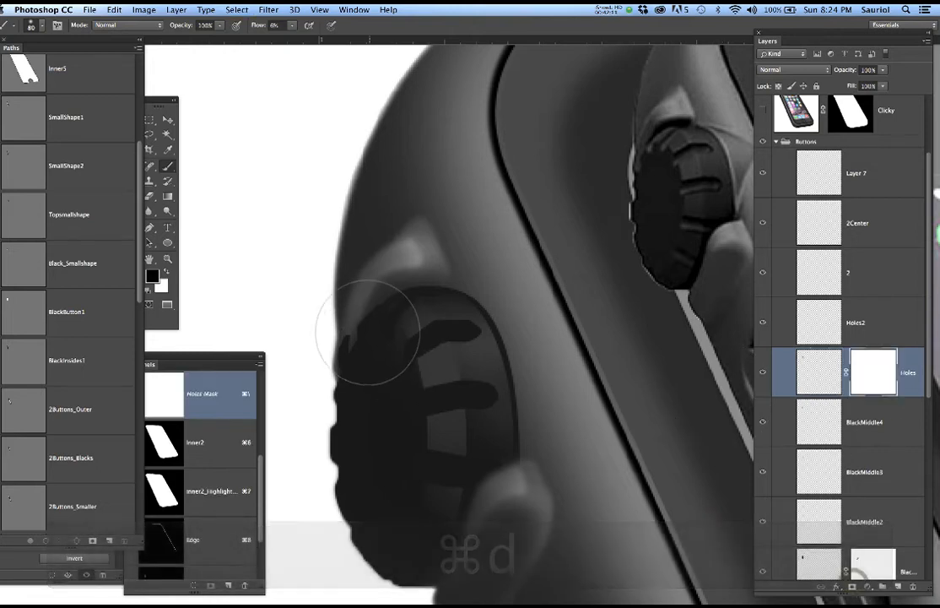
key(bracketleft)
key(bracketleft)
key(bracketleft)
key(bracketleft)
key(bracketleft)
key(bracketleft)
key(bracketleft)
key(bracketleft)
key(bracketleft)
key(bracketleft)
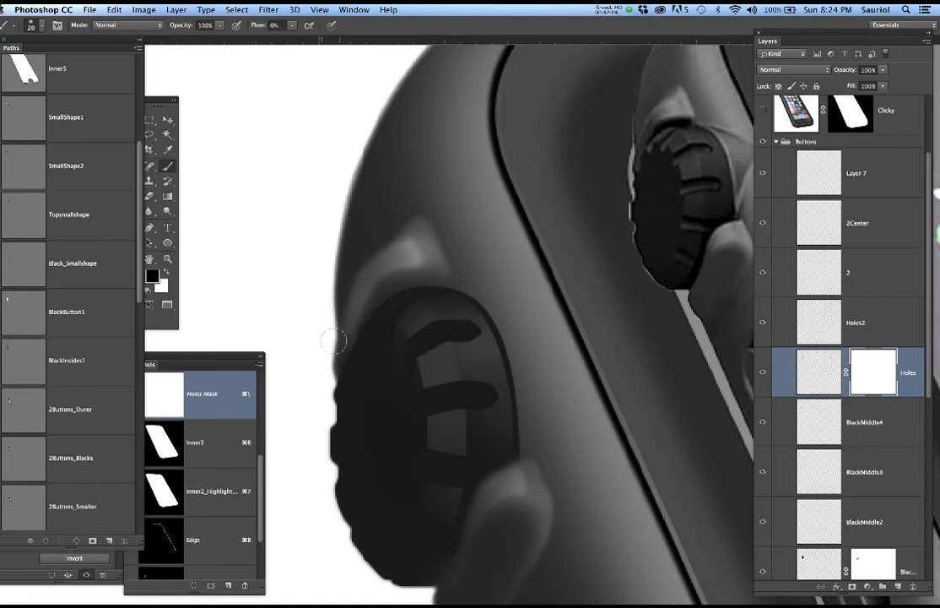
Make the Holes2 layer active and load the BlackInsides2 channel as the selection for the slot highlights.
click(879, 329)
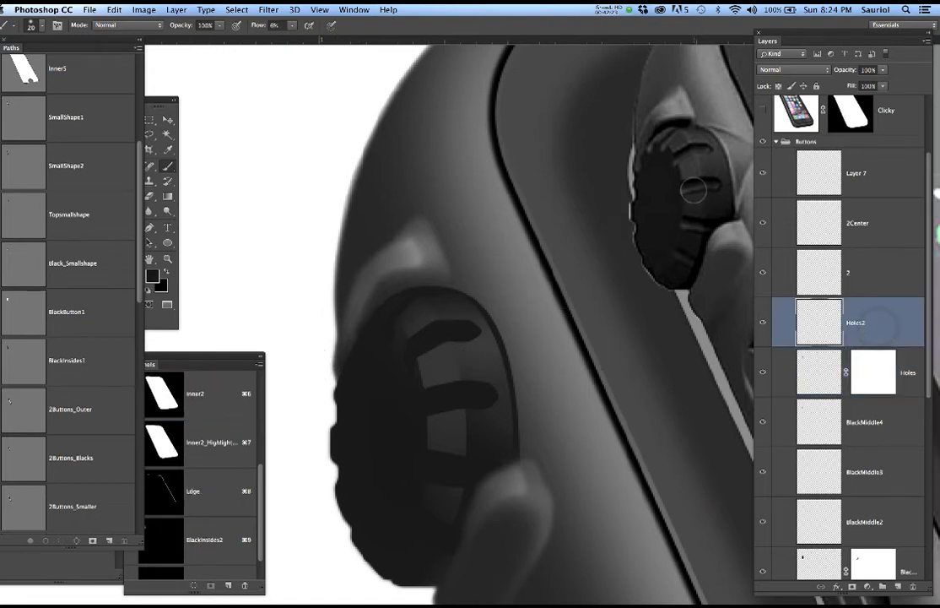
click(20, 310)
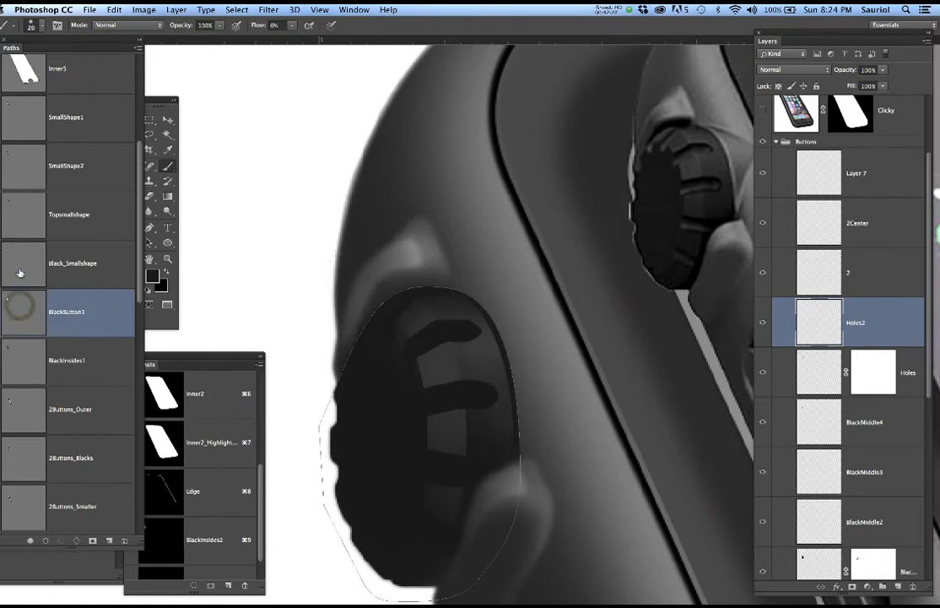
click(22, 264)
click(25, 364)
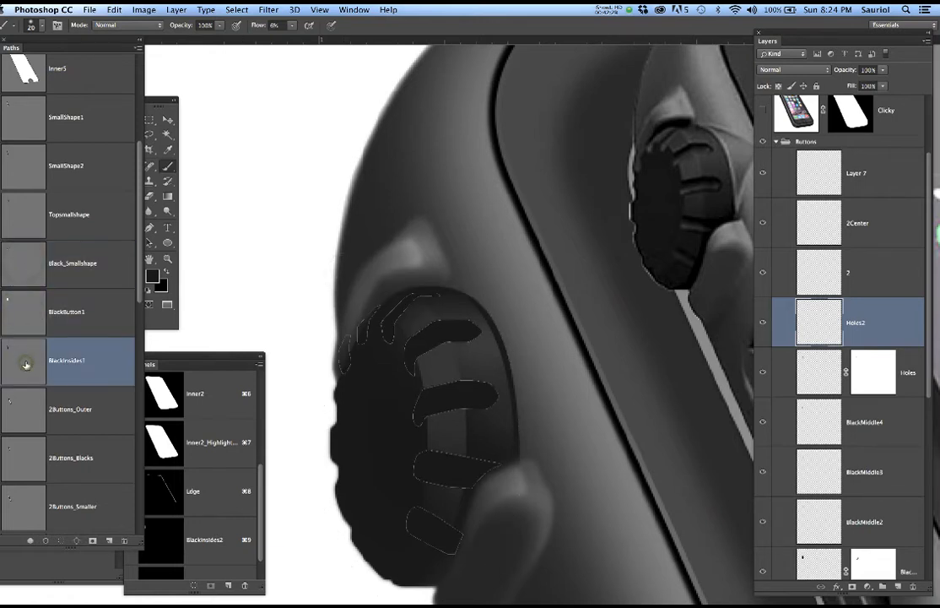
ctrl+click(33, 365)
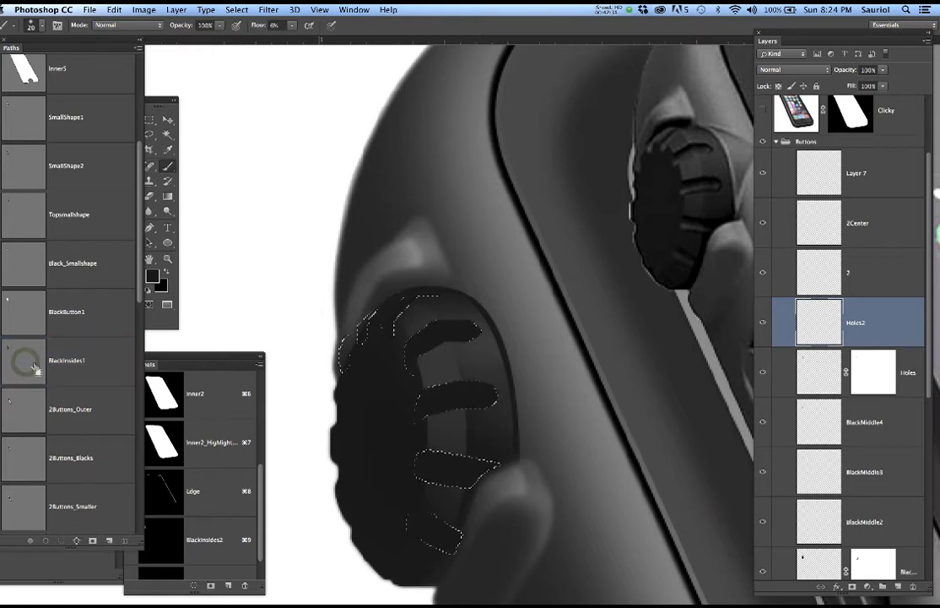
scroll(214, 460, down, 3)
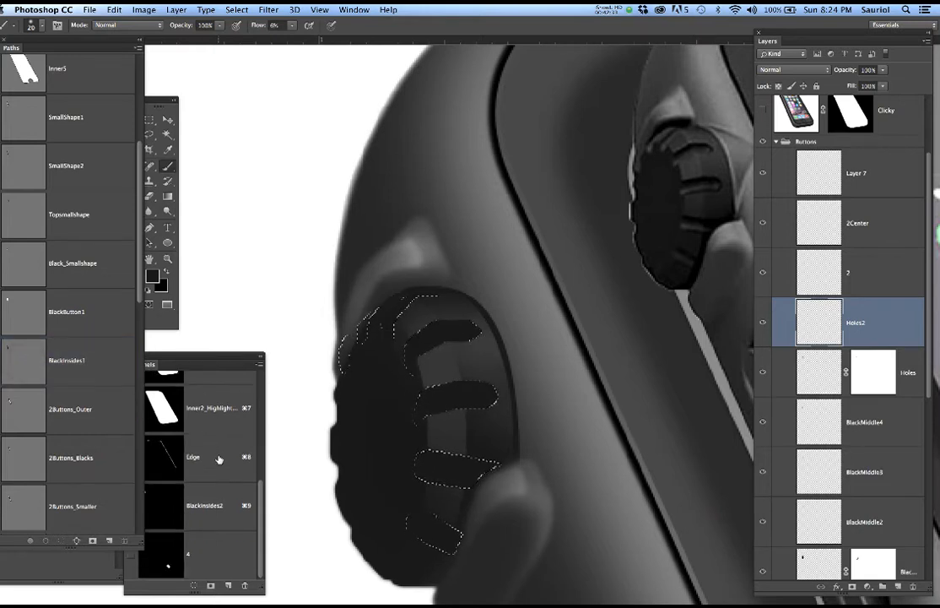
super+click(165, 509)
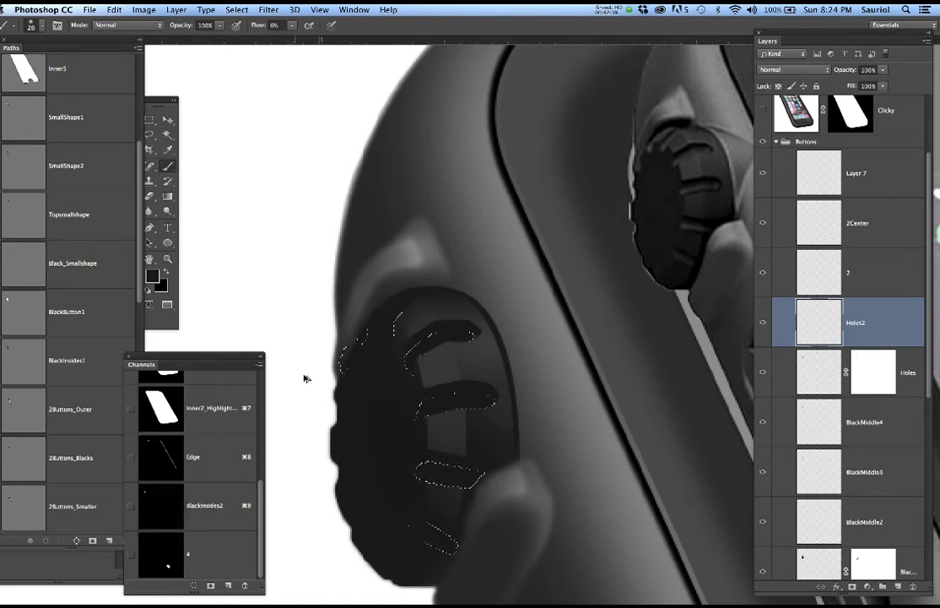
Try contracting the slot selection by 2 pixels and undo it.
click(237, 9)
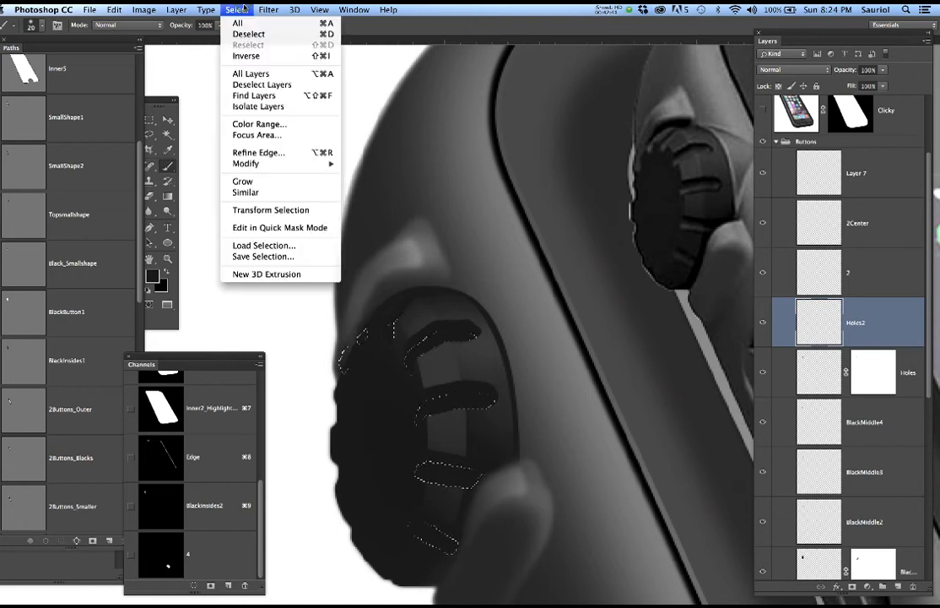
mouse_move(240, 163)
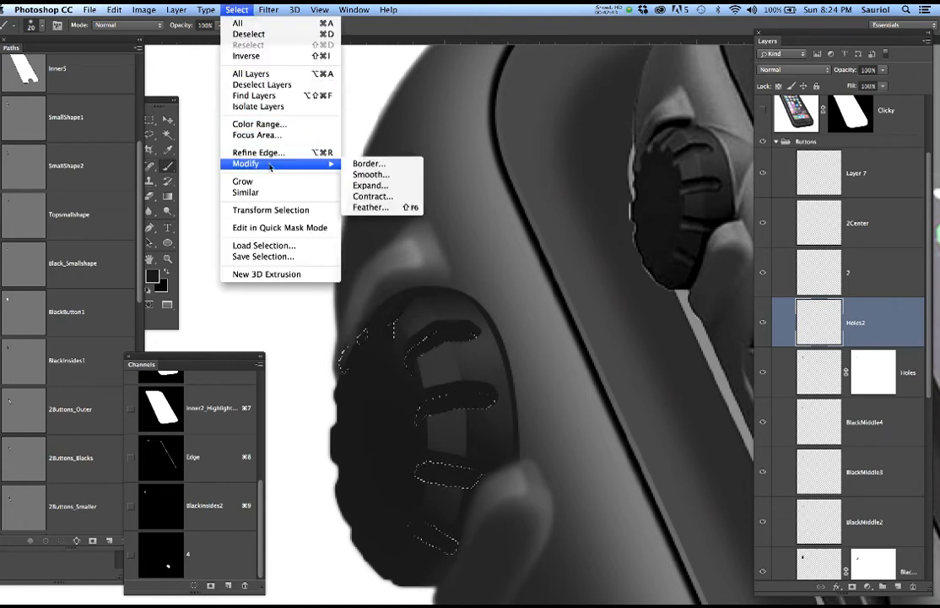
click(358, 193)
key(Return)
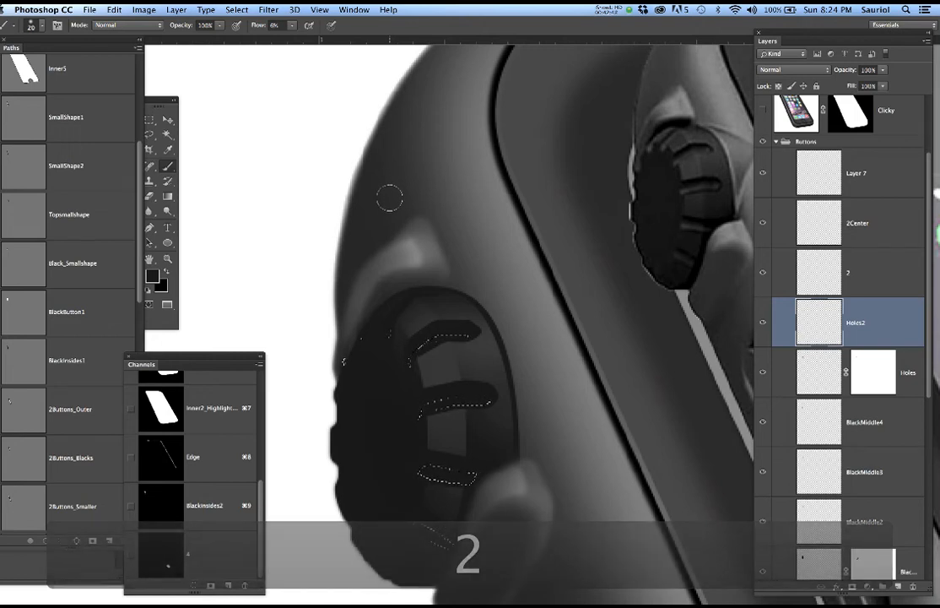
key(super+z)
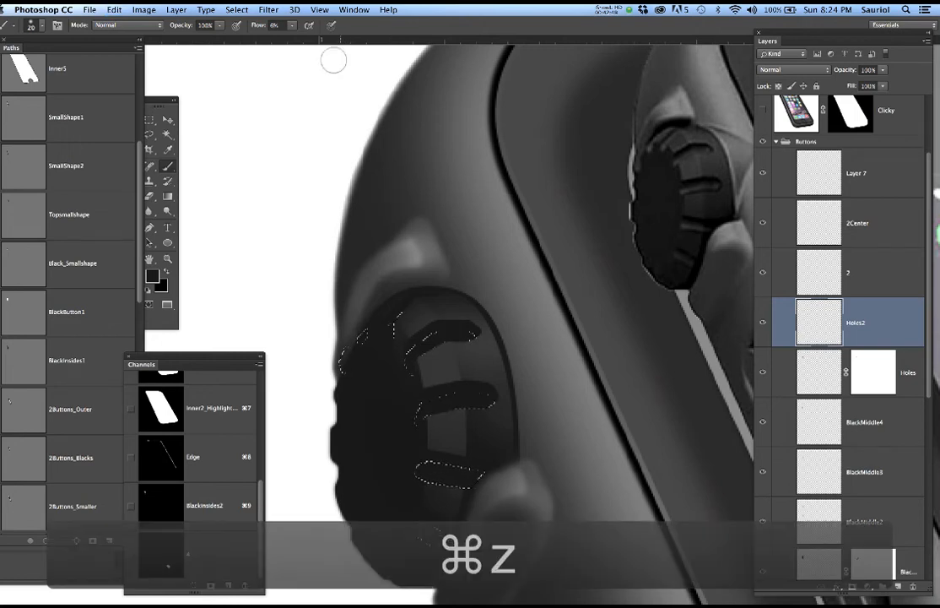
Contract the slot selection by 1 pixel.
click(240, 10)
mouse_move(253, 163)
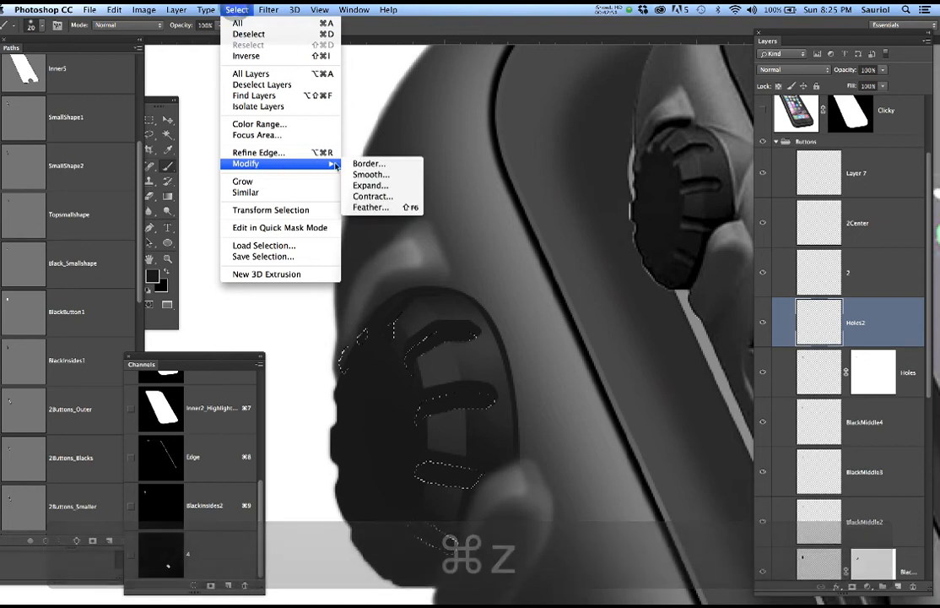
click(368, 196)
text(1)
key(Return)
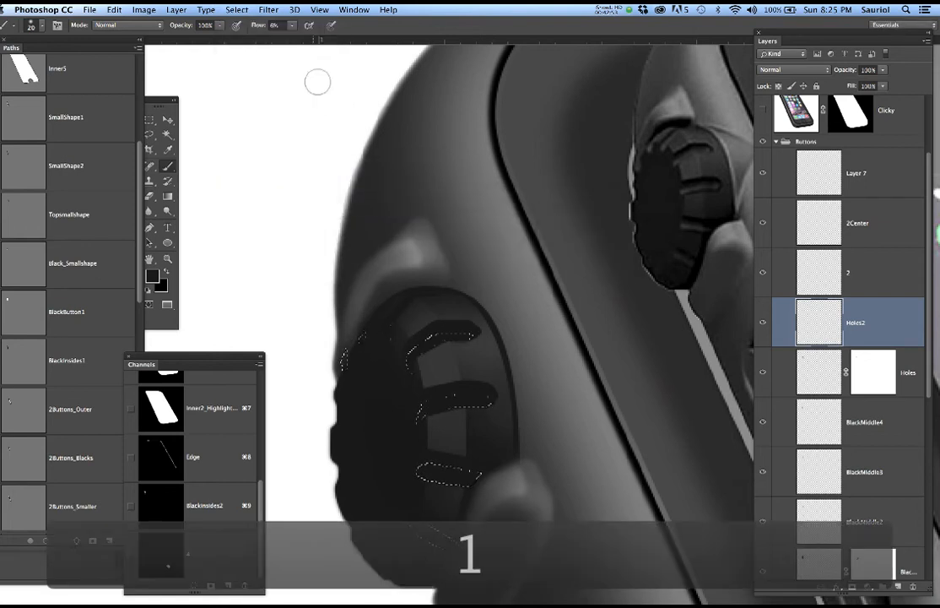
Hide the selection edges and brush soft gray highlights along the slots' lower edges on Holes2 at 6% flow.
key(super+h)
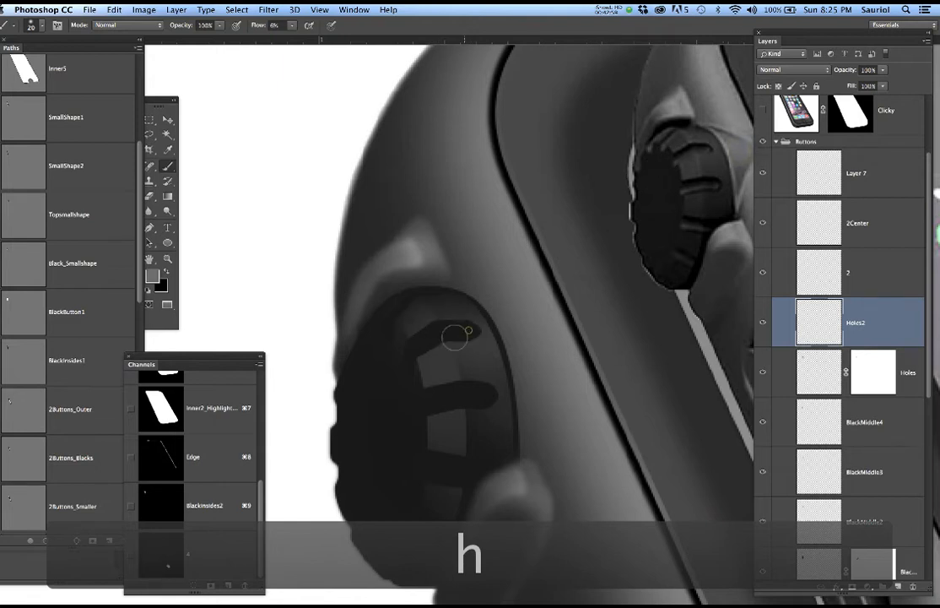
mouse_move(455, 338)
mouse_down()
mouse_move(413, 365)
mouse_move(441, 353)
mouse_up()
drag(505, 403, 456, 409)
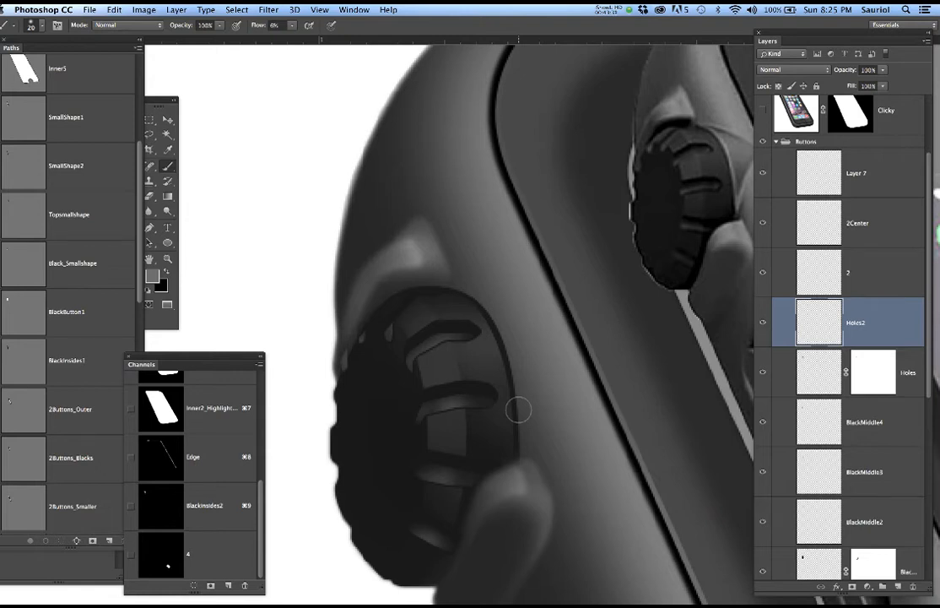
Compare the button with and without the Holes and Holes2 layers, leaving both hidden and BlackMiddle4 active.
click(763, 323)
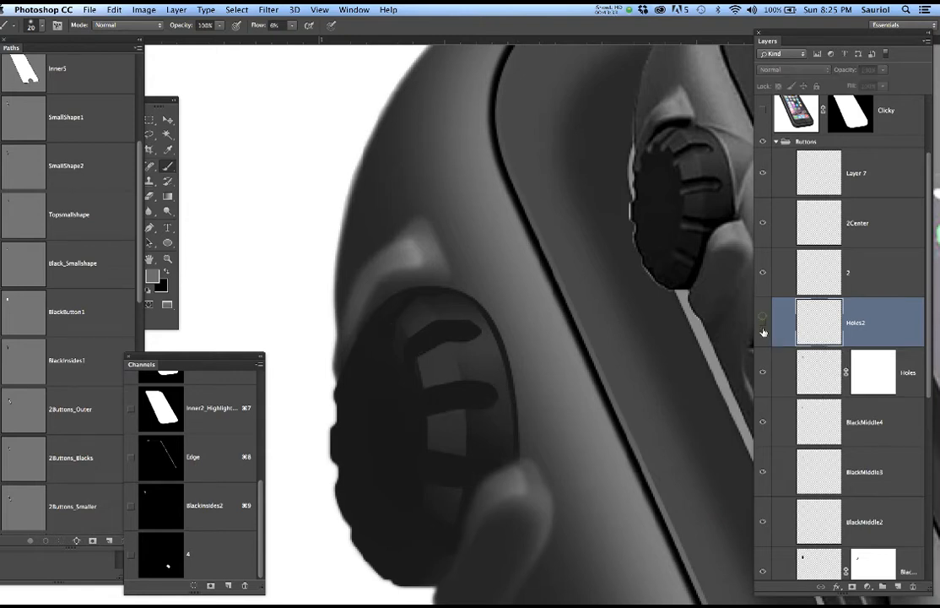
click(763, 371)
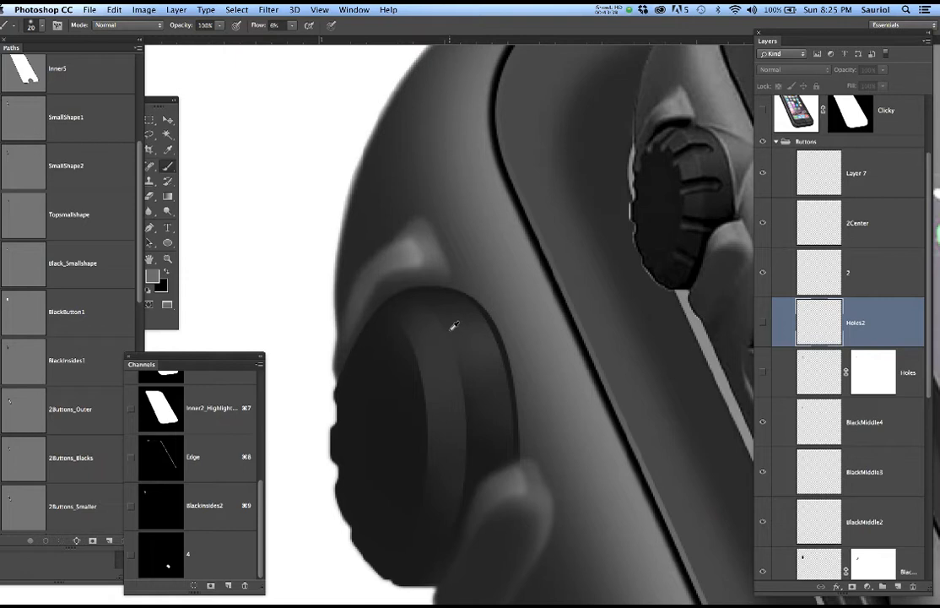
click(886, 425)
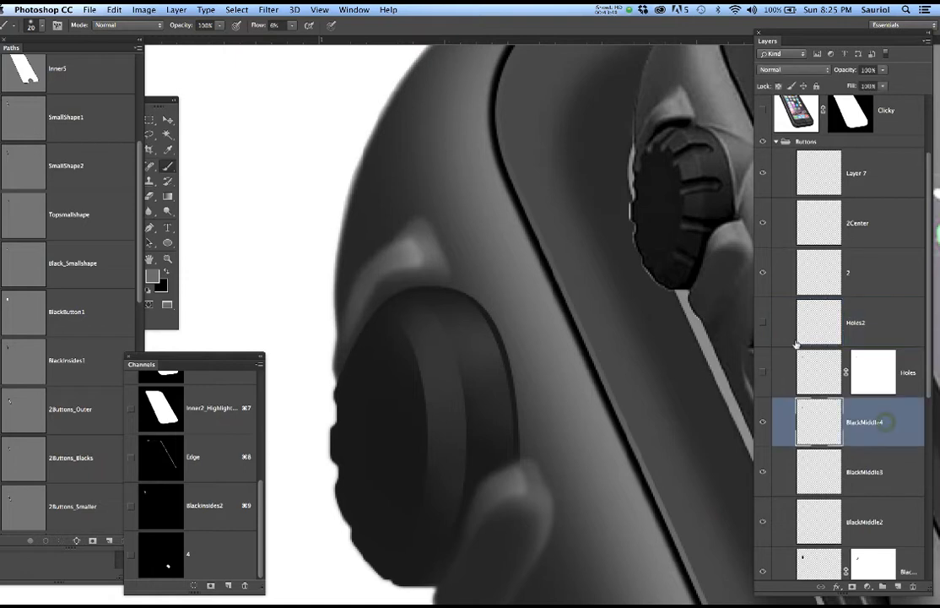
click(763, 322)
click(764, 369)
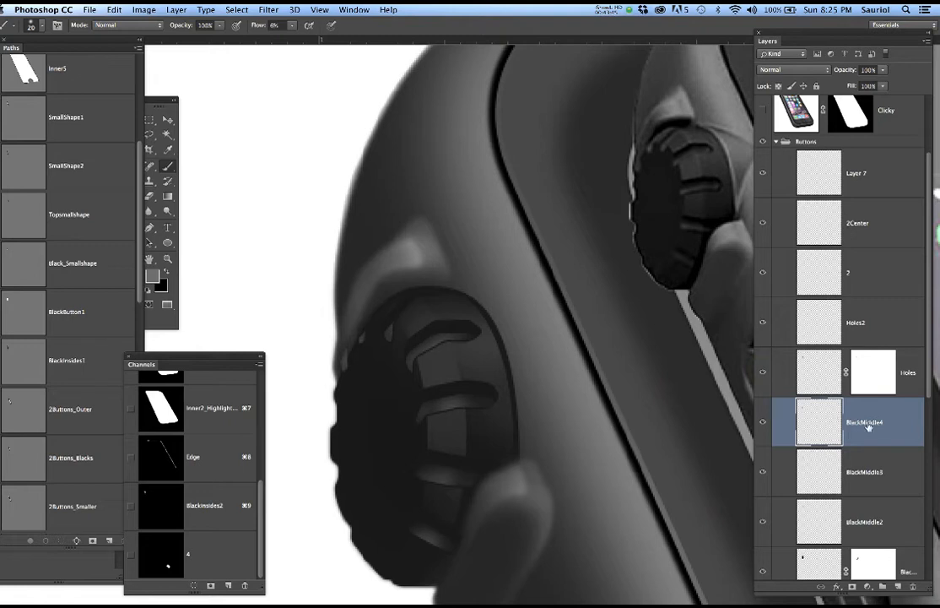
click(763, 319)
click(764, 369)
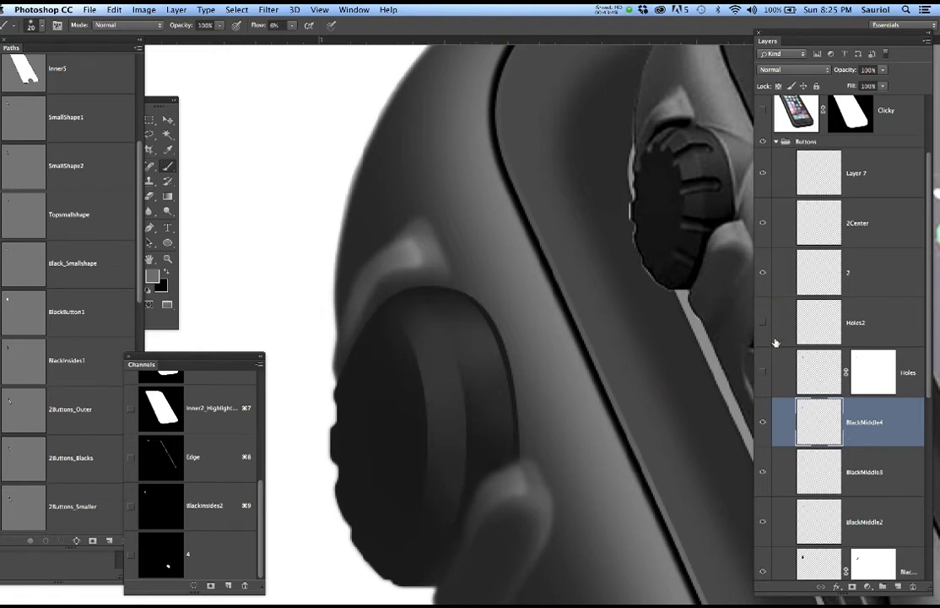
Add a new layer above BlackMiddle4 and name it Highlight.
click(899, 587)
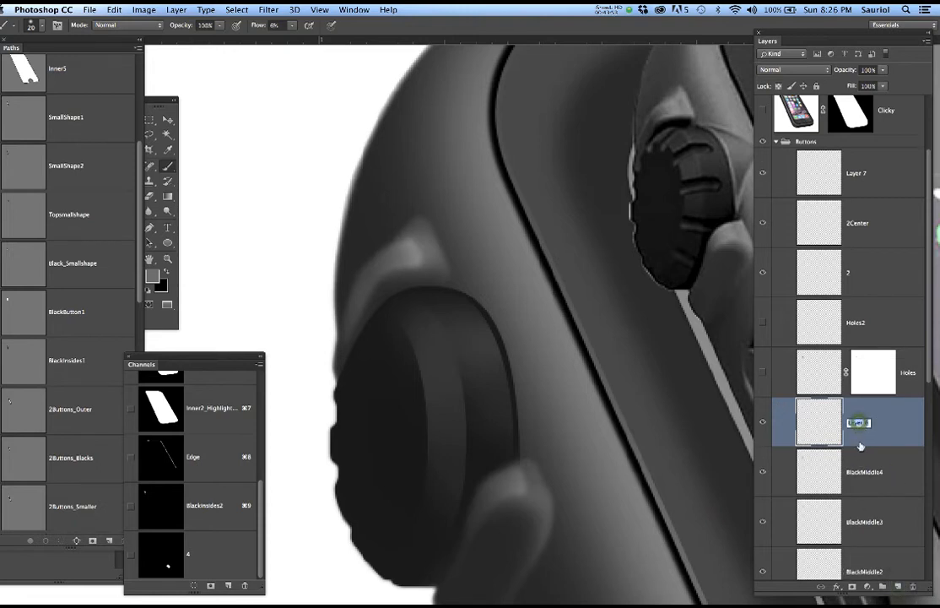
text(High)
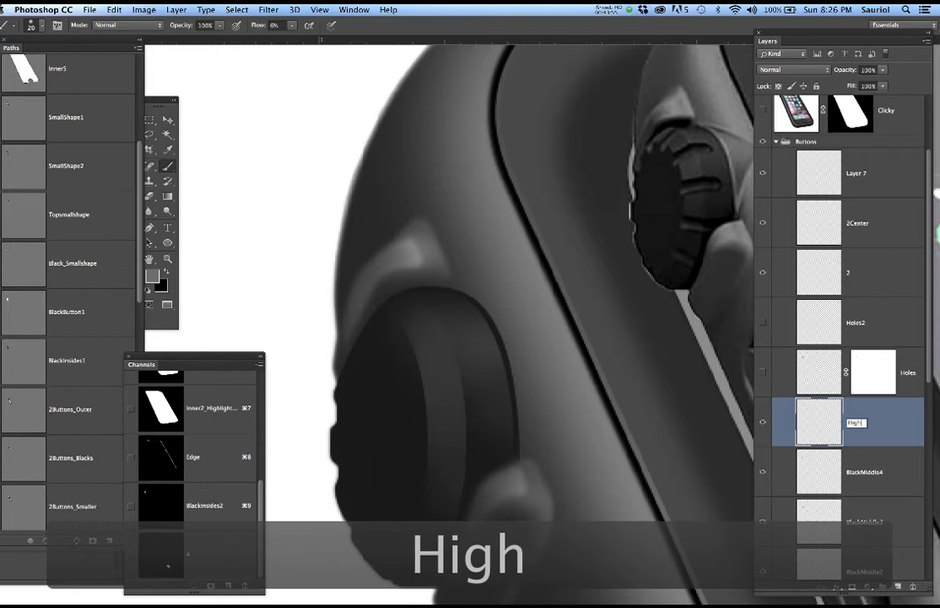
text(light)
key(Return)
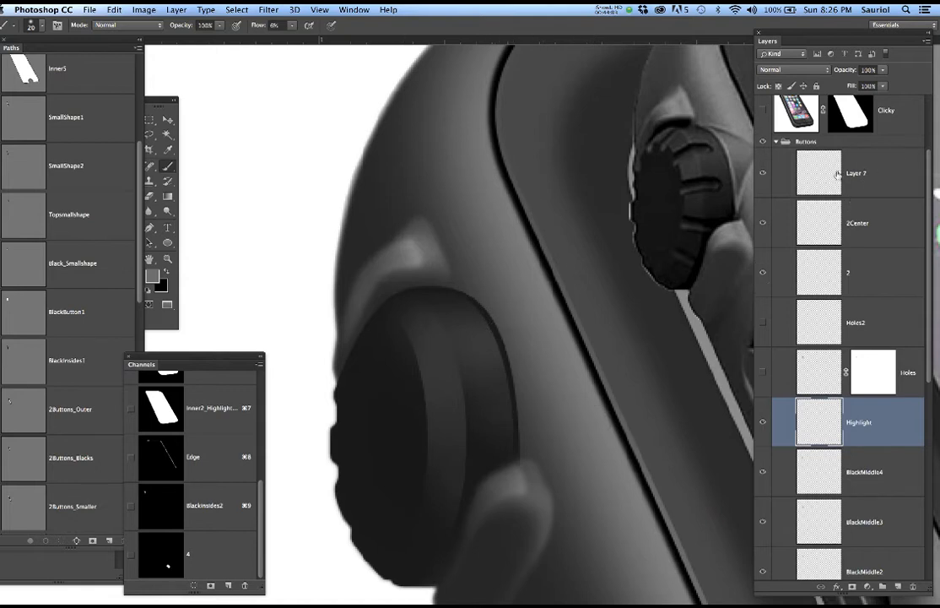
Show the Clicky reference photo layer and load path 2 as a selection around the button's inner ellipse.
scroll(837, 173, up, 2)
click(765, 166)
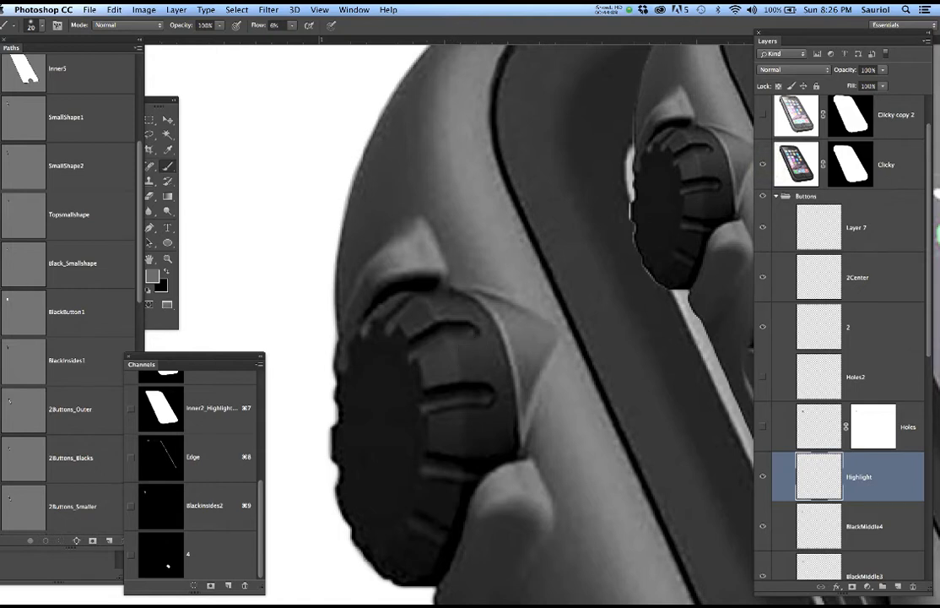
click(23, 307)
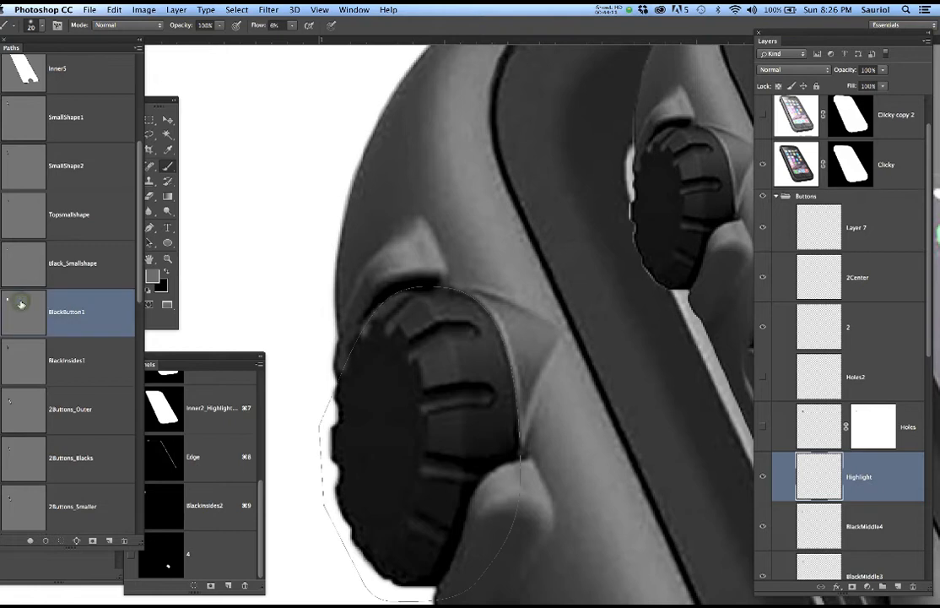
click(24, 355)
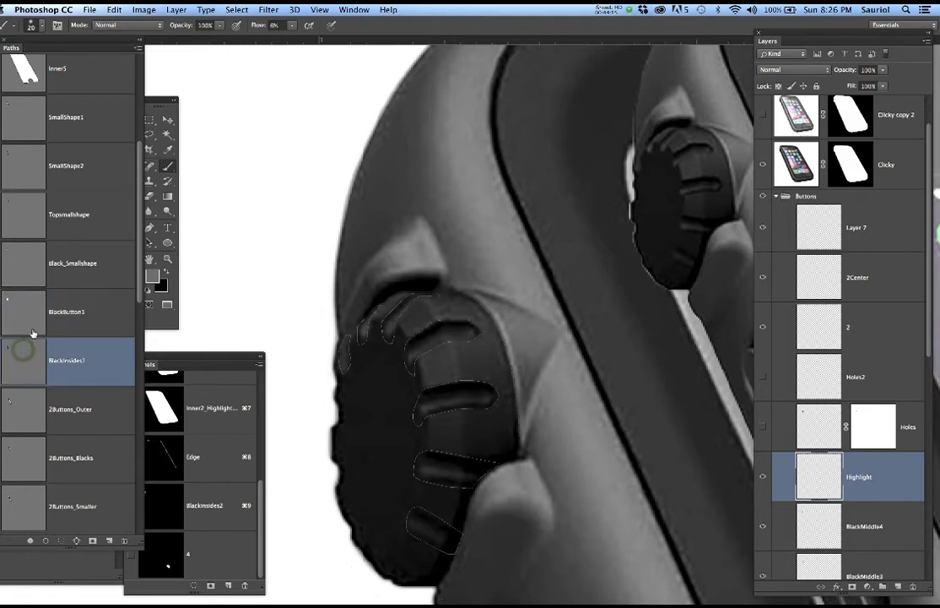
scroll(31, 336, down, 10)
scroll(32, 333, down, 3)
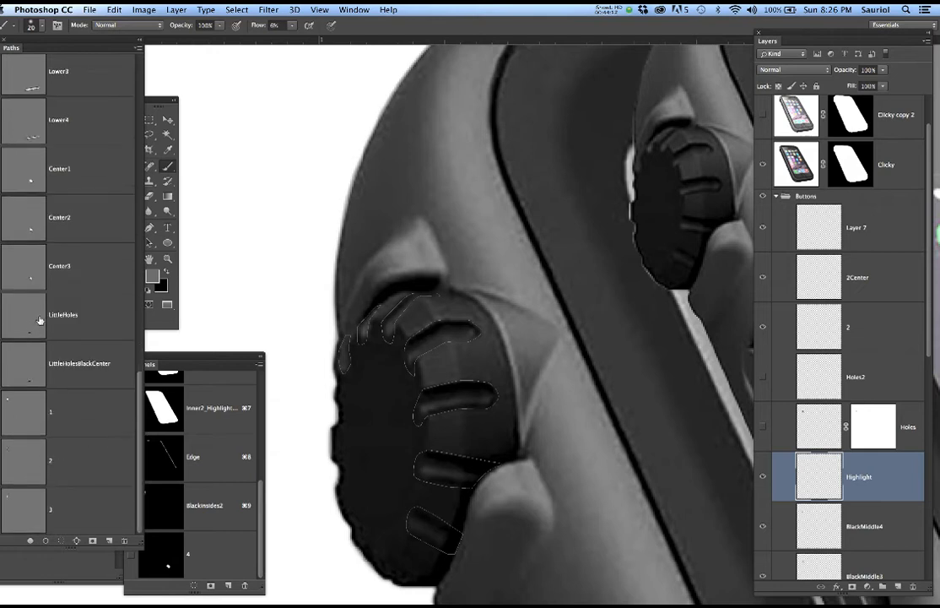
click(31, 409)
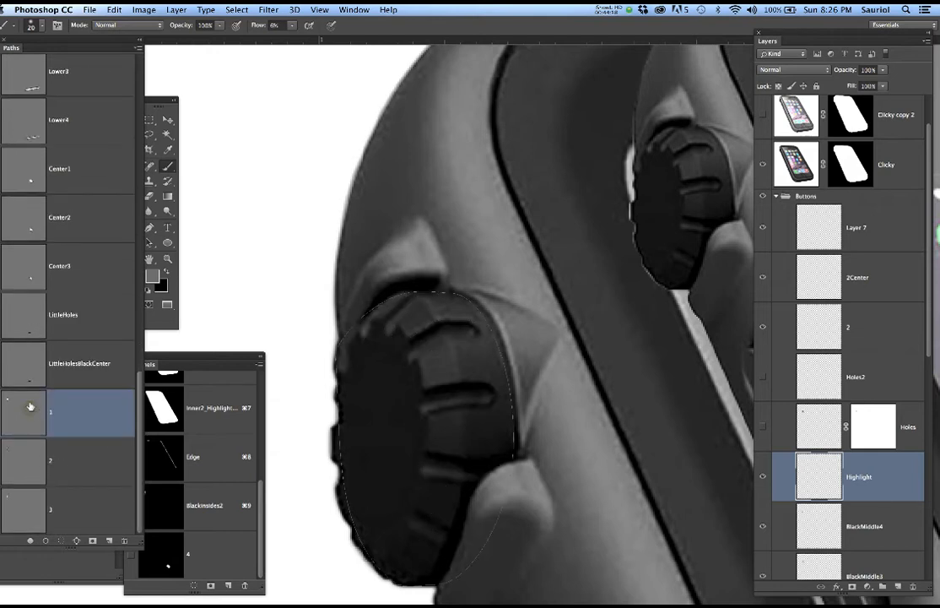
click(28, 469)
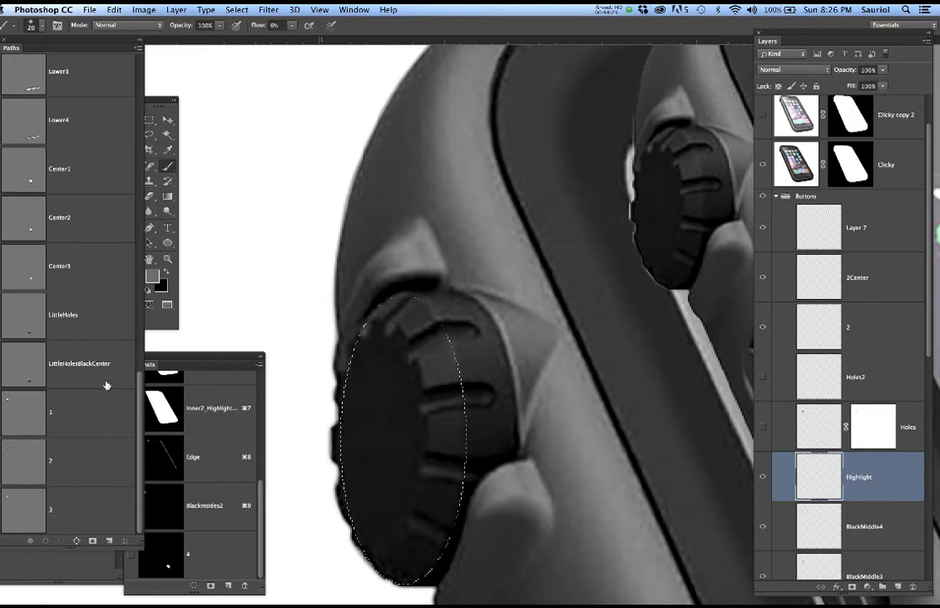
Shift the inner-ellipse selection to the right by five nudges.
scroll(427, 300, up, 5)
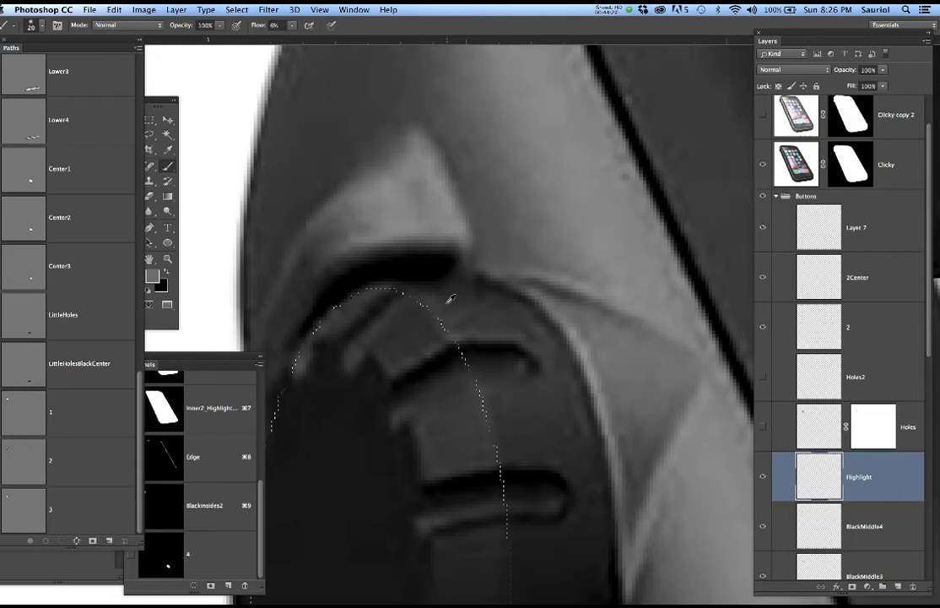
key(Right)
key(Right)
key(Right)
key(Right)
key(Right)
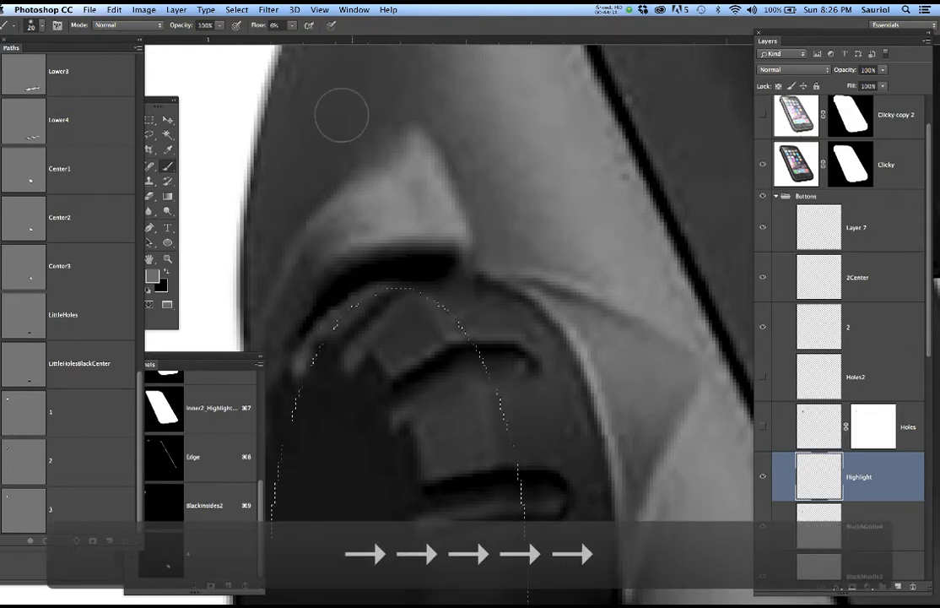
Save the shifted ellipse selection as a new channel named MovedBlackButton.
click(236, 9)
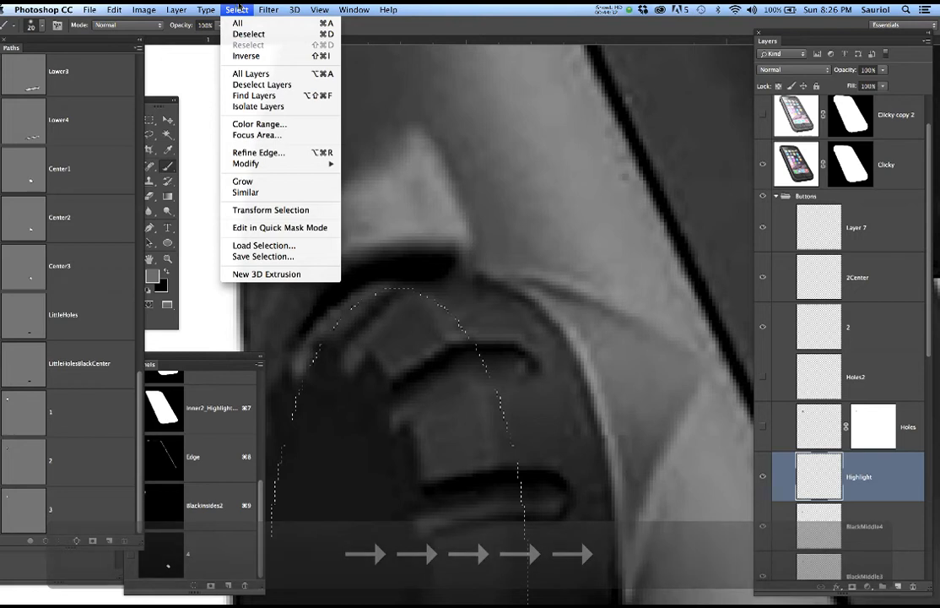
click(253, 255)
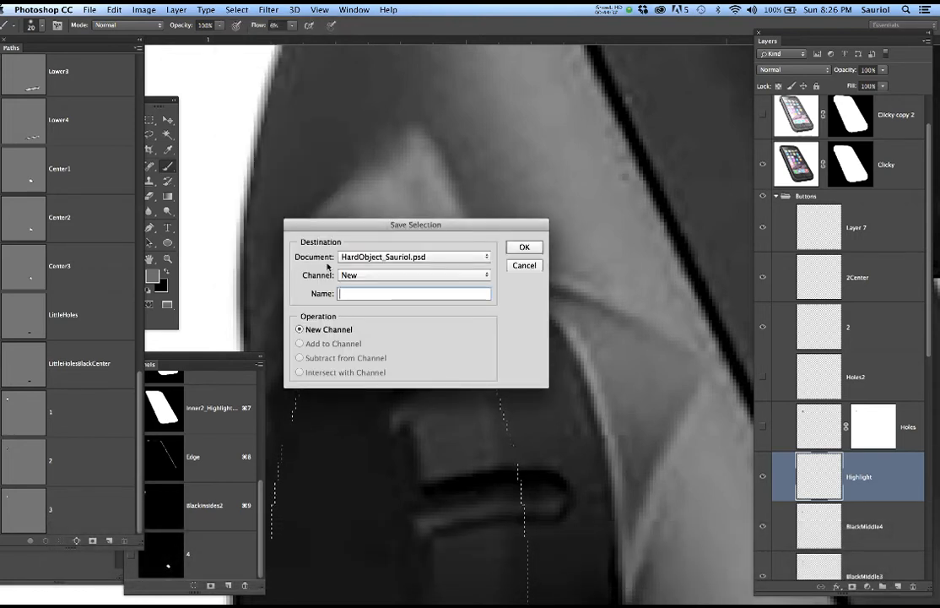
text(M)
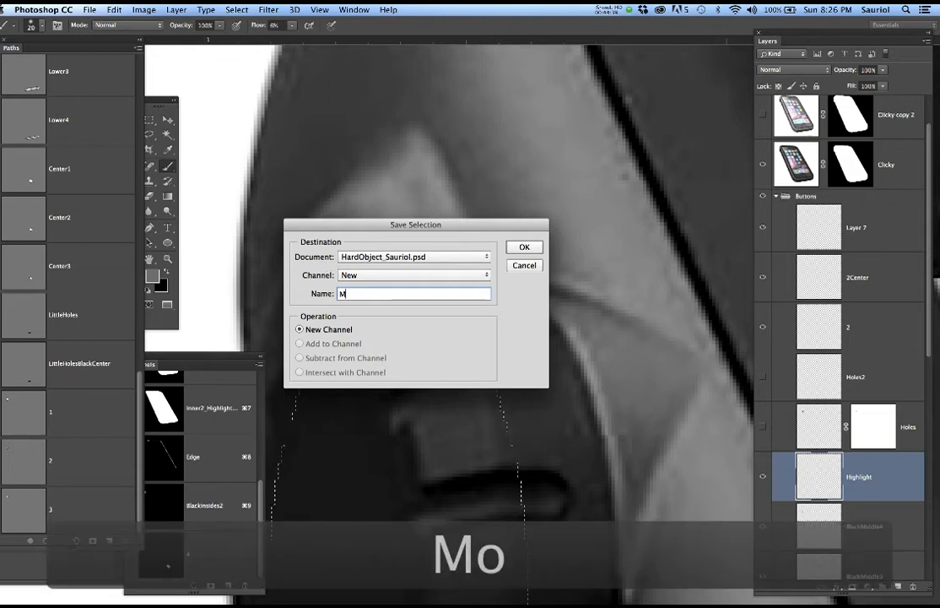
text(ovedBlac)
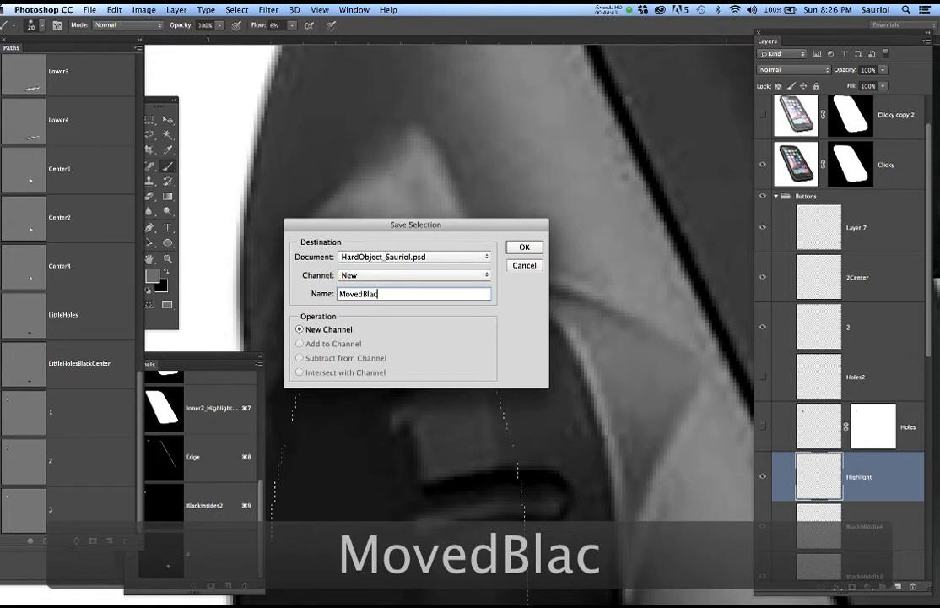
text(kButton)
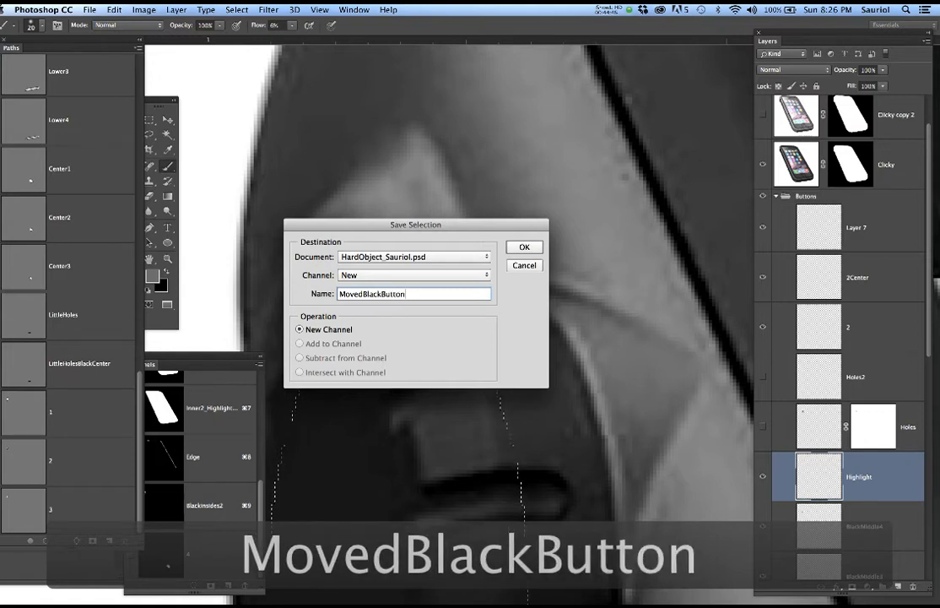
key(Return)
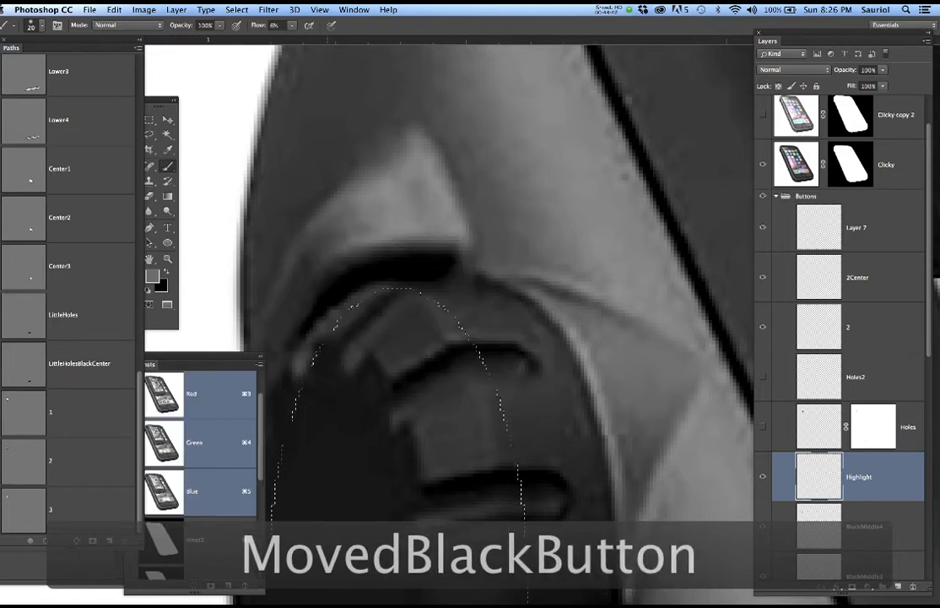
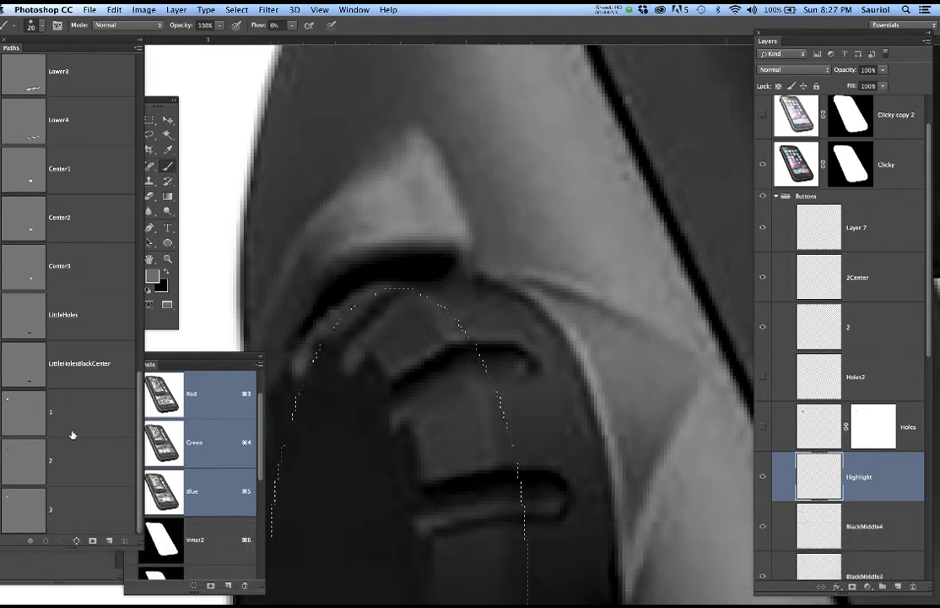
Try intersecting the selection from path 2 with the MovedBlackButton channel.
click(23, 477)
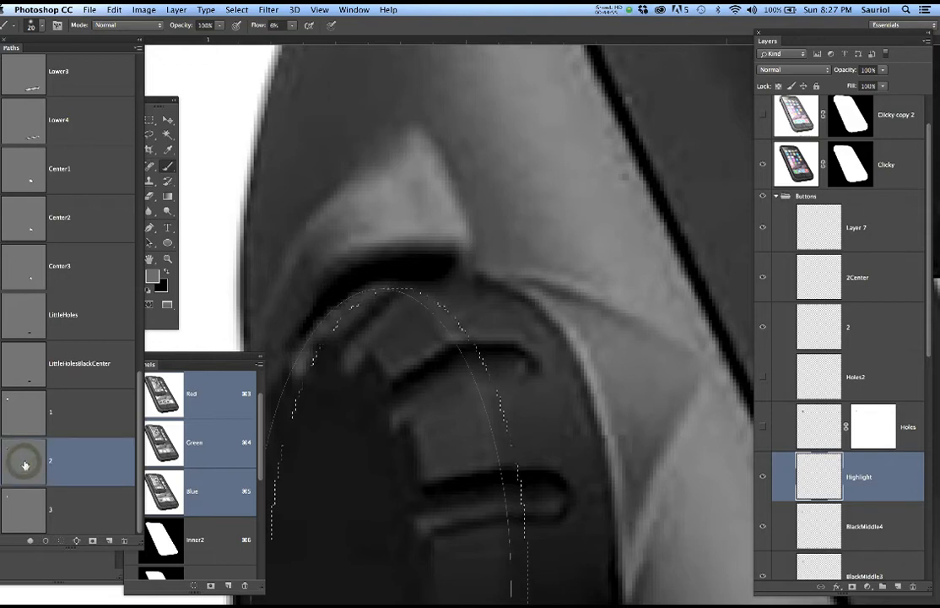
alt+shift+super+click(25, 465)
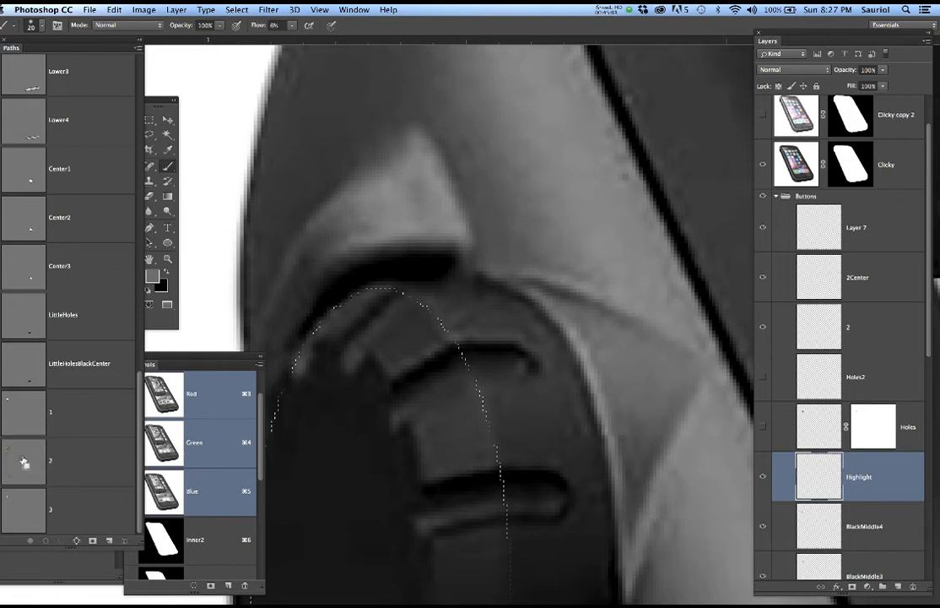
scroll(215, 473, down, 5)
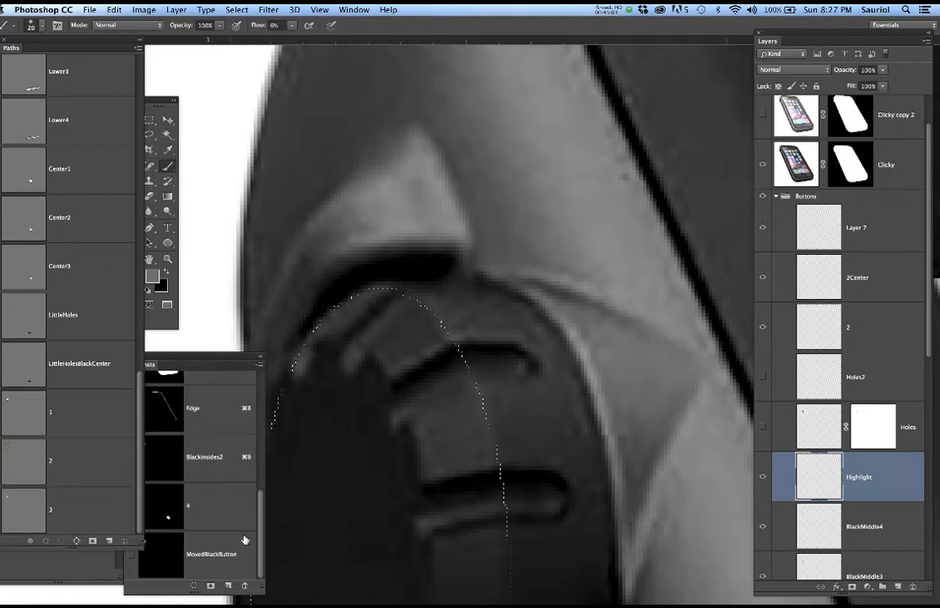
super+click(165, 552)
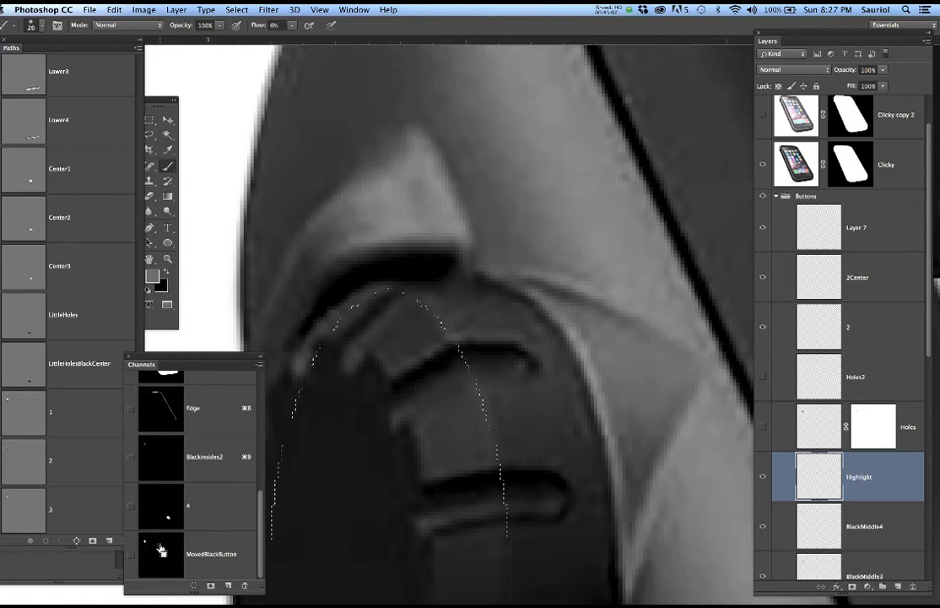
Load the MovedBlackButton channel as a selection and subtract path 2, leaving a thin crescent along the ellipse's right edge.
shift+super+click(159, 549)
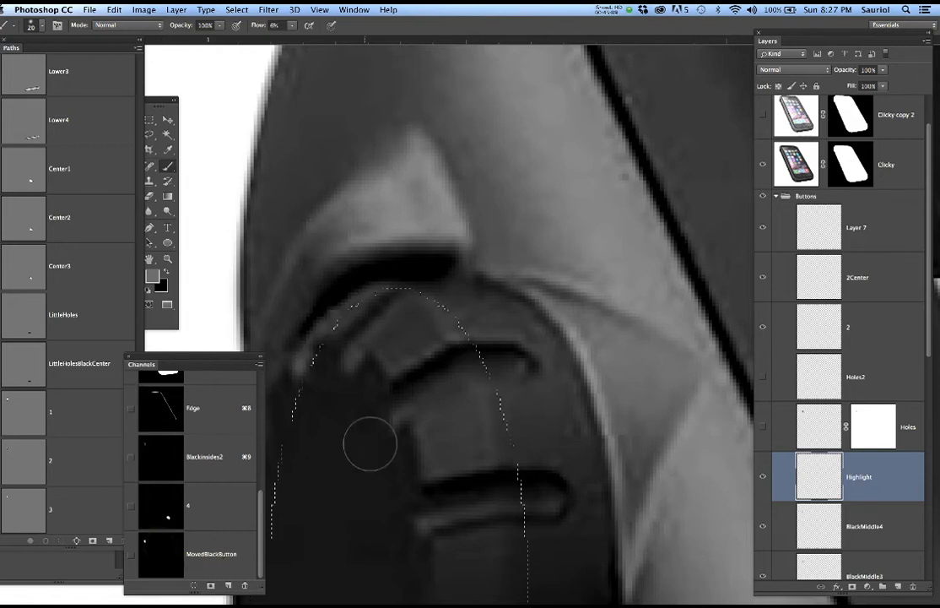
scroll(378, 442, down, 4)
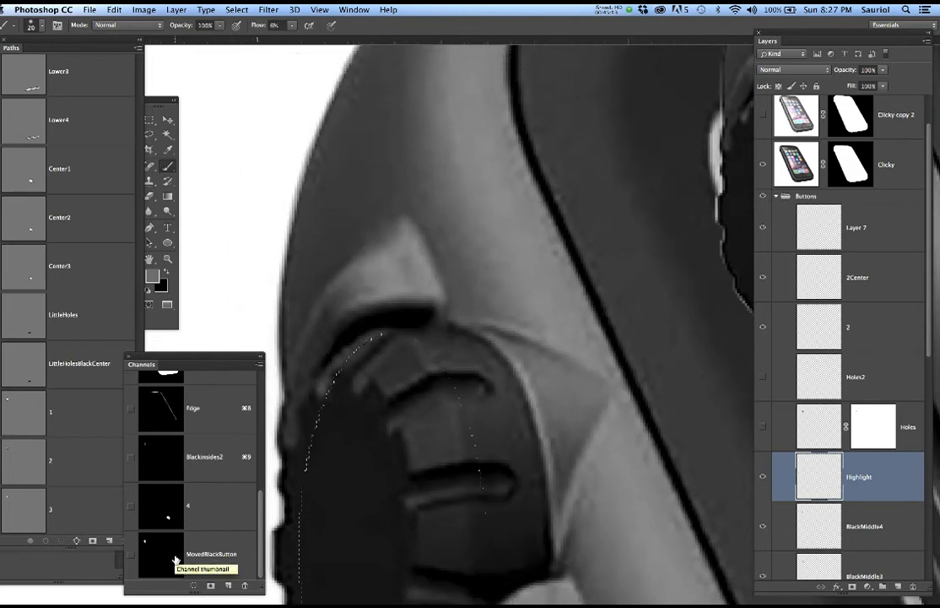
super+click(20, 464)
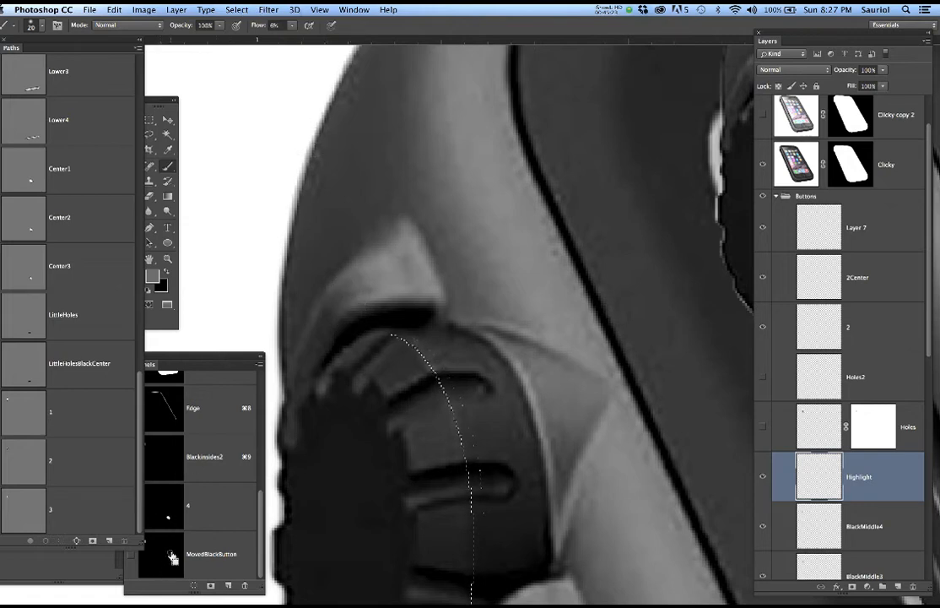
super+click(172, 557)
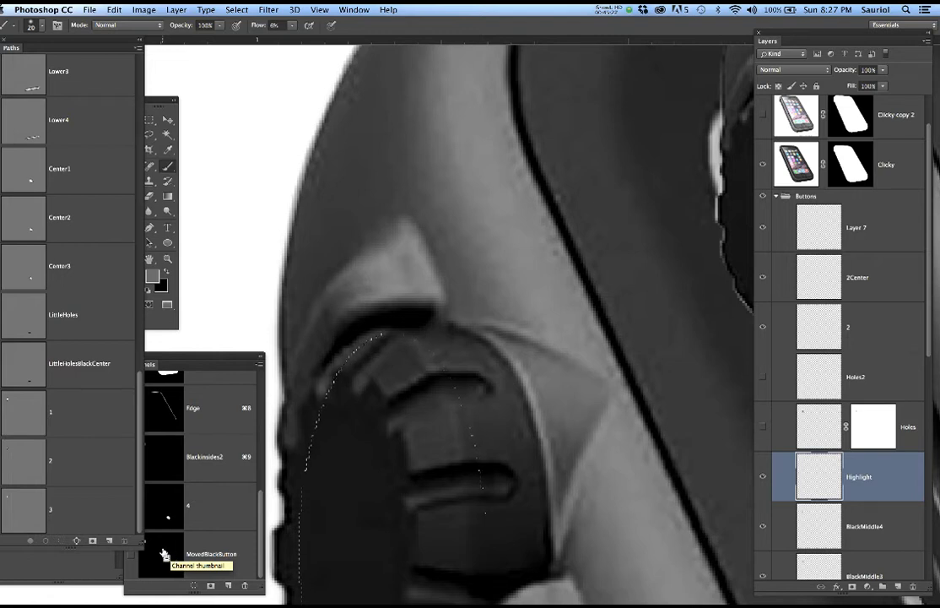
super+click(27, 462)
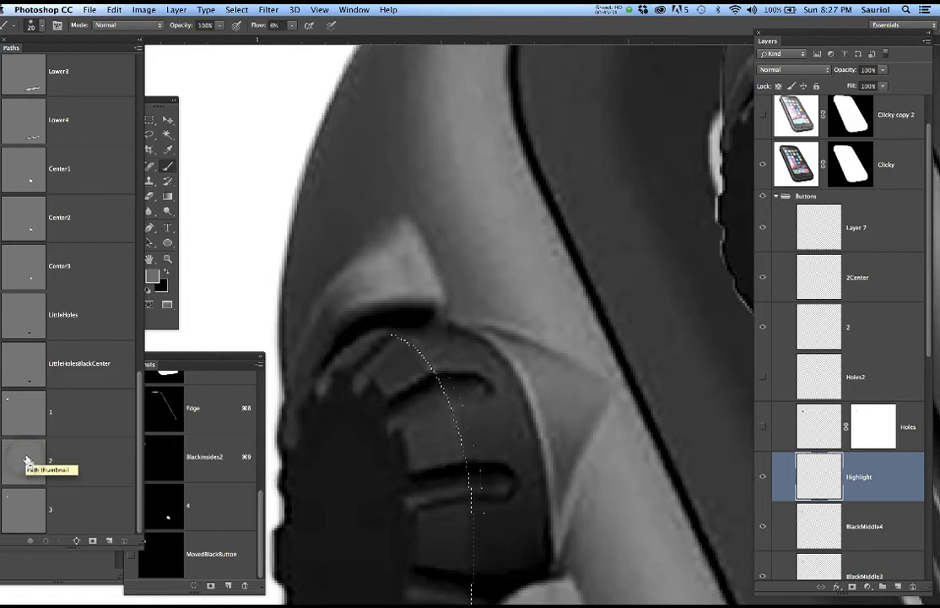
Try contracting the crescent selection by 2 pixels, and undo it.
click(236, 9)
mouse_move(295, 163)
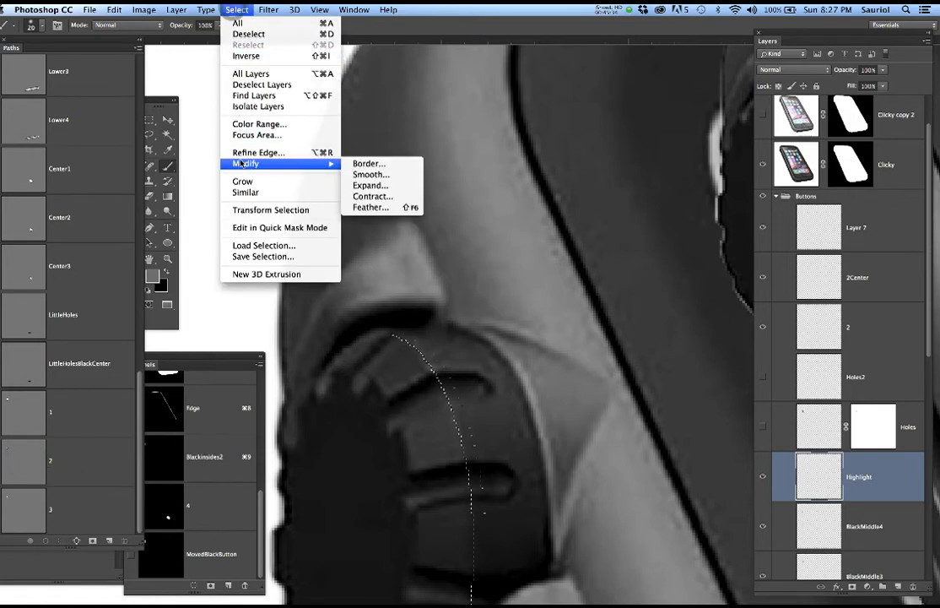
click(369, 198)
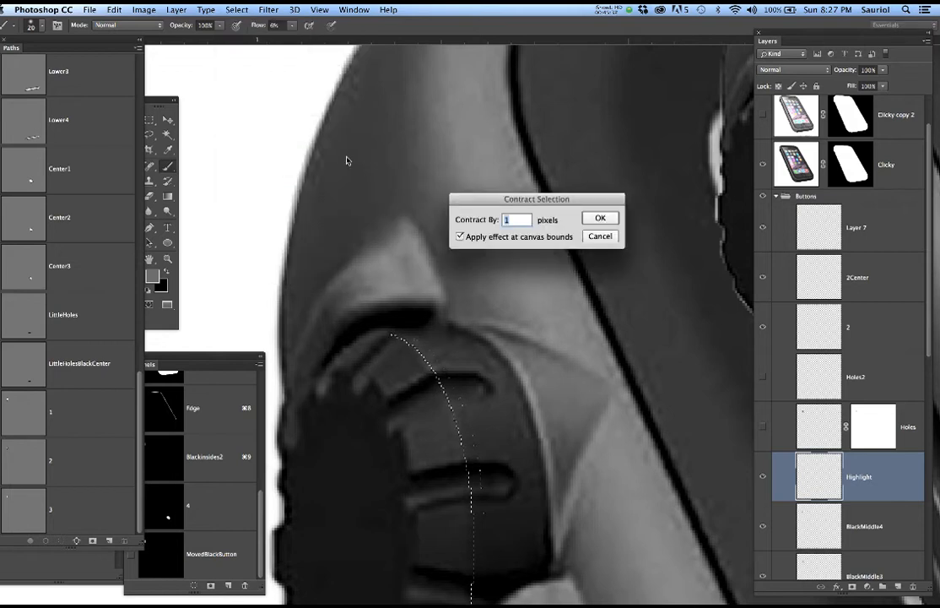
key(Return)
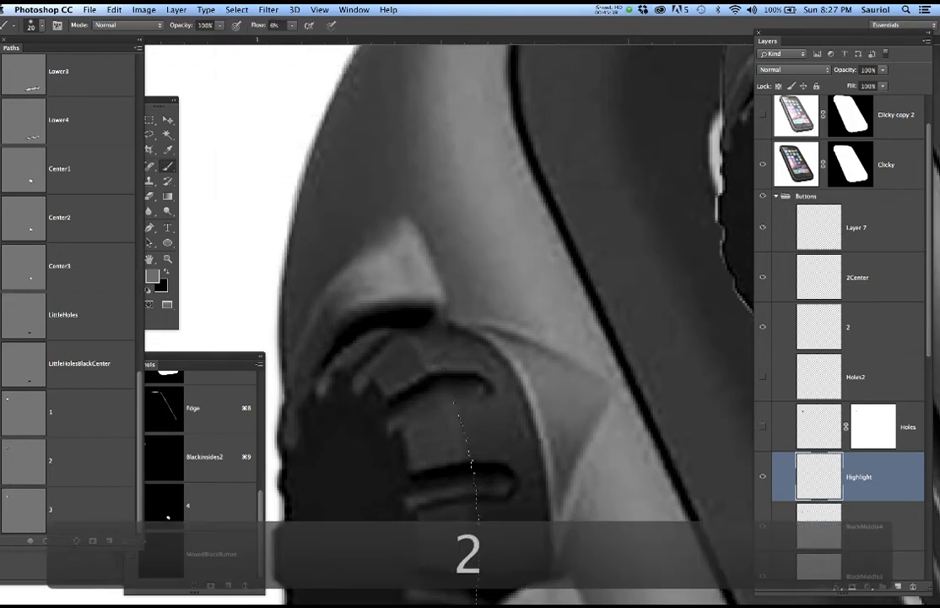
key(super+z)
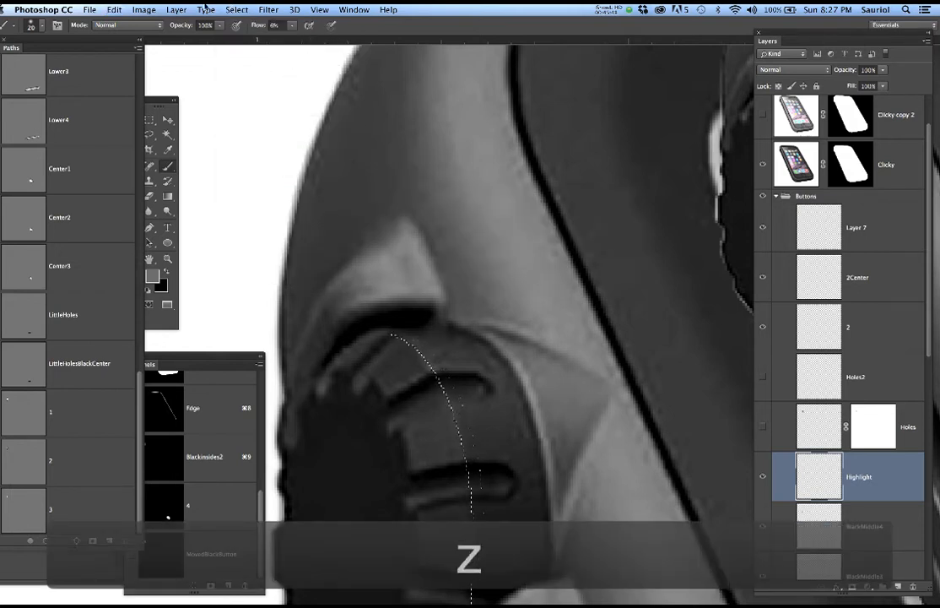
Contract the crescent selection by 1 pixel.
click(238, 11)
mouse_move(325, 164)
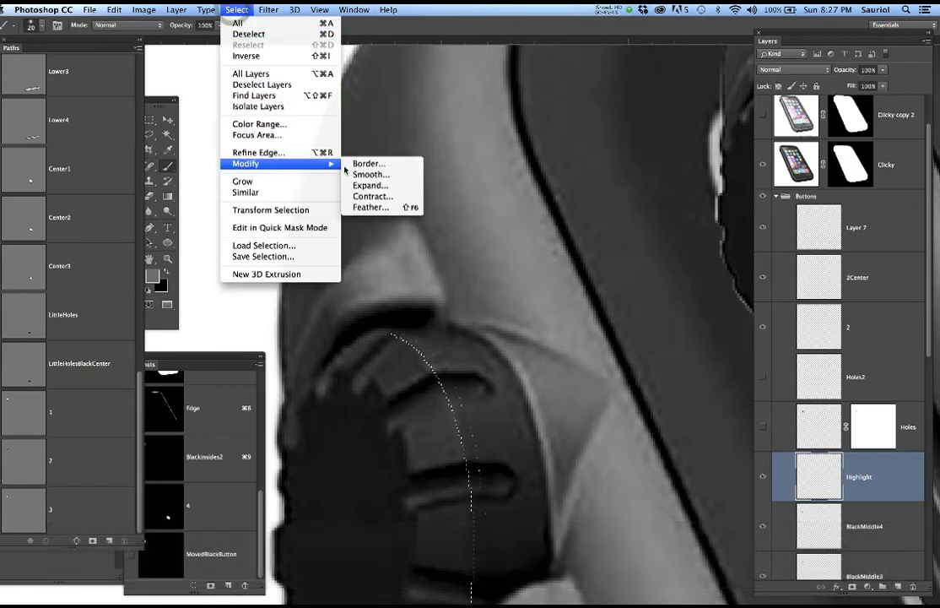
click(357, 196)
text(1)
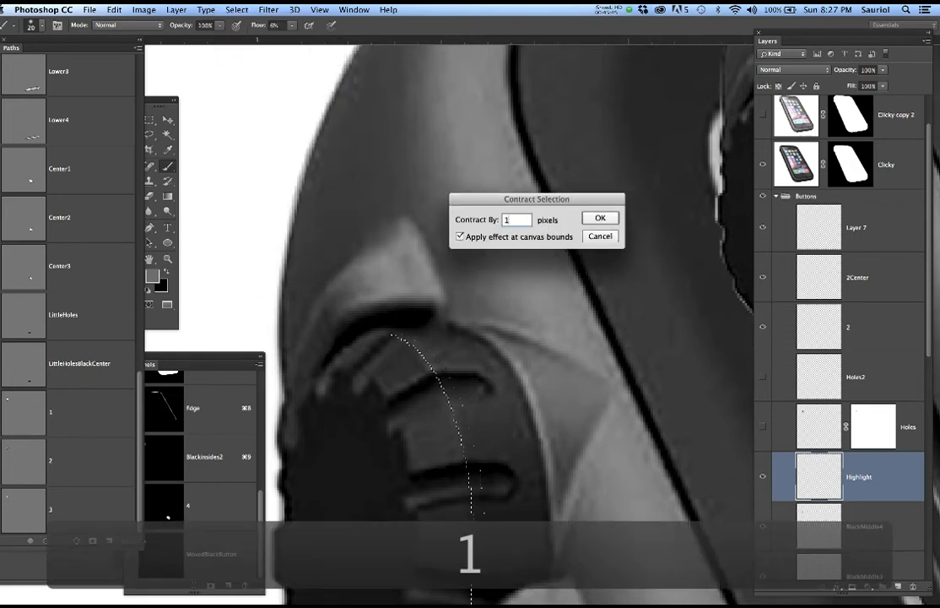
key(Return)
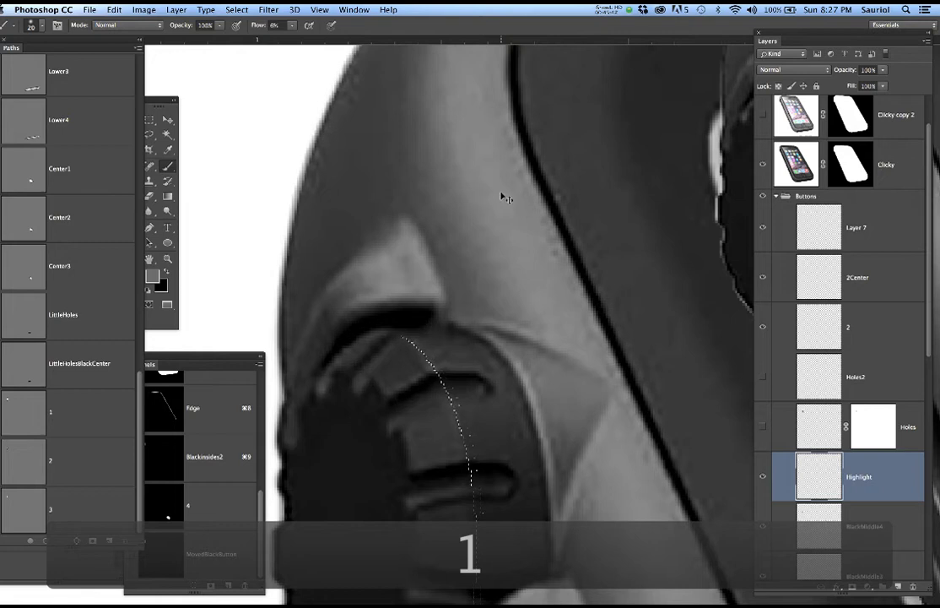
Hide the selection edges and the Clicky reference layer, and enlarge the brush to size 40.
key(super+h)
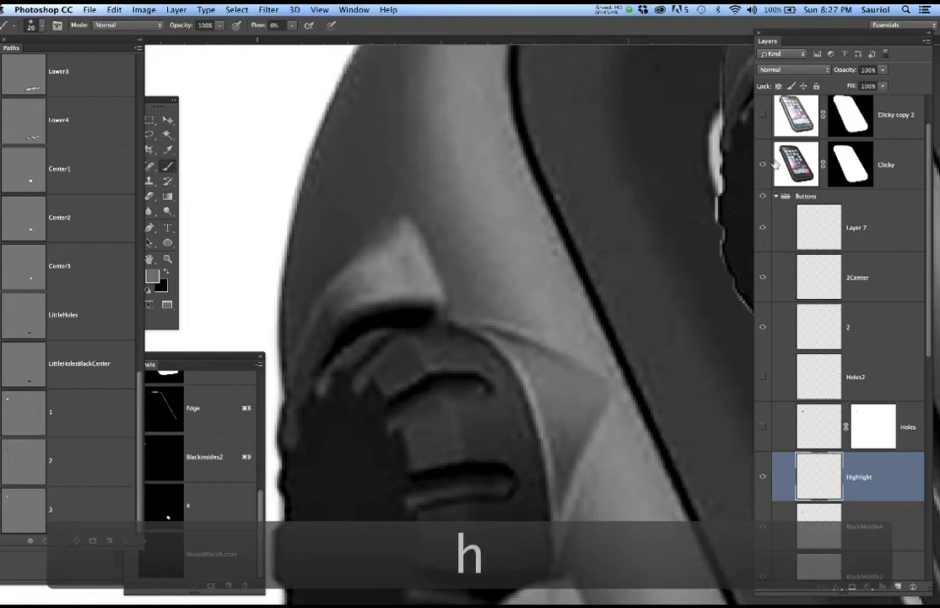
click(764, 163)
key(b)
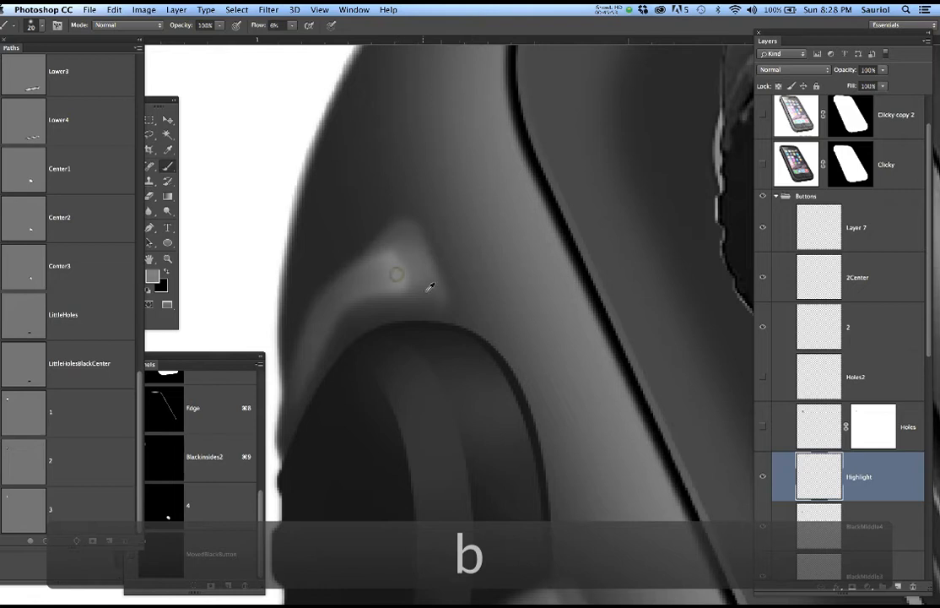
key(bracketright)
key(bracketright)
key(bracketright)
key(bracketright)
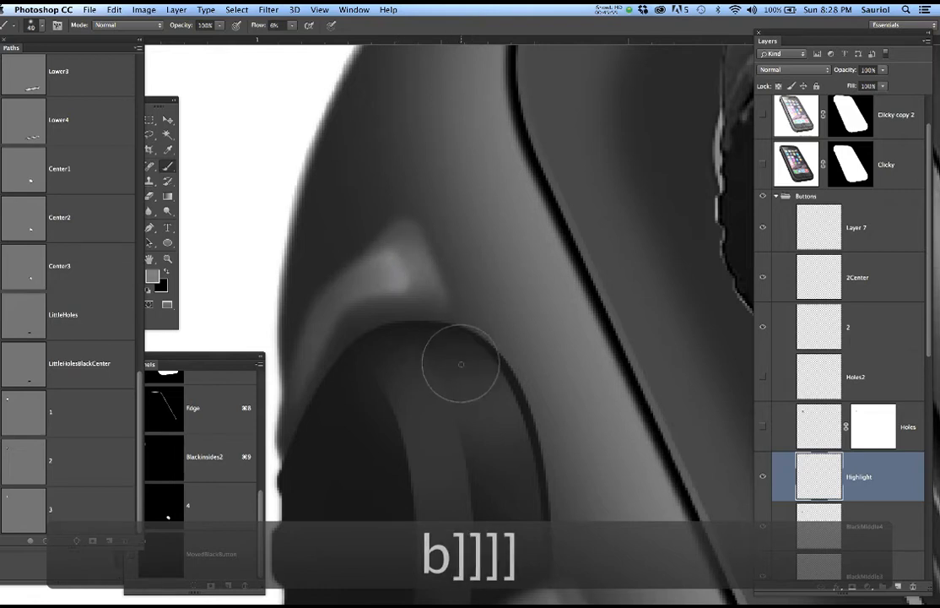
Brush a thin gray highlight down the button's inner ridge within the crescent on the Highlight layer at 6% flow, and deselect.
click(460, 366)
click(429, 353)
drag(429, 352, 476, 457)
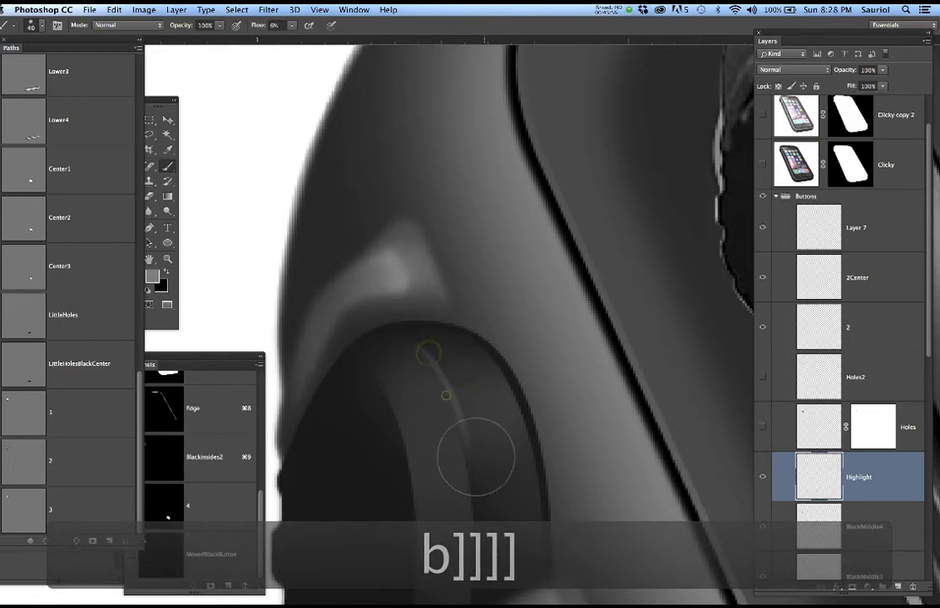
scroll(481, 435, down, 3)
click(474, 499)
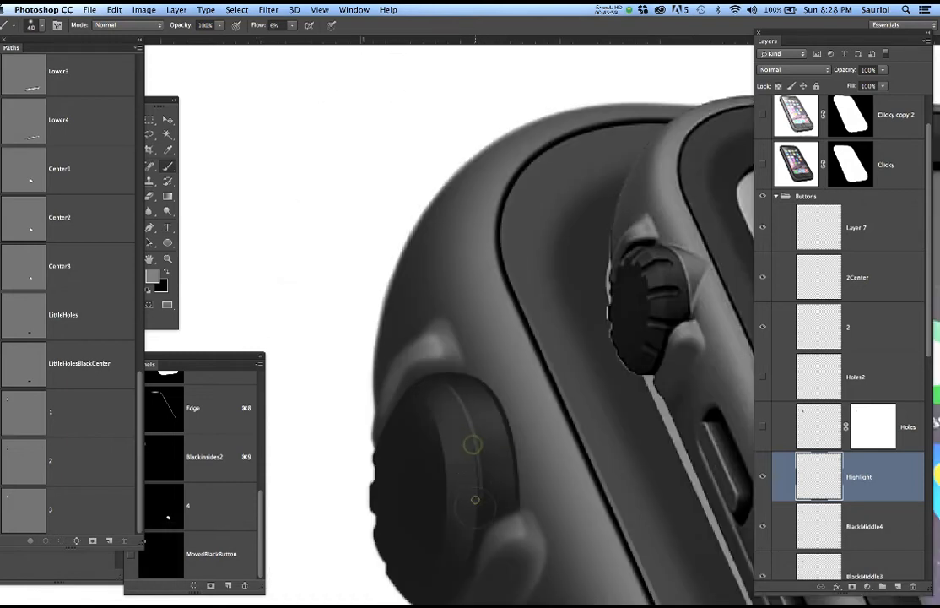
click(474, 524)
click(468, 417)
click(454, 396)
click(432, 392)
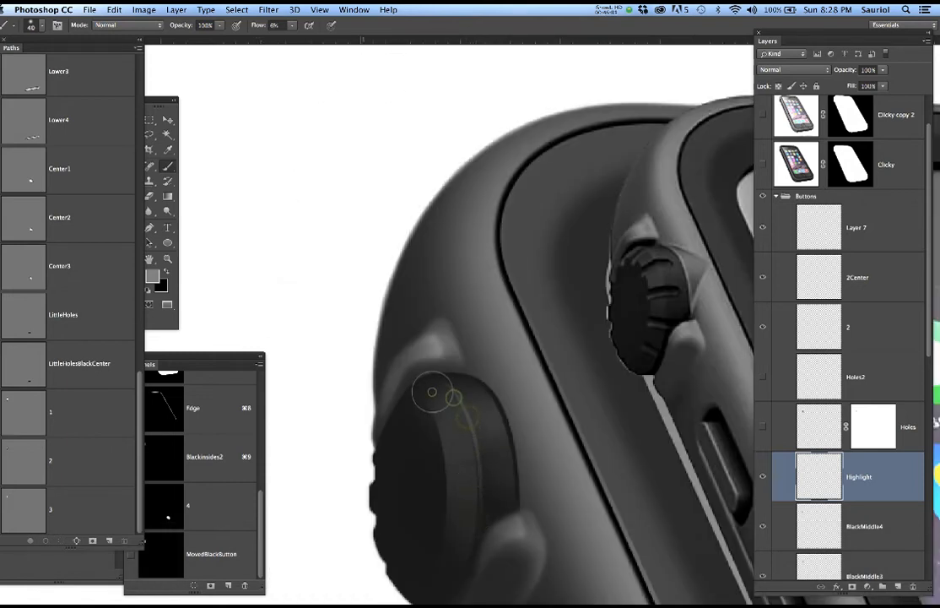
drag(433, 391, 474, 409)
click(455, 416)
click(449, 419)
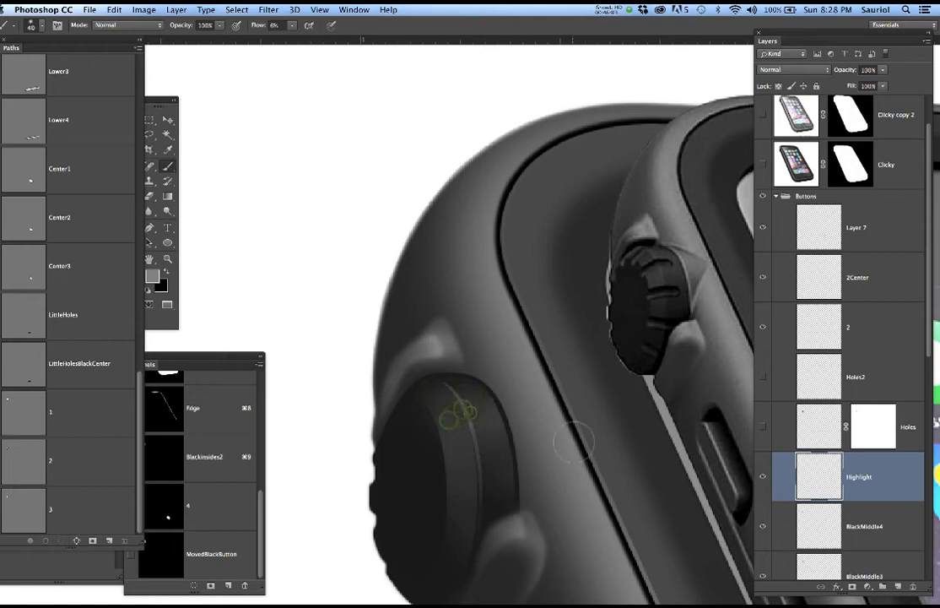
key(super+d)
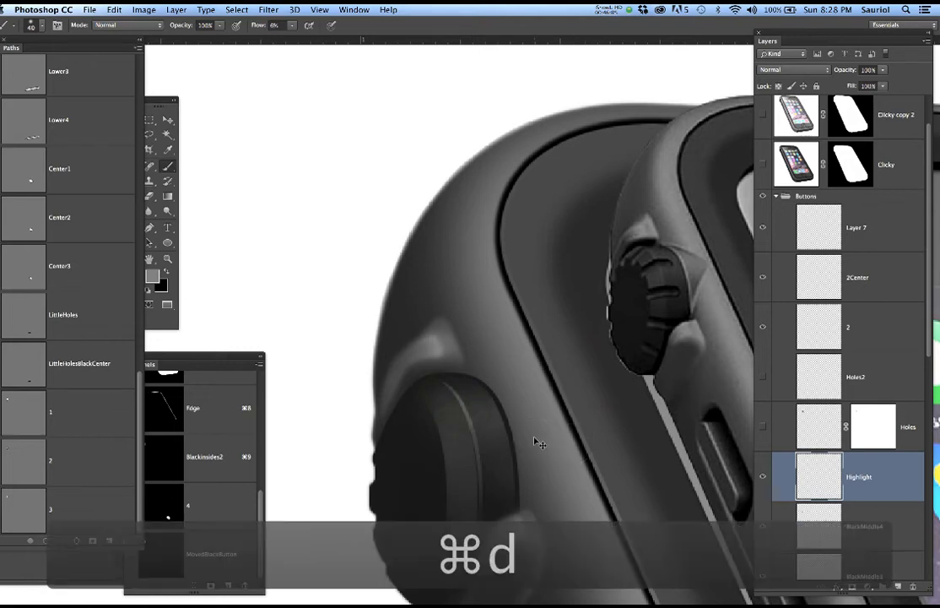
Reapply the last filter twice to soften the painted highlight line on the button.
scroll(507, 422, up, 3)
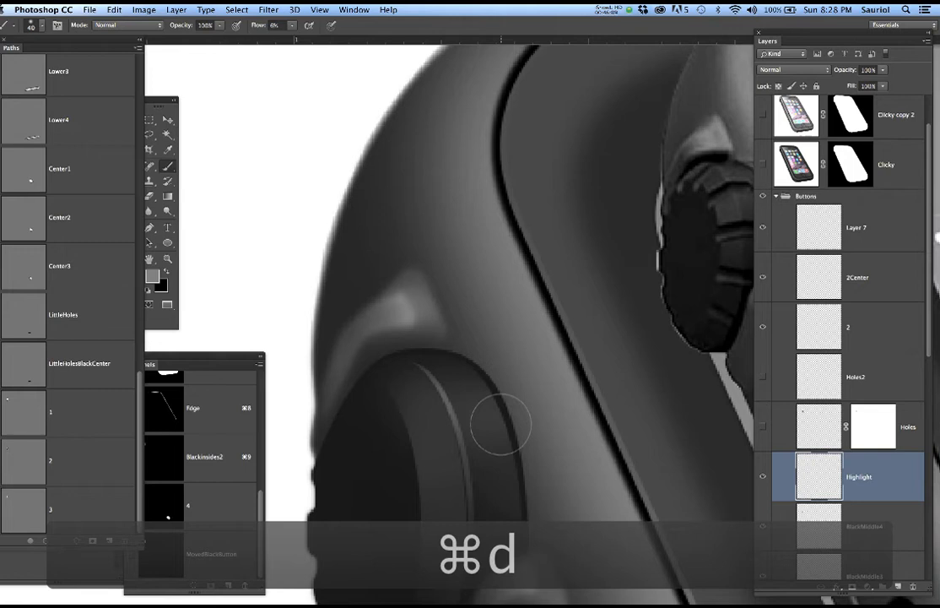
key(super+f)
key(super+f)
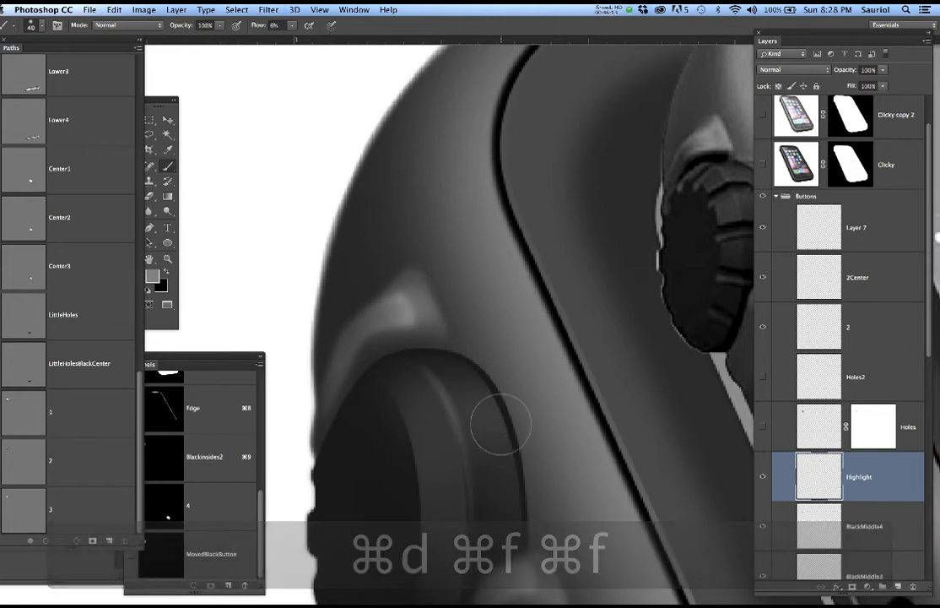
Nudge the painted highlight line one pixel to the left and show the Holes2 and Holes layers.
key(v)
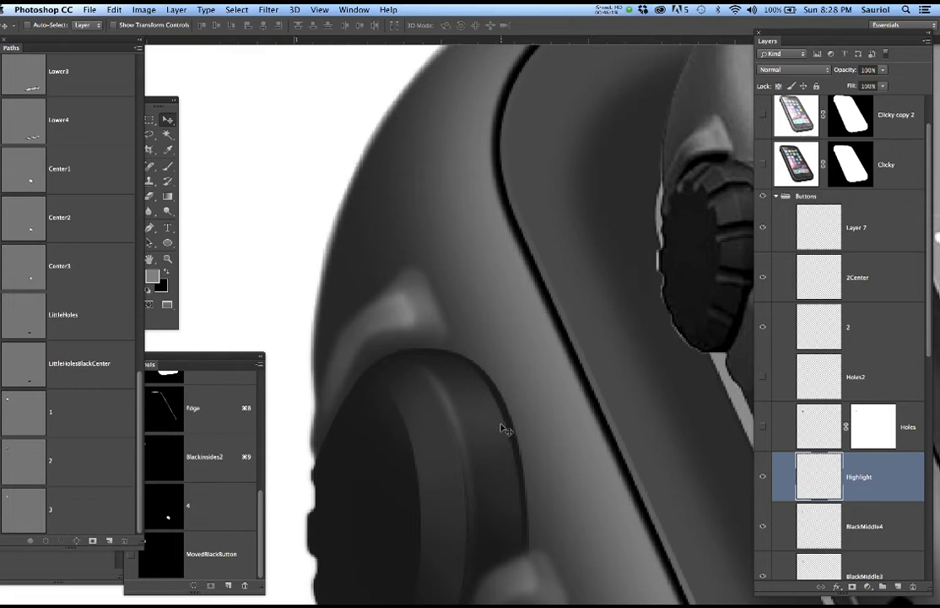
key(Left)
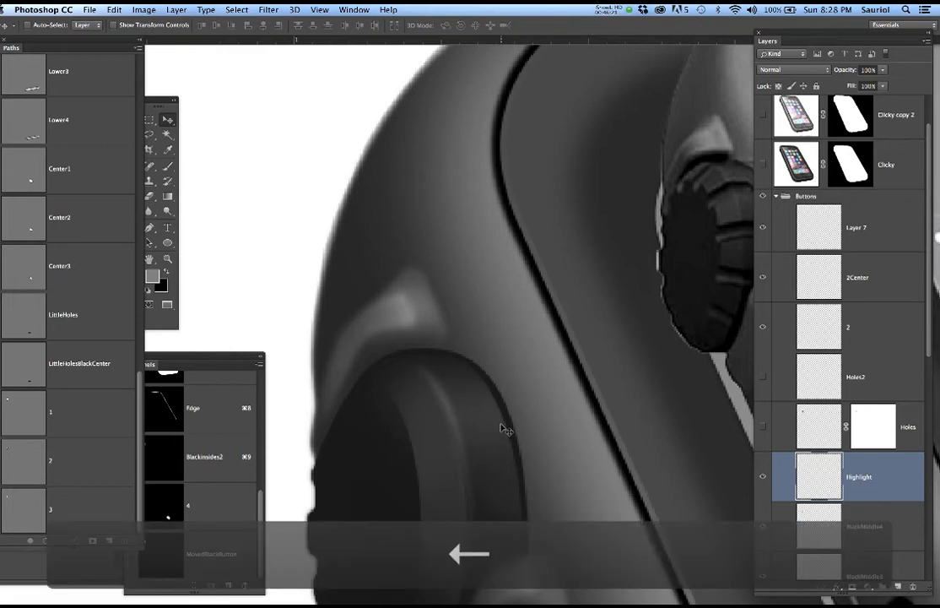
click(764, 378)
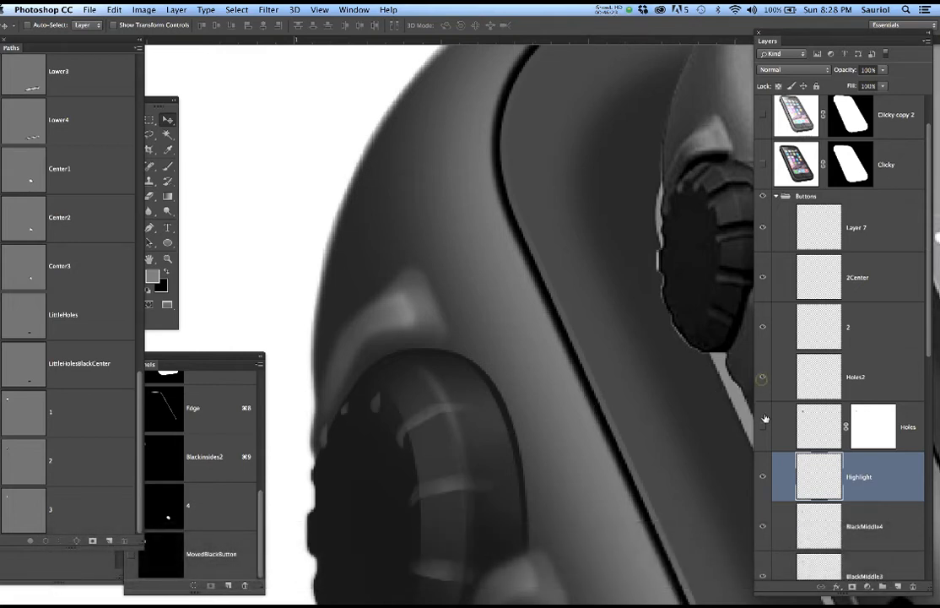
click(763, 427)
Rename Layer 7 at the top of the Buttons group as Triangle1.
scroll(527, 447, down, 6)
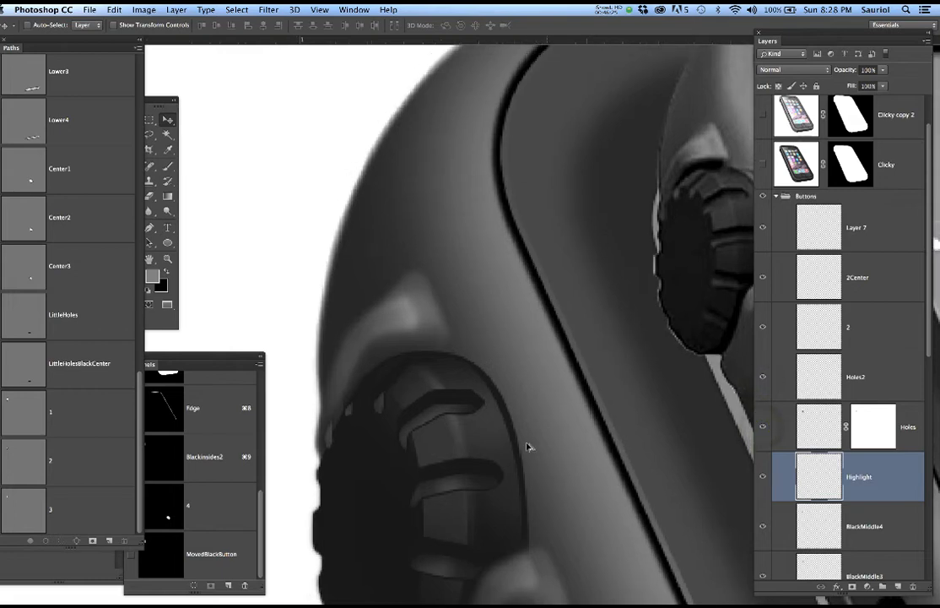
scroll(527, 447, down, 2)
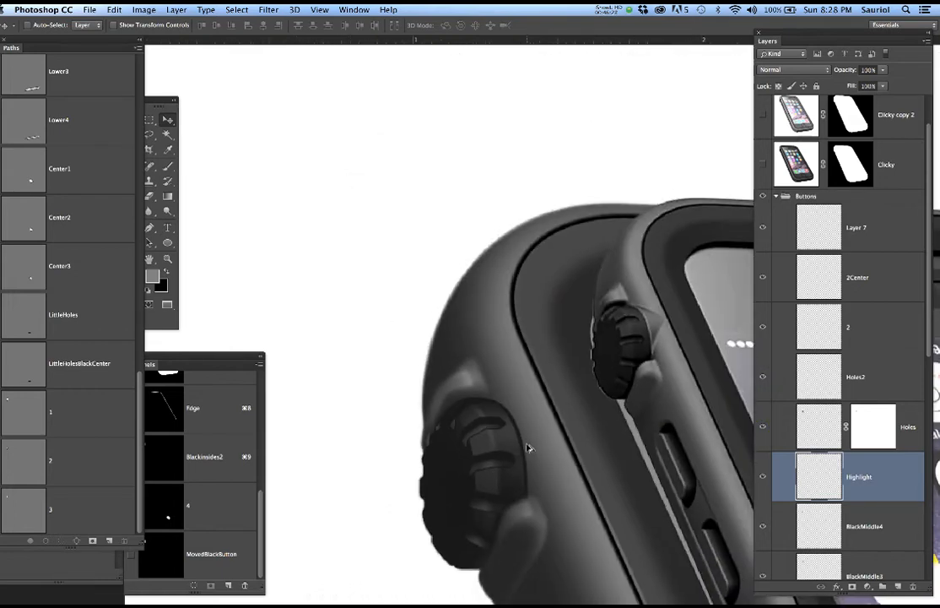
scroll(646, 335, up, 8)
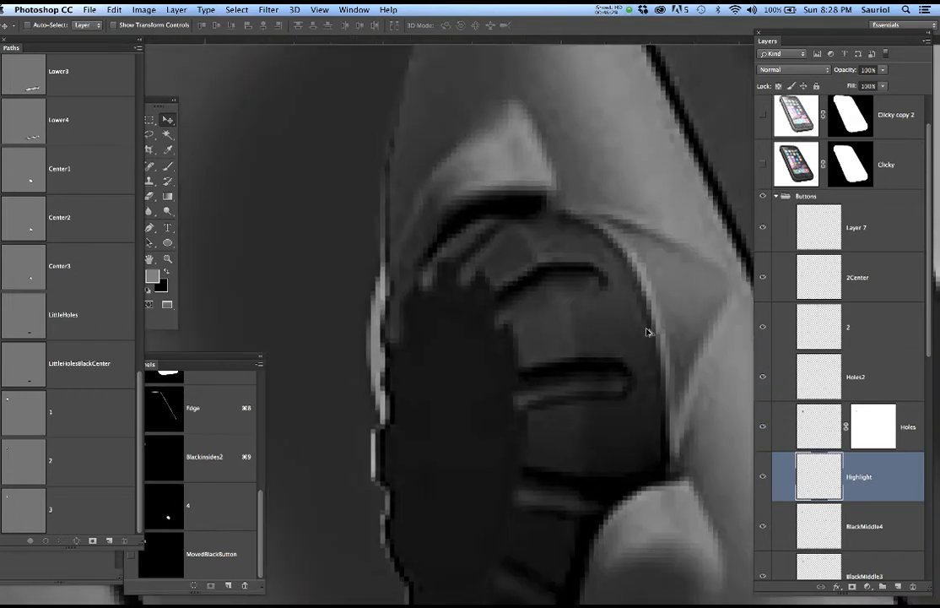
scroll(684, 321, down, 7)
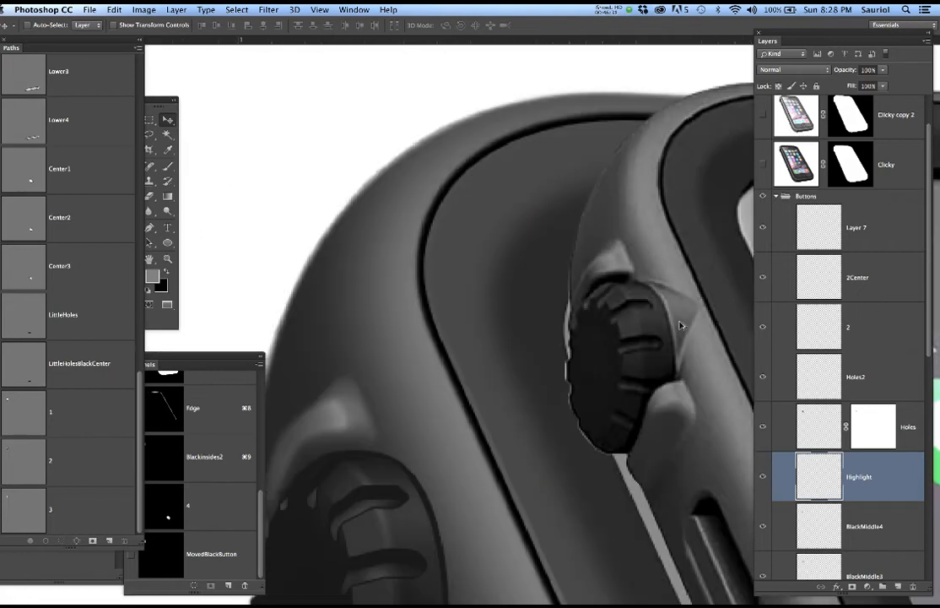
double_click(861, 228)
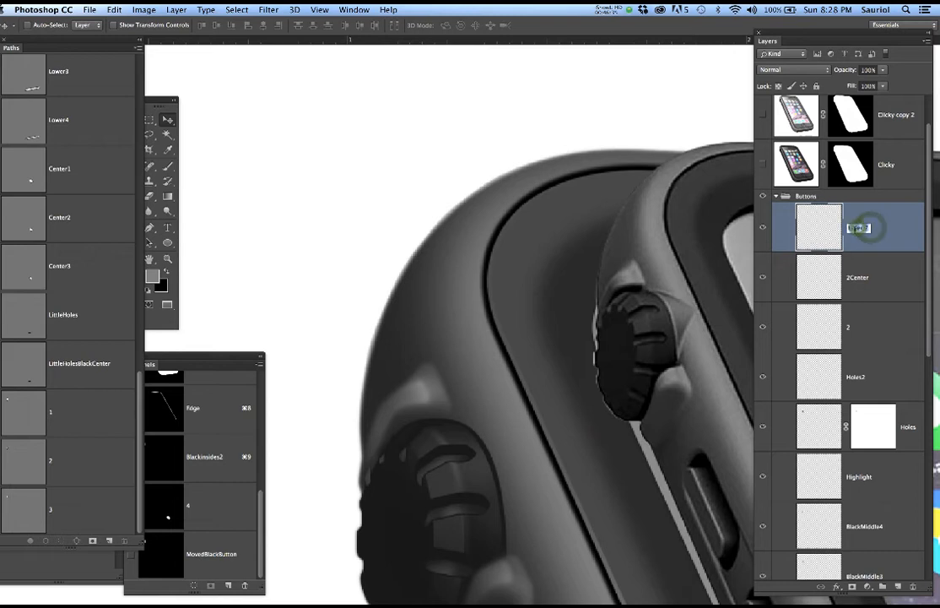
text(Trian)
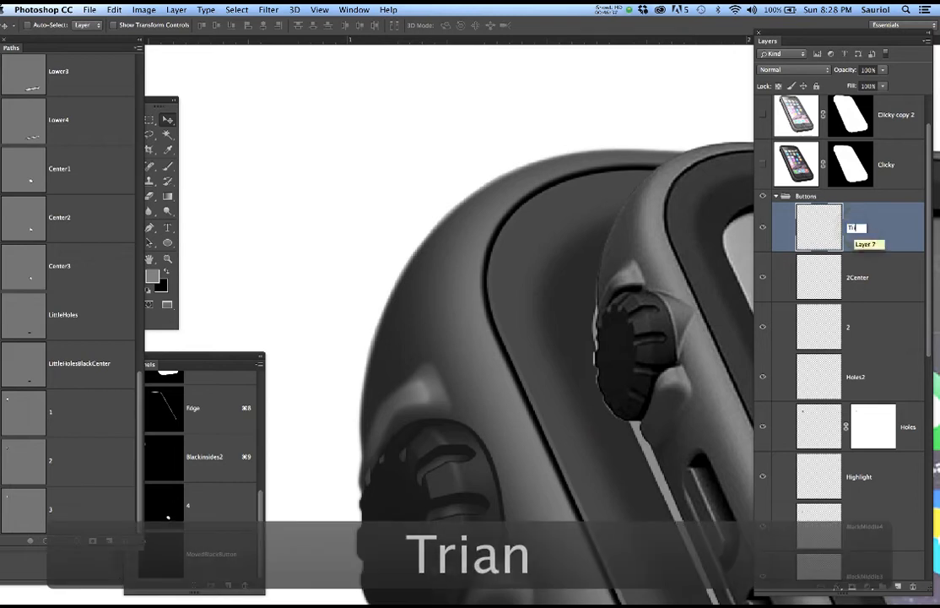
text(gle1)
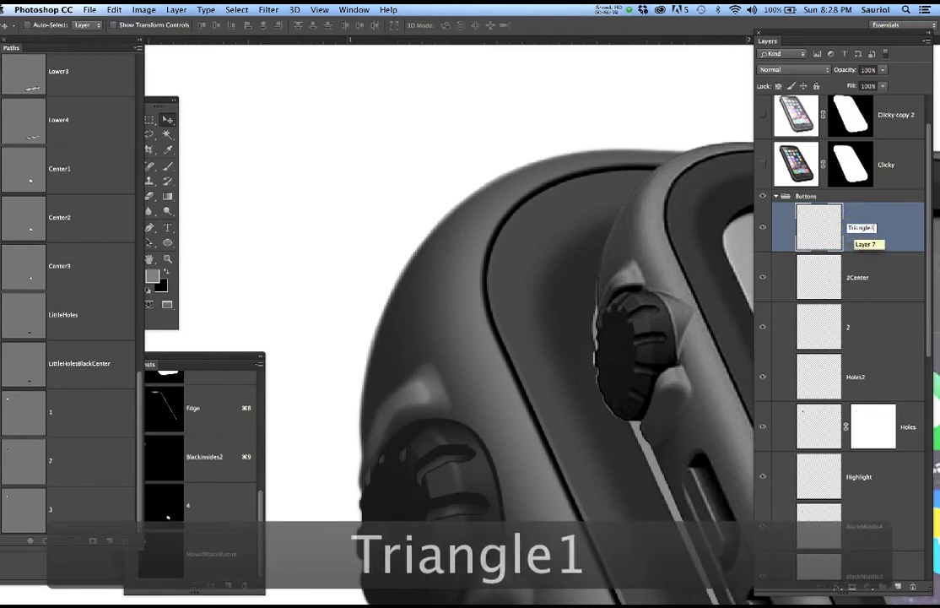
key(Return)
Add a new layer above Triangle1 in the Buttons group and name it Triangle2.
double_click(860, 228)
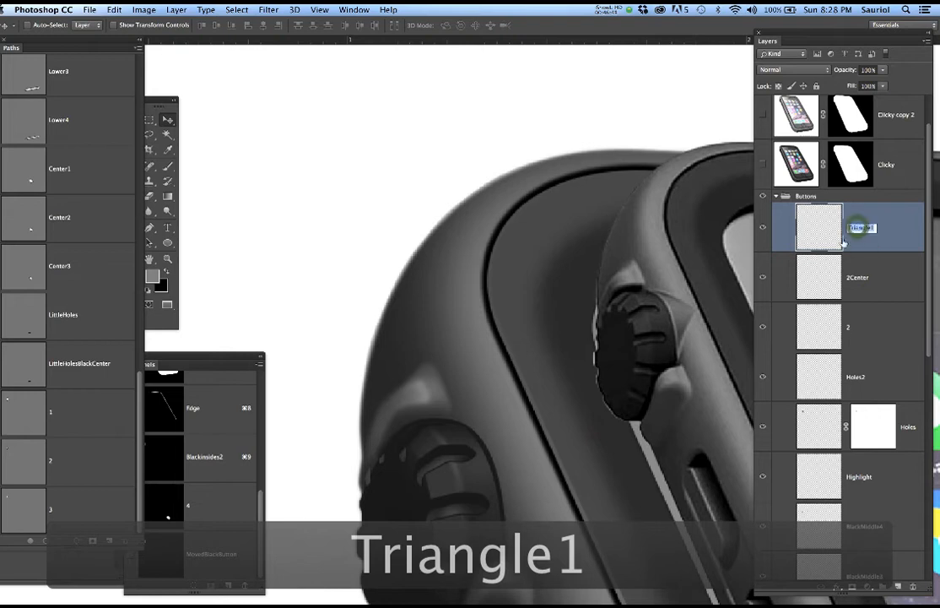
key(super+c)
click(852, 586)
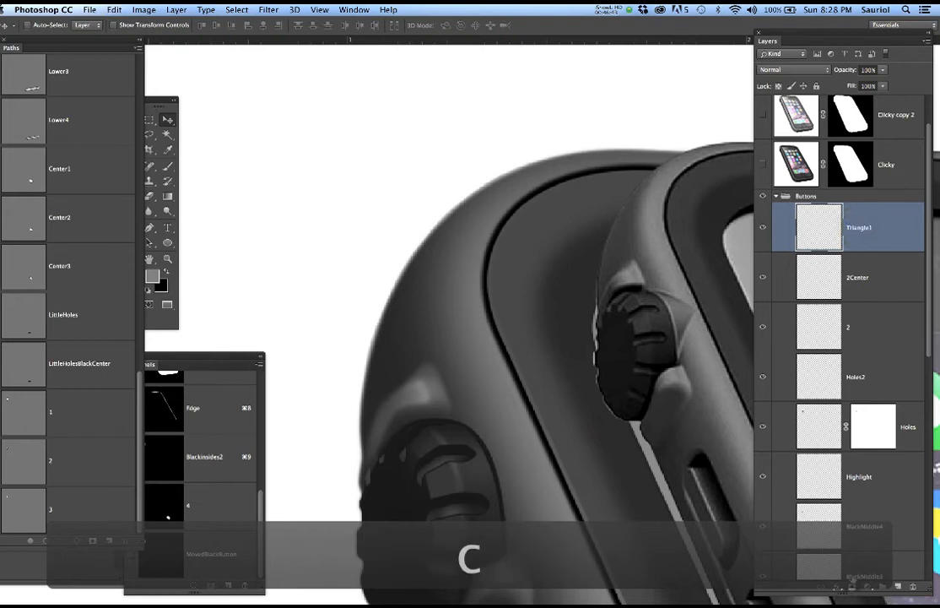
key(super+z)
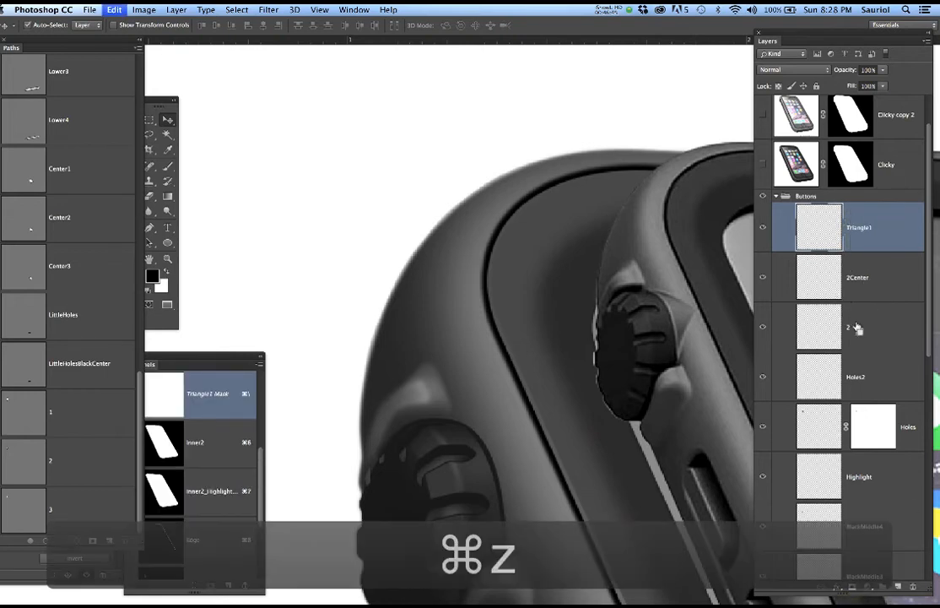
click(897, 587)
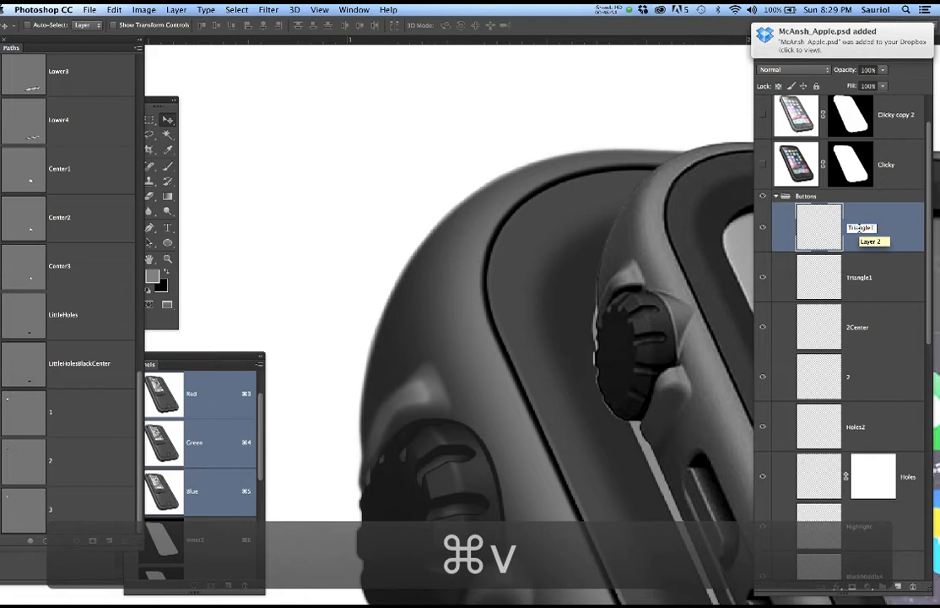
key(BackSpace)
text(2)
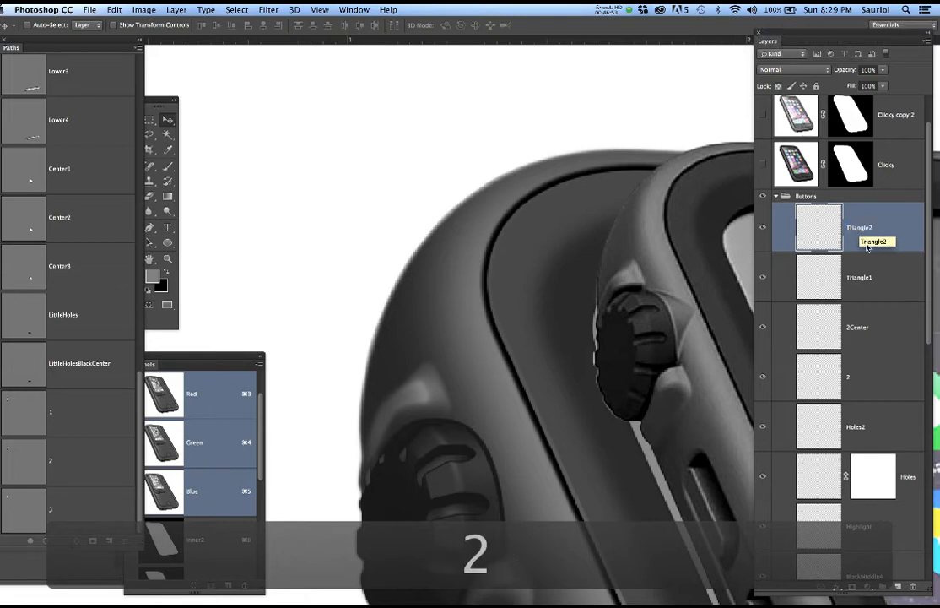
Make the Triangle1 layer active and load the Topsmallshape path as a selection beside the large black button.
click(827, 282)
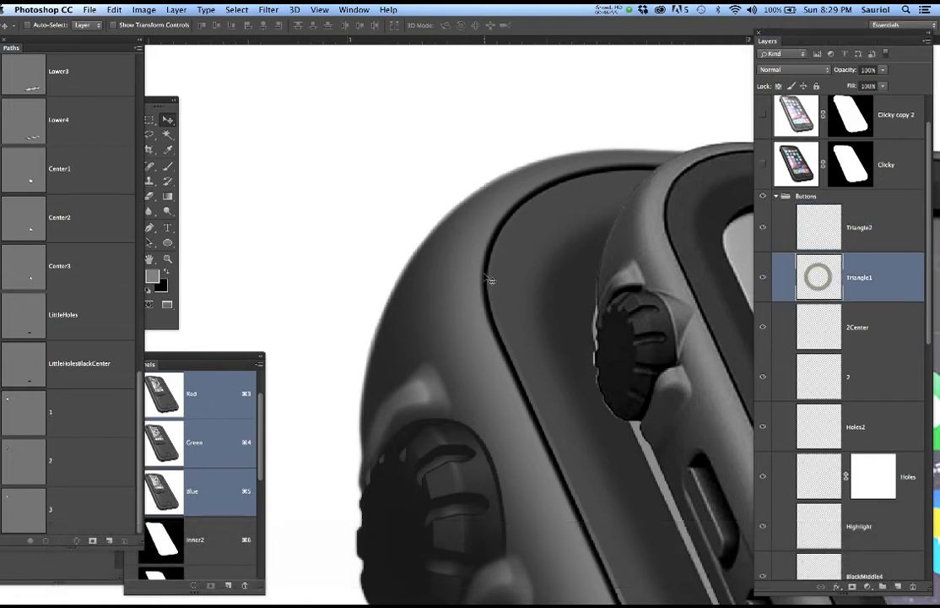
super+click(519, 471)
drag(535, 432, 536, 259)
scroll(71, 208, up, 10)
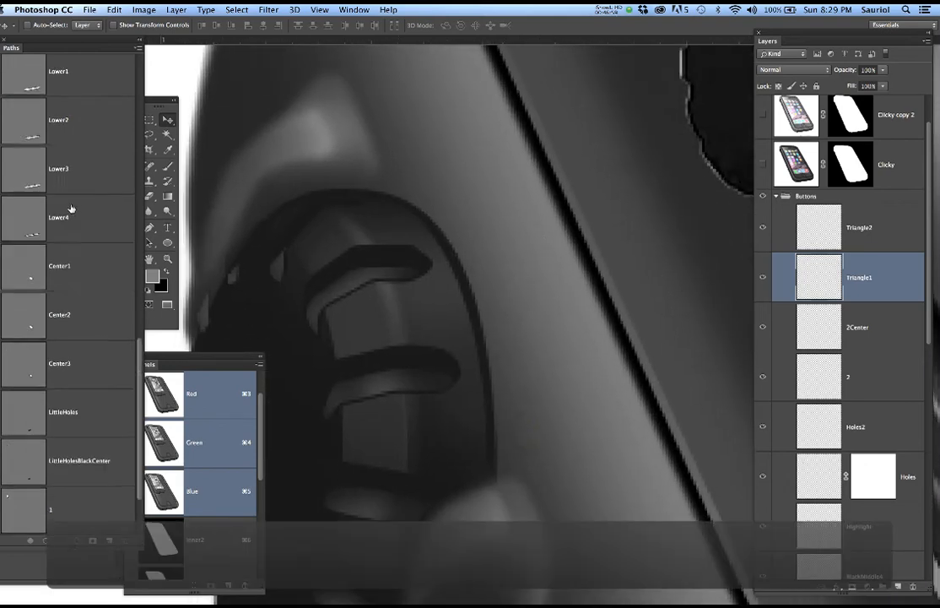
scroll(48, 186, up, 7)
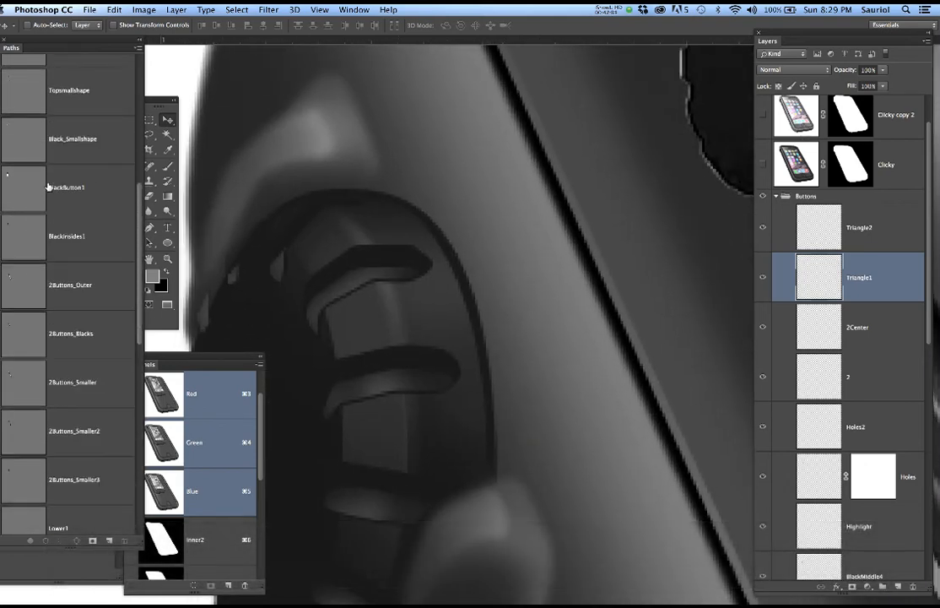
click(29, 150)
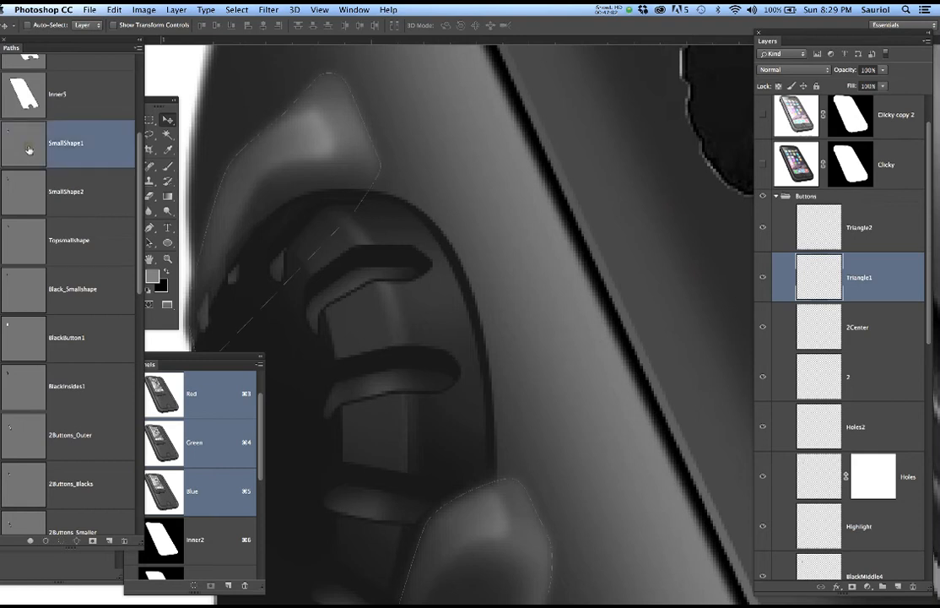
click(32, 194)
click(28, 220)
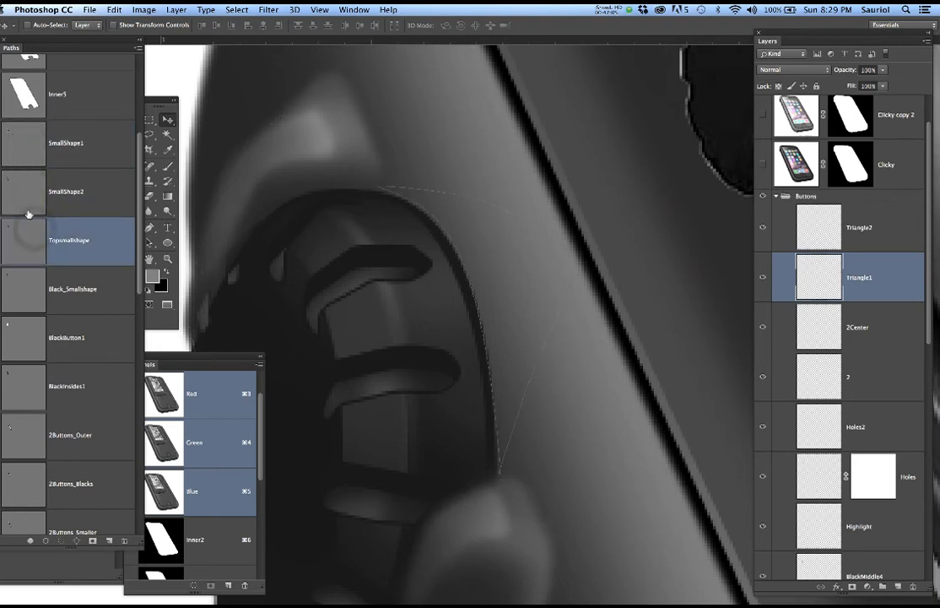
ctrl+click(30, 244)
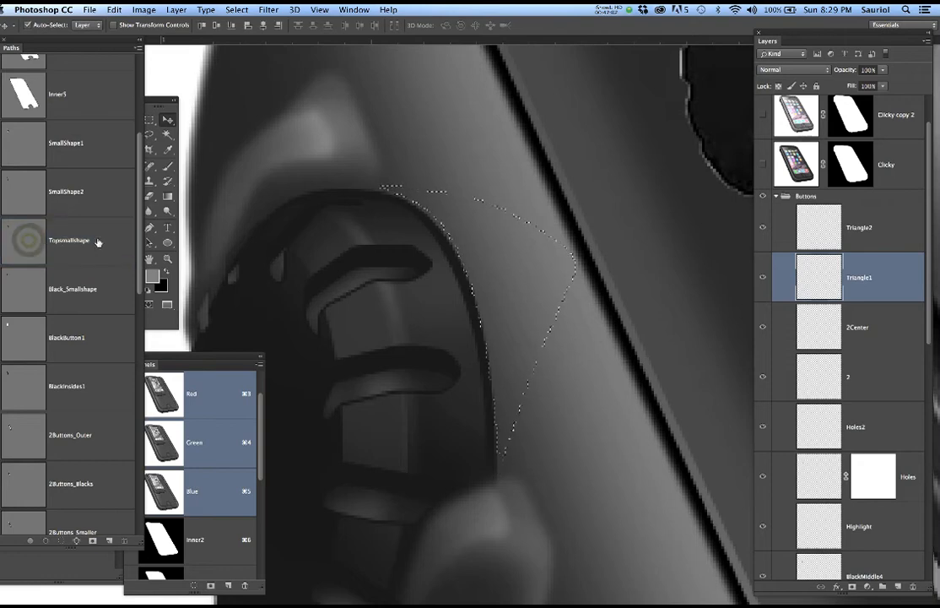
With the selection edges hidden, brush gray into the triangular area beside the button on Triangle1, at size 40 and 6% flow.
scroll(563, 238, down, 2)
drag(574, 213, 524, 229)
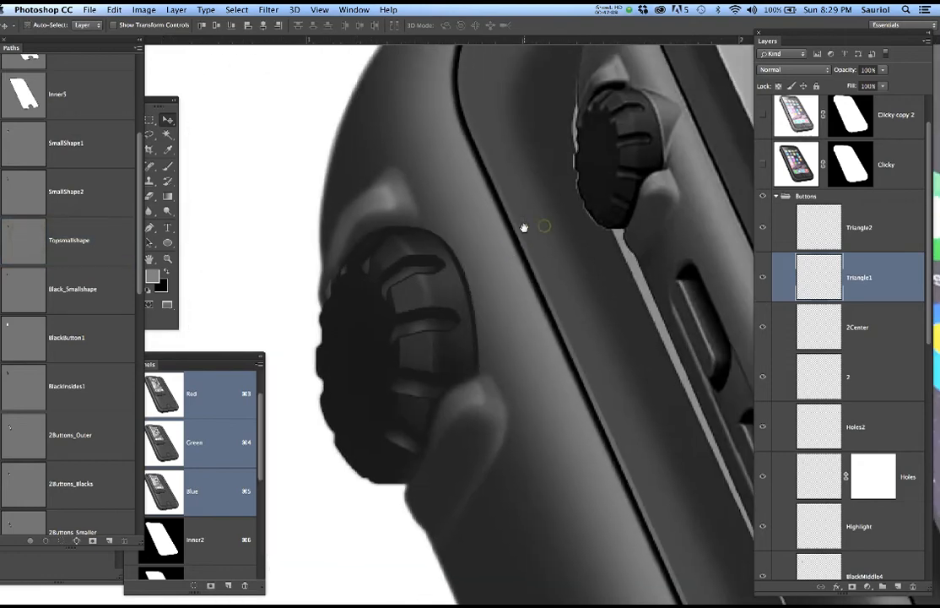
scroll(629, 166, up, 2)
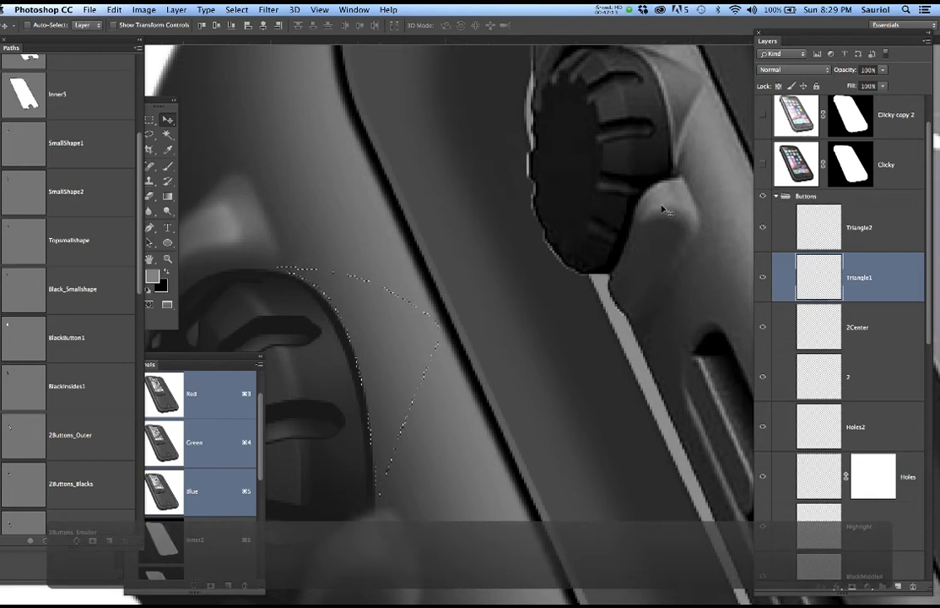
key(b)
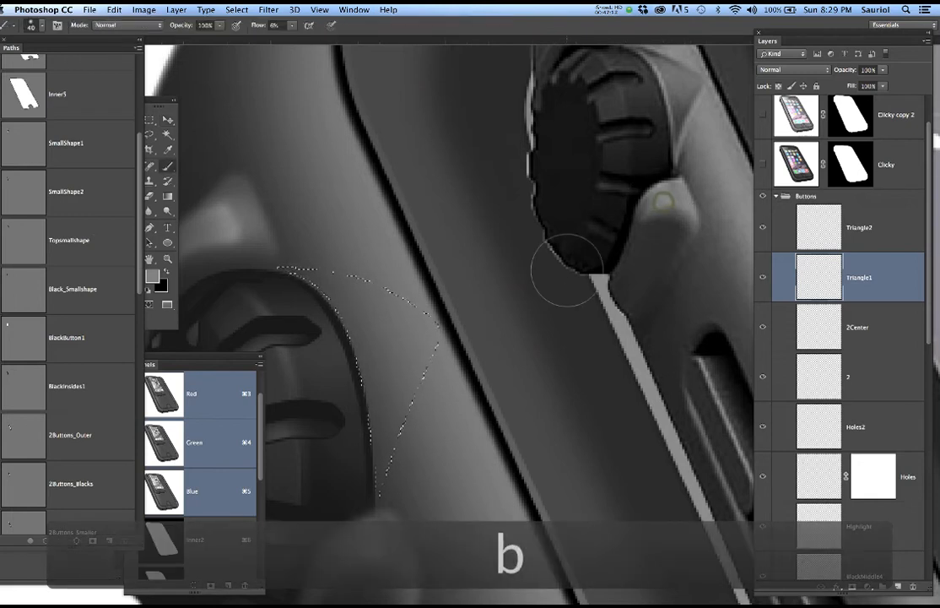
key(super+h)
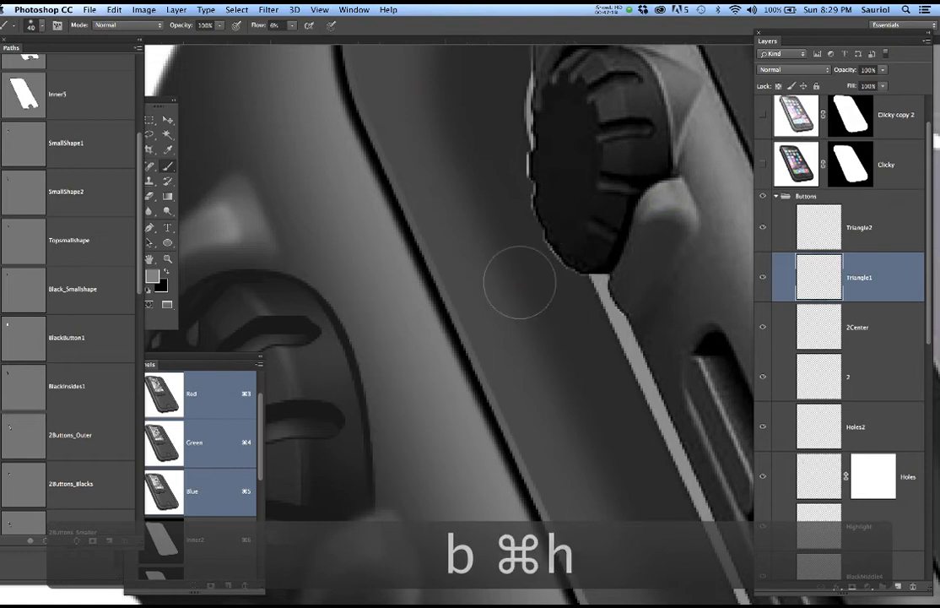
mouse_move(425, 444)
mouse_down()
mouse_move(449, 319)
mouse_move(479, 353)
mouse_up()
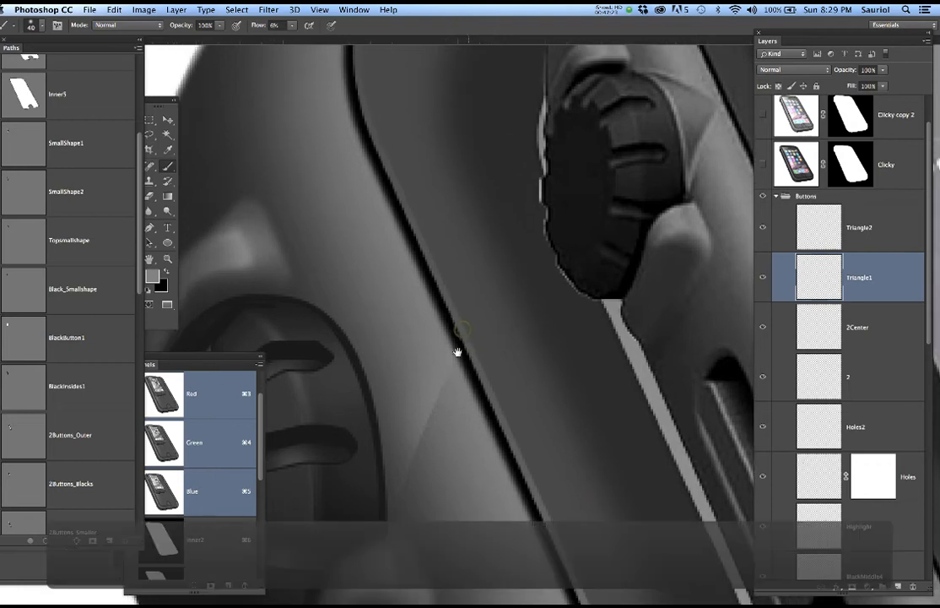
drag(349, 395, 362, 468)
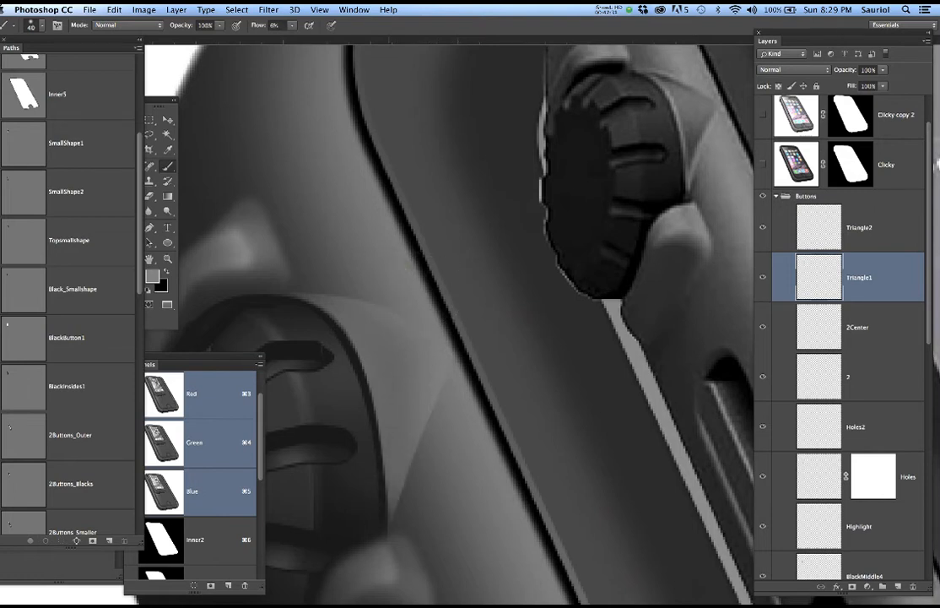
Make the Triangle2 layer active and show the selection edges and the Clicky reference layer.
click(869, 237)
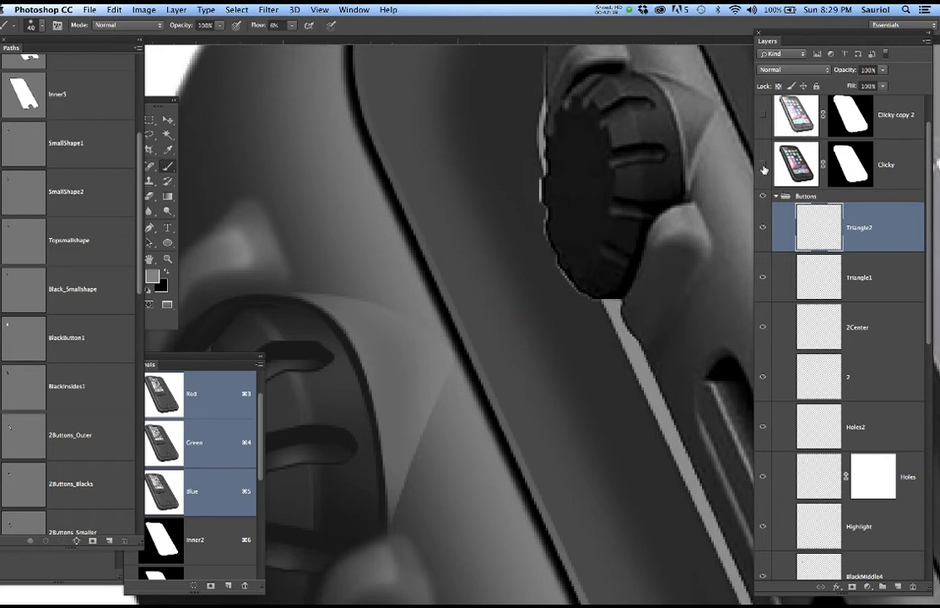
key(super+h)
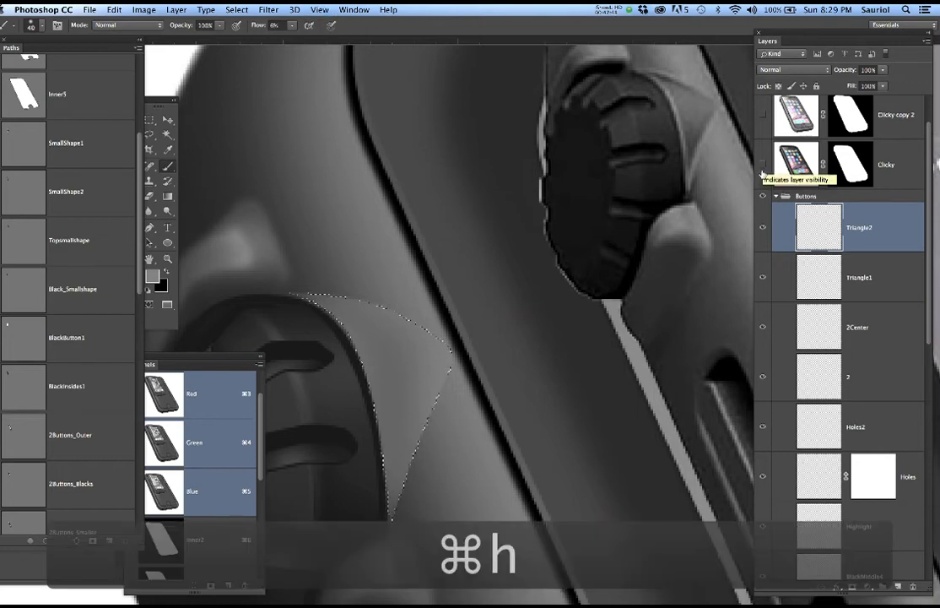
click(763, 165)
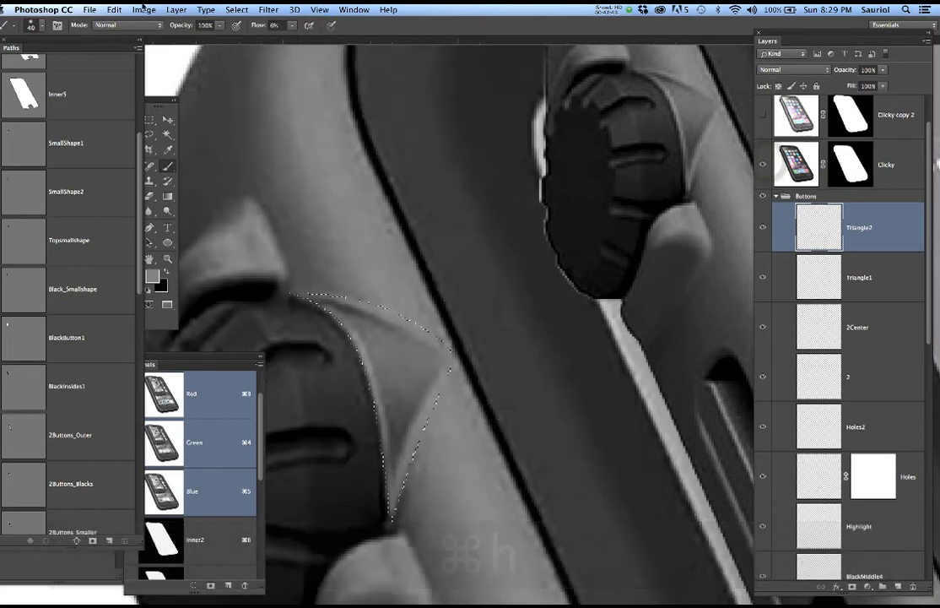
Contract the triangular selection by 4 pixels, and hide the Clicky reference layer and the selection edges.
click(237, 10)
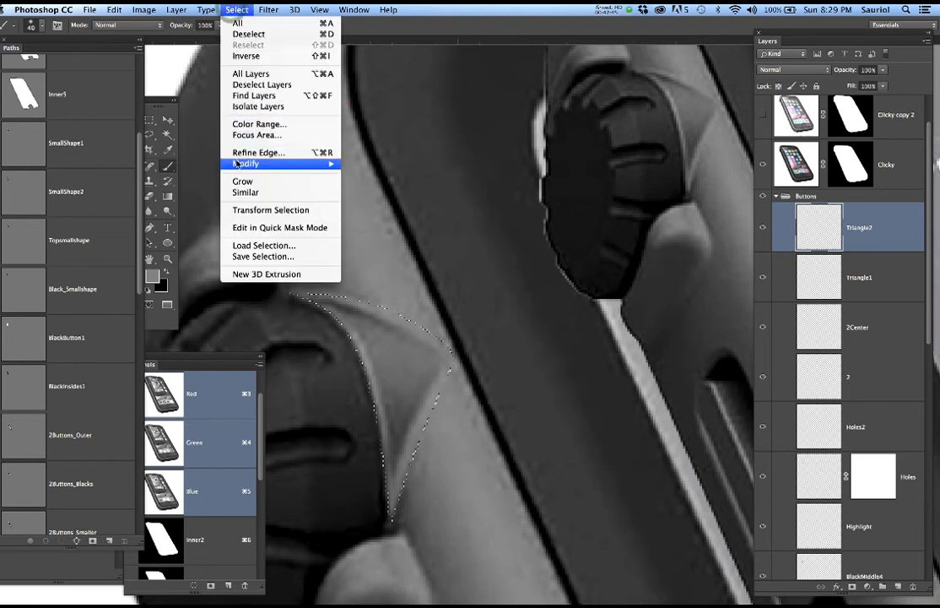
mouse_move(237, 163)
click(373, 200)
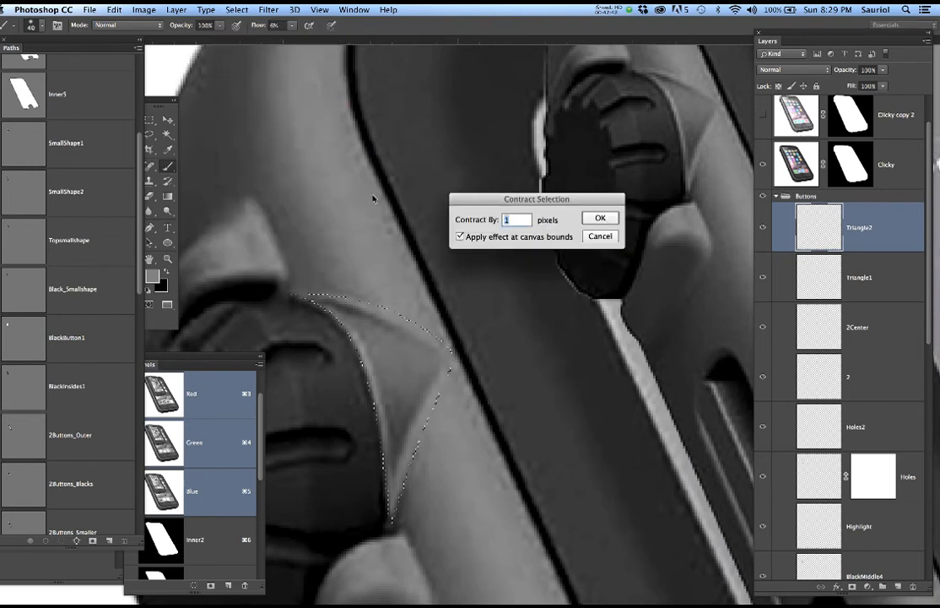
text(4)
key(Return)
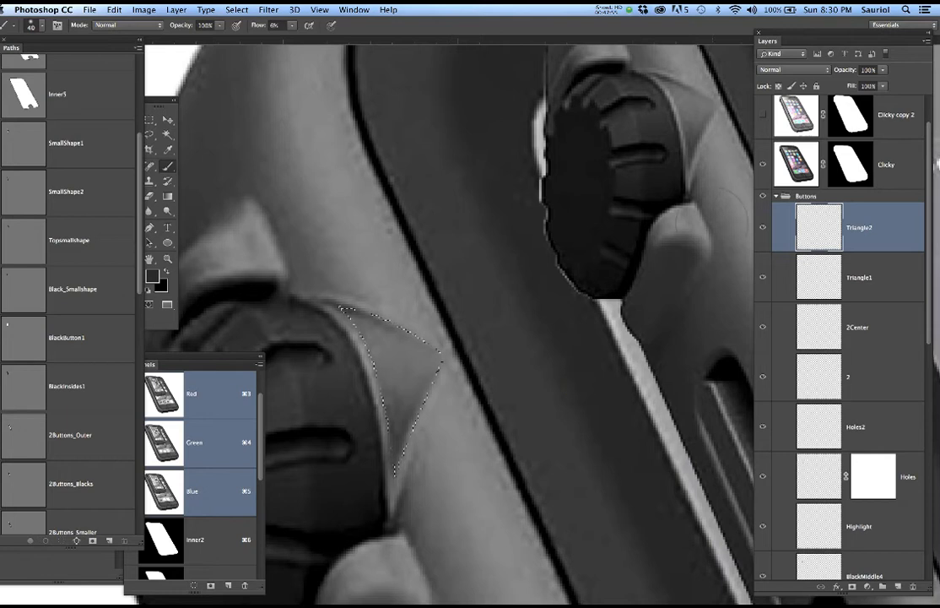
click(762, 167)
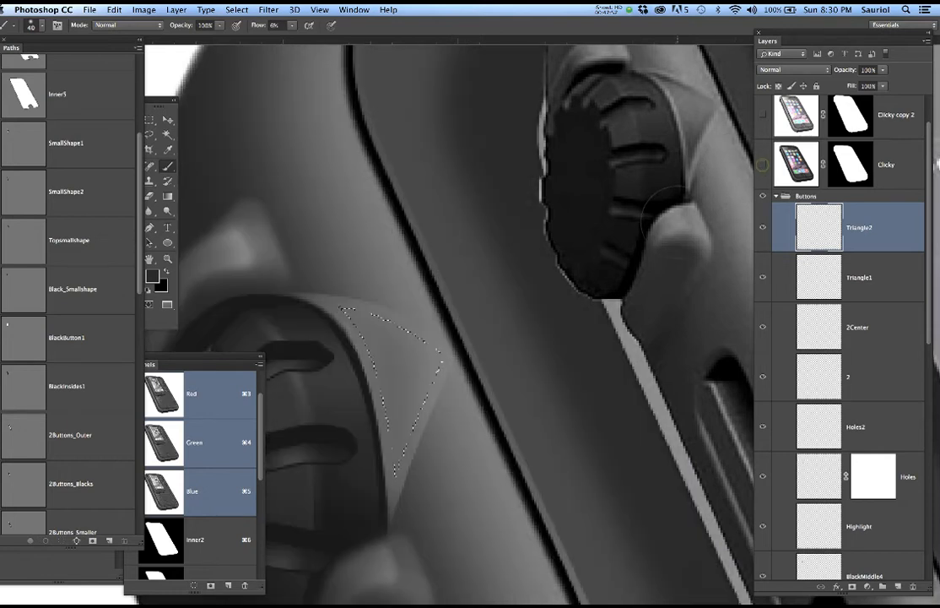
key(super+h)
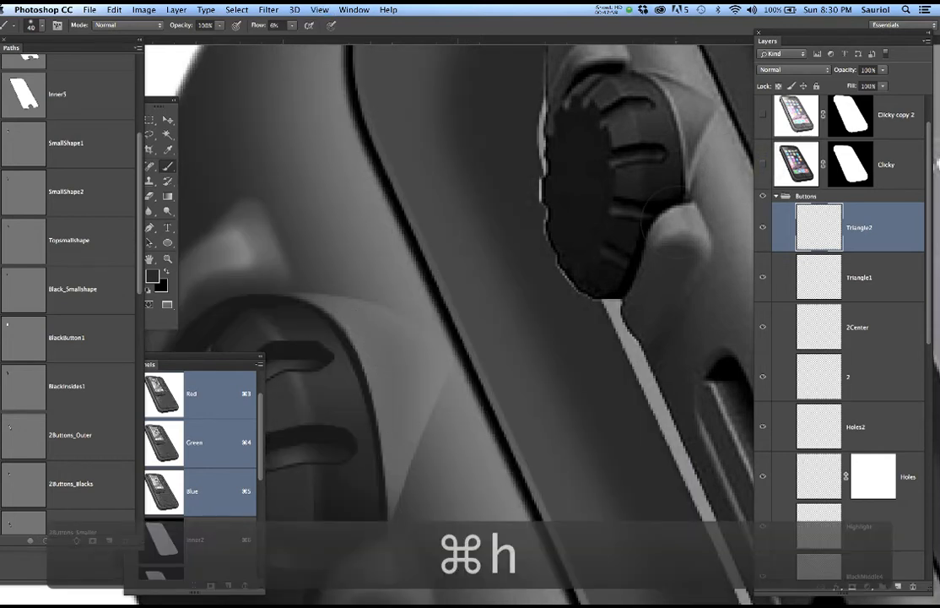
Brush dark gray into the contracted triangular selection on Triangle2, reducing the brush to size 25 at 6% flow, and deselect.
mouse_move(477, 377)
mouse_down()
mouse_move(417, 471)
mouse_move(457, 395)
mouse_move(447, 407)
mouse_move(415, 487)
mouse_move(403, 489)
mouse_move(380, 473)
mouse_move(327, 388)
mouse_move(310, 294)
mouse_move(360, 435)
mouse_move(299, 326)
mouse_move(351, 419)
mouse_move(312, 315)
mouse_move(350, 411)
mouse_move(319, 362)
mouse_move(352, 370)
mouse_move(327, 327)
mouse_move(354, 386)
mouse_move(356, 414)
mouse_move(340, 344)
mouse_move(355, 434)
mouse_move(309, 310)
mouse_up()
key(bracketleft)
key(bracketleft)
key(bracketleft)
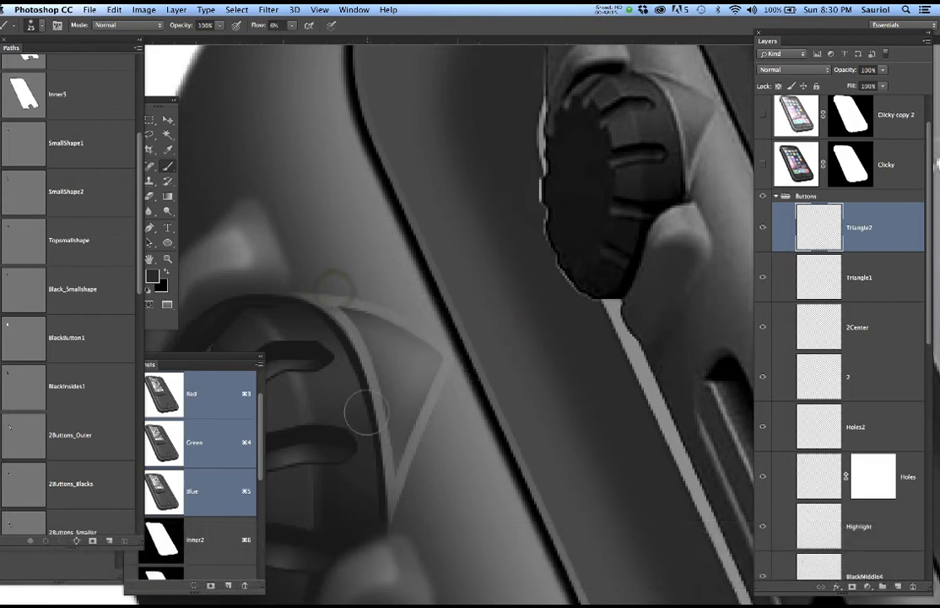
key(super+d)
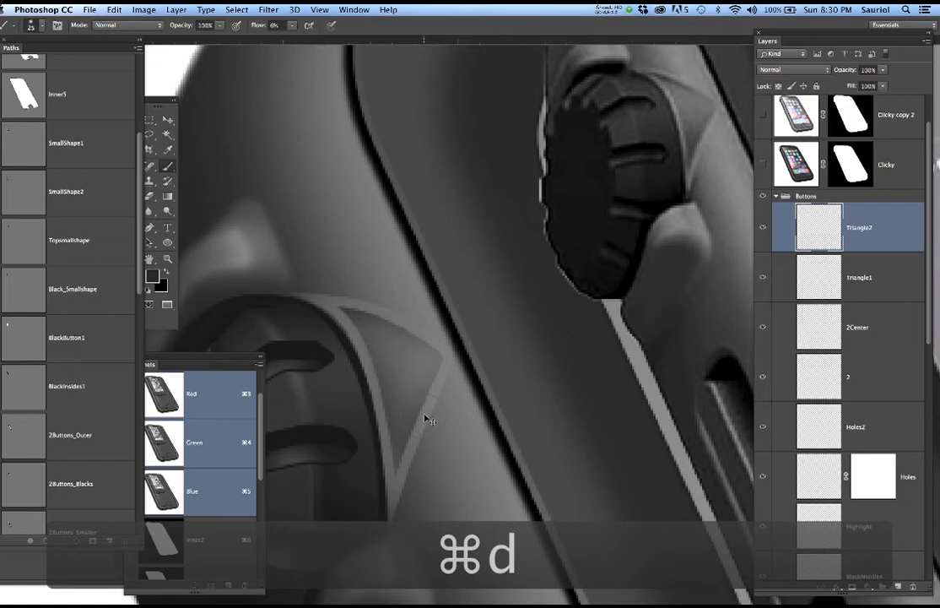
Reapply the last filter twice to Triangle2 and once to Triangle1 to soften the triangle, and save the document.
key(super+f)
key(super+f)
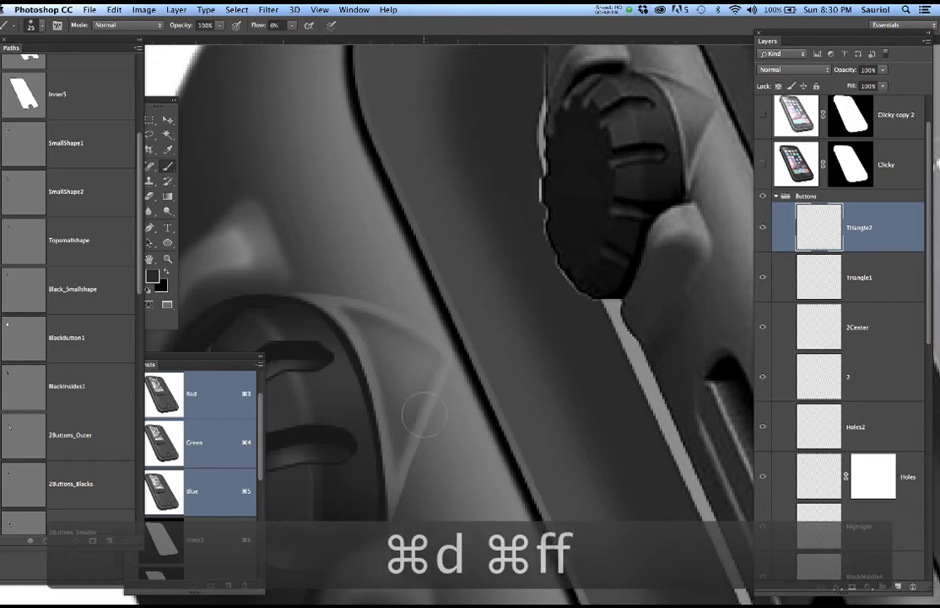
click(891, 283)
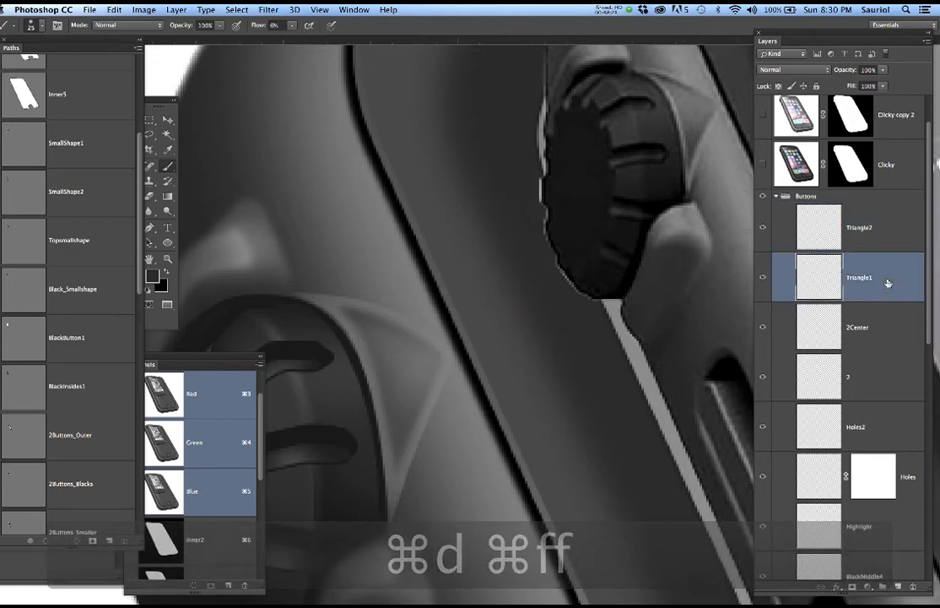
key(super+f)
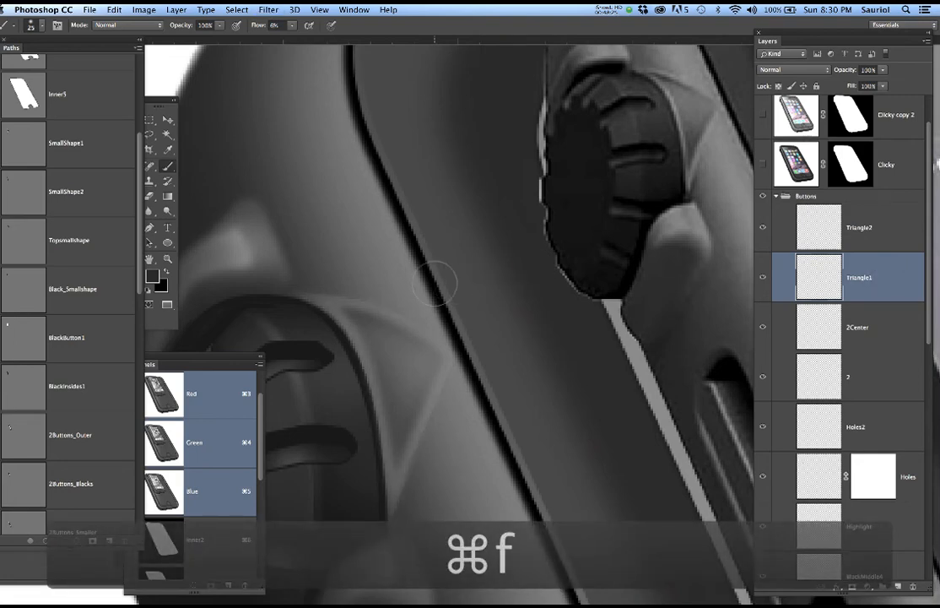
scroll(434, 281, down, 3)
key(super+s)
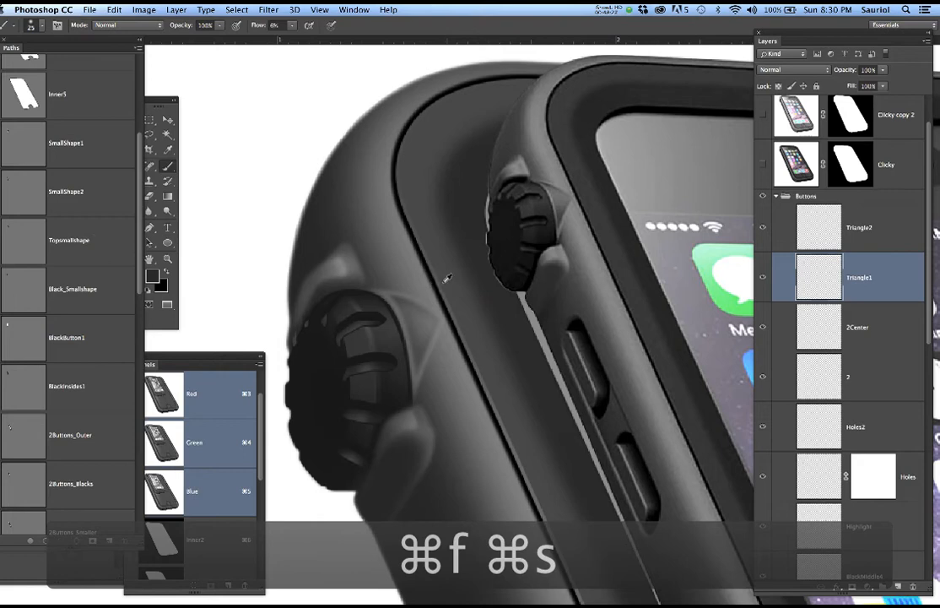
Create a new layer group directly above Triangle2 inside the Buttons group and name it TopButtons.
scroll(434, 281, down, 3)
scroll(435, 257, down, 5)
scroll(435, 258, right, 3)
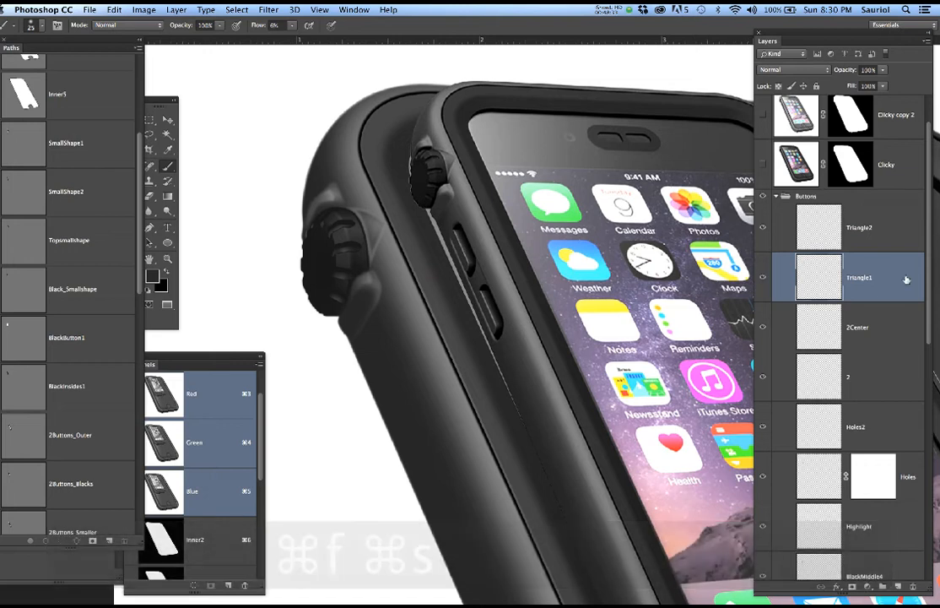
click(884, 236)
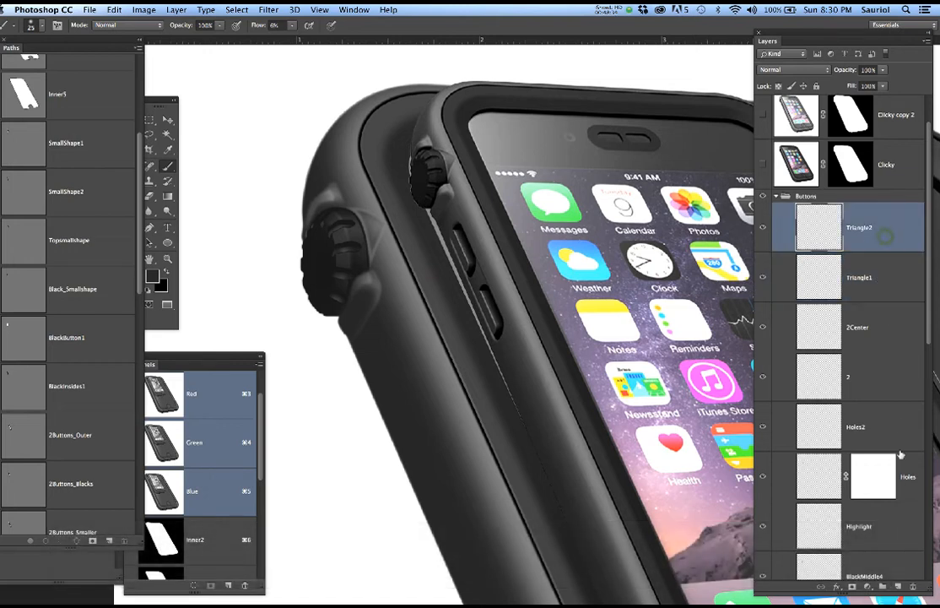
click(883, 586)
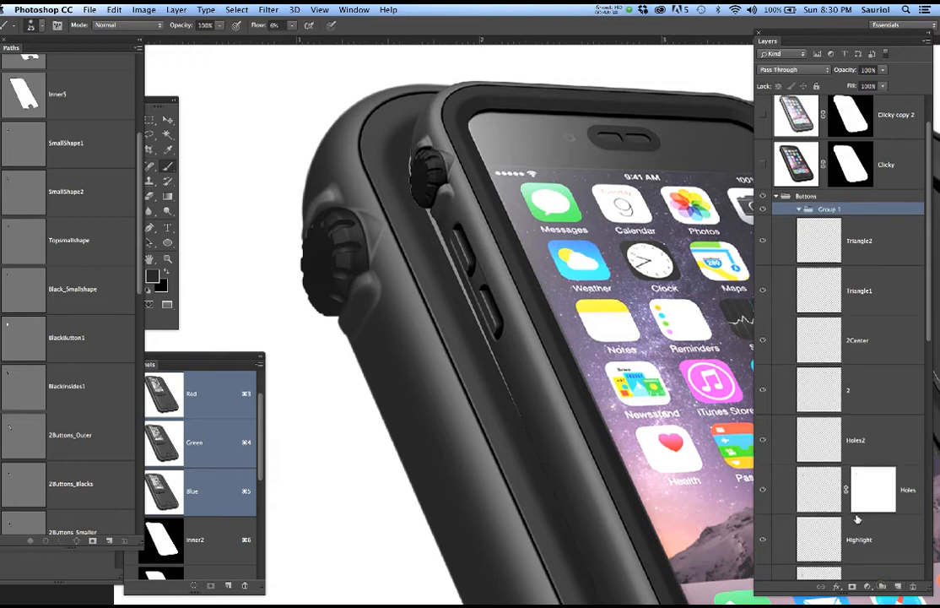
double_click(828, 208)
text(TopB)
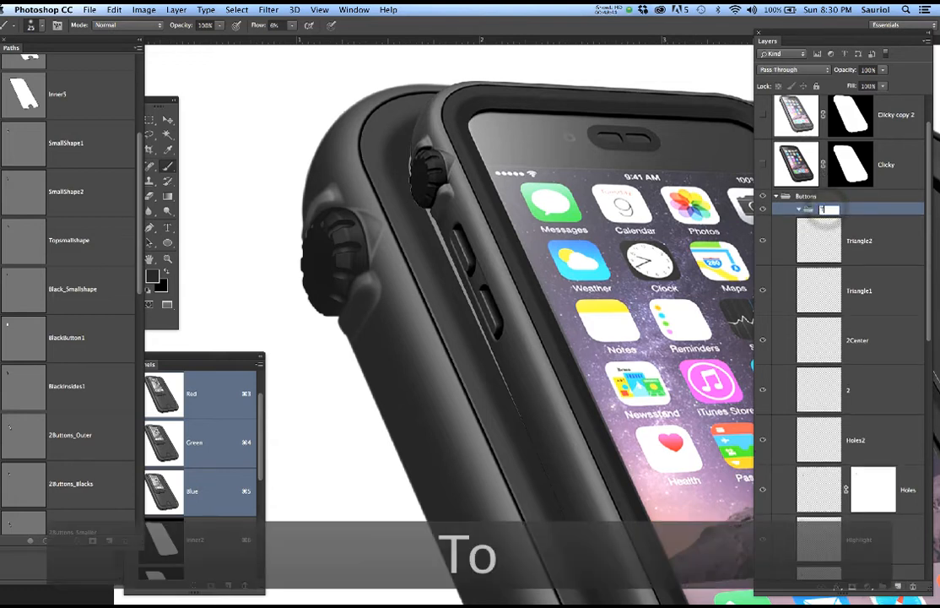
text(u)
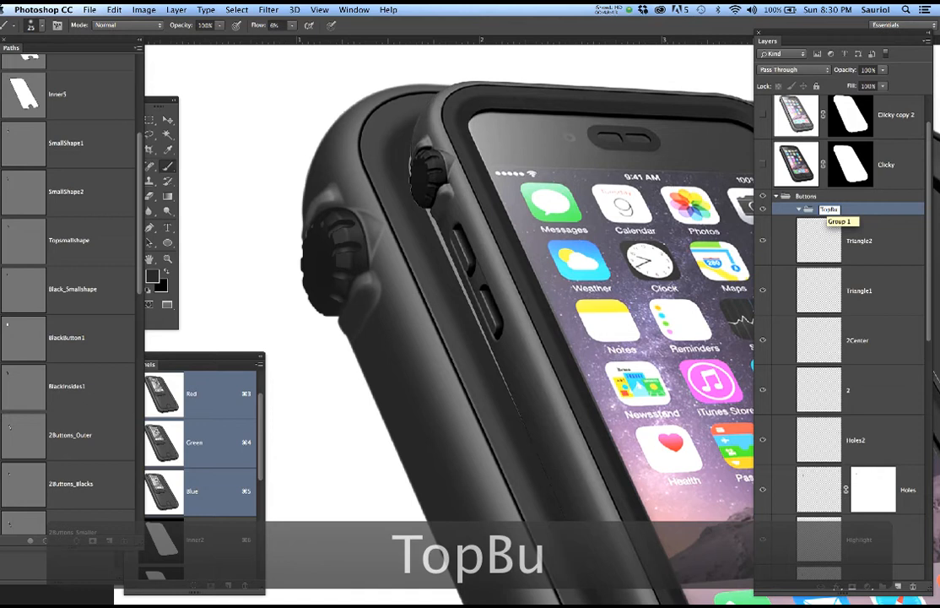
text(ttons)
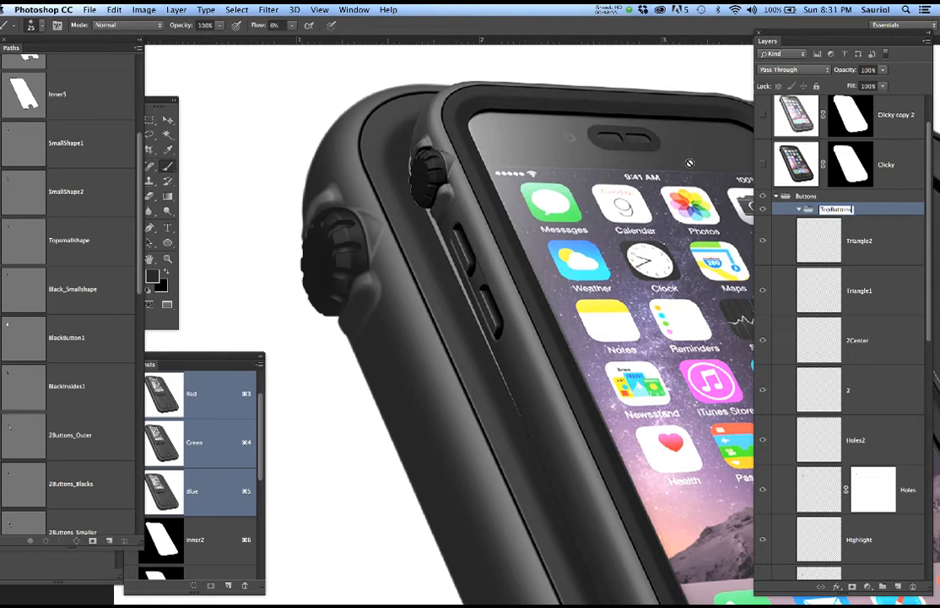
Move all layers from Triangle2 down to layer 1 into the TopButtons group and collapse the group.
click(871, 241)
scroll(844, 321, down, 8)
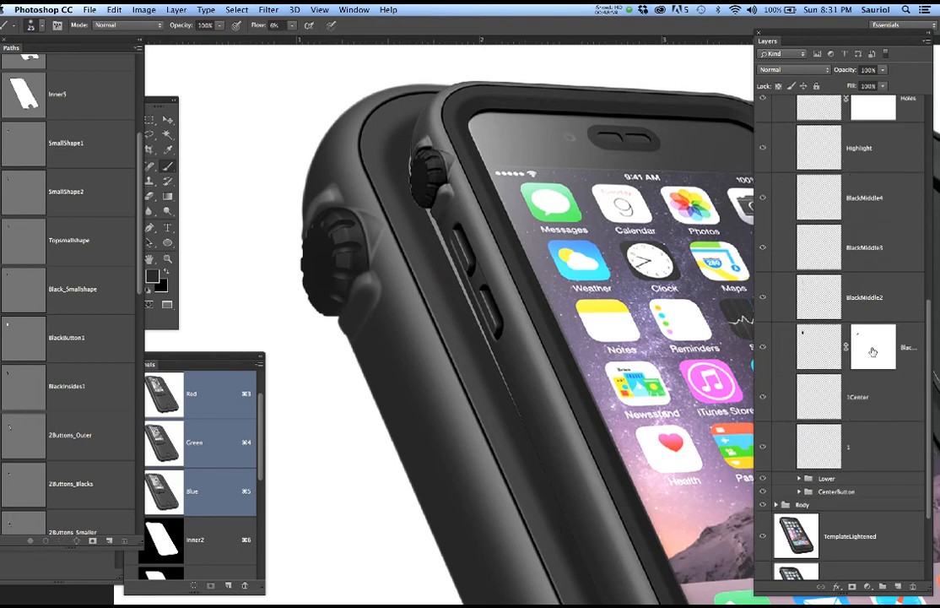
shift+click(877, 451)
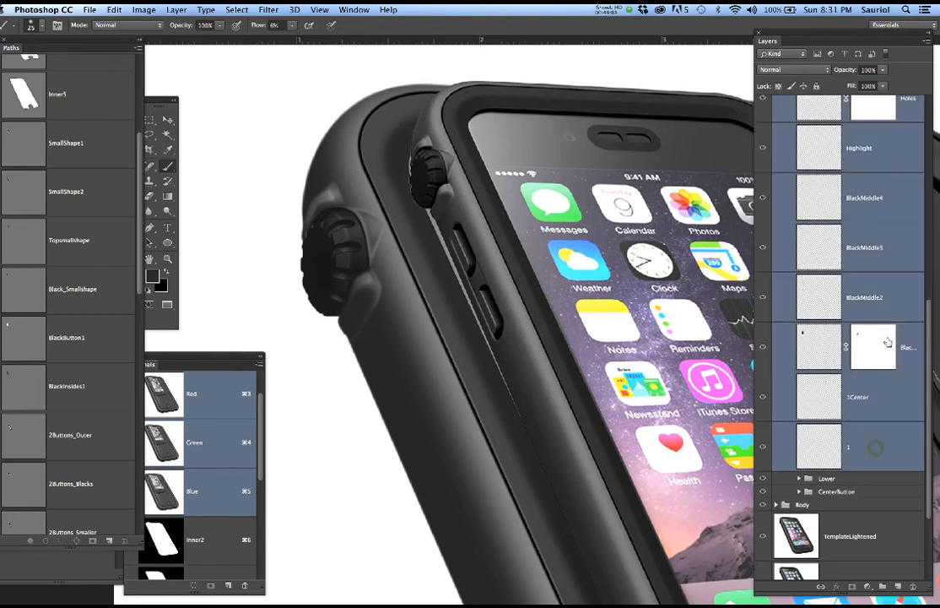
scroll(873, 397, up, 8)
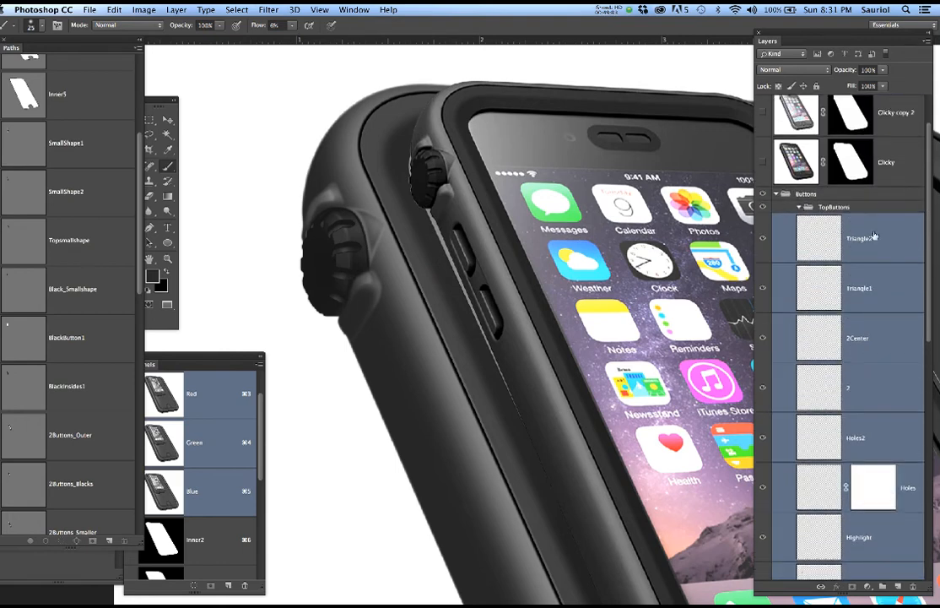
drag(875, 237, 797, 211)
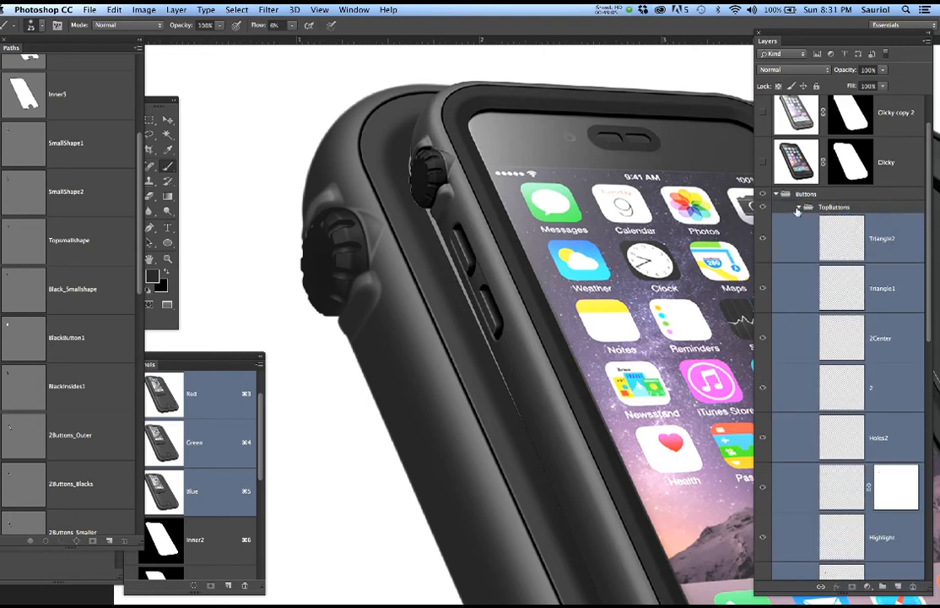
click(797, 209)
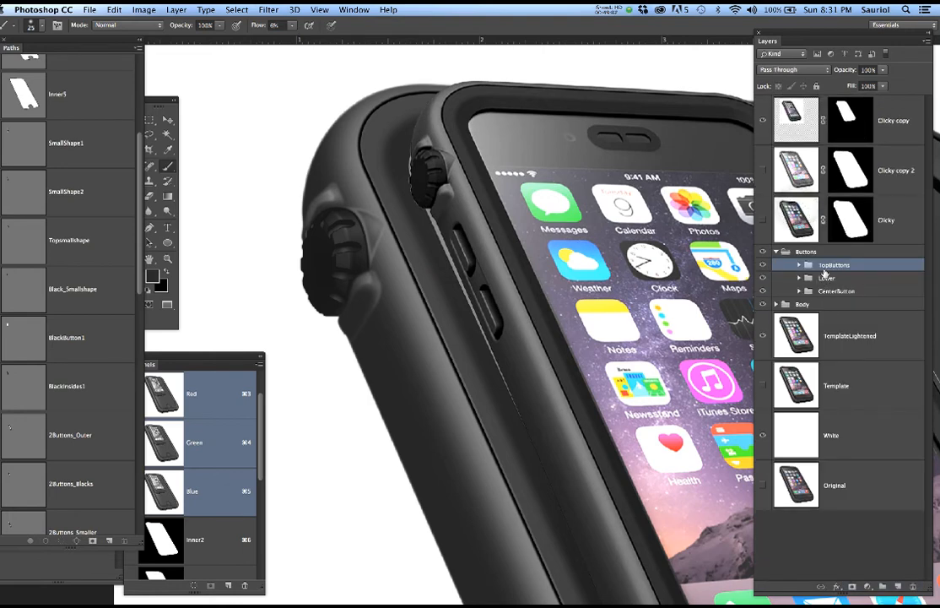
Add four new empty layers above the TopButtons group.
click(898, 588)
click(898, 588)
click(898, 588)
click(899, 589)
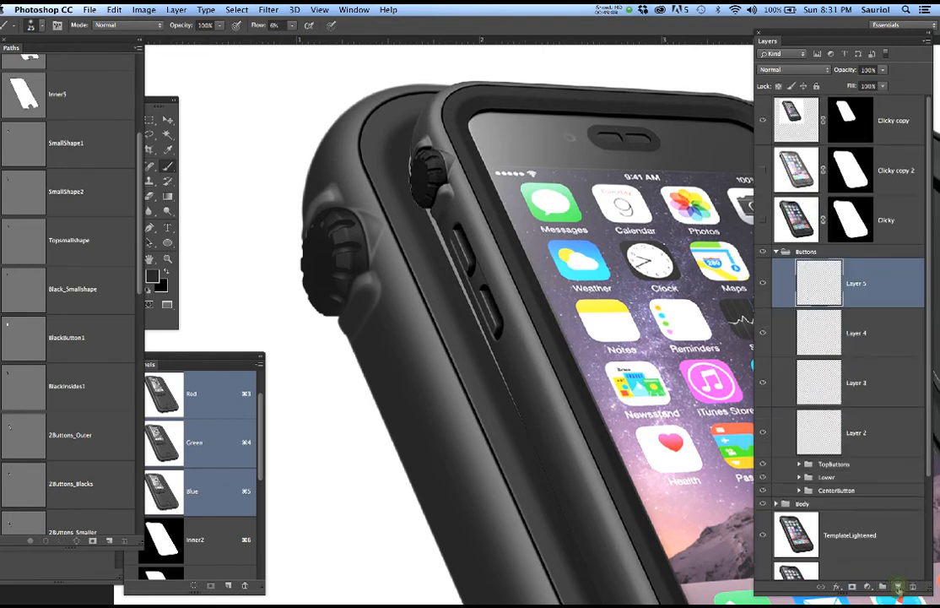
Rename the lowest of the four new layers to Side1, copying the word Side for reuse.
scroll(466, 308, up, 5)
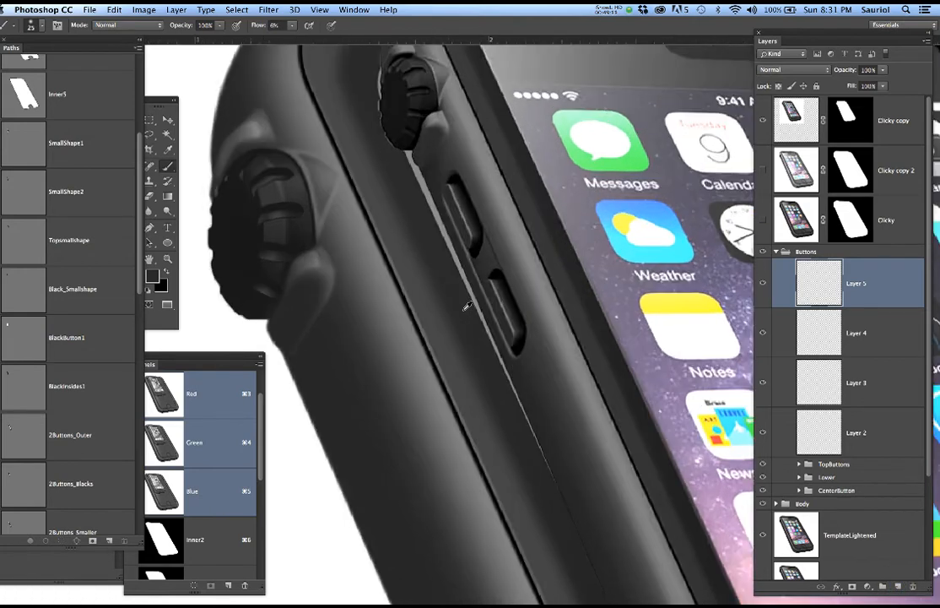
double_click(857, 432)
text(Sid)
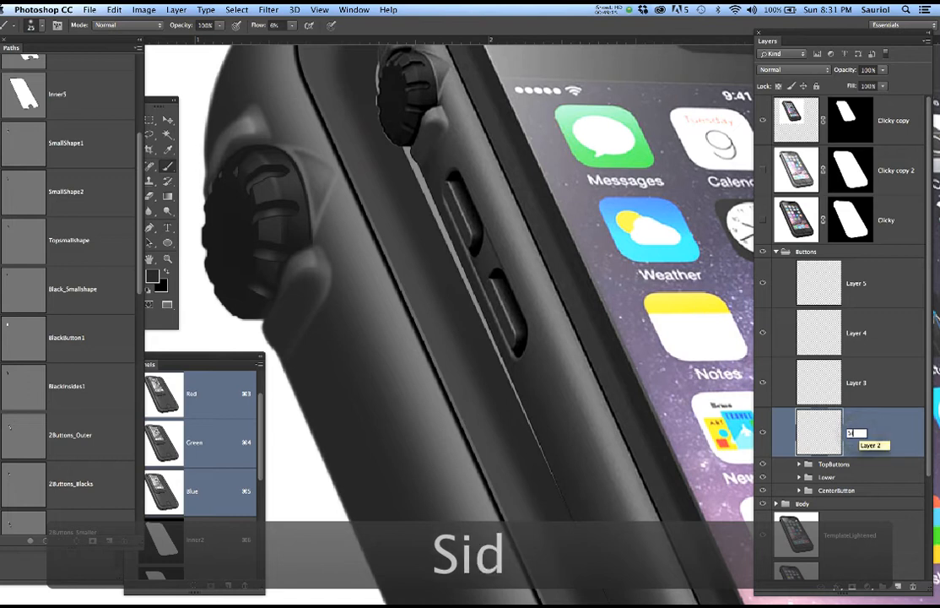
text(e)
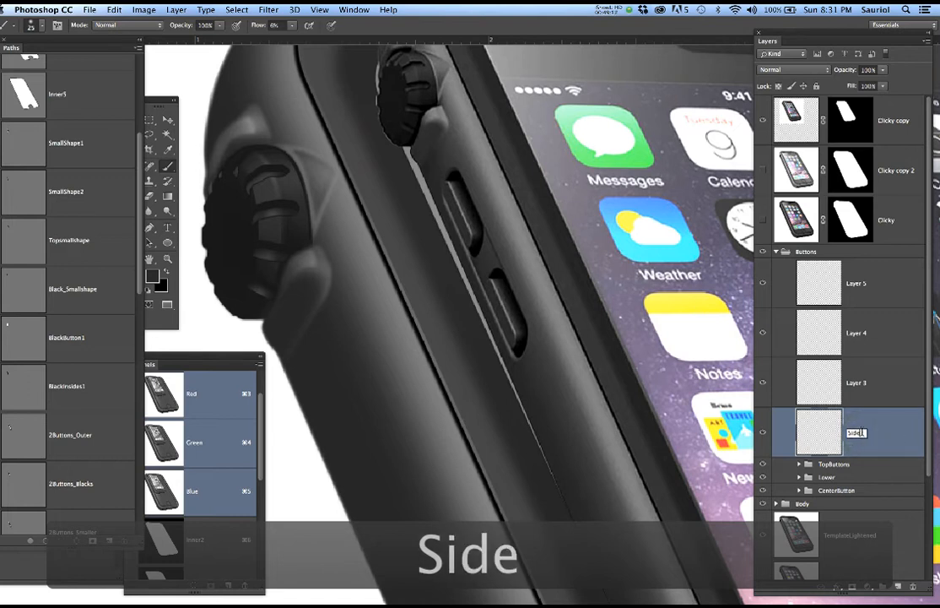
double_click(856, 432)
key(super+c)
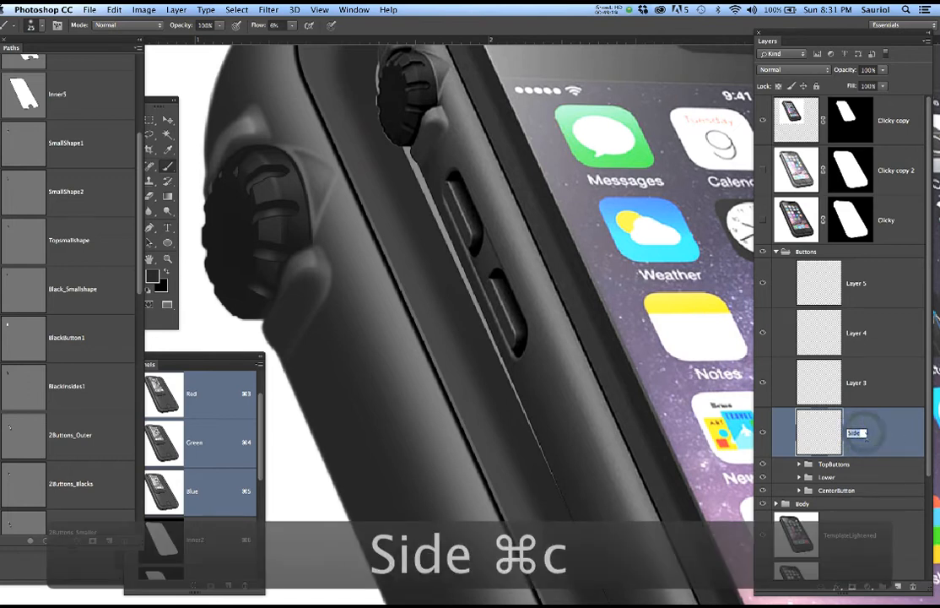
text(1)
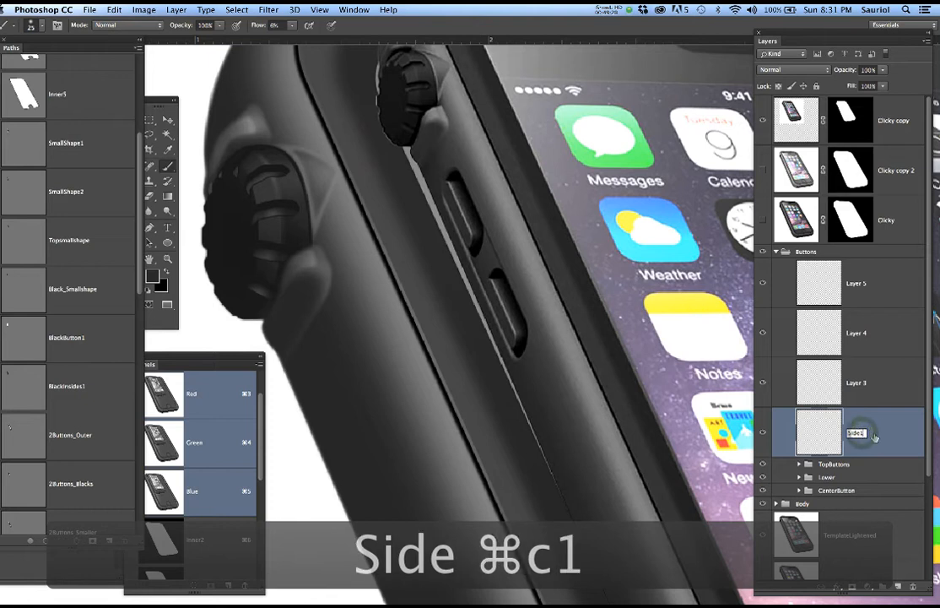
Rename the other three new layers Side2, Side3 and Side4 from the lowest up, reusing the copied word Side.
double_click(857, 383)
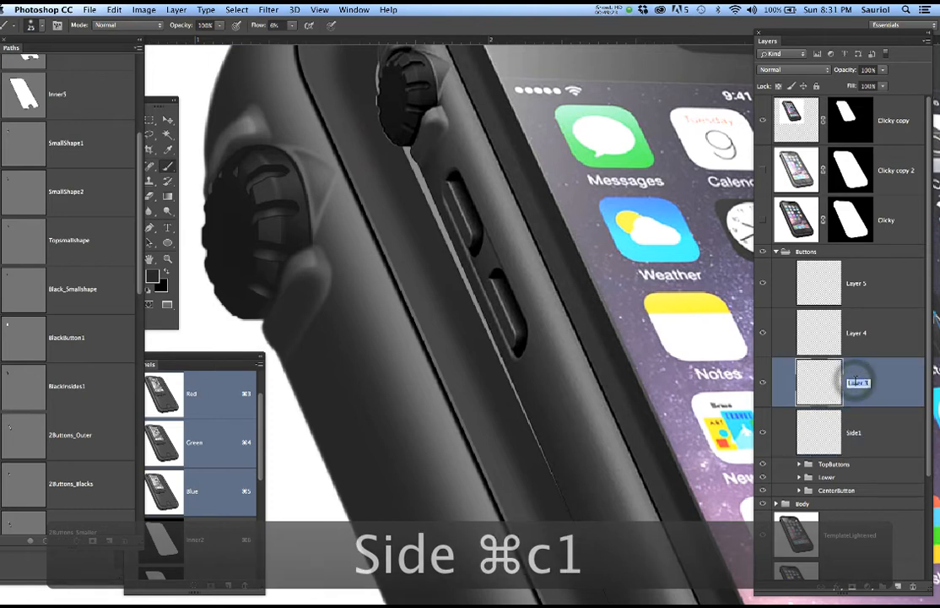
key(super+v)
text(2)
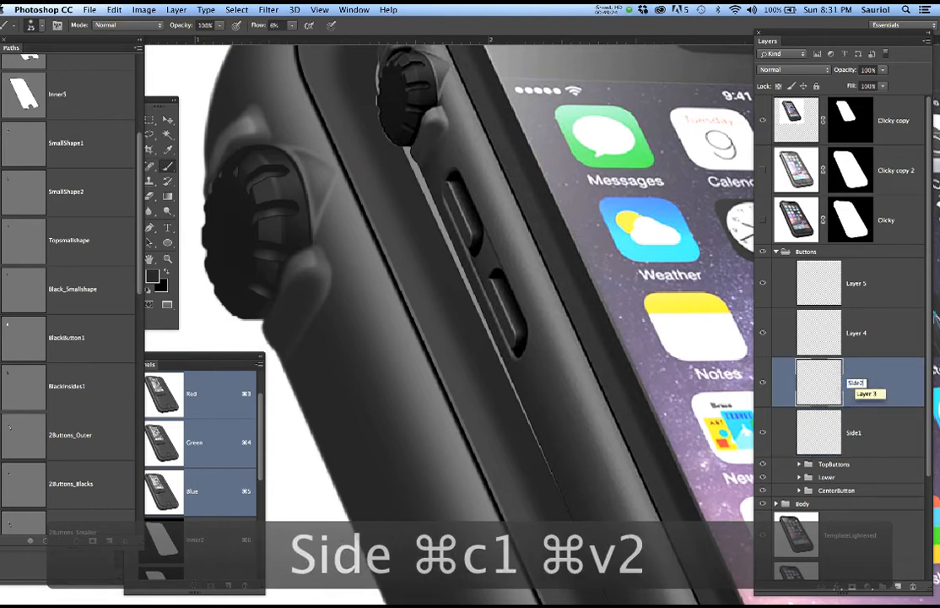
double_click(858, 334)
key(super+v)
text(3)
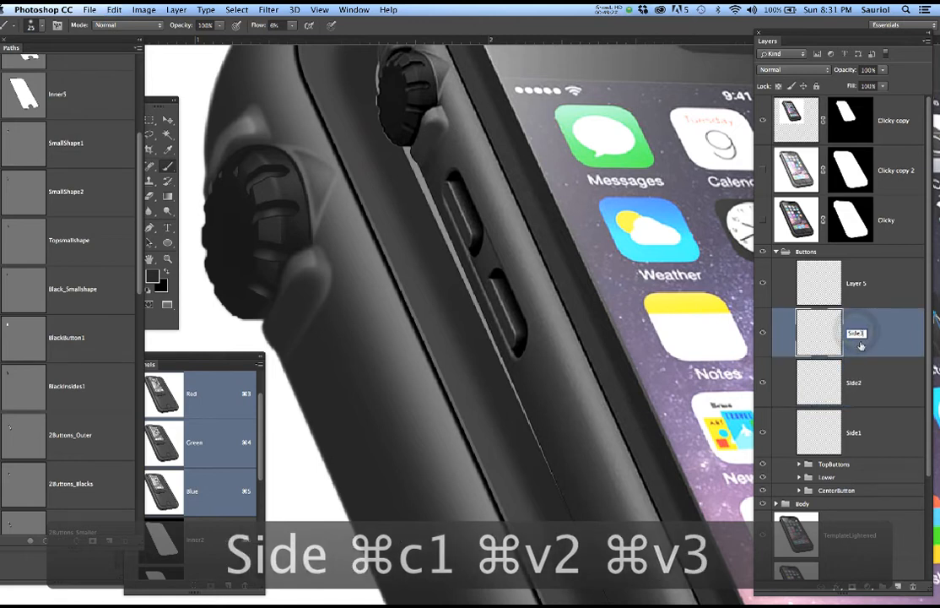
double_click(857, 284)
key(super+v)
text(4)
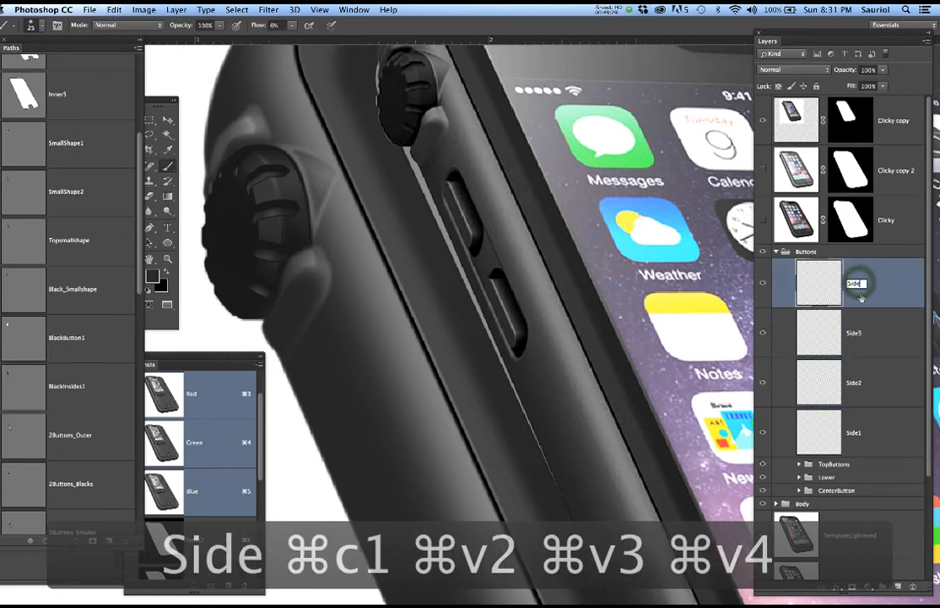
key(Return)
Make Side1 the active layer, ready for work on the two elongated side buttons.
click(876, 441)
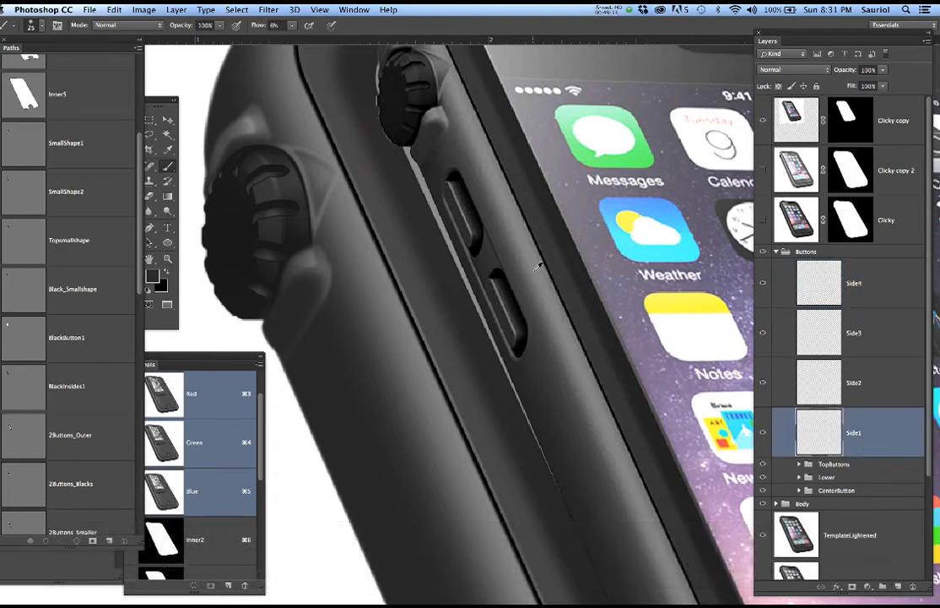
scroll(507, 264, up, 8)
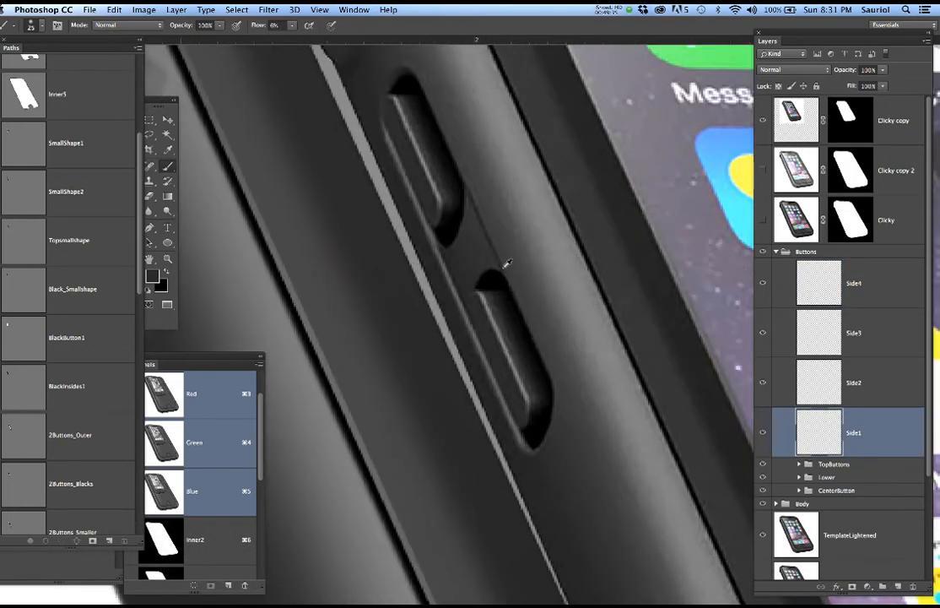
scroll(507, 265, up, 2)
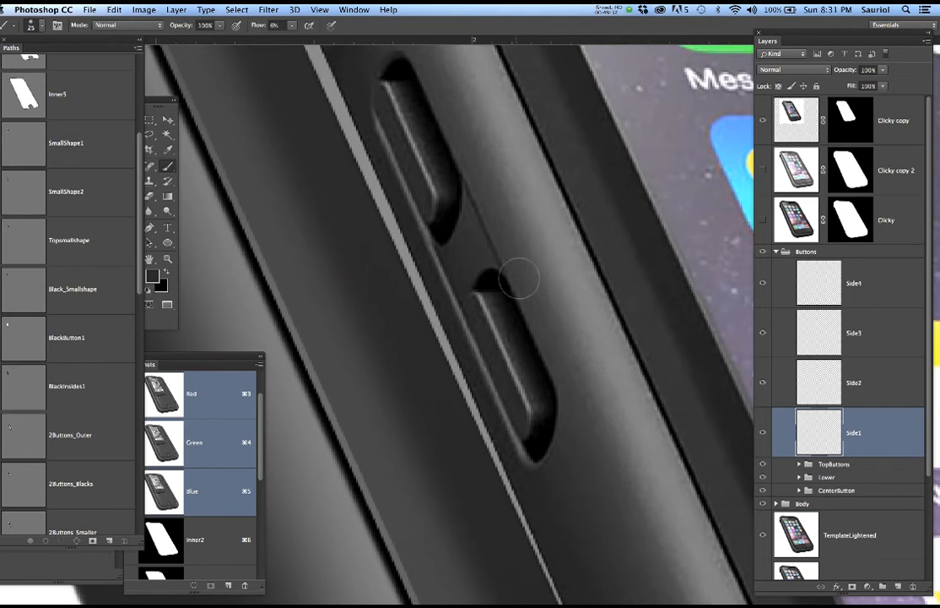
drag(534, 285, 556, 326)
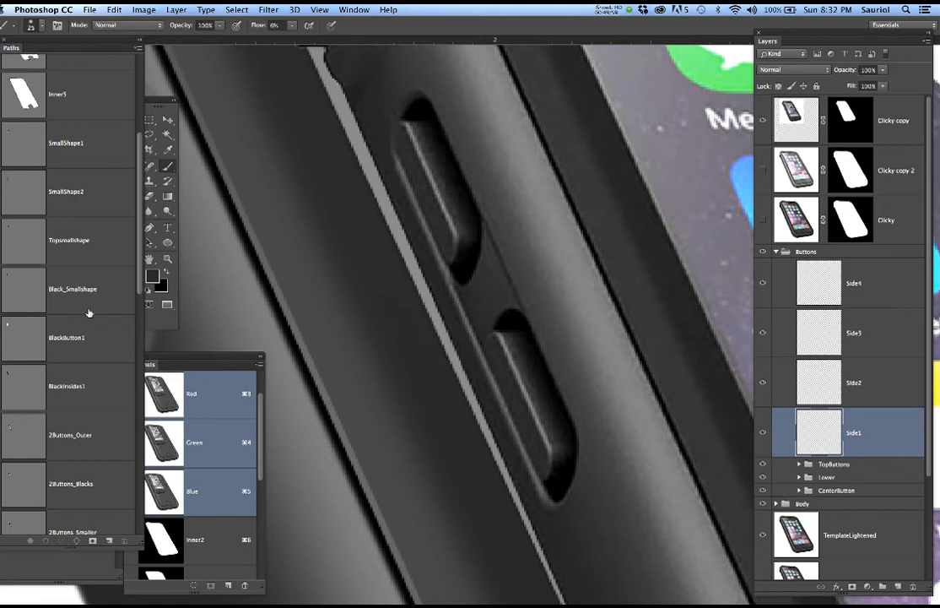
Look through the list of saved paths for the outlines that belong to the side buttons.
scroll(89, 312, down, 5)
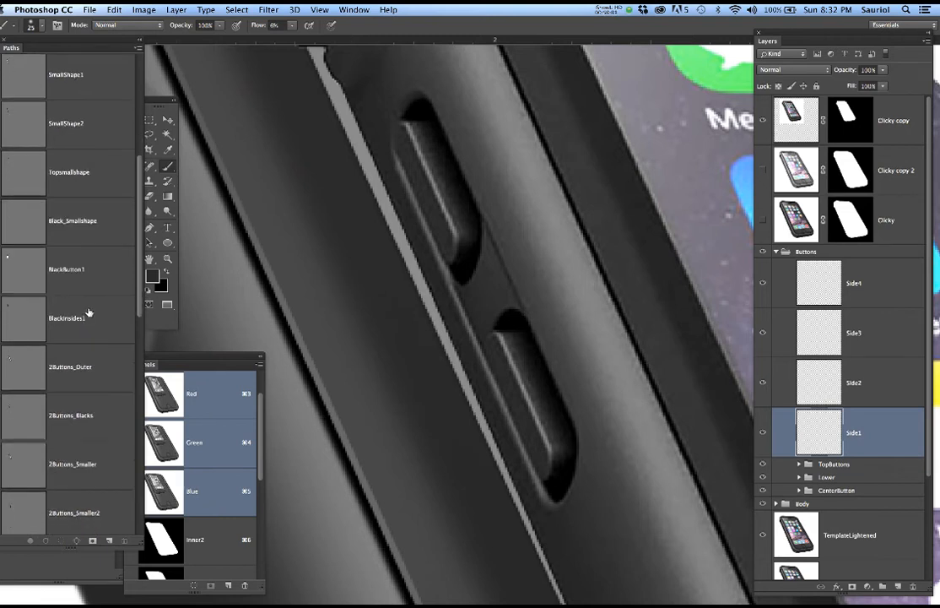
scroll(89, 313, down, 2)
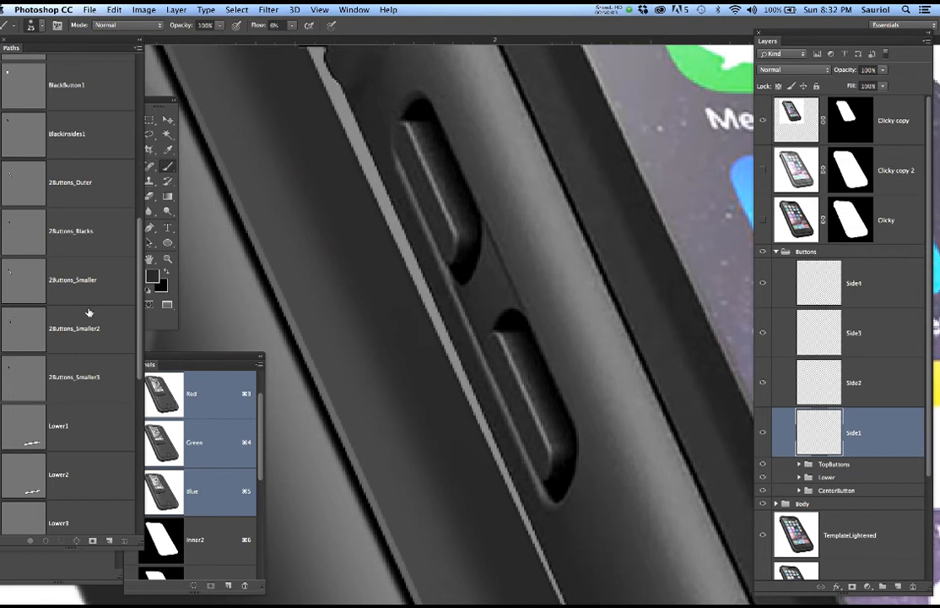
scroll(89, 311, up, 9)
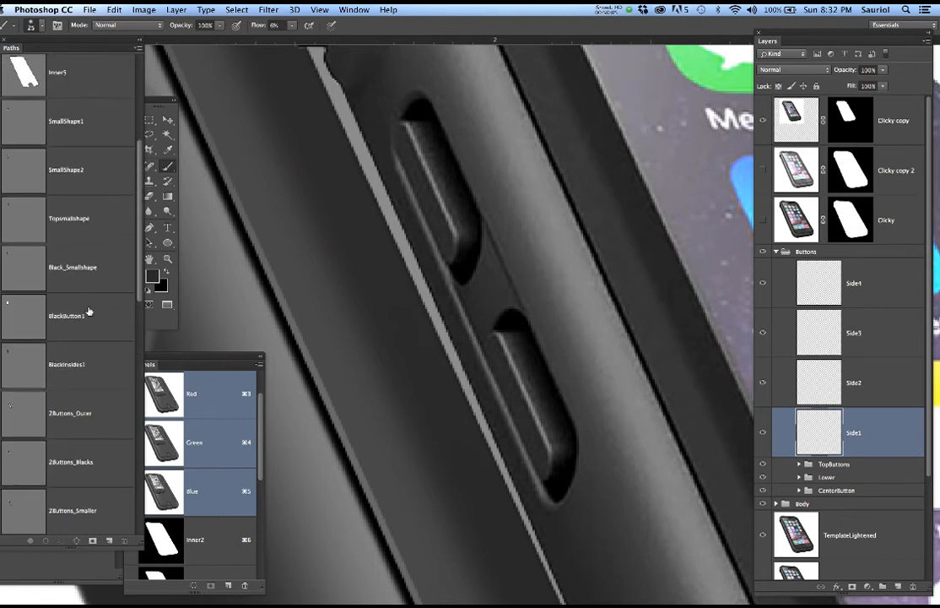
scroll(88, 312, down, 15)
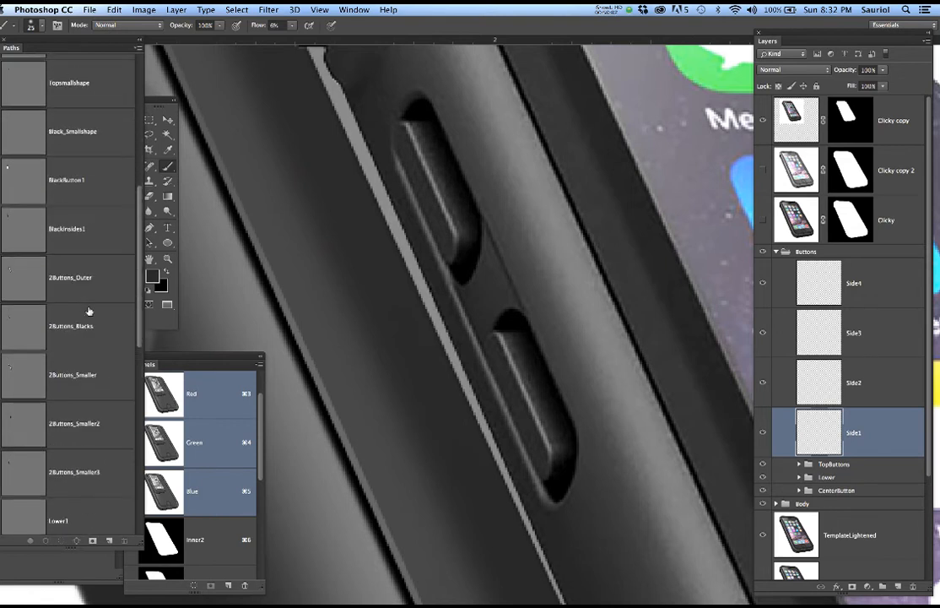
scroll(89, 312, down, 2)
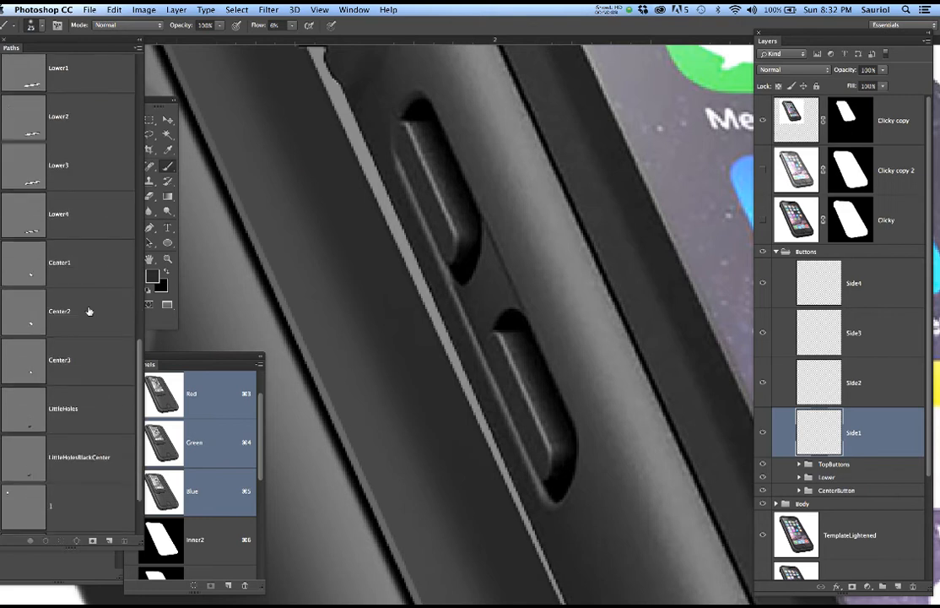
scroll(89, 311, down, 1)
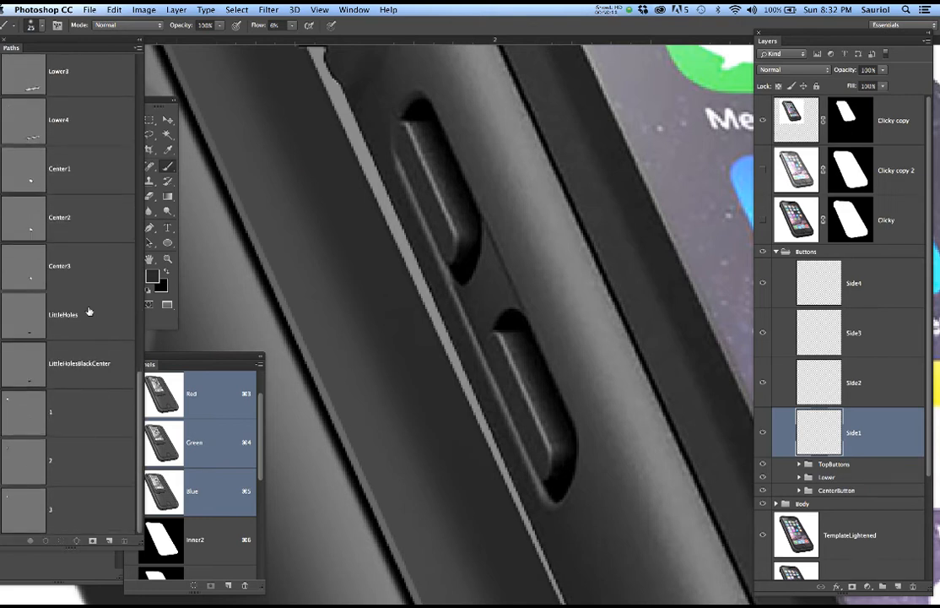
scroll(88, 312, up, 5)
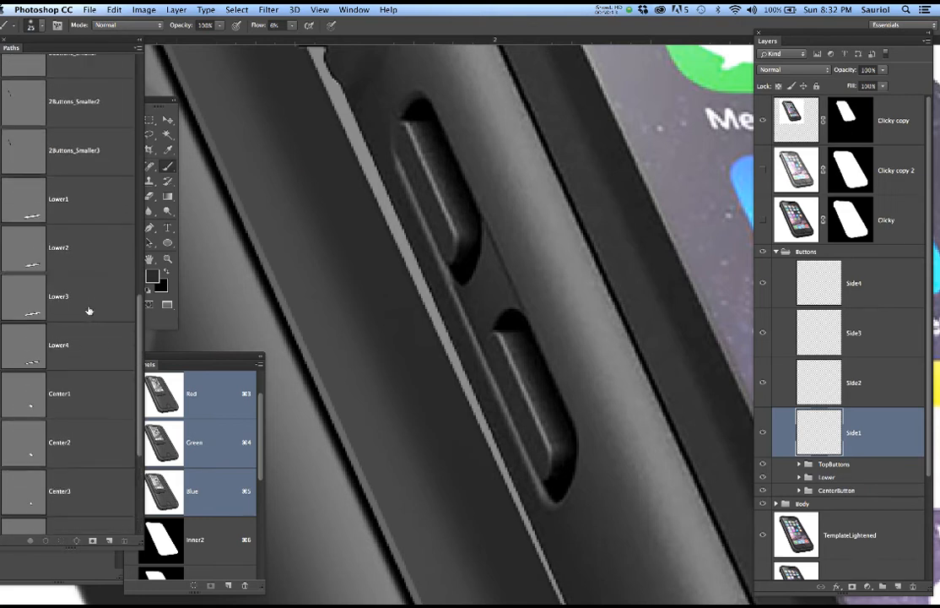
scroll(72, 248, up, 1)
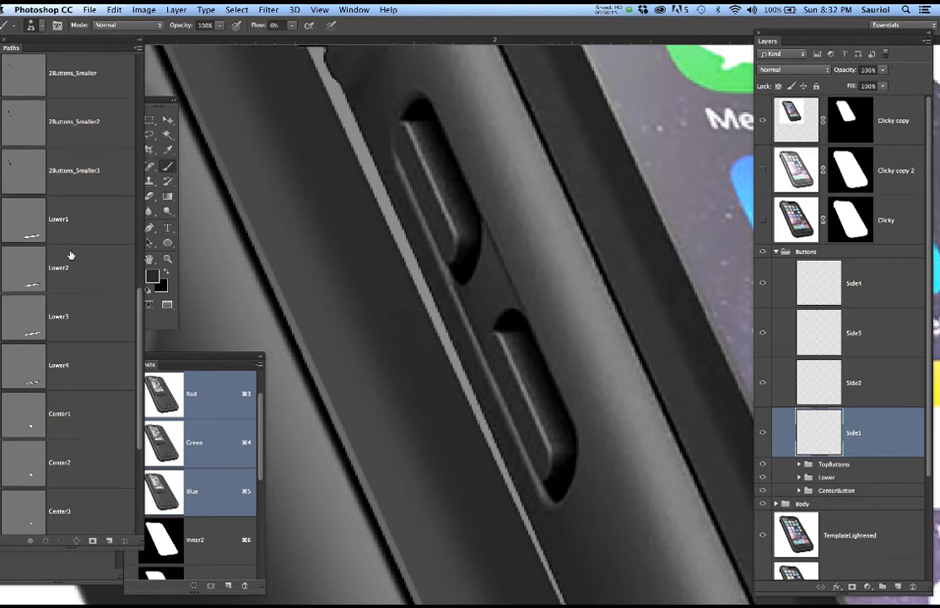
Examine the saved paths one by one from Lower1 up to SmallShape1 and SmallShape2, looking for the side button shapes.
click(91, 222)
scroll(81, 234, up, 2)
click(85, 220)
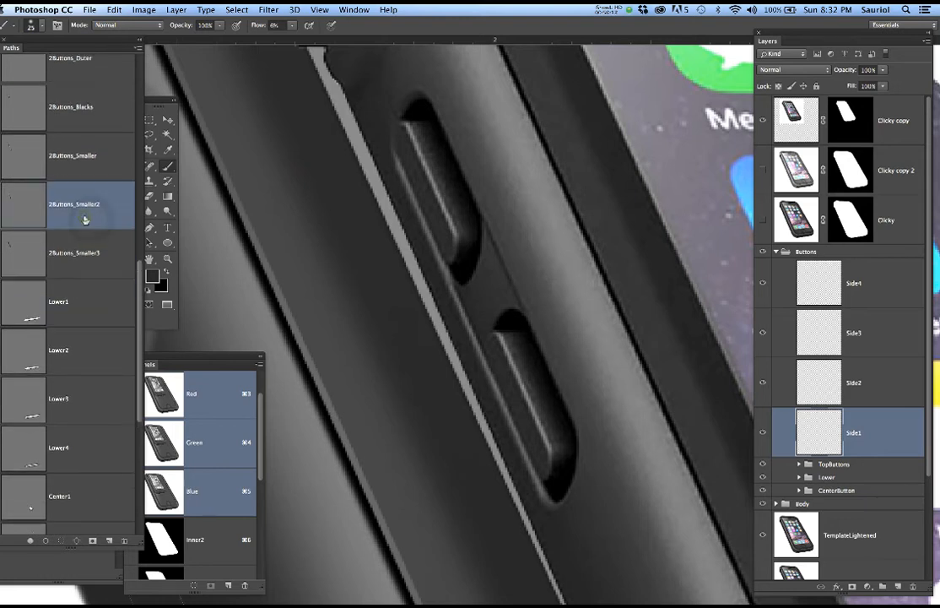
scroll(81, 207, up, 3)
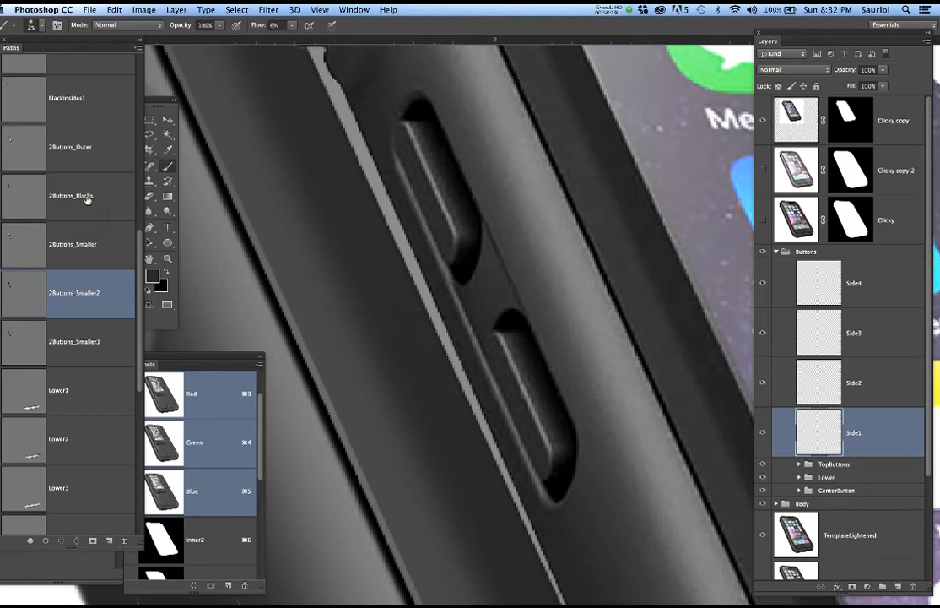
click(86, 199)
scroll(89, 195, up, 3)
click(89, 175)
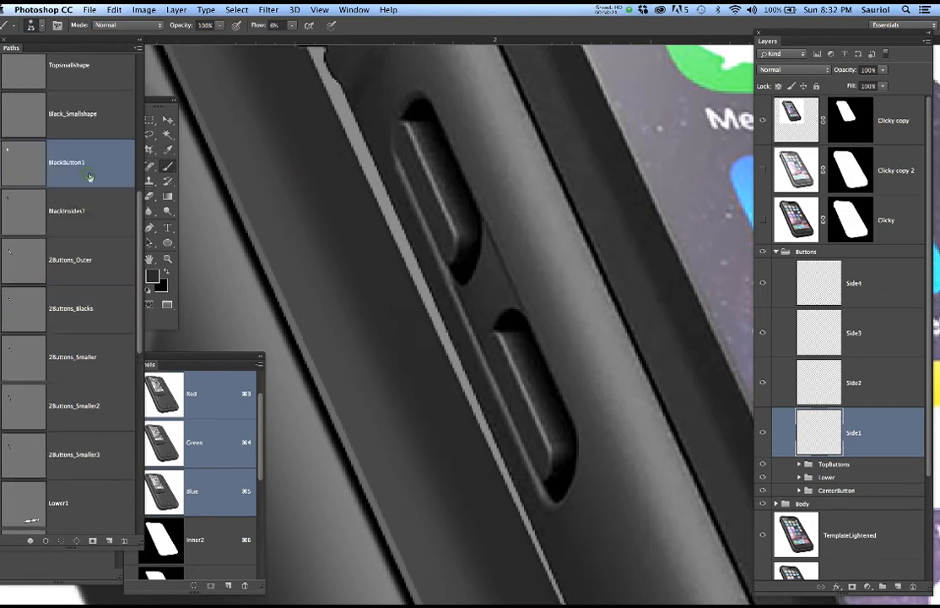
scroll(86, 192, up, 3)
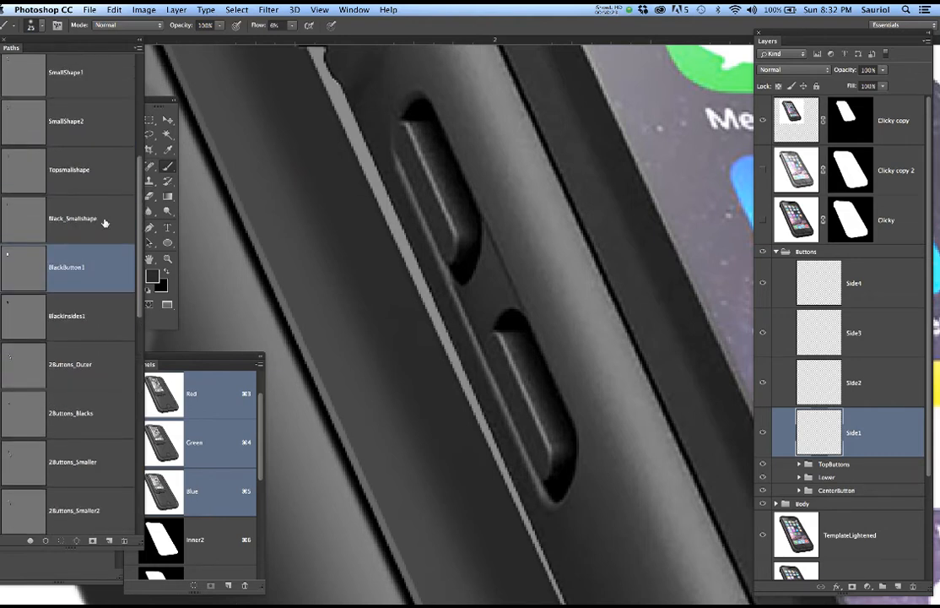
click(105, 221)
scroll(95, 215, up, 3)
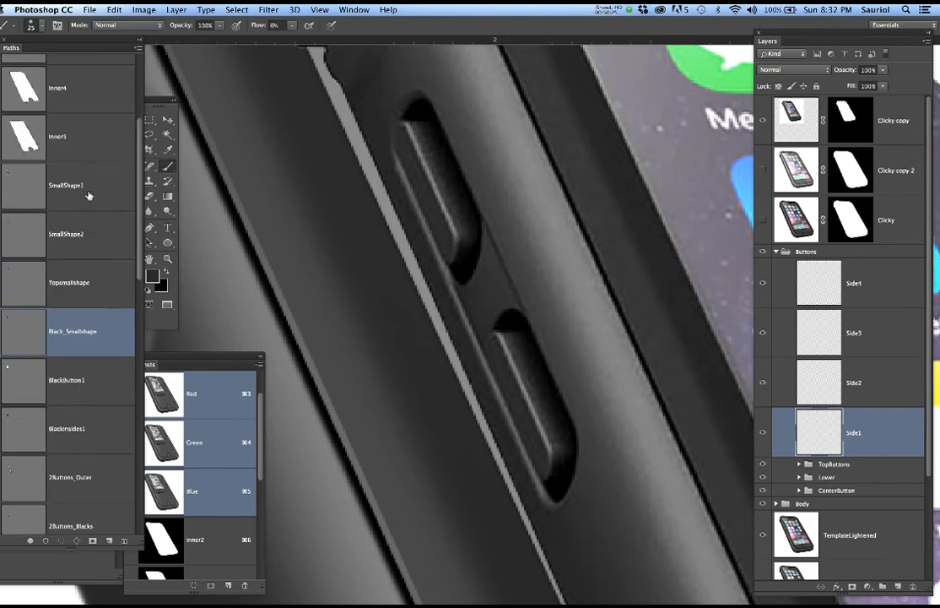
click(89, 196)
click(90, 226)
Go back down the saved paths from Topsmallshape through the 2Buttons set and Lower1 to Center1, checking each for the side button outlines.
scroll(86, 220, down, 2)
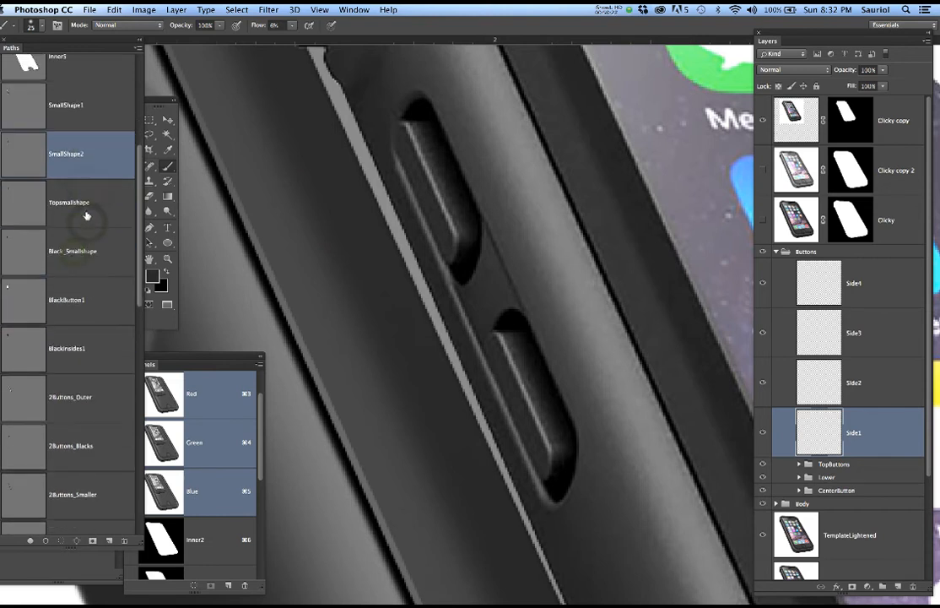
click(86, 217)
click(79, 245)
scroll(79, 245, down, 2)
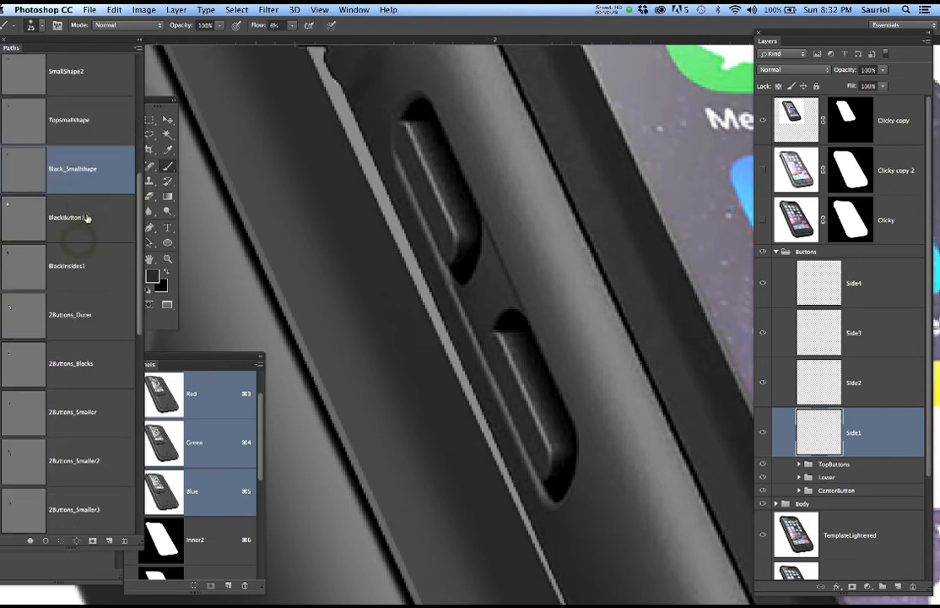
click(86, 217)
click(82, 260)
scroll(81, 250, down, 2)
click(89, 226)
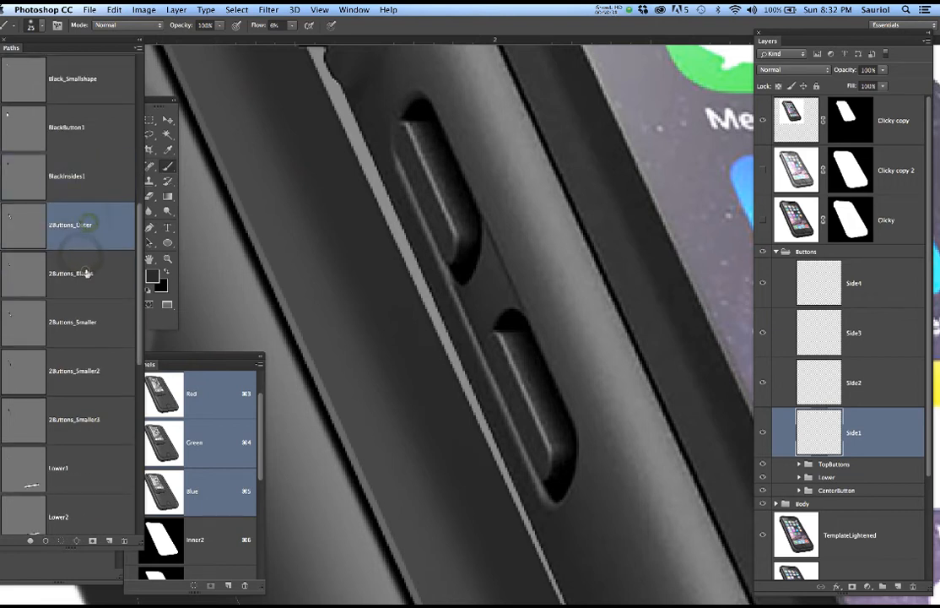
click(85, 273)
scroll(82, 258, down, 2)
click(98, 245)
click(88, 270)
scroll(74, 261, down, 2)
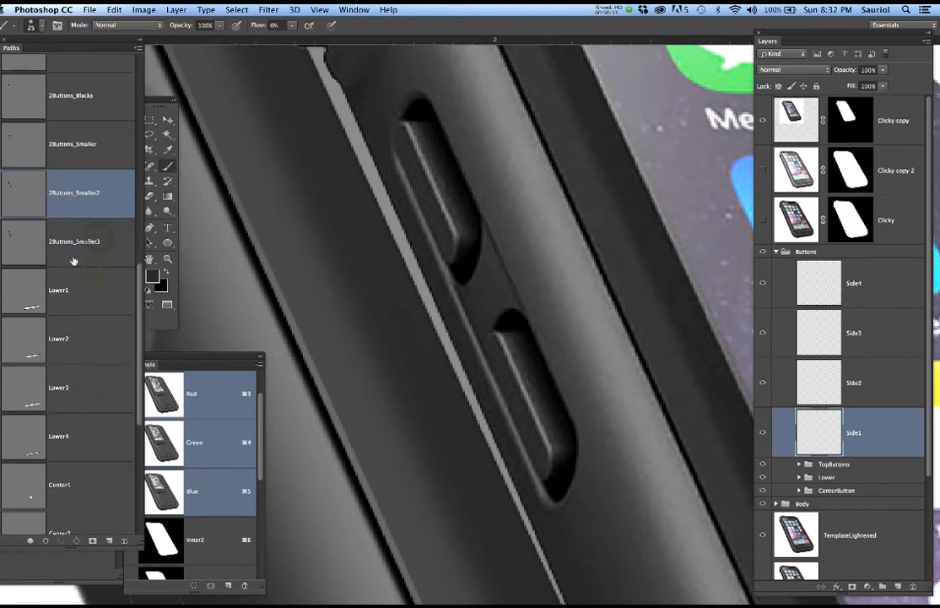
click(95, 247)
click(83, 285)
scroll(77, 273, down, 3)
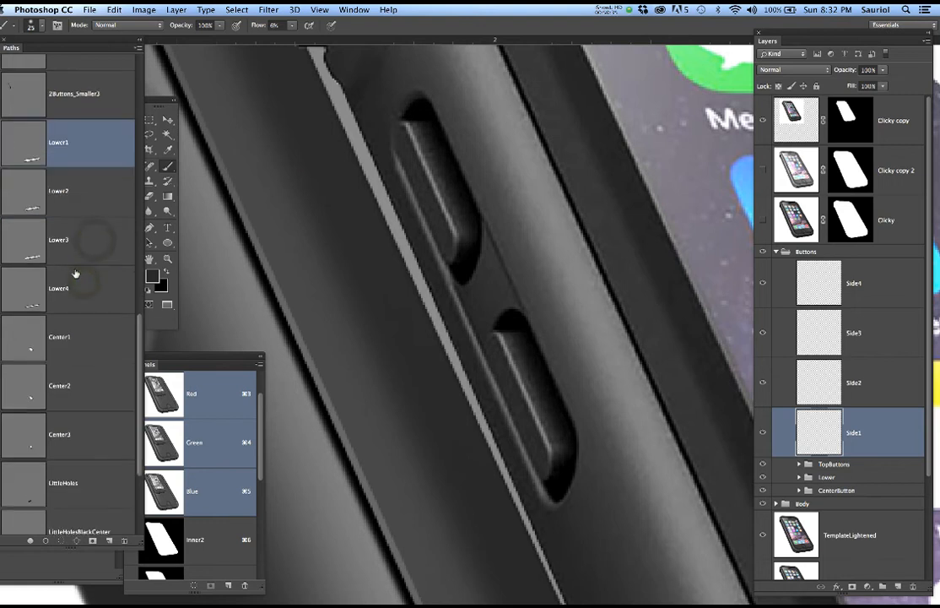
click(96, 341)
scroll(90, 320, down, 3)
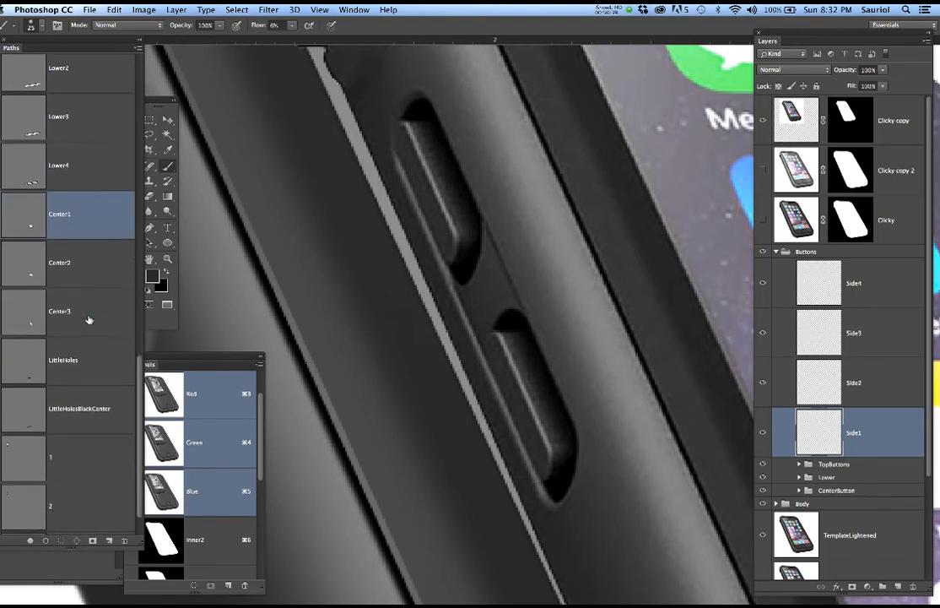
scroll(88, 319, down, 1)
Recheck the saved paths upward from Lower4 and Lower3 through the 2Buttons set to Topsmallshape.
scroll(87, 318, up, 8)
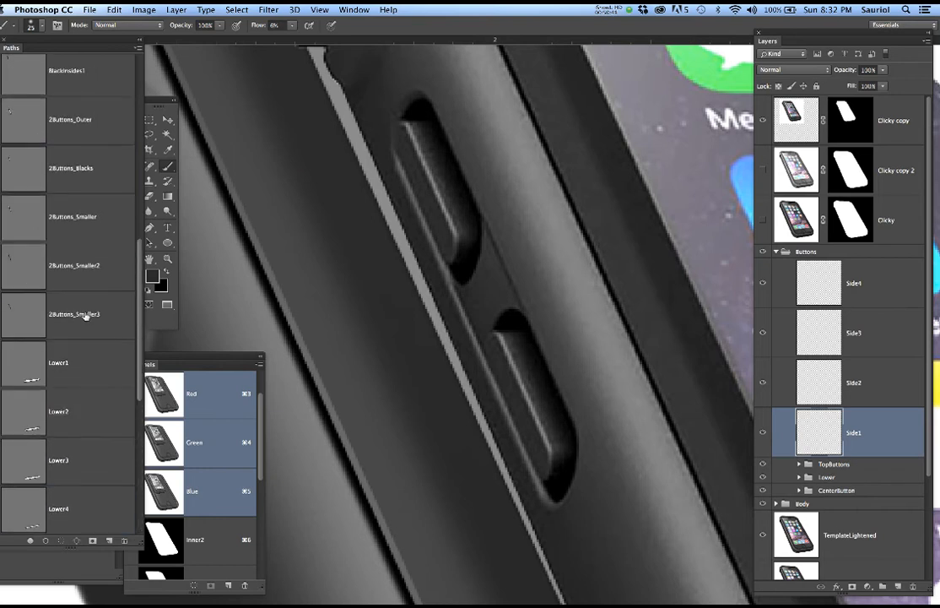
scroll(84, 314, down, 1)
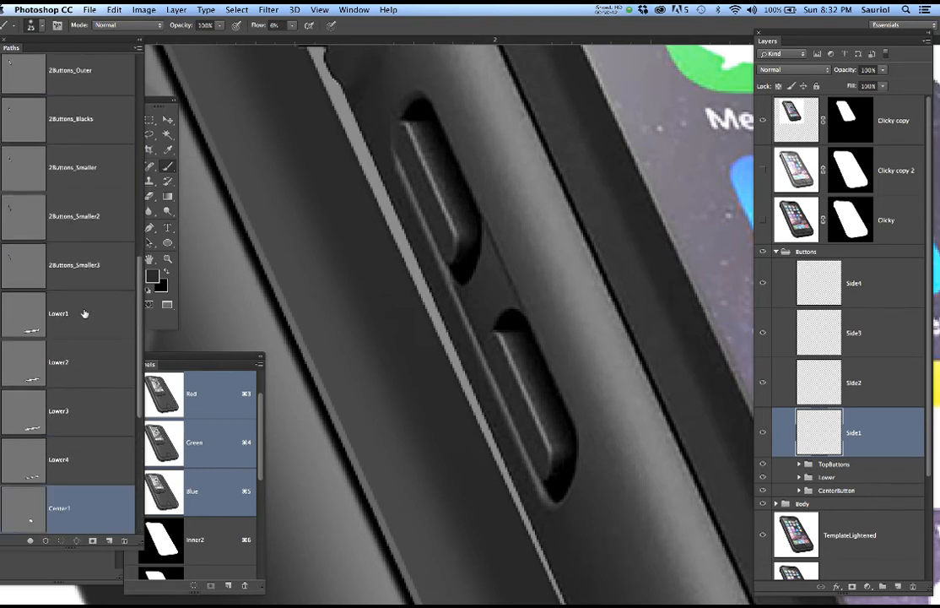
click(88, 460)
click(83, 418)
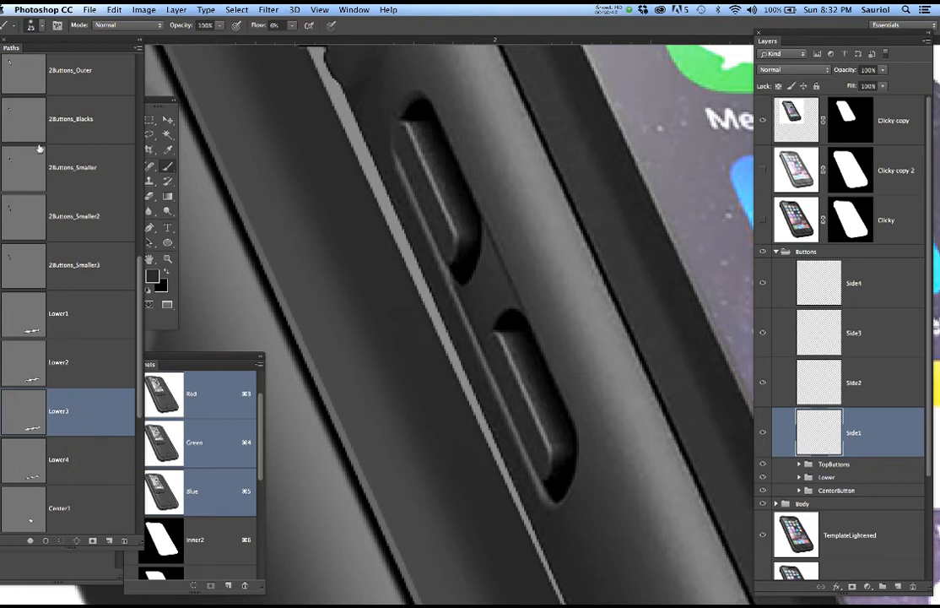
click(89, 265)
scroll(88, 267, up, 2)
click(84, 327)
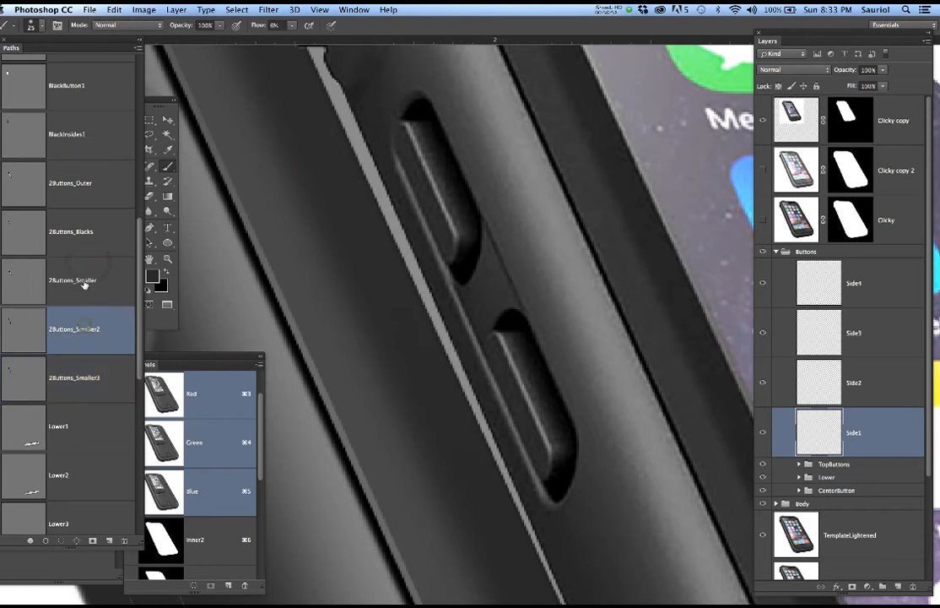
click(86, 285)
scroll(85, 284, up, 2)
click(86, 288)
click(91, 245)
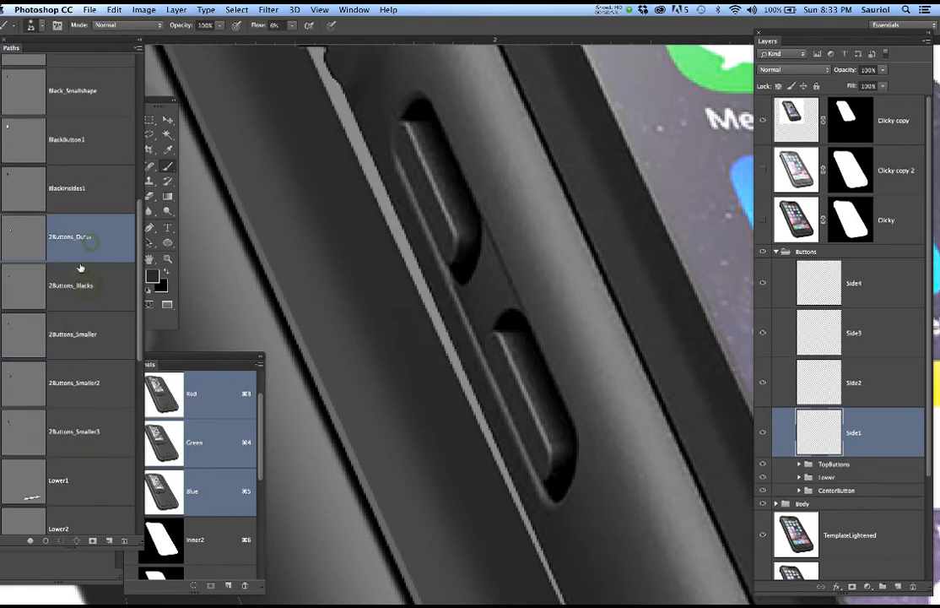
scroll(85, 263, up, 2)
click(82, 277)
click(84, 240)
scroll(84, 261, up, 2)
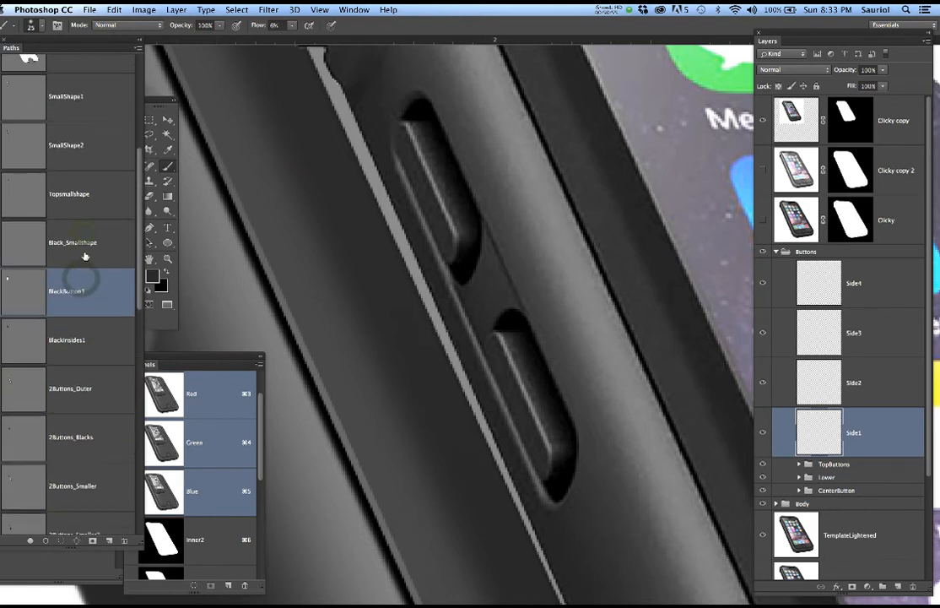
click(85, 274)
click(90, 258)
scroll(89, 256, up, 4)
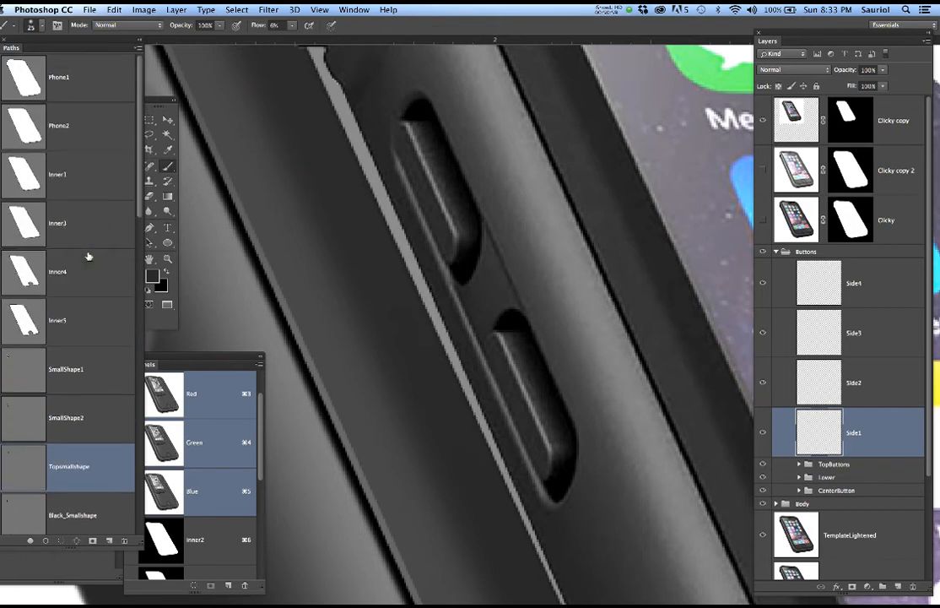
Check the saved paths in order from SmallShape1 through Black_Smallshape and BlackInsides1 to 2Buttons_Smaller3 and 2Buttons_Smaller2 for the side button outlines.
scroll(88, 256, down, 3)
click(88, 219)
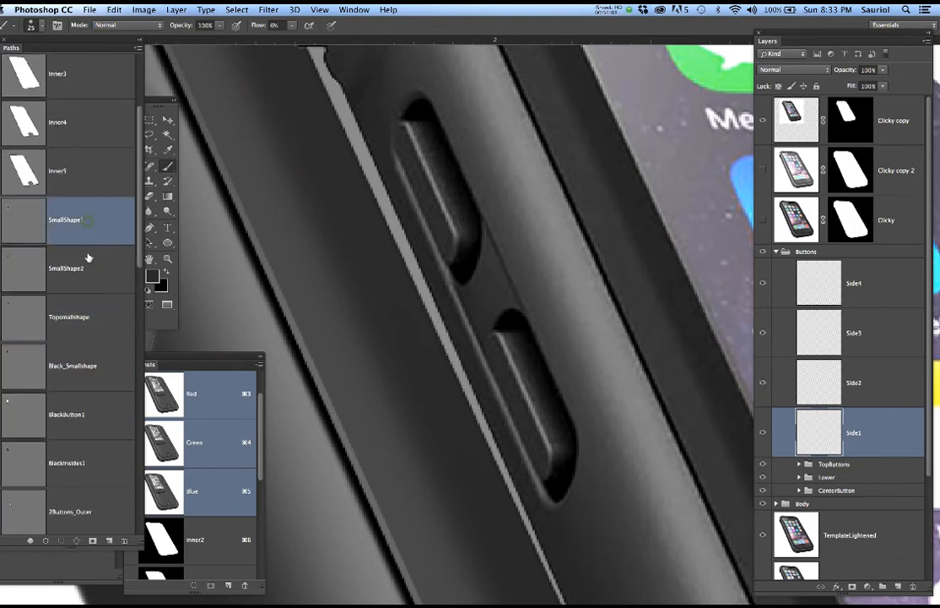
click(88, 268)
scroll(87, 266, down, 2)
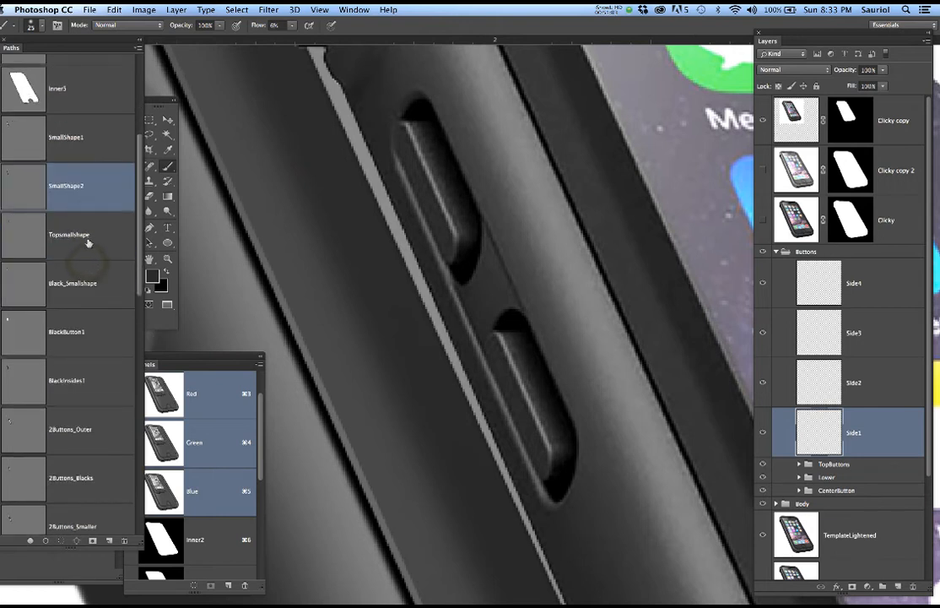
click(88, 235)
click(87, 276)
scroll(85, 253, down, 4)
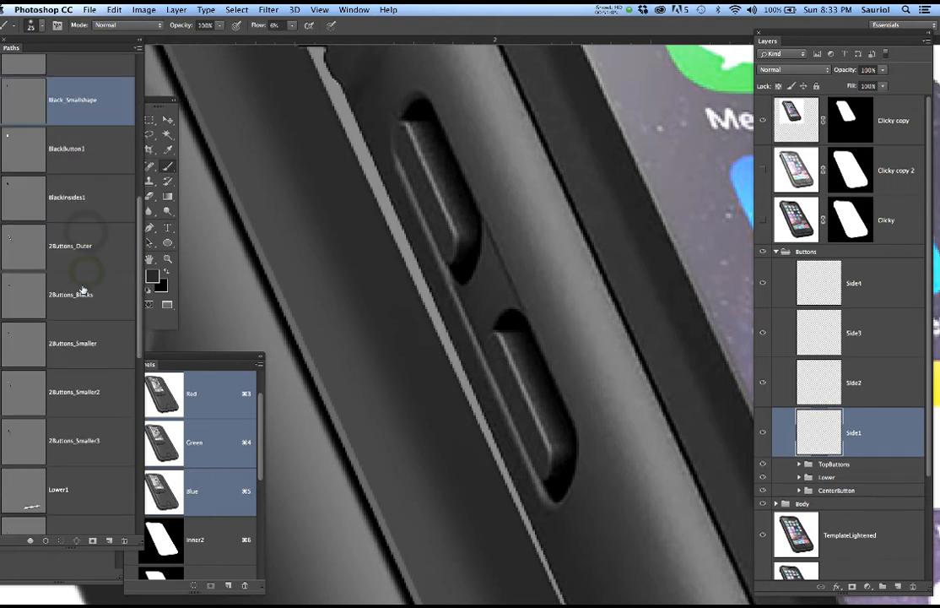
click(82, 246)
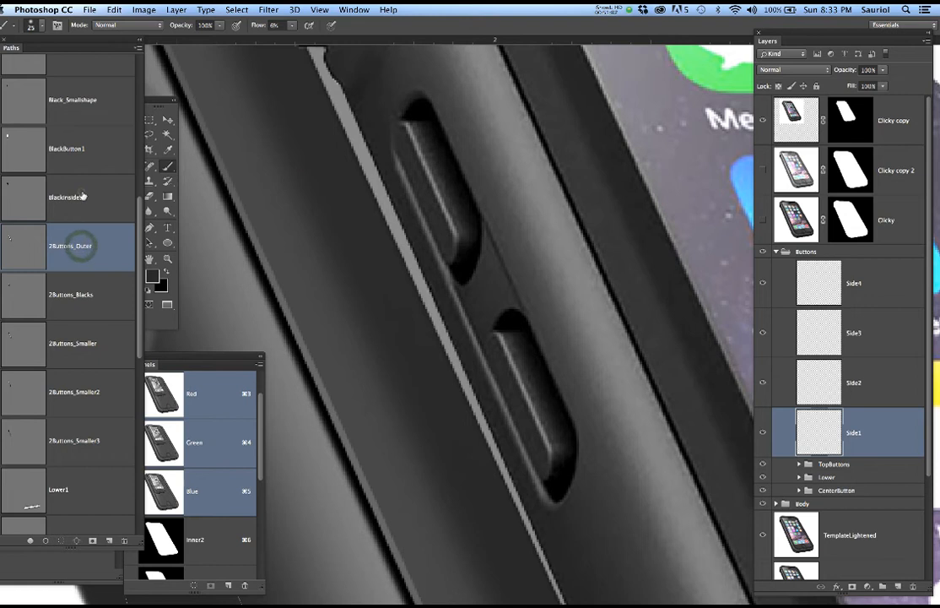
click(82, 196)
scroll(85, 280, down, 3)
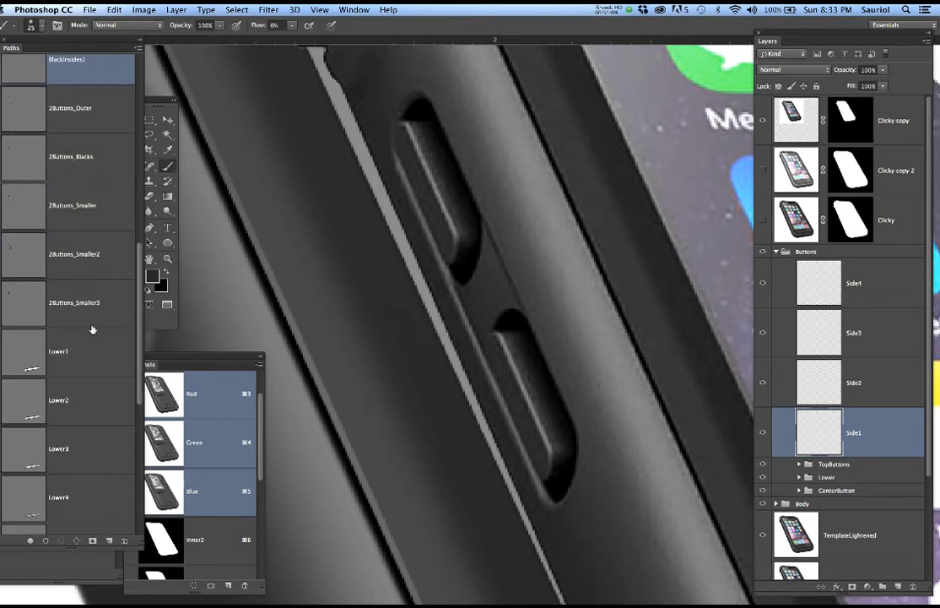
click(79, 301)
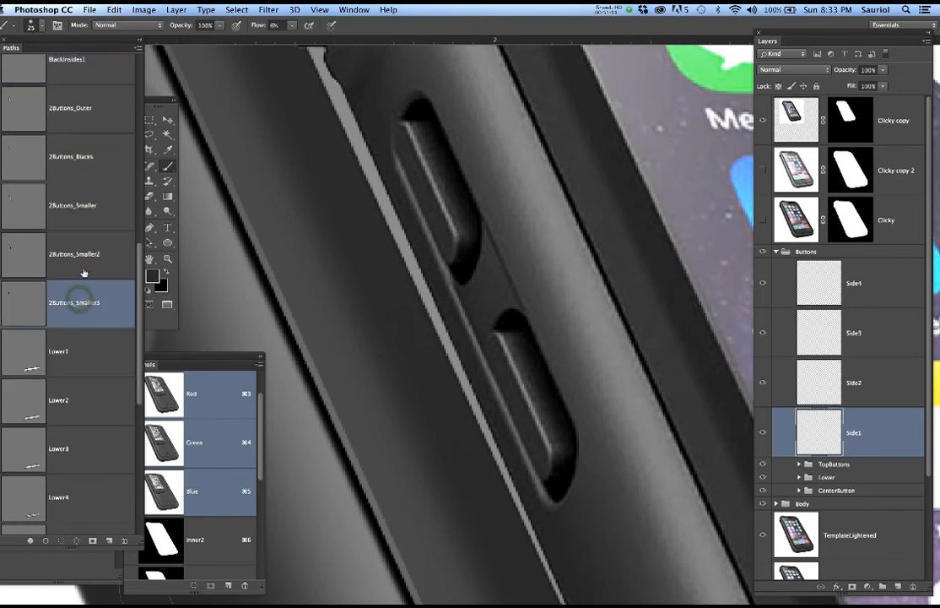
click(24, 253)
super+click(25, 253)
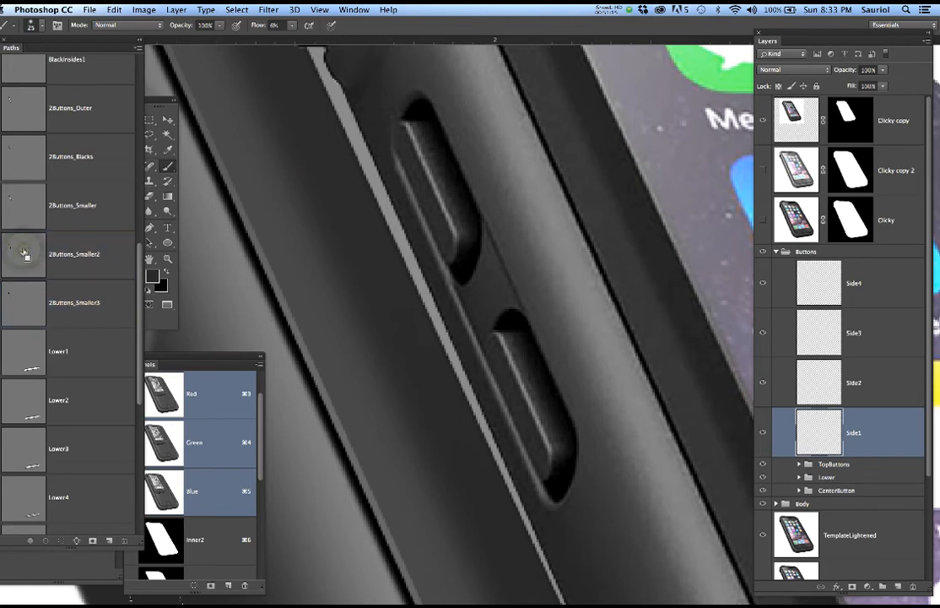
Look through the LittleHoles and LittleHolesBlackCenter paths, path 1 and the saved channels for the side button shapes.
scroll(23, 253, down, 8)
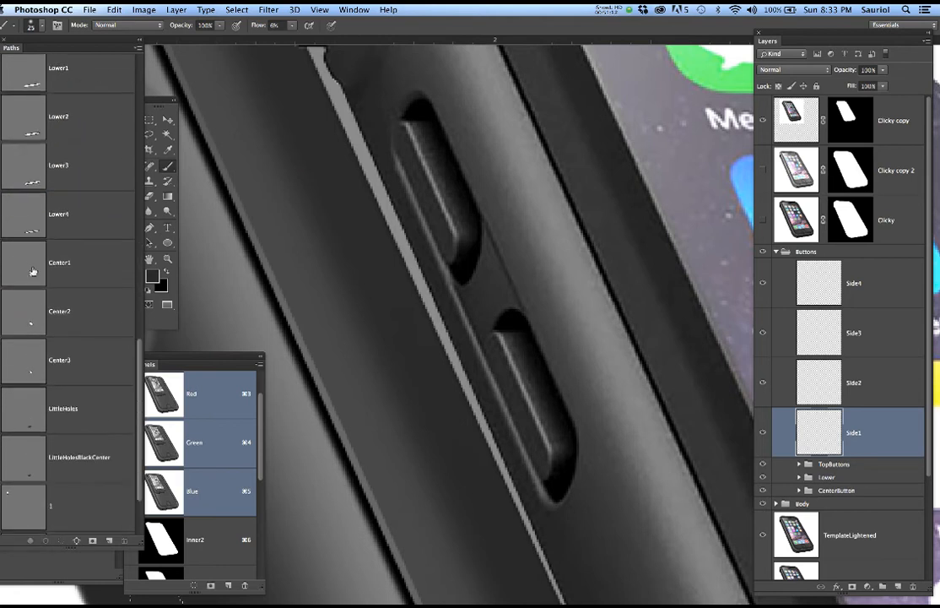
click(106, 368)
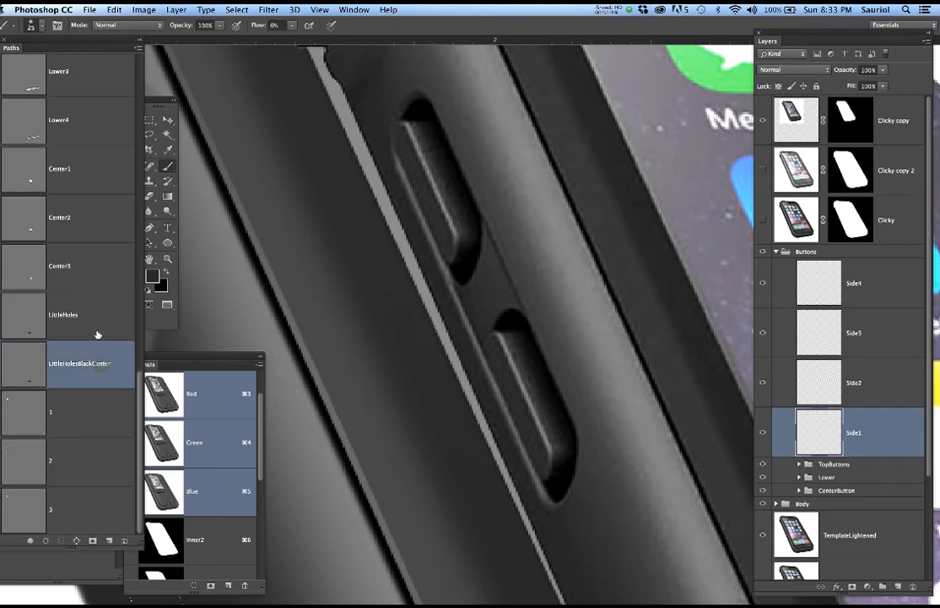
shift+click(97, 320)
click(93, 406)
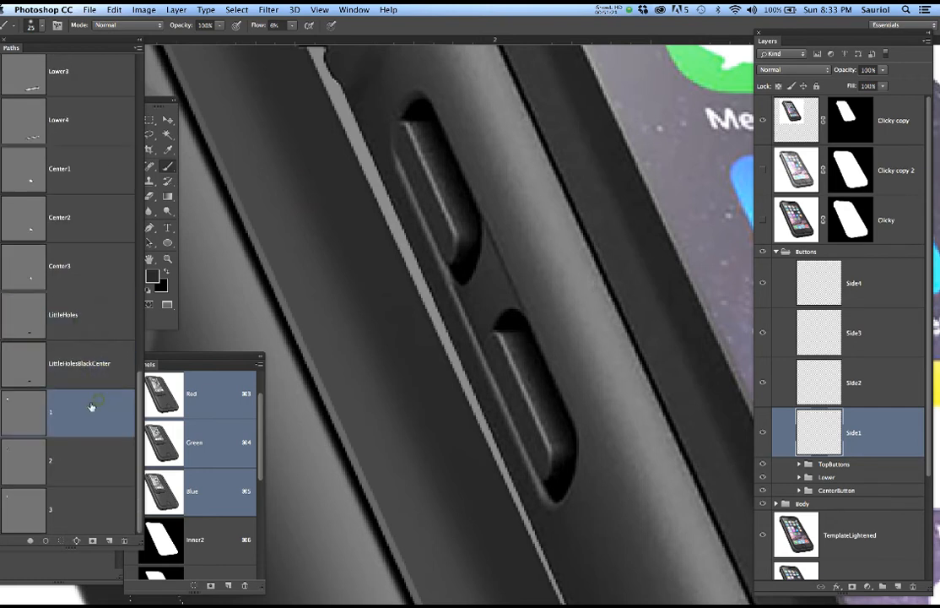
scroll(207, 441, down, 5)
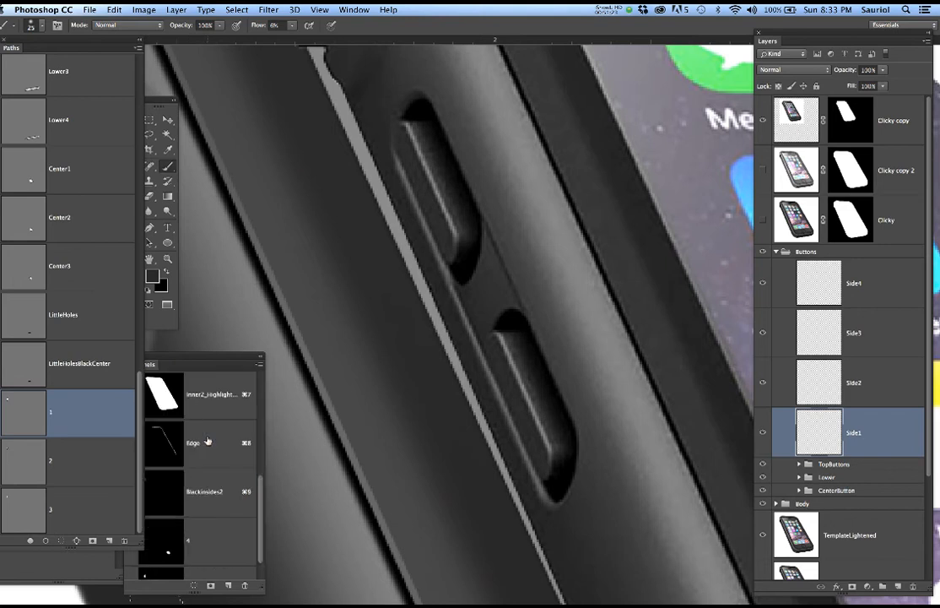
scroll(207, 441, up, 3)
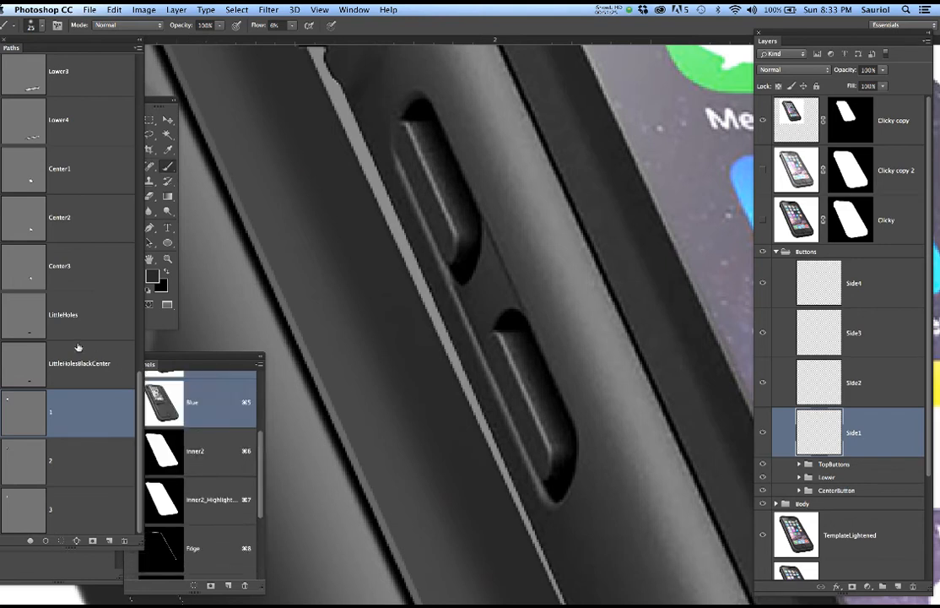
scroll(78, 347, up, 4)
scroll(78, 346, up, 4)
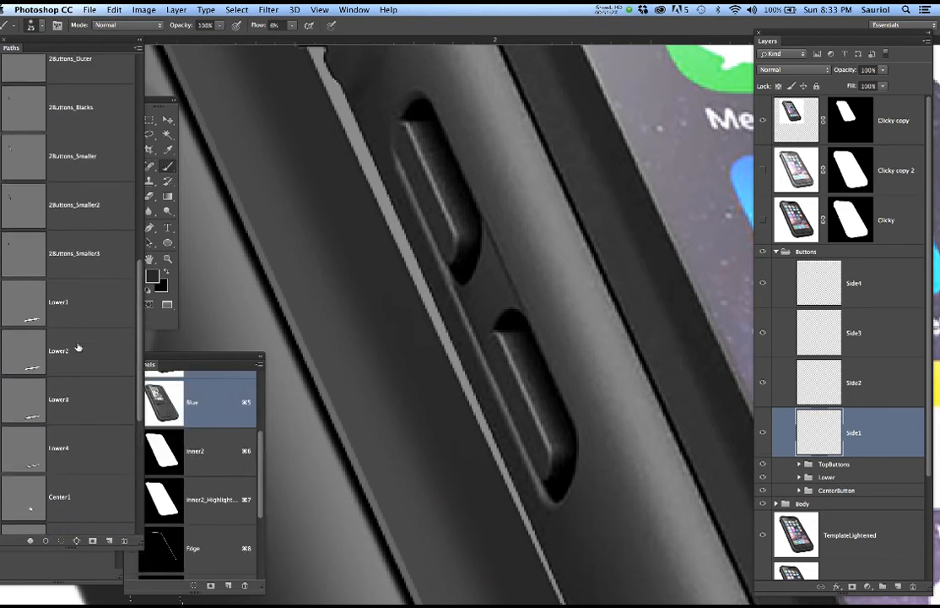
Recheck the Lower1 path together with the 2Buttons_Smaller, 2Buttons_Smaller2 and 2Buttons_Smaller3 outlines.
click(88, 348)
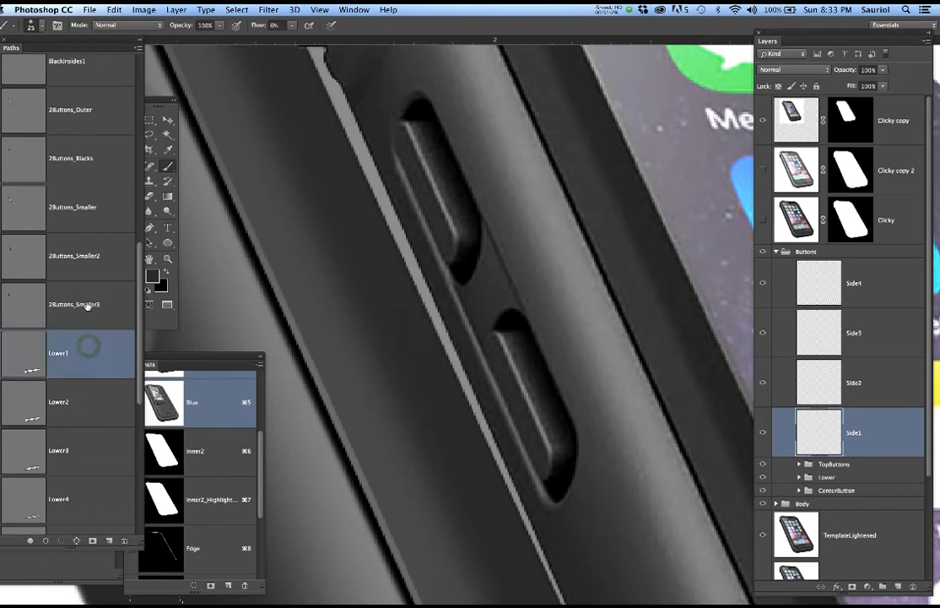
shift+click(88, 308)
scroll(84, 304, up, 1)
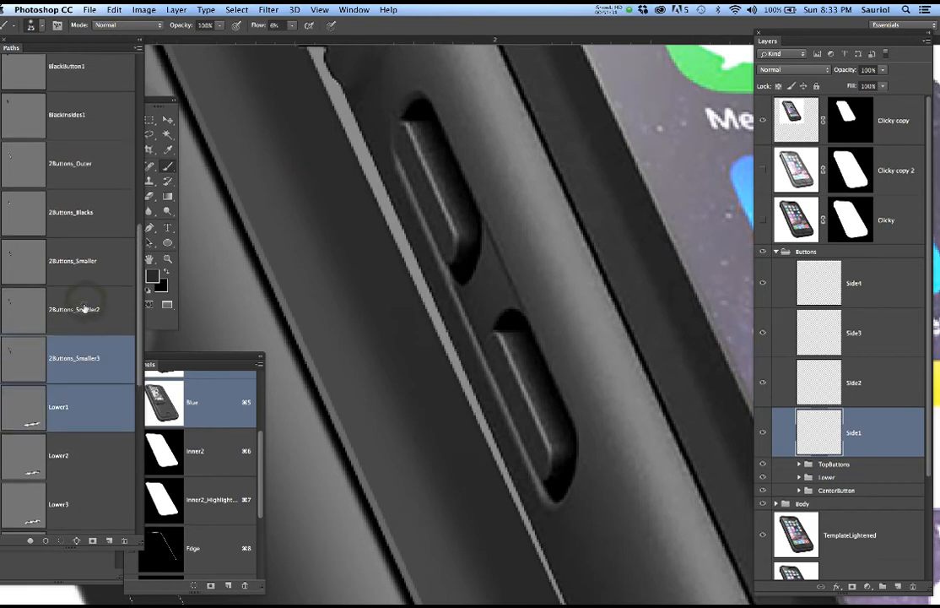
click(84, 309)
shift+click(86, 268)
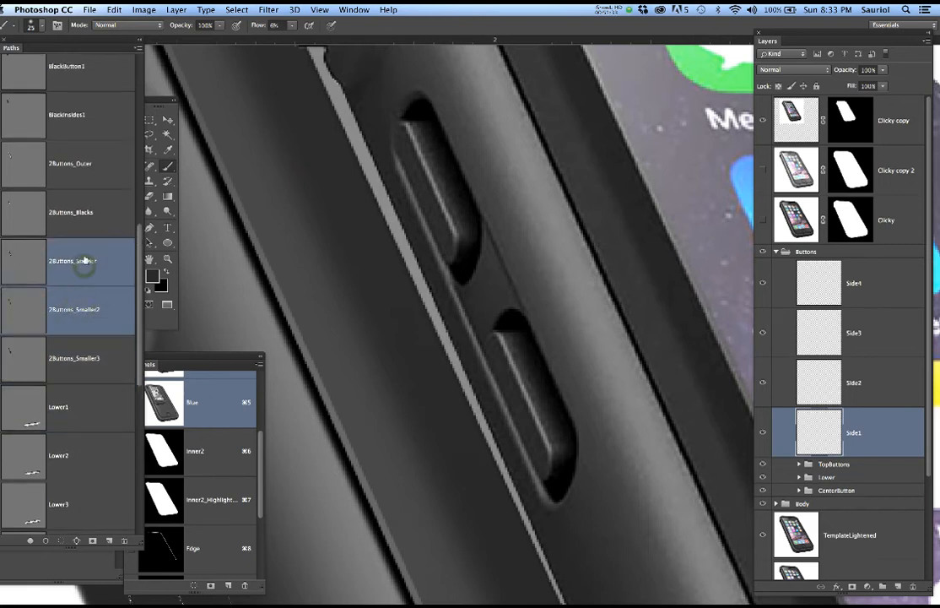
click(609, 9)
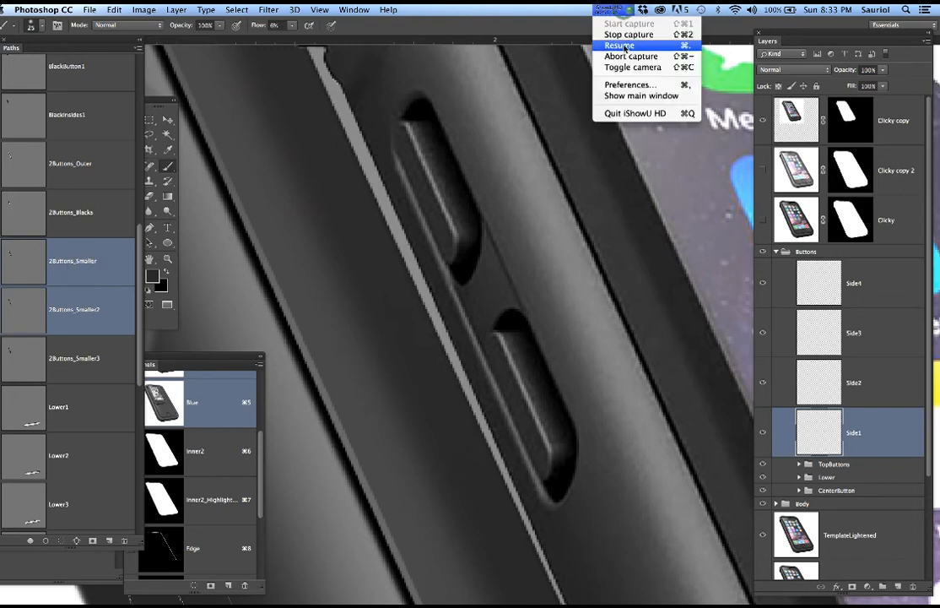
click(625, 47)
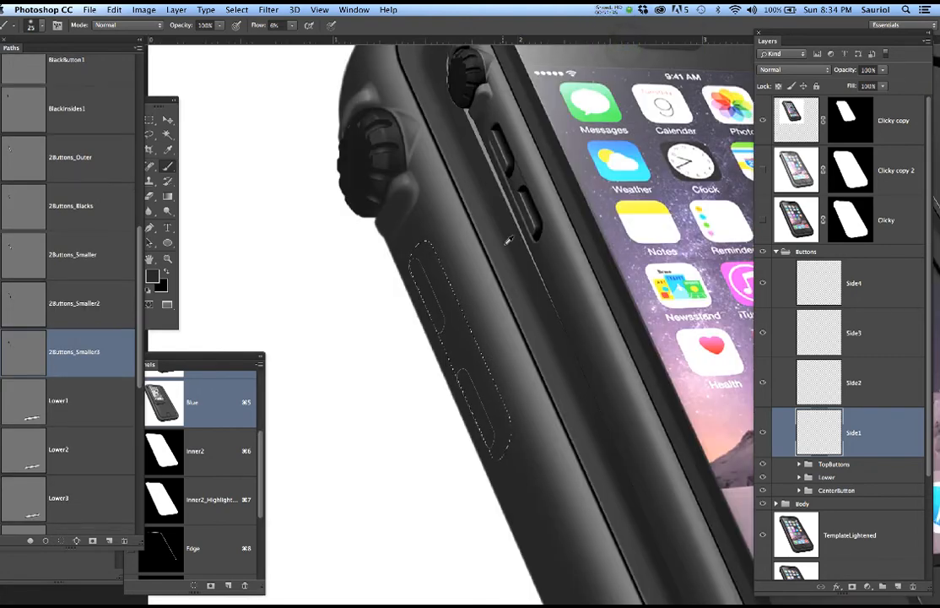
Examine the side button outlines on the case edge up close, briefly hiding the Clicky copy reference to compare.
scroll(507, 226, up, 3)
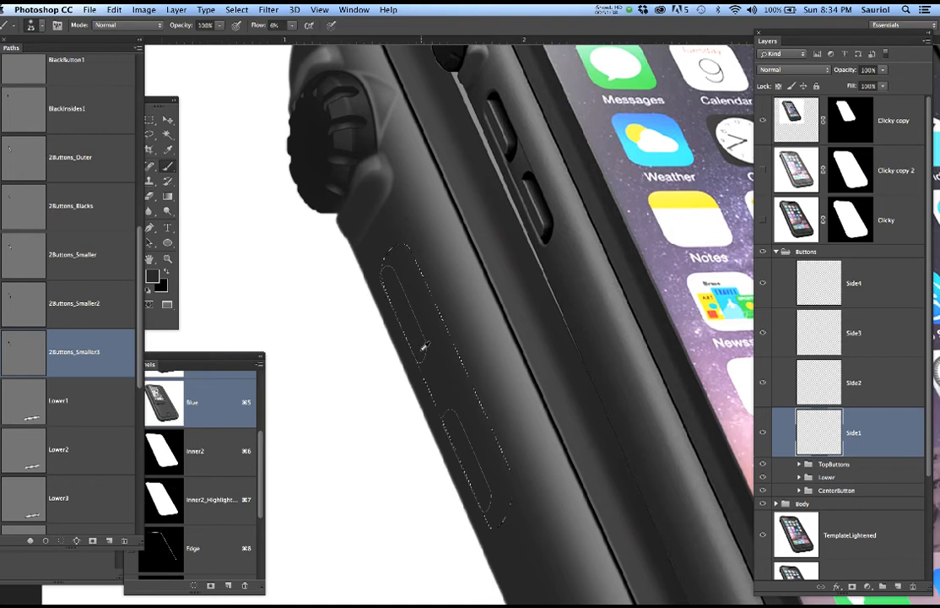
scroll(529, 155, up, 2)
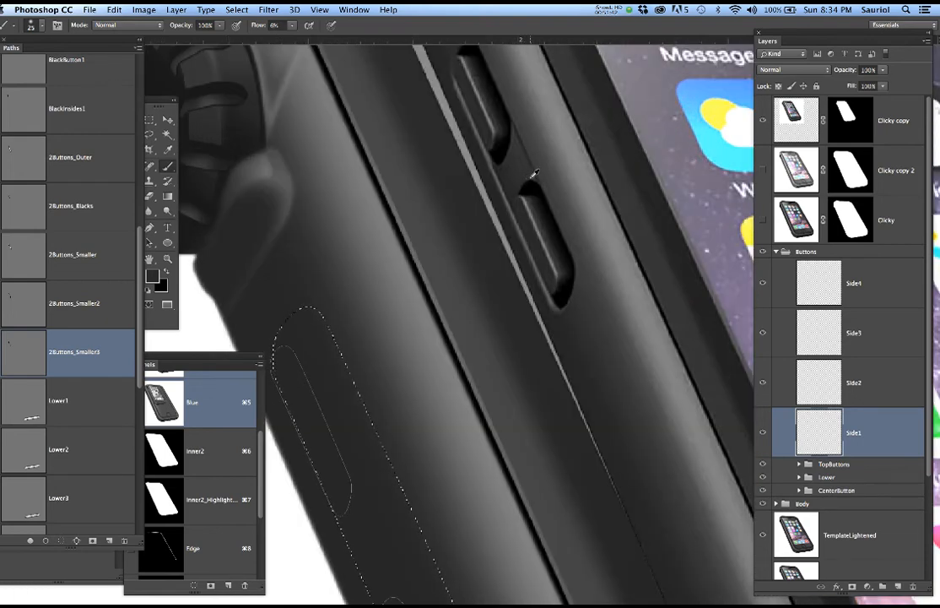
scroll(533, 175, down, 3)
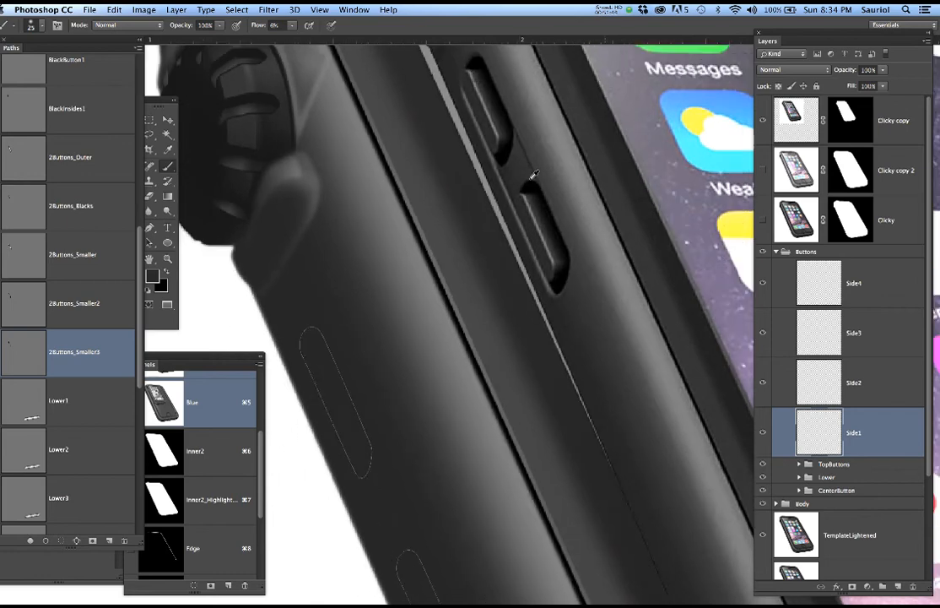
drag(510, 313, 504, 191)
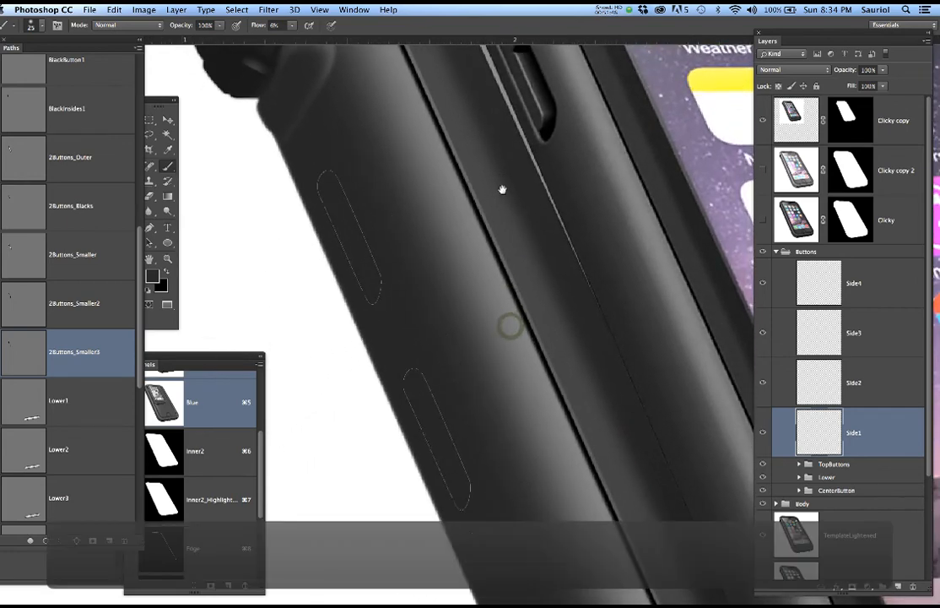
scroll(434, 239, up, 1)
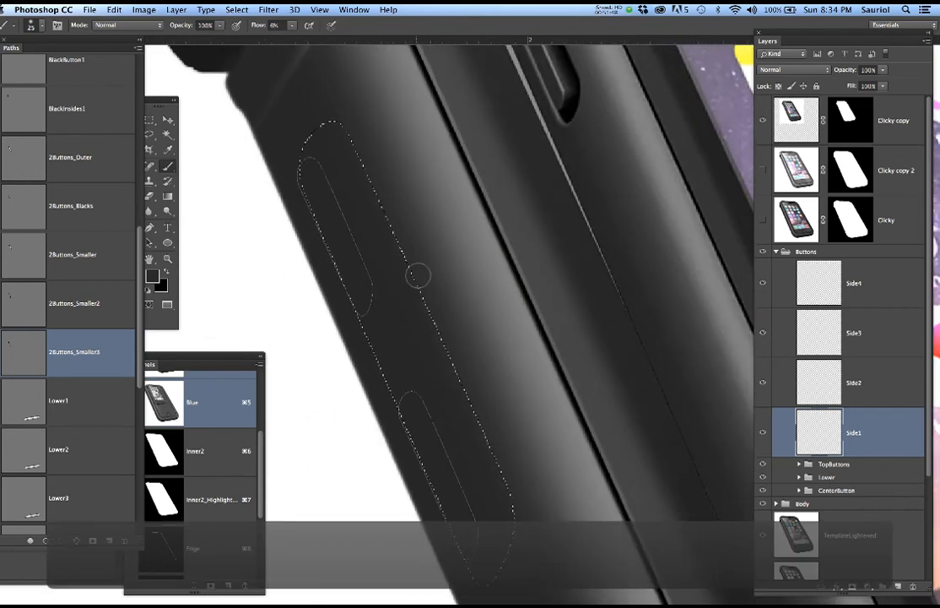
drag(444, 292, 468, 271)
scroll(447, 269, up, 1)
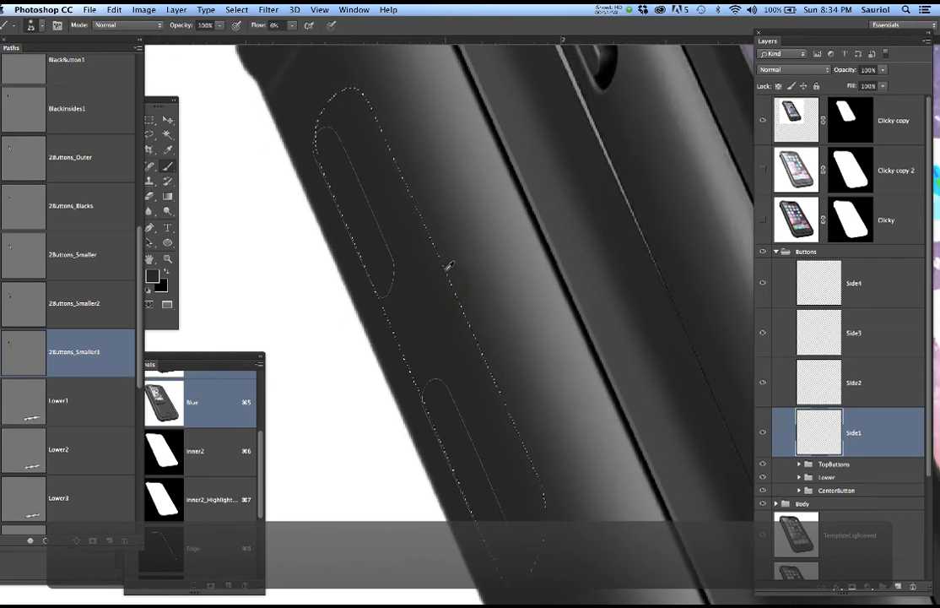
scroll(448, 269, down, 1)
click(763, 121)
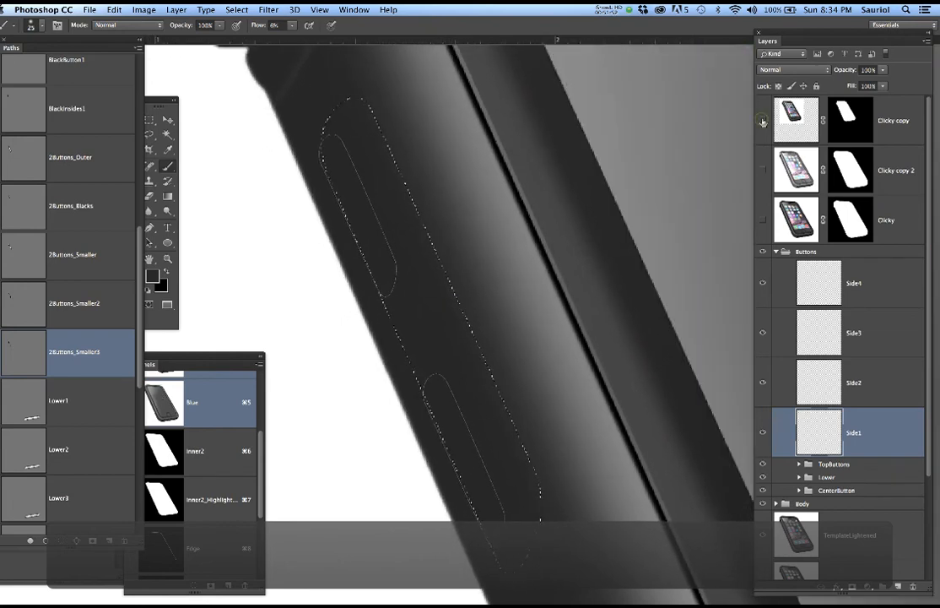
click(763, 122)
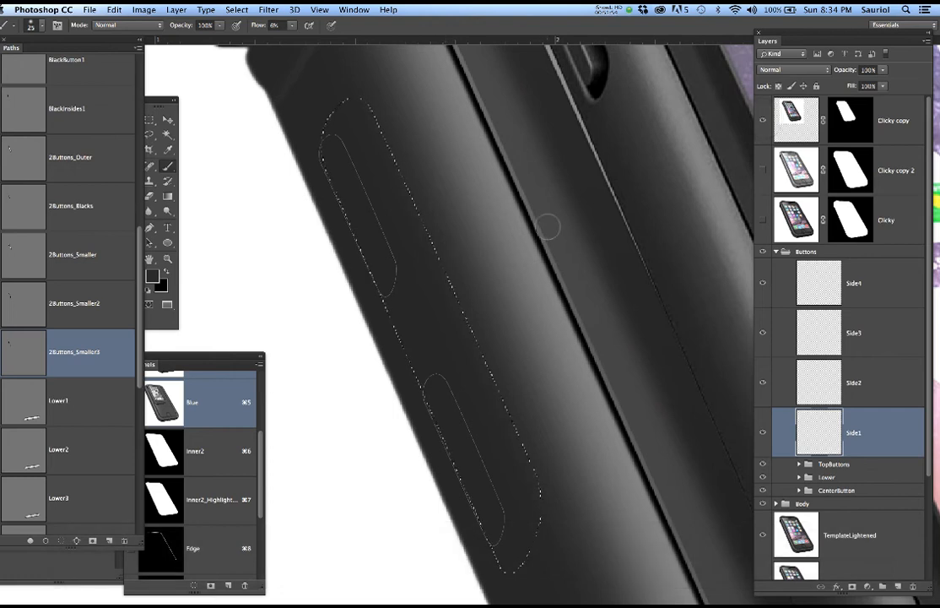
Clear the selection and move the Clicky copy reference down so its side buttons sit beside the outlines on the case.
key(super+d)
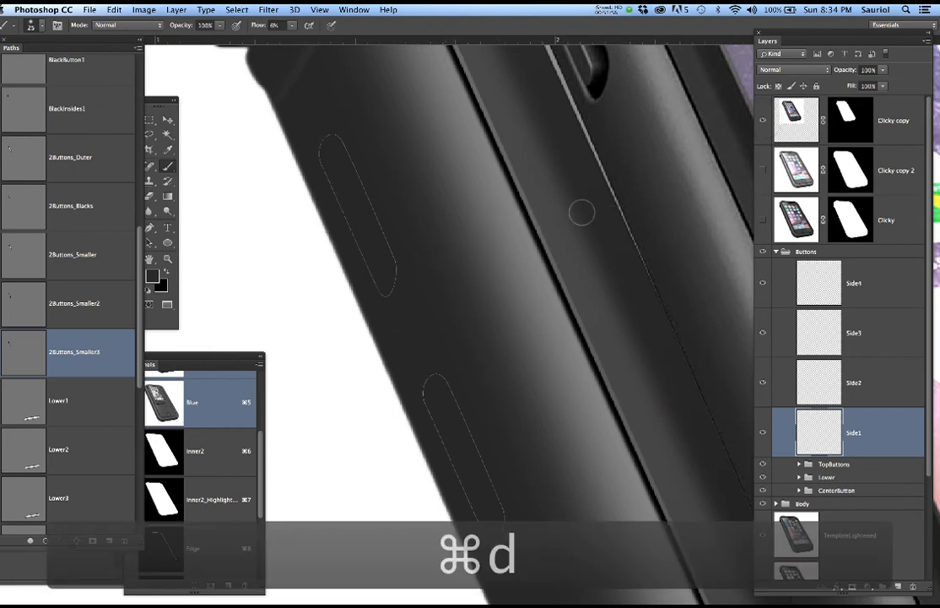
key(v)
right_click(638, 154)
click(675, 166)
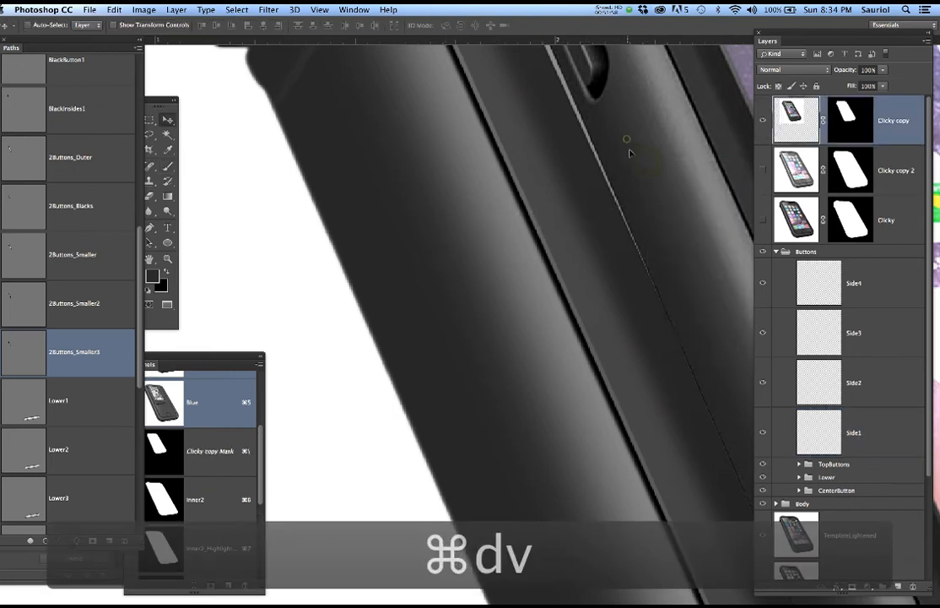
drag(629, 148, 622, 459)
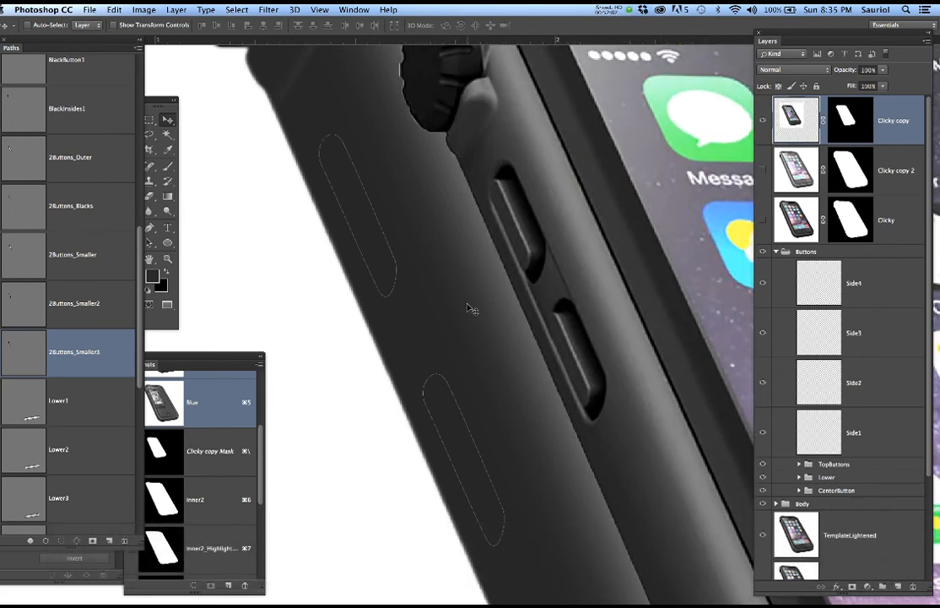
Make Side1 the active layer and load the 2Buttons_Smaller3 path as a selection.
click(878, 433)
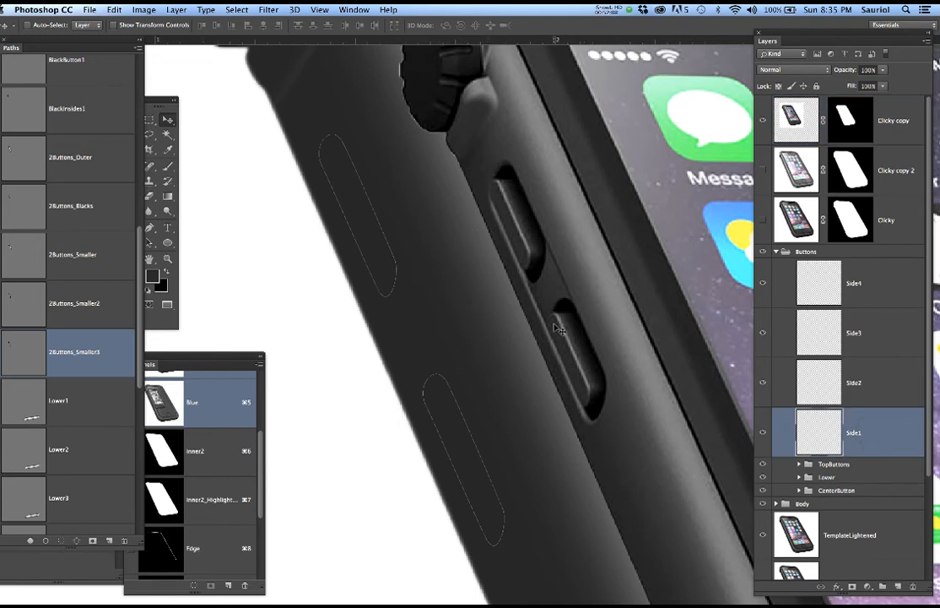
click(857, 395)
click(885, 428)
ctrl+click(26, 350)
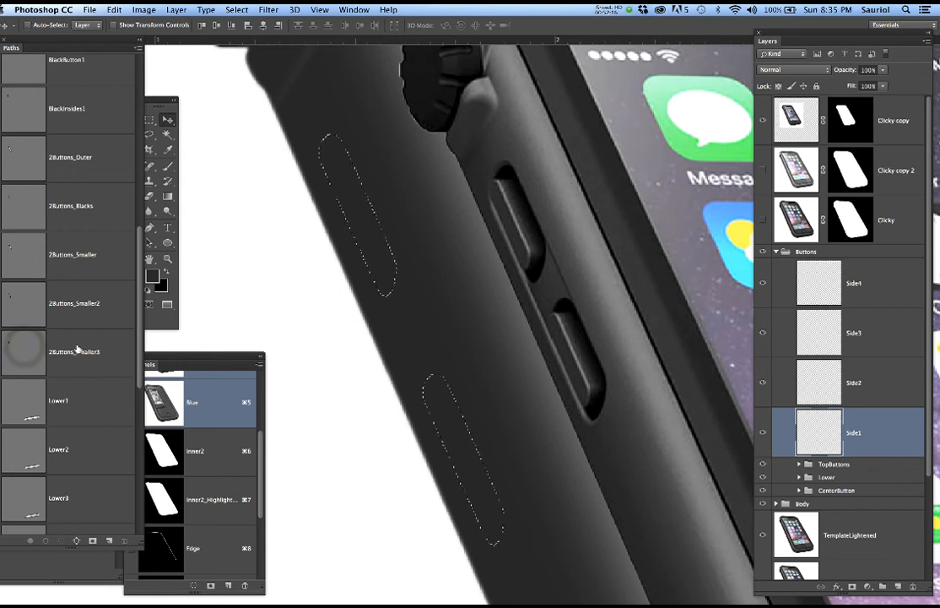
Replace the selection with one loaded from the 2Buttons_Outer path and show the Clicky layer for comparison.
scroll(72, 157, up, 1)
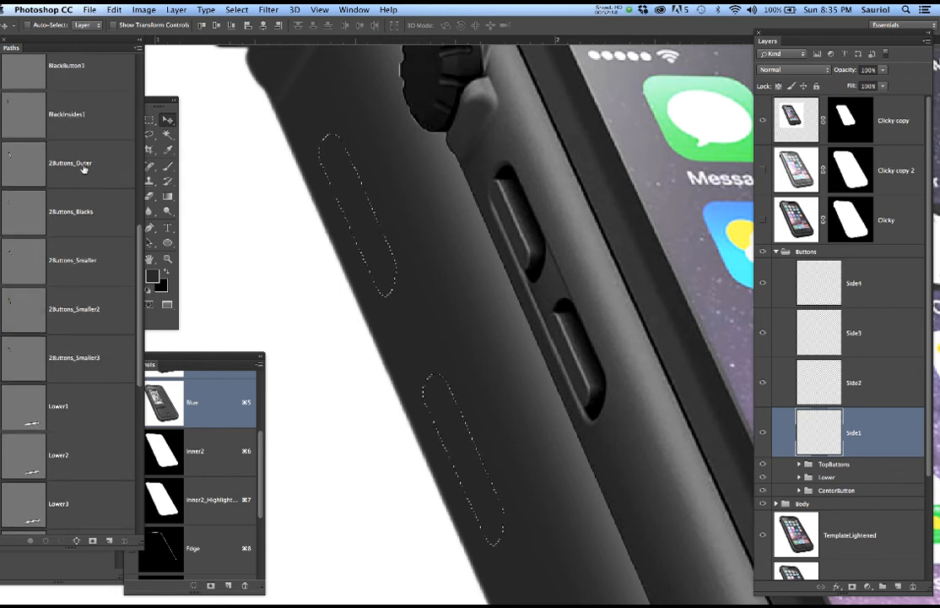
click(83, 165)
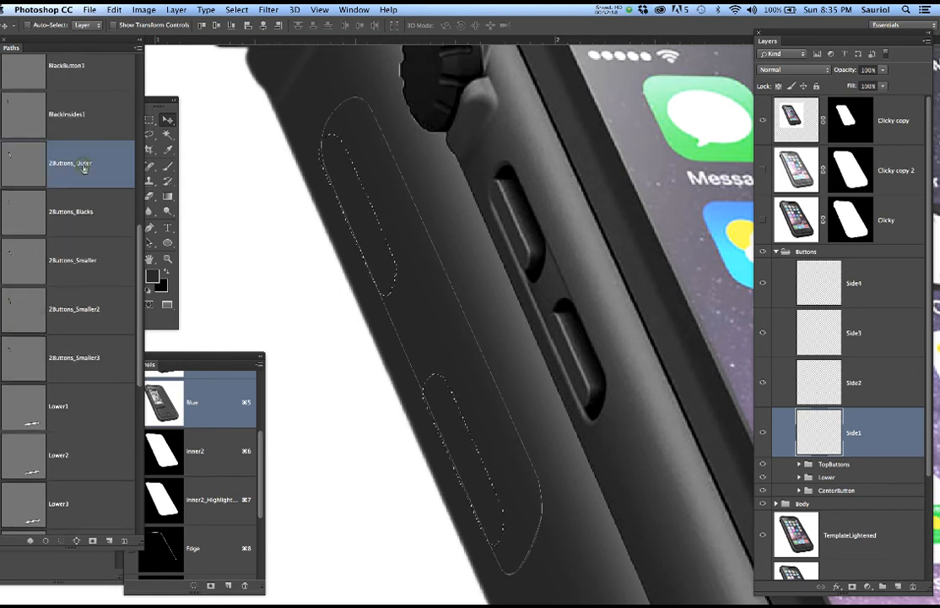
ctrl+click(29, 163)
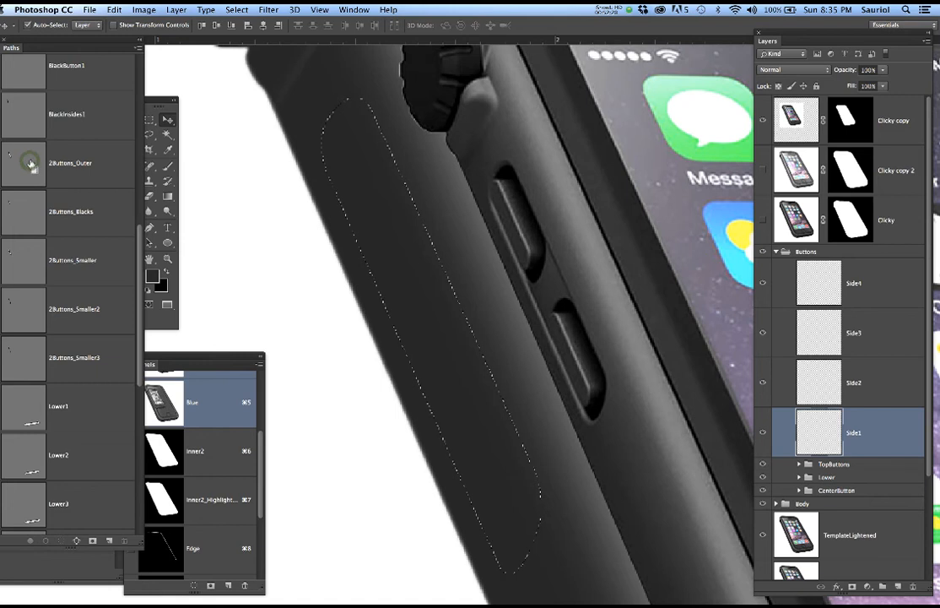
click(762, 219)
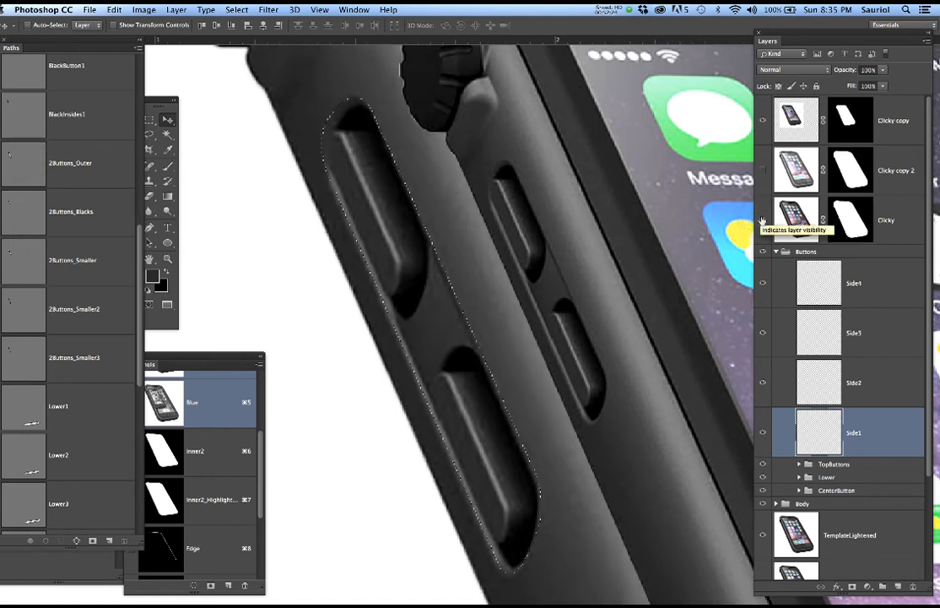
Hide the Clicky layer and selection edges, then paint black shading along the recess's inner right edge on Side1 with a 40-pixel brush.
click(762, 220)
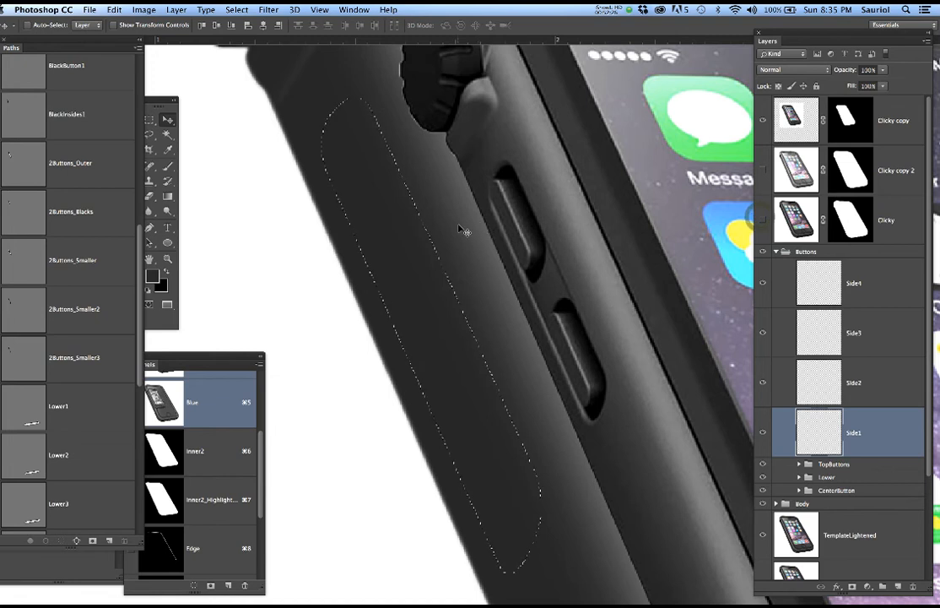
key(super+h)
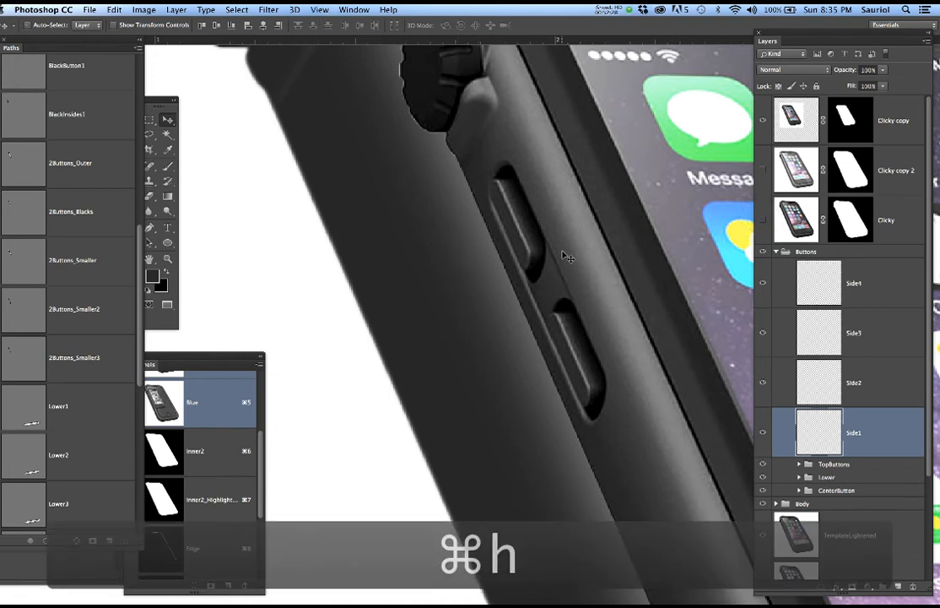
key(b)
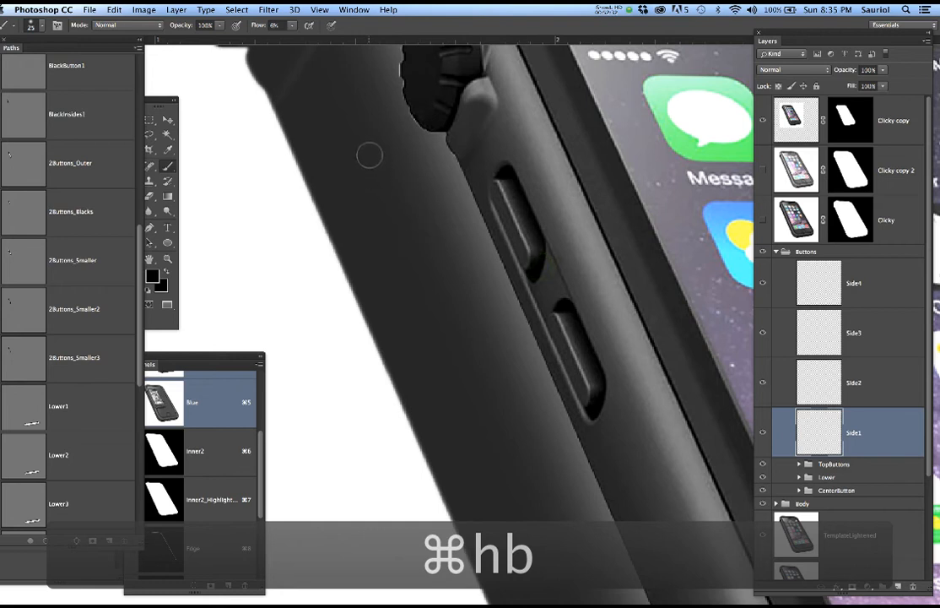
key(bracketright)
key(bracketright)
key(bracketright)
key(super+h)
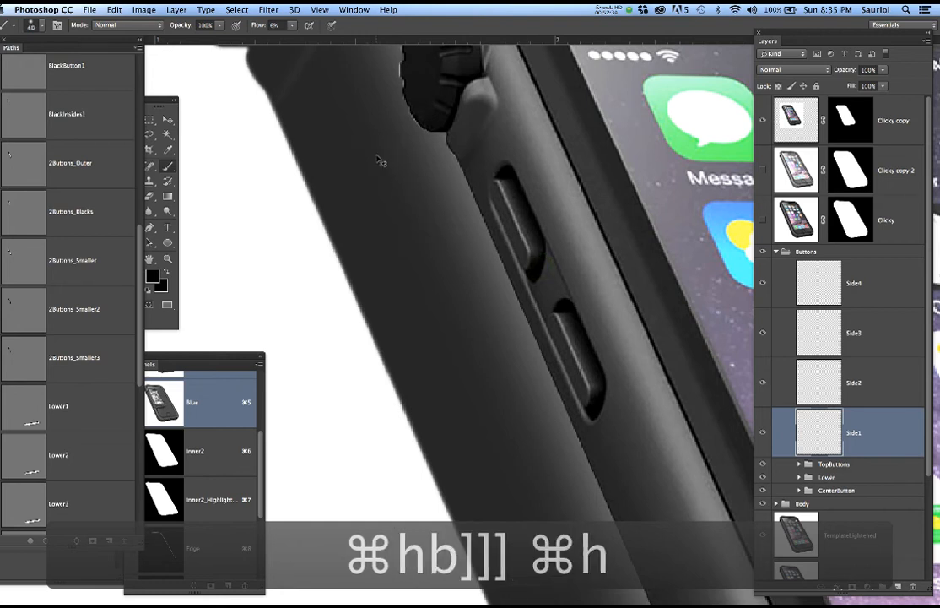
key(h)
mouse_move(335, 81)
mouse_down()
mouse_move(442, 228)
mouse_move(488, 390)
mouse_move(543, 503)
mouse_move(555, 541)
mouse_move(550, 570)
mouse_move(551, 529)
mouse_move(448, 296)
mouse_move(420, 266)
mouse_move(351, 134)
mouse_move(378, 134)
mouse_move(421, 196)
mouse_move(529, 440)
mouse_move(506, 381)
mouse_move(346, 80)
mouse_up()
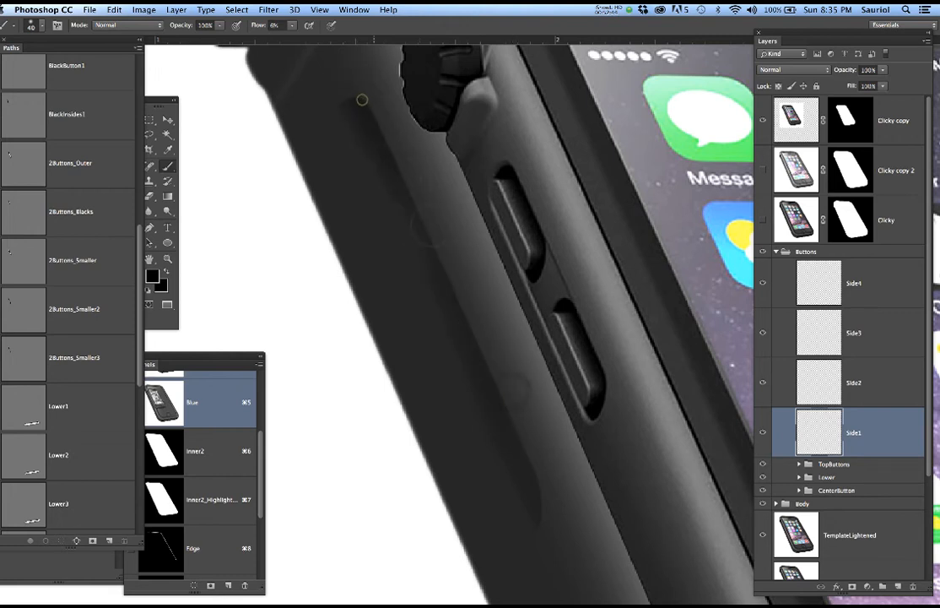
mouse_move(582, 494)
mouse_down()
mouse_move(392, 147)
mouse_move(407, 158)
mouse_move(394, 168)
mouse_move(411, 156)
mouse_move(340, 110)
mouse_up()
Sample white from the background and paint a soft highlight along the recess's left edge down to its lower end on Side1.
alt+click(298, 302)
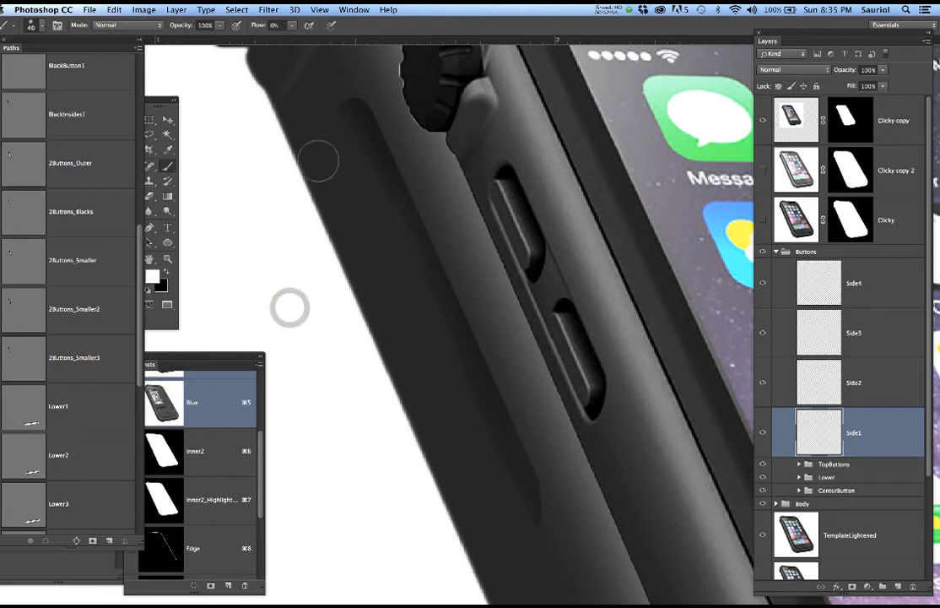
mouse_move(301, 119)
mouse_down()
mouse_move(315, 207)
mouse_move(445, 452)
mouse_move(514, 561)
mouse_move(547, 580)
mouse_up()
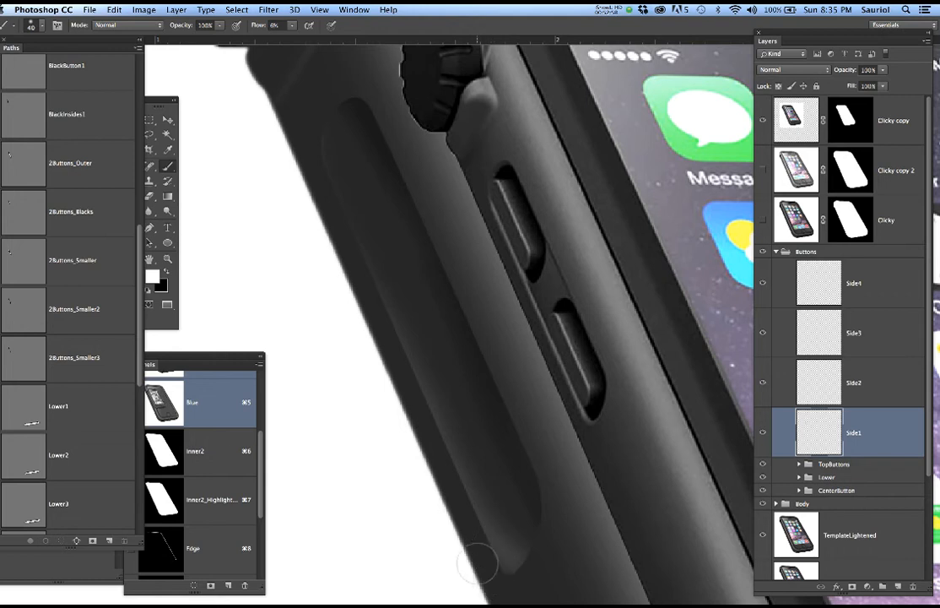
mouse_move(304, 99)
mouse_down()
mouse_move(353, 242)
mouse_move(456, 460)
mouse_move(487, 552)
mouse_up()
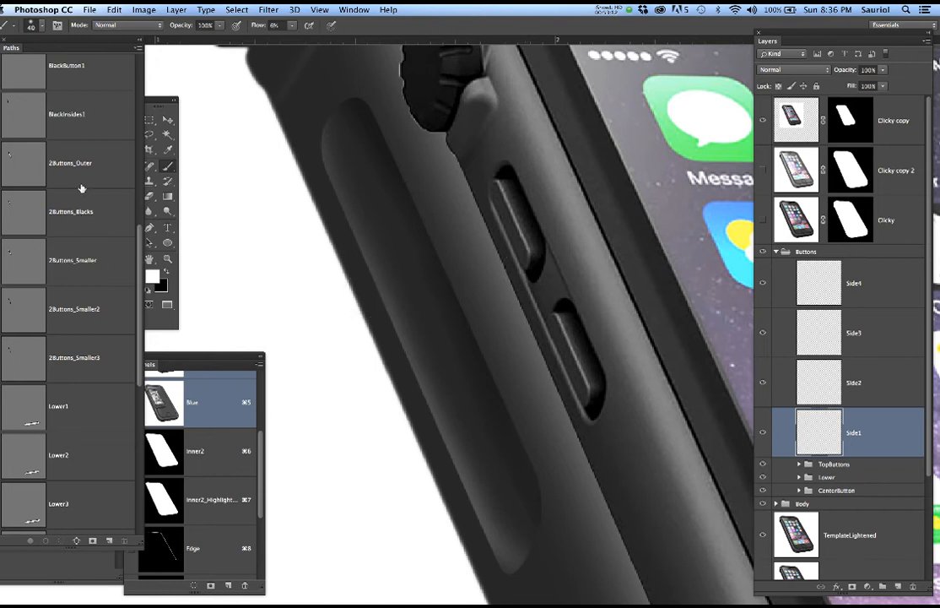
Look through the saved button paths and check the 2Buttons_Blacks outline against the painted recess.
scroll(93, 349, up, 3)
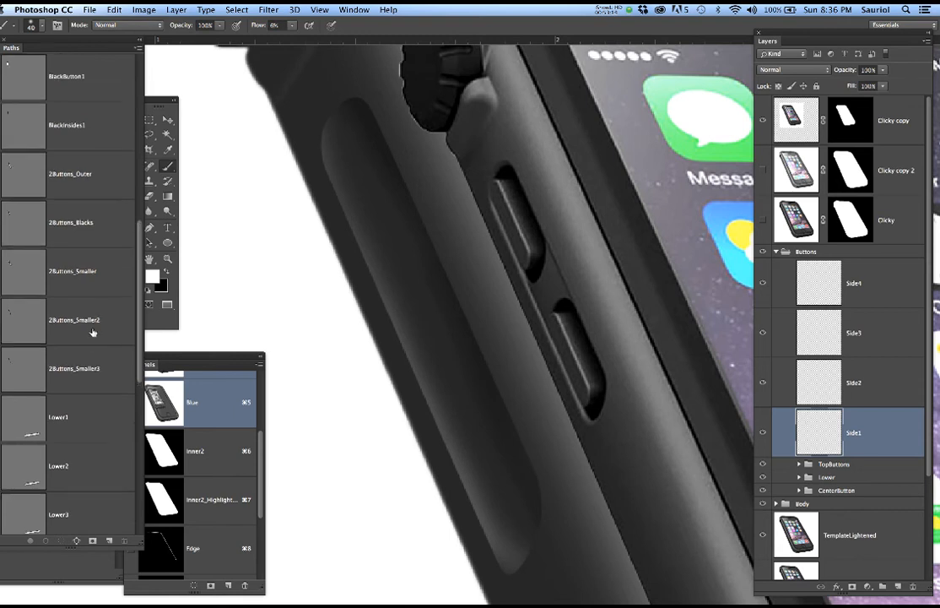
click(80, 92)
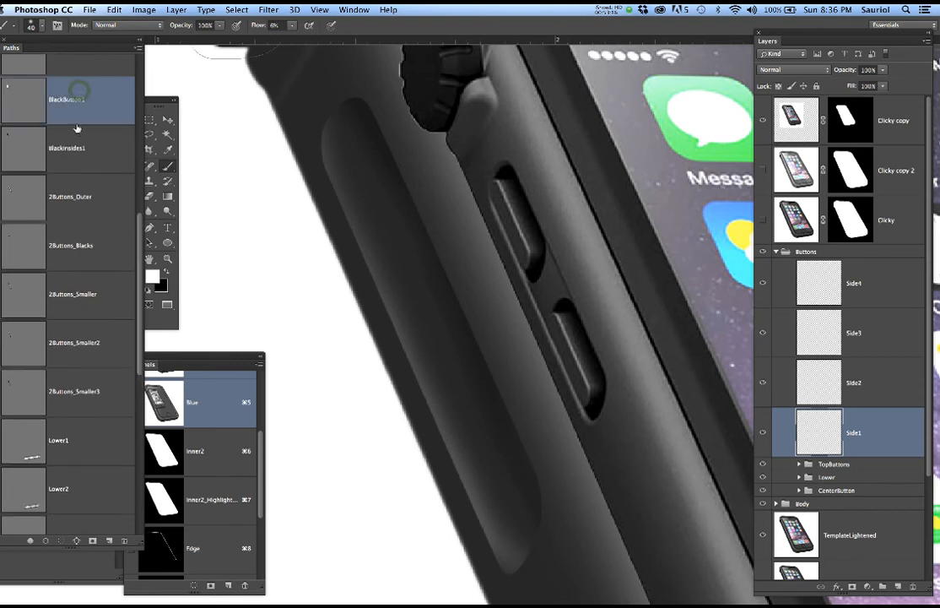
scroll(75, 132, up, 5)
scroll(75, 131, up, 15)
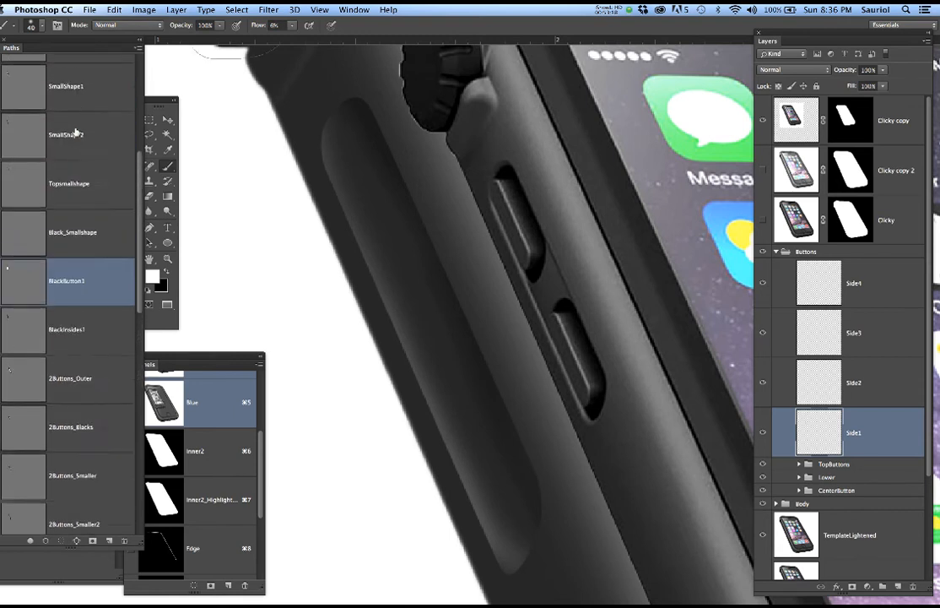
scroll(76, 130, down, 13)
scroll(84, 251, down, 3)
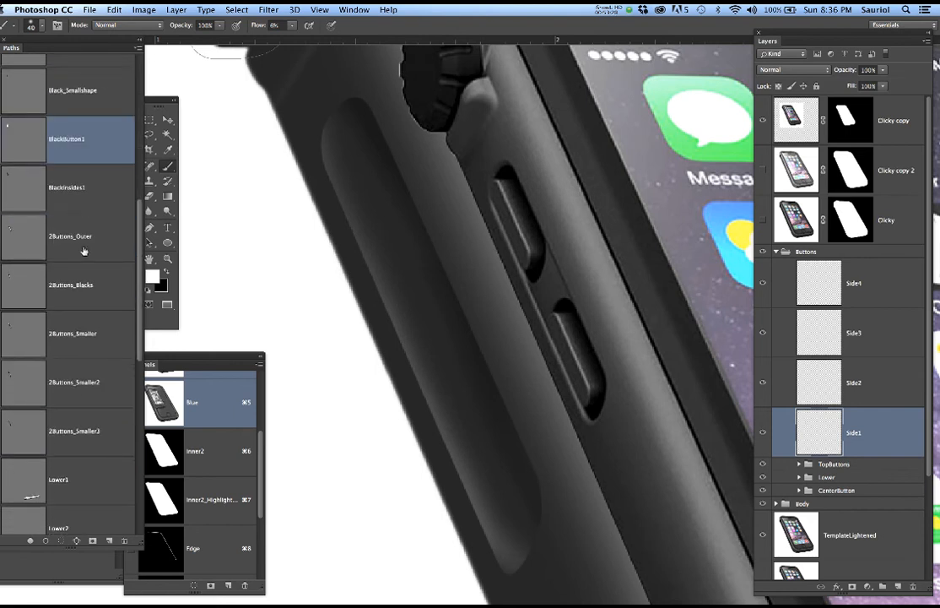
click(89, 286)
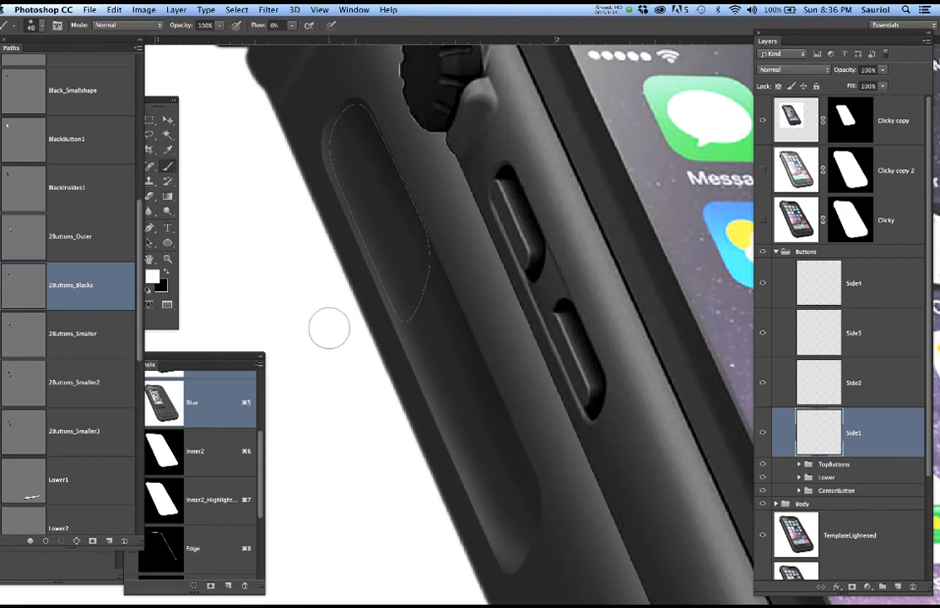
super+click(102, 284)
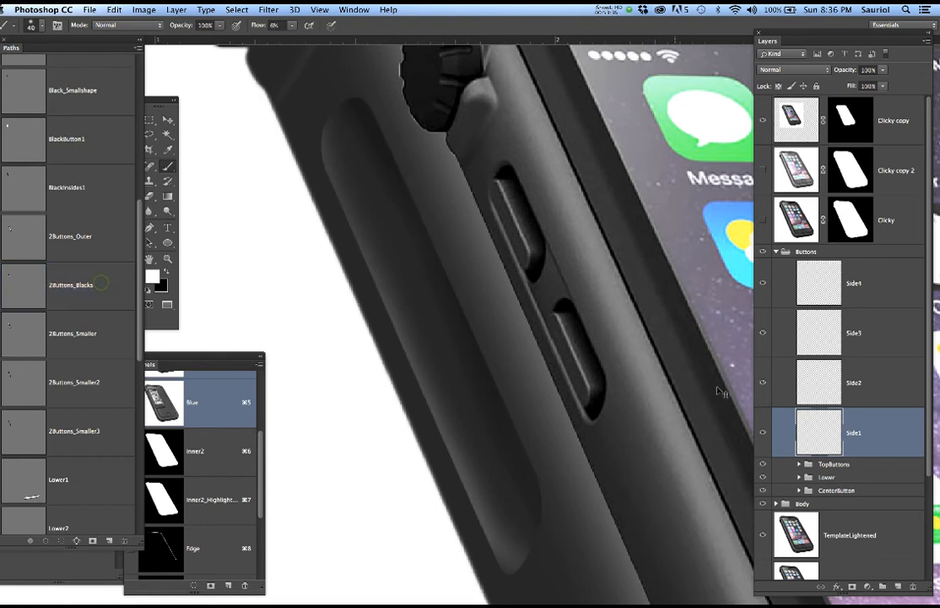
Make Side2 the active layer and compare the 2Buttons_Smaller path with the buttons on the Clicky reference.
click(883, 383)
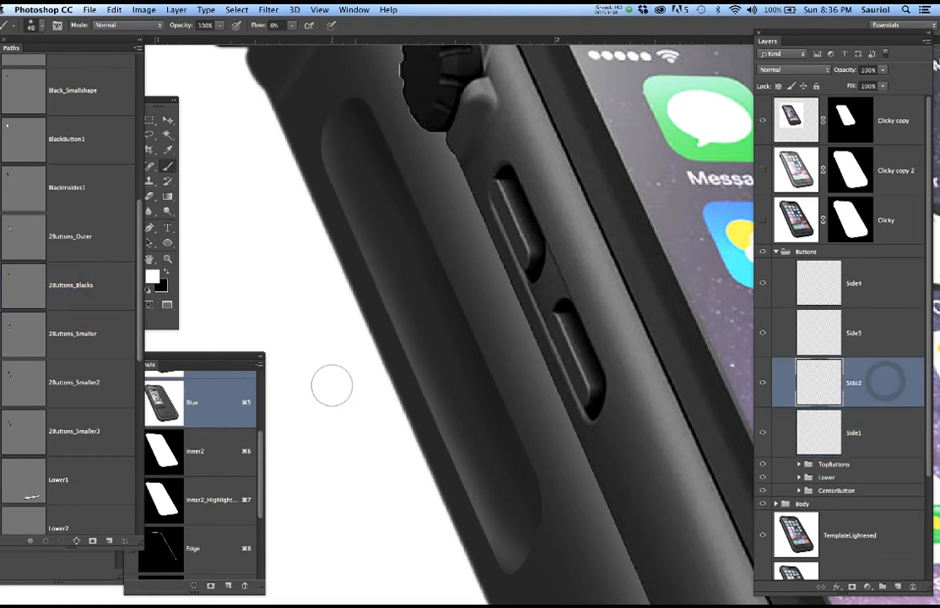
click(102, 330)
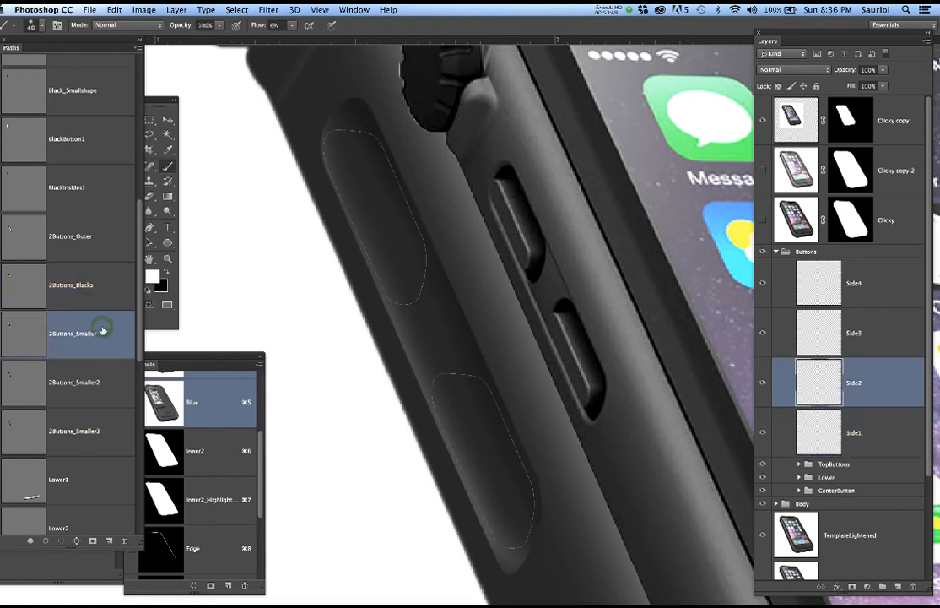
click(764, 219)
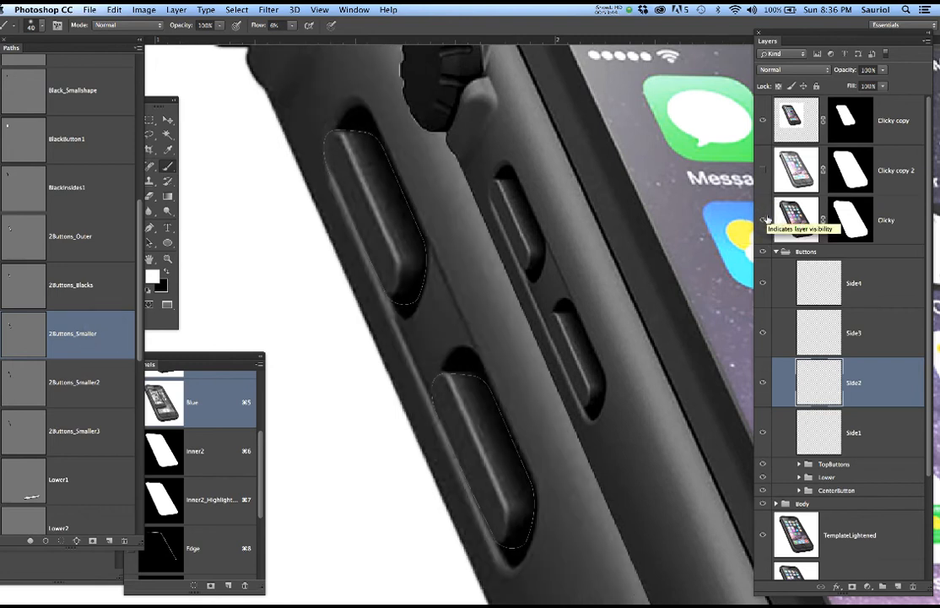
click(764, 219)
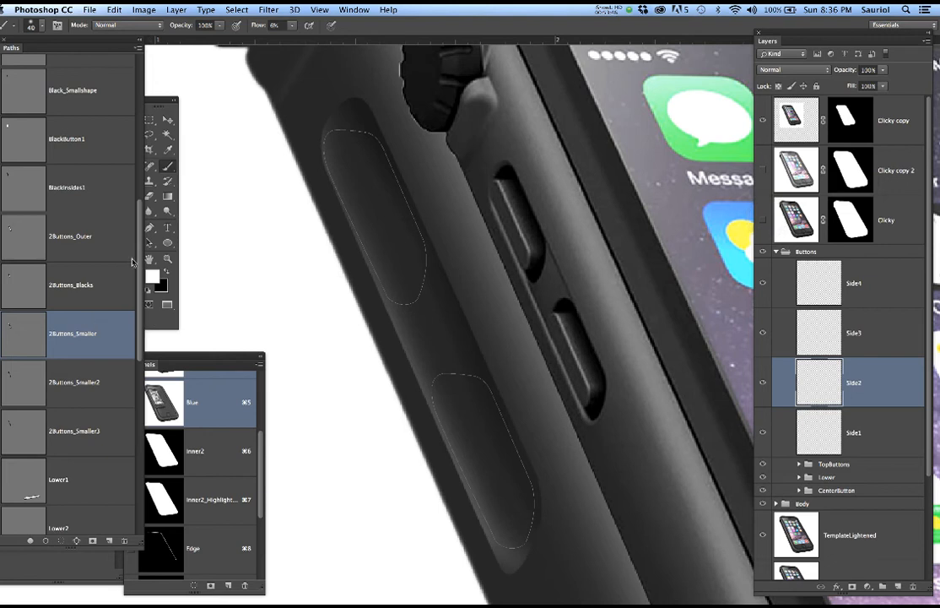
Load the 2Buttons_Outer path as a selection and show the Clicky layer for comparison.
click(98, 237)
click(98, 240)
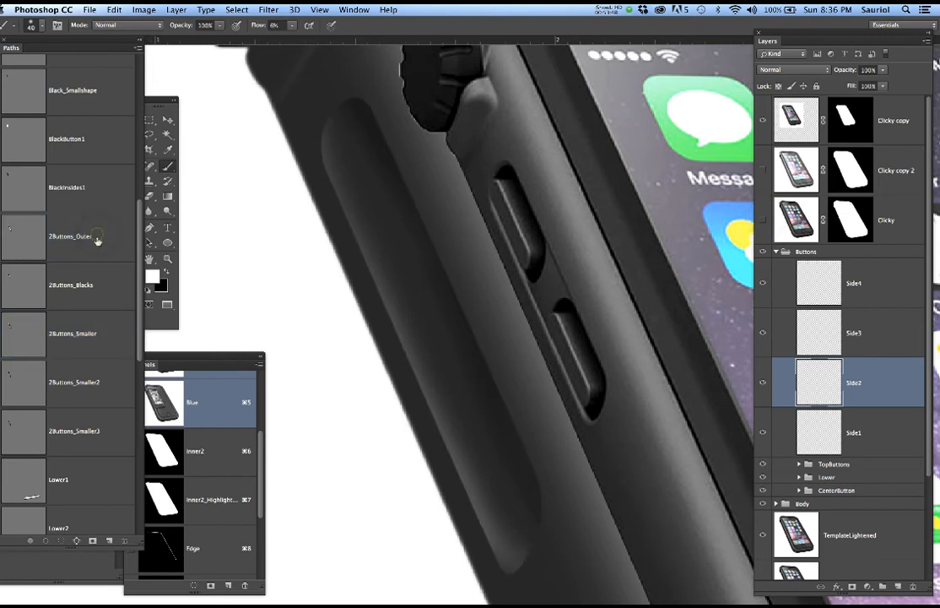
super+click(31, 234)
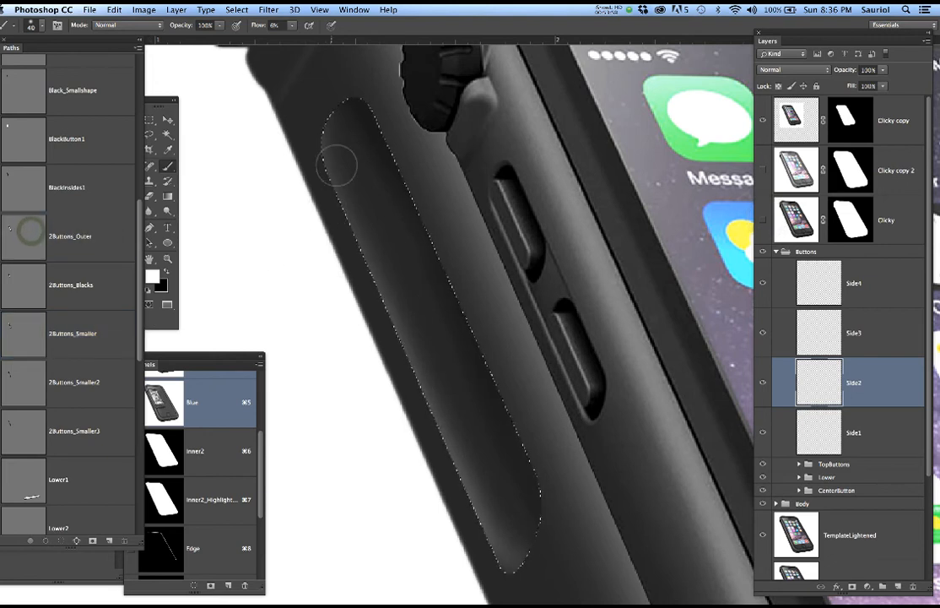
click(761, 218)
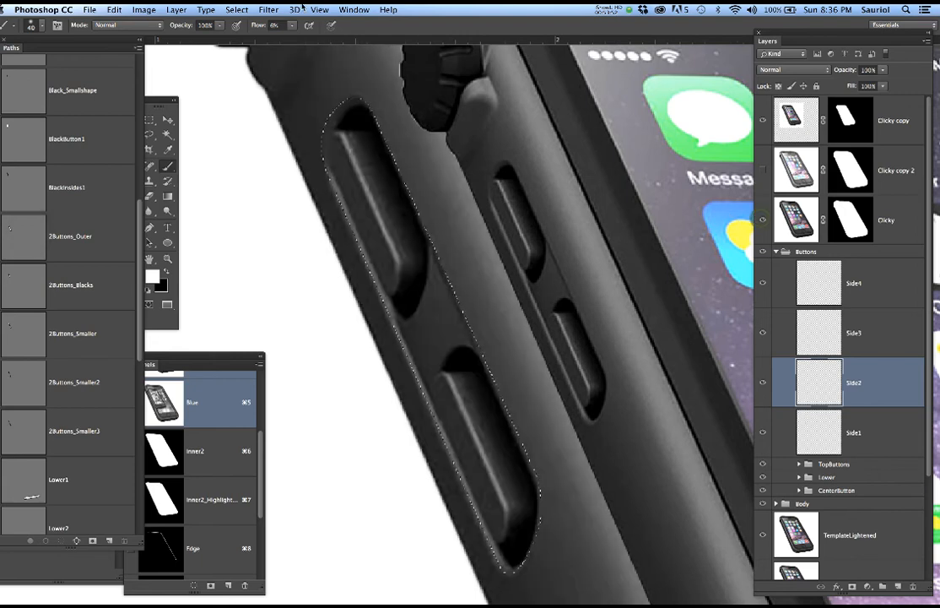
Contract the recess selection by 4 pixels.
click(236, 9)
mouse_move(254, 163)
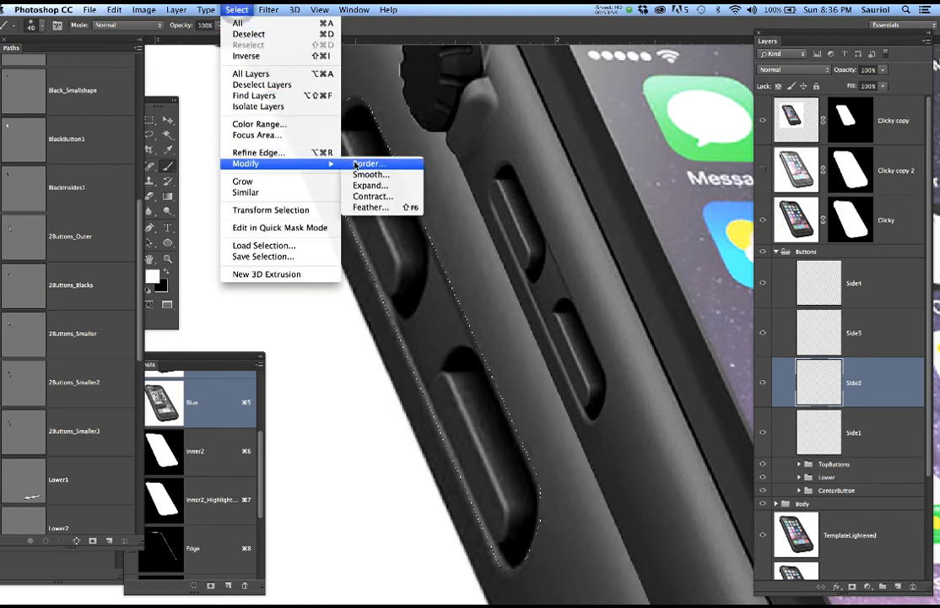
click(399, 197)
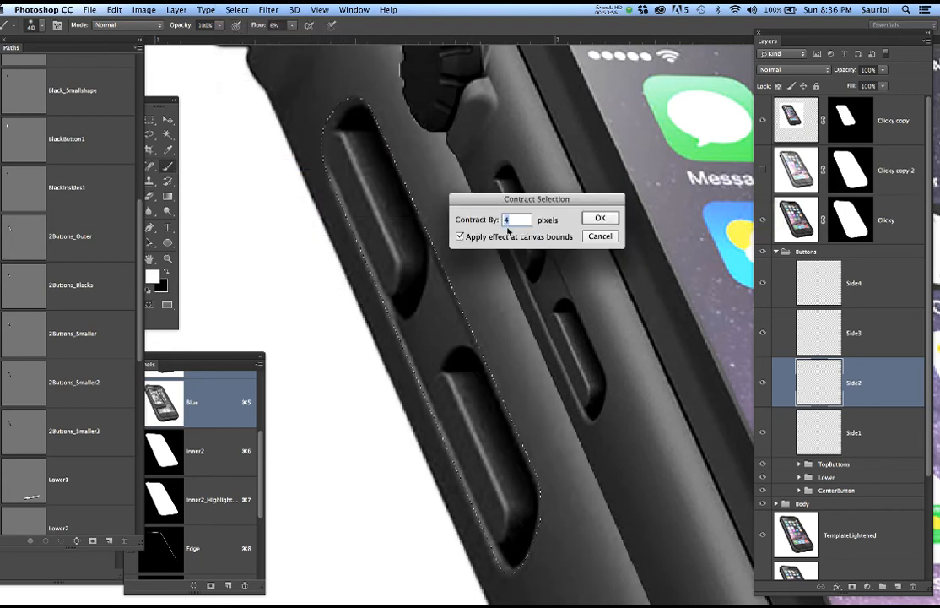
click(600, 218)
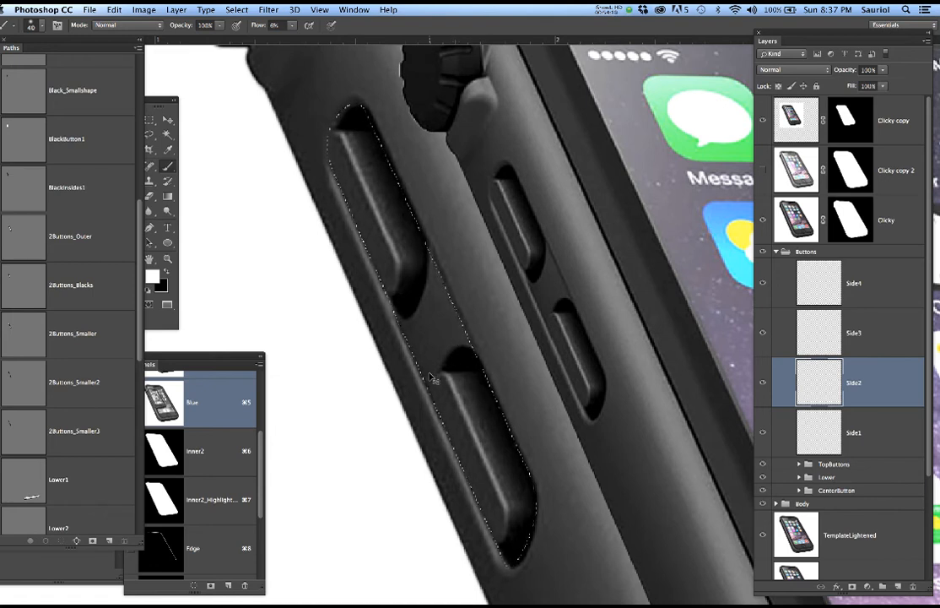
Clear the selection, add an outline fitted around the lower side button's recess to the 2Buttons_Blacks path, and save the file.
click(22, 275)
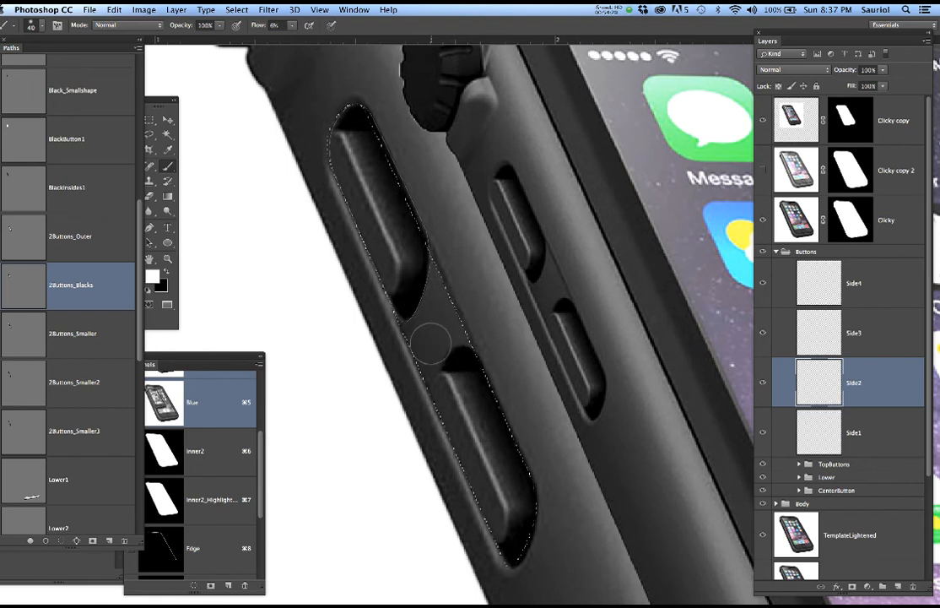
key(super+d)
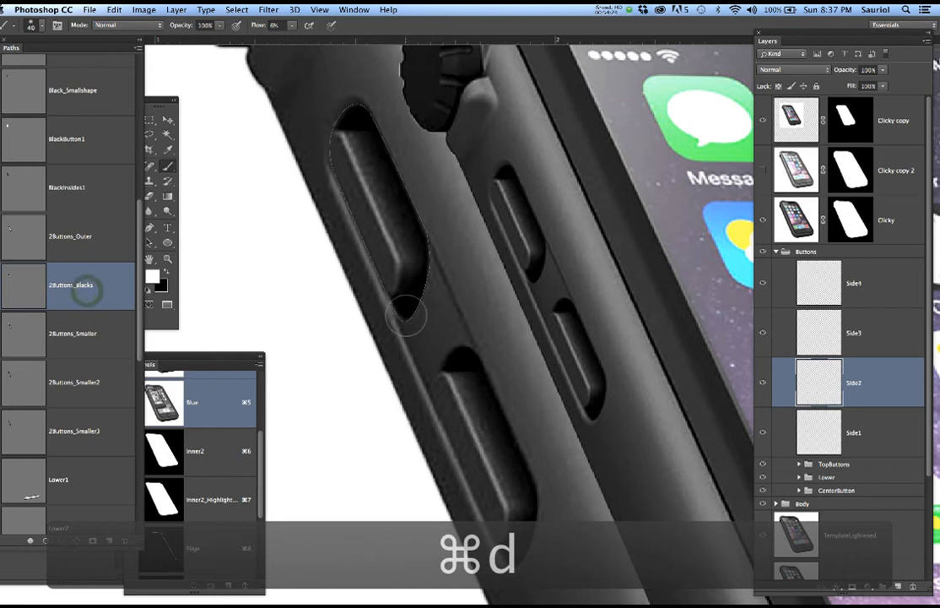
key(p)
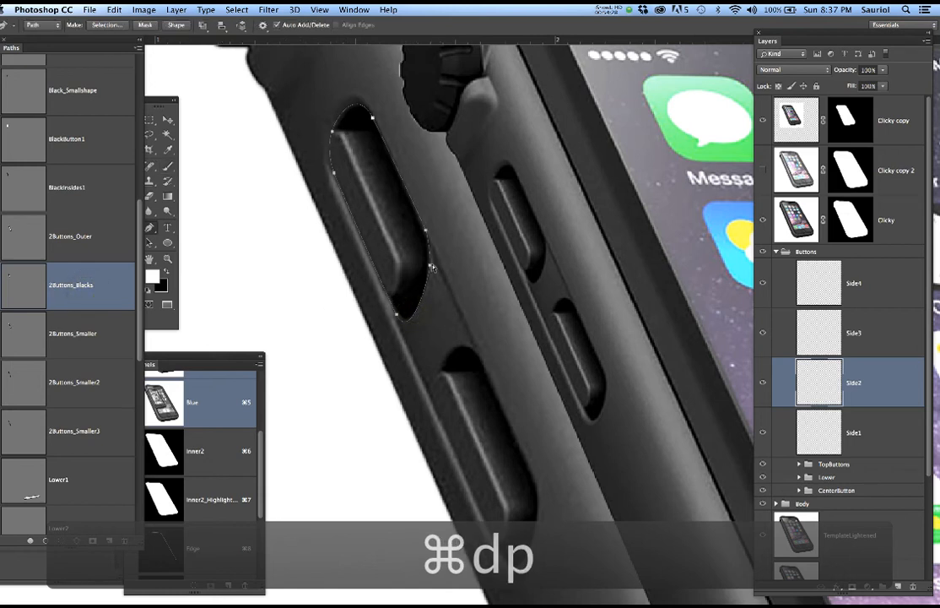
scroll(431, 269, up, 2)
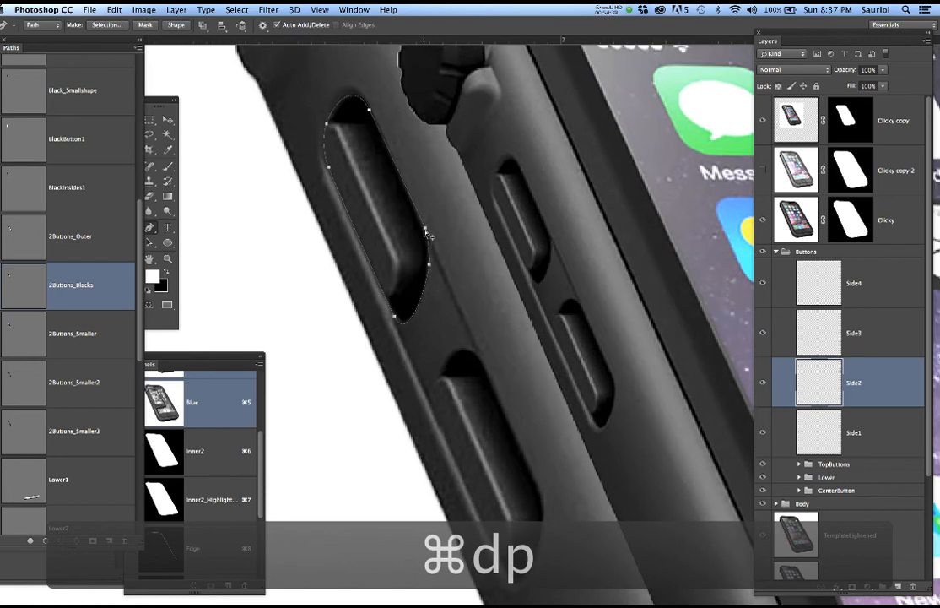
drag(426, 230, 535, 482)
scroll(579, 456, down, 5)
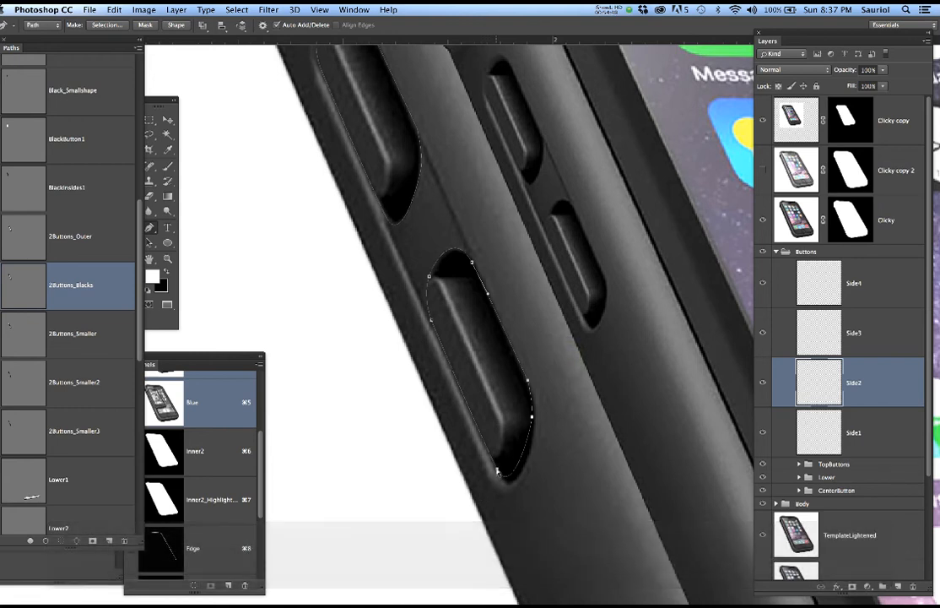
drag(497, 469, 500, 476)
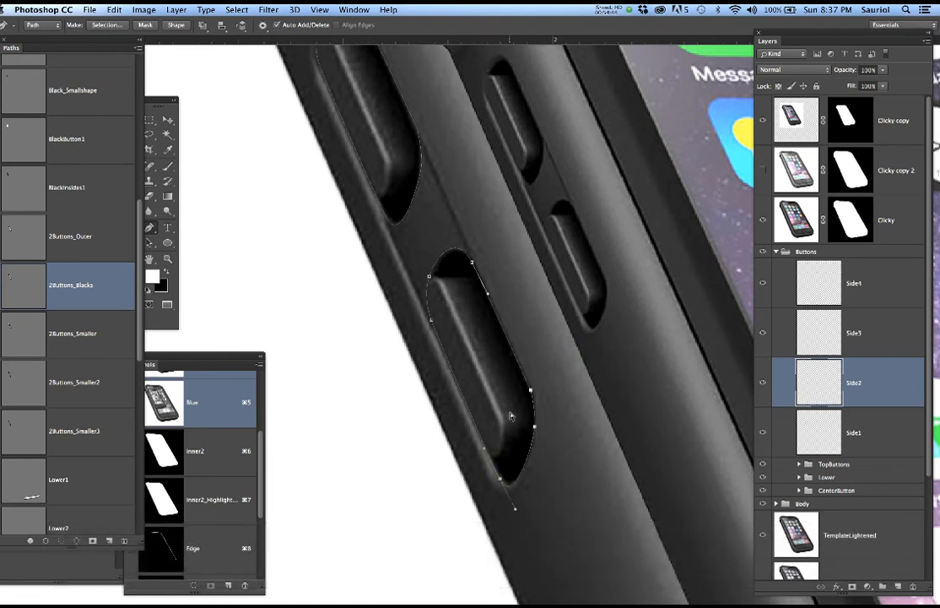
key(super+s)
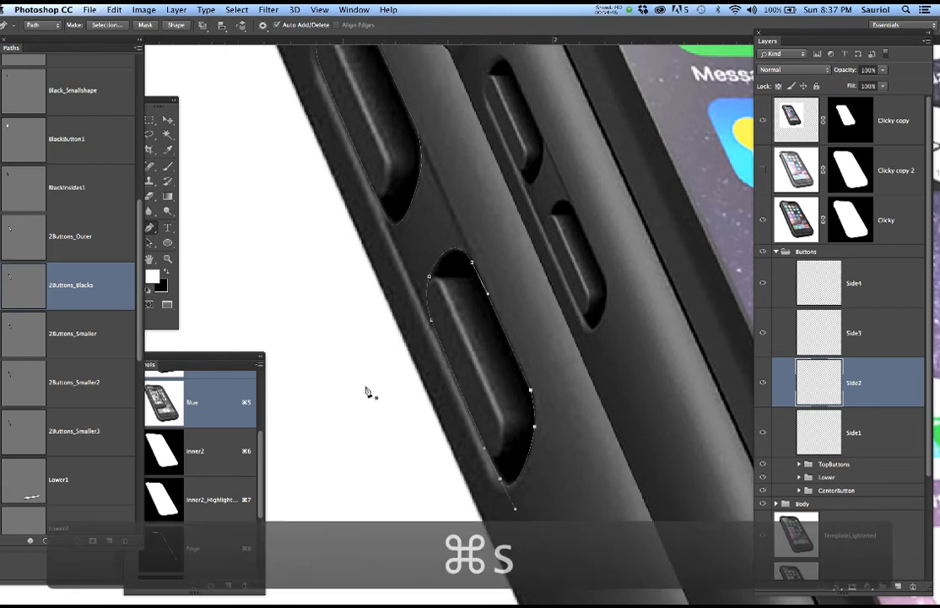
Load the 2Buttons_Outer path as a selection, contract it, and display the original path for comparison.
click(23, 240)
super+click(34, 233)
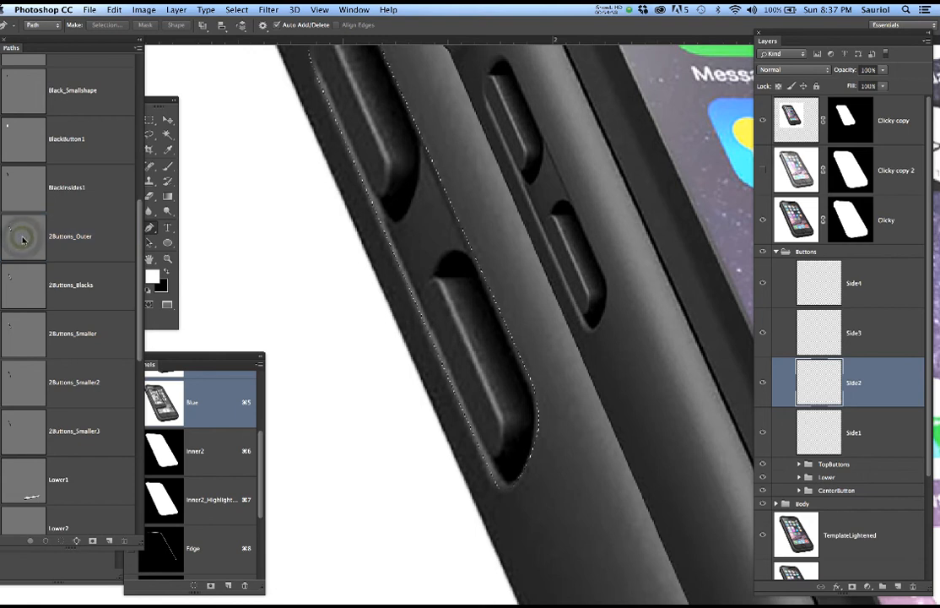
click(236, 10)
mouse_move(320, 164)
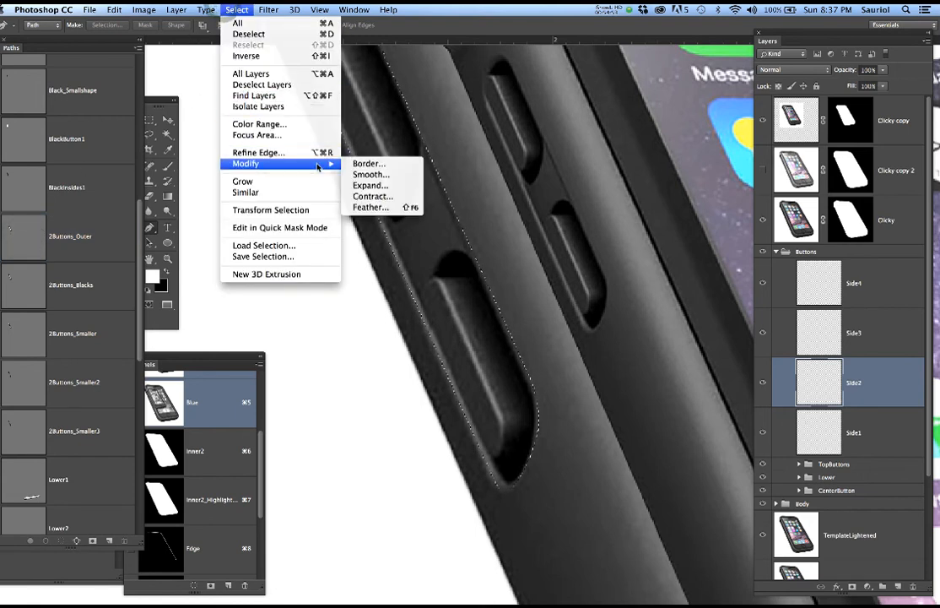
click(360, 197)
key(Return)
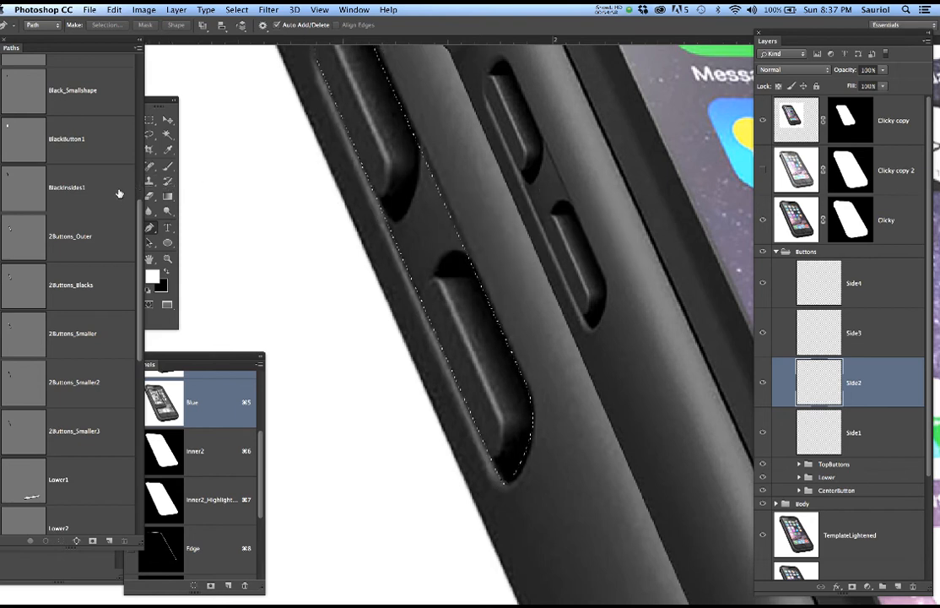
click(27, 236)
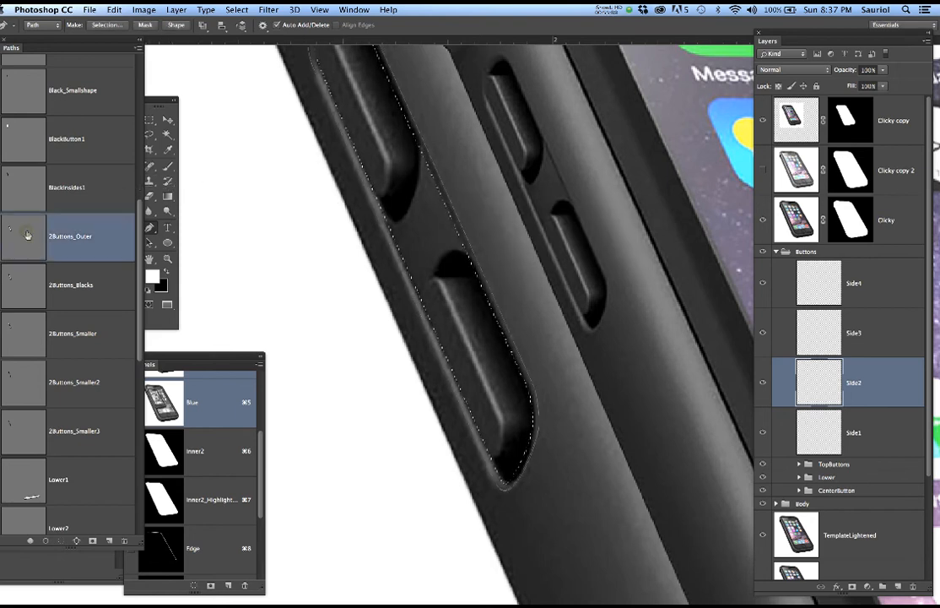
Subtract the 2Buttons_Blacks path from the active selection, hide the selection edges, and turn off the Clicky layer.
click(26, 284)
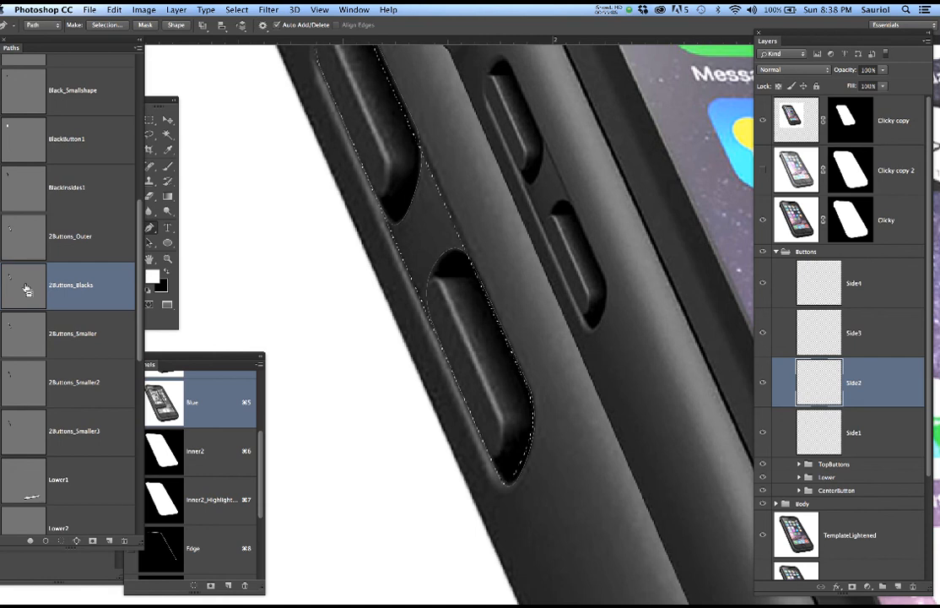
alt+super+click(26, 290)
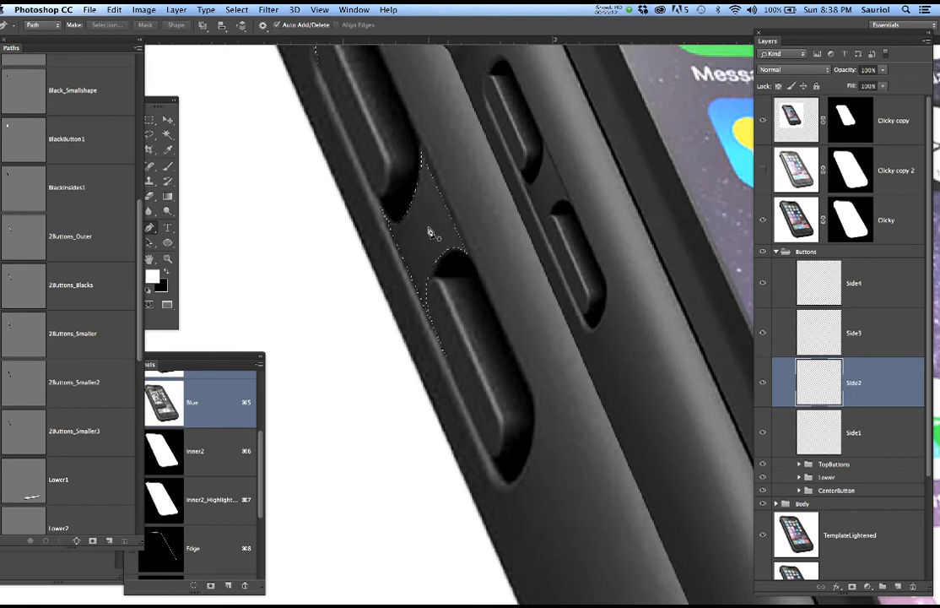
key(super+h)
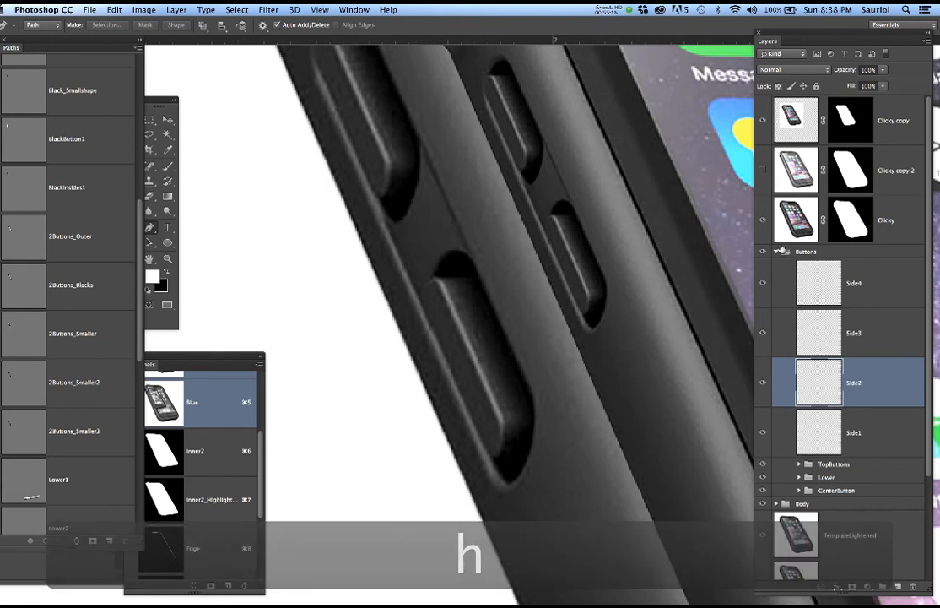
click(763, 220)
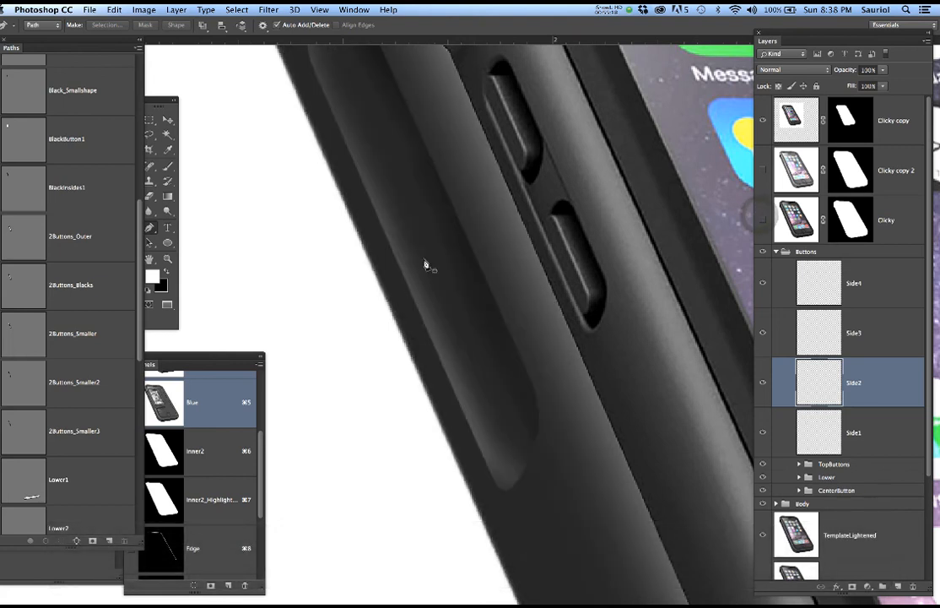
Lighten the area between the two button recesses on Side2 with a 70 px brush in grey sampled from the case side.
key(b)
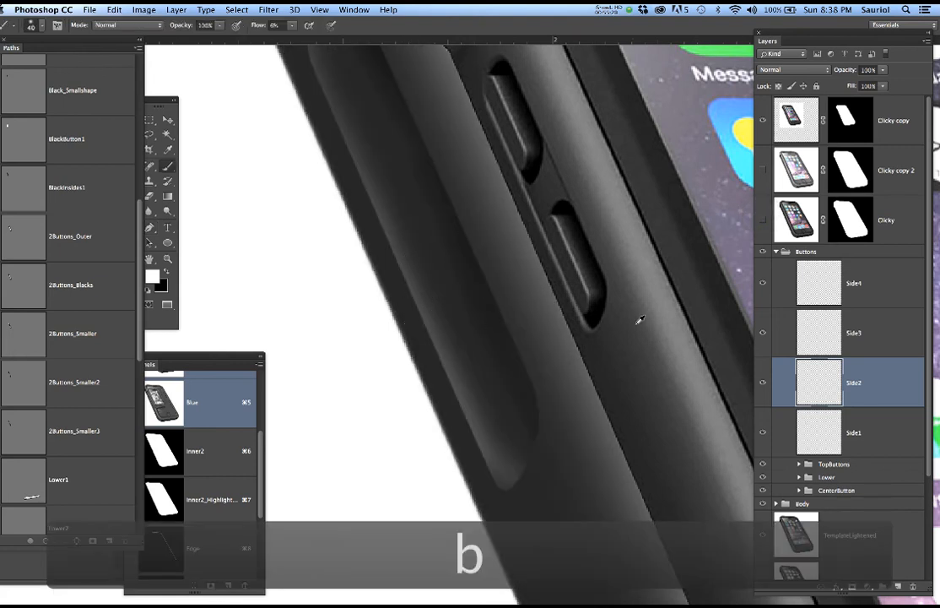
key(bracketright)
key(bracketright)
key(bracketright)
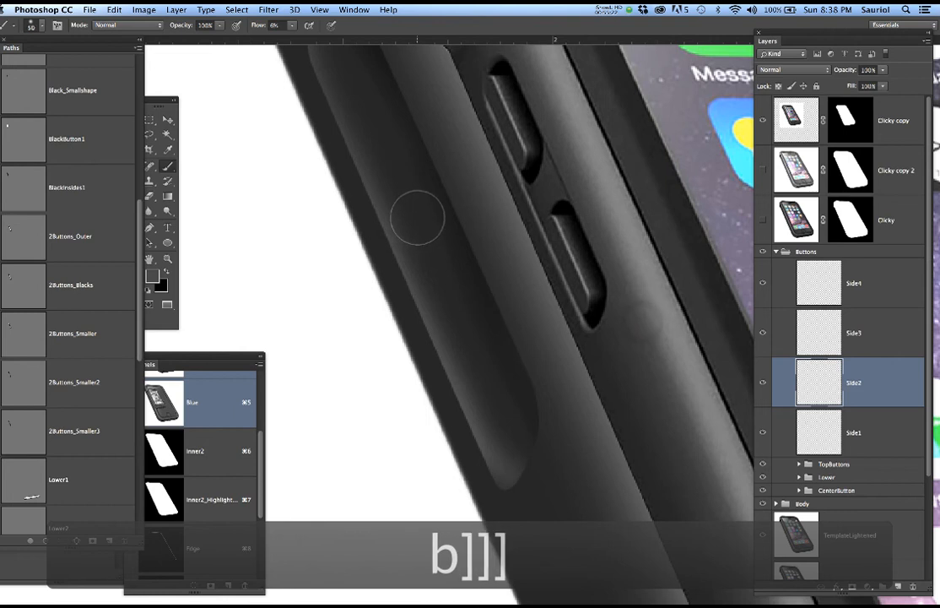
key(bracketright)
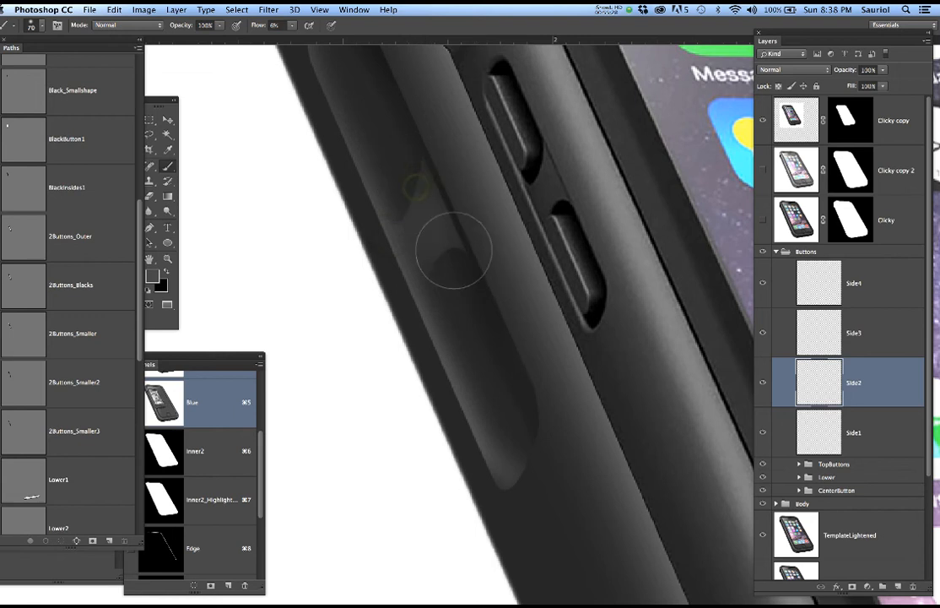
Darken the outer edge of the area between the recesses on Side2 with a 40 px brush in black sampled from the reference button.
alt+click(588, 250)
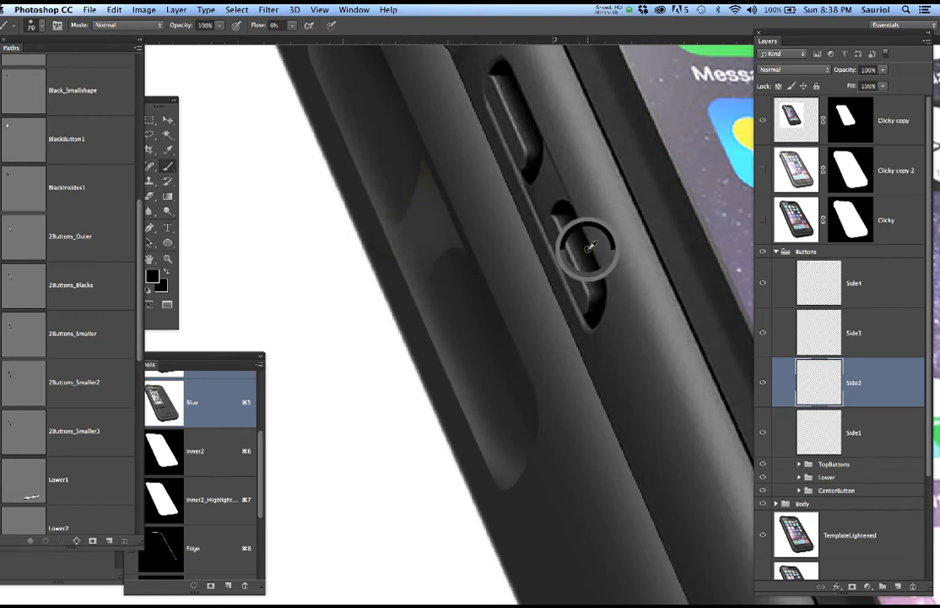
key(bracketleft)
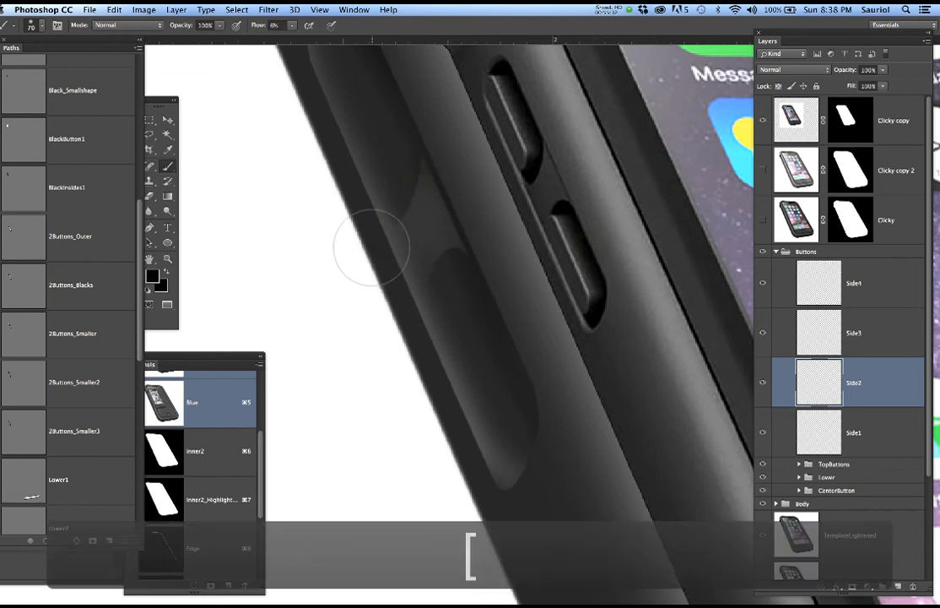
key(bracketleft)
key(bracketleft)
key(bracketleft)
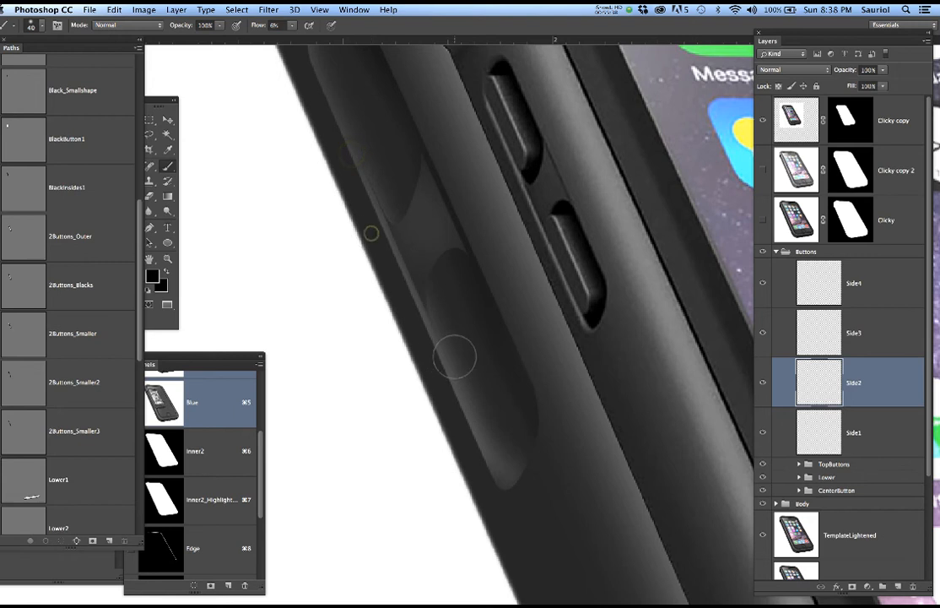
Rename the Side3 layer to Side3Black, fill the 2Buttons_Blacks path selection with black on it, and deselect.
click(854, 334)
double_click(854, 332)
key(super+c)
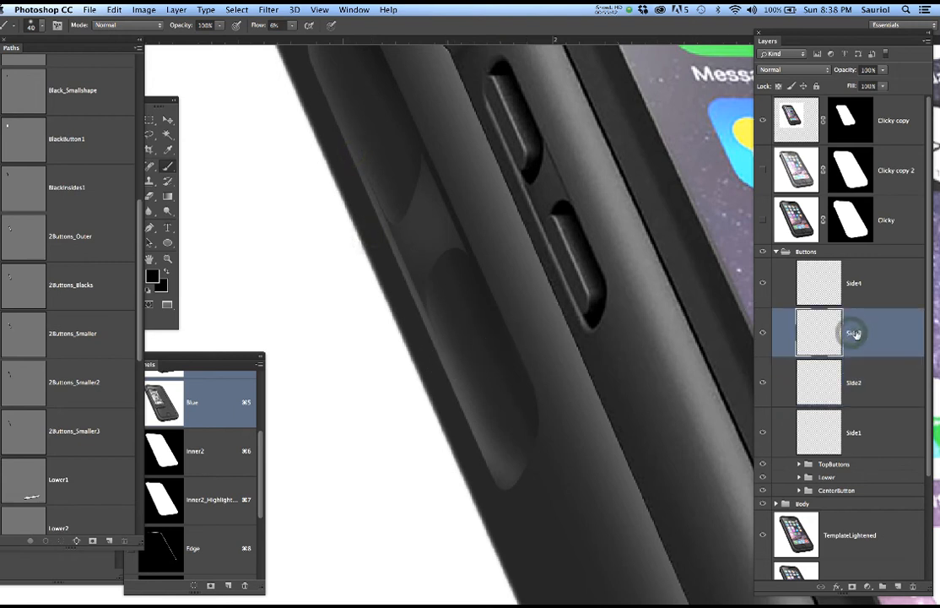
text(Black)
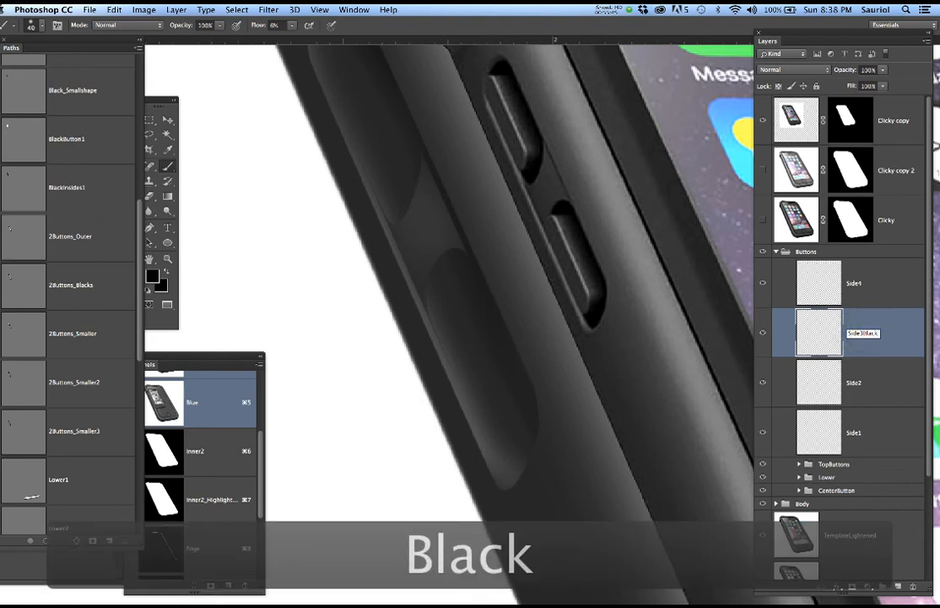
key(Return)
key(alt+BackSpace)
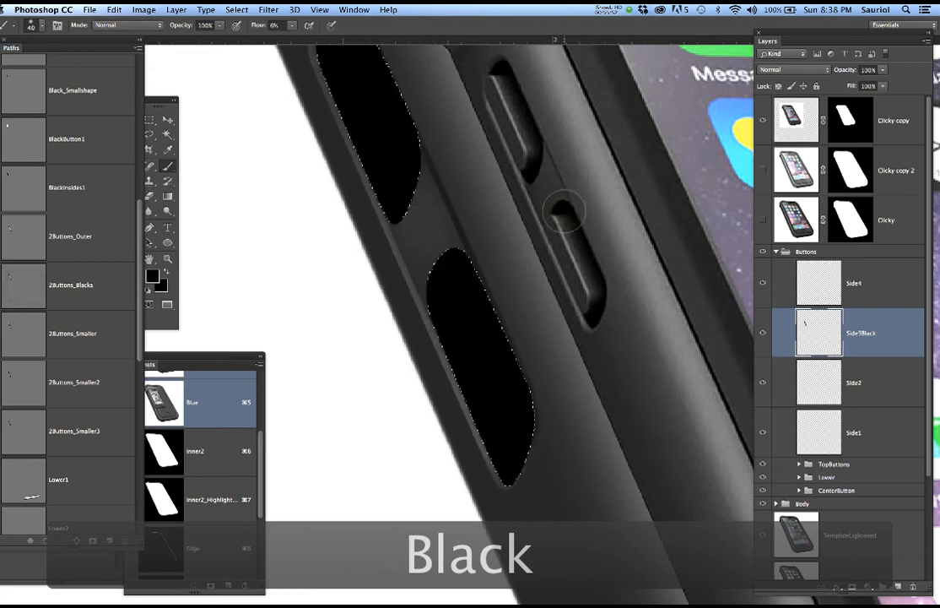
key(super+d)
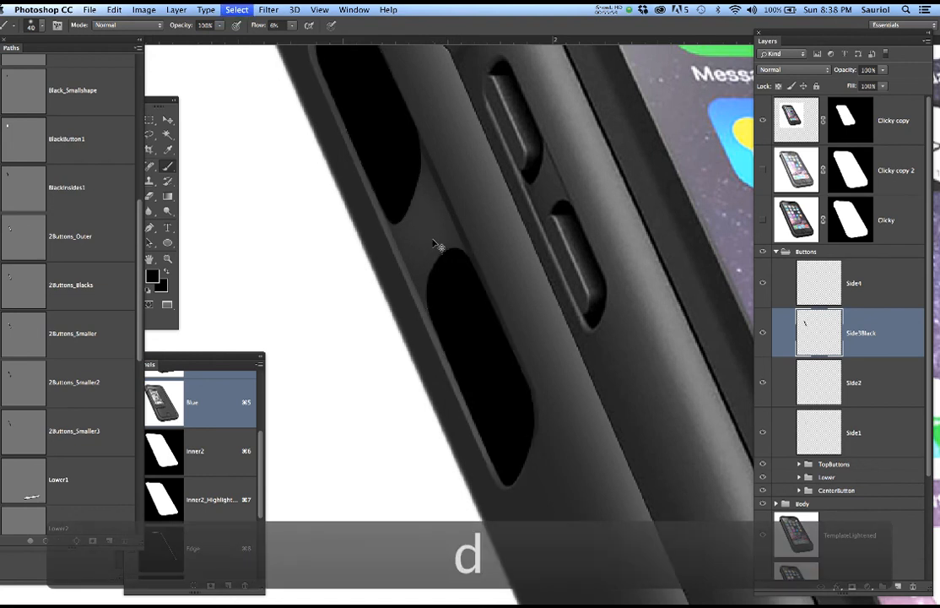
Soften the black recess shapes on Side3Black with a 1.0 pixel Gaussian Blur.
drag(394, 258, 429, 333)
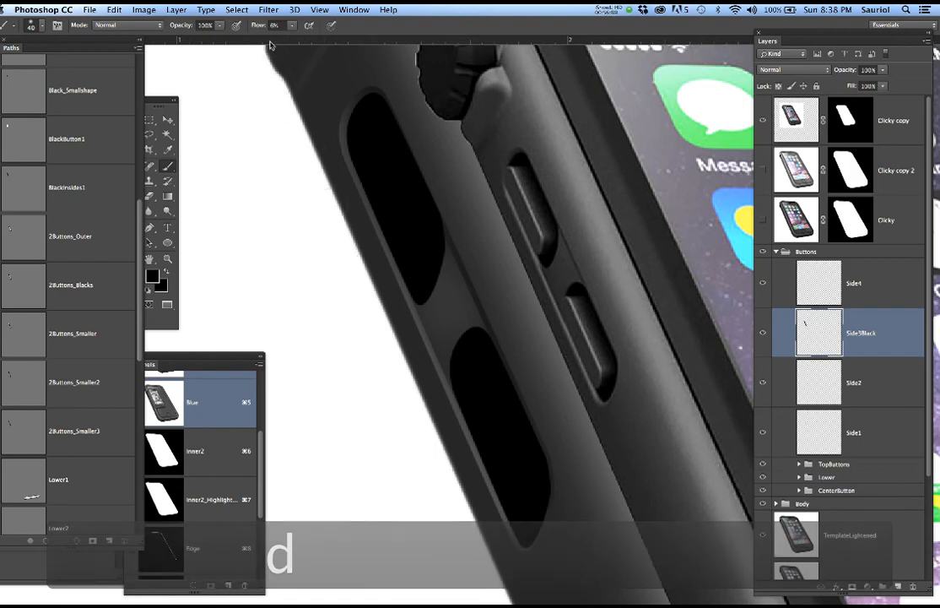
click(269, 9)
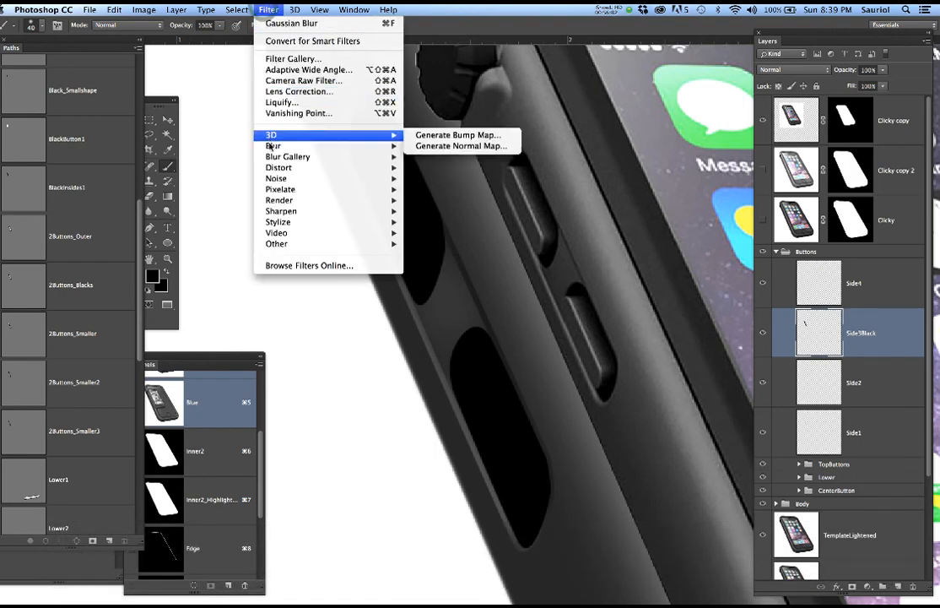
mouse_move(371, 146)
click(447, 189)
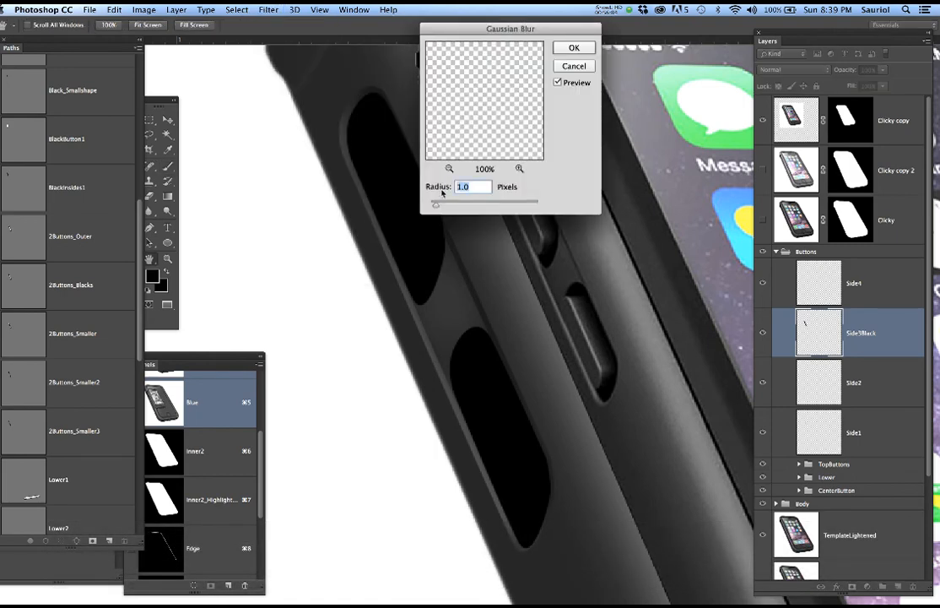
click(565, 46)
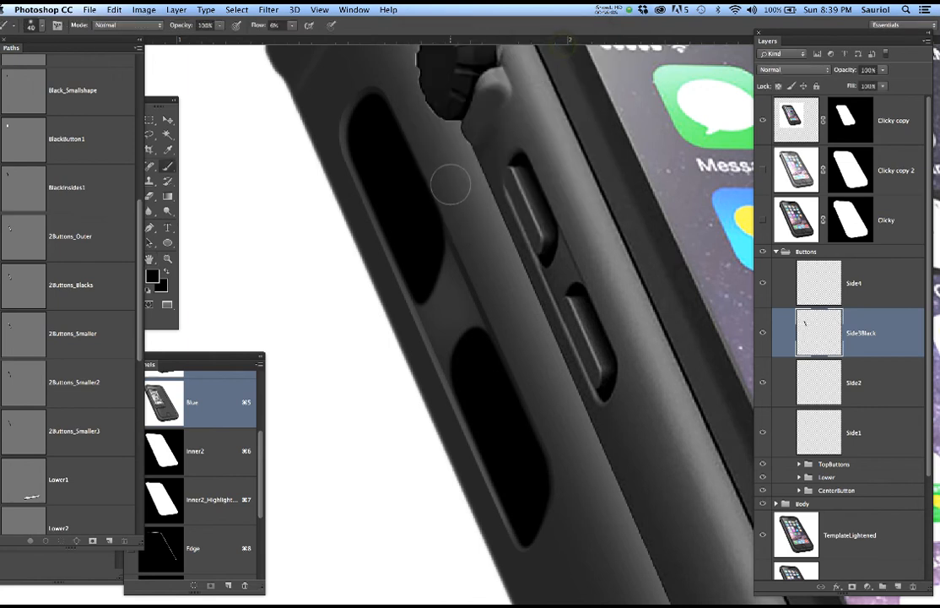
Add two new layers above Side4 and name them Side5 and Side6.
click(866, 286)
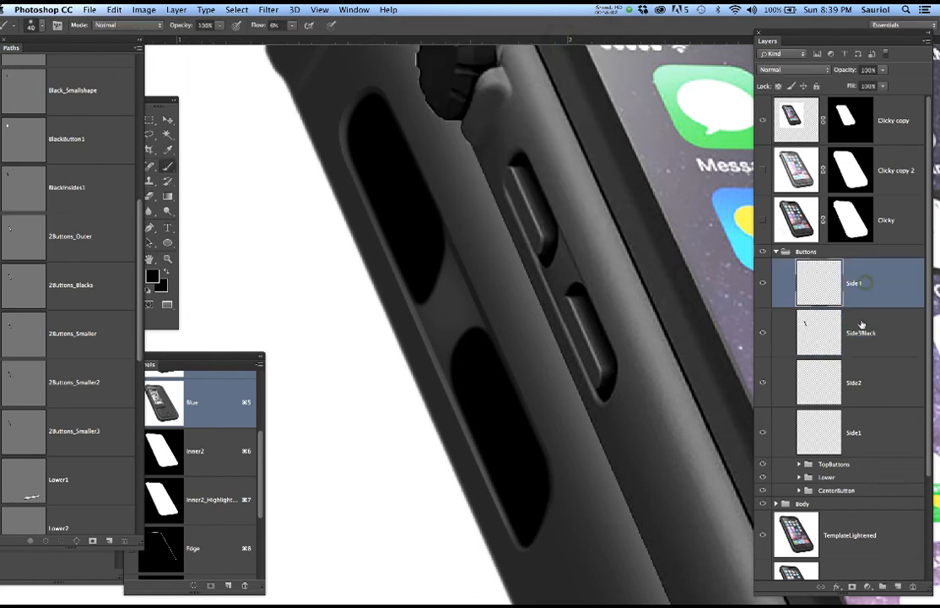
click(899, 580)
click(899, 581)
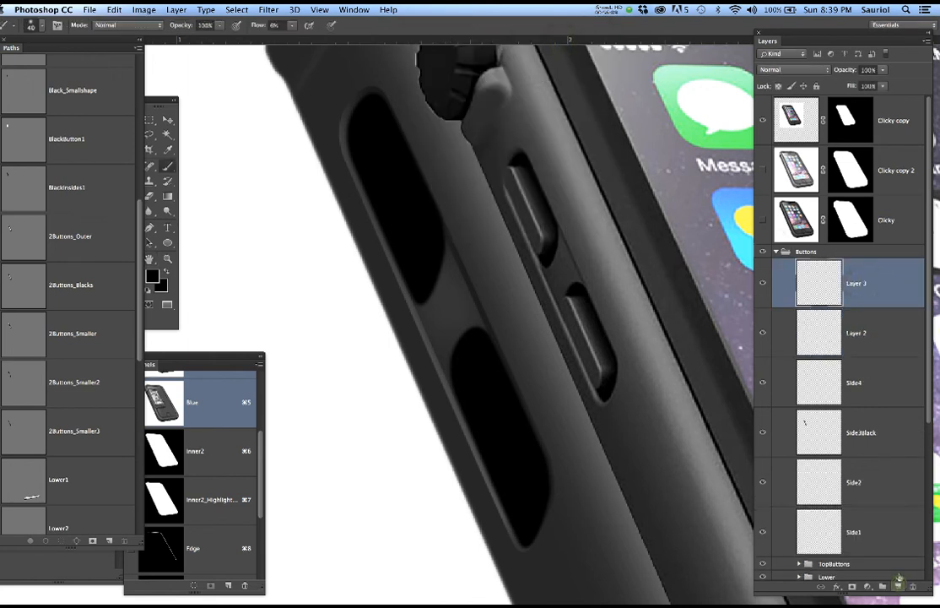
double_click(857, 334)
key(super+v)
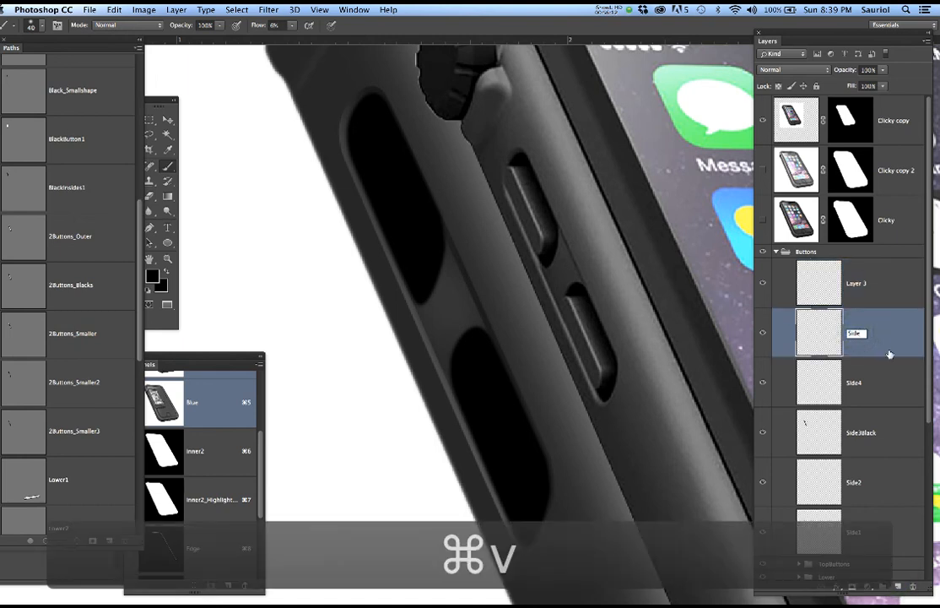
text(5)
click(890, 353)
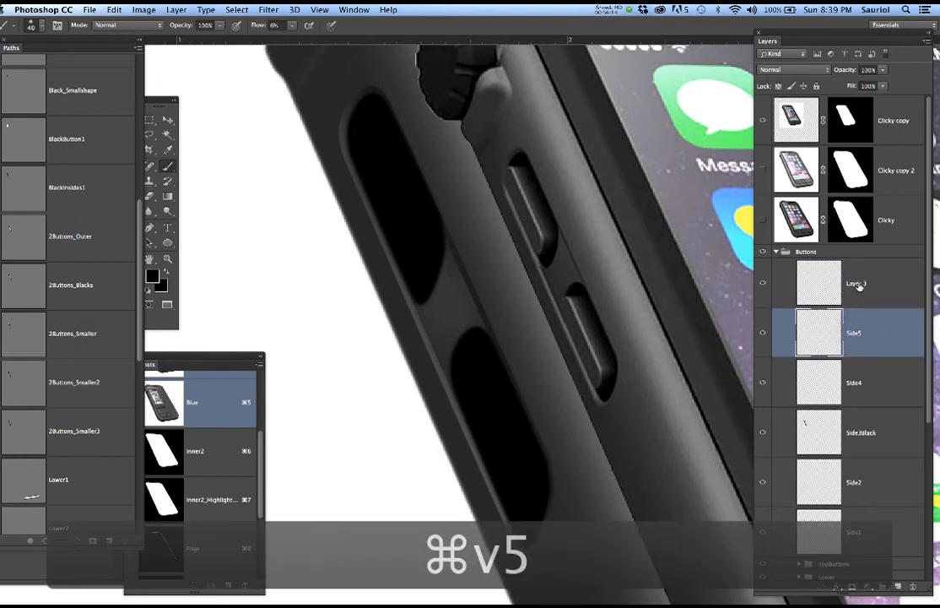
double_click(858, 285)
key(super+v)
text(6)
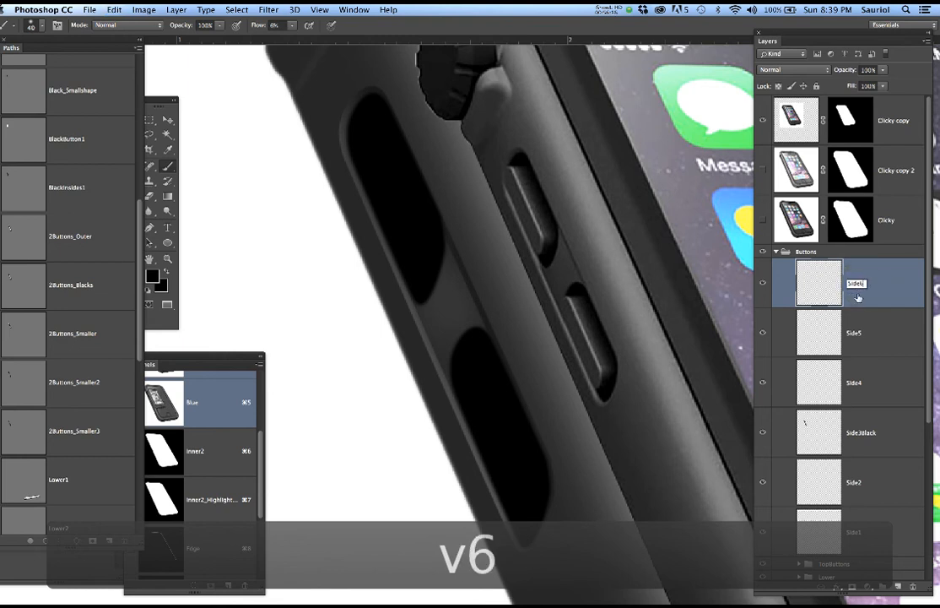
click(858, 358)
On the Side4 layer, load the 2Buttons_Smaller path as a selection and check it against the Clicky reference.
click(871, 389)
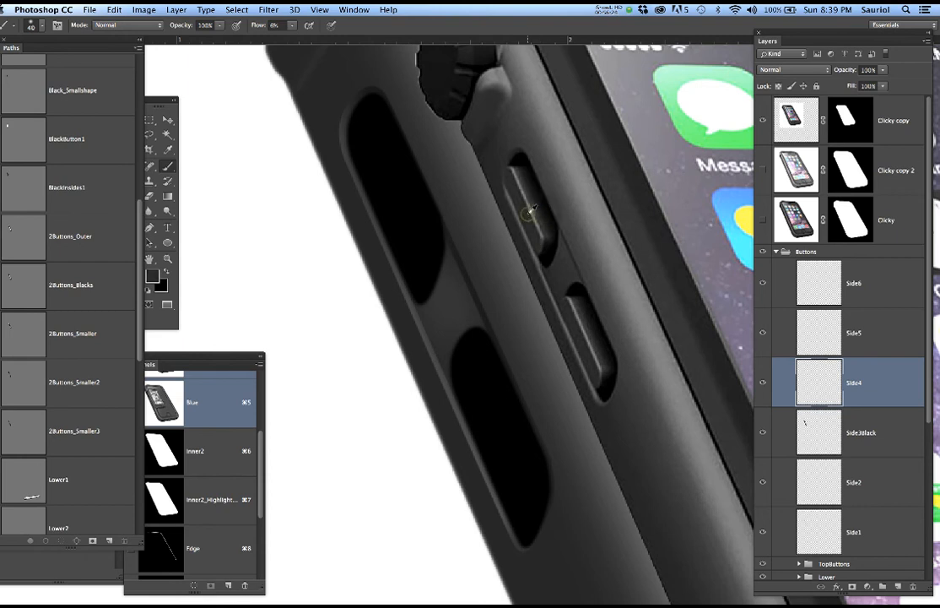
click(32, 333)
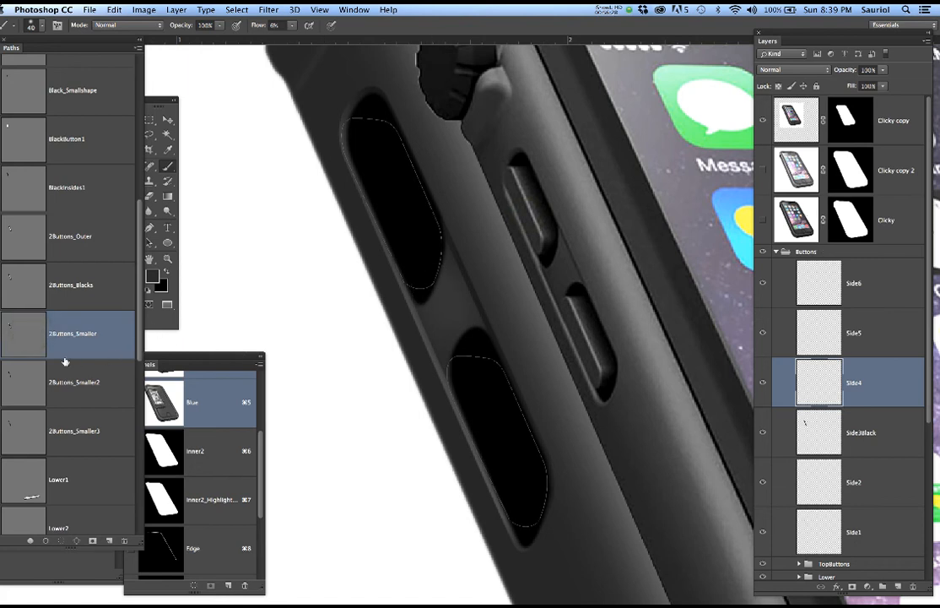
super+click(23, 332)
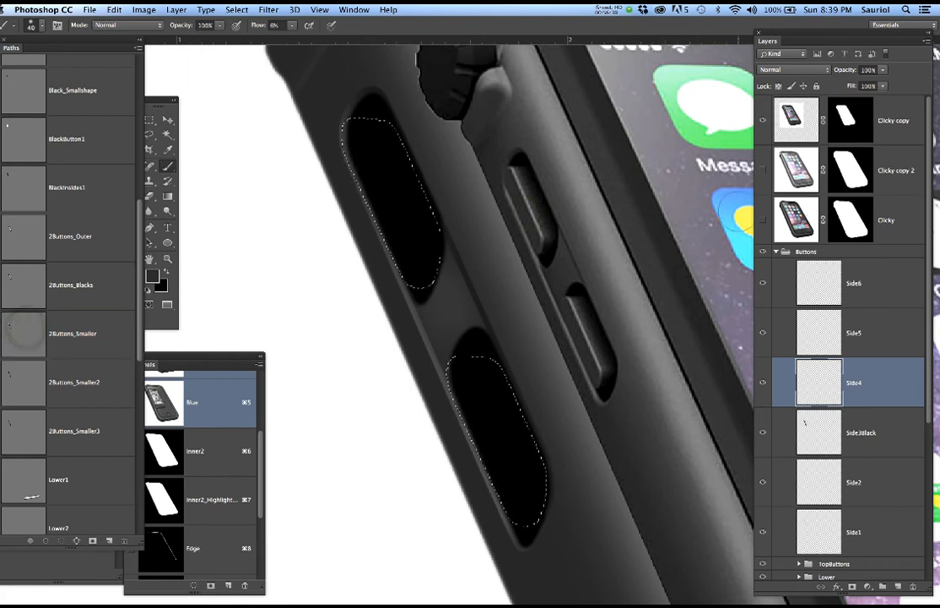
click(764, 220)
click(764, 220)
click(764, 220)
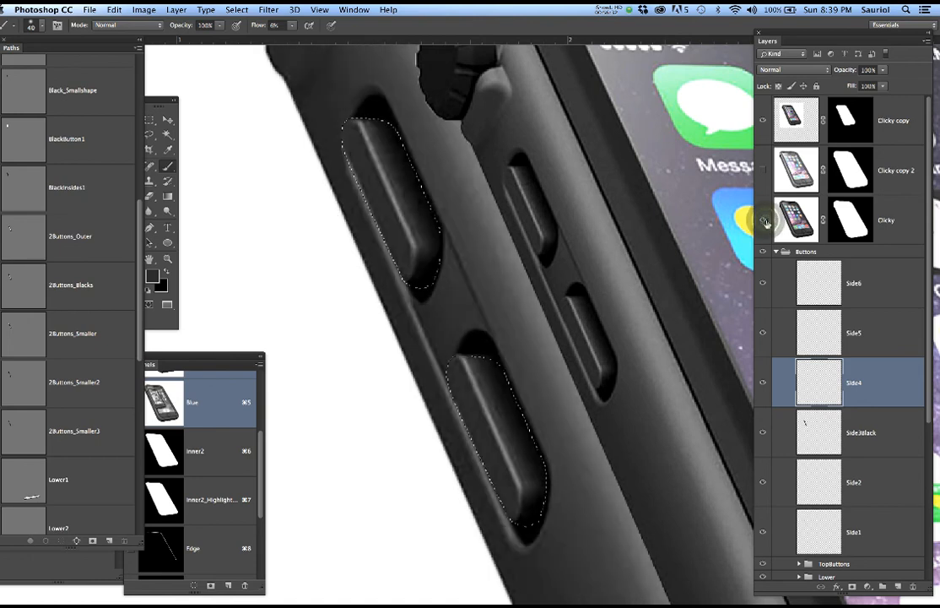
click(764, 221)
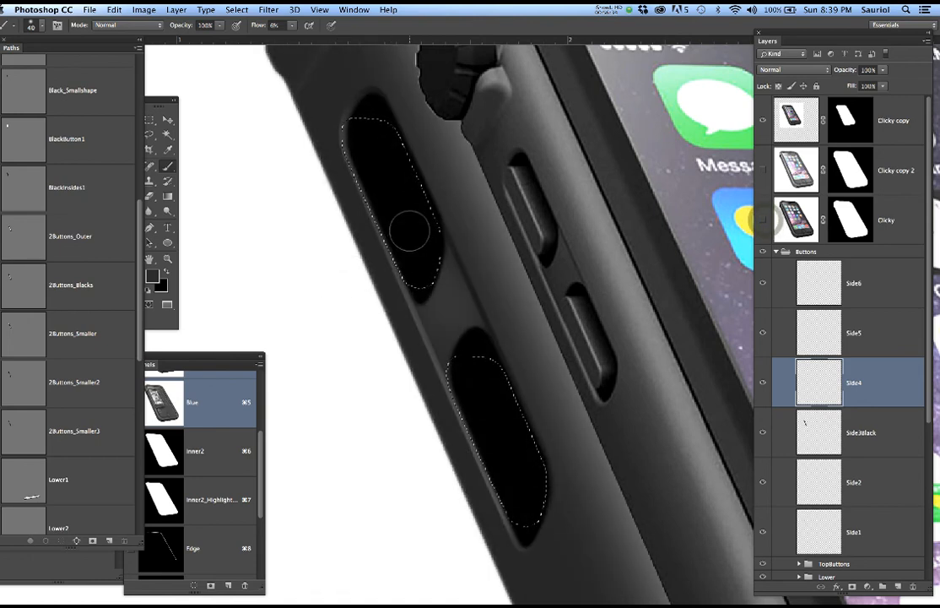
Fill the smaller button shapes on Side4 with the sampled dark grey, keeping the selection edges hidden, and deselect.
key(super+h)
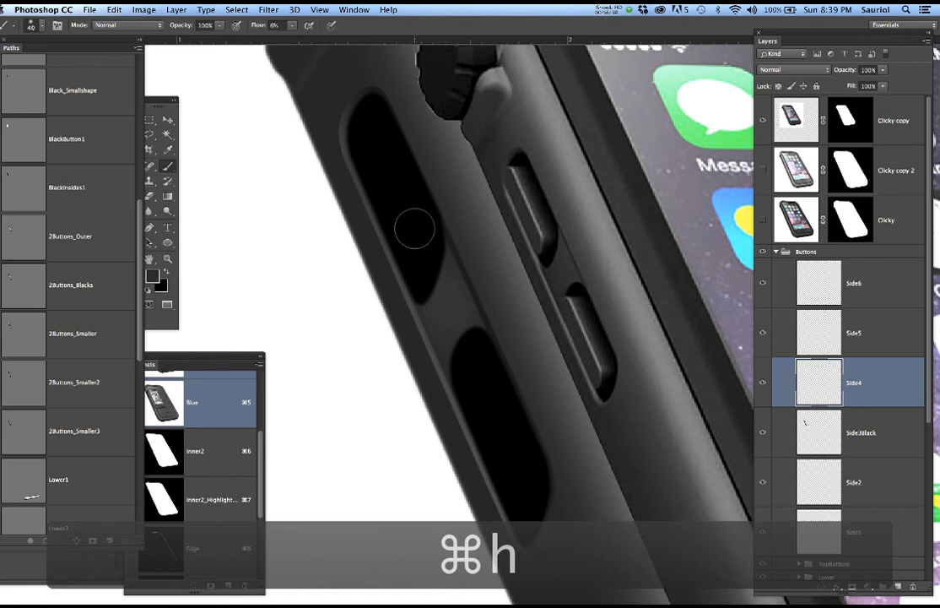
key(alt+BackSpace)
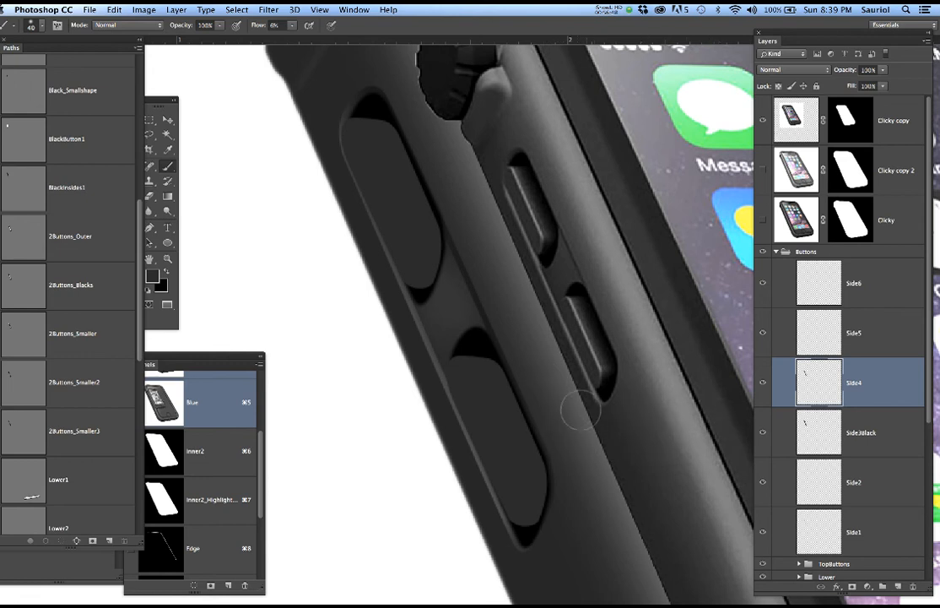
key(super+d)
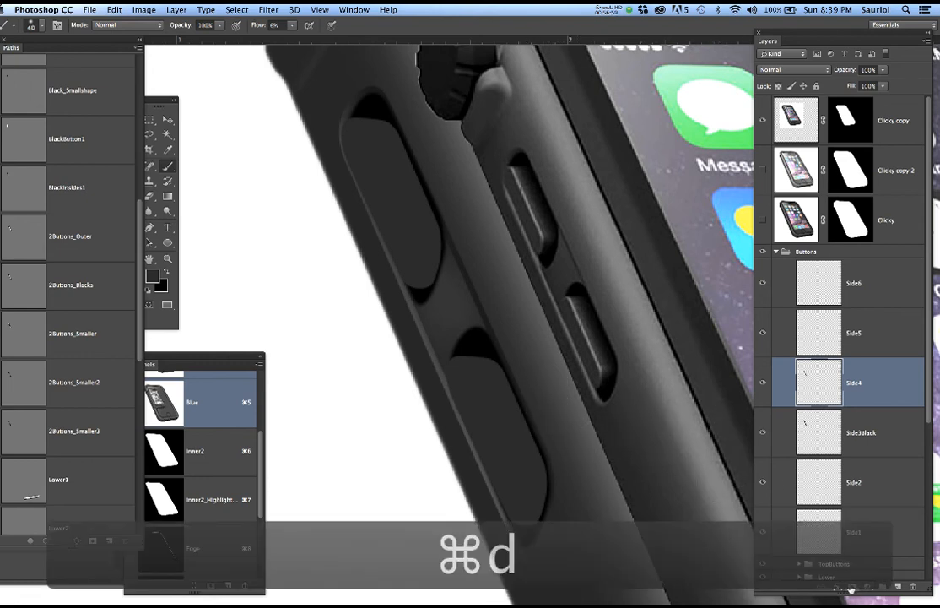
Add a layer mask to Side4 and paint black with a size 50 brush along the upper inner edges of both buttons.
click(850, 586)
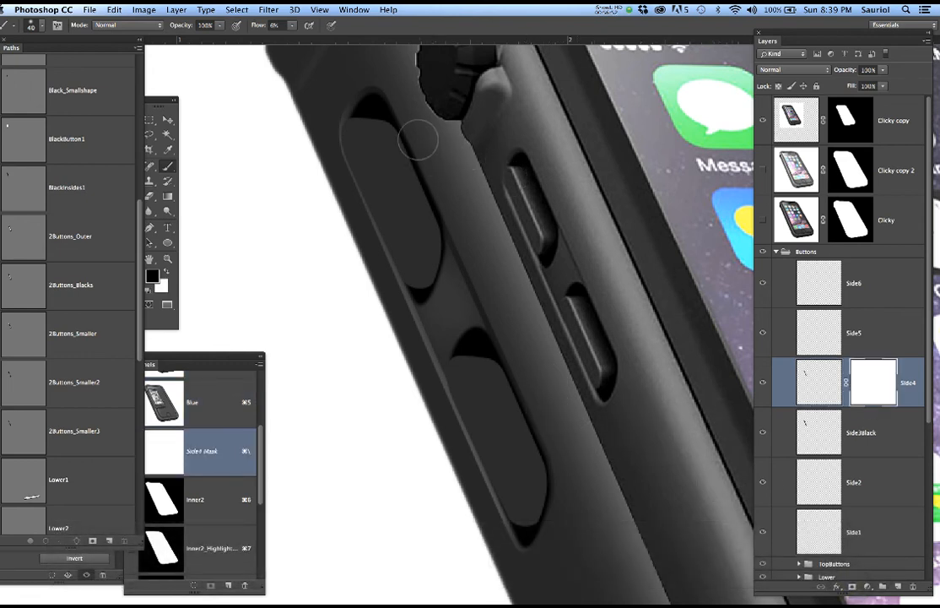
key(bracketright)
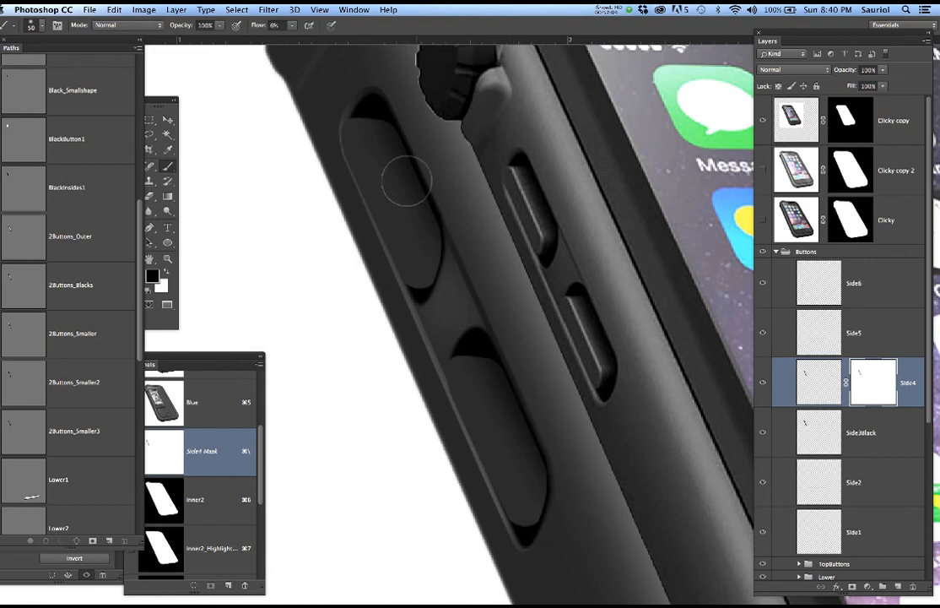
mouse_move(381, 101)
mouse_down()
mouse_move(468, 275)
mouse_move(428, 160)
mouse_up()
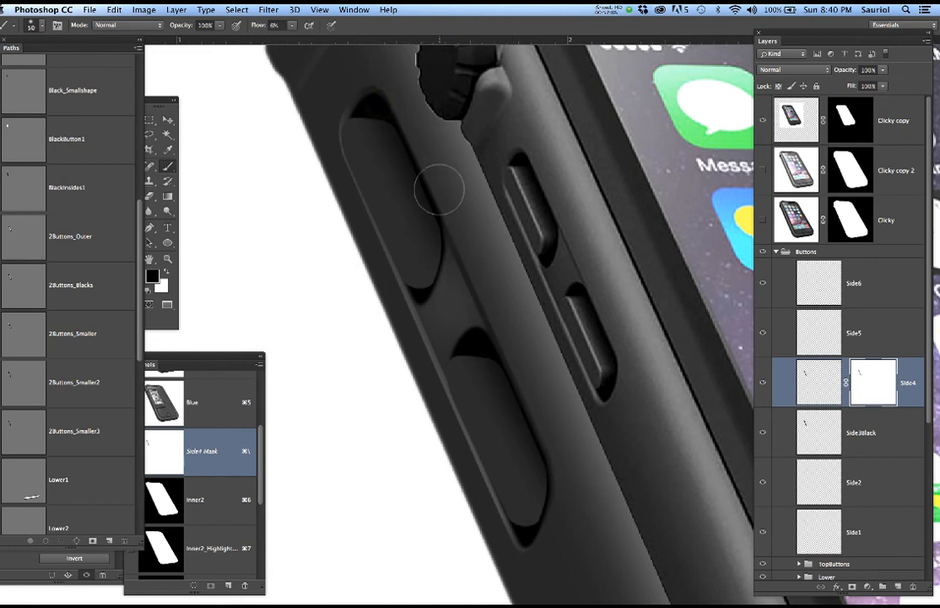
Reduce the brush size to 25 and mask the lower ends of both Side4 buttons, checking against the Clicky reference.
key(bracketleft)
key(bracketleft)
key(bracketleft)
key(bracketleft)
key(bracketleft)
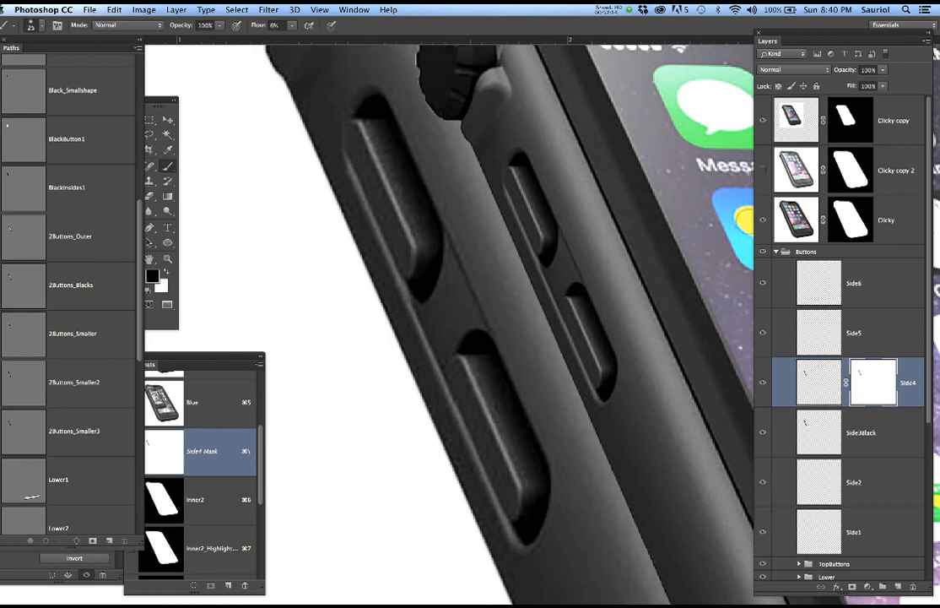
click(764, 220)
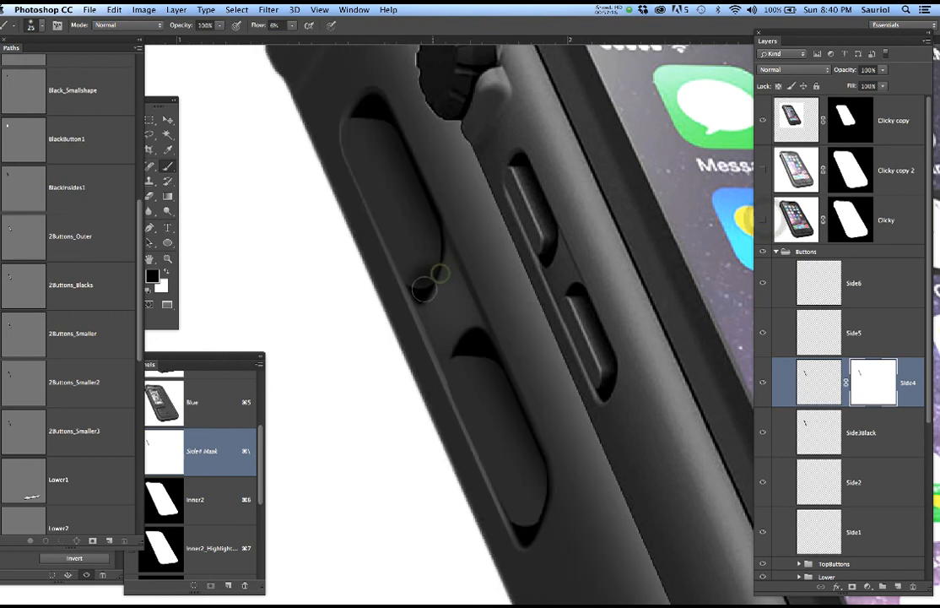
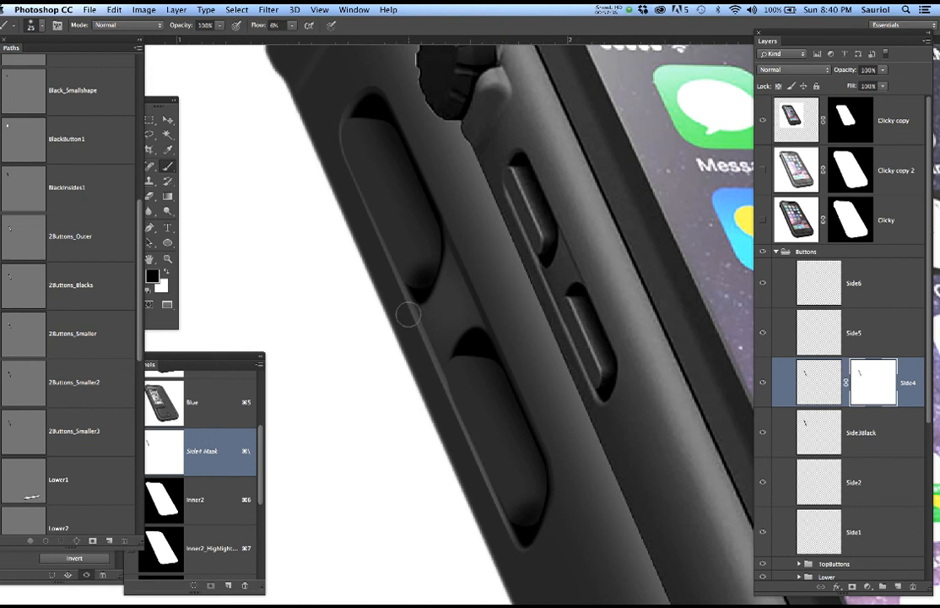
On Side5, load the 2Buttons_Blacks path as a selection, hide its edges and brush dark shading along the outer rims of both recesses.
click(853, 343)
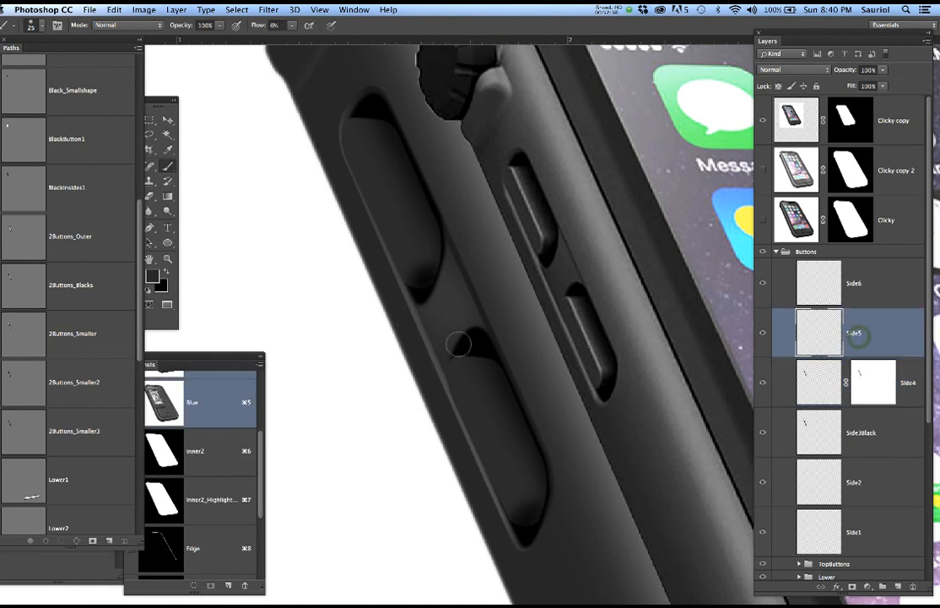
super+click(31, 303)
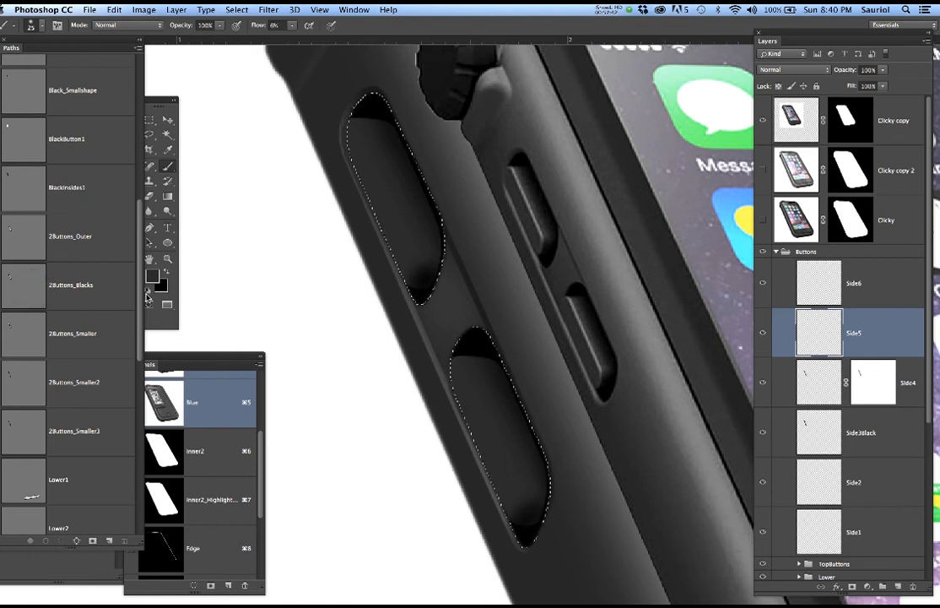
key(super+h)
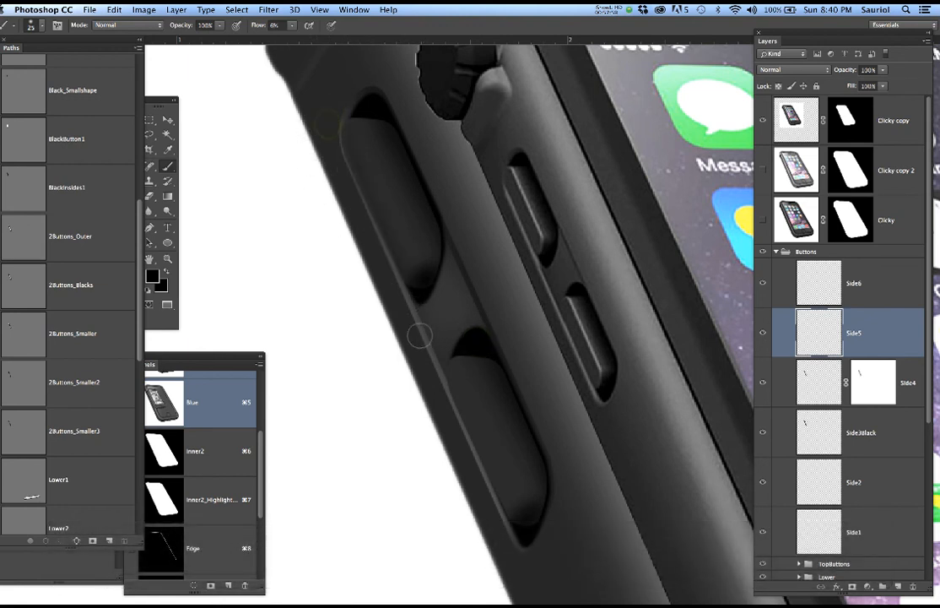
shift+click(437, 363)
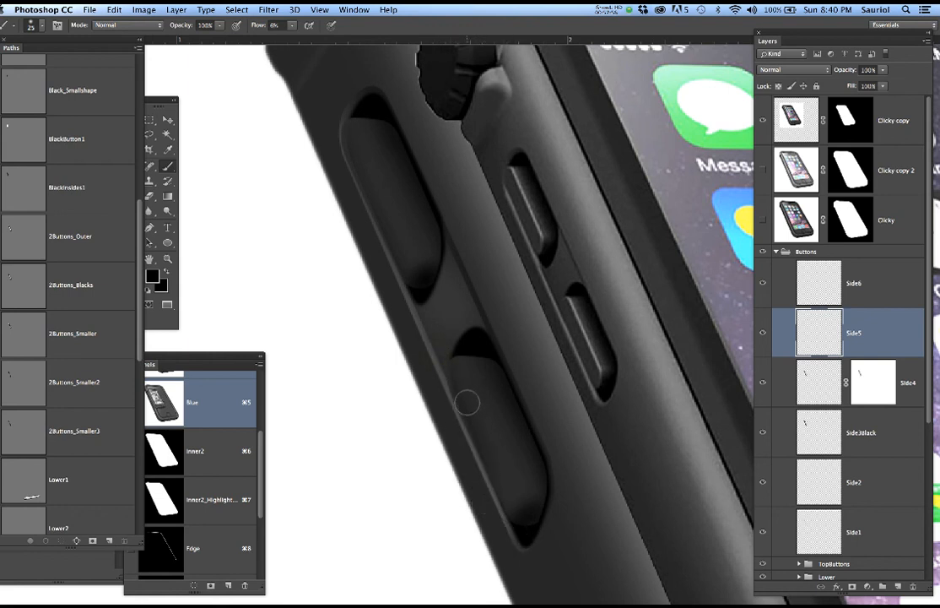
On the Side6 layer, display the 2Buttons_Smaller2 path and compare it with the Clicky reference.
click(863, 288)
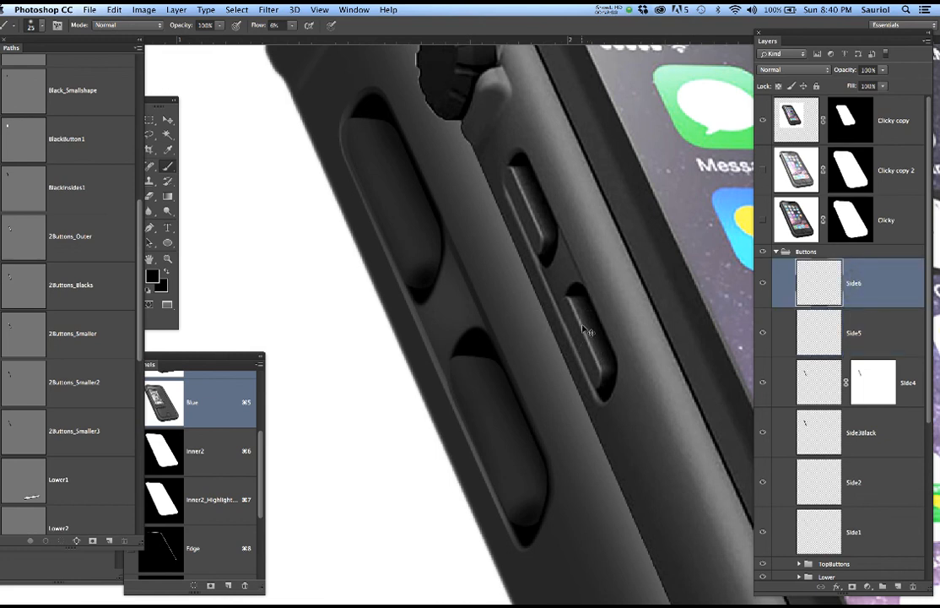
click(30, 336)
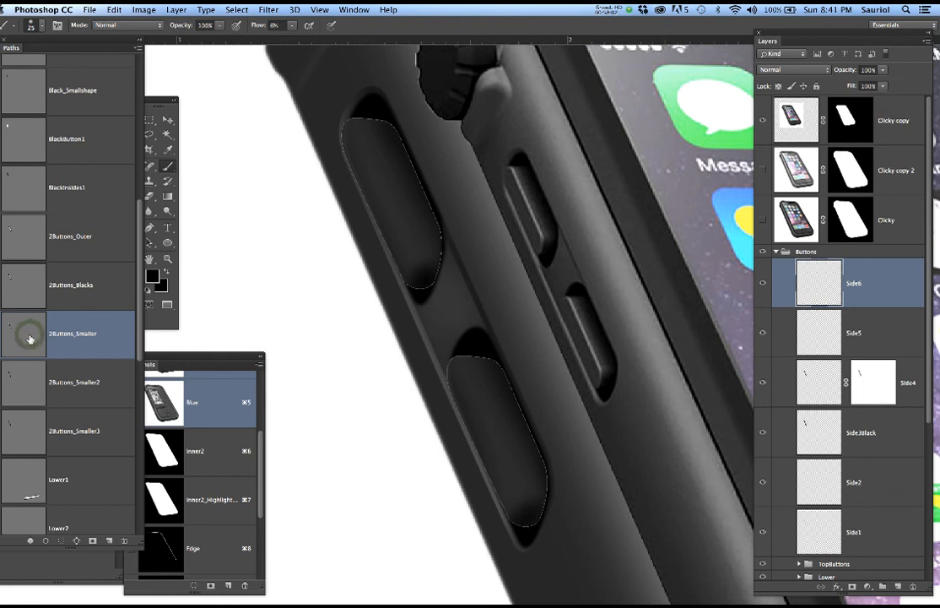
click(29, 390)
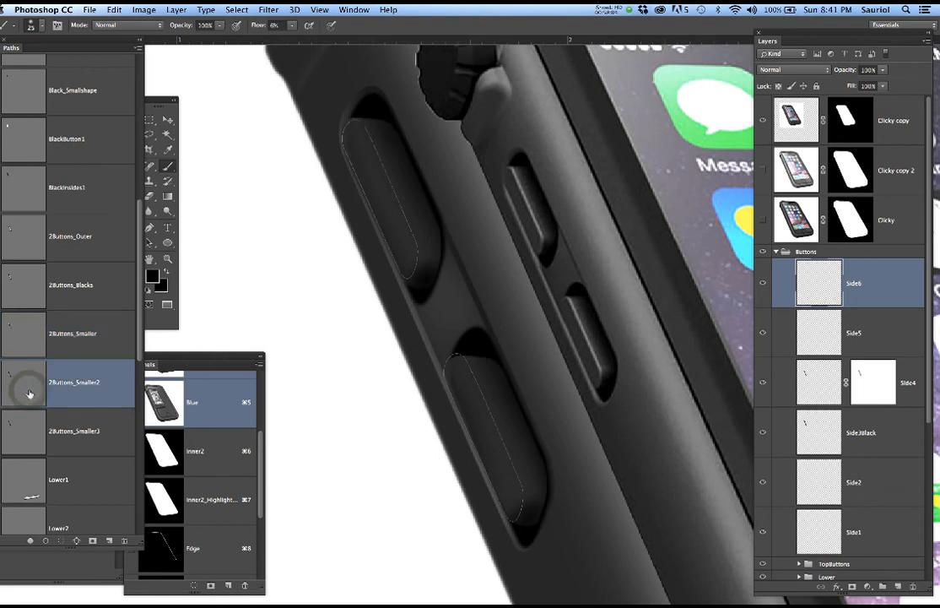
key(Return)
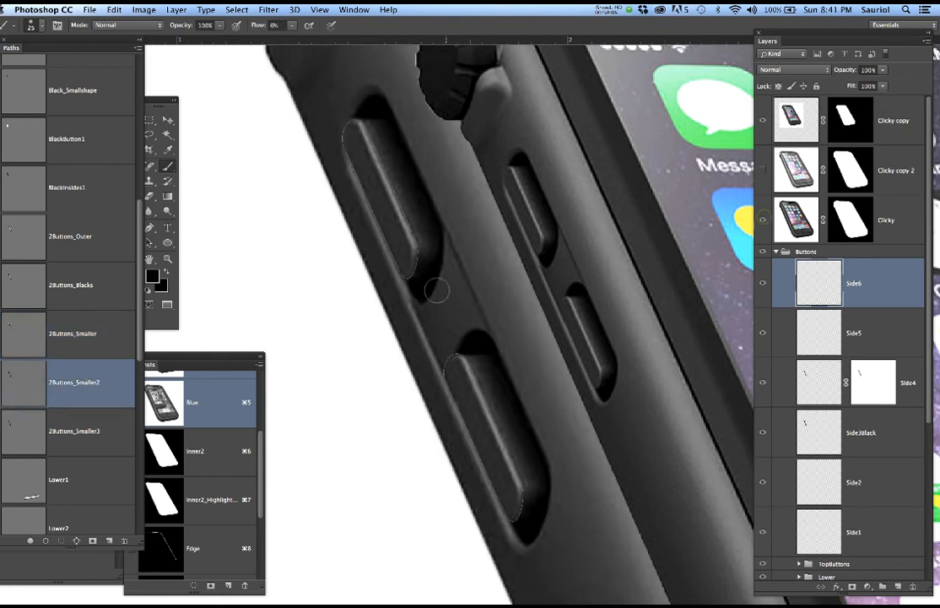
click(764, 284)
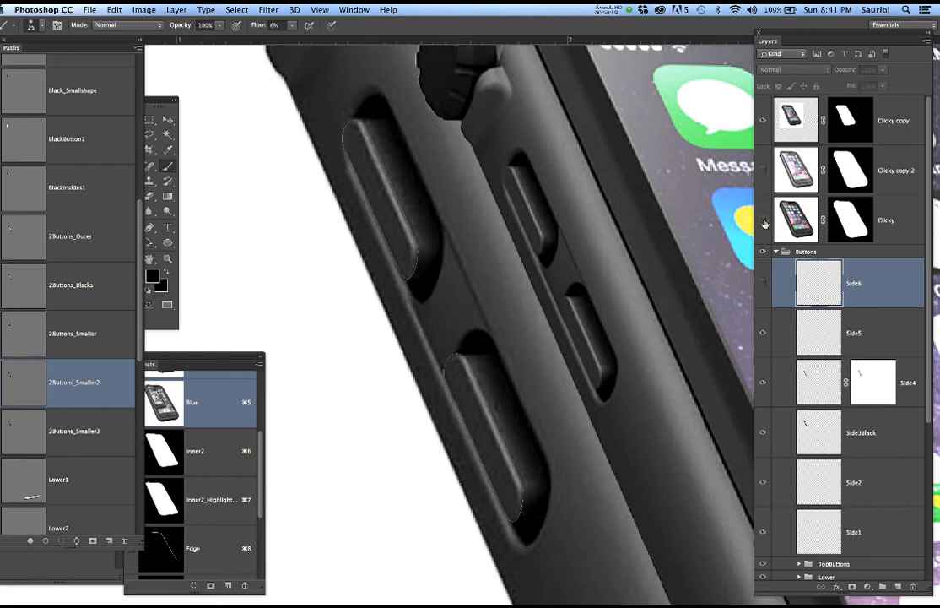
click(763, 219)
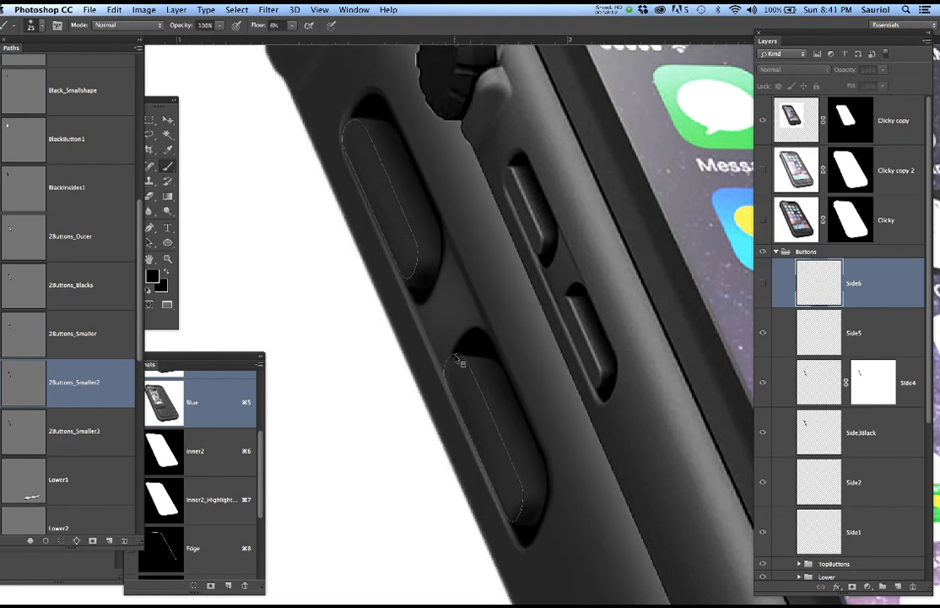
Load the 2Buttons_Smaller2 path as a selection and contract it by 1 pixel.
scroll(456, 362, up, 2)
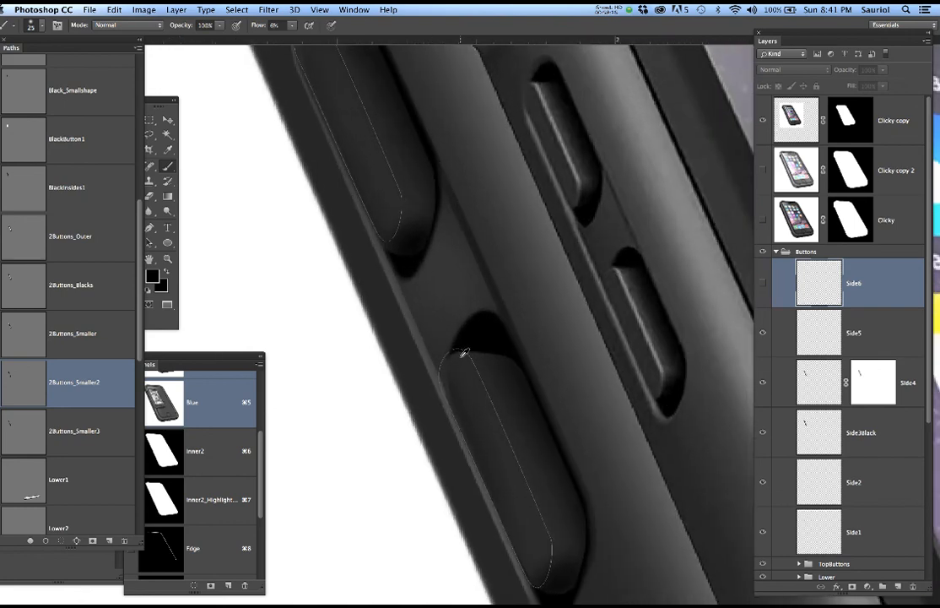
scroll(462, 353, down, 2)
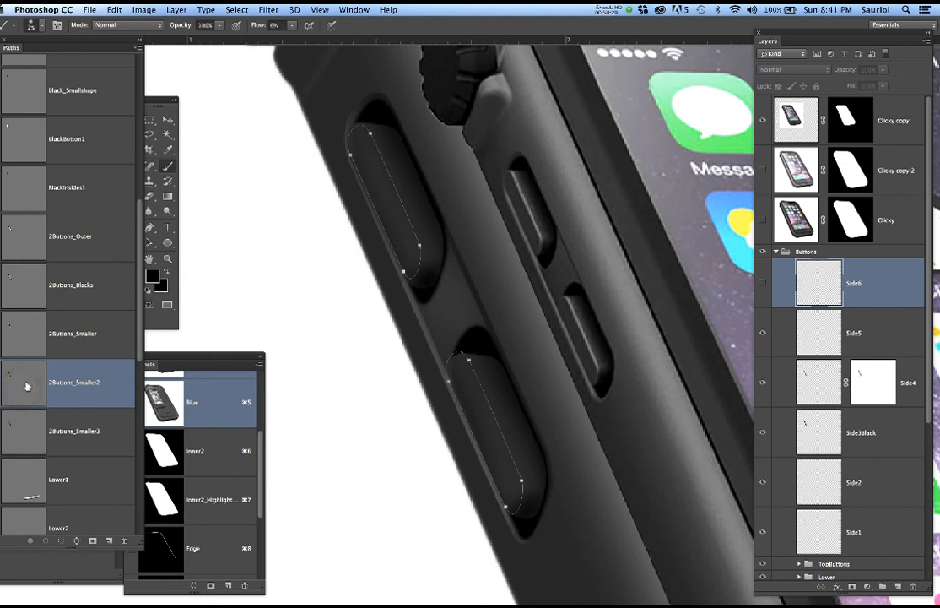
super+click(28, 385)
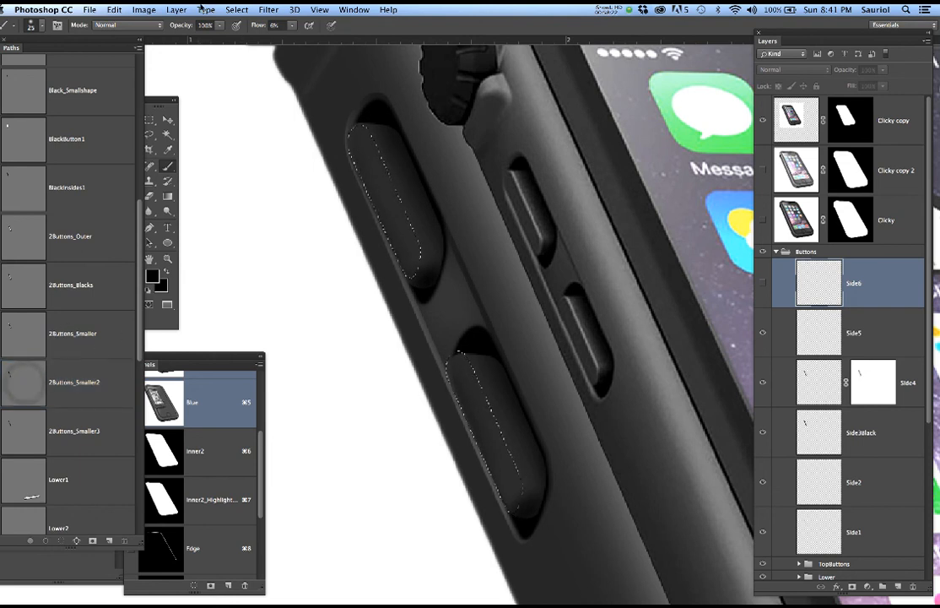
click(235, 9)
mouse_move(254, 163)
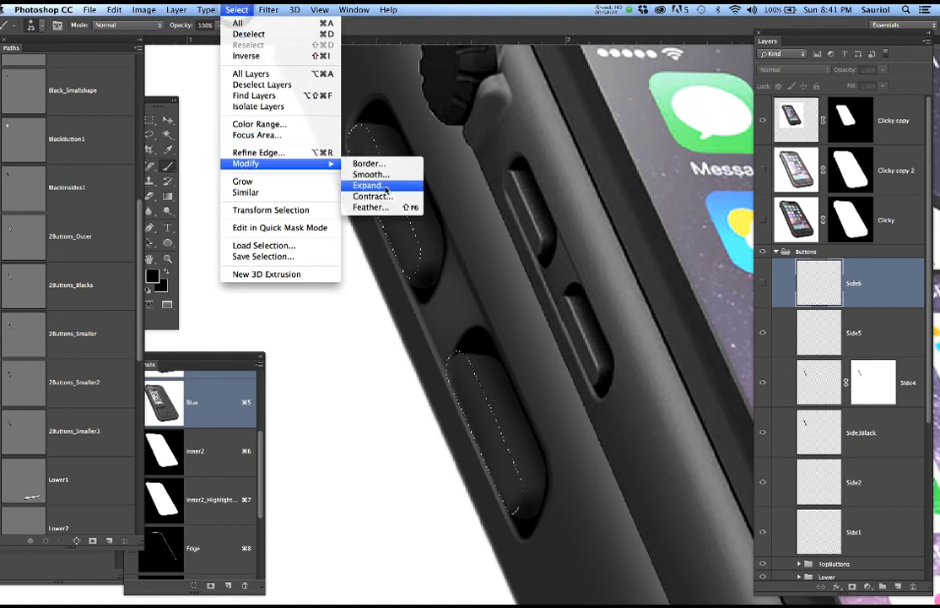
click(388, 198)
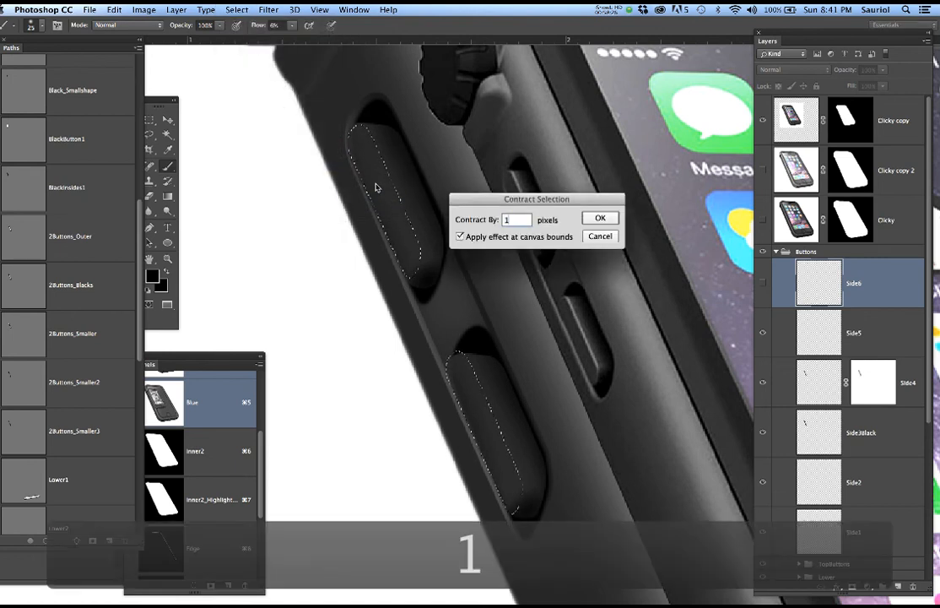
key(Return)
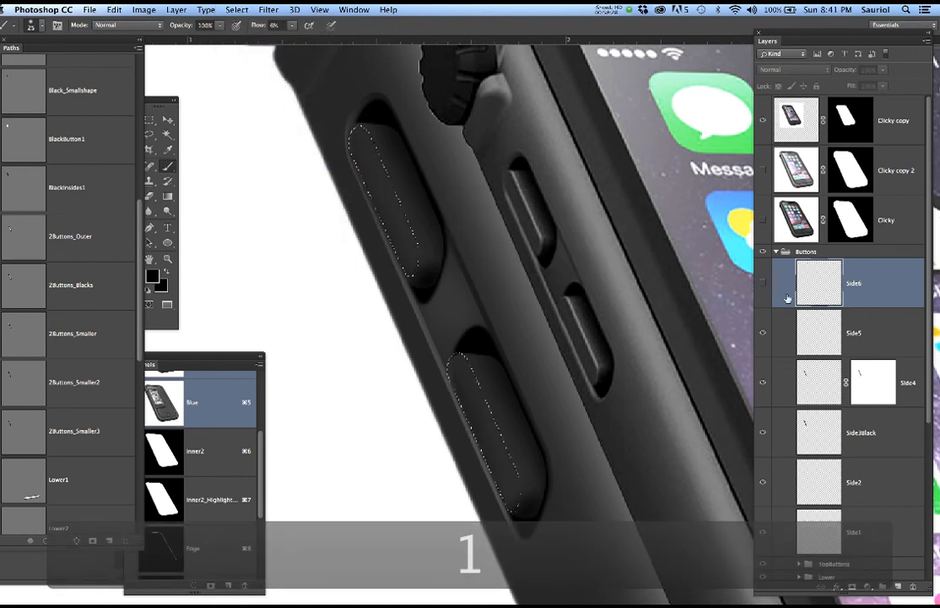
Make Side6 visible again and add a new layer above it named Highlight.
click(874, 332)
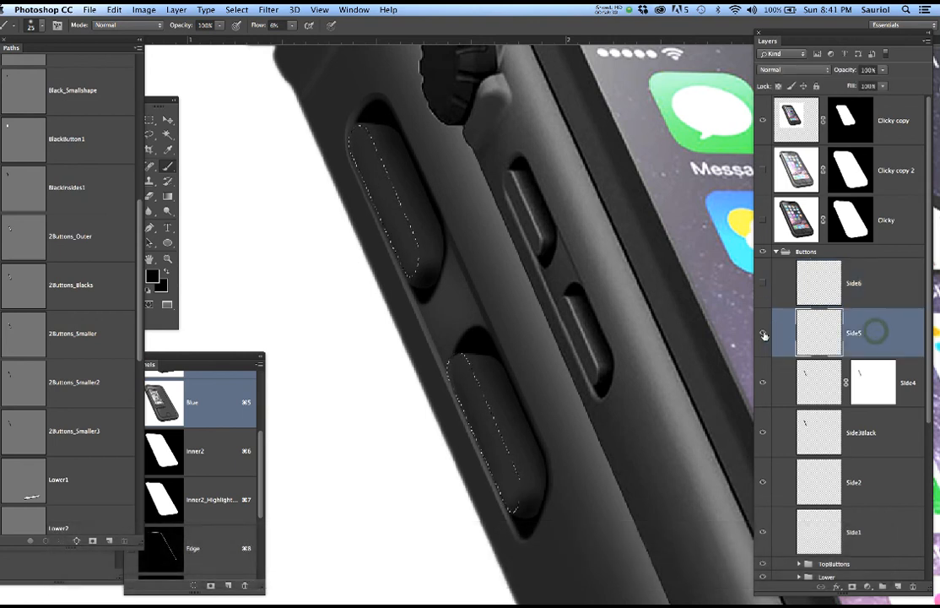
click(870, 287)
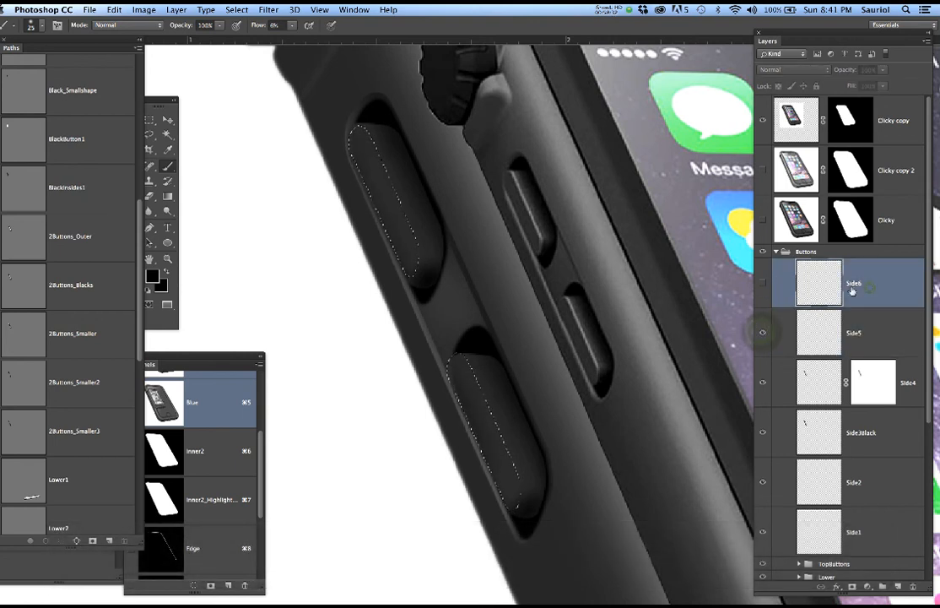
click(763, 283)
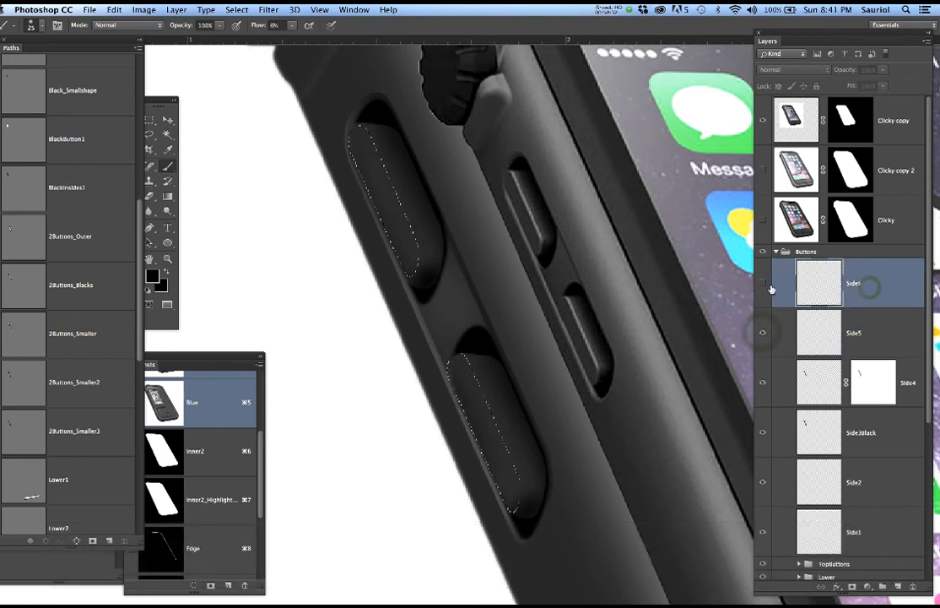
click(898, 581)
double_click(857, 285)
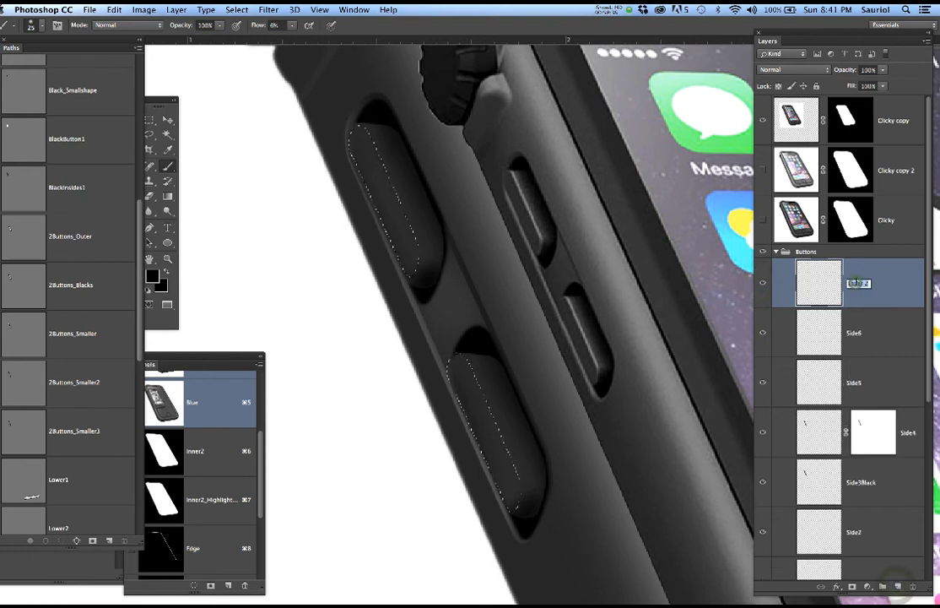
text(Hight)
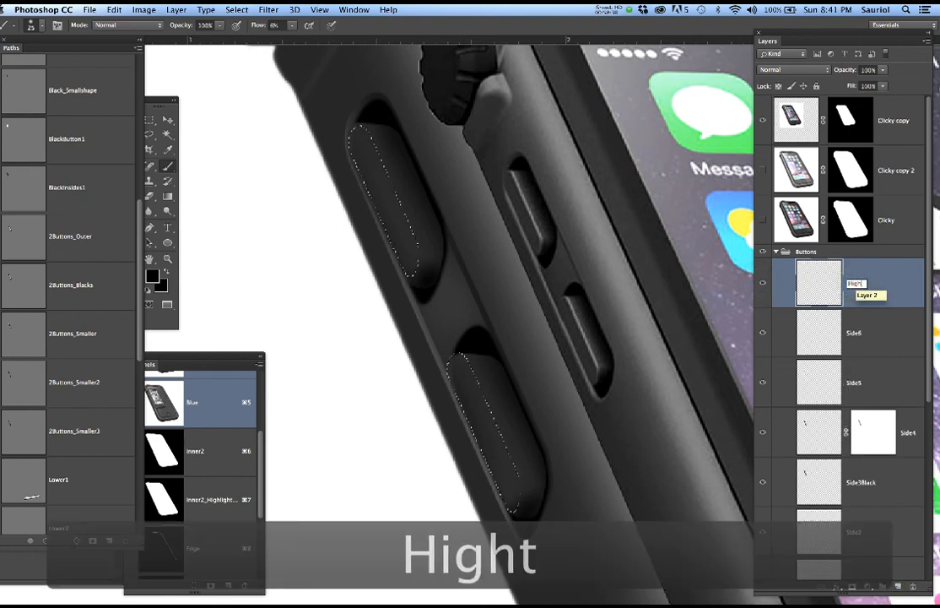
key(BackSpace)
text(light)
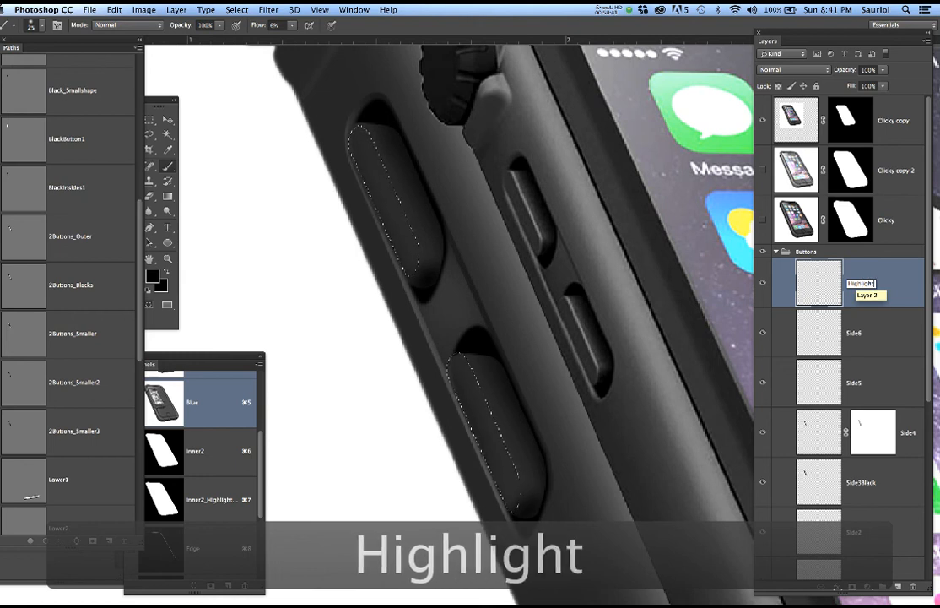
key(Return)
On Side6, shade the button faces with dark grey inside the contracted selection, keeping its edges hidden.
click(888, 333)
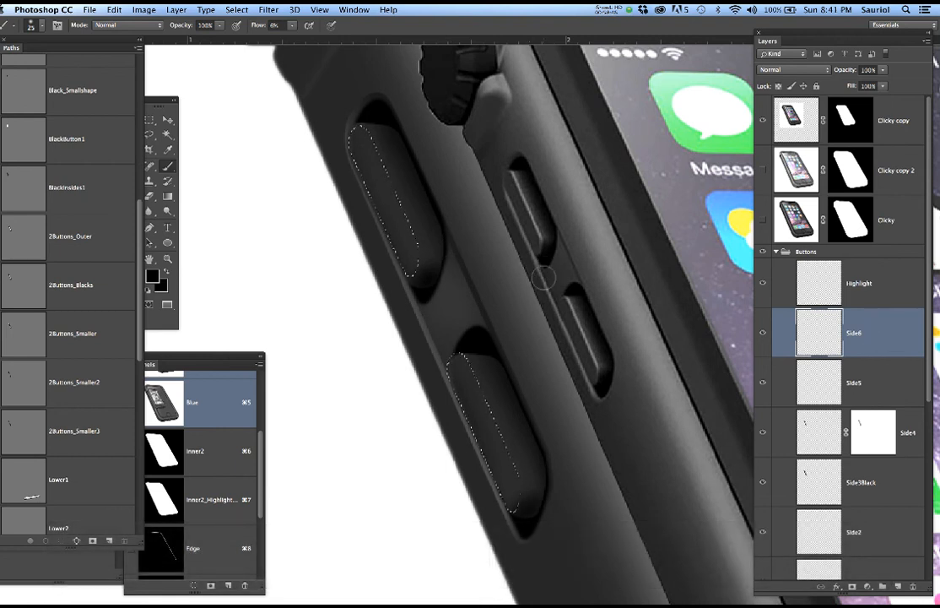
key(super+h)
On the Highlight layer, load the 2Buttons_Smaller2 path as a selection and check its edges against the Clicky reference.
click(851, 288)
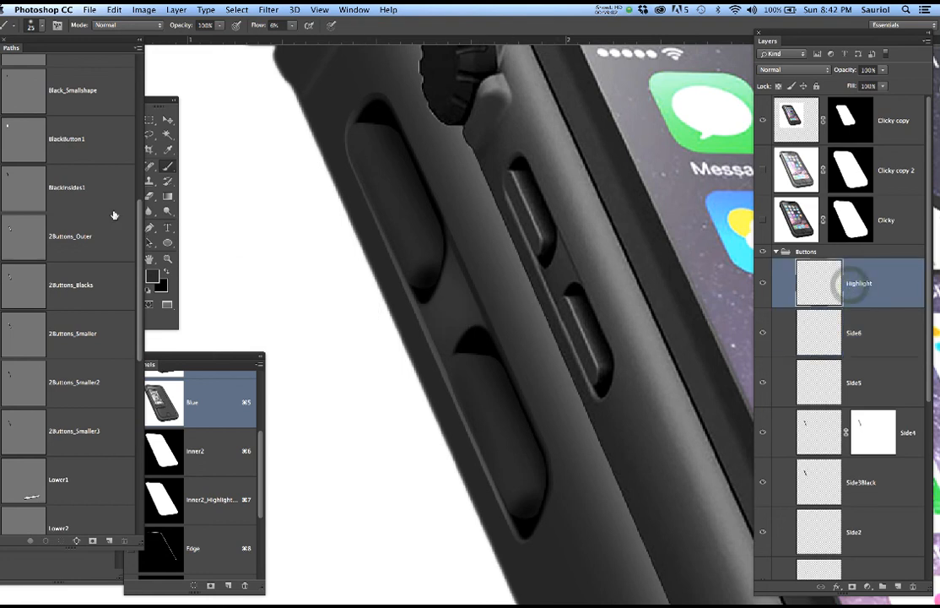
click(31, 292)
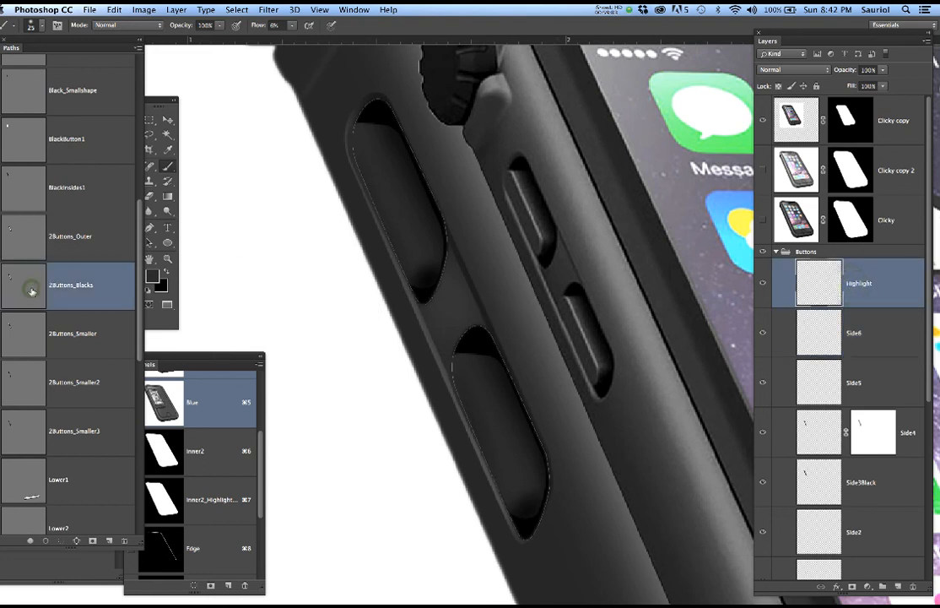
click(24, 334)
click(16, 382)
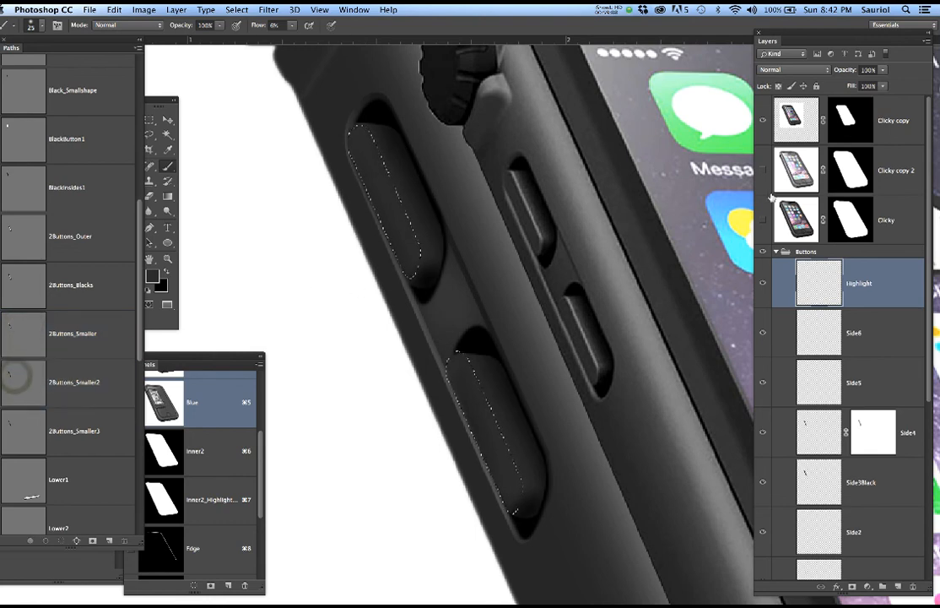
click(764, 221)
scroll(383, 211, up, 5)
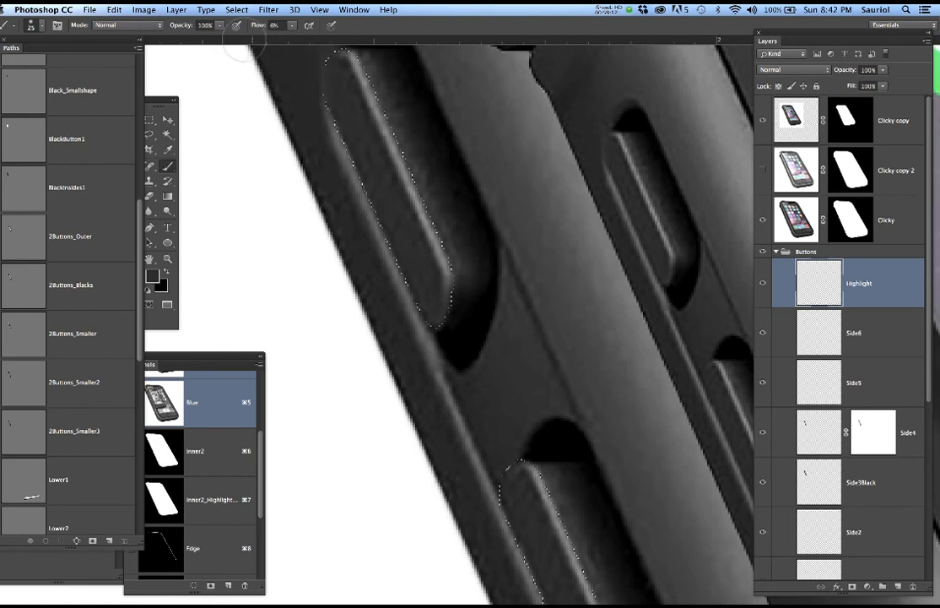
Contract the button-shaped selection by 3 pixels.
click(236, 9)
mouse_move(248, 166)
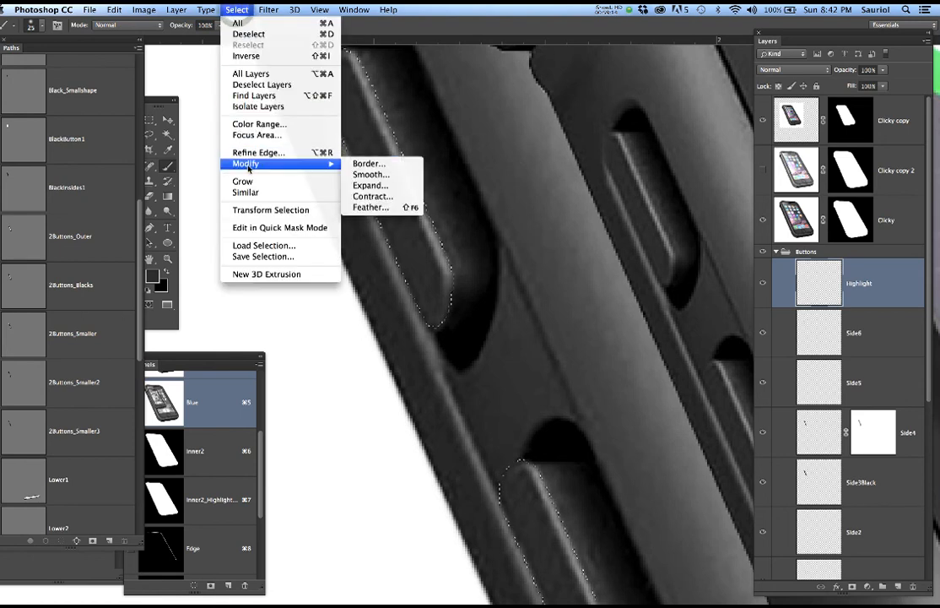
click(374, 200)
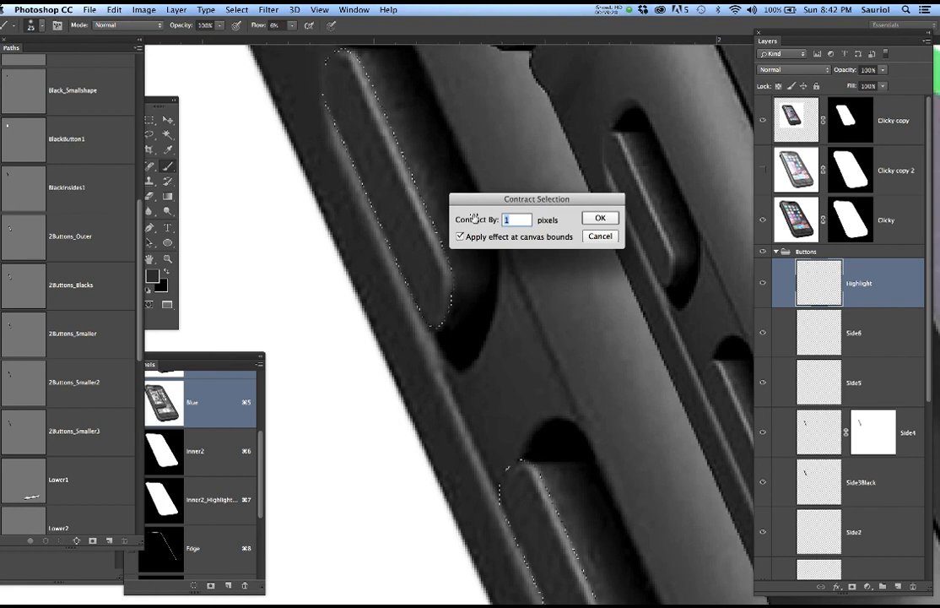
text(3)
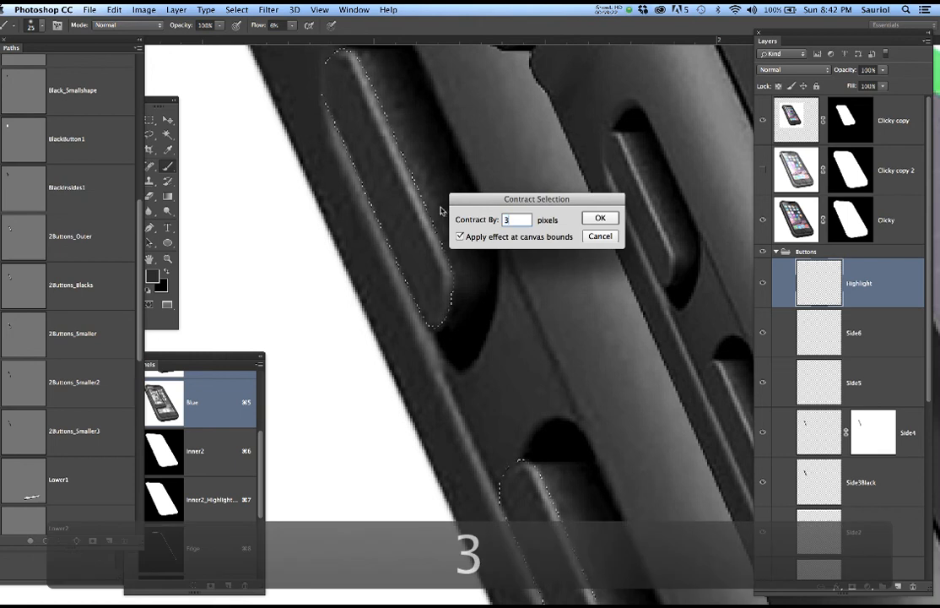
key(Return)
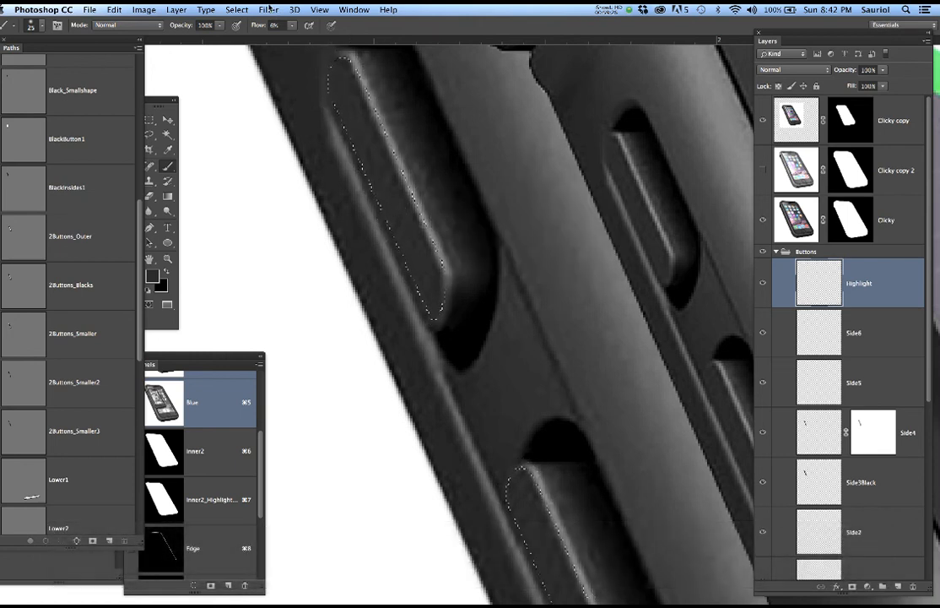
Save the contracted selection as a new channel named 2Buttons.
click(235, 9)
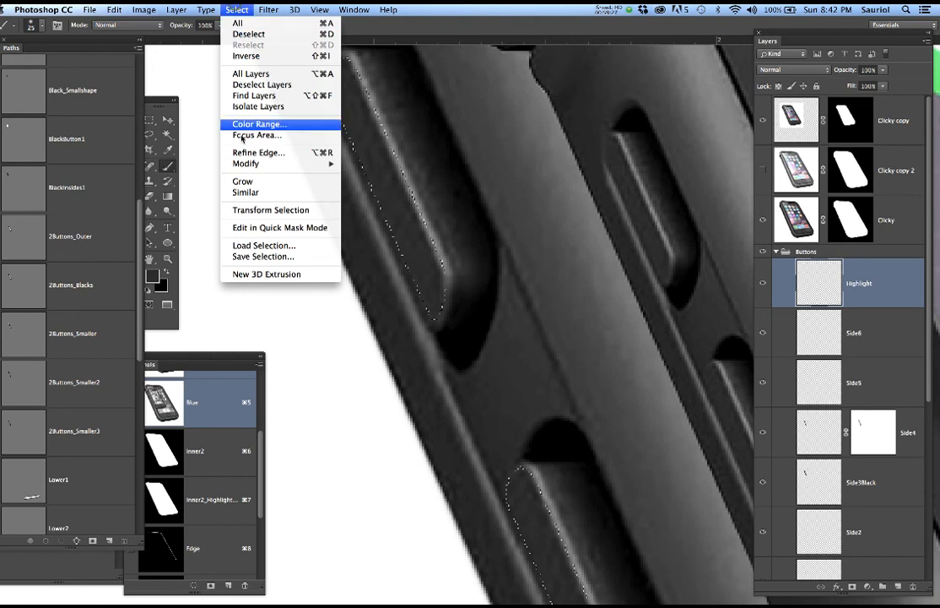
click(253, 257)
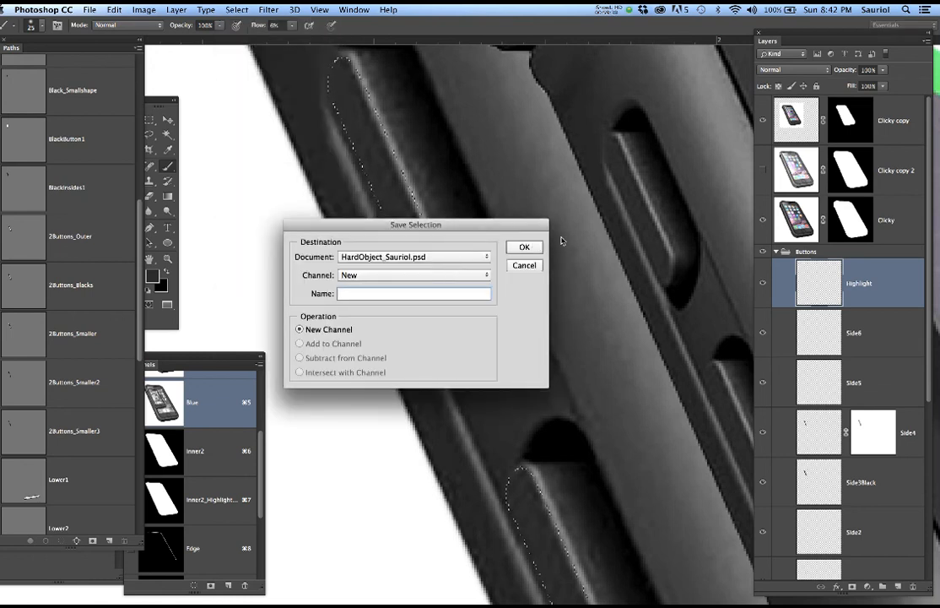
text(2Bu)
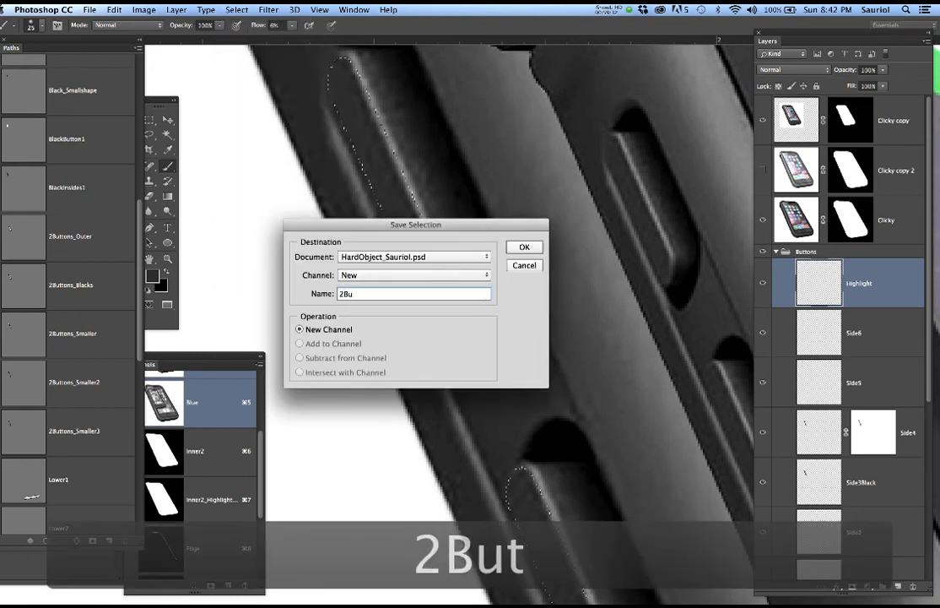
text(ttons)
key(Return)
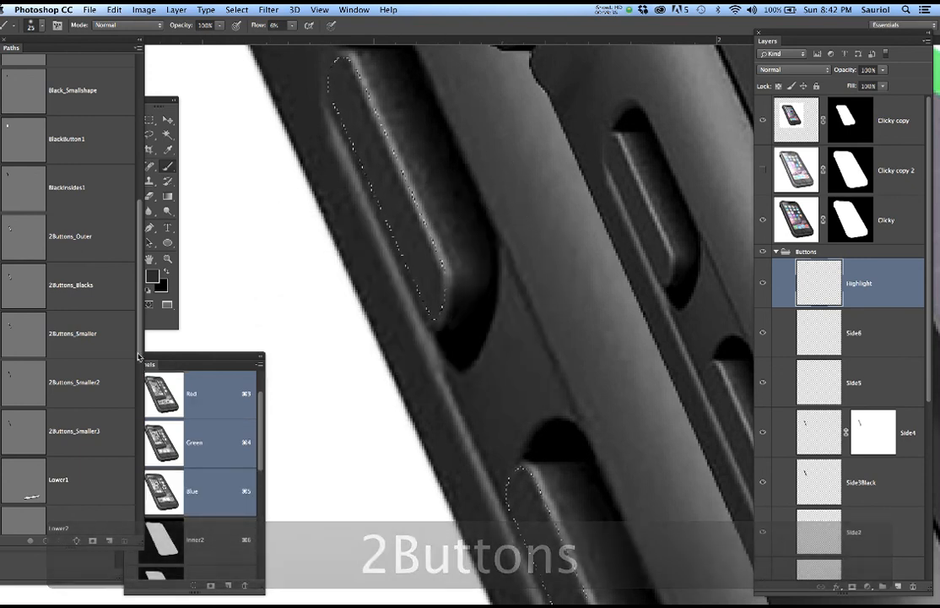
Load the 2Buttons_Smaller2 path as a selection and subtract the 2Buttons channel from it, leaving a thin rim around each button.
super+click(25, 338)
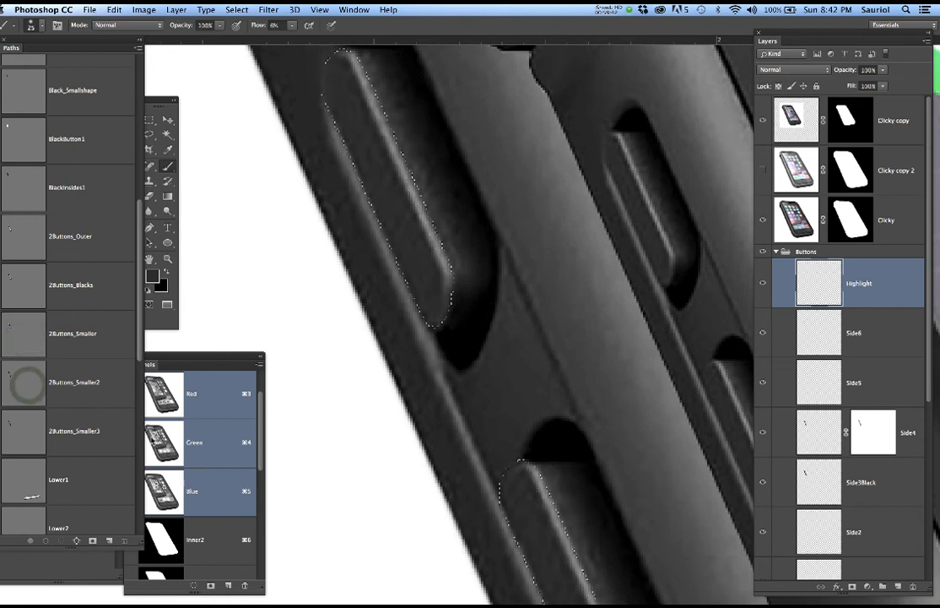
scroll(191, 471, down, 10)
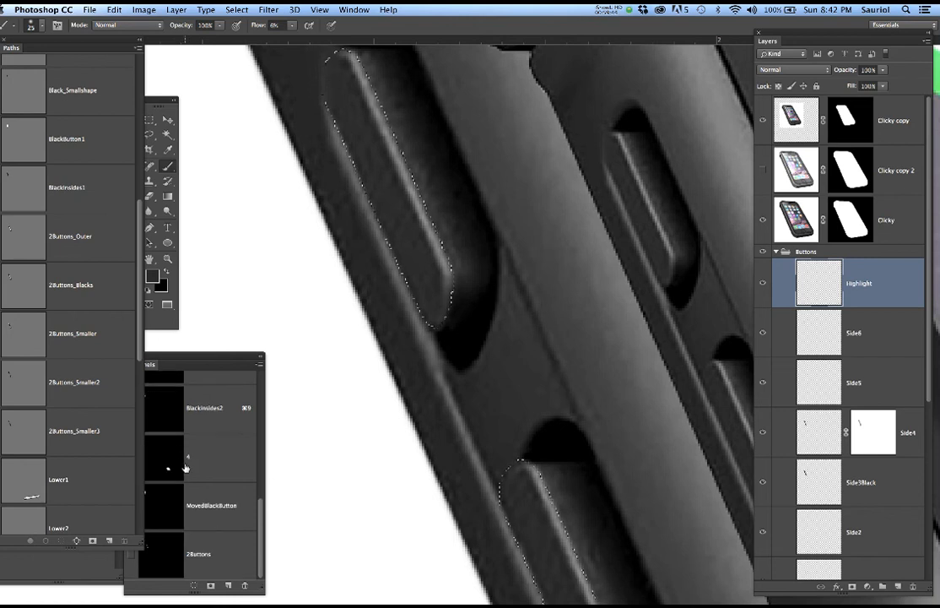
super+click(168, 563)
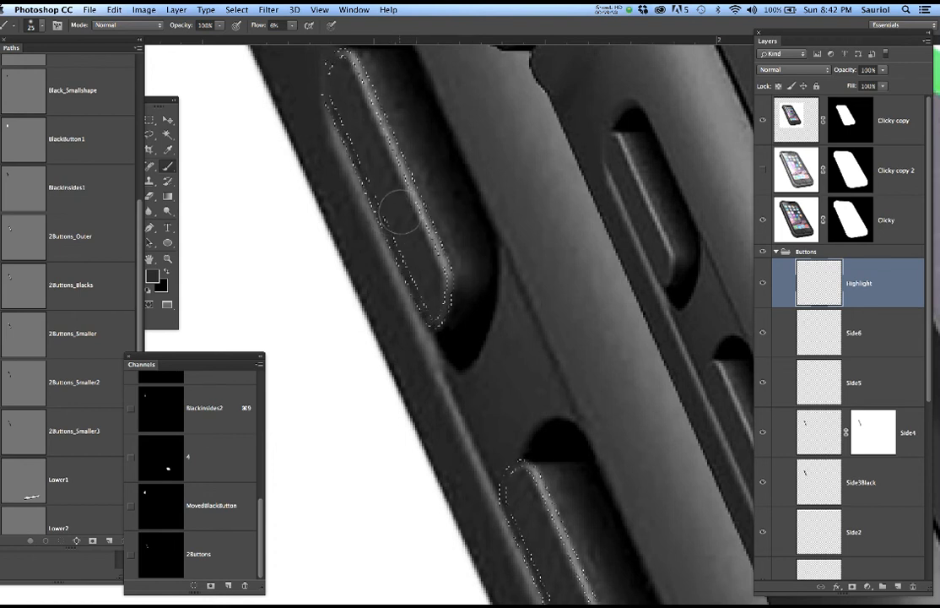
Hide the Clicky reference and the selection edges, then paint a white highlight sampled from the canvas along the upper button's ridge.
click(762, 221)
key(super+h)
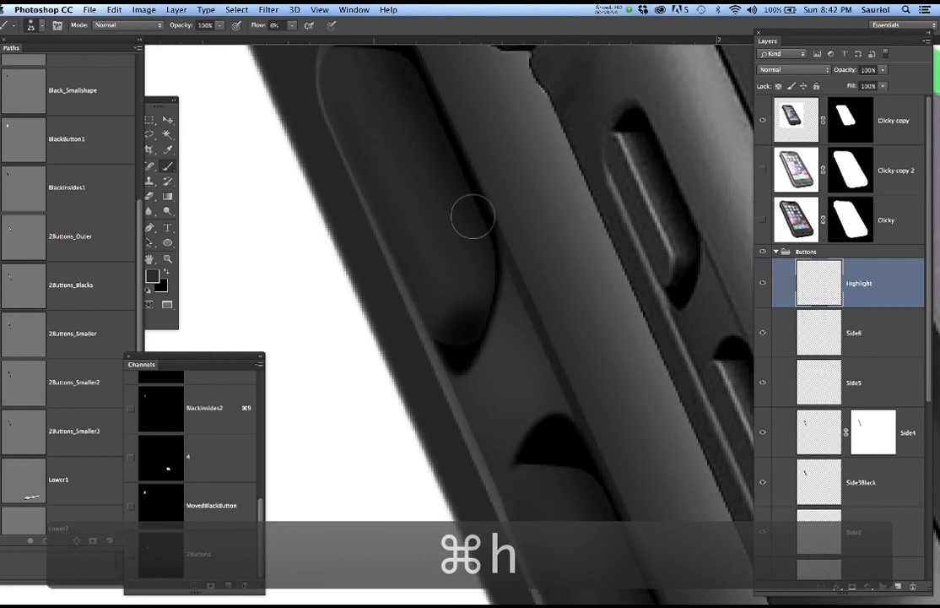
alt+click(314, 266)
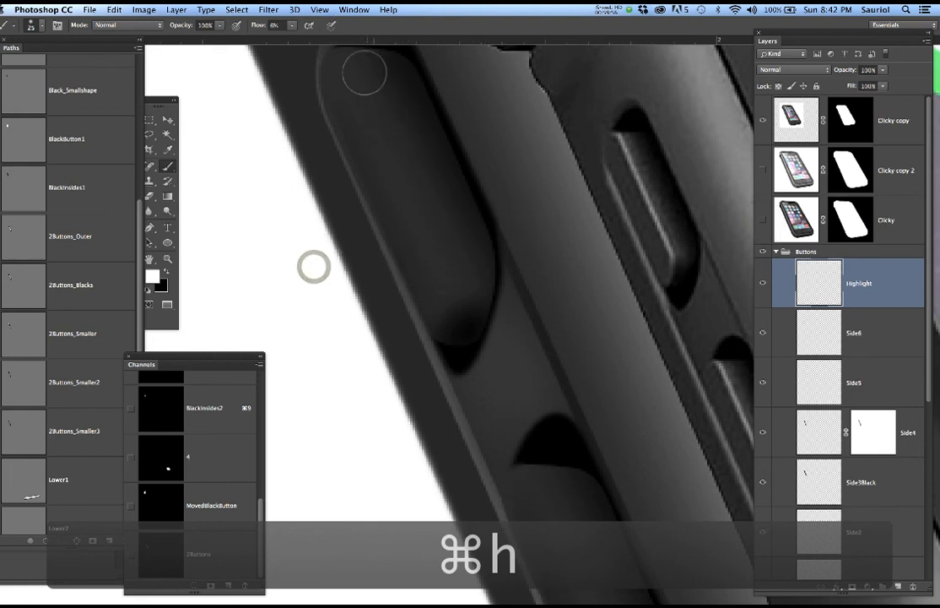
mouse_move(355, 61)
mouse_down()
mouse_move(417, 157)
mouse_move(439, 249)
mouse_move(470, 302)
mouse_up()
Paint a white highlight along the lower button's ridge and brighten the middle of both buttons' highlights.
scroll(506, 248, down, 5)
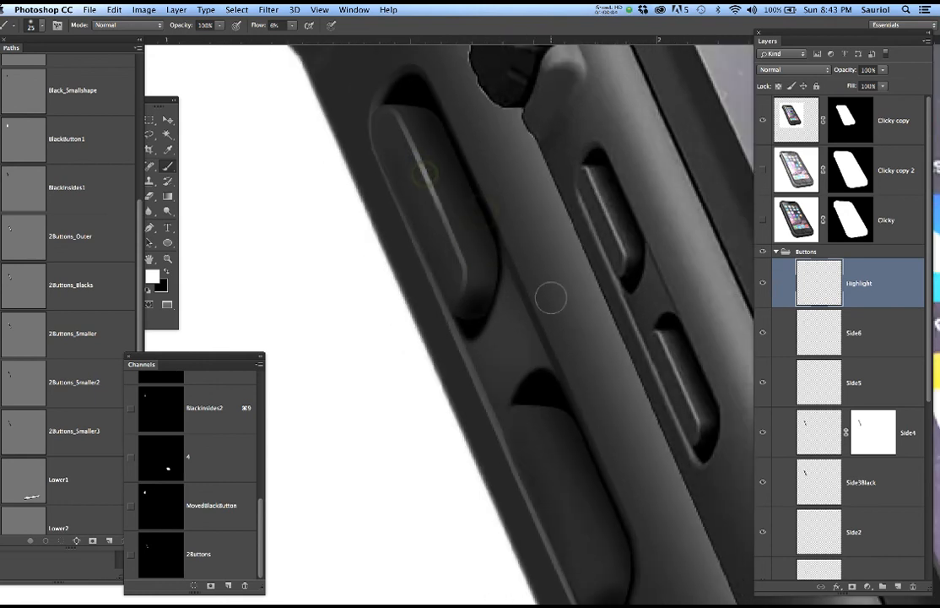
drag(619, 441, 578, 382)
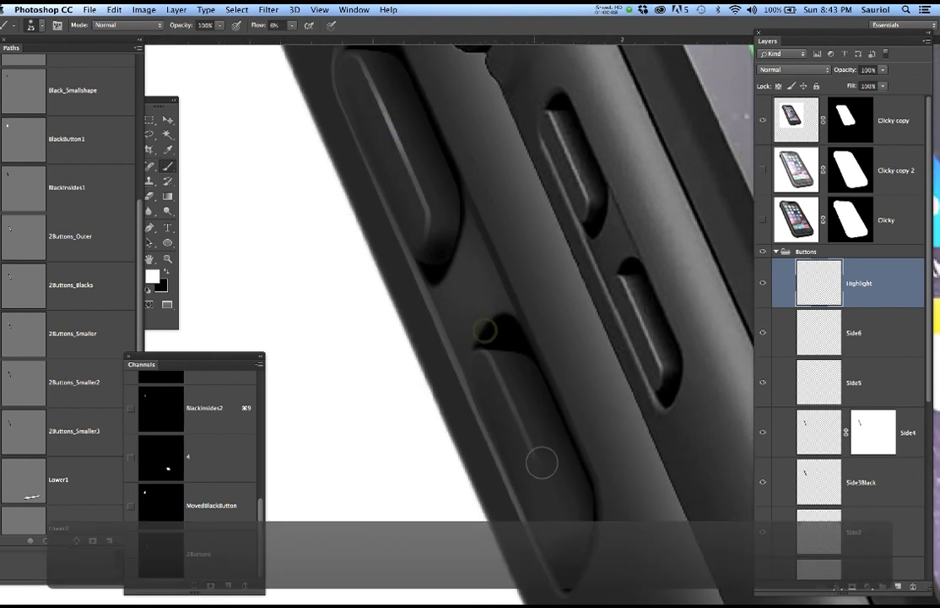
drag(571, 526, 569, 541)
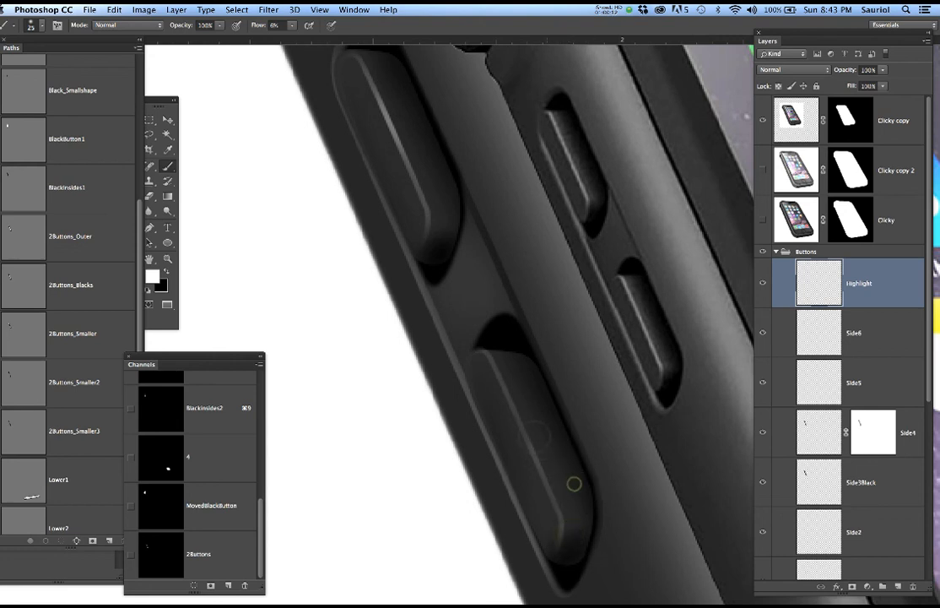
mouse_move(534, 435)
mouse_down()
mouse_move(517, 413)
mouse_move(488, 320)
mouse_up()
drag(490, 327, 545, 446)
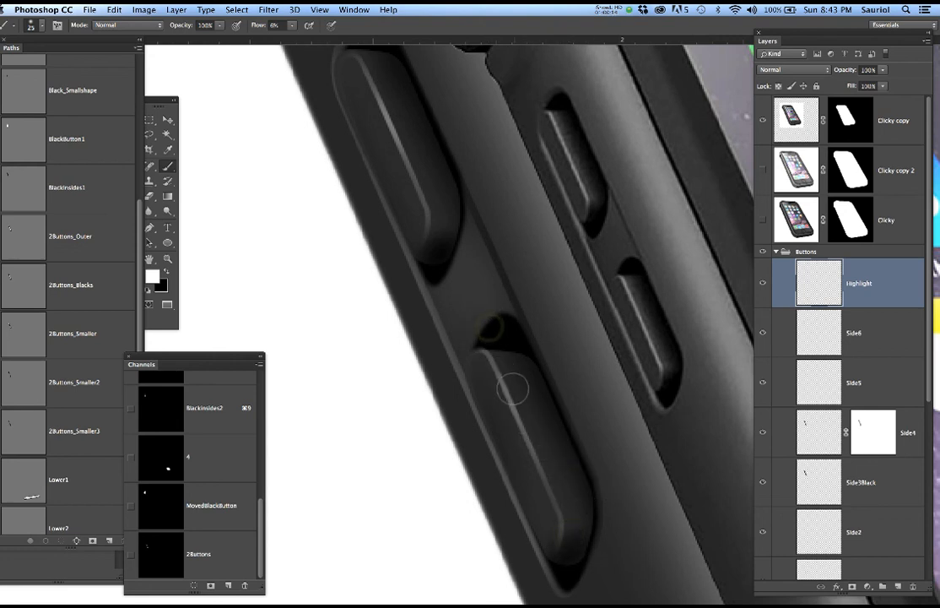
drag(510, 391, 511, 404)
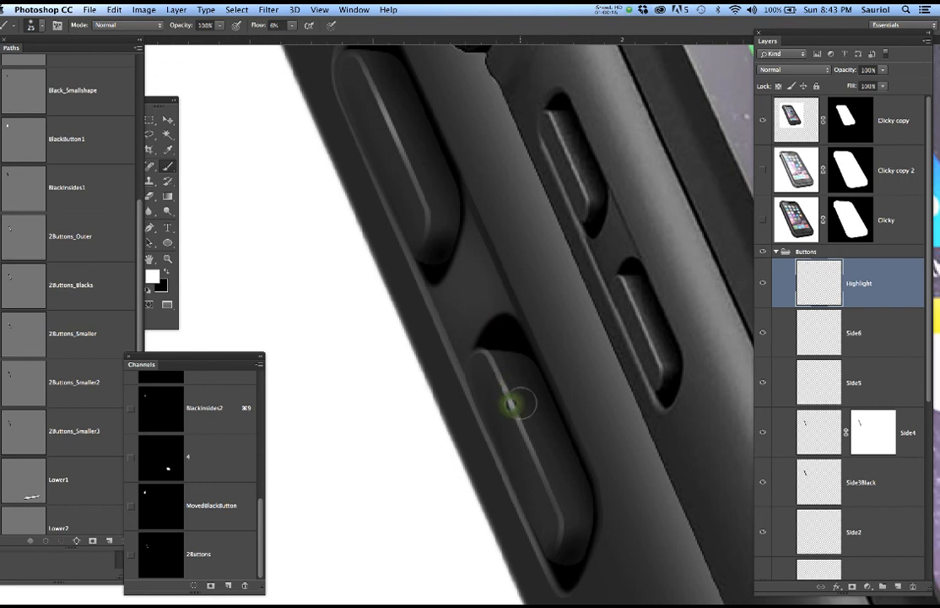
drag(378, 99, 445, 182)
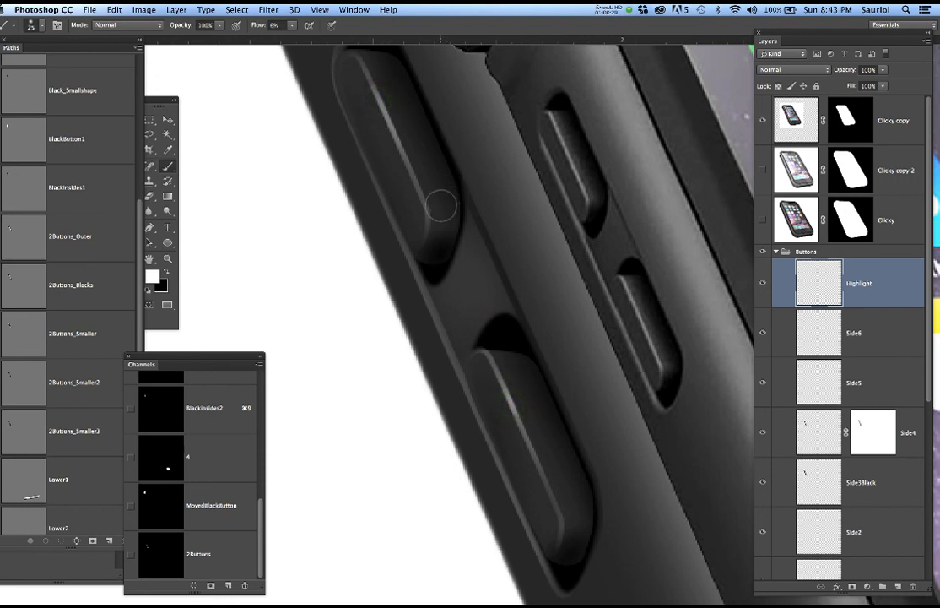
Clear the selection and reduce the brush size to 15 pixels.
key(super+d)
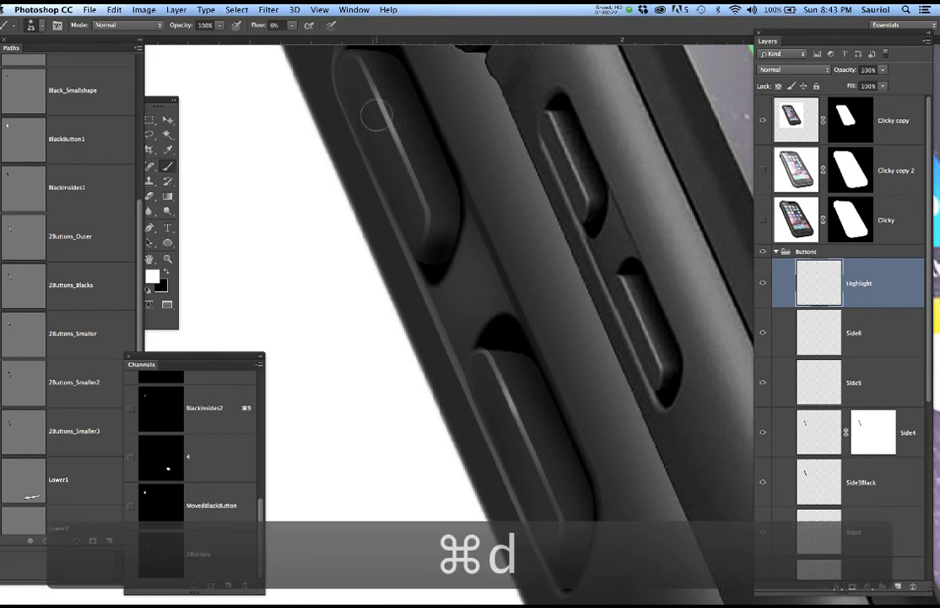
key(bracketleft)
key(bracketleft)
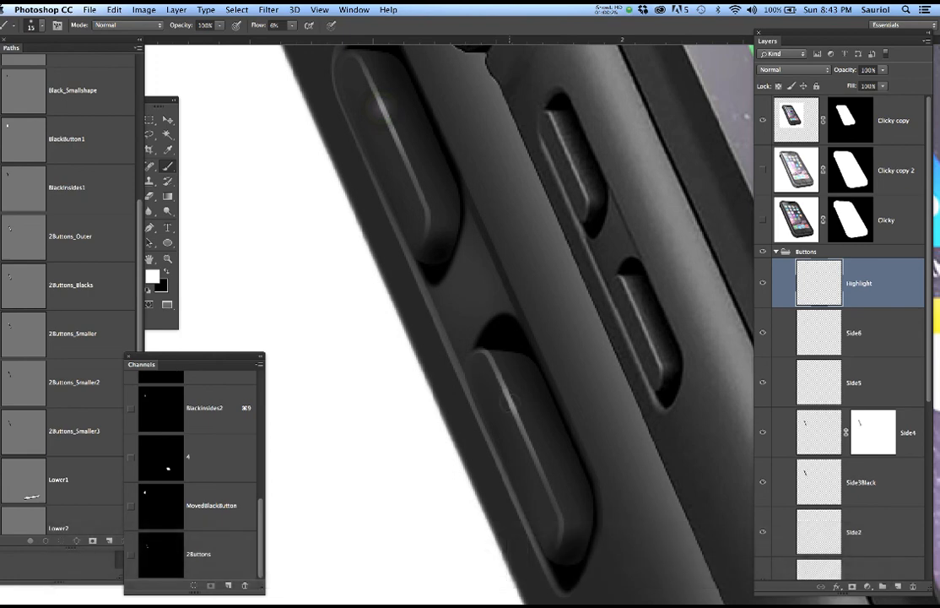
Hide the Clicky copy layer and examine the highlighted buttons on the whole drawn case.
scroll(540, 391, down, 5)
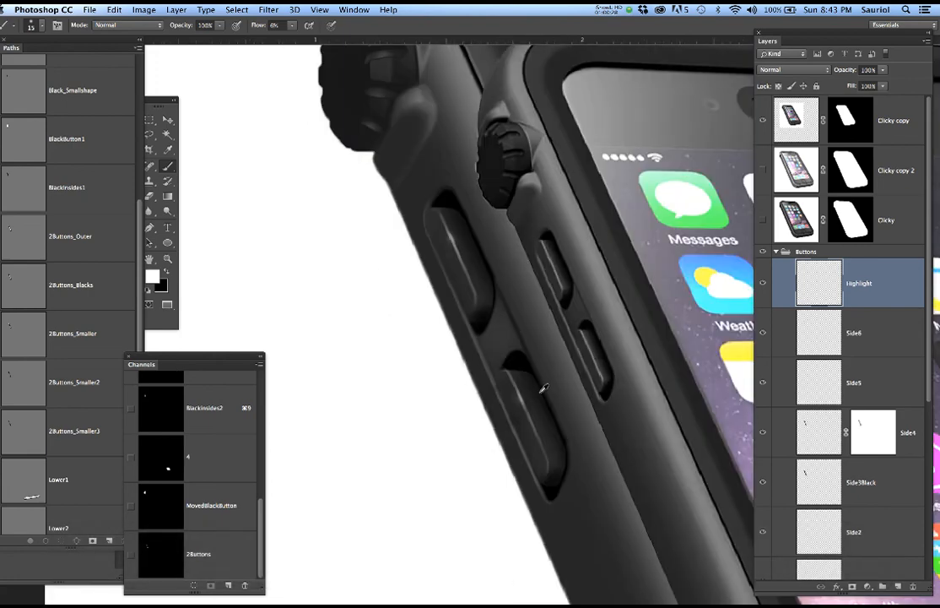
scroll(581, 388, down, 1)
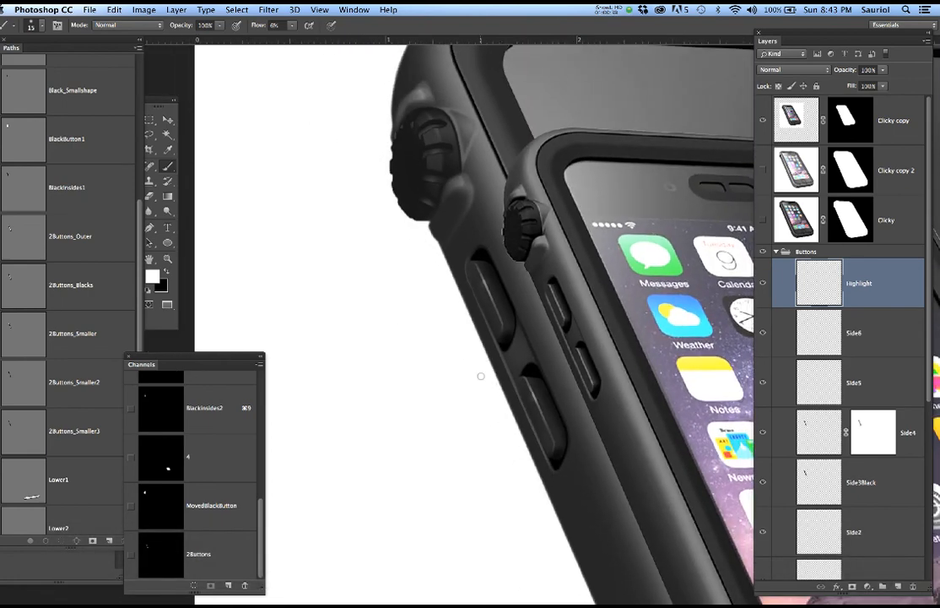
click(764, 121)
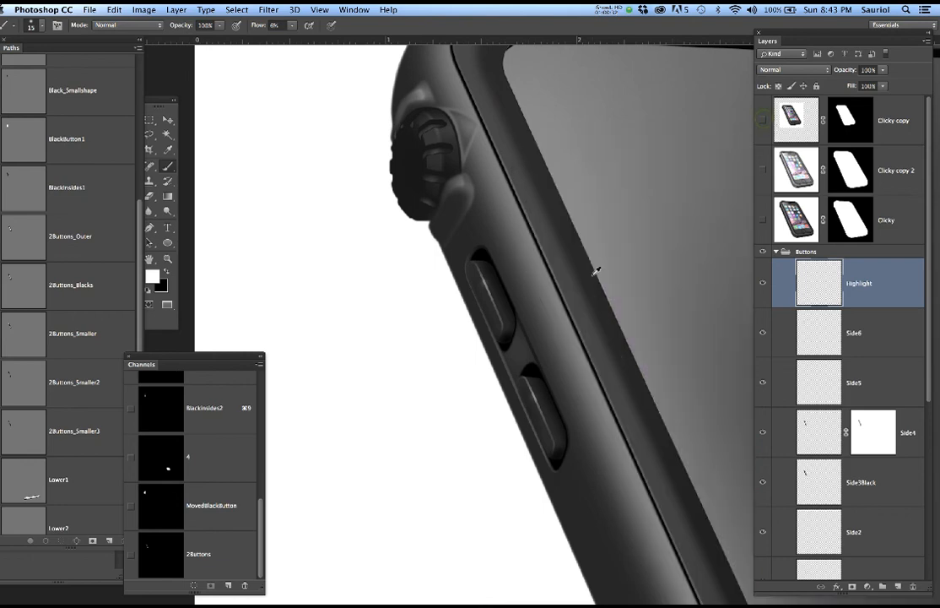
scroll(597, 271, down, 8)
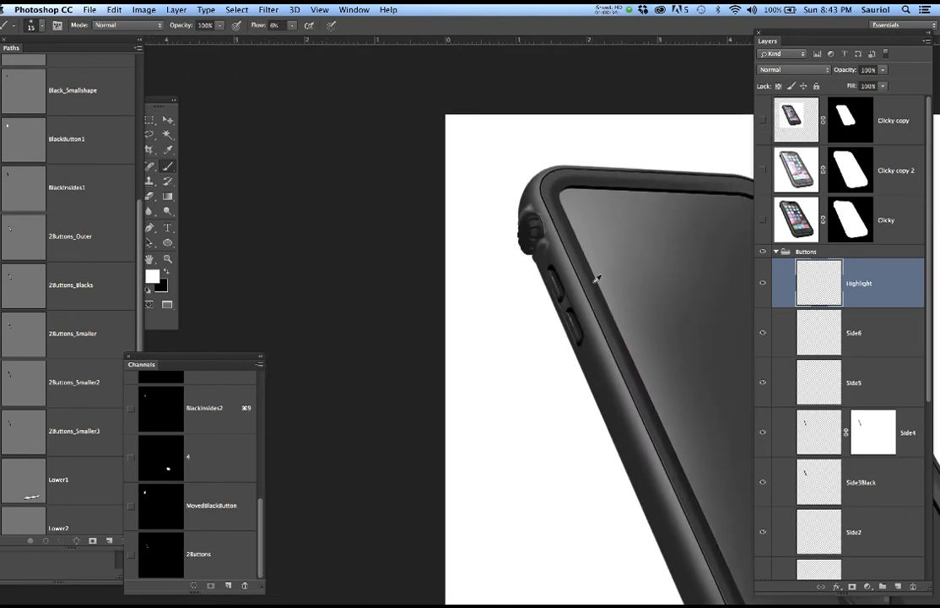
scroll(597, 277, down, 3)
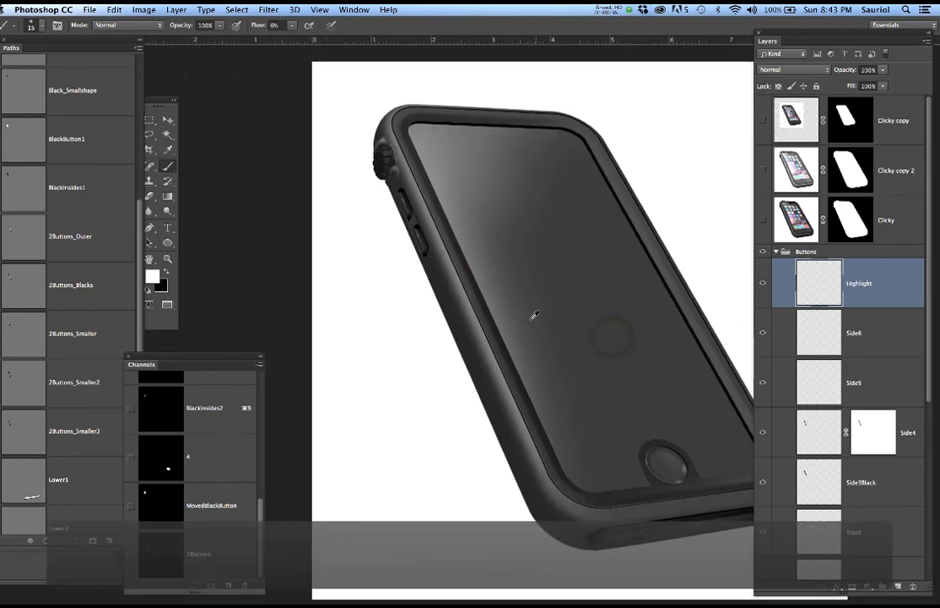
drag(598, 334, 527, 335)
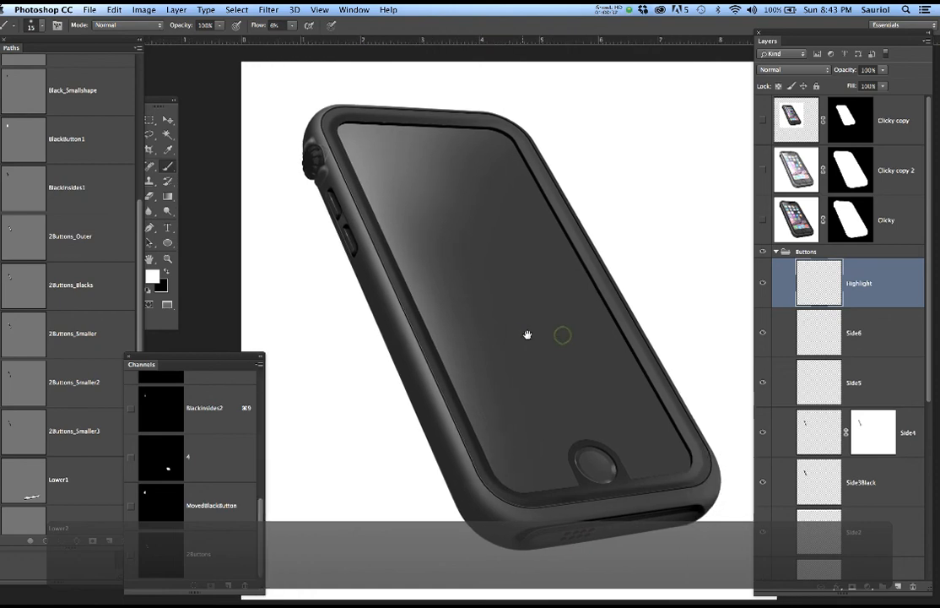
Compare the whole drawn case with the Clicky reference by toggling that layer's visibility.
click(764, 220)
click(764, 221)
click(764, 221)
click(764, 220)
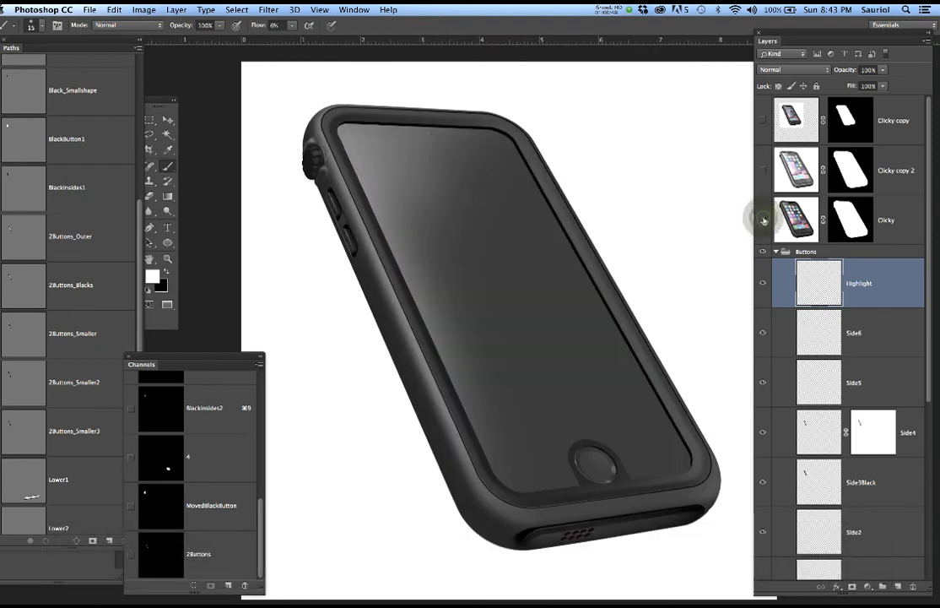
click(764, 220)
click(764, 221)
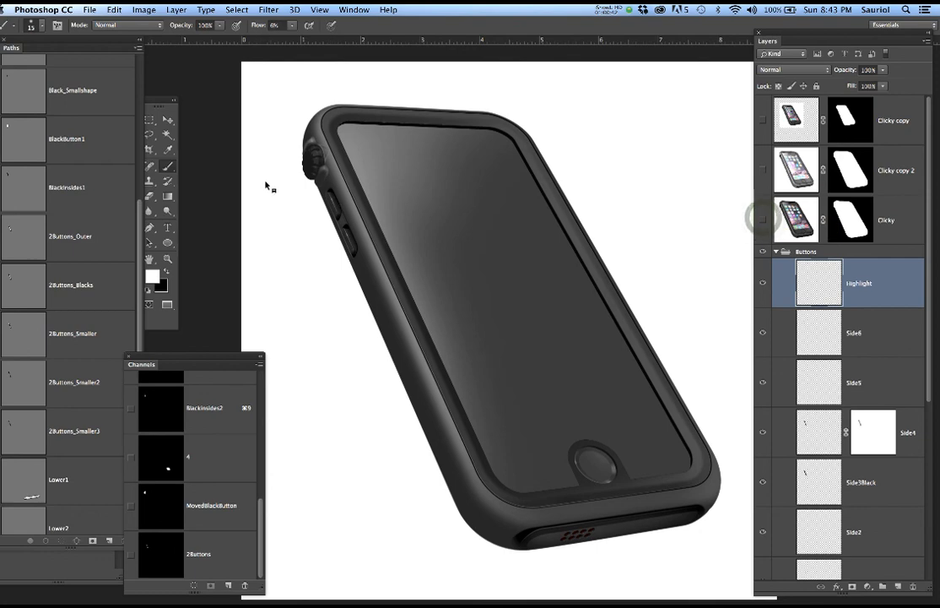
Compare the ridged dial at the case's upper corner with the Clicky reference at close range.
scroll(287, 152, up, 5)
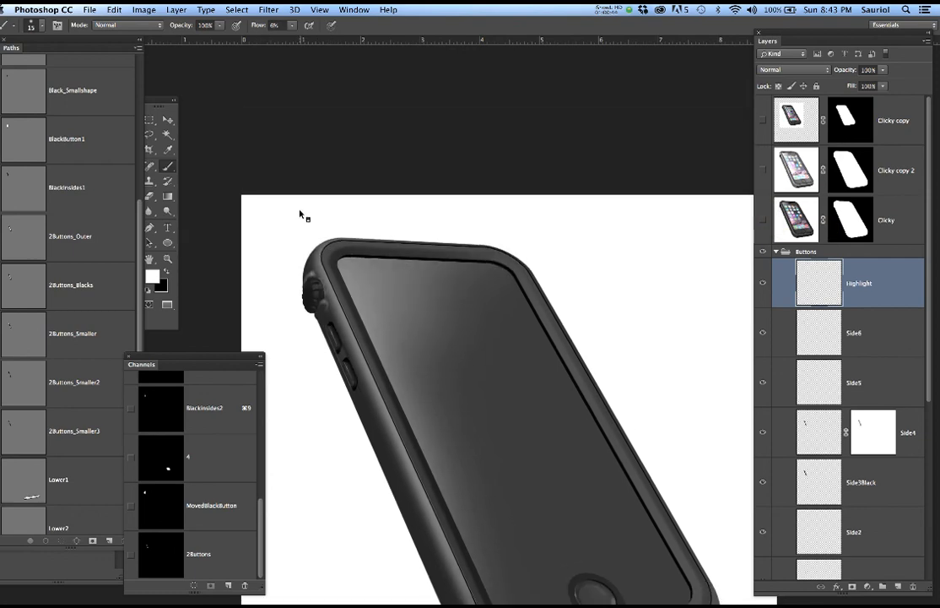
scroll(303, 236, up, 10)
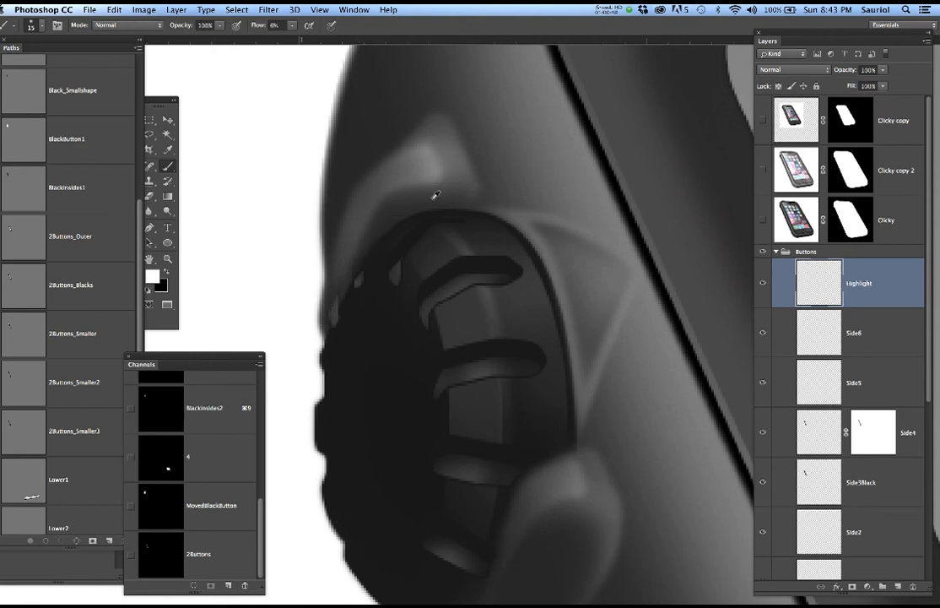
click(763, 220)
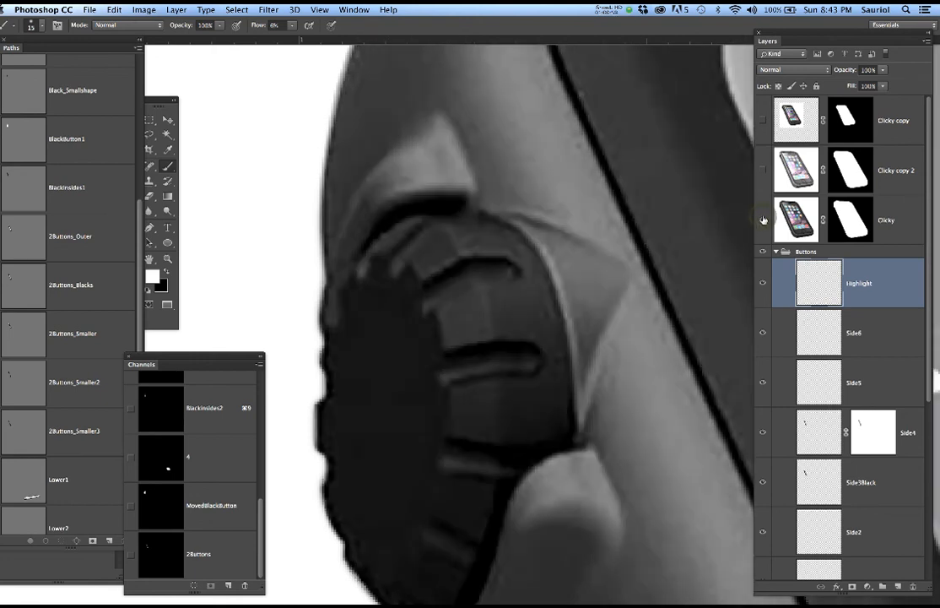
click(764, 220)
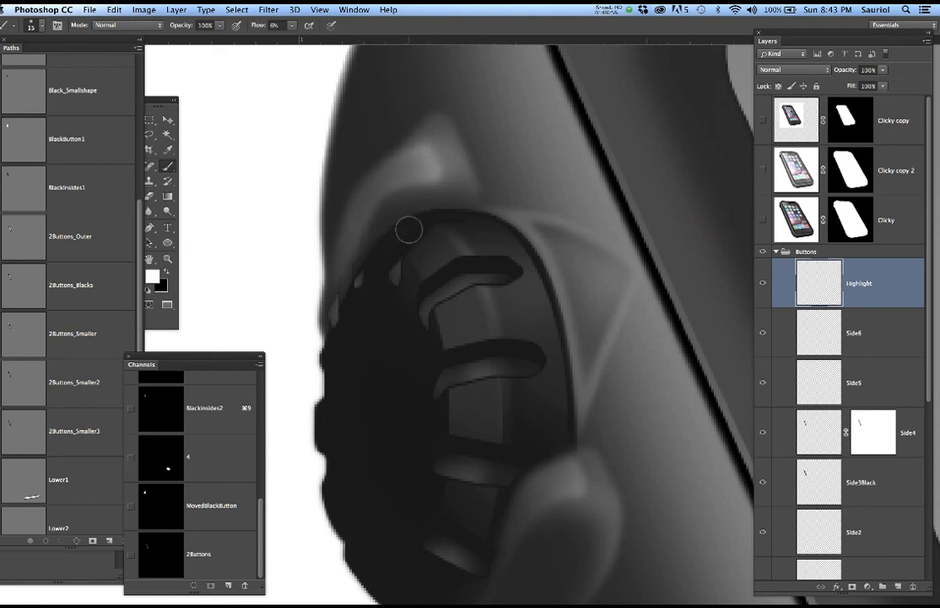
Deselect everything and pick the masked layer containing the dial's dark shape from the canvas with the Move tool.
key(super+d)
key(v)
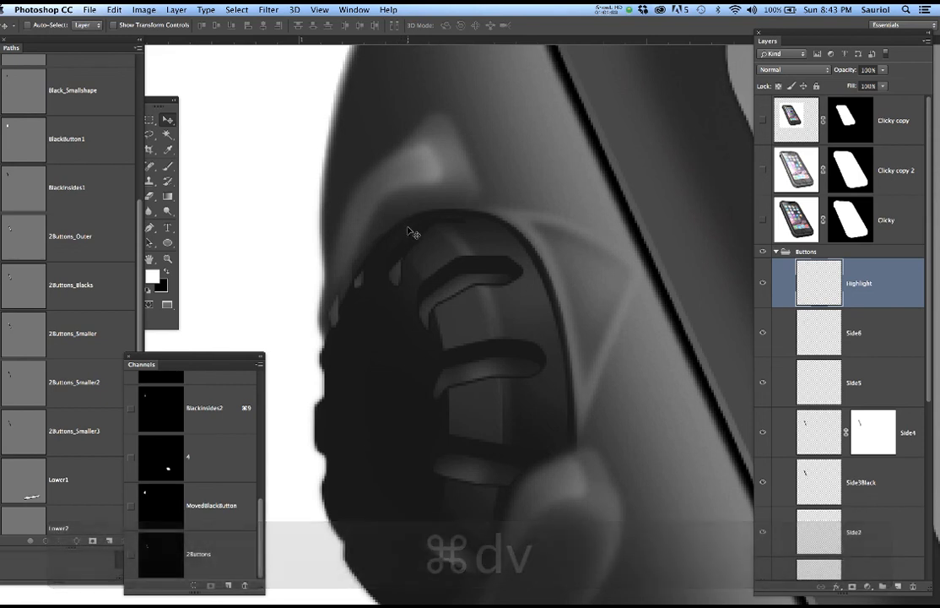
right_click(407, 205)
click(422, 232)
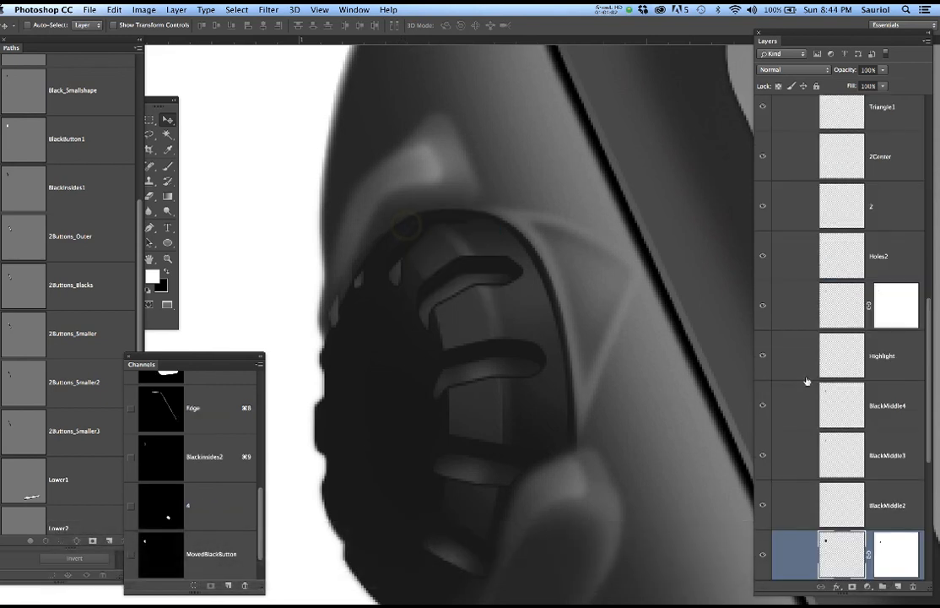
Create a new layer between 1Center and the masked dark dial layer, checking what the neighbouring layers contain by toggling their visibility.
scroll(802, 375, down, 5)
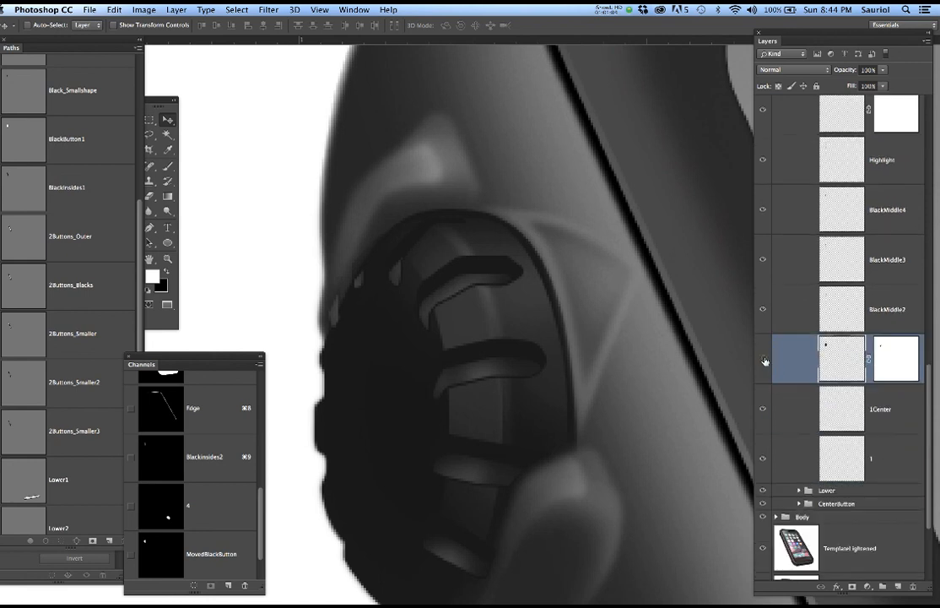
click(764, 361)
click(764, 361)
click(765, 409)
click(765, 409)
click(880, 409)
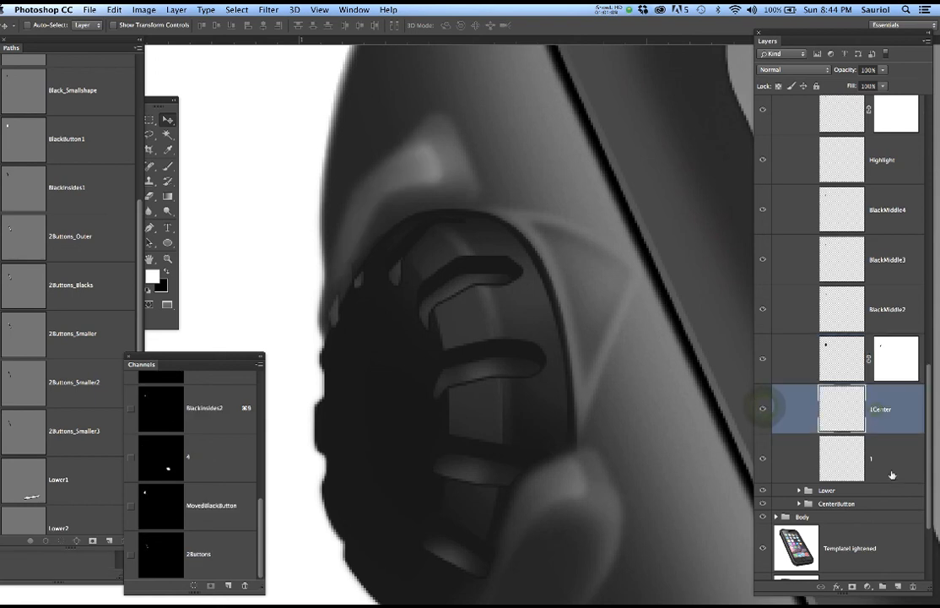
click(902, 586)
drag(882, 419, 828, 393)
click(763, 460)
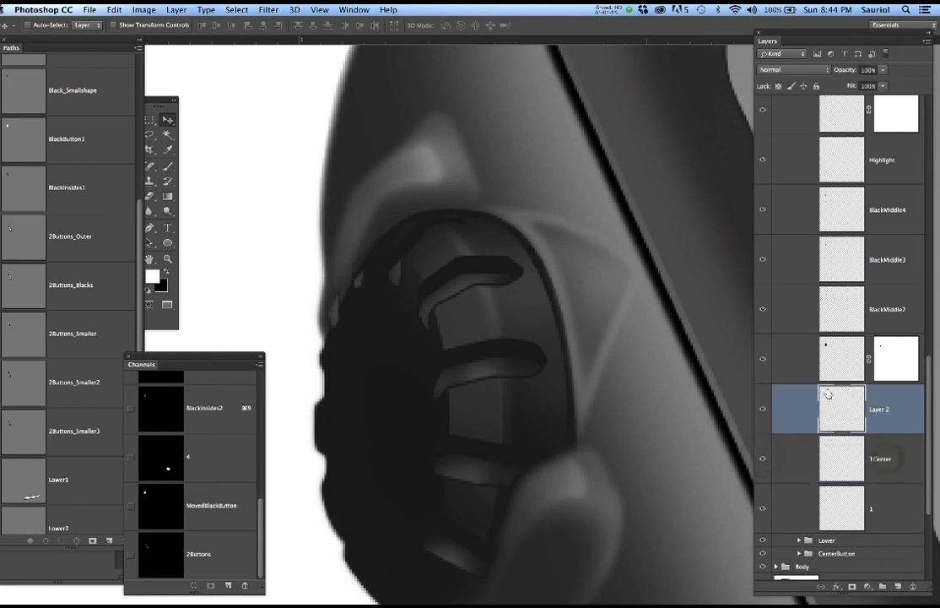
click(765, 358)
click(762, 358)
click(764, 359)
click(764, 359)
Load the Black_Smallshape path, the narrow outline along the dial's upper edge, as a selection.
scroll(17, 150, up, 8)
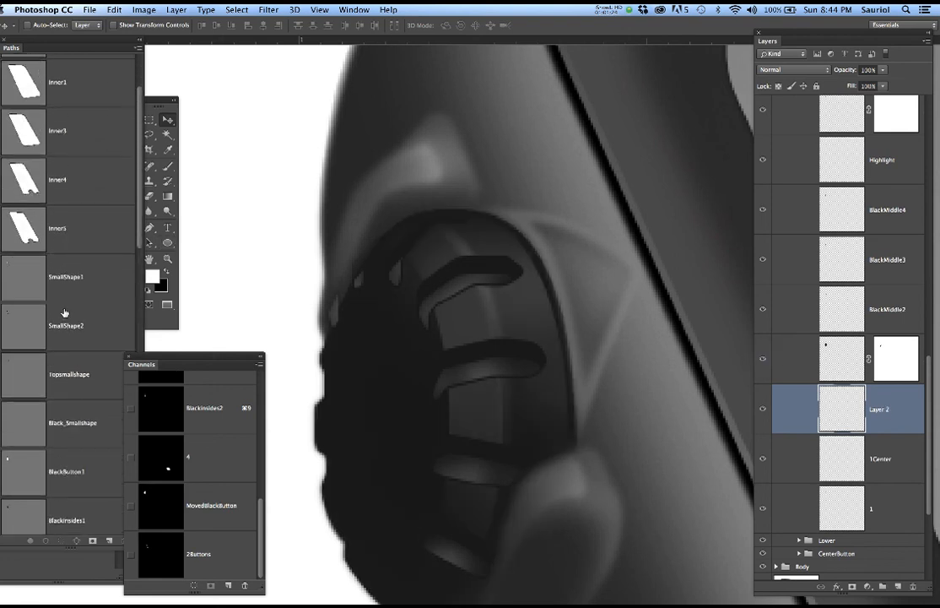
click(80, 329)
click(88, 371)
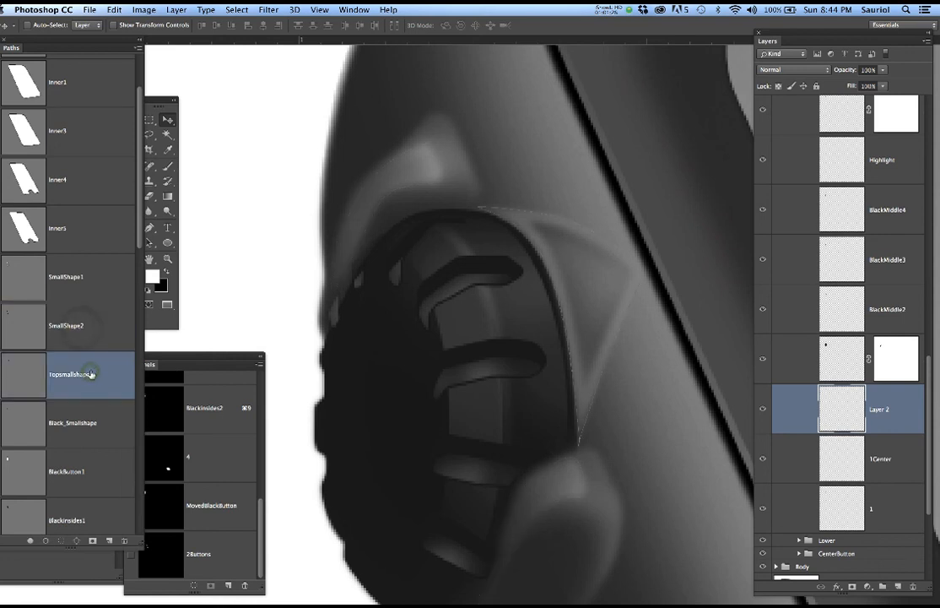
scroll(88, 396, down, 1)
click(88, 399)
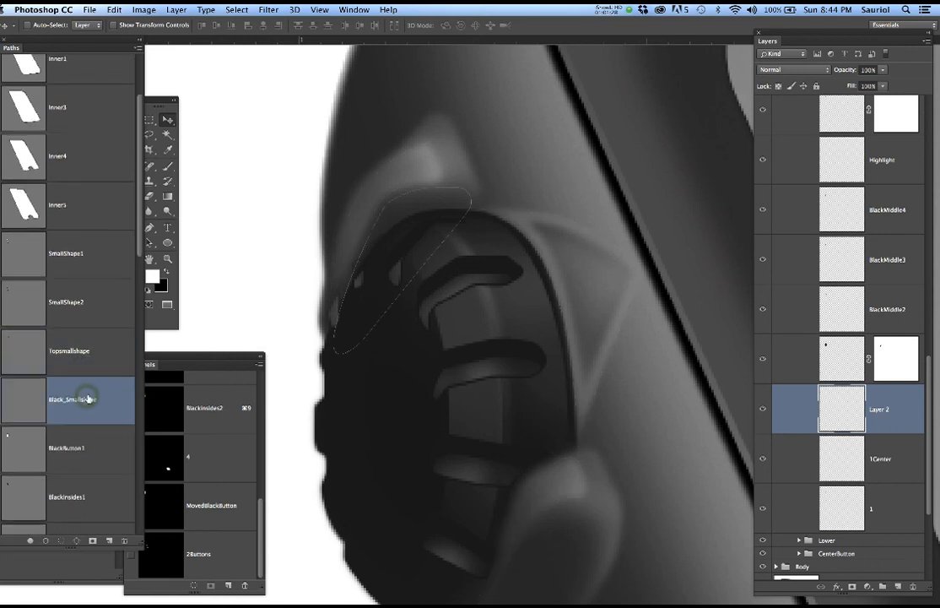
shift+click(87, 397)
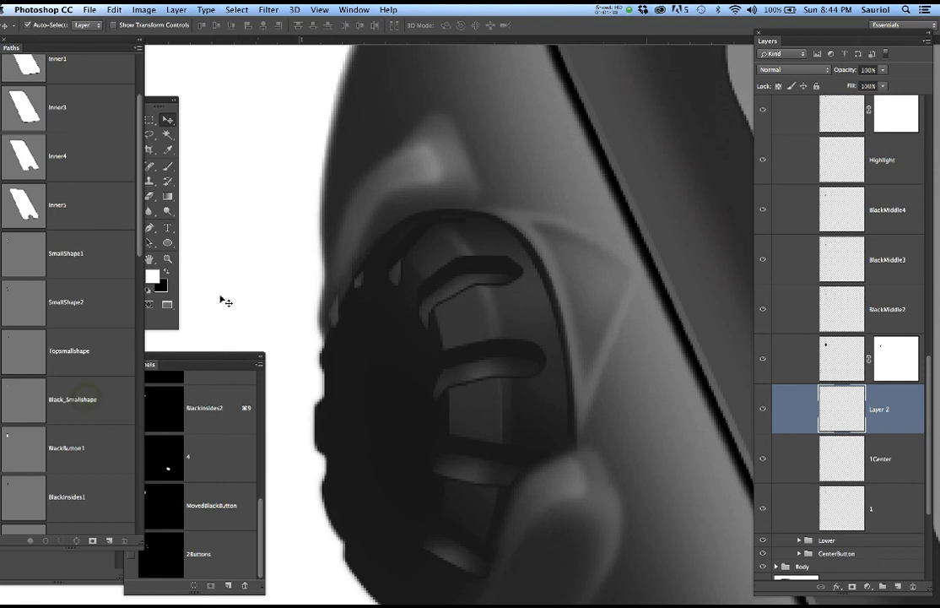
super+click(22, 395)
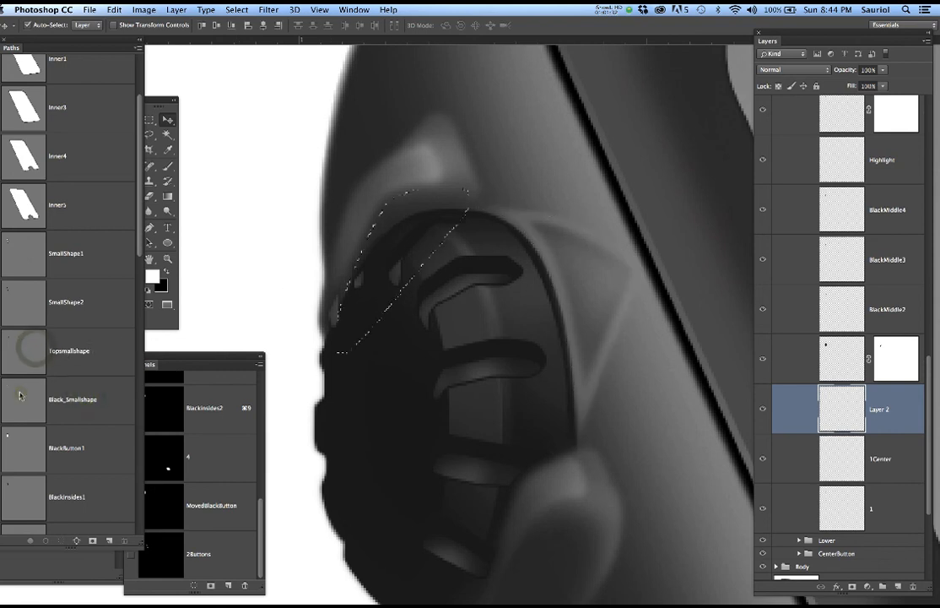
Compare the selected area above the dial with the Clicky reference by toggling that layer's visibility.
scroll(782, 156, up, 15)
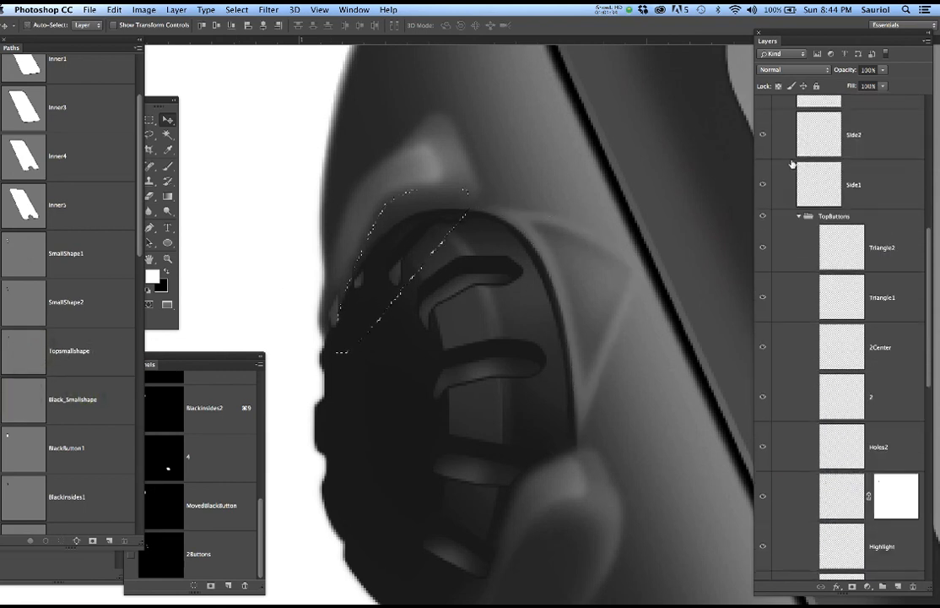
scroll(757, 203, up, 1)
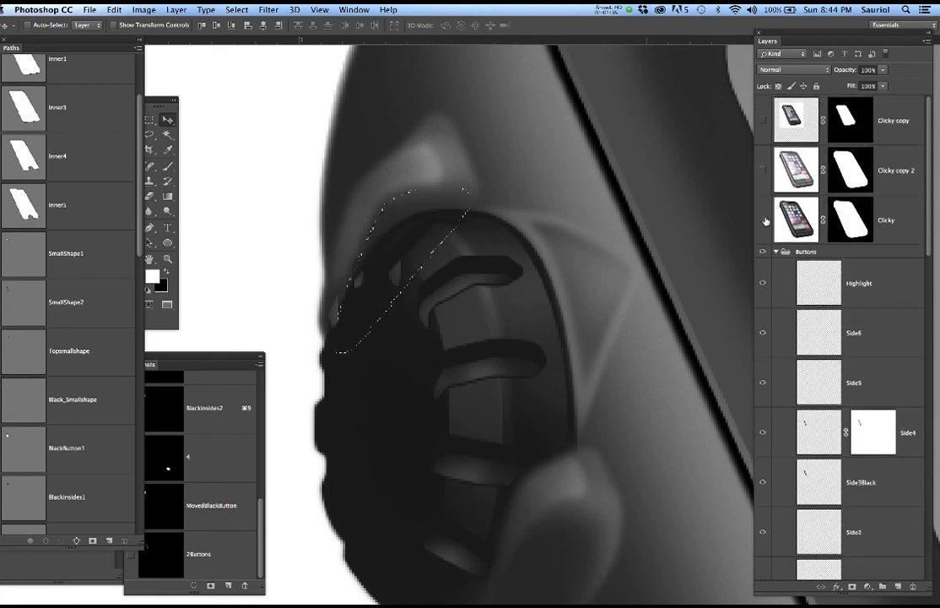
click(766, 220)
click(765, 221)
click(766, 221)
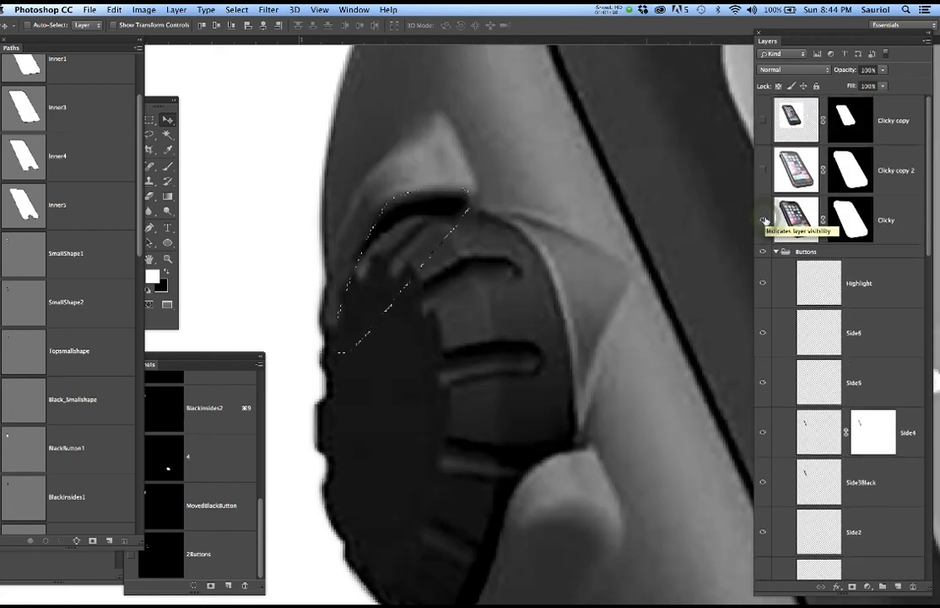
click(766, 220)
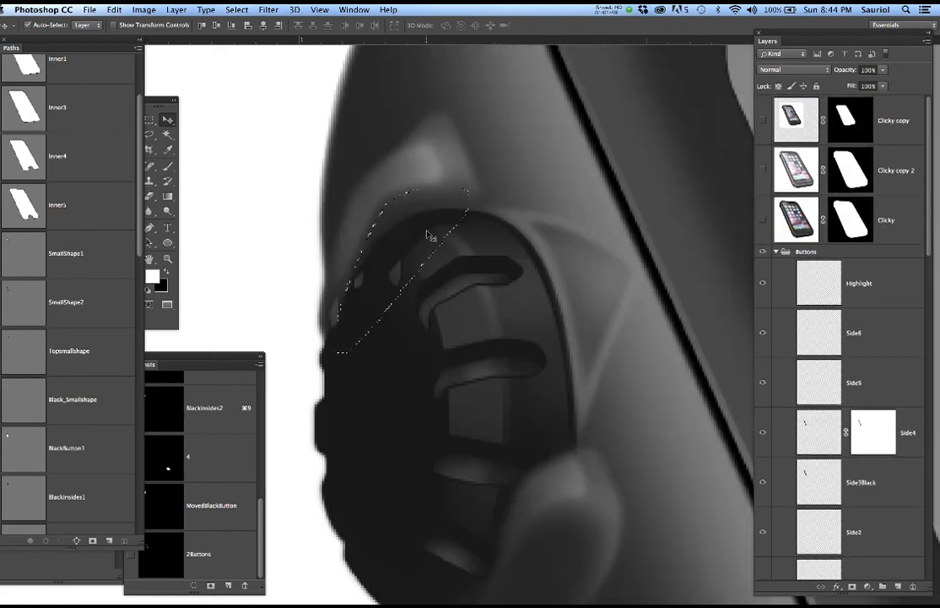
Paint a dark shadow inside the hidden selection above the dial with a size 30 brush at 6% flow, and deselect.
key(super+h)
key(b)
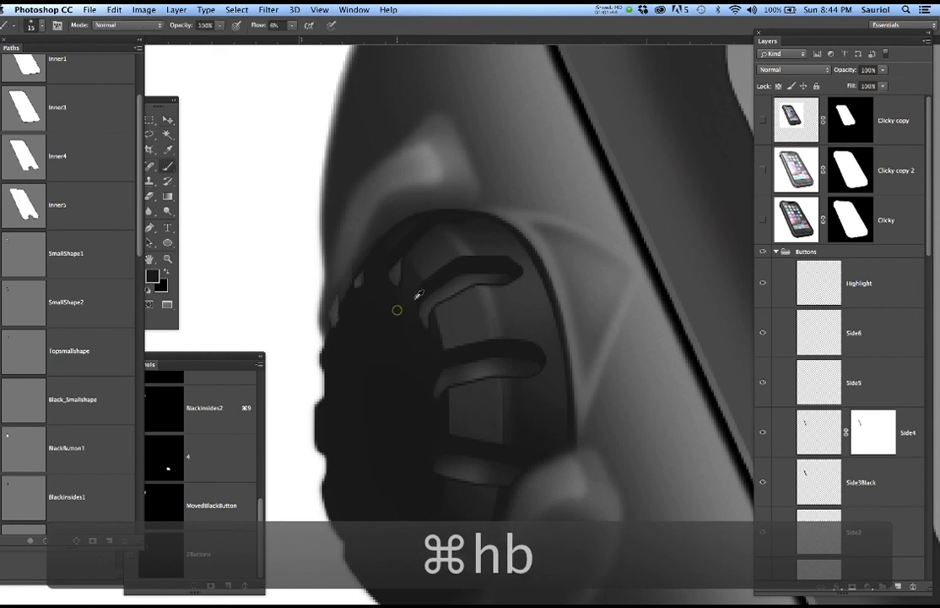
key(bracketright)
key(bracketright)
key(bracketright)
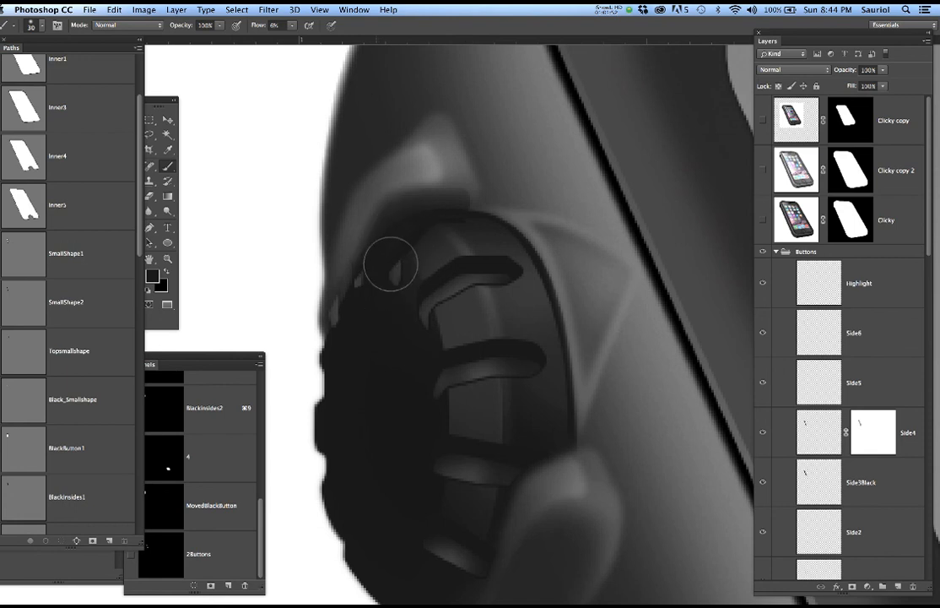
key(super+d)
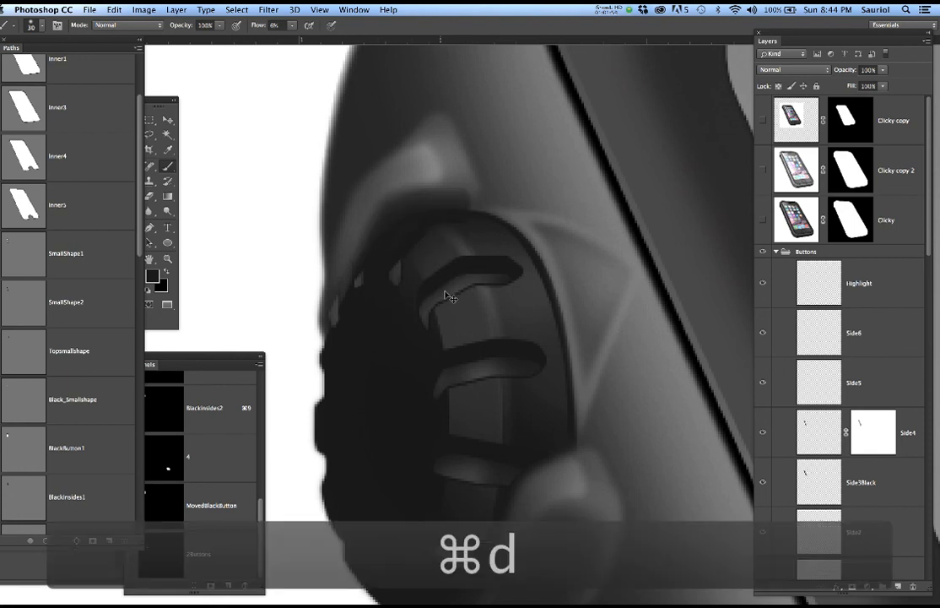
Add a layer mask to Layer 2 and soften the shadow's edge above the dial with the black brush.
scroll(836, 415, down, 10)
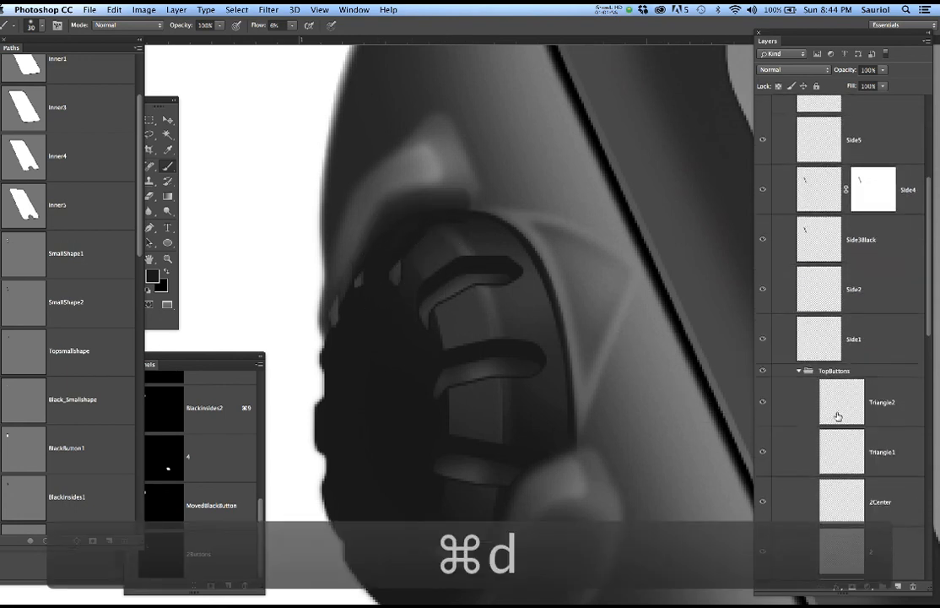
scroll(838, 416, down, 4)
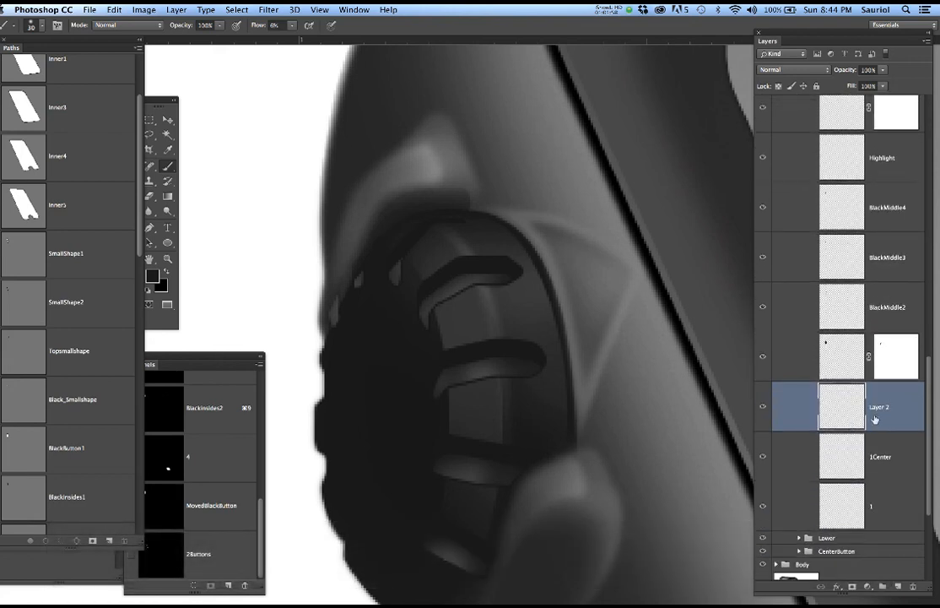
click(851, 586)
key(super+d)
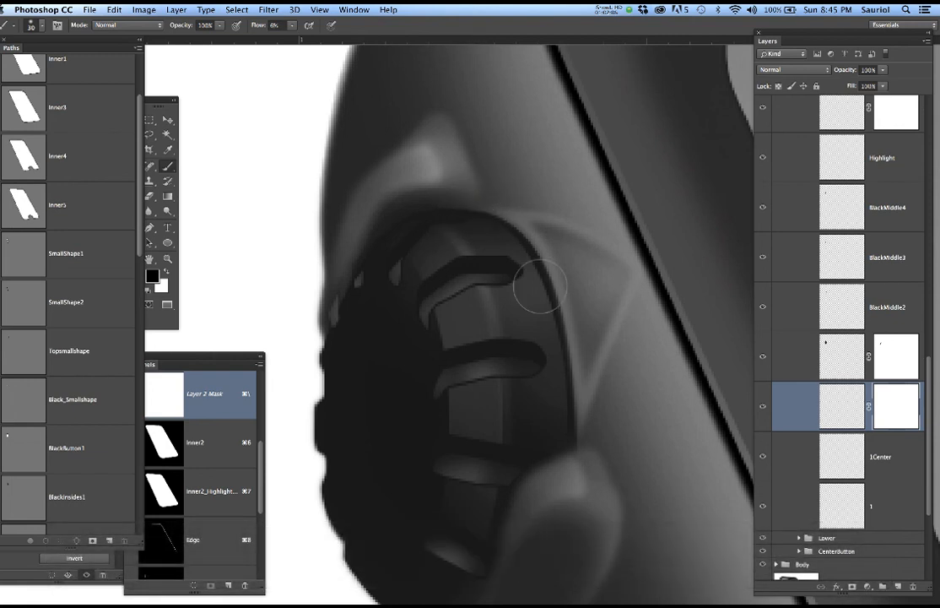
Save the document and examine the shaded dial in the context of the whole phone case.
scroll(541, 285, down, 5)
scroll(588, 297, down, 3)
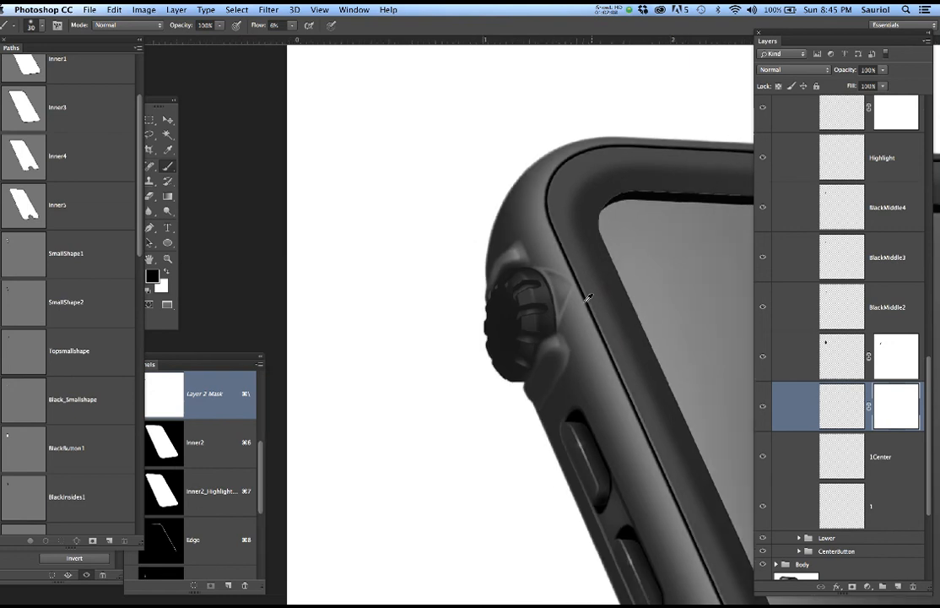
drag(585, 316, 454, 276)
key(super+s)
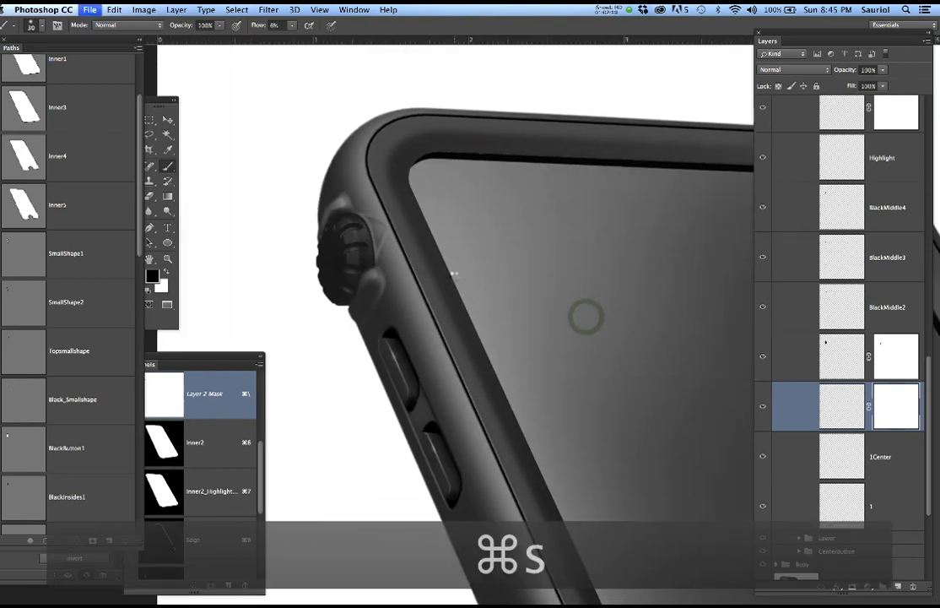
scroll(541, 314, down, 4)
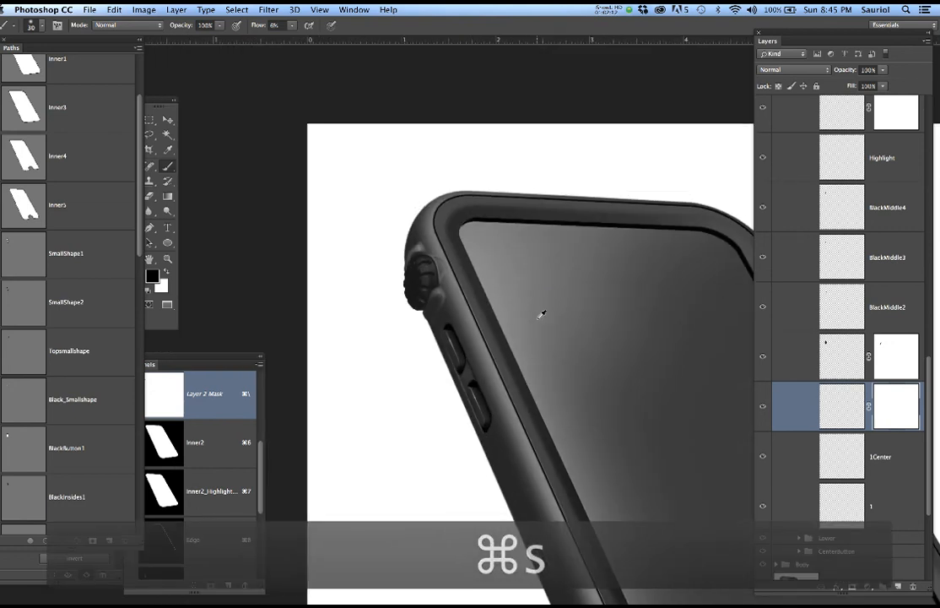
drag(592, 294, 347, 242)
drag(397, 260, 539, 219)
scroll(535, 254, down, 3)
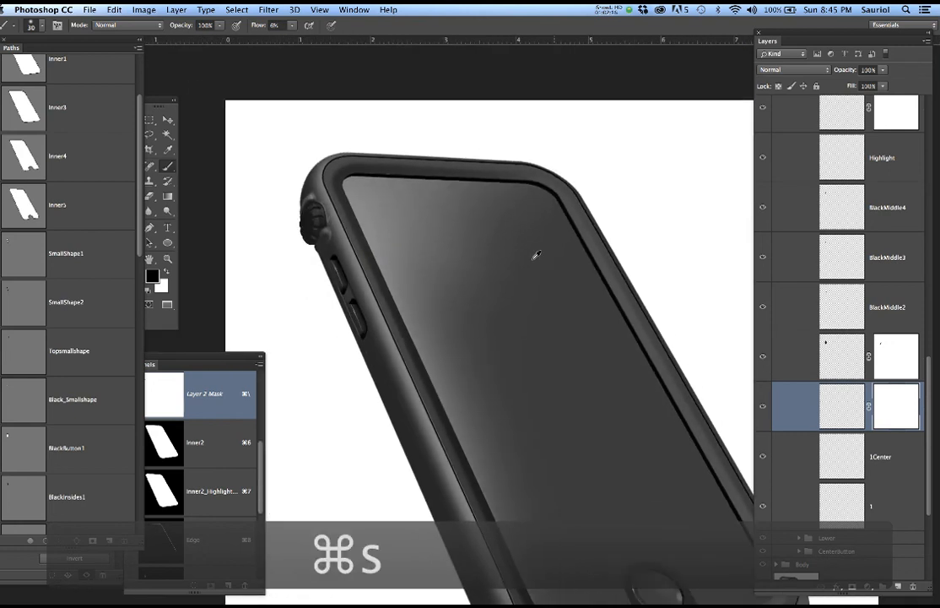
drag(552, 296, 520, 264)
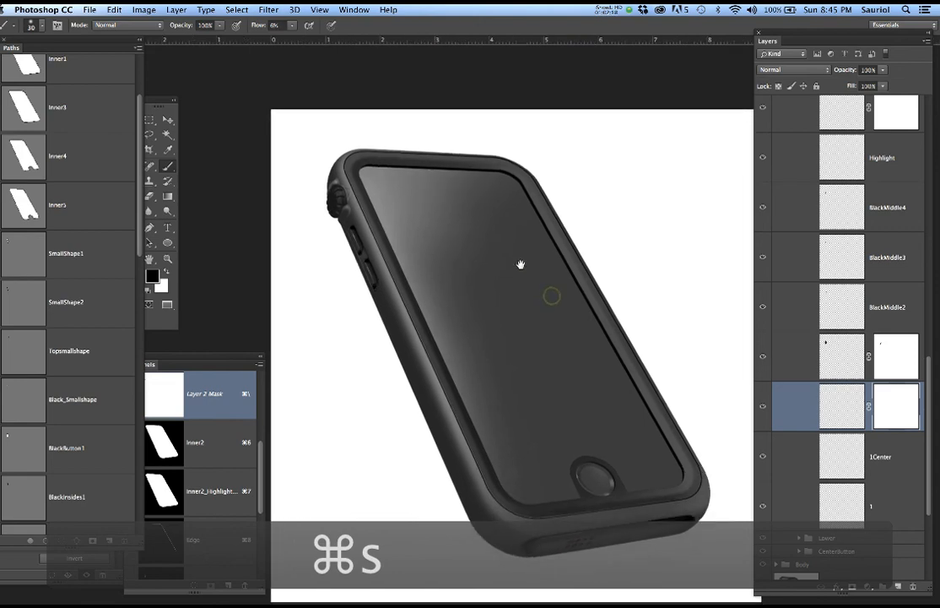